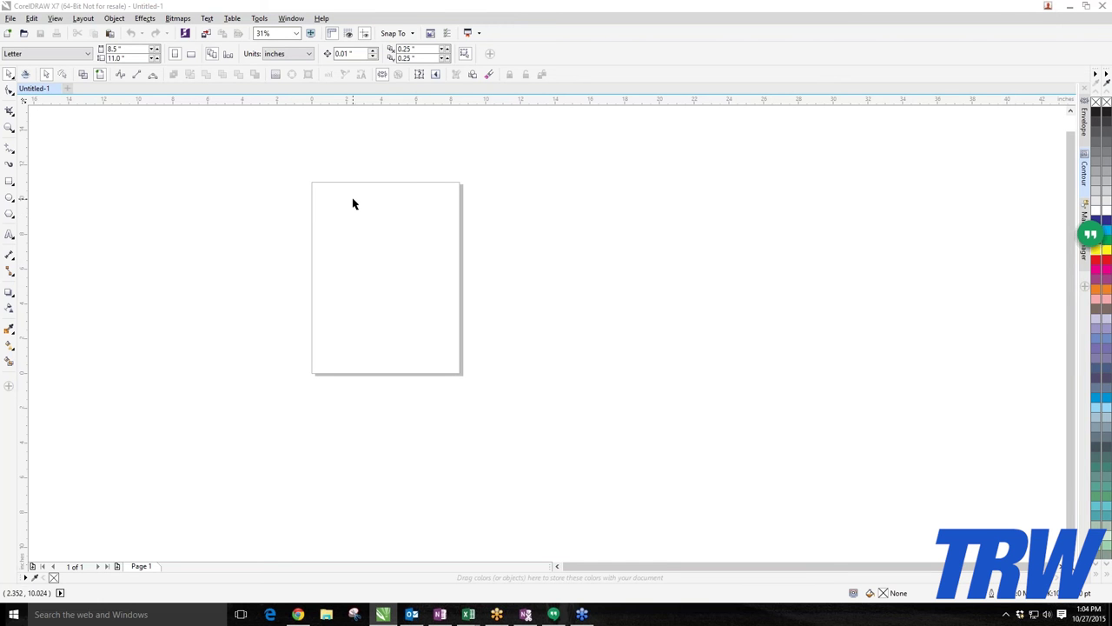
scroll(342, 197, "up", 2)
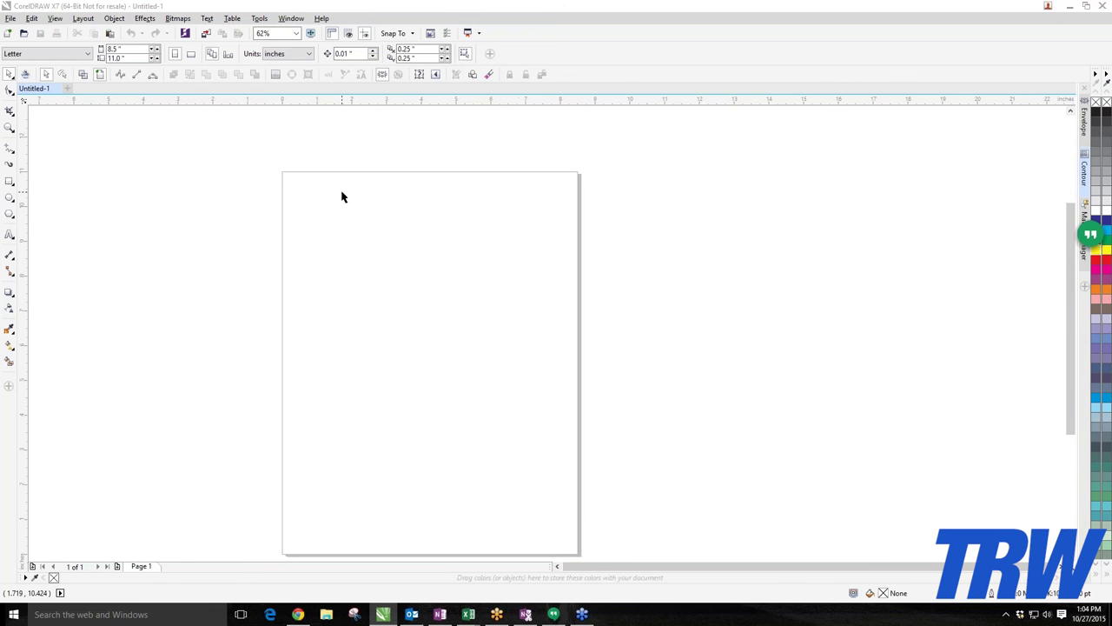
scroll(342, 198, "down", 2)
scroll(340, 195, "up", 2)
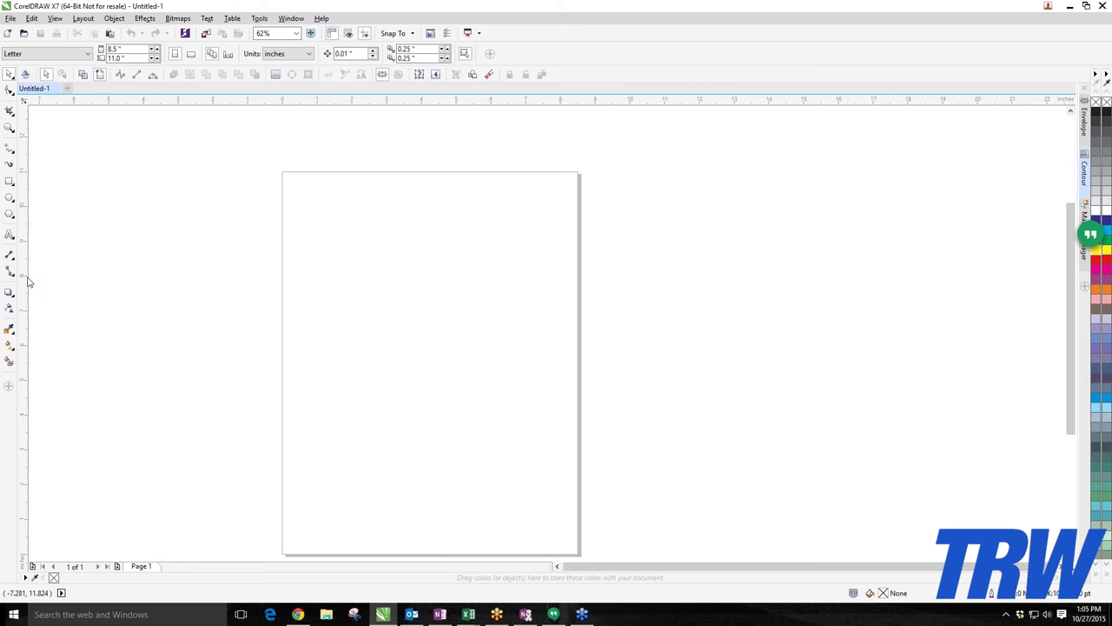
left_click(1089, 234)
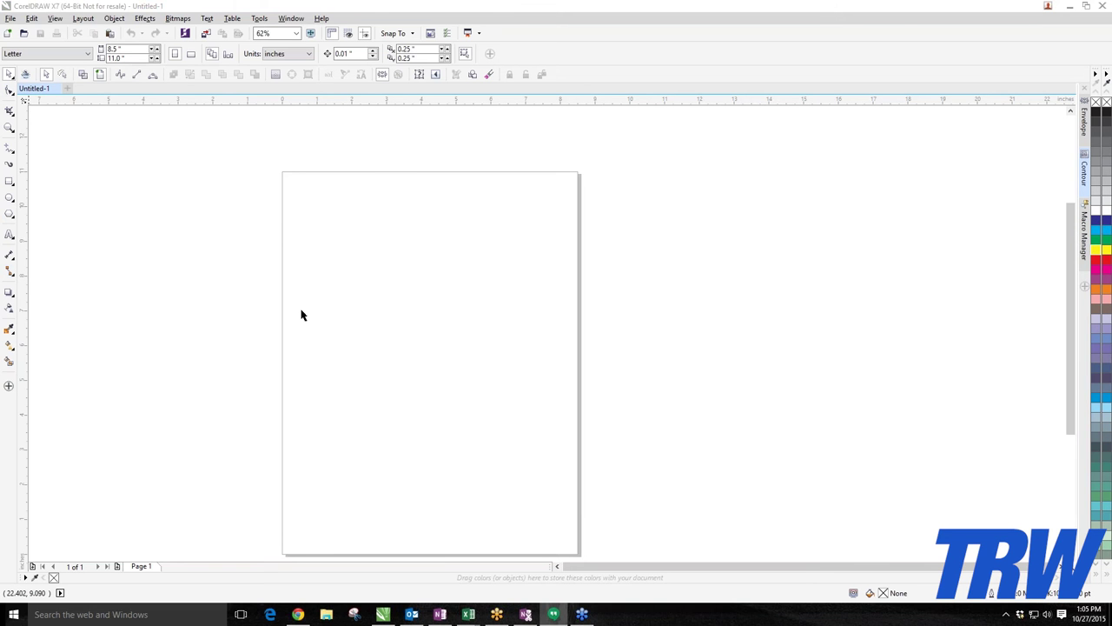
left_click(358, 323)
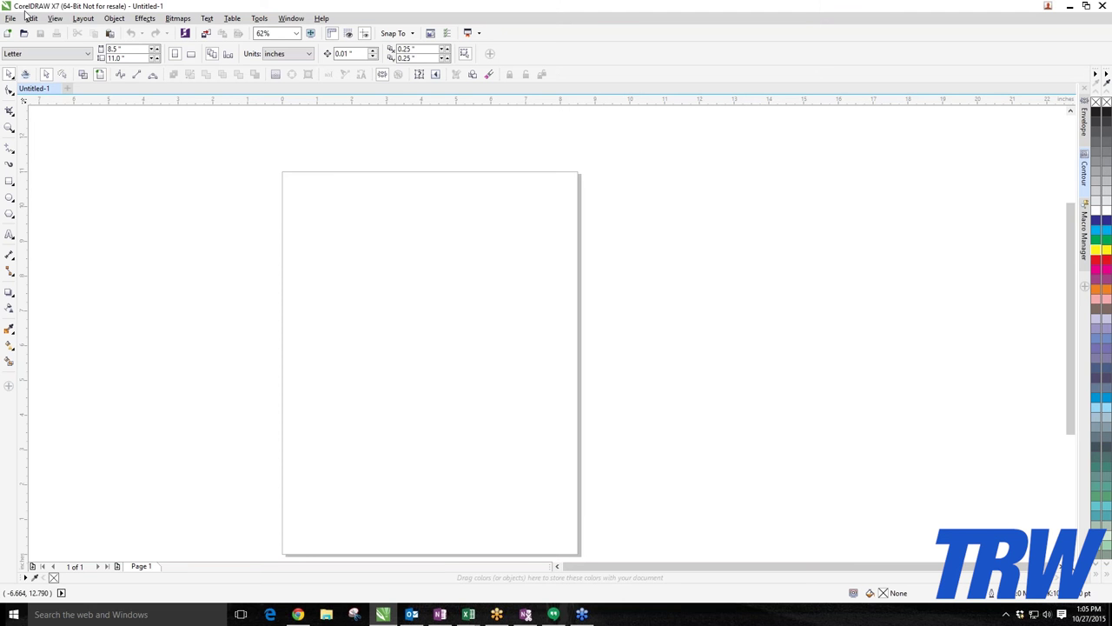
left_click(276, 54)
left_click(276, 70)
left_click(11, 18)
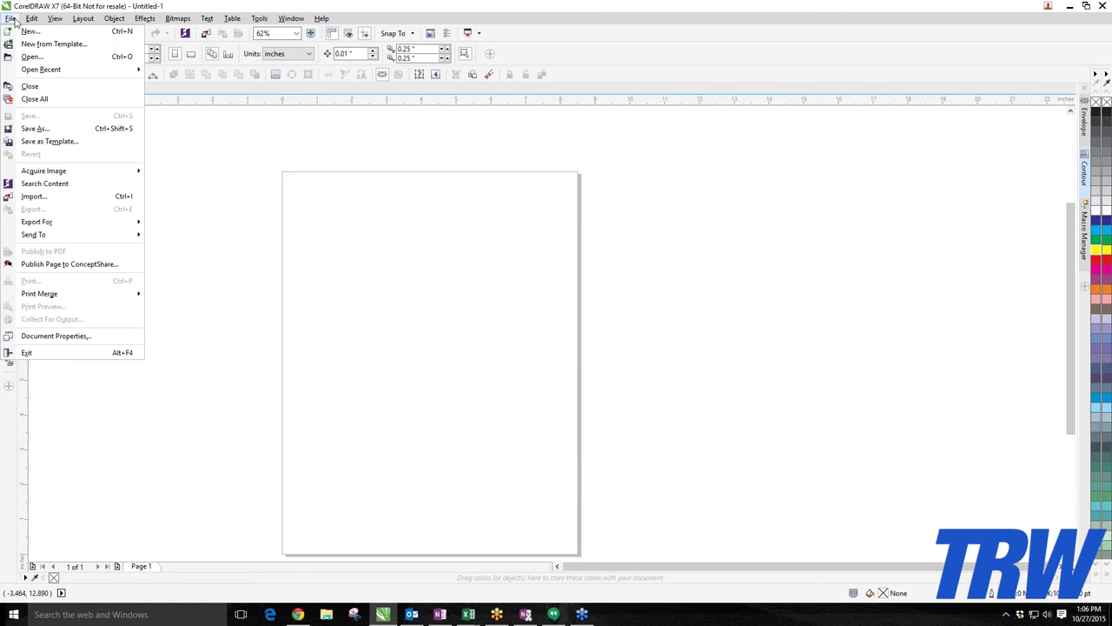
left_click(33, 57)
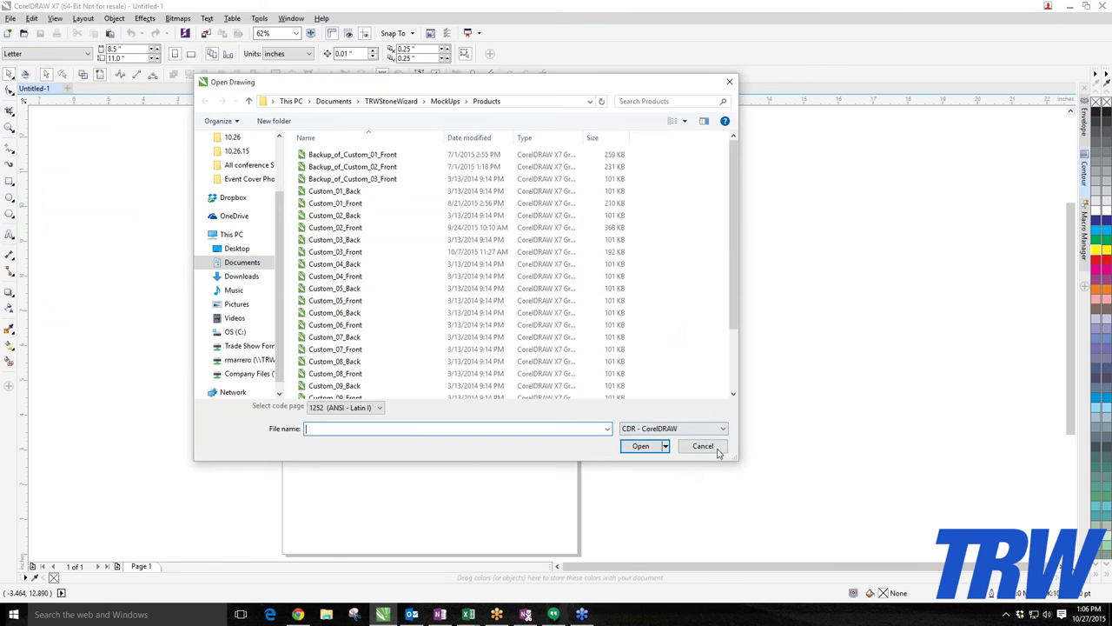
left_click(700, 446)
left_click(11, 18)
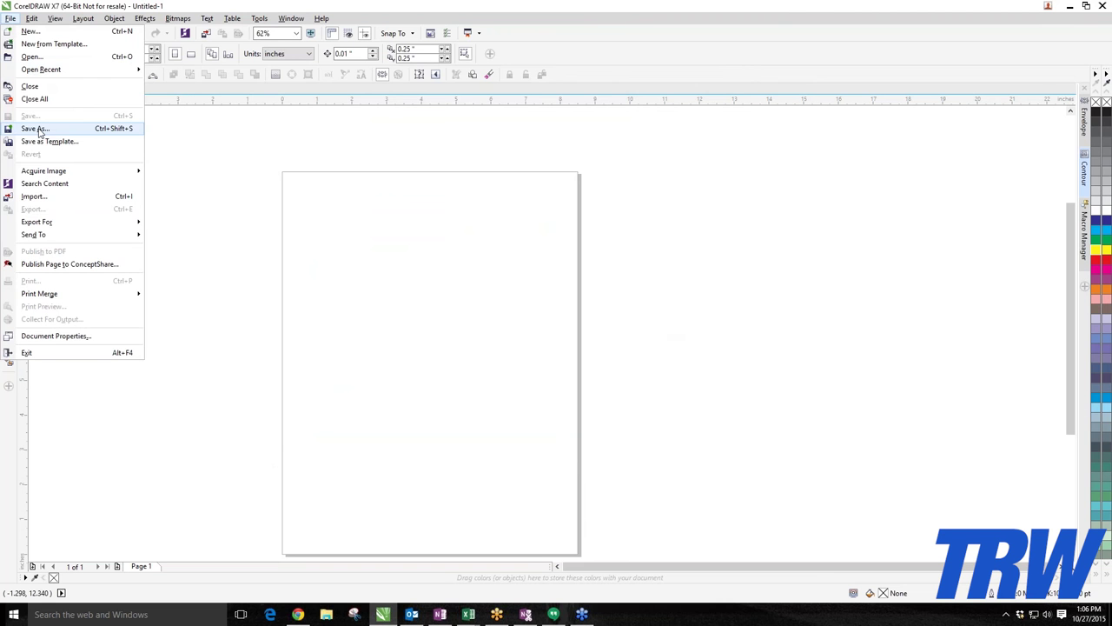
left_click(32, 56)
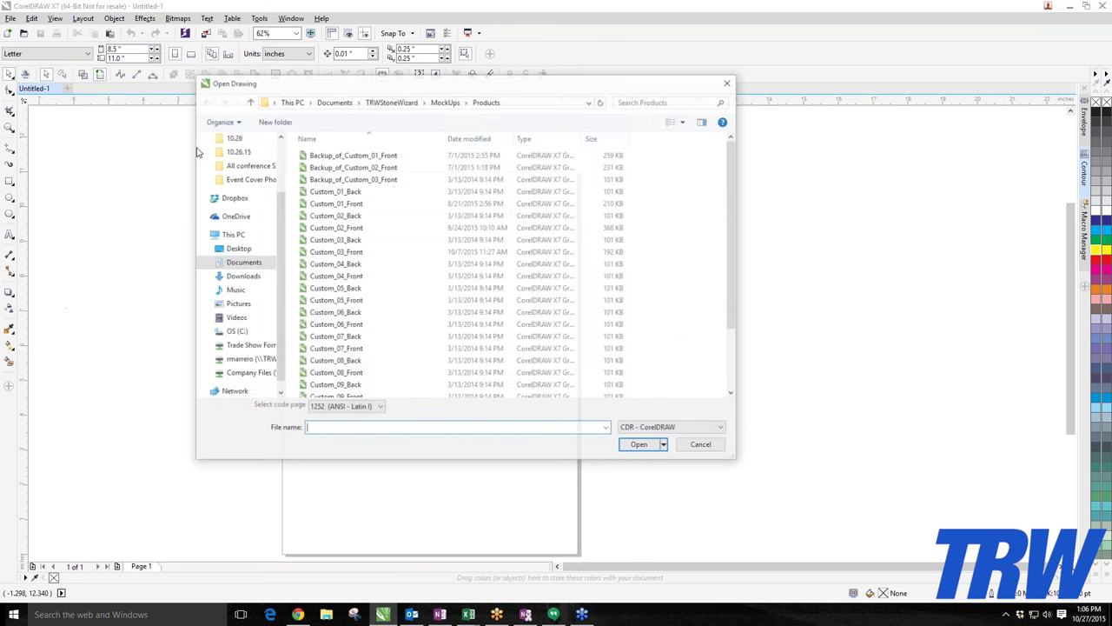
left_click(252, 375)
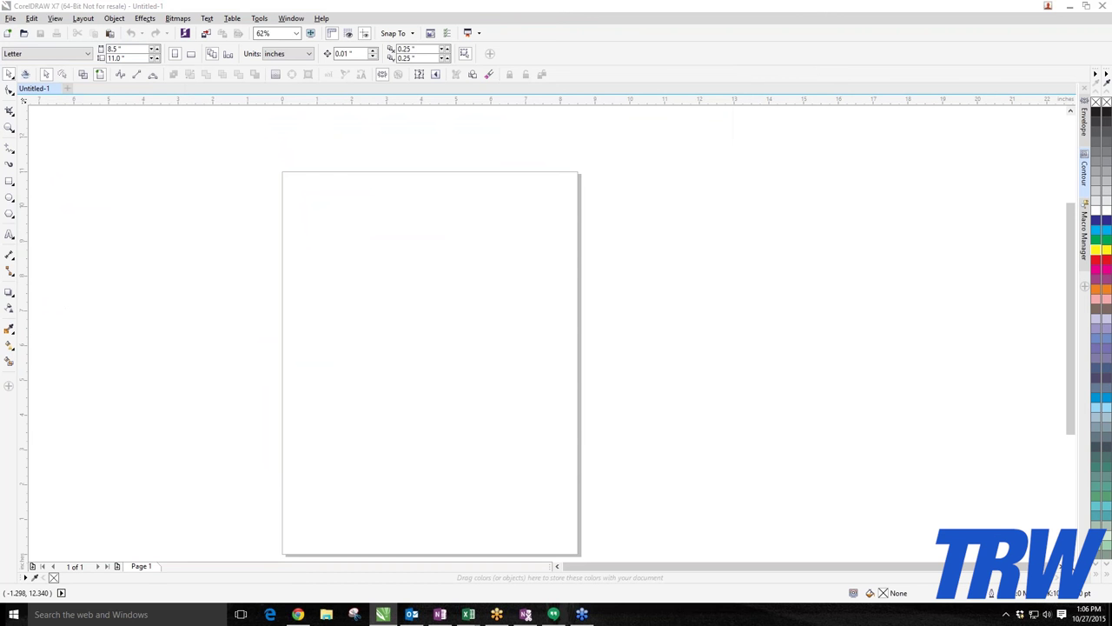
Open the drawing "TRW Teachers Teach From the Heart Web" from the Desktop folder.
key("ctrl+o")
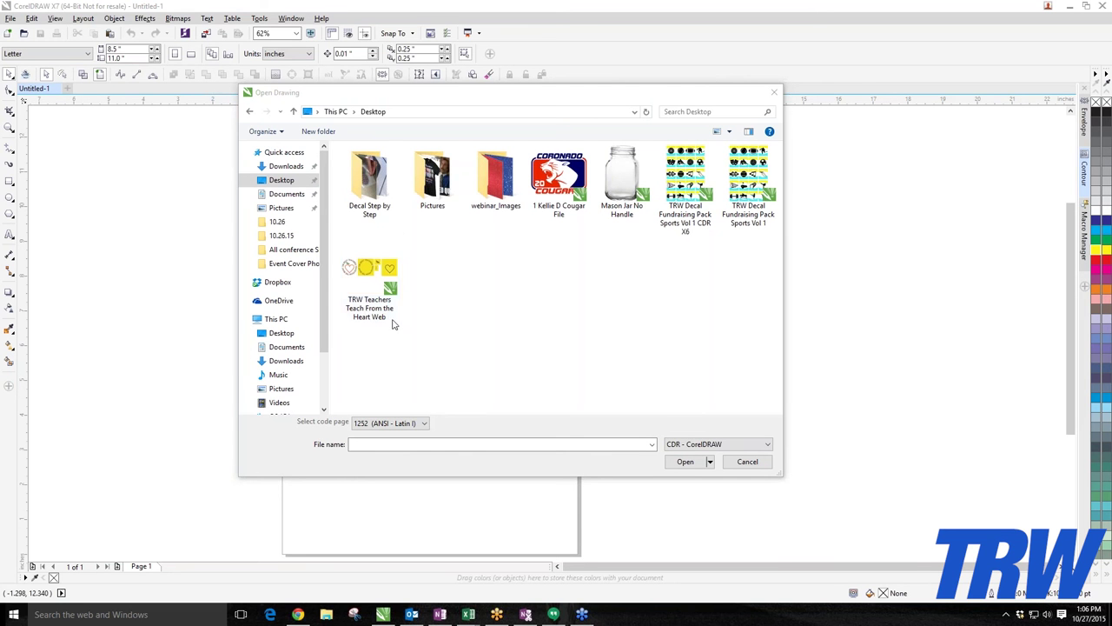
left_click(368, 307)
double_click(368, 307)
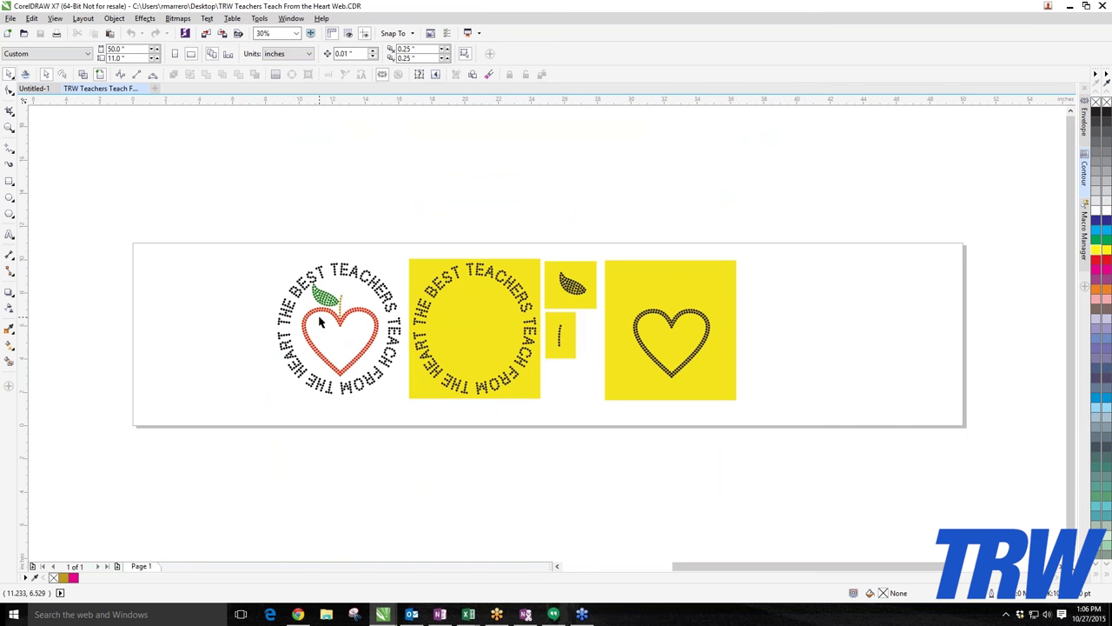
Try moving the yellow rectangle behind the circular lettering upward, and undo the move.
scroll(335, 321, "down", 2)
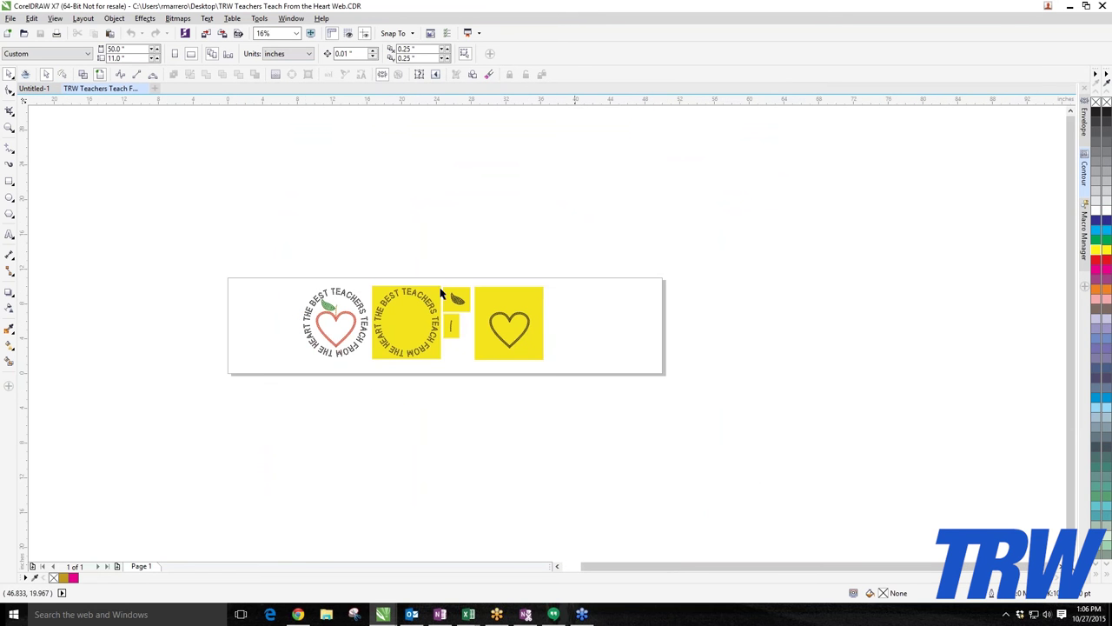
scroll(429, 318, "up", 2)
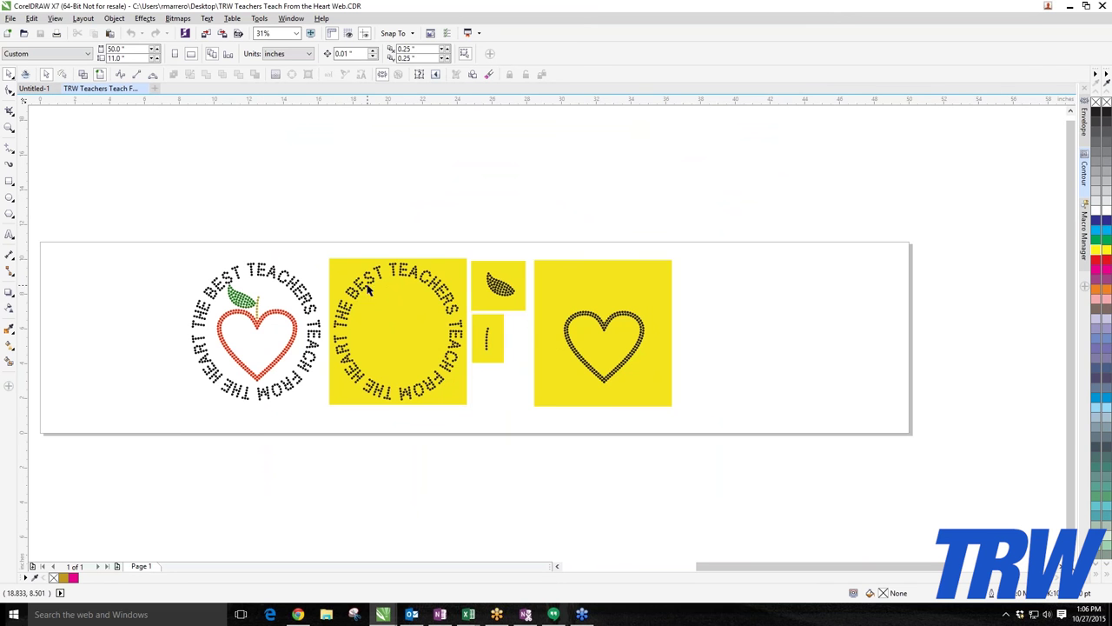
left_click(343, 326)
left_click_drag(343, 326, 348, 277)
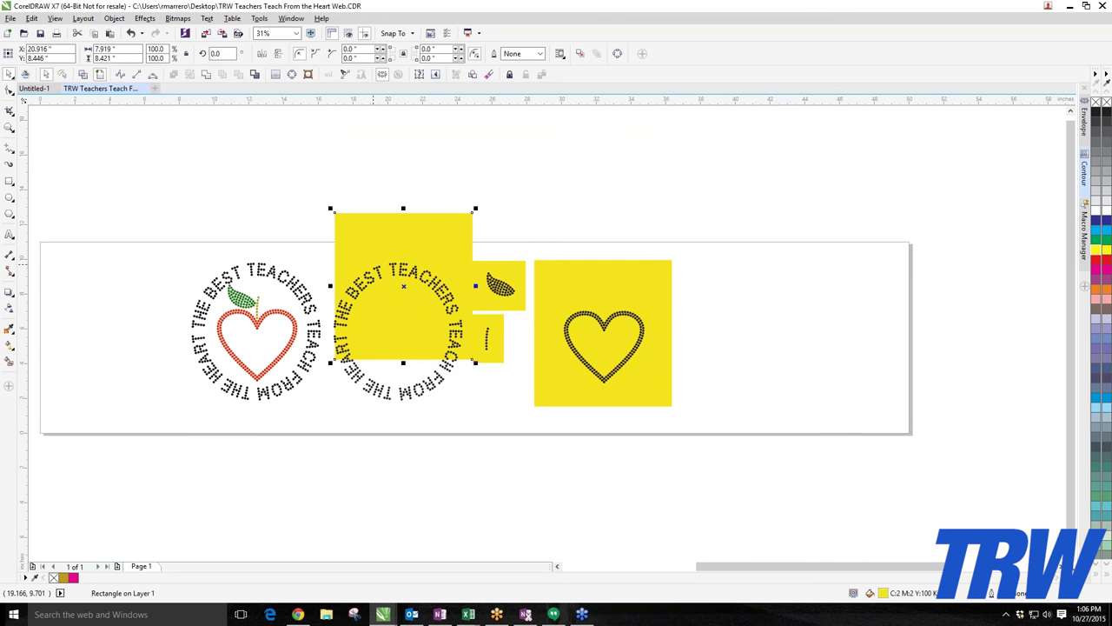
key("ctrl+z")
Group all objects of the rhinestone artwork, including the yellow template backgrounds, and clear the selection.
left_click_drag(160, 219, 801, 488)
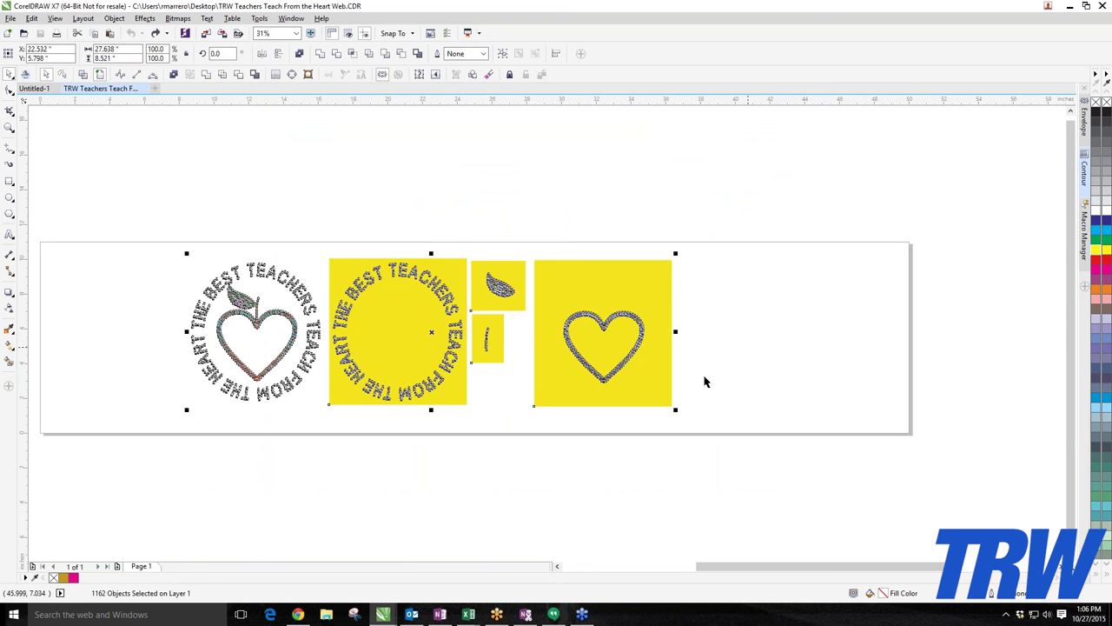
right_click(383, 318)
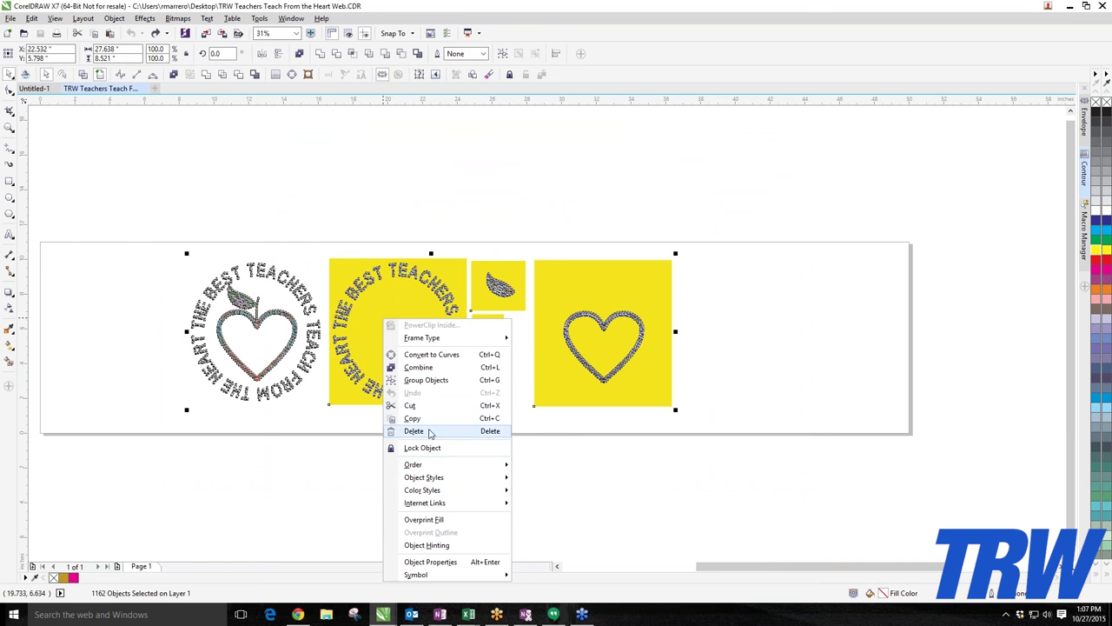
key("Escape")
left_click(417, 479)
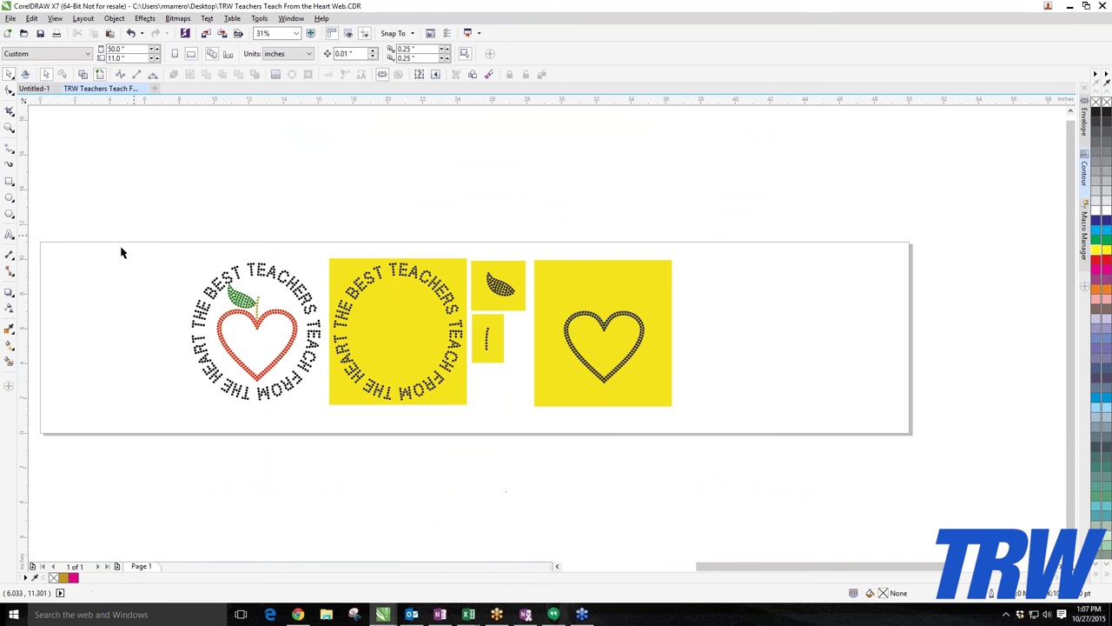
Select the grouped artwork from a single stone in the lettering and move the whole group about 3.8 inches left.
scroll(234, 337, "up", 3)
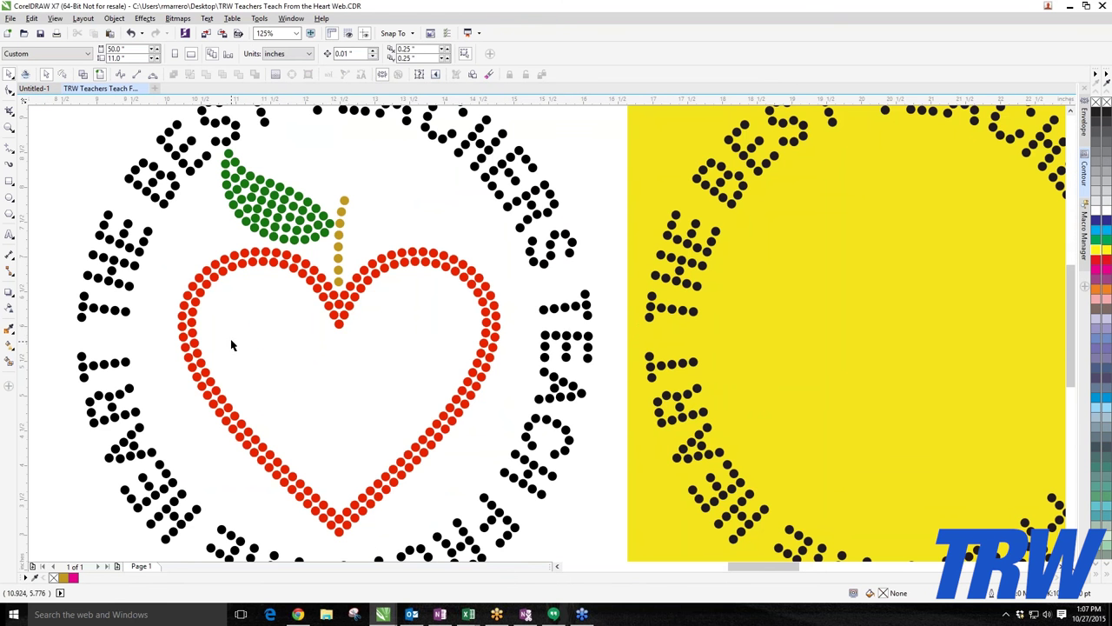
scroll(234, 343, "down", 3)
scroll(322, 217, "up", 3)
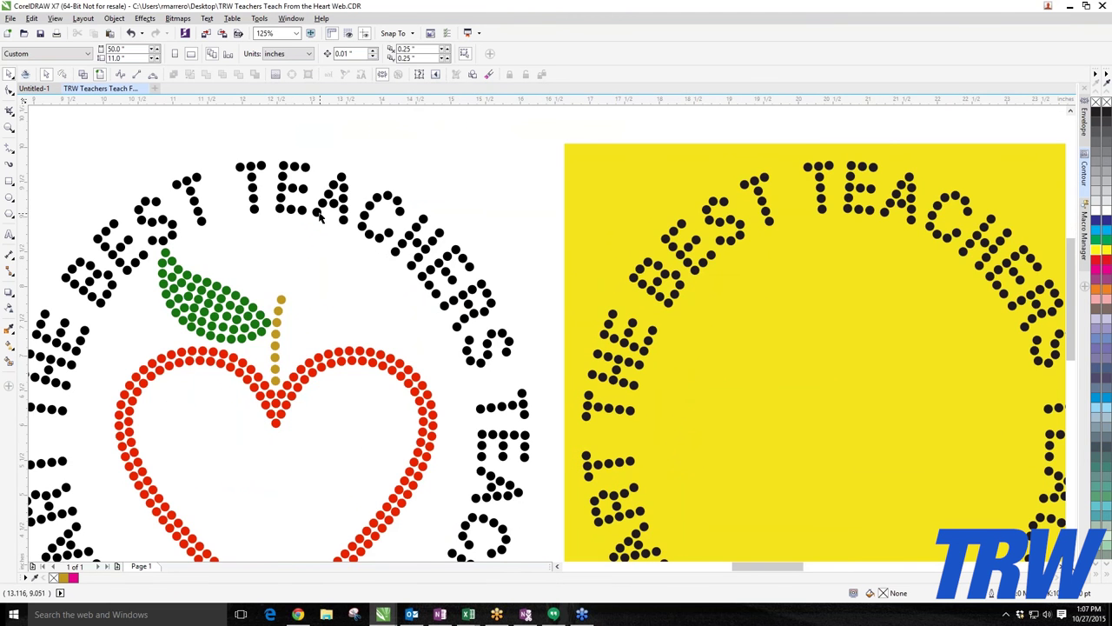
left_click(321, 217)
scroll(337, 300, "down", 2)
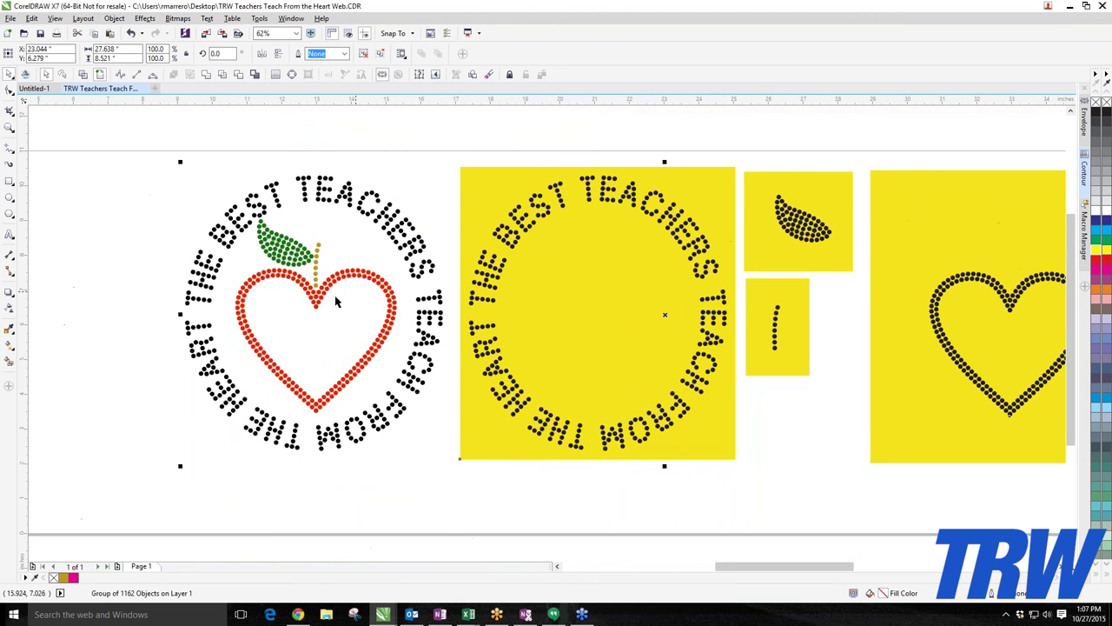
left_click(136, 256)
scroll(140, 252, "up", 4)
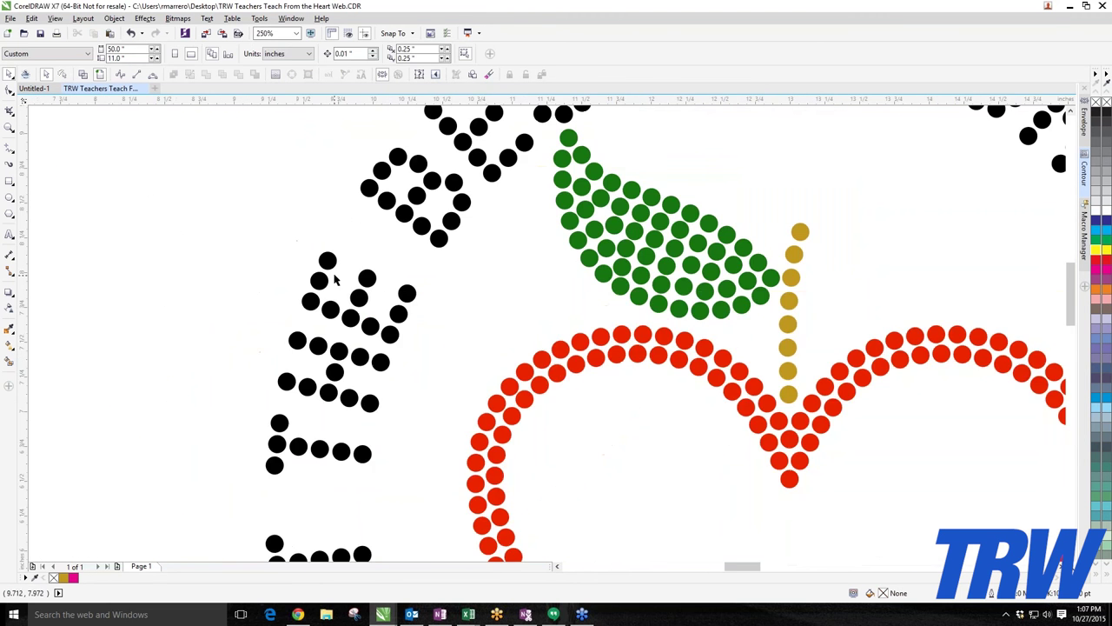
left_click(328, 265)
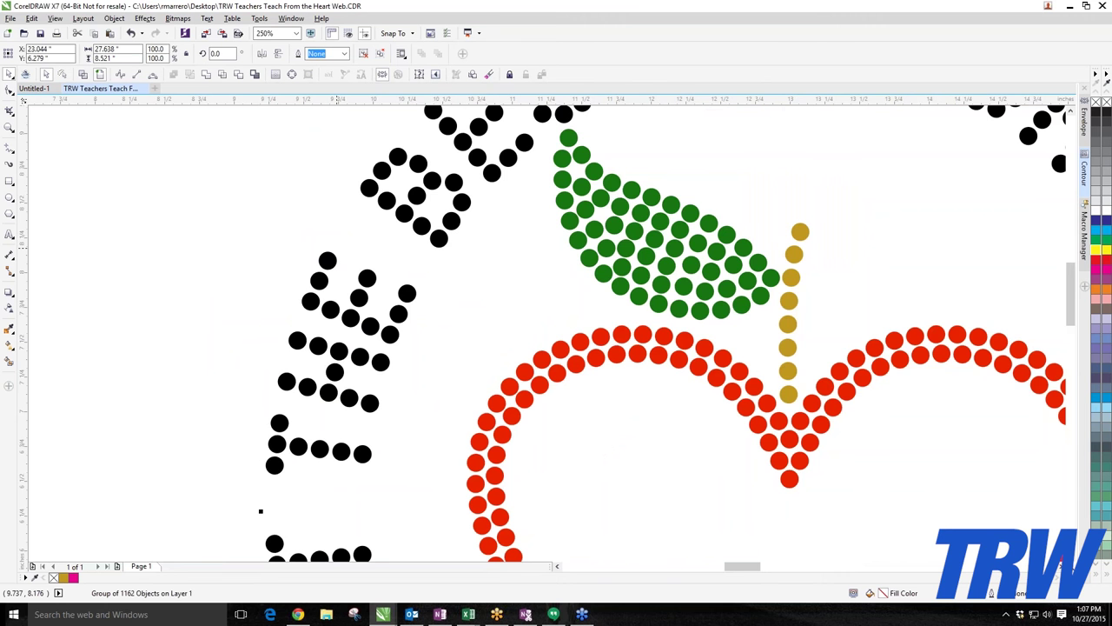
scroll(328, 256, "down", 4)
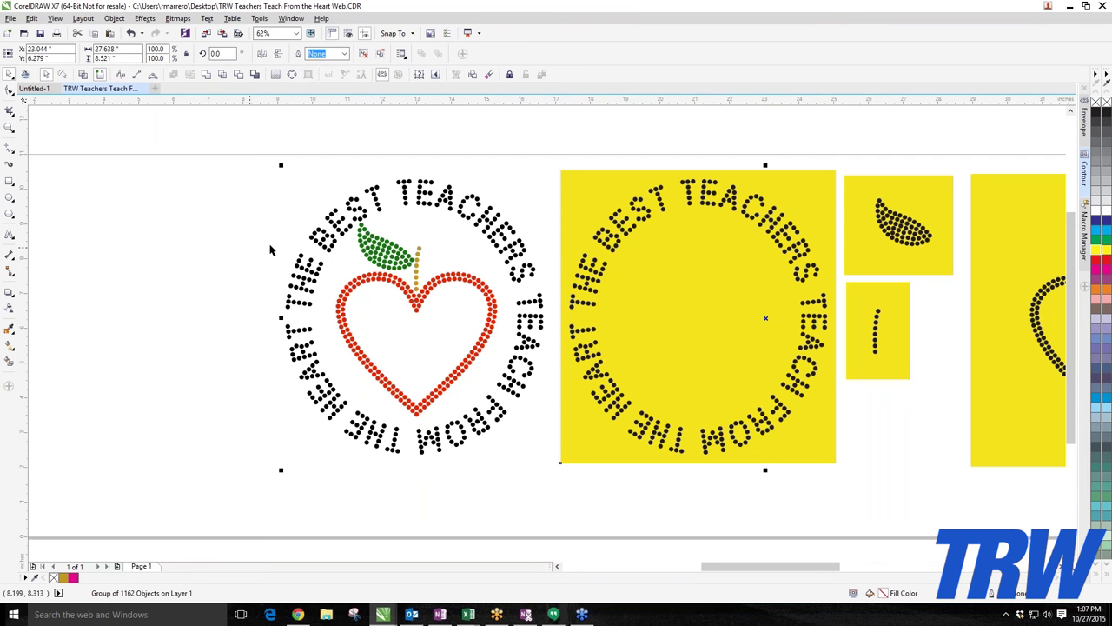
left_click_drag(579, 240, 448, 249)
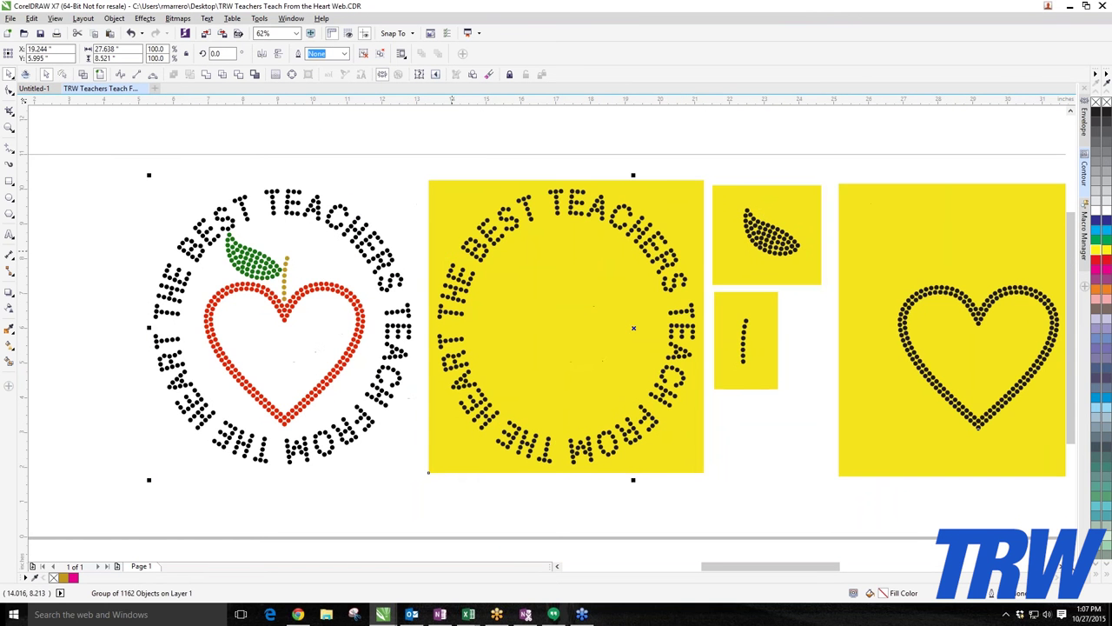
Ungroup the selected rhinestone artwork into its separate objects.
right_click(449, 240)
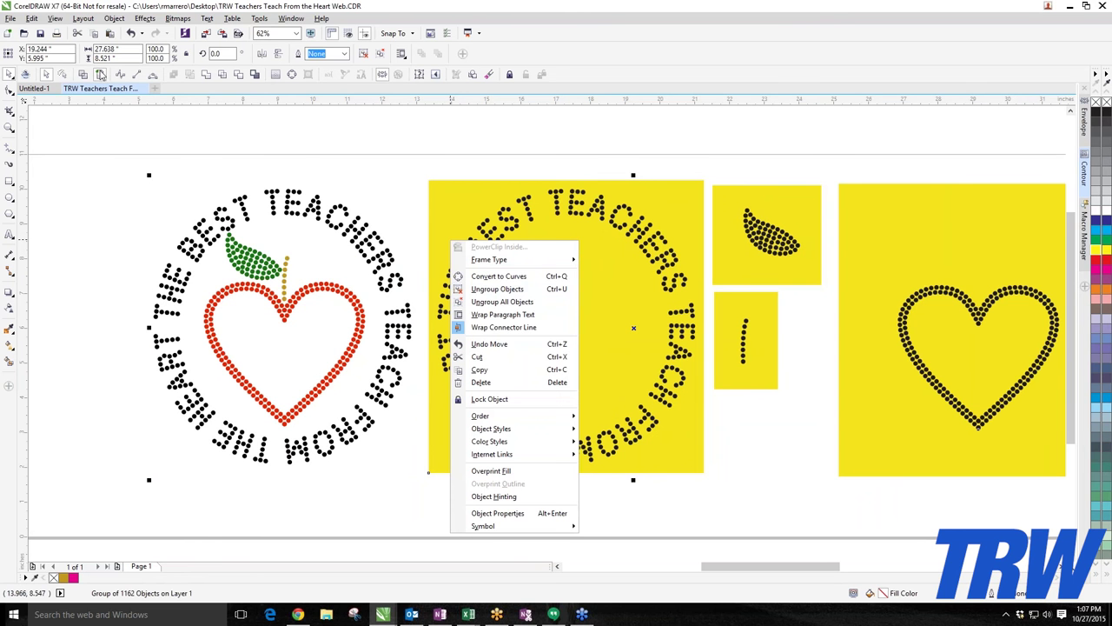
left_click(110, 144)
left_click(113, 19)
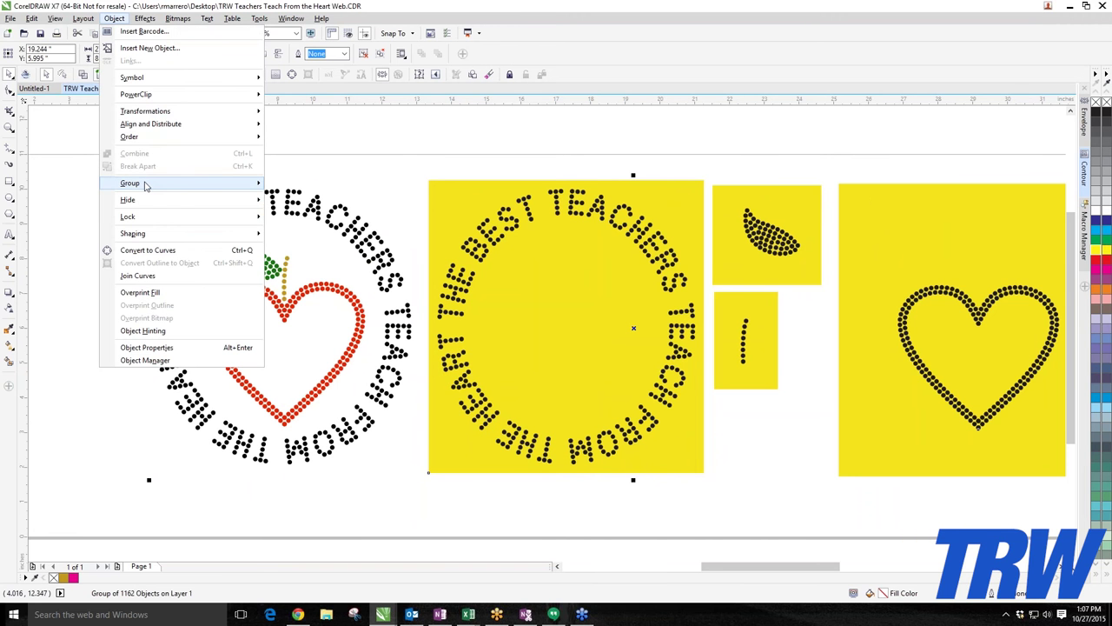
mouse_move(146, 185)
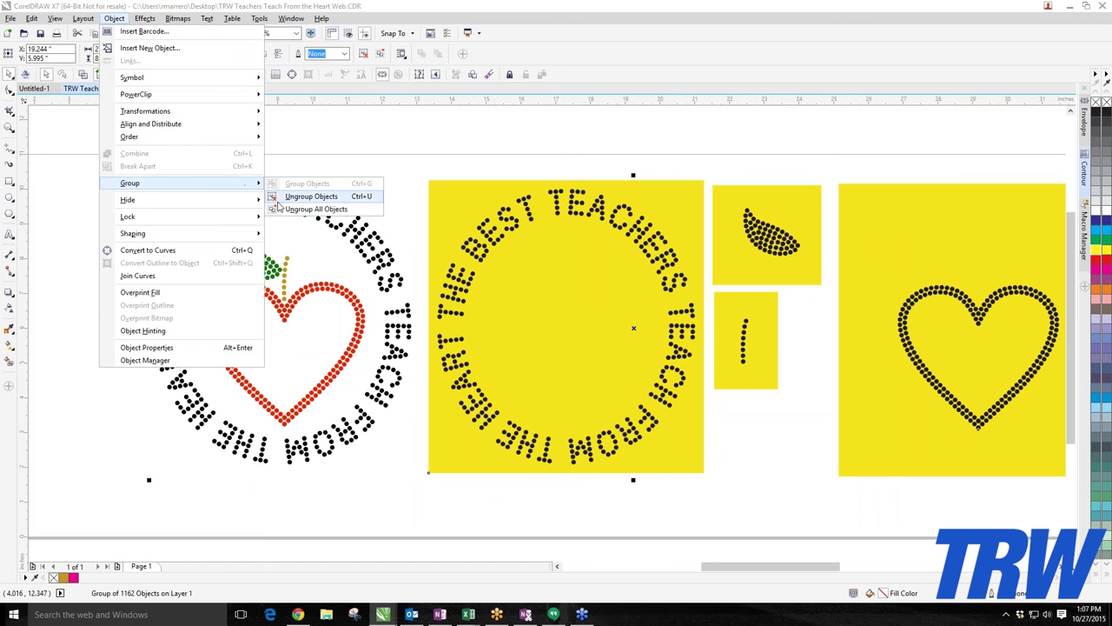
left_click(473, 144)
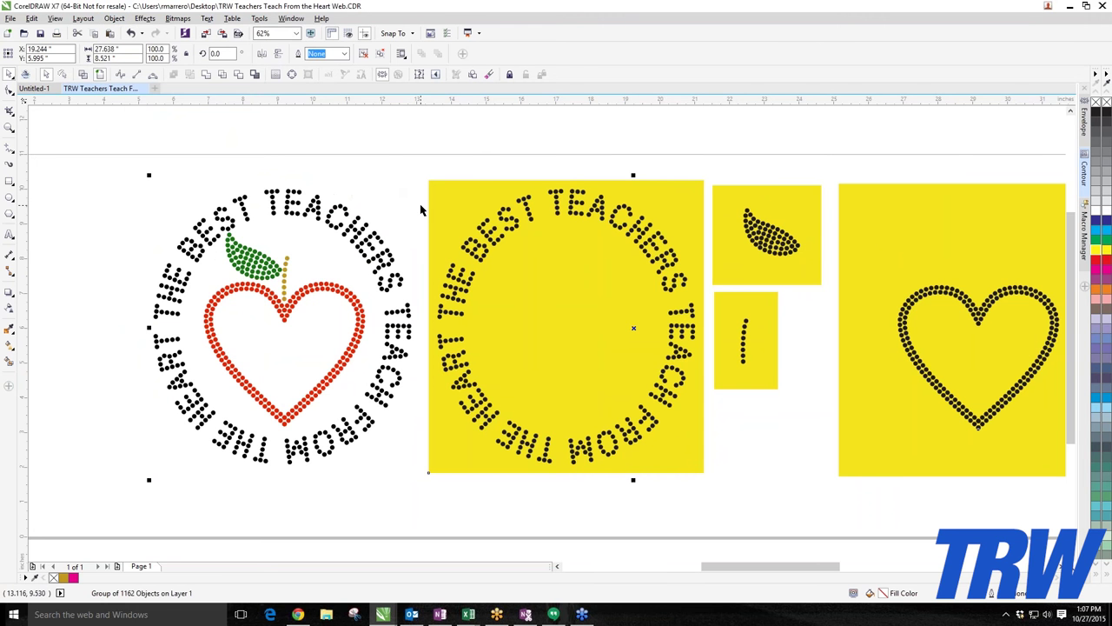
key("ctrl+u")
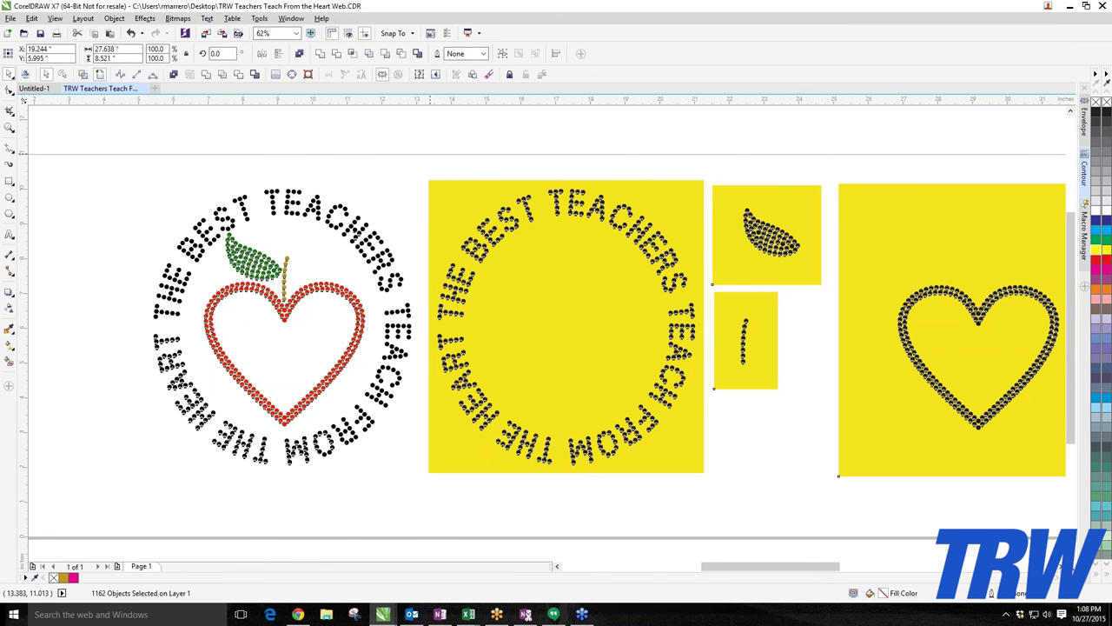
Select a single black stone in the letter C of TEACHERS to check it individually, and clear the selection.
left_click(338, 207)
scroll(338, 207, "up", 5)
left_click(411, 263)
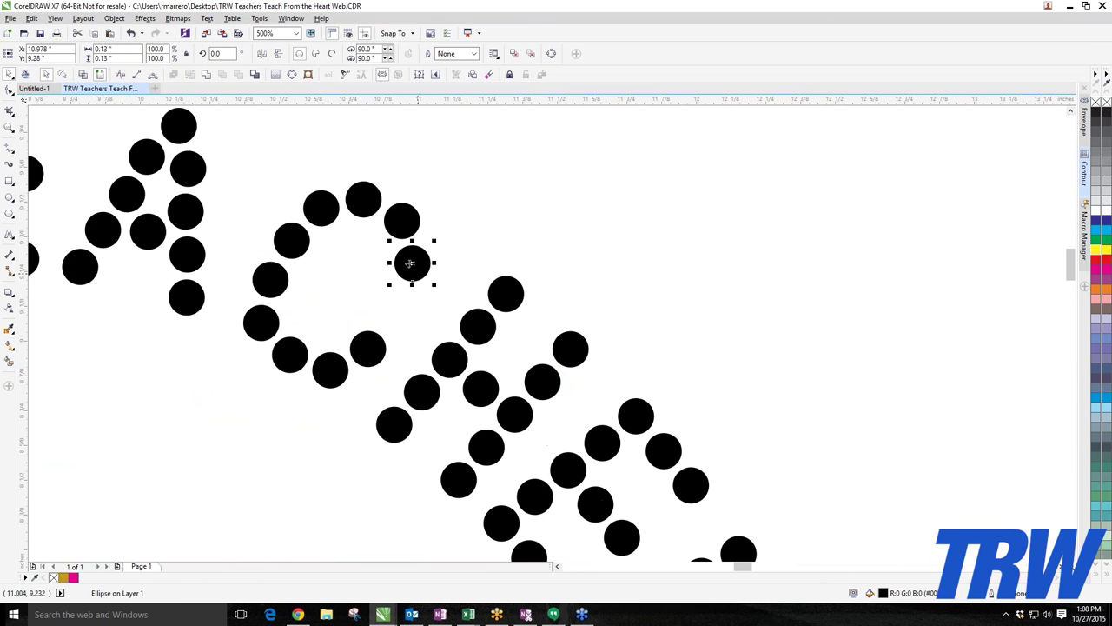
scroll(148, 304, "down", 5)
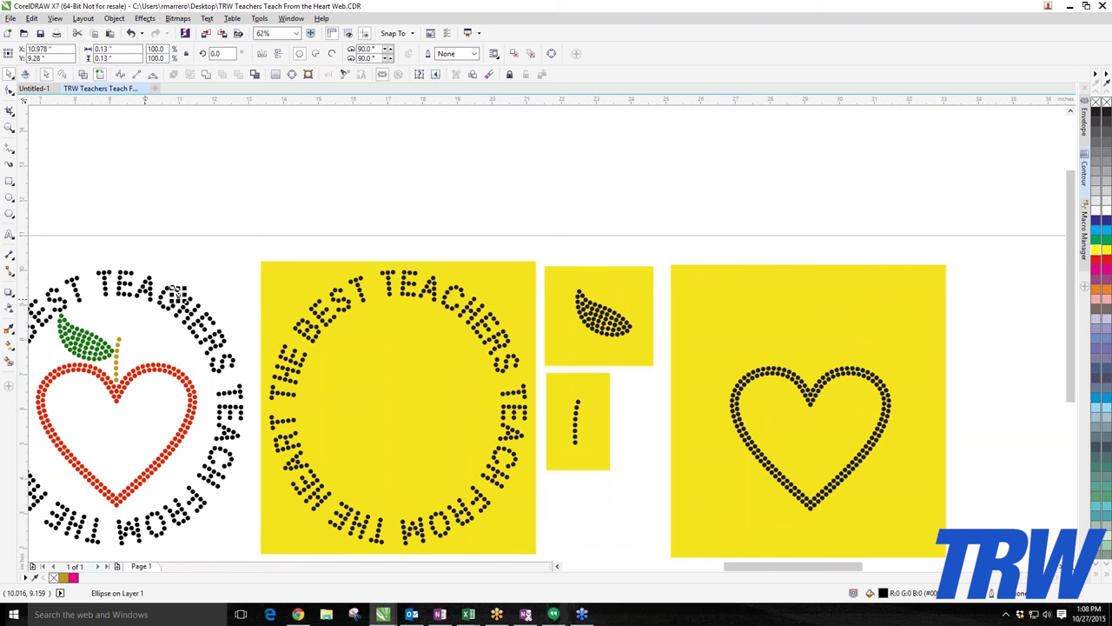
scroll(150, 304, "down", 2)
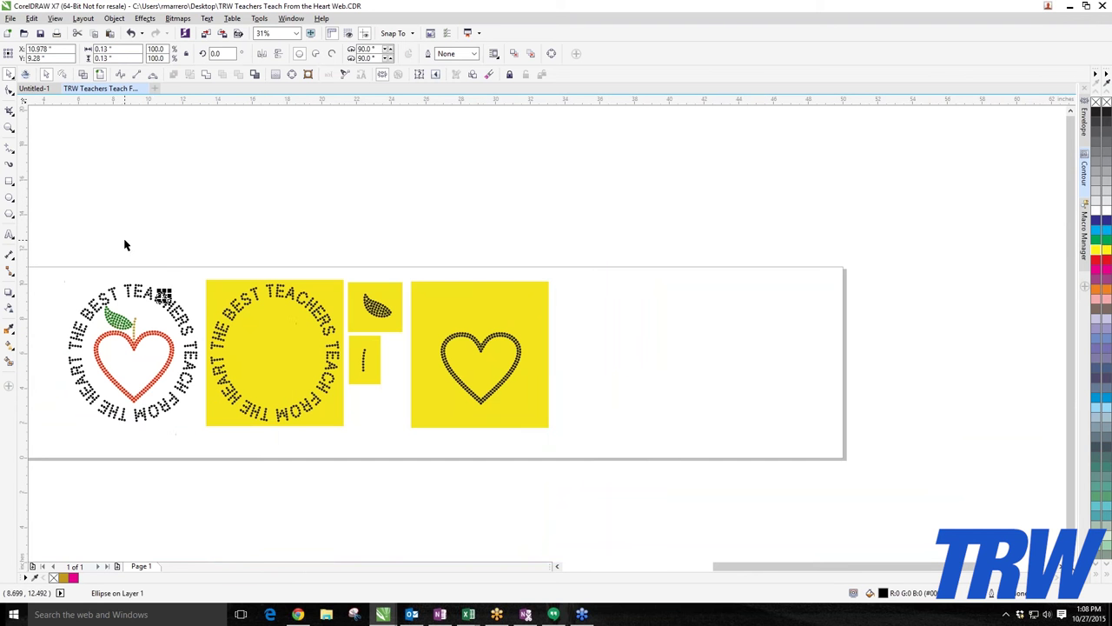
key("Escape")
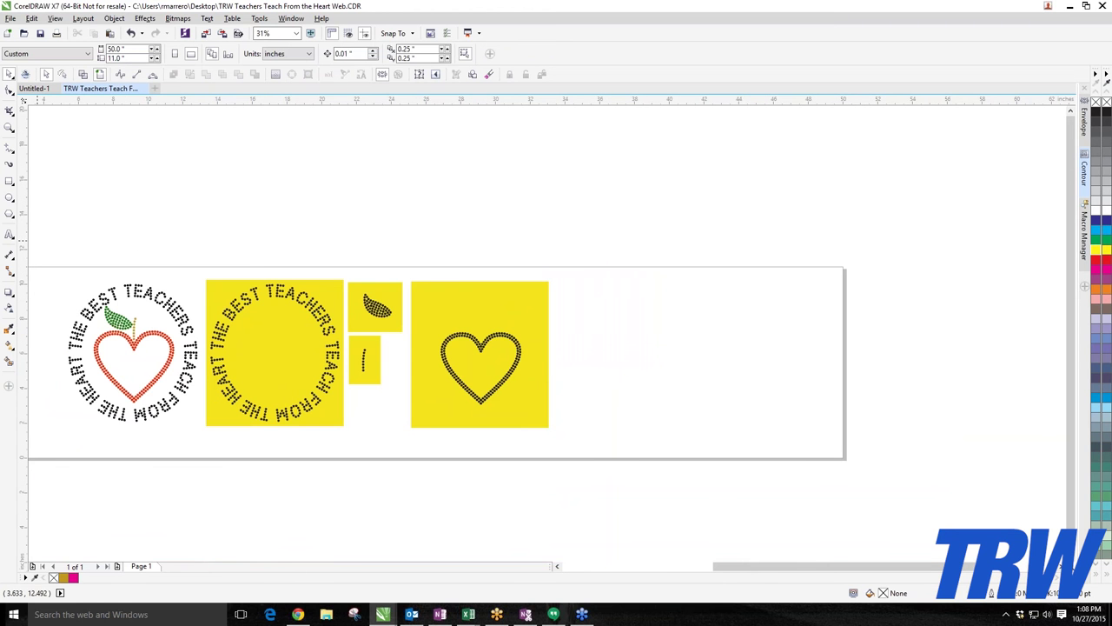
Delete all of the rhinestone artwork and yellow backgrounds from the page.
left_click_drag(37, 240, 702, 496)
key("Delete")
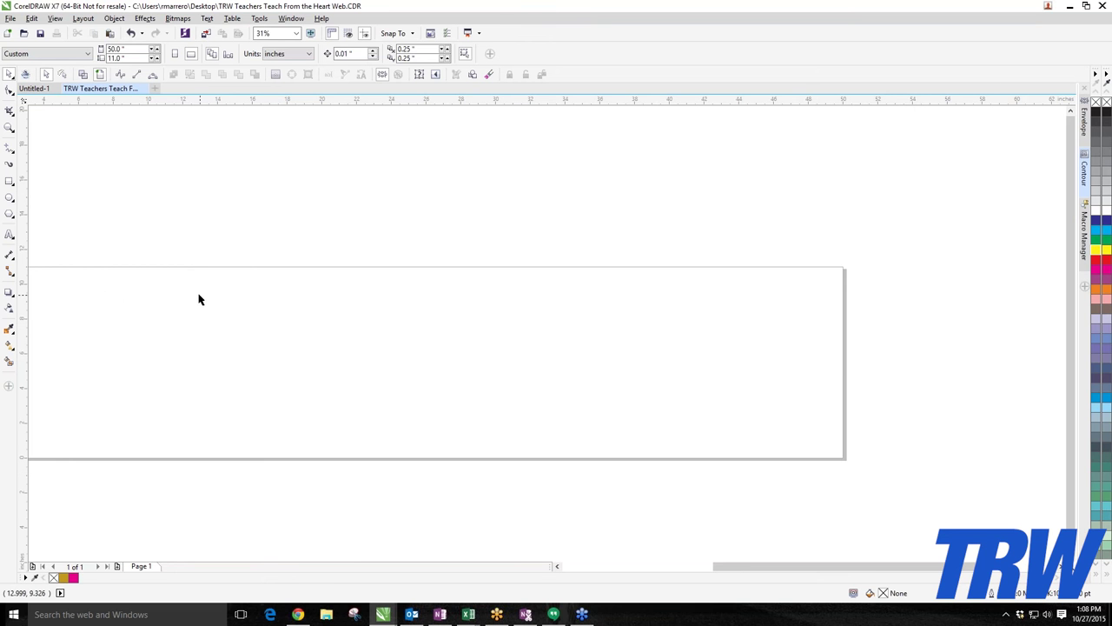
scroll(231, 347, "down", 2)
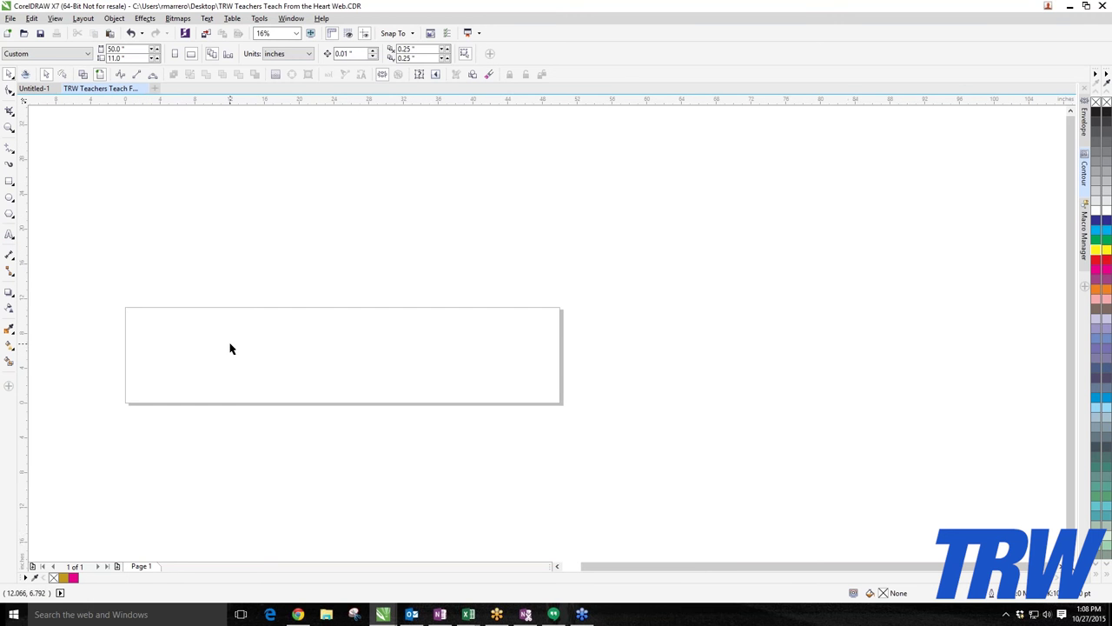
Import the Falcons Design file from the Rudy training folder and place it on the empty page.
scroll(238, 345, "up", 2)
scroll(229, 320, "down", 2)
scroll(149, 353, "up", 2)
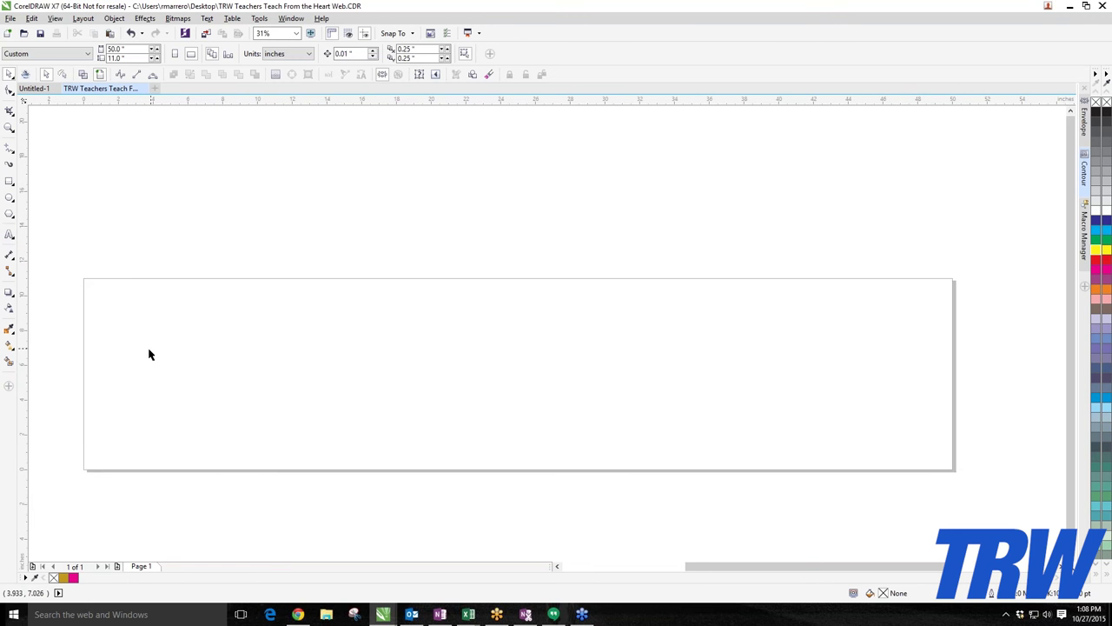
left_click(14, 22)
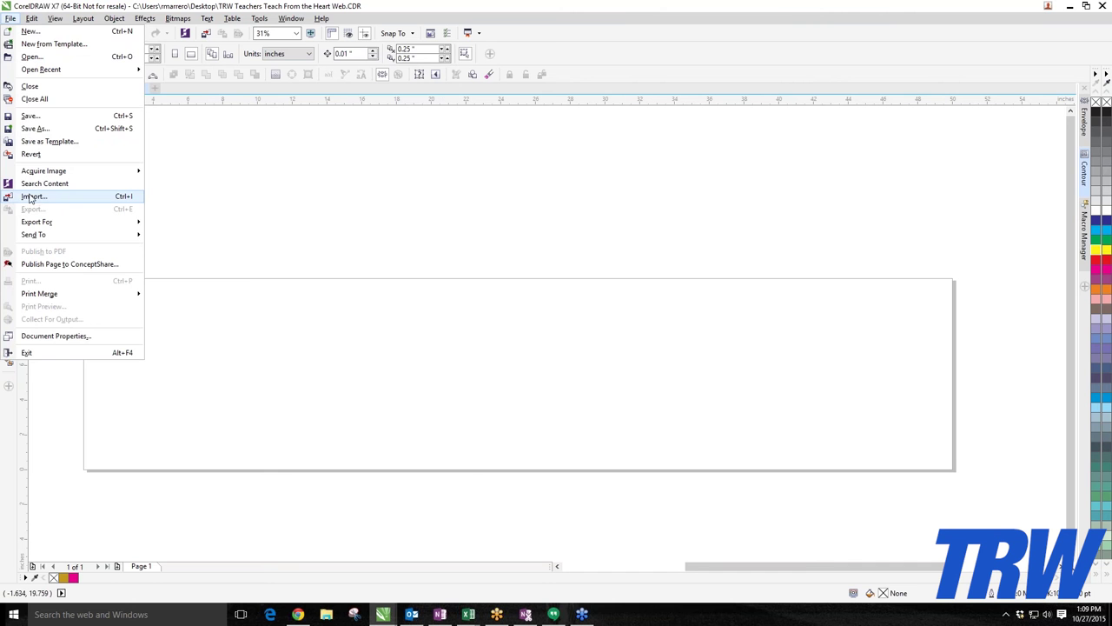
left_click(32, 199)
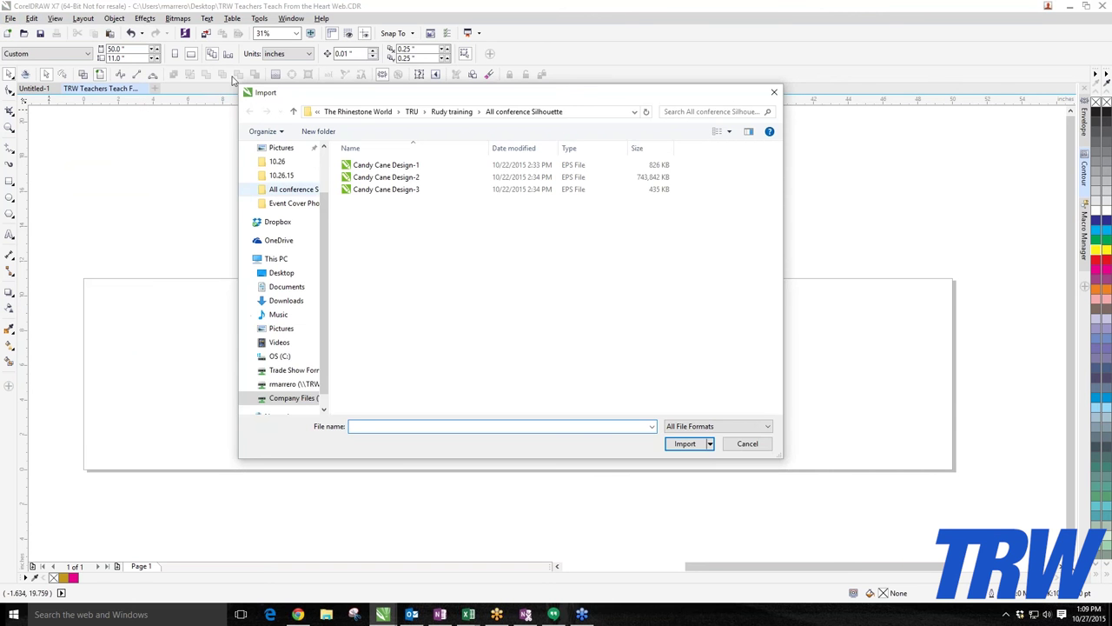
left_click(450, 115)
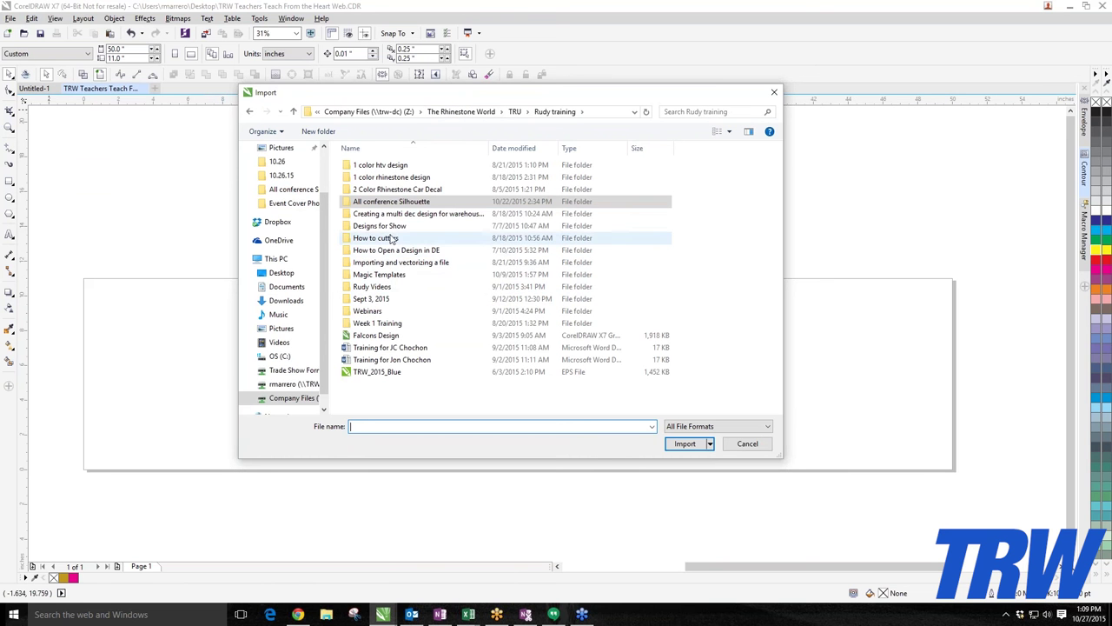
double_click(377, 336)
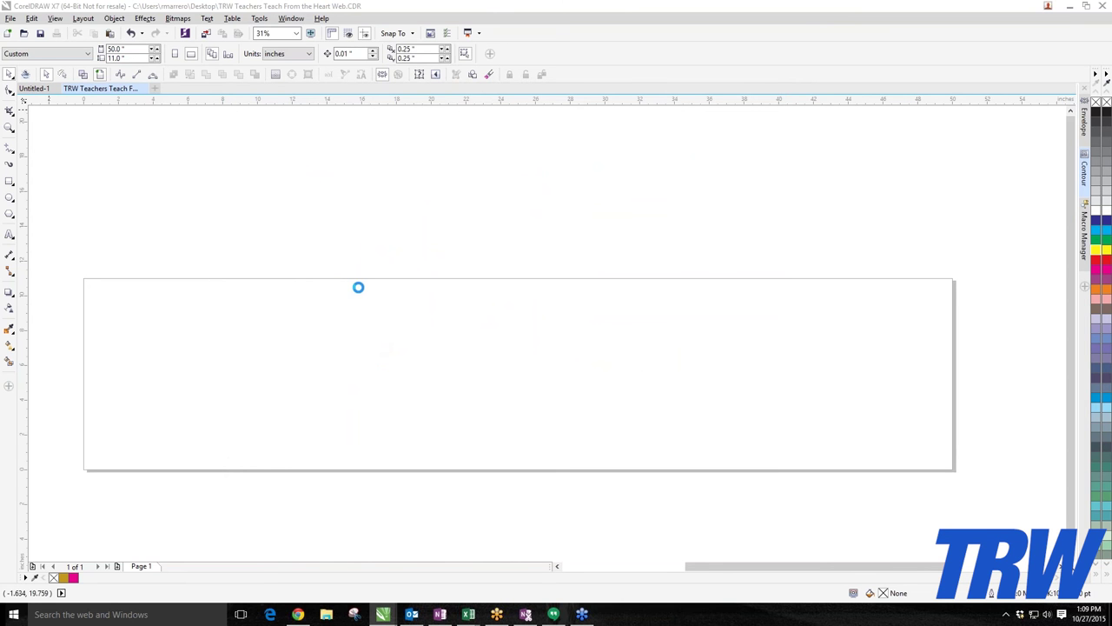
left_click(310, 293)
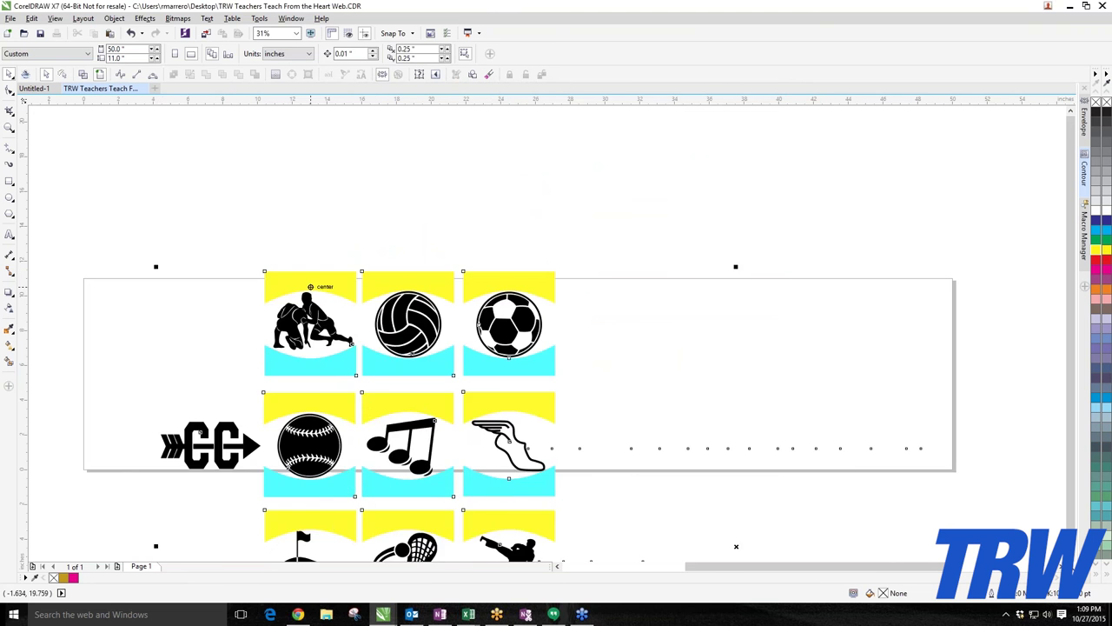
Delete all of the imported artwork and close the TRW Teachers Teach From the Heart Web document without saving changes.
key("ctrl+a")
scroll(389, 289, "down", 3)
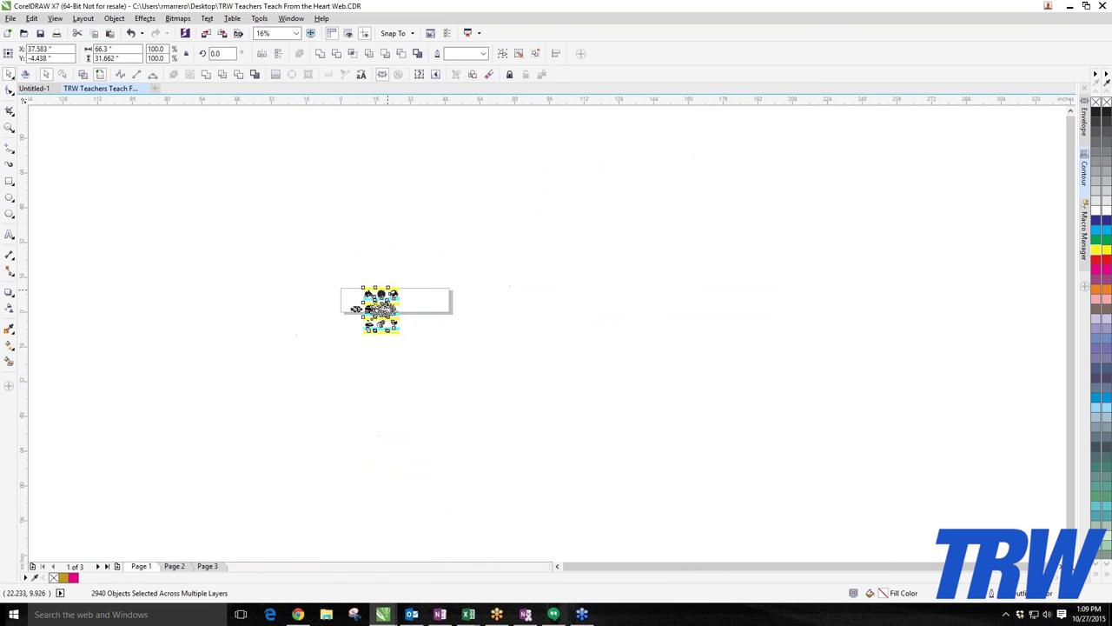
scroll(386, 286, "up", 2)
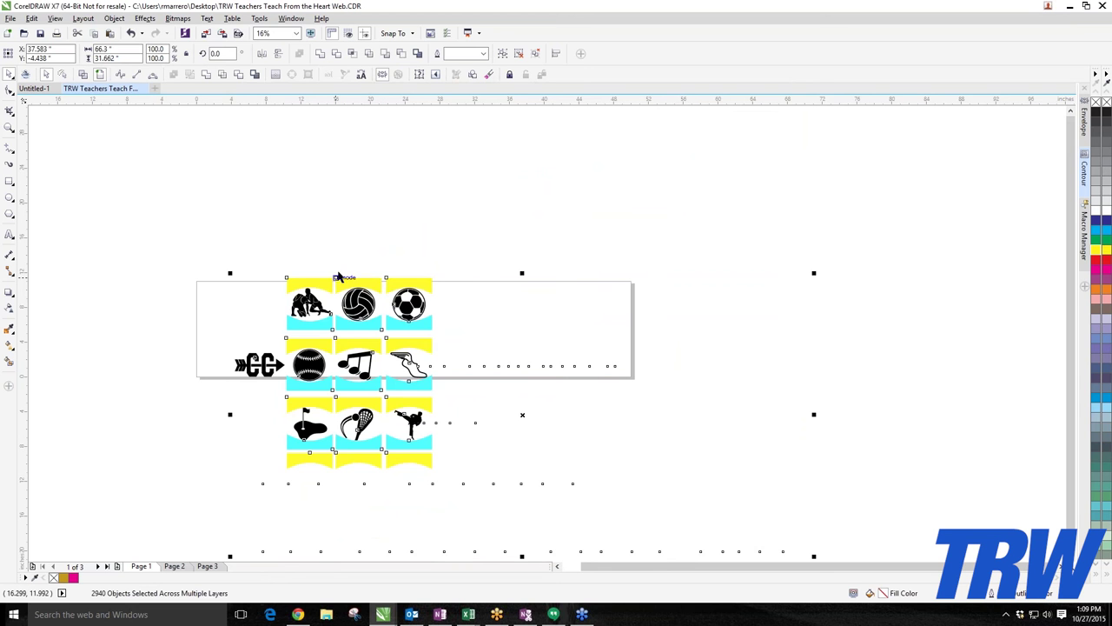
key("Delete")
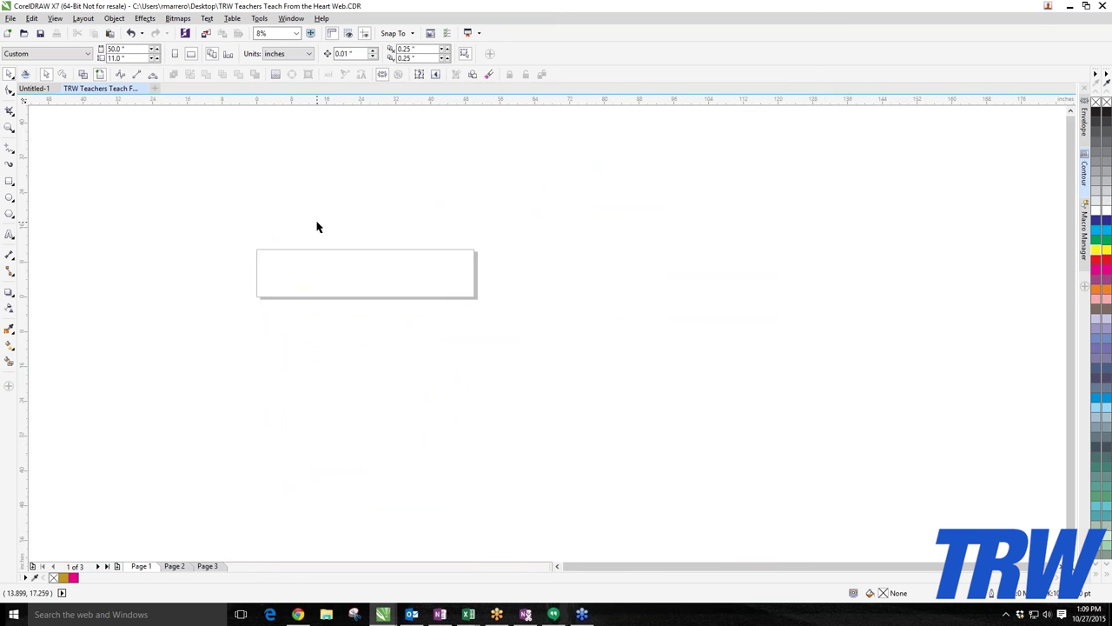
left_click(143, 88)
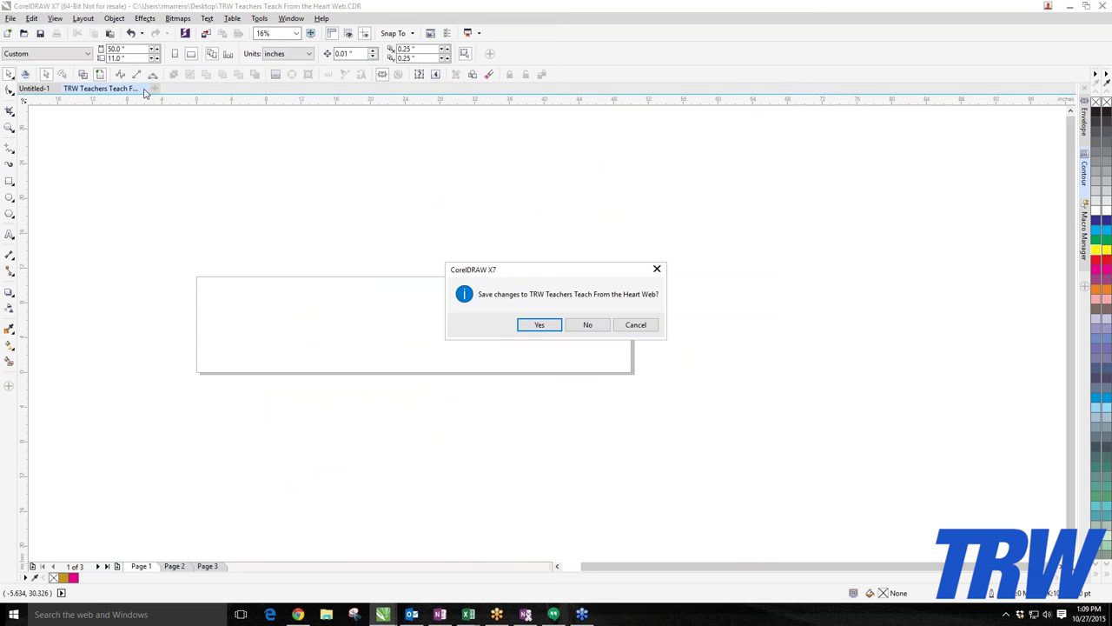
left_click(594, 327)
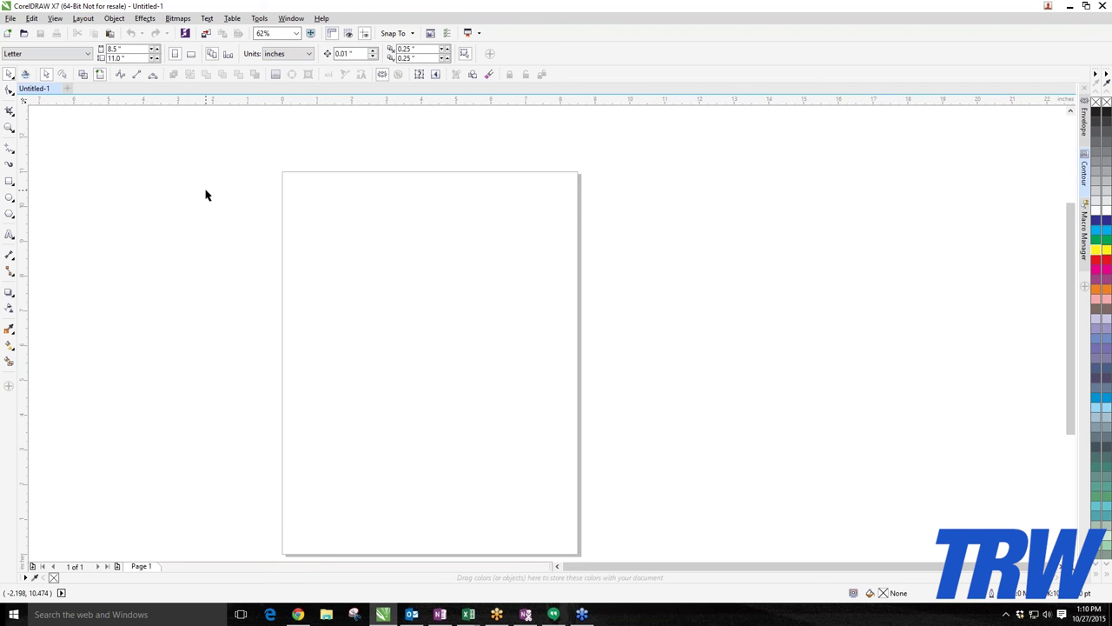
left_click(55, 18)
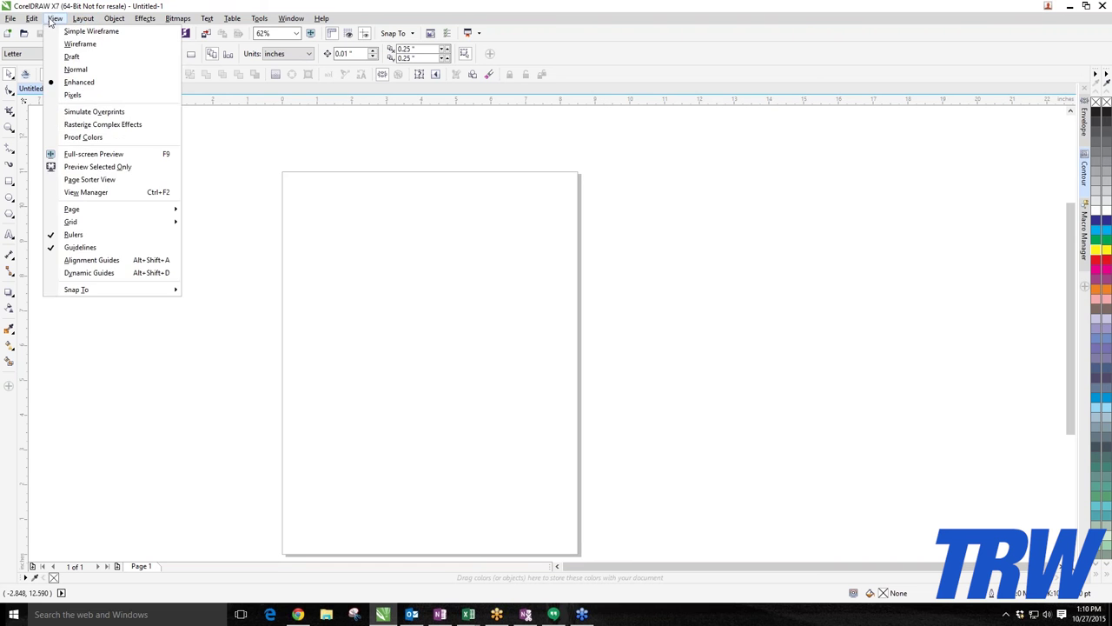
mouse_move(50, 19)
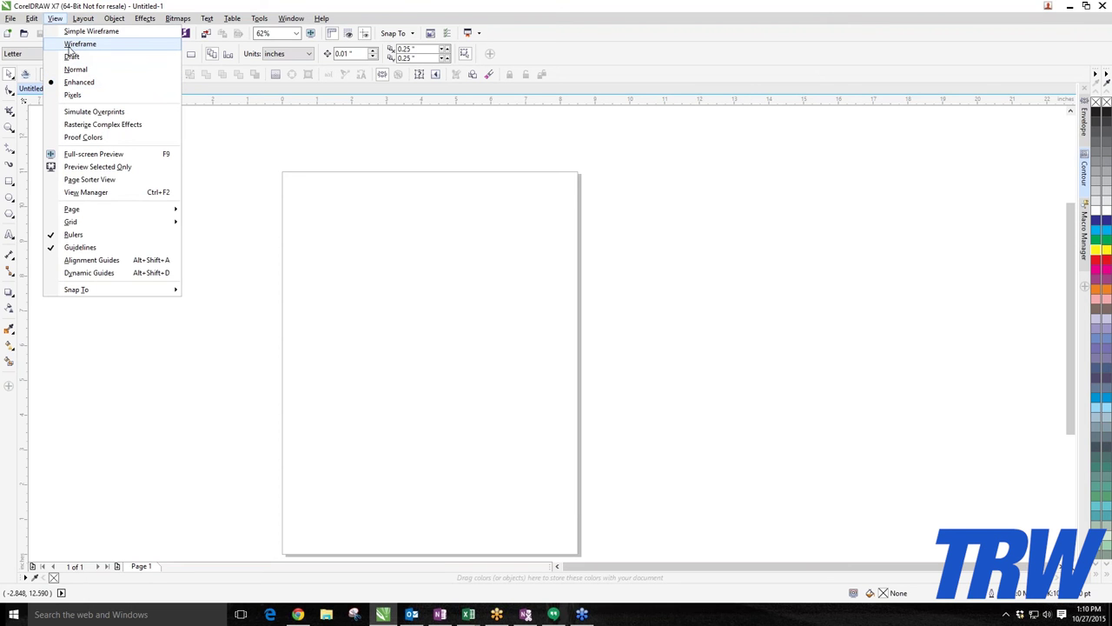
left_click(445, 251)
Add the artistic text "Baseball" across the upper part of the page and enlarge it to about 7.5 inches wide.
left_click(10, 236)
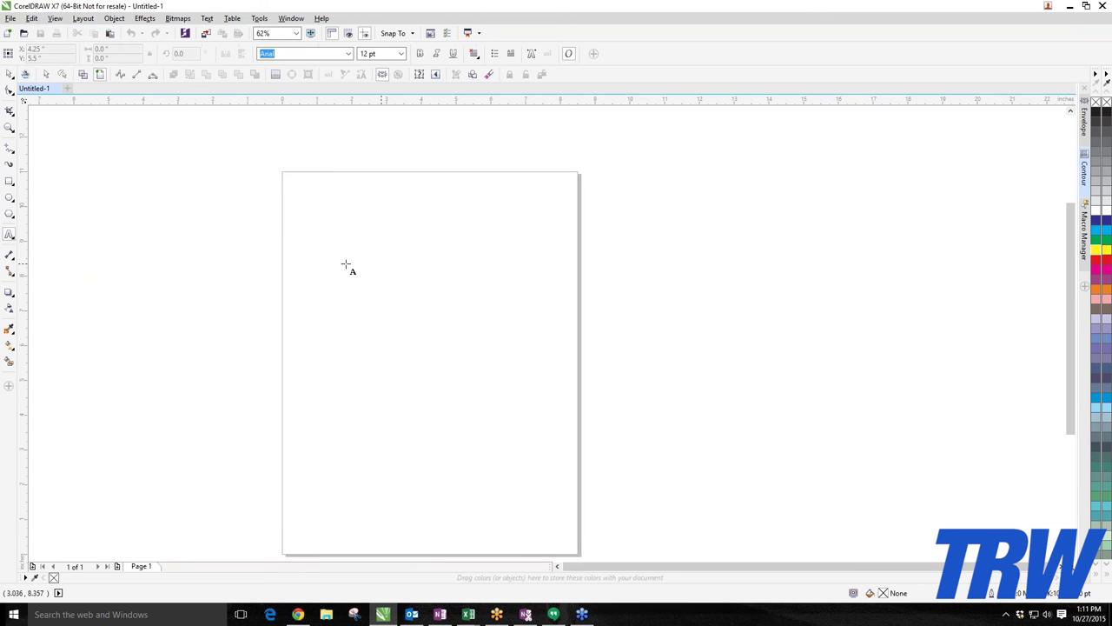
left_click(322, 261)
type("Ba")
key("BackSpace")
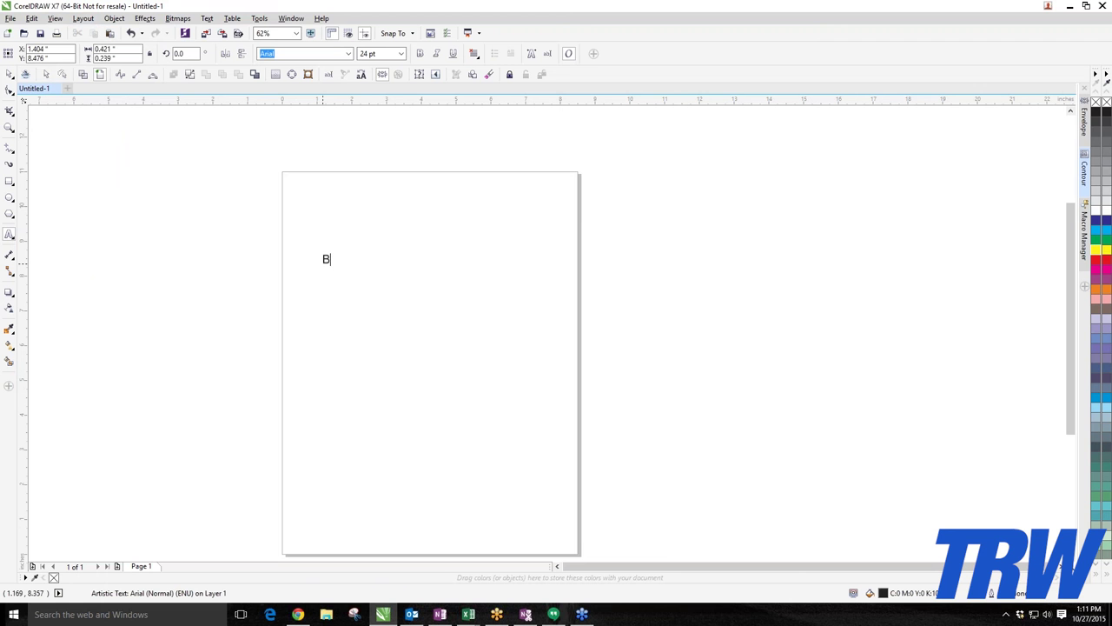
type("aseball")
left_click_drag(370, 252, 591, 208)
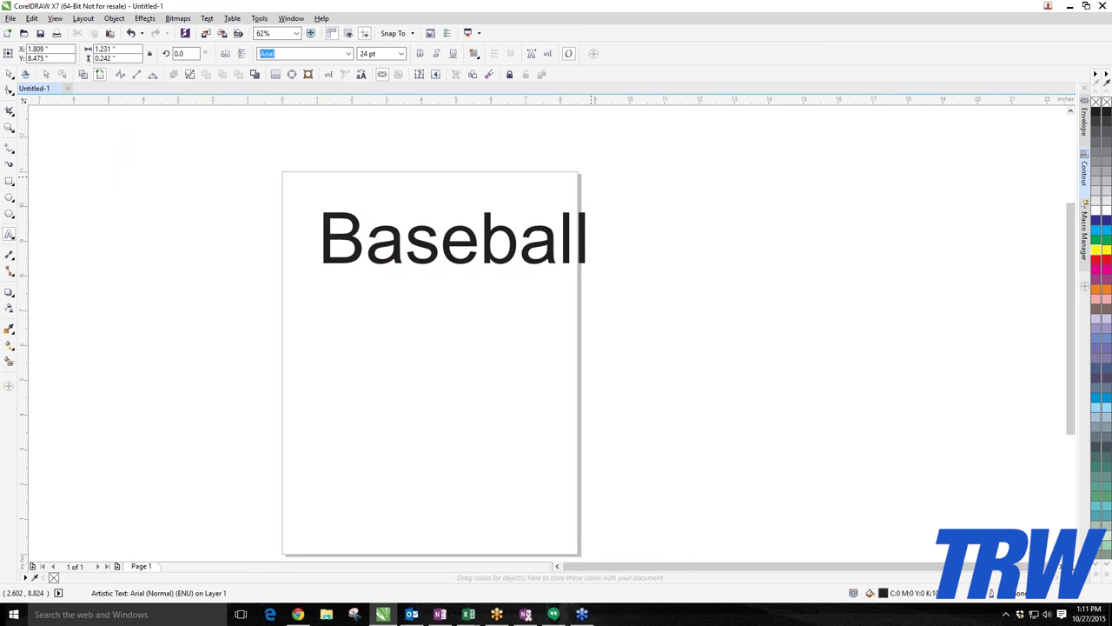
left_click_drag(461, 226, 432, 237)
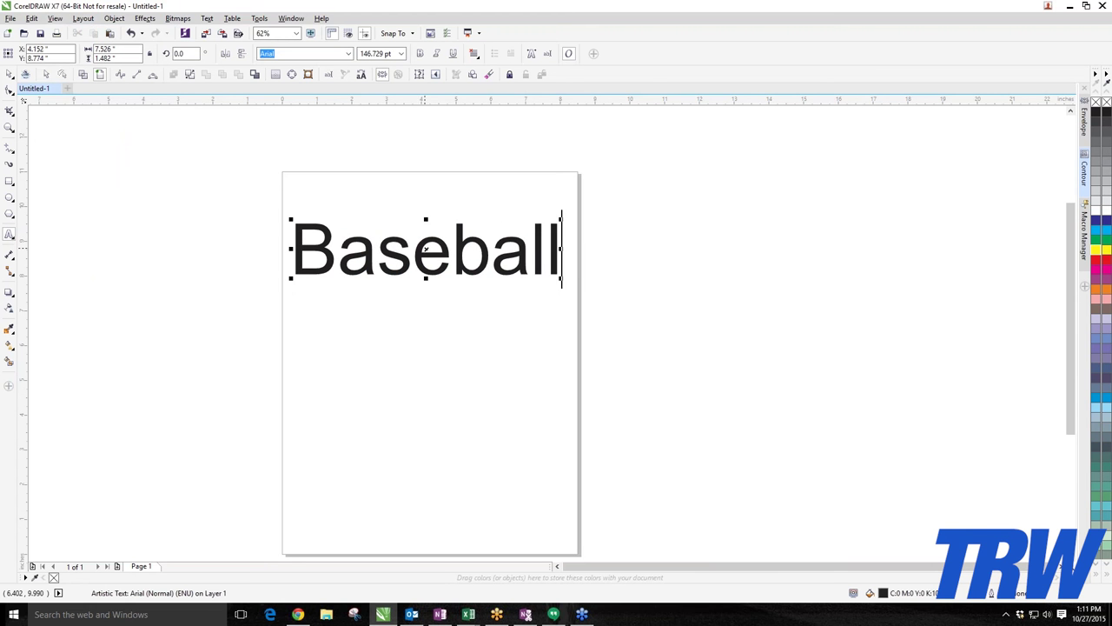
Find the font "brush" in the TRW Stone Wizard, apply Brush Script MT to the Baseball text and close the wizard.
left_click(25, 74)
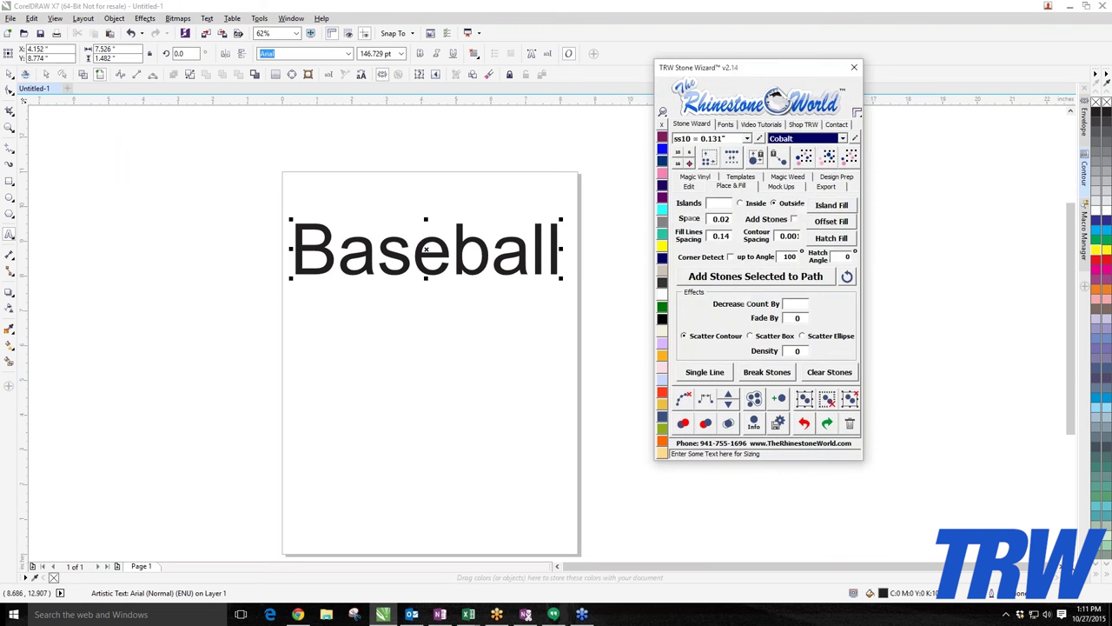
left_click(726, 125)
left_click(724, 251)
type("brush")
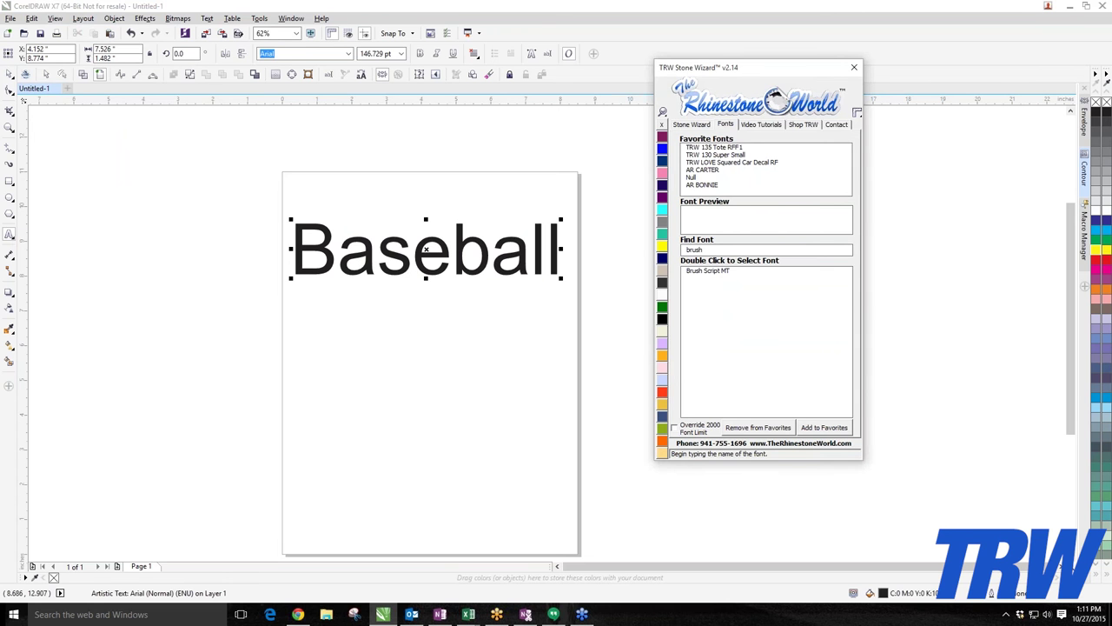
double_click(726, 272)
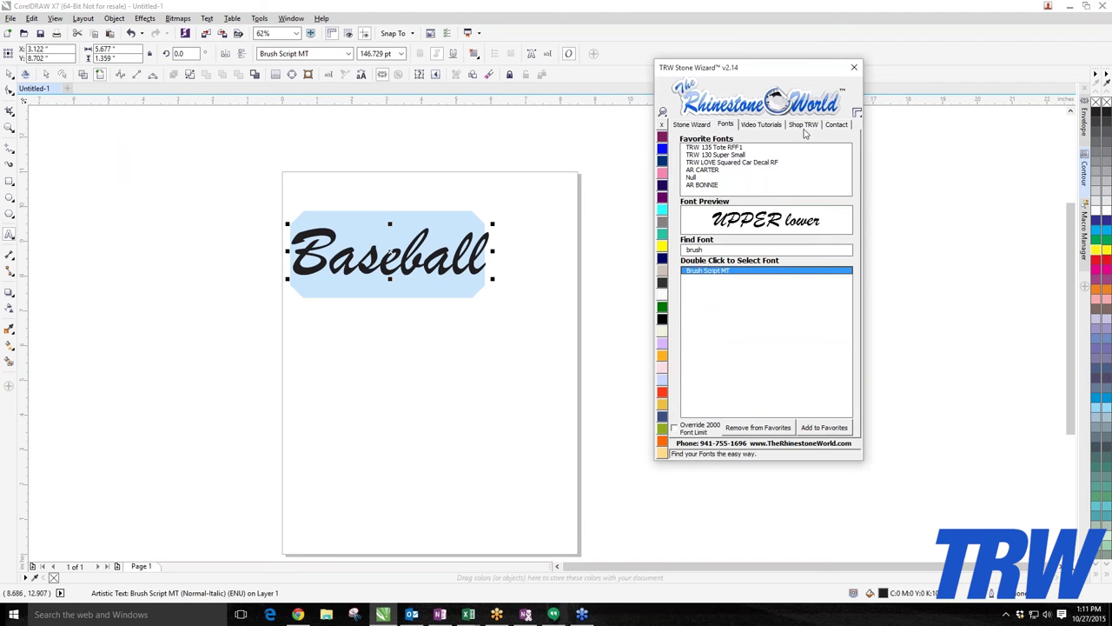
left_click(854, 67)
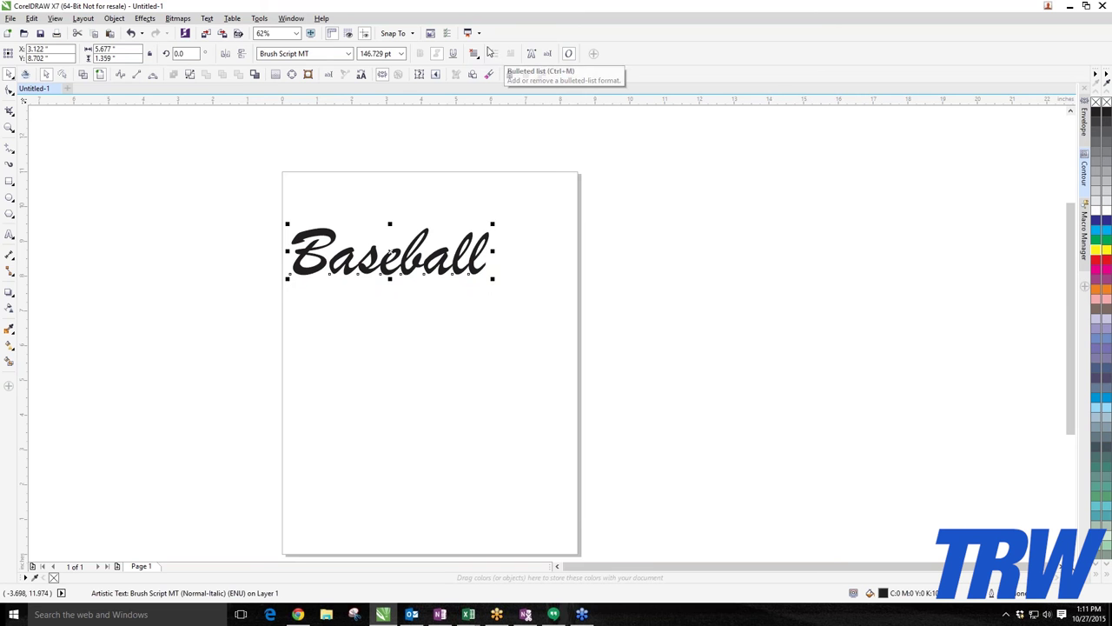
Move the Baseball text about 0.5 inches to the right on the page.
left_click(388, 211)
scroll(407, 279, "up", 2)
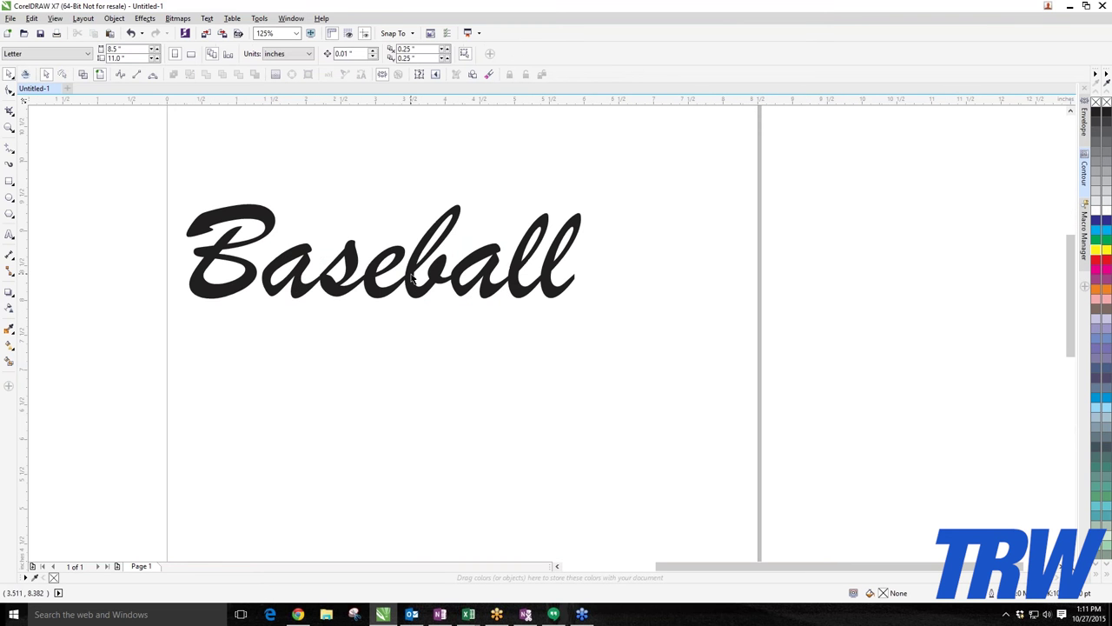
left_click_drag(412, 276, 448, 277)
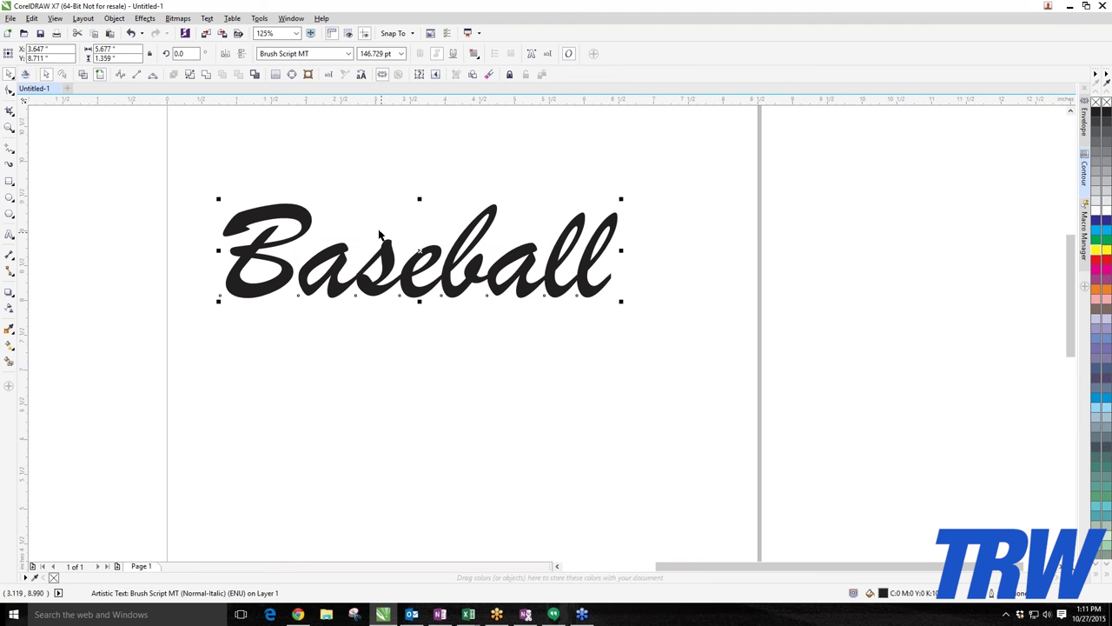
Switch the document display to Wireframe so the Baseball lettering shows only its outlines.
scroll(379, 240, "up", 2)
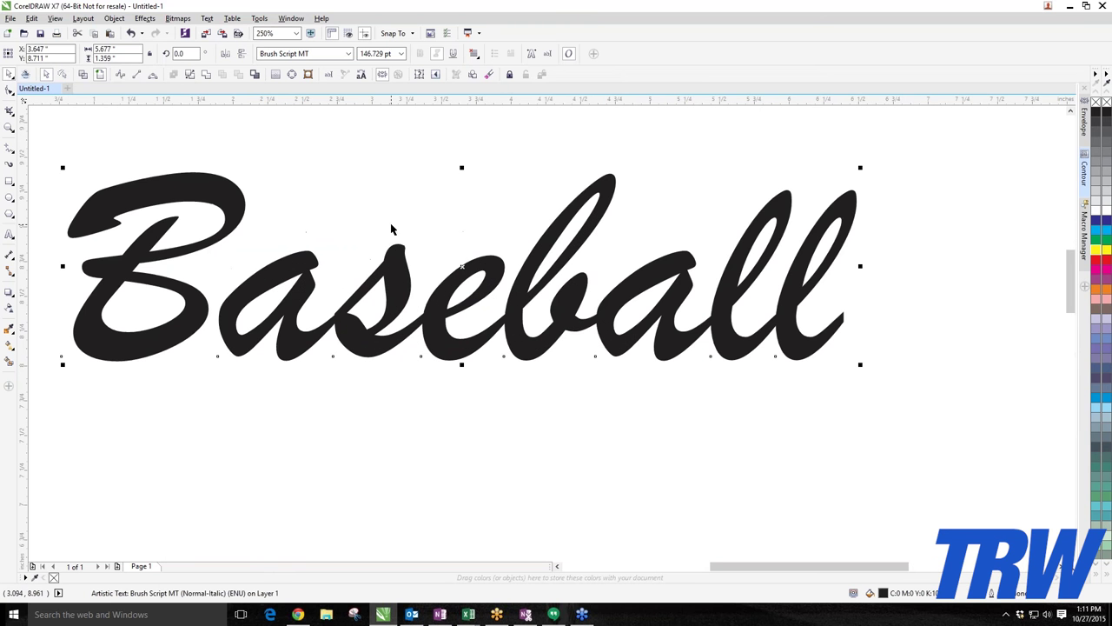
left_click(55, 19)
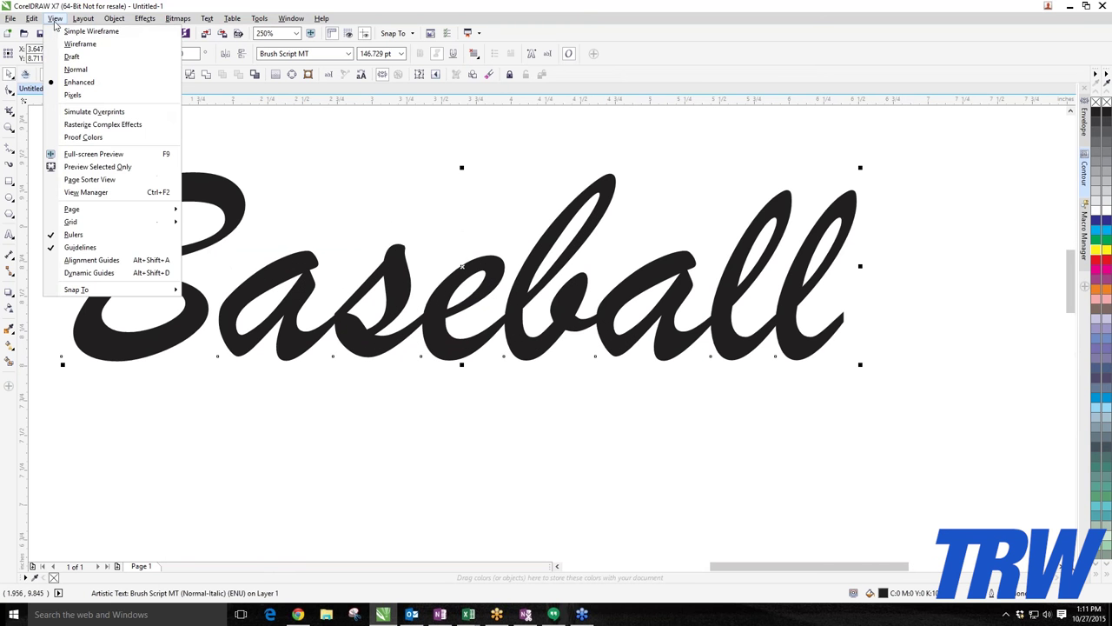
left_click(58, 44)
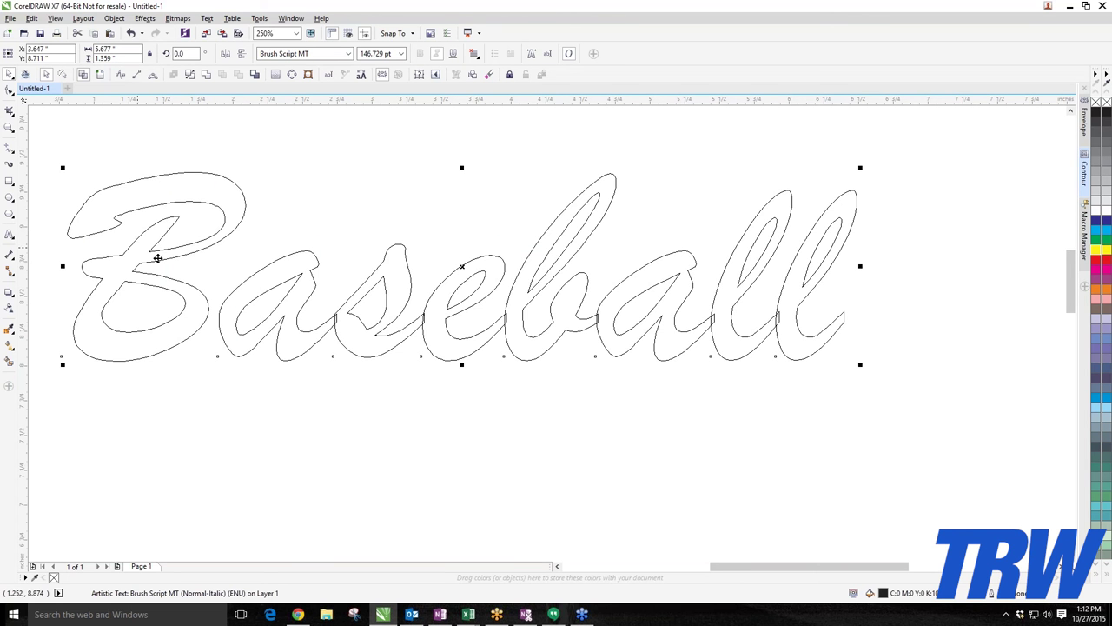
Examine the outlines of the Baseball lettering up close where neighbouring script letters join.
scroll(343, 342, "up", 2)
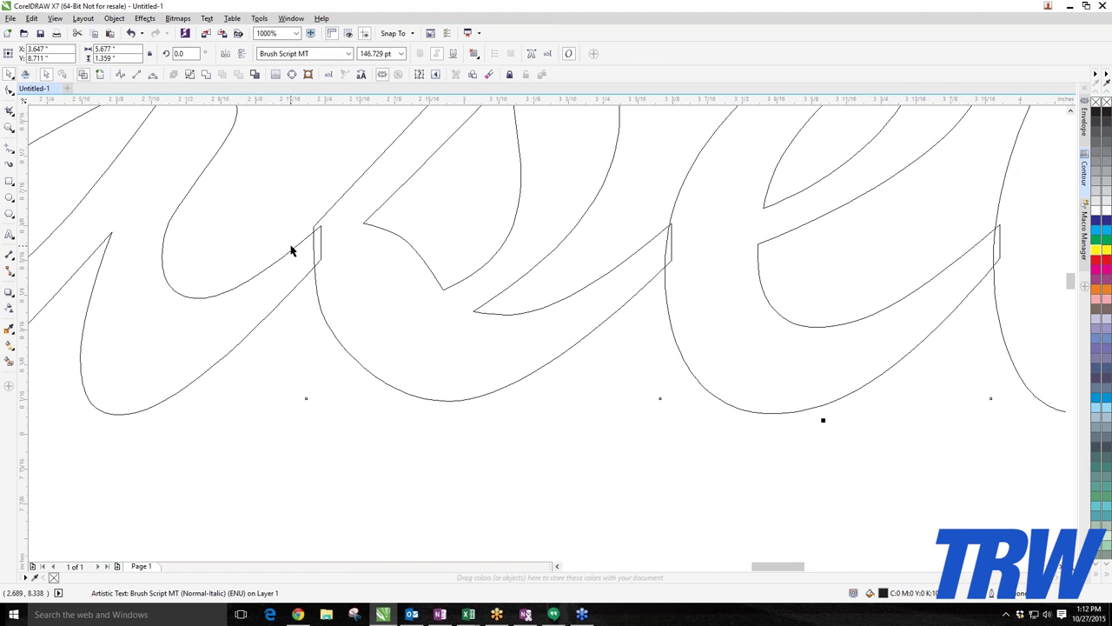
scroll(292, 231, "down", 1)
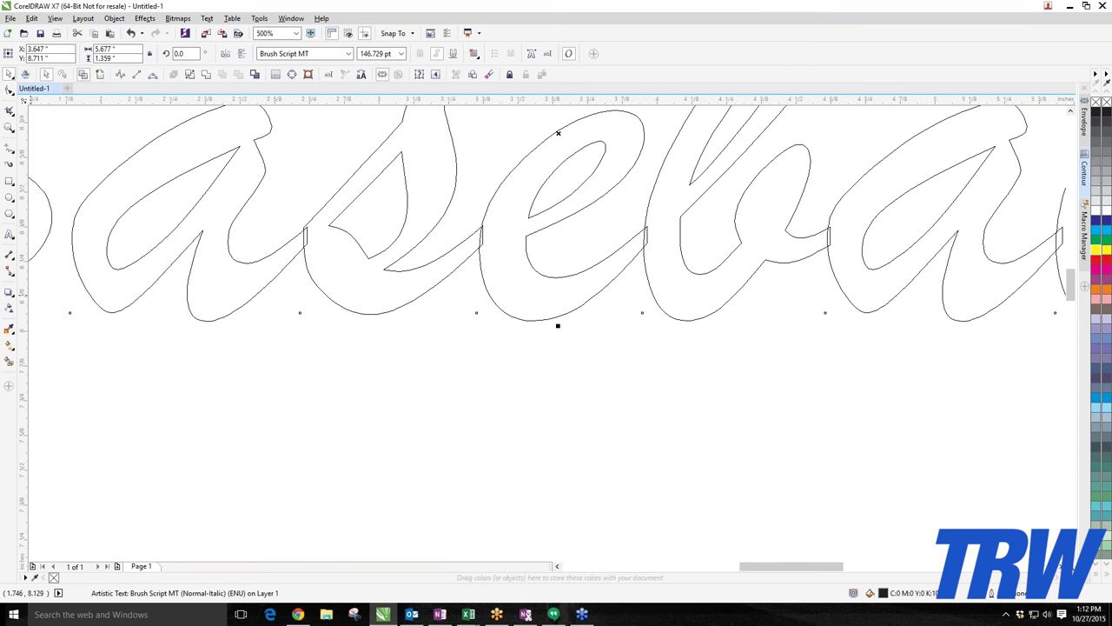
scroll(440, 348, "down", 3)
scroll(386, 319, "up", 4)
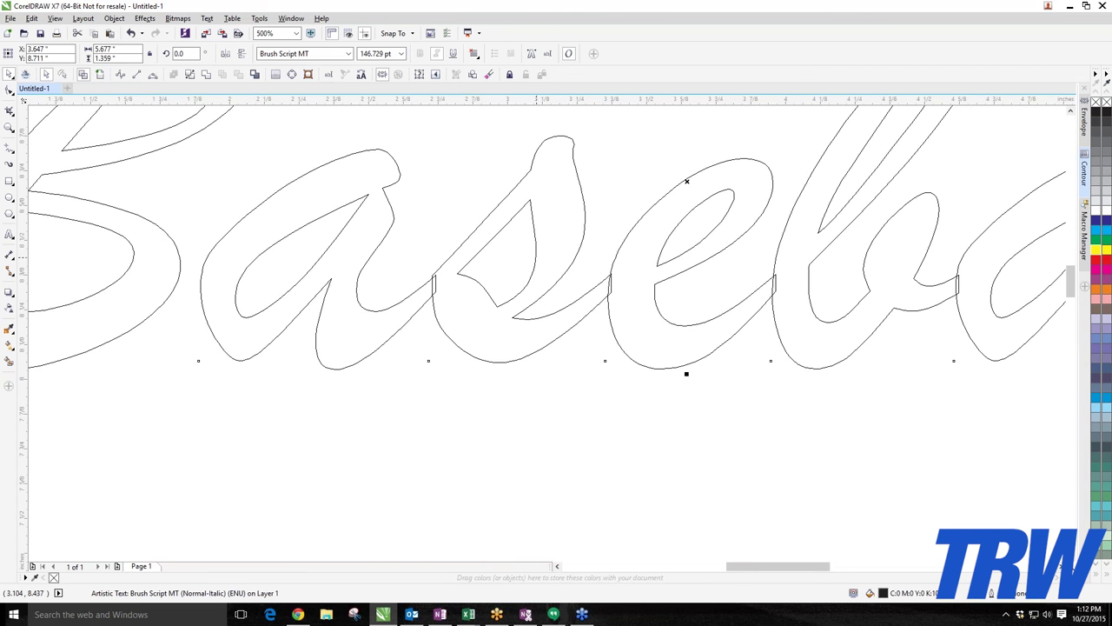
scroll(551, 249, "down", 2)
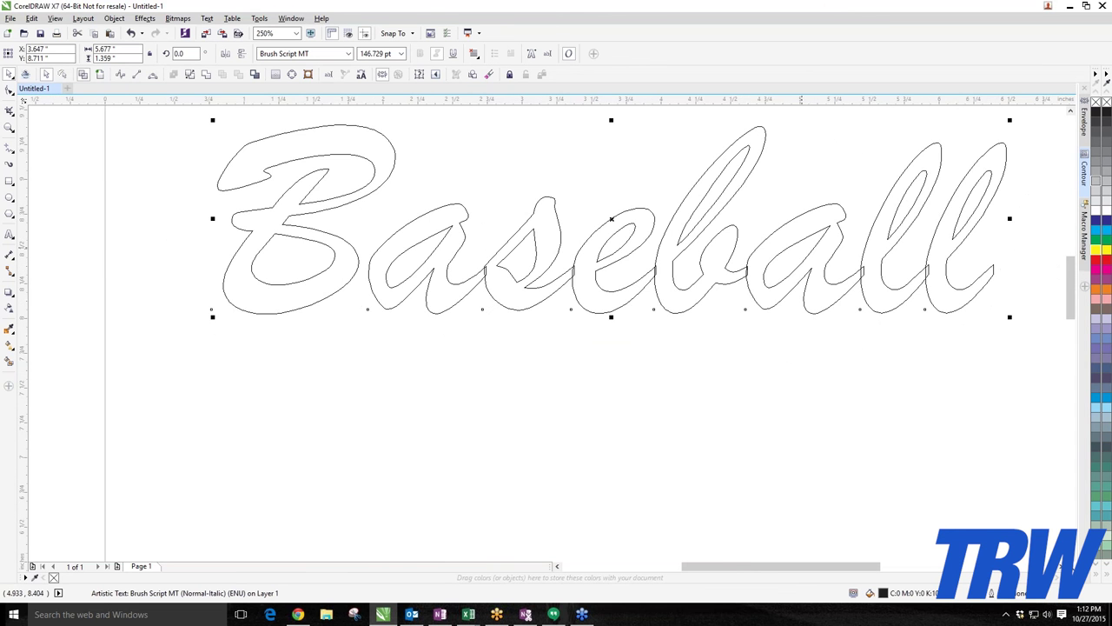
scroll(493, 257, "up", 4)
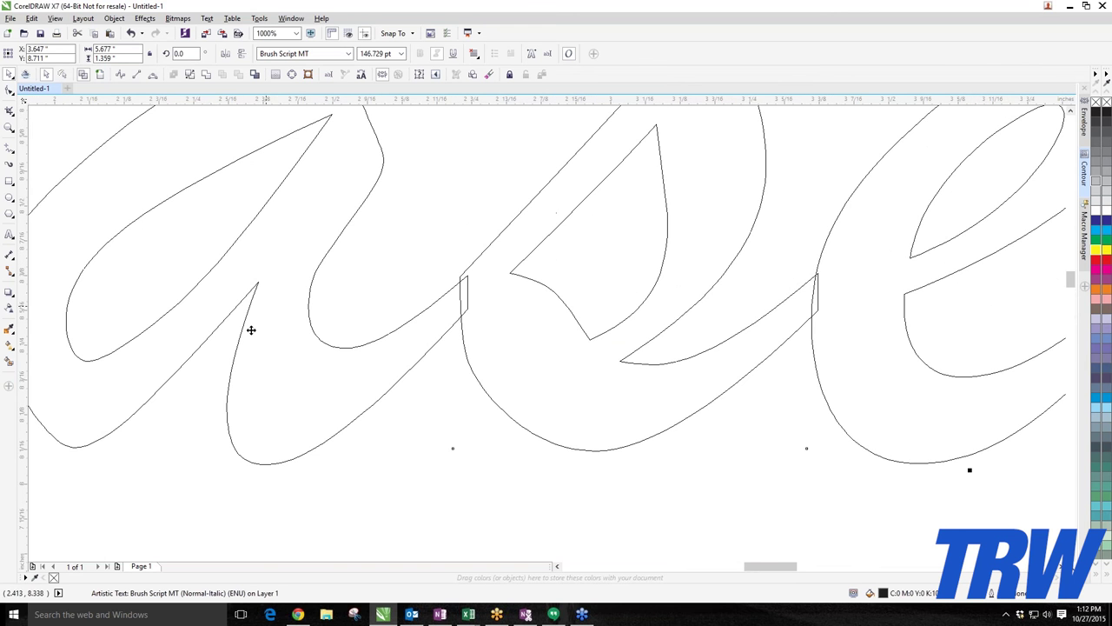
scroll(455, 272, "down", 4)
scroll(455, 273, "up", 4)
scroll(482, 274, "down", 2)
scroll(617, 165, "up", 2)
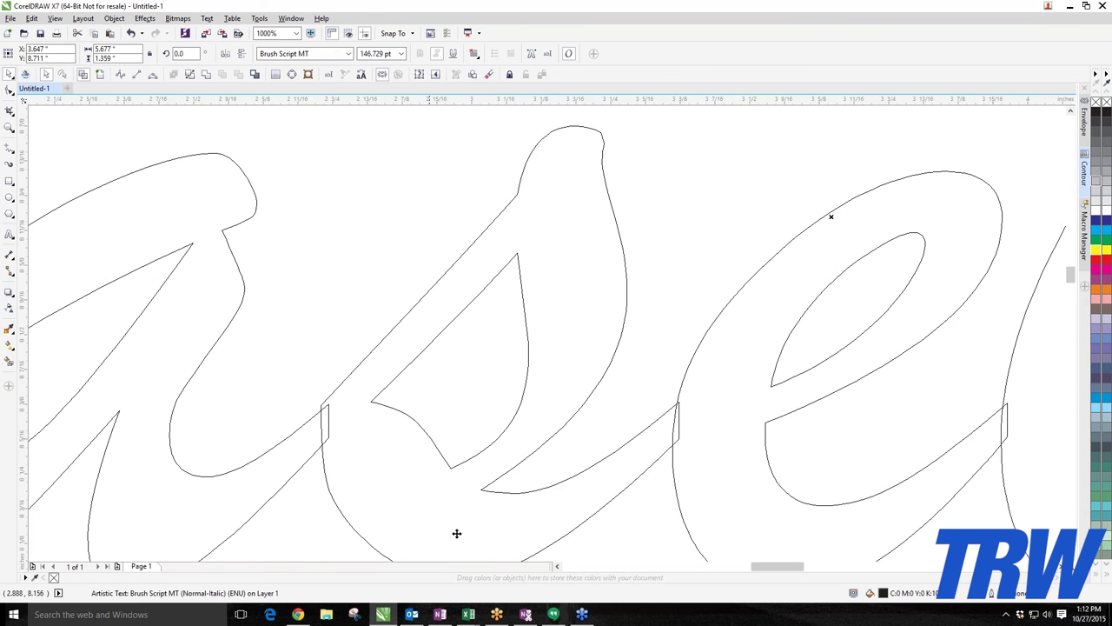
Move the Baseball text about 0.7 inches left and 0.7 inches up on the page.
key("F4")
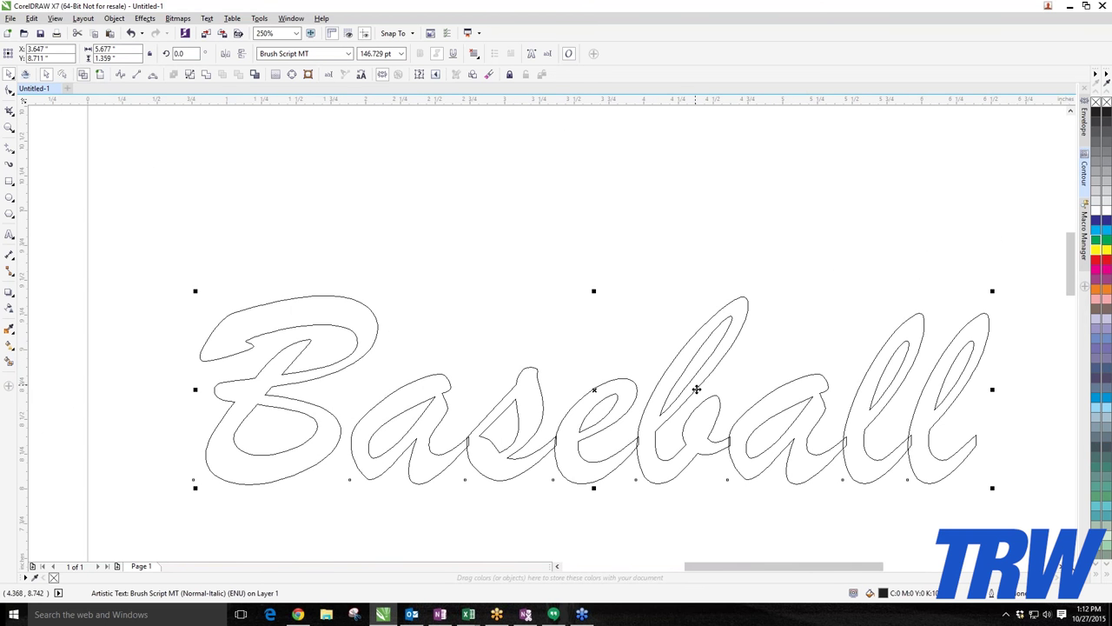
left_click_drag(662, 398, 562, 314)
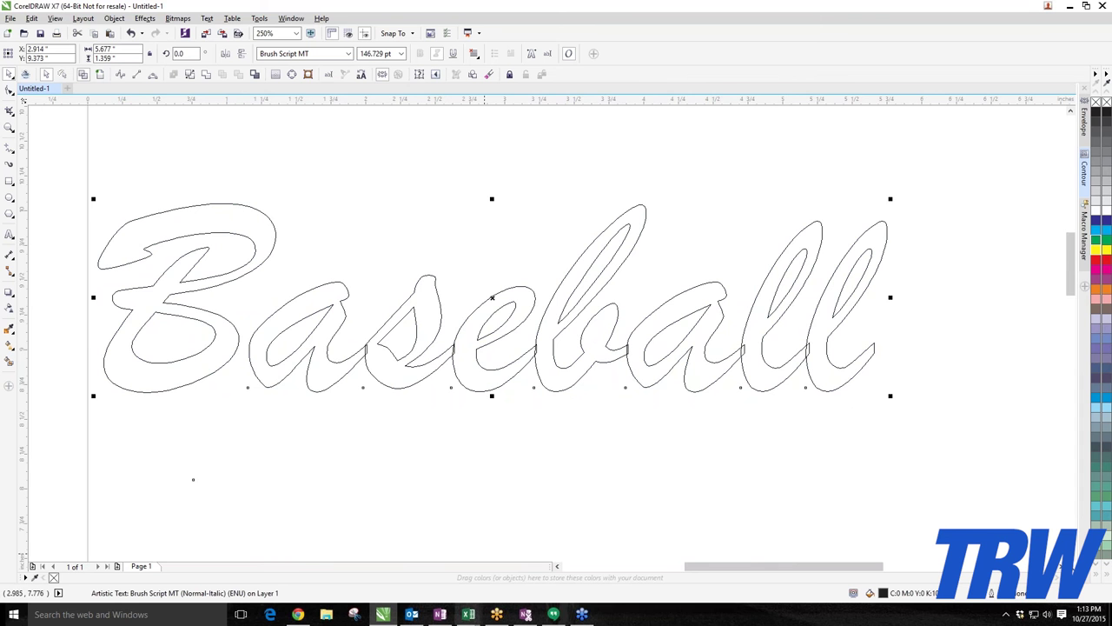
scroll(777, 385, "up", 3)
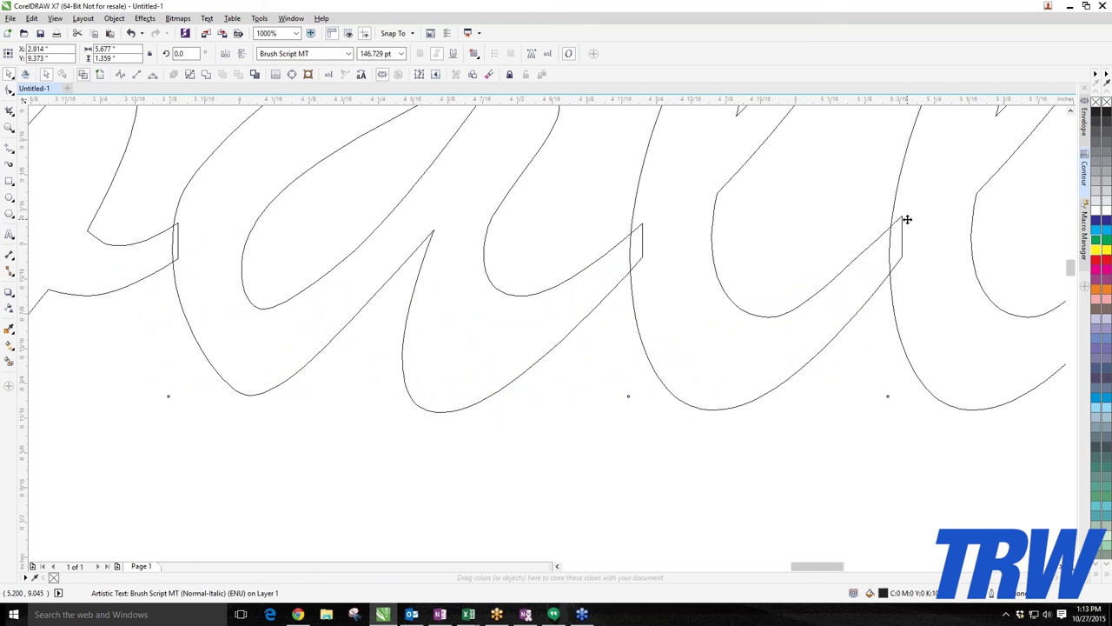
Move the Baseball text about 1.1 inches right and 0.3 inches down on the page.
scroll(890, 261, "down", 3)
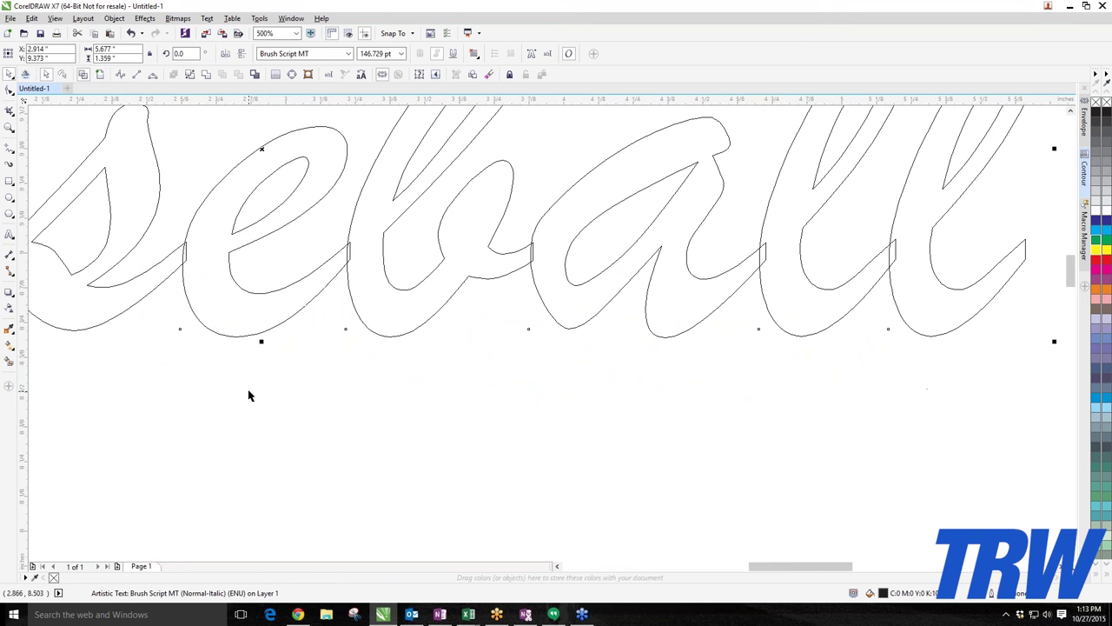
scroll(247, 396, "down", 3)
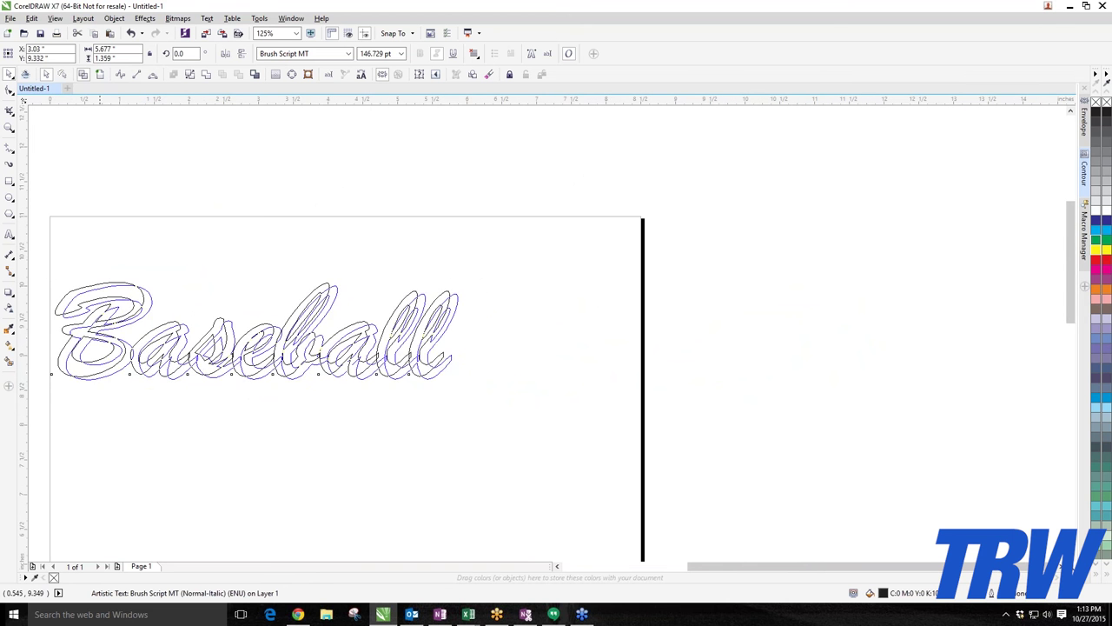
left_click_drag(88, 333, 203, 332)
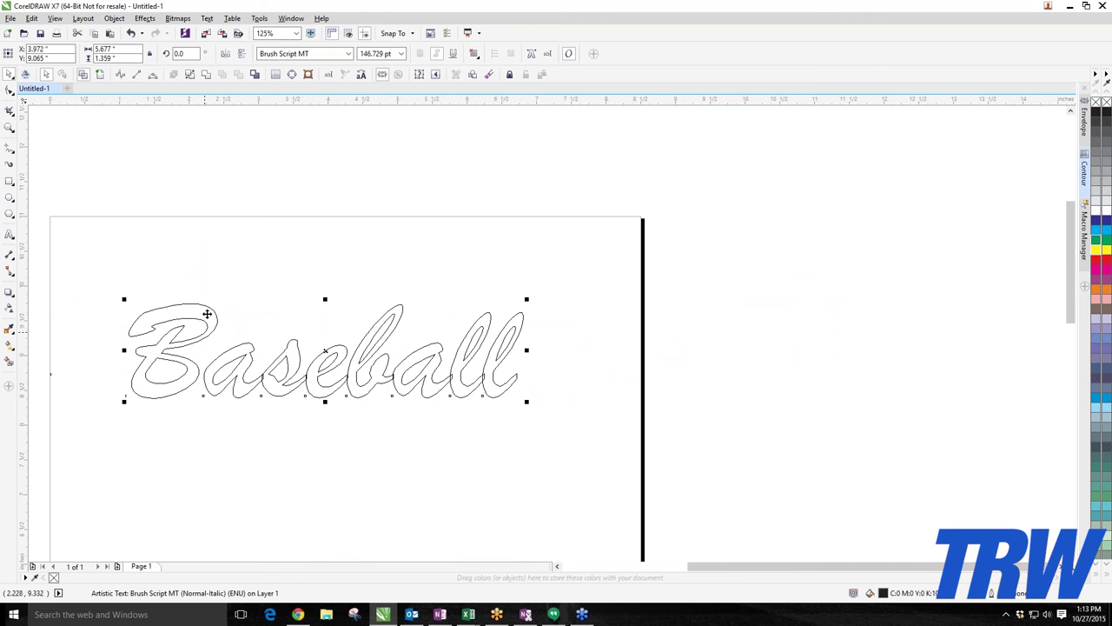
Weld the overlapping letters of the Baseball text into a single outline.
left_click(54, 19)
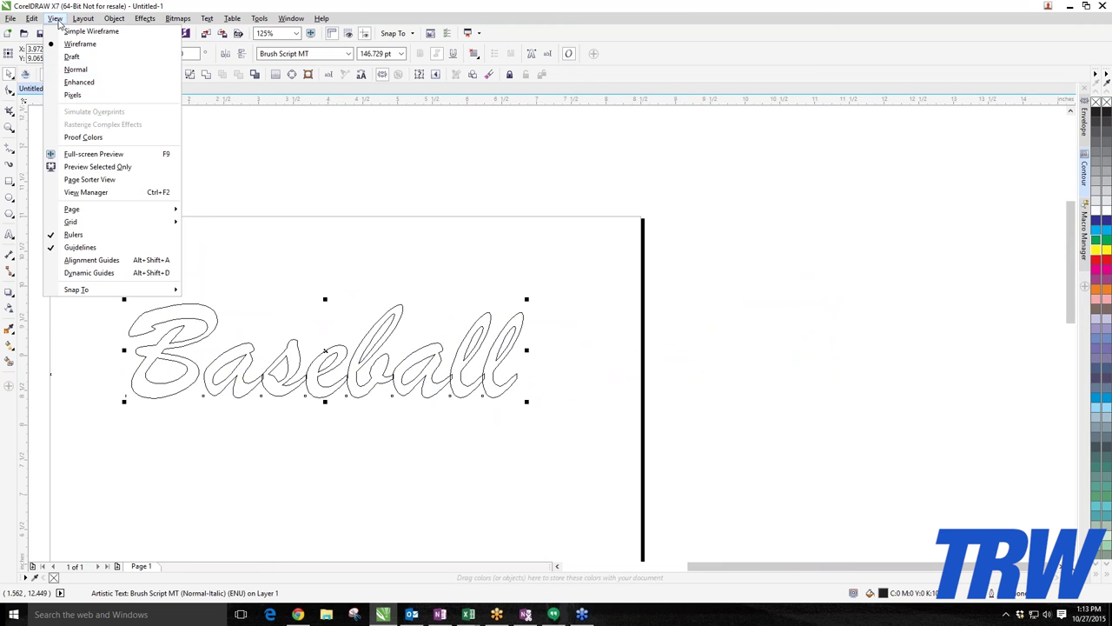
left_click(56, 20)
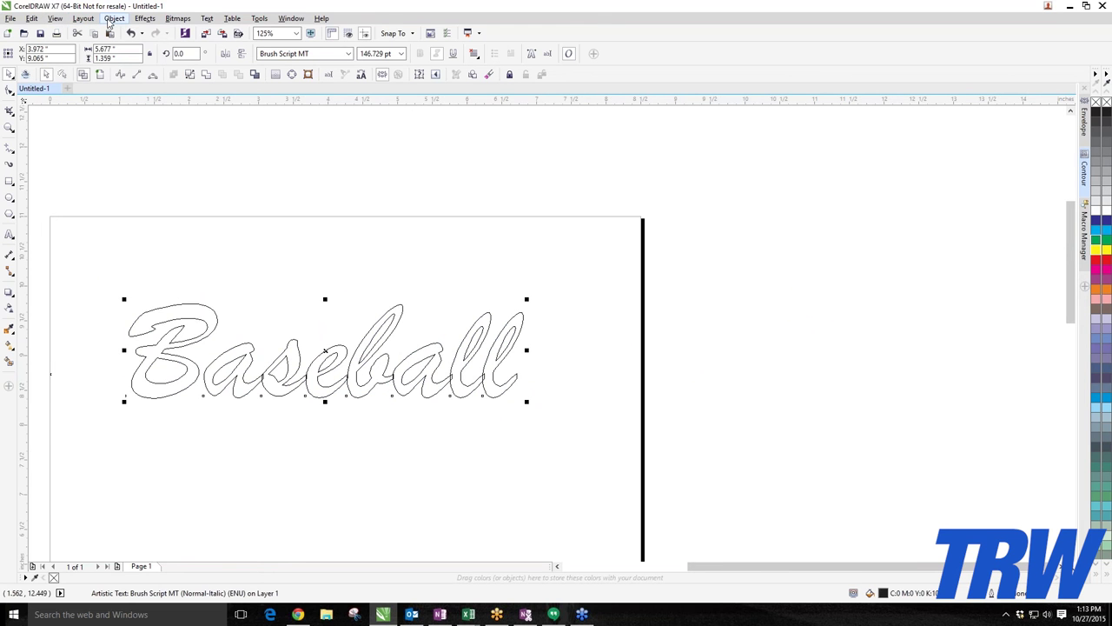
left_click(109, 24)
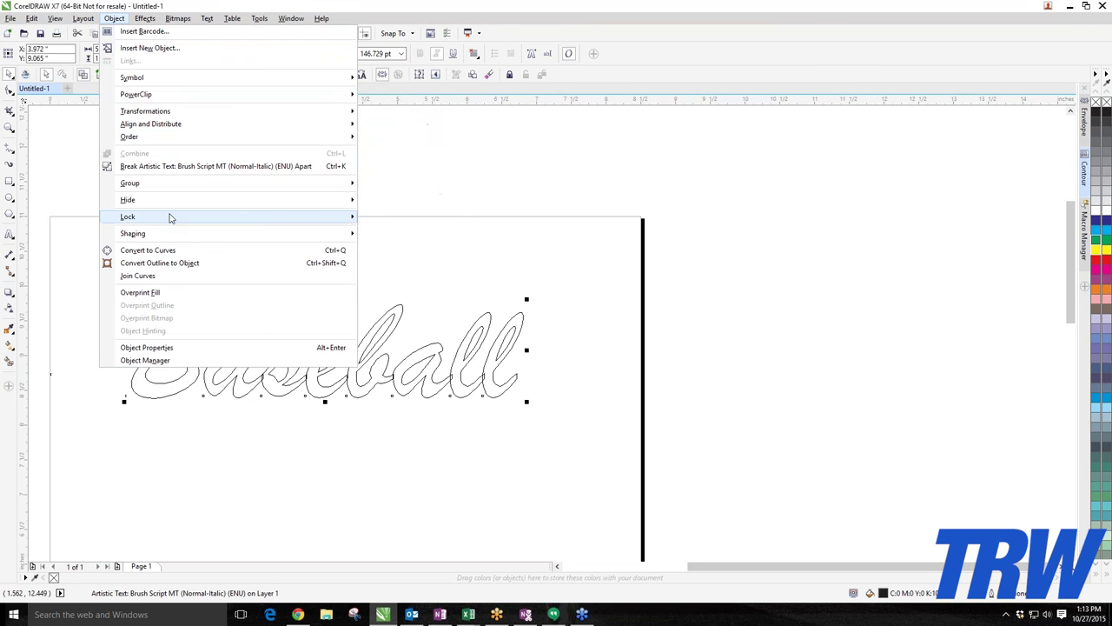
mouse_move(171, 218)
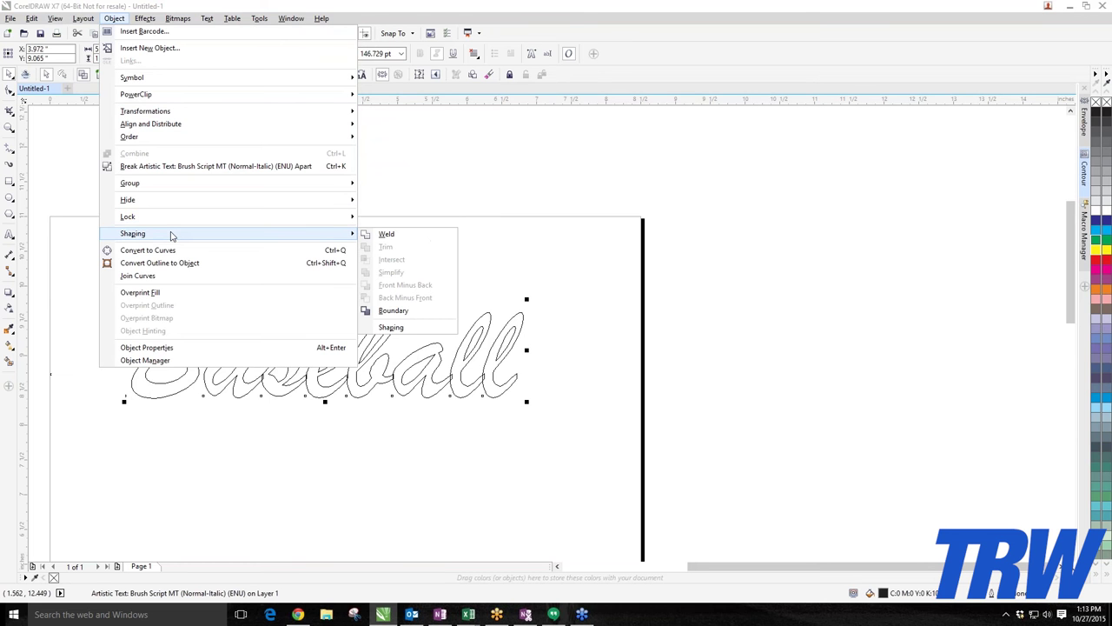
left_click(82, 18)
left_click(114, 18)
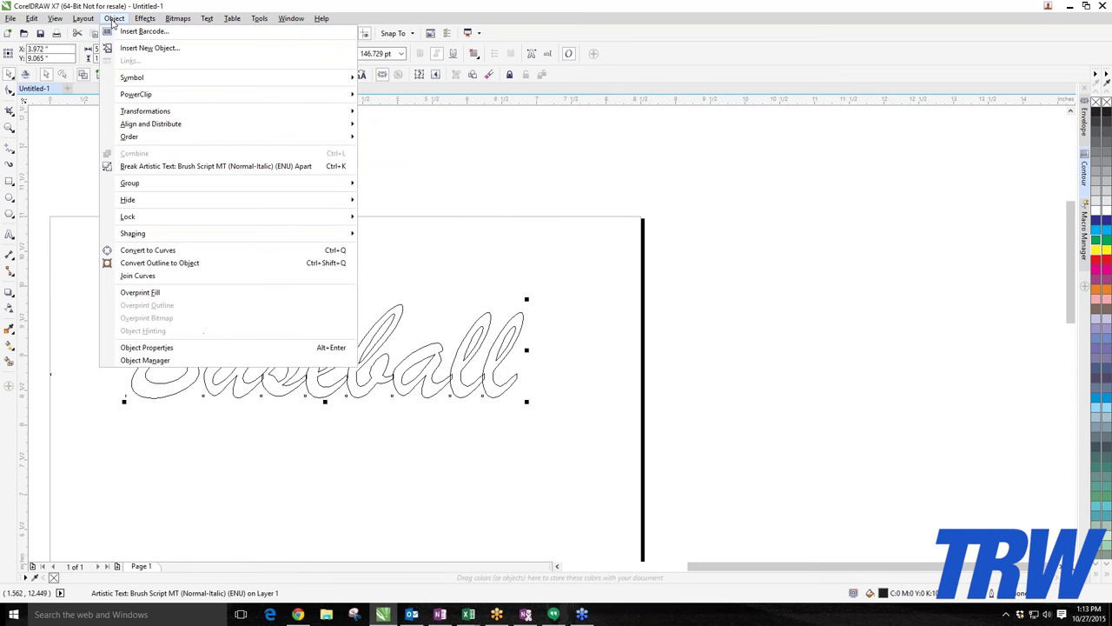
mouse_move(231, 234)
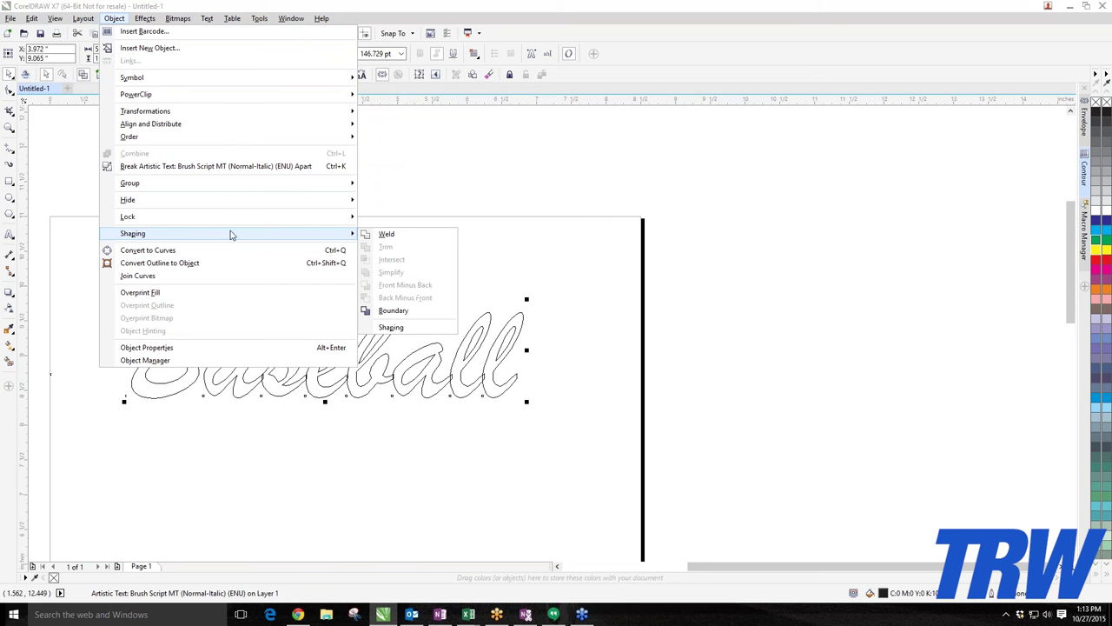
left_click(386, 234)
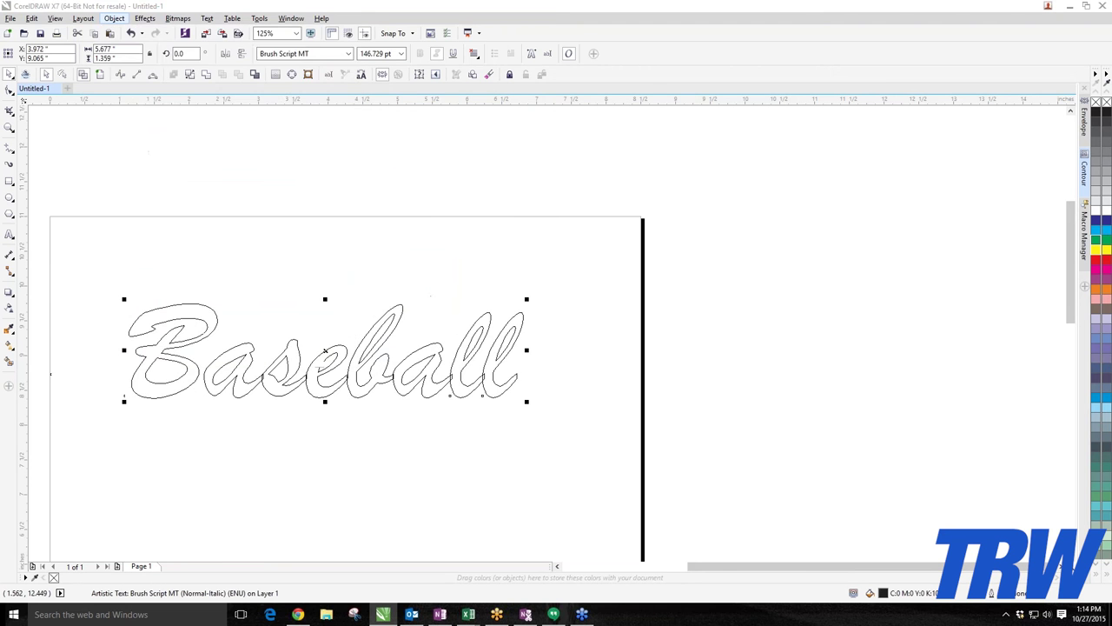
Examine the welded Baseball outline up close at the joins between neighbouring letters.
scroll(327, 387, "up", 4)
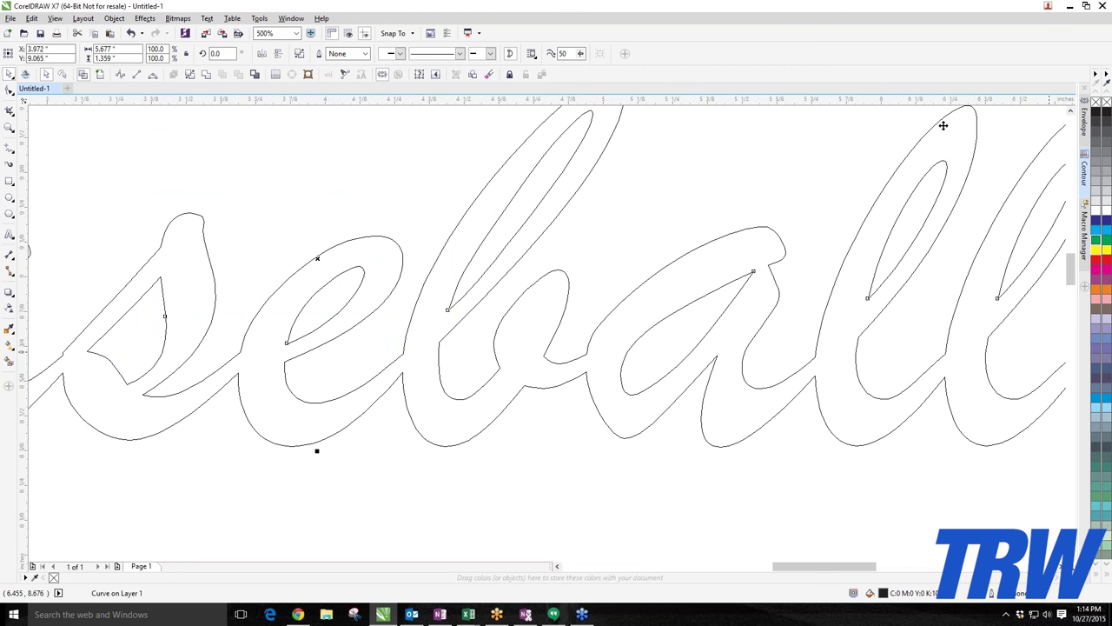
scroll(443, 363, "down", 4)
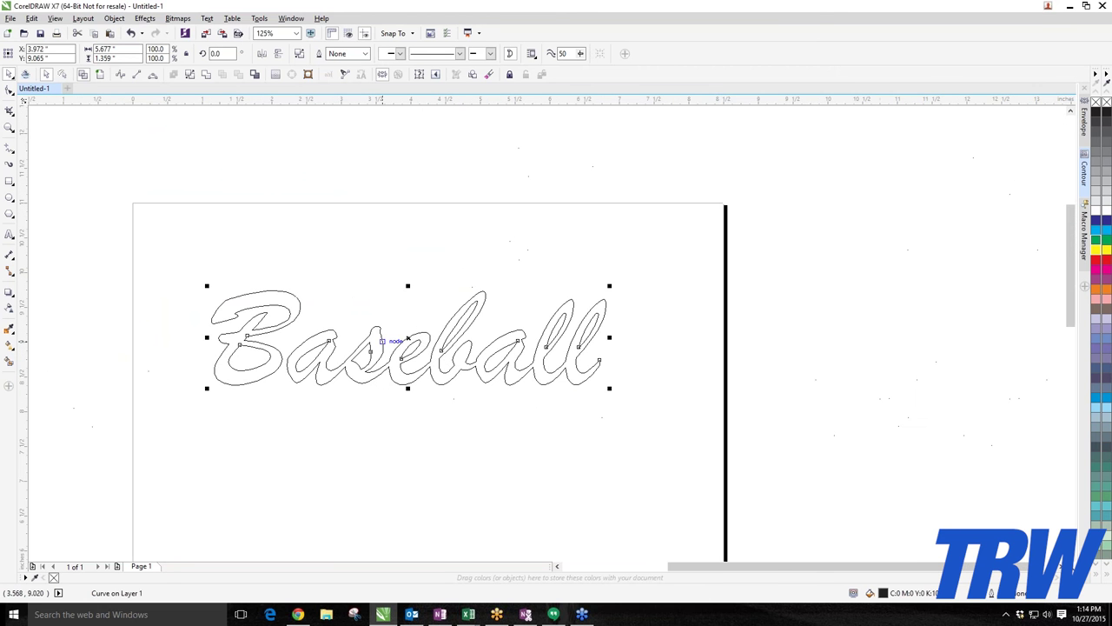
scroll(353, 320, "up", 1)
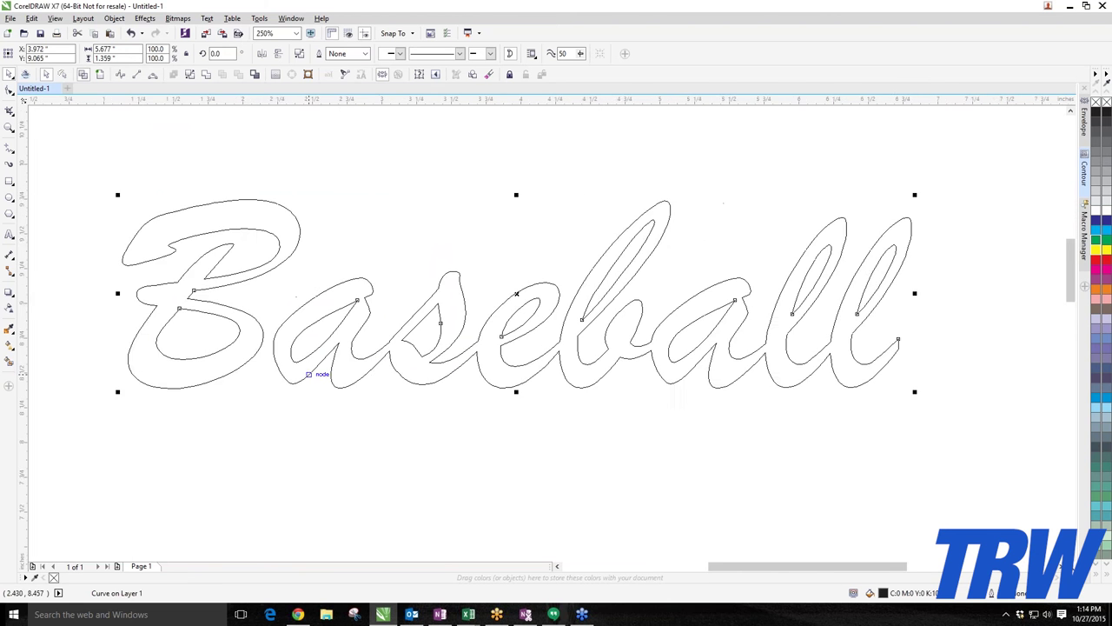
scroll(352, 319, "up", 1)
scroll(353, 322, "down", 1)
scroll(365, 309, "up", 1)
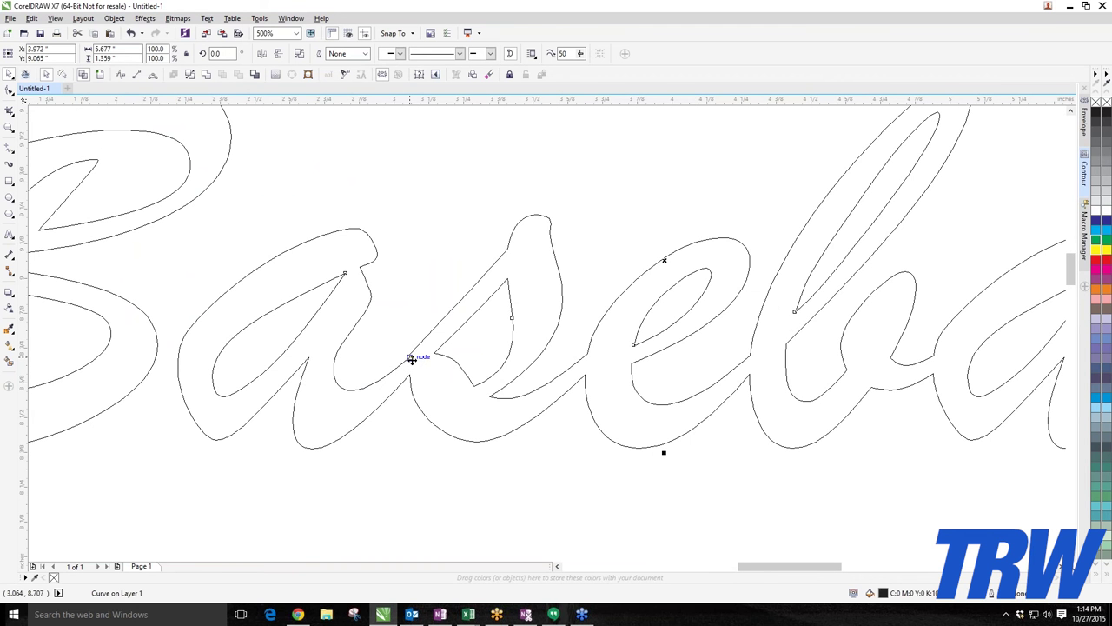
scroll(409, 353, "down", 1)
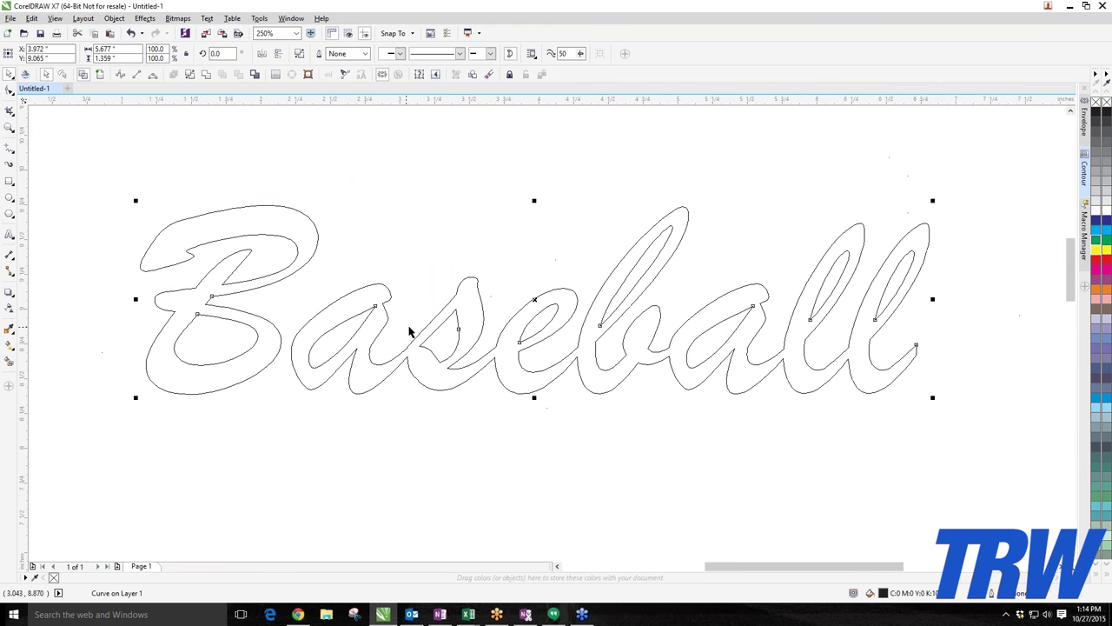
Switch the document display to Enhanced and reselect the filled Baseball lettering.
left_click(57, 19)
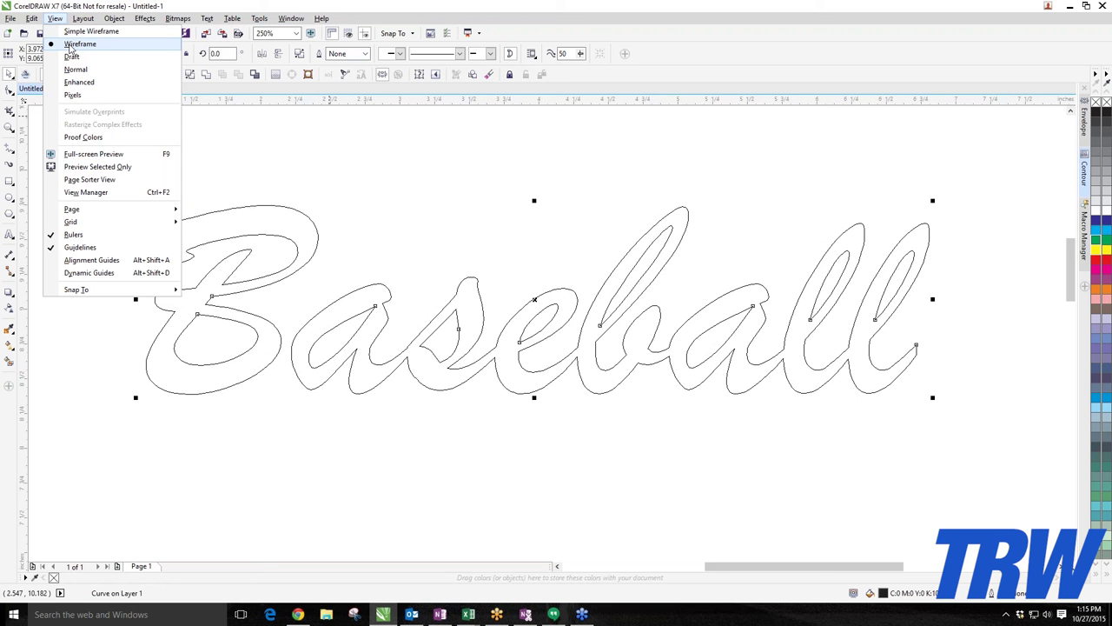
left_click(79, 81)
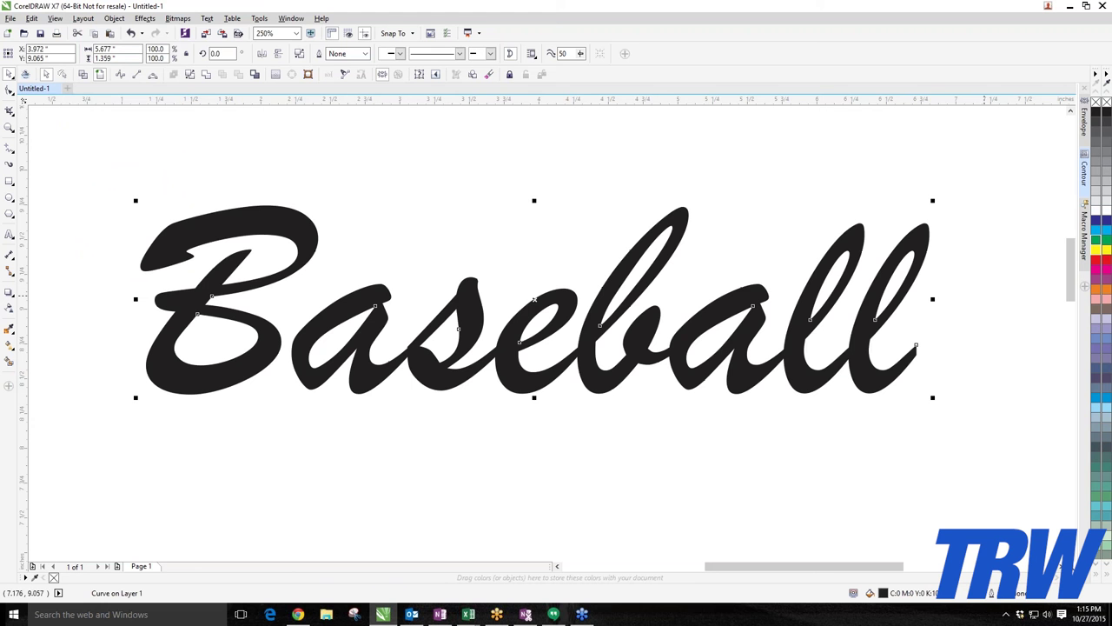
left_click(533, 250)
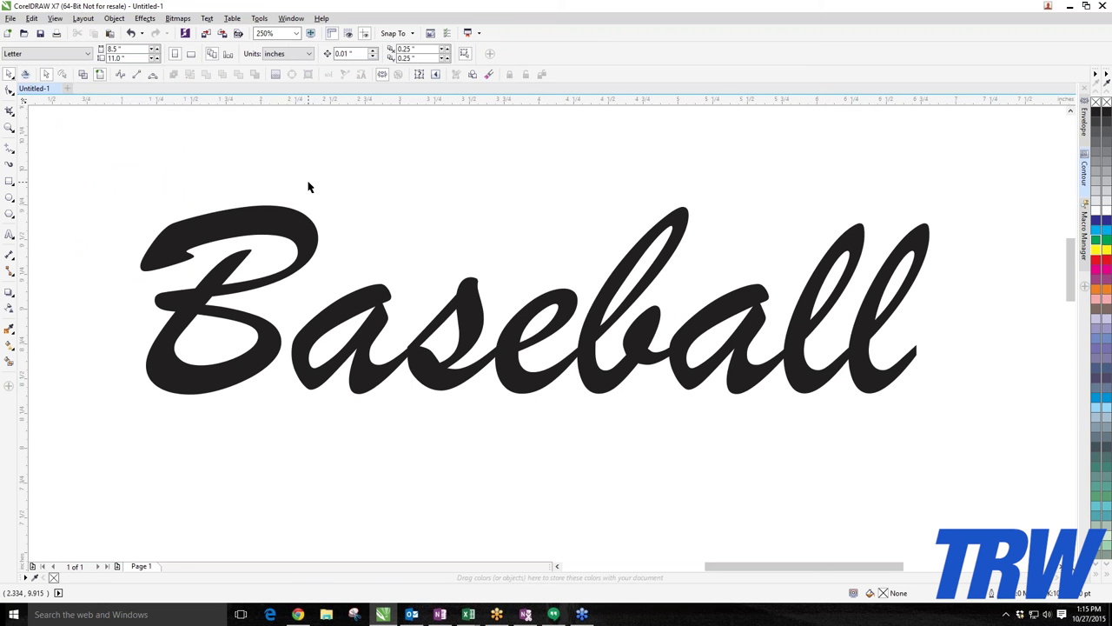
left_click(294, 232)
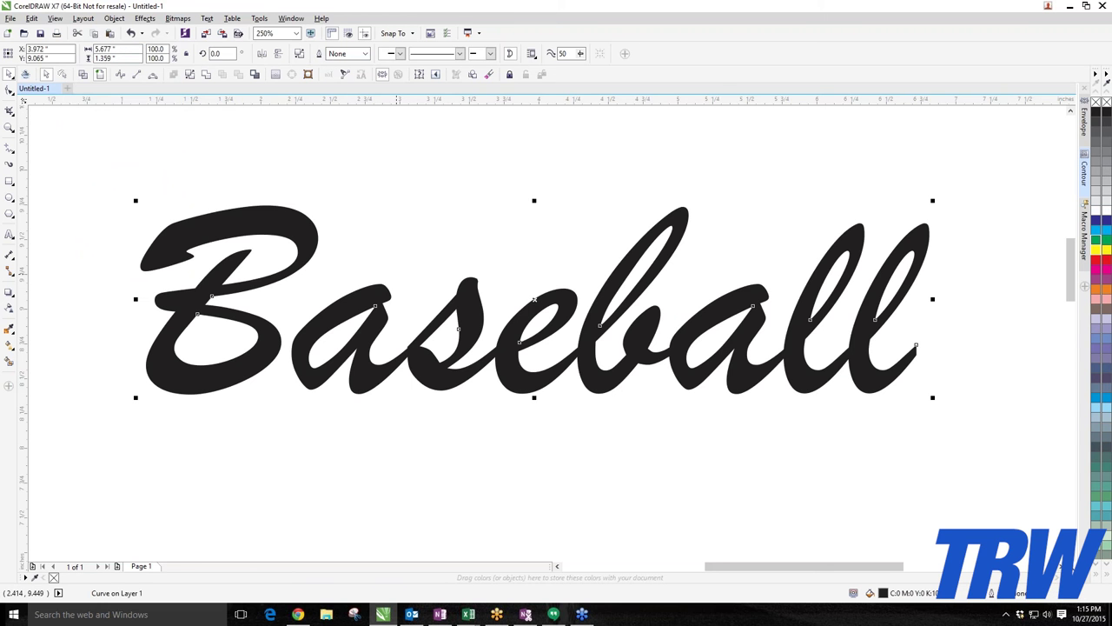
Undo the weld on Baseball and return to Wireframe display to inspect the overlaps between its letters.
left_click(129, 33)
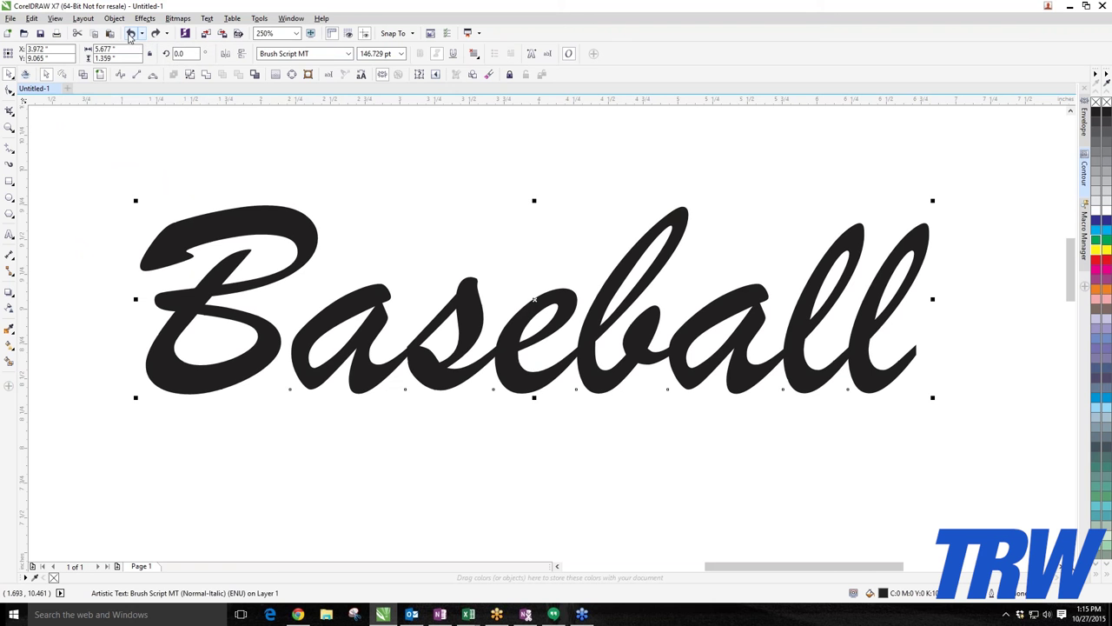
key("shift+F9")
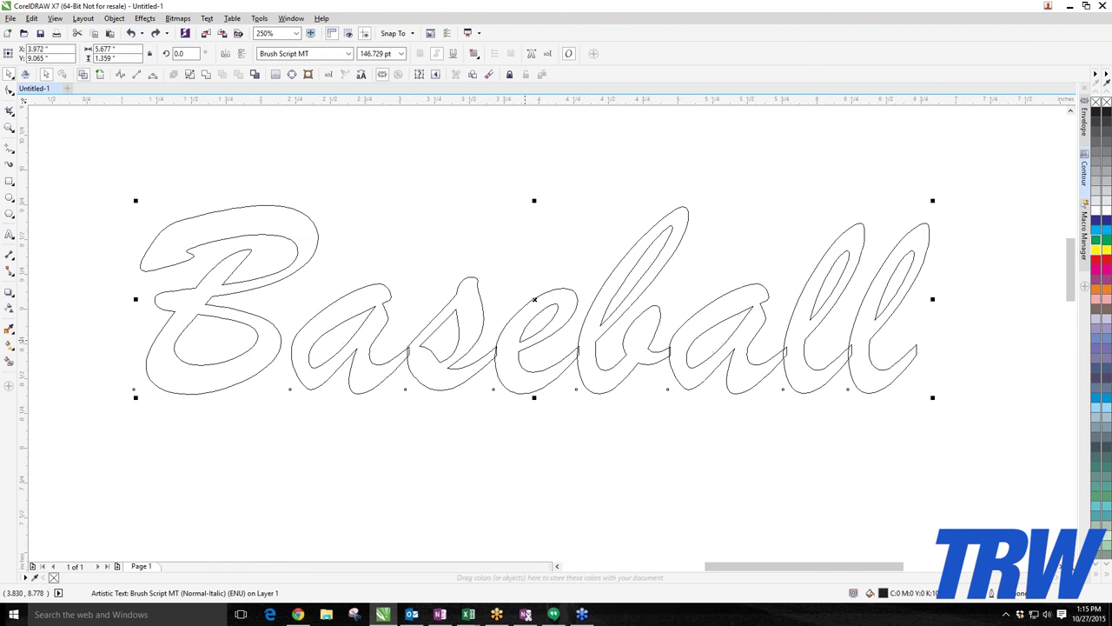
scroll(417, 388, "up", 4)
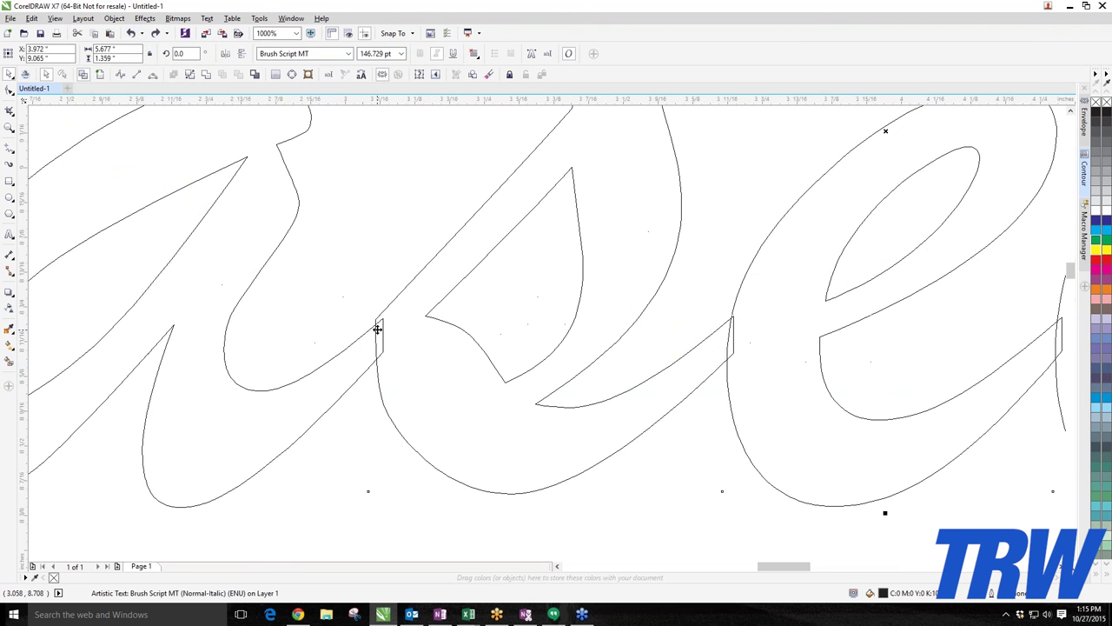
scroll(377, 328, "down", 6)
Replace the word Baseball with "Football" in the script text object.
left_click(630, 337)
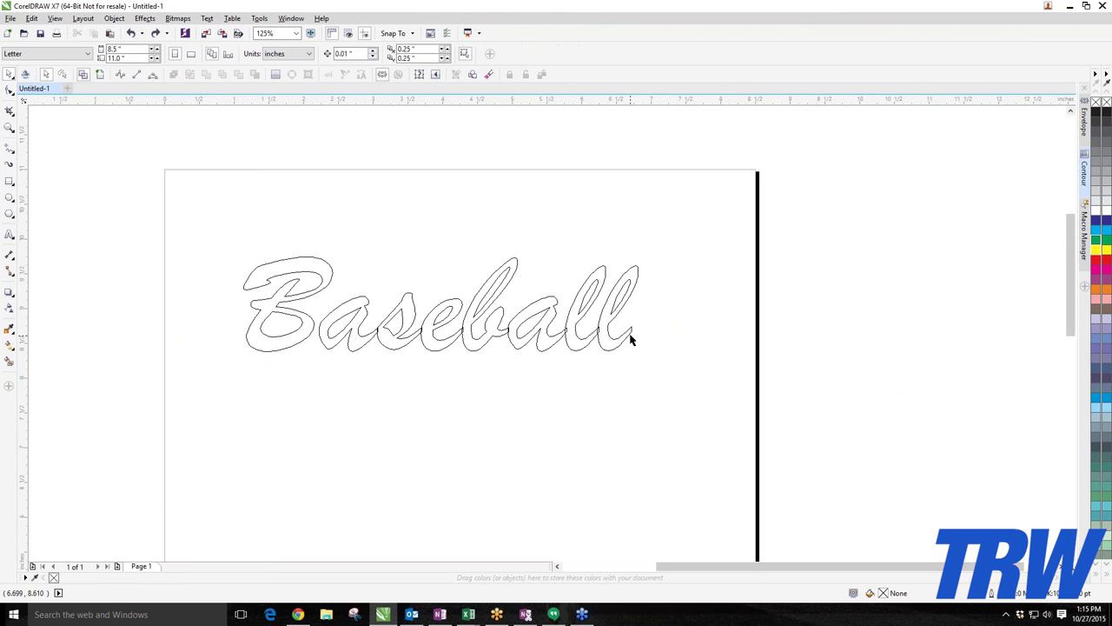
left_click_drag(629, 337, 241, 319)
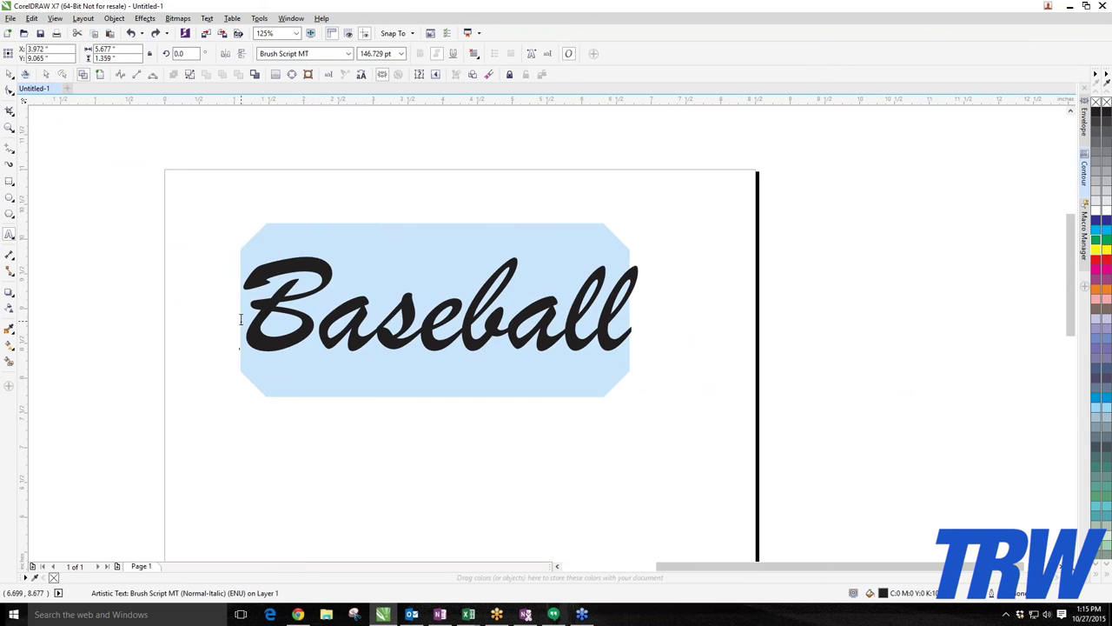
type("Football")
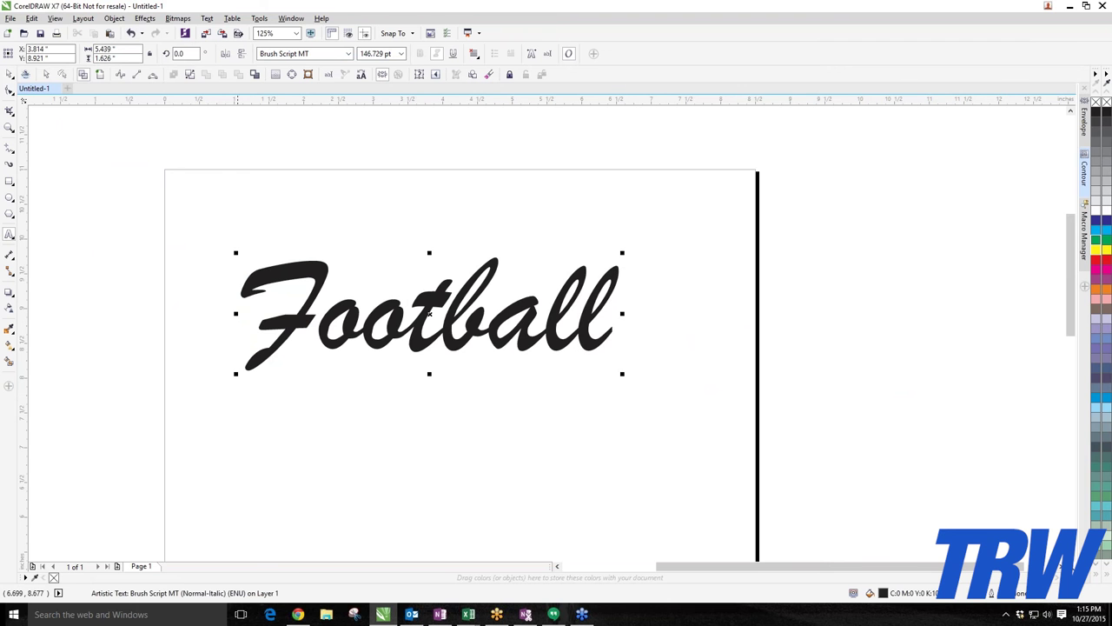
Finish editing the Football text and show its overlapping letter outlines in Wireframe display.
left_click(83, 74)
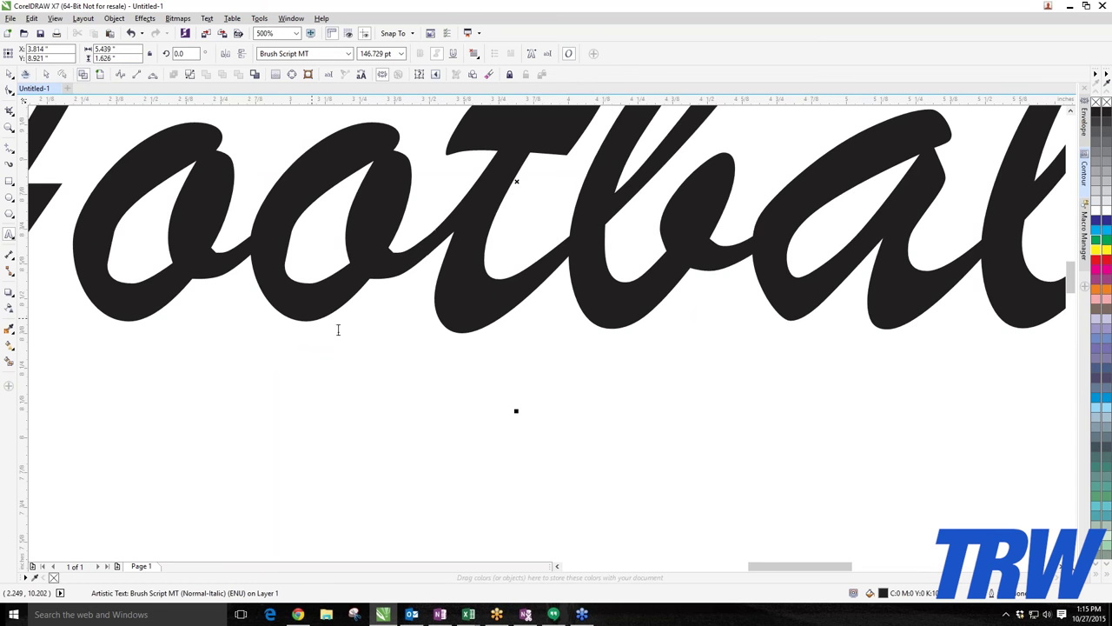
scroll(338, 330, "down", 3)
left_click(26, 77)
left_click(253, 307)
scroll(422, 335, "up", 1)
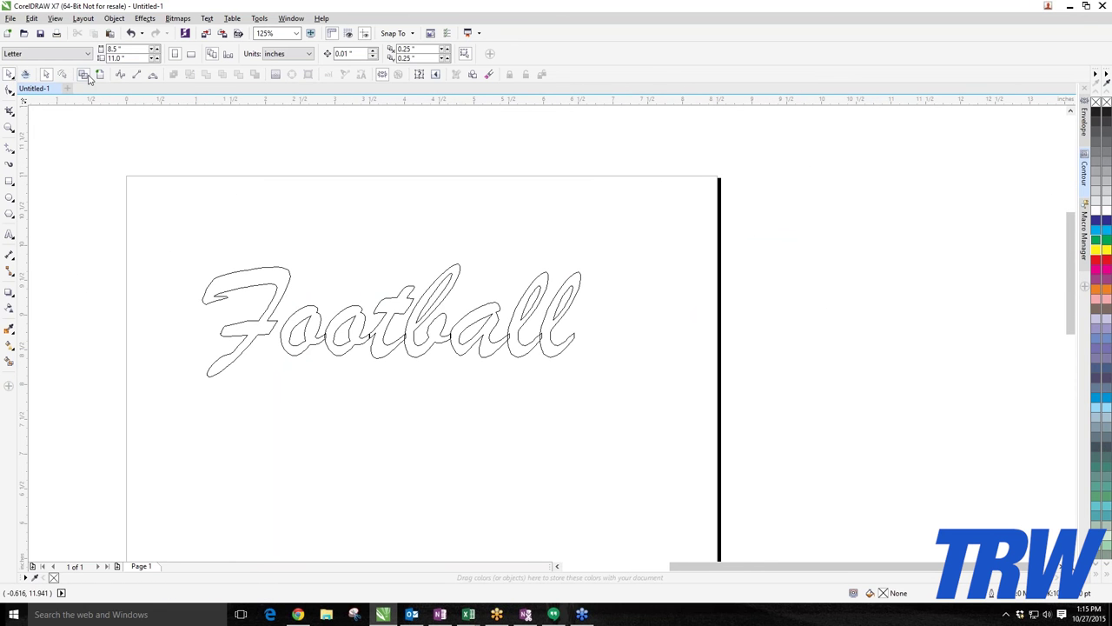
Switch the document display to Enhanced so the Football lettering appears filled.
left_click(54, 19)
left_click(75, 69)
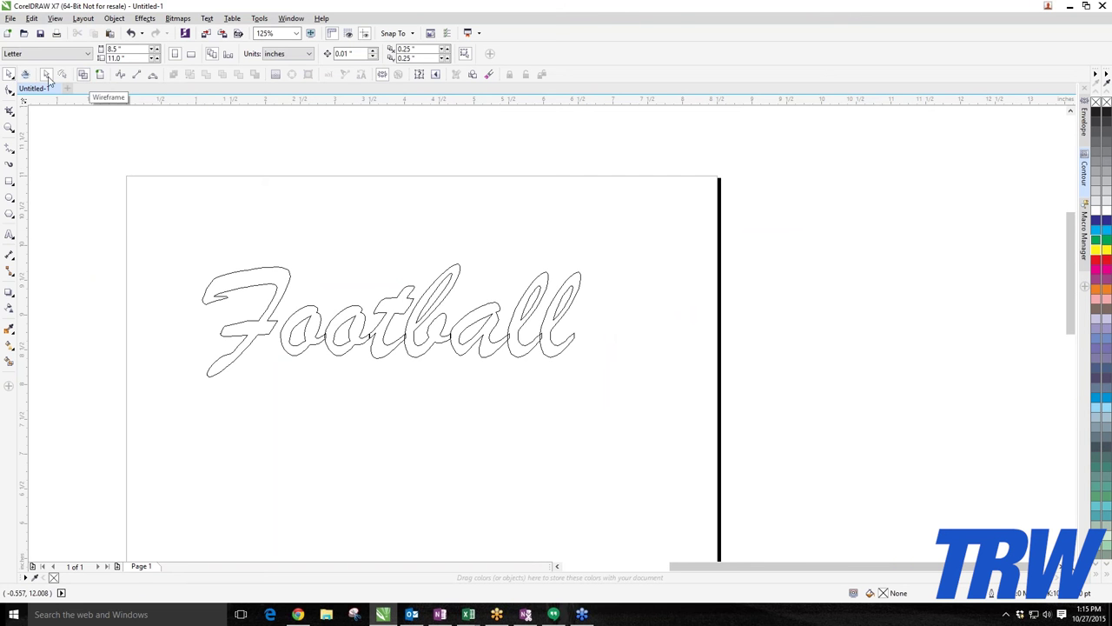
left_click(99, 75)
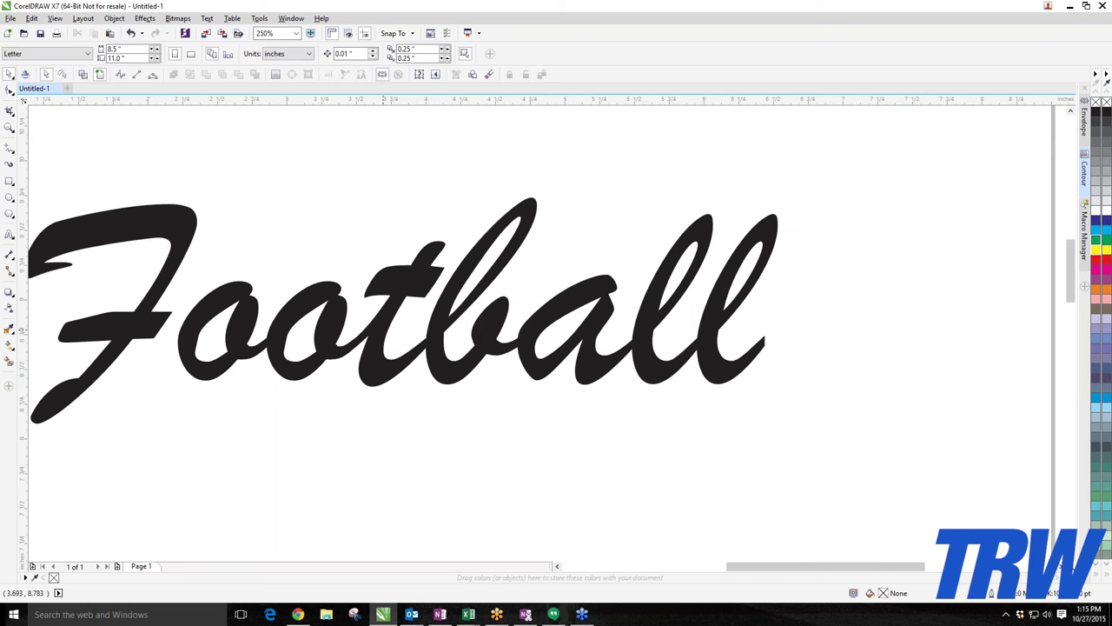
Weld the Football text's letters into a single outline and show the result in Wireframe display.
left_click(344, 320)
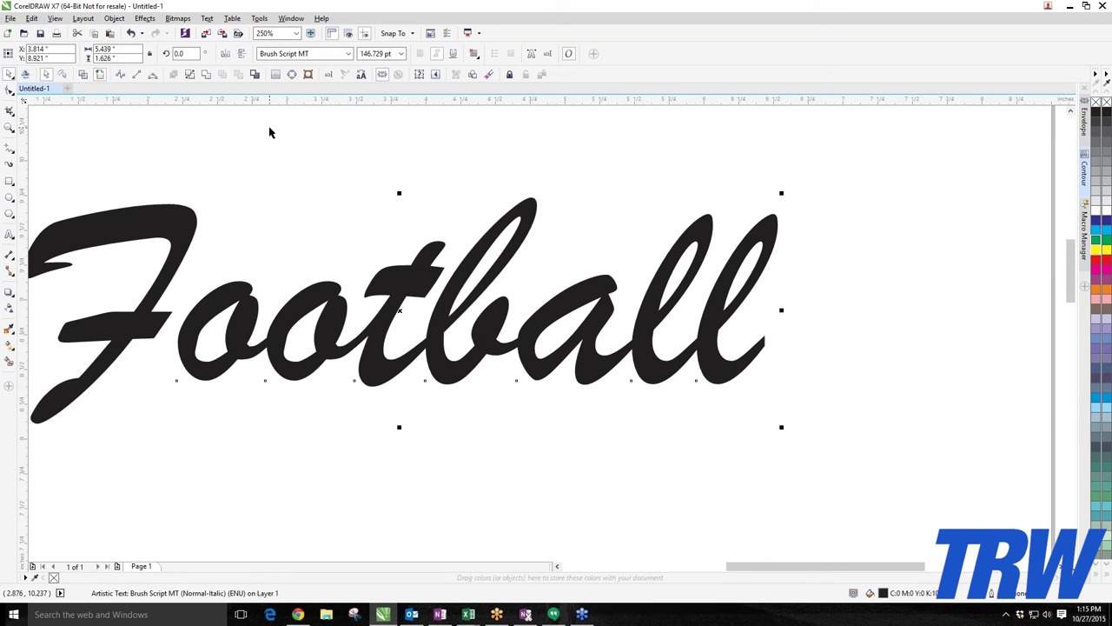
left_click(115, 19)
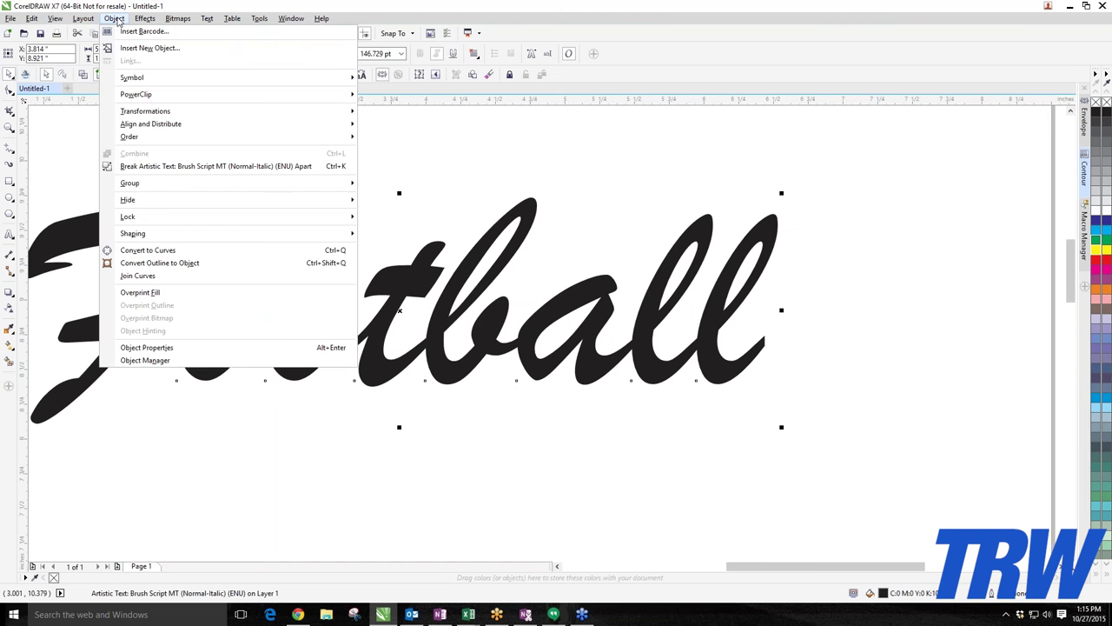
mouse_move(292, 231)
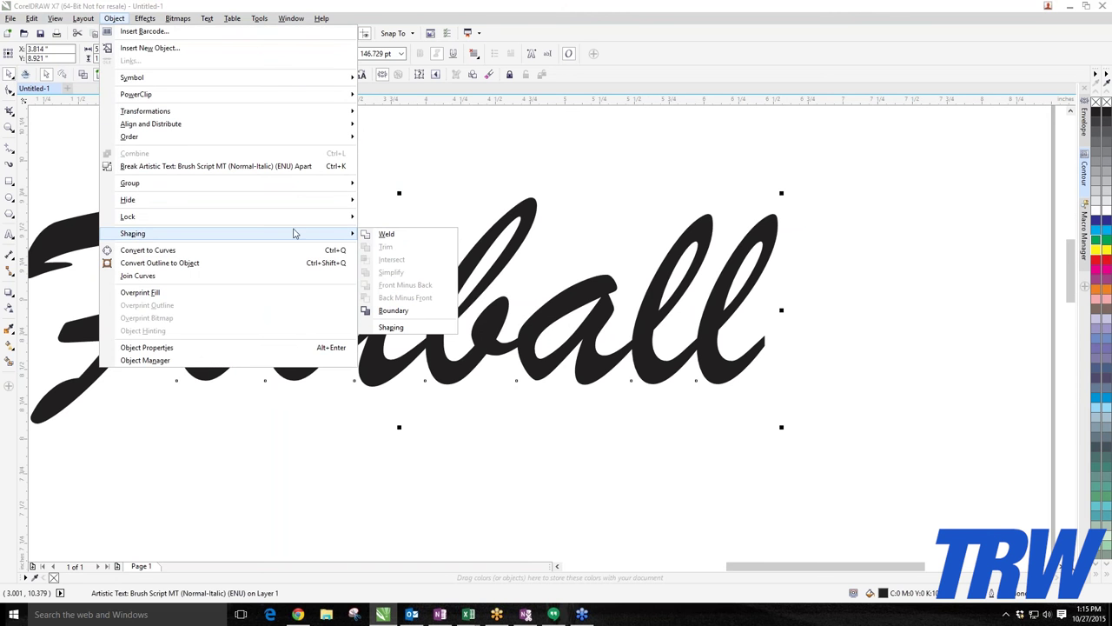
left_click(369, 233)
key("shift+F9")
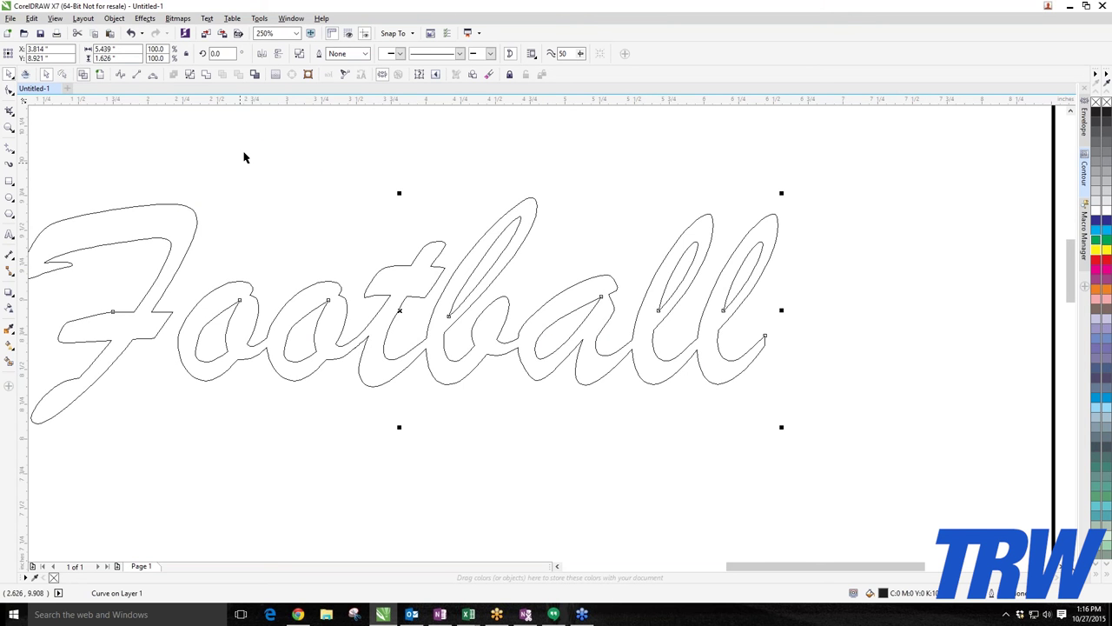
Move the welded Football lettering about 0.25 inches right and 0.1 inches up on the page.
scroll(351, 211, "down", 4)
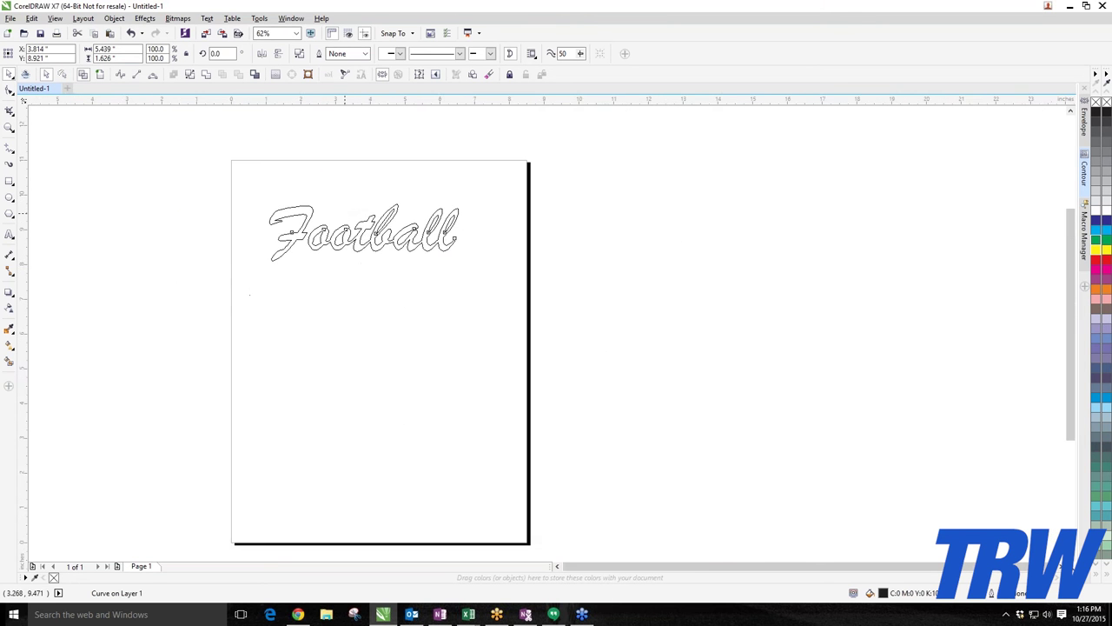
scroll(351, 211, "up", 4)
left_click_drag(397, 279, 434, 267)
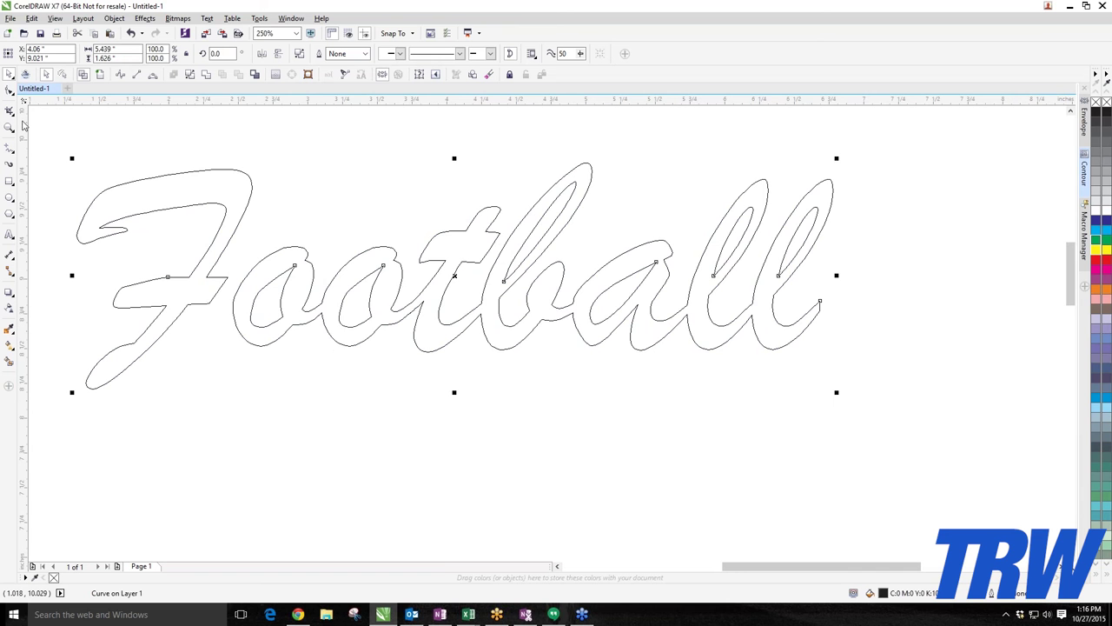
Return the display to the filled view and delete the welded Football lettering from the page.
left_click(100, 75)
scroll(234, 297, "down", 2)
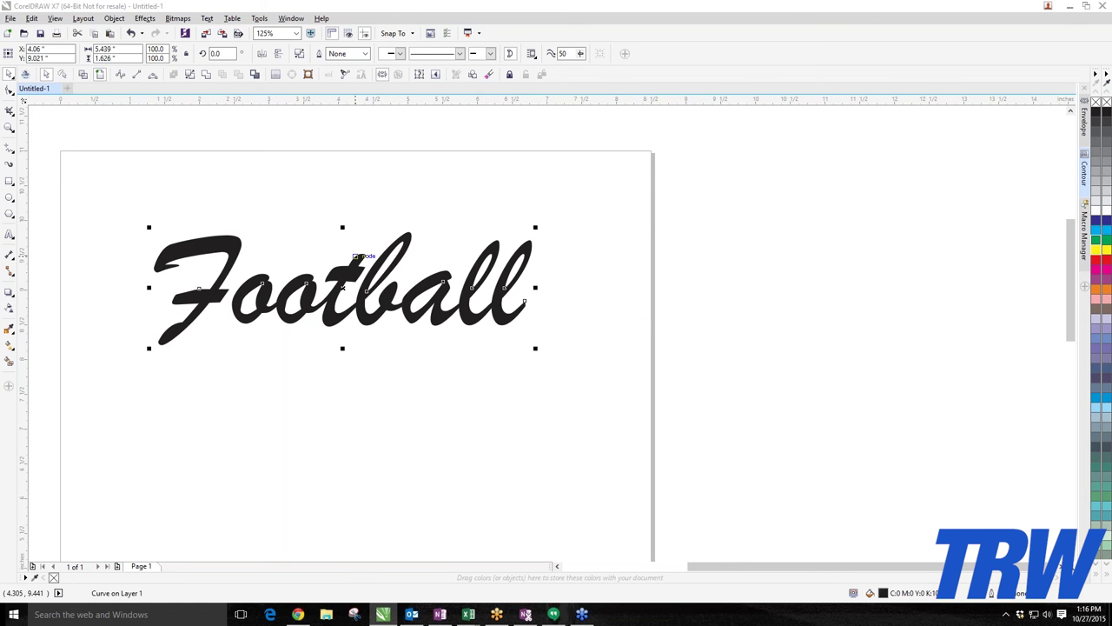
left_click(113, 18)
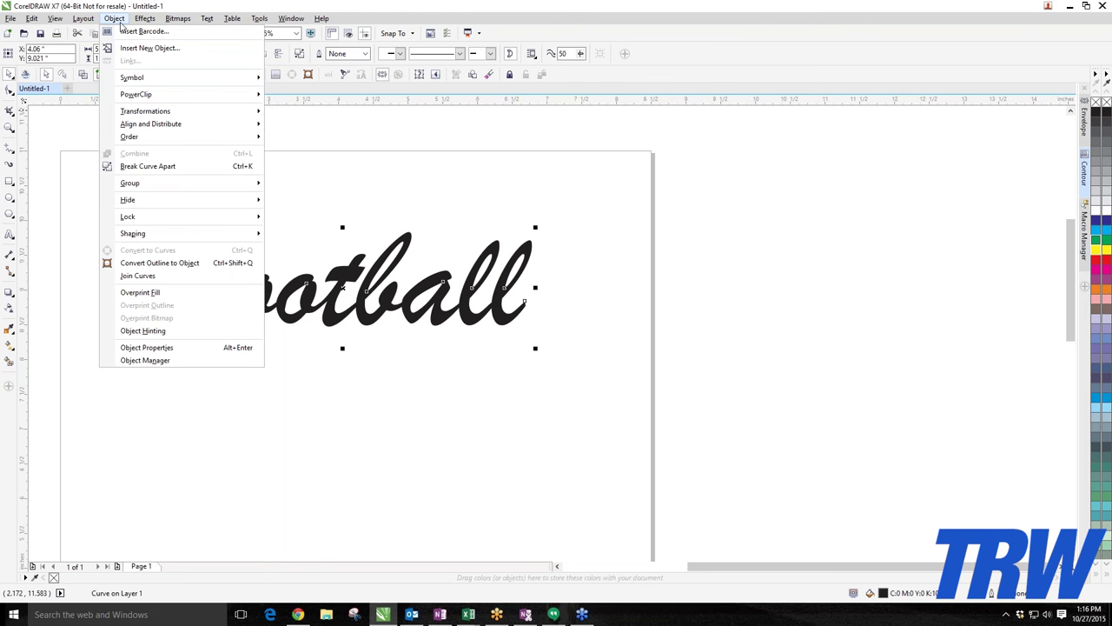
left_click(391, 180)
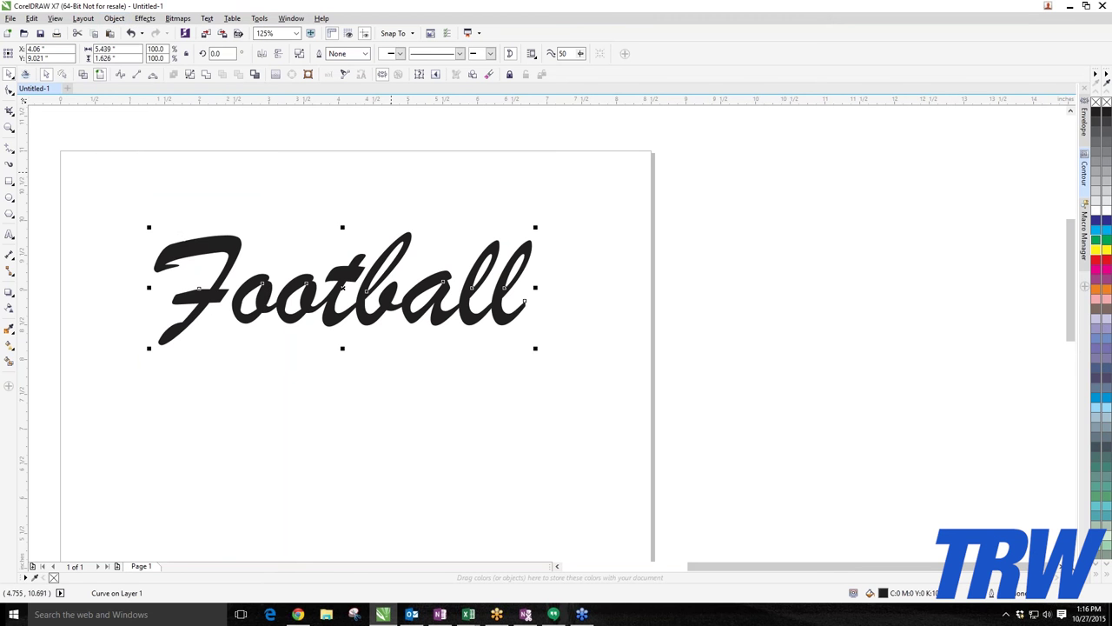
left_click(114, 18)
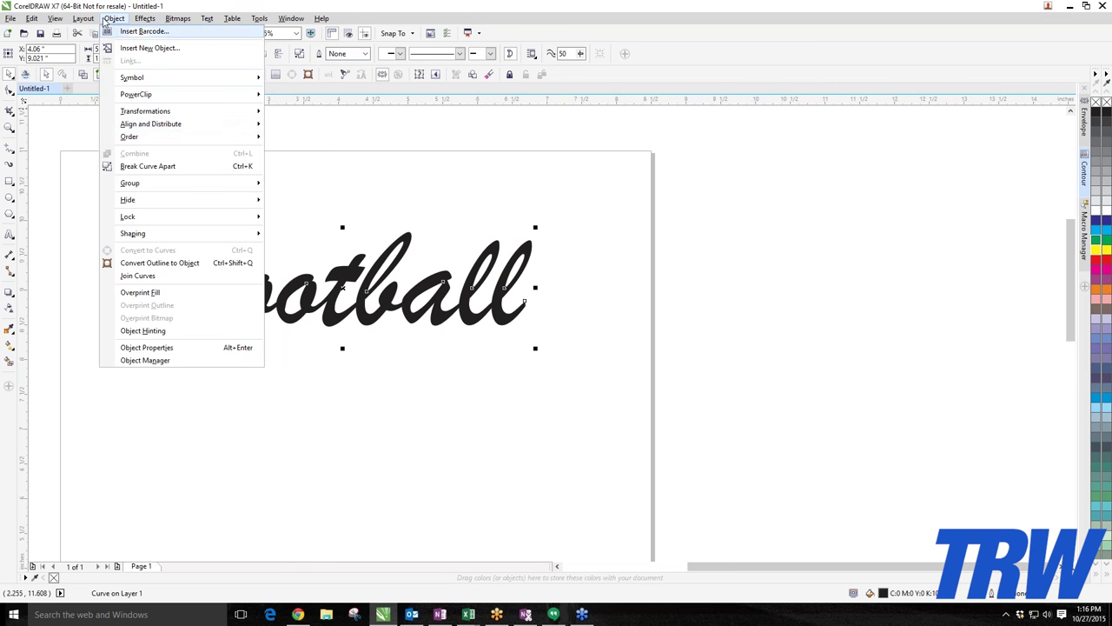
left_click(323, 192)
key("Delete")
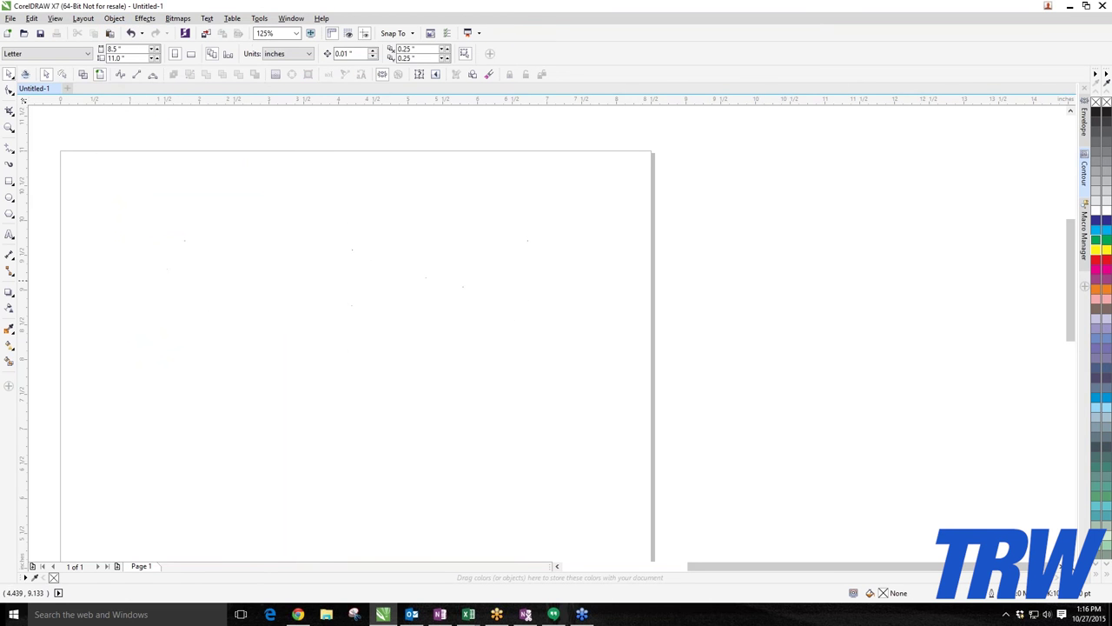
Draw three overlapping rectangles on the page, about 1.97 by 1.89, 2.14 by 2.02 and 2.33 by 2.07 inches.
left_click(9, 180)
left_click_drag(129, 202, 271, 337)
left_click_drag(342, 249, 190, 392)
left_click_drag(93, 284, 258, 430)
left_click(9, 73)
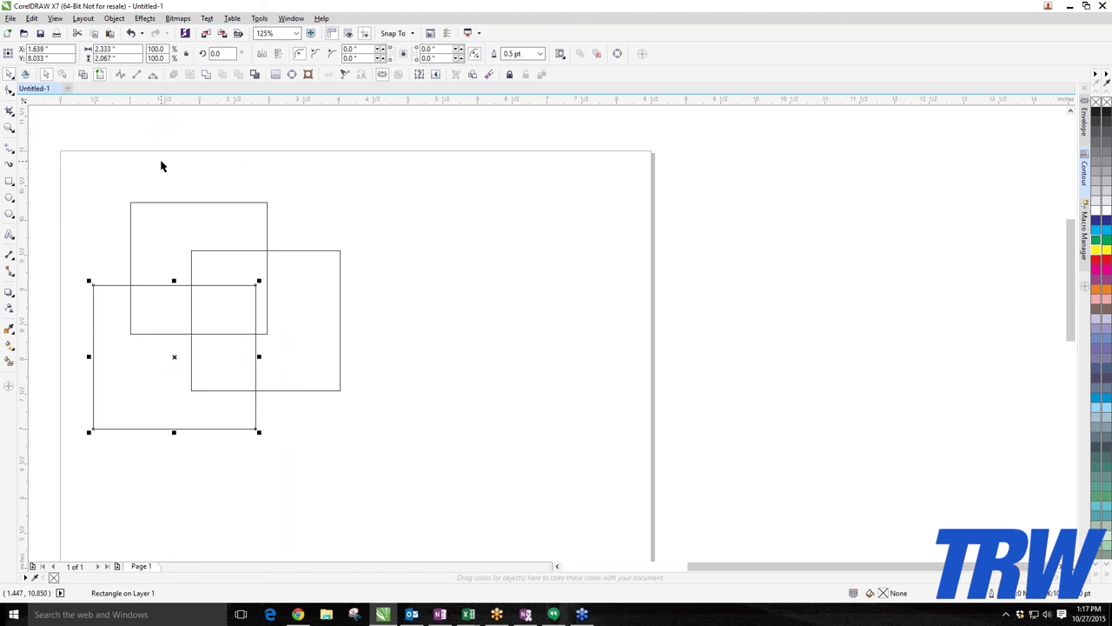
Fill the frontmost rectangle with yellow, the middle one with magenta and the rearmost one with green.
left_click(1097, 251)
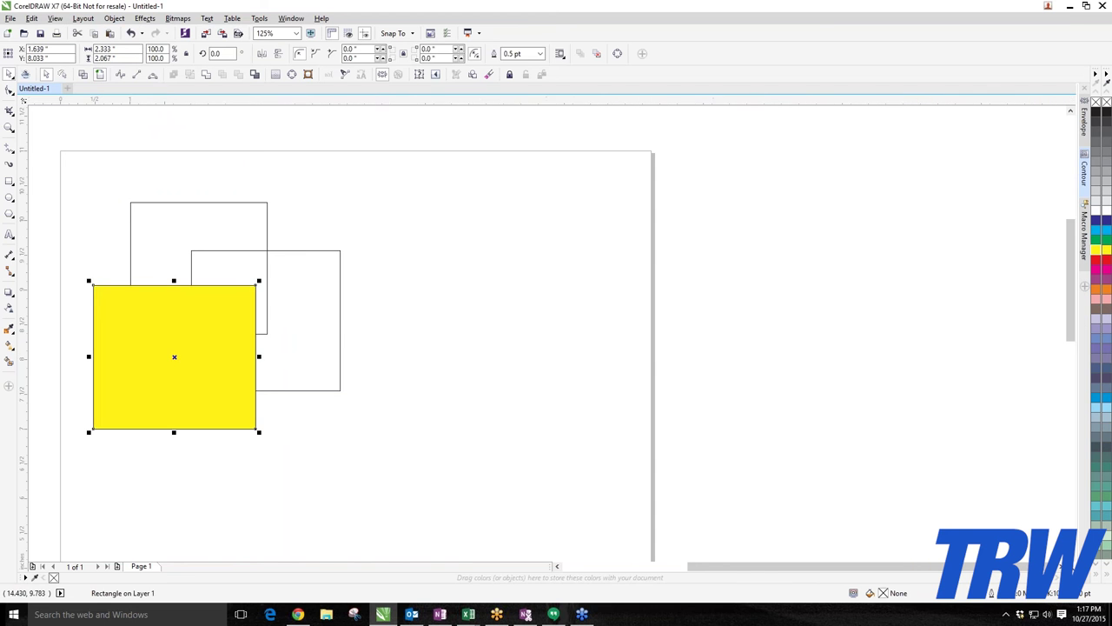
key("Escape")
key("Tab")
left_click(1097, 271)
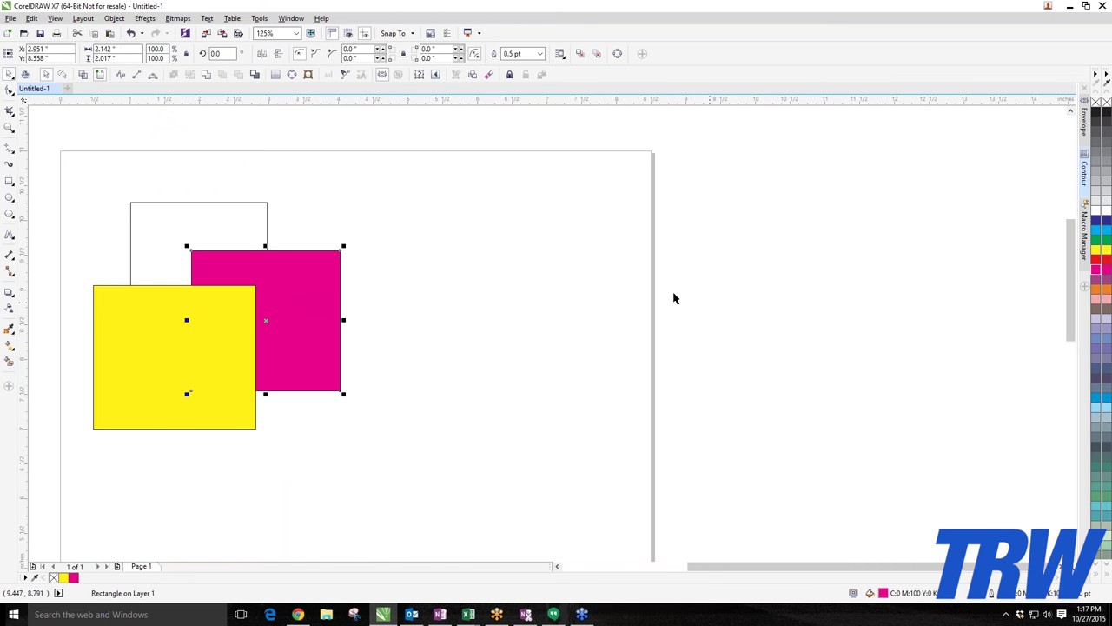
left_click(673, 299)
left_click(267, 213)
left_click(1103, 271)
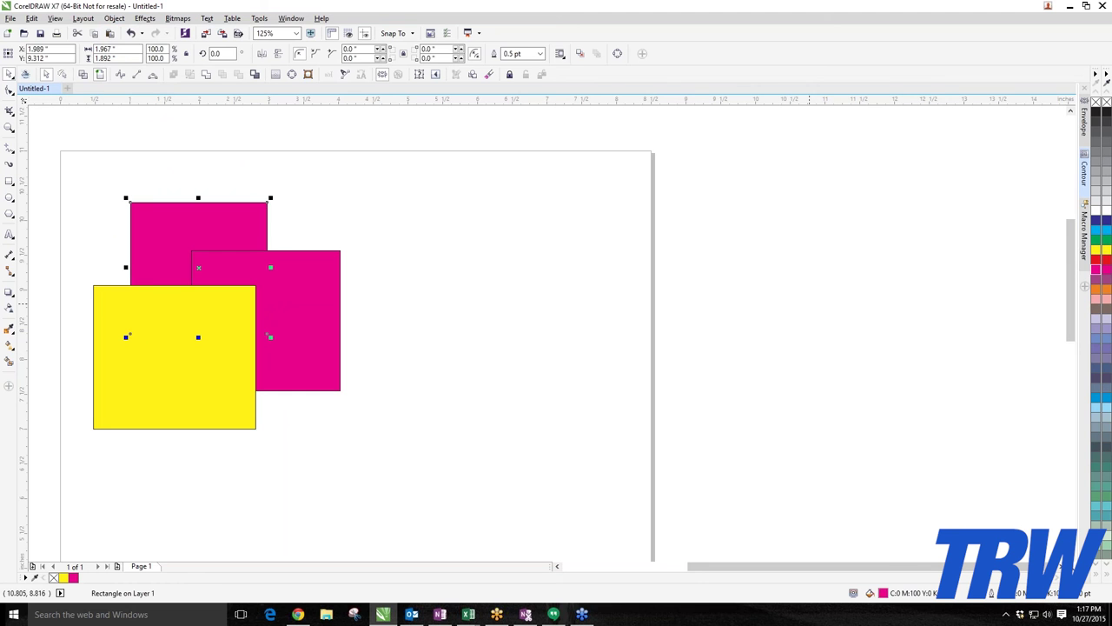
left_click(1101, 242)
key("Escape")
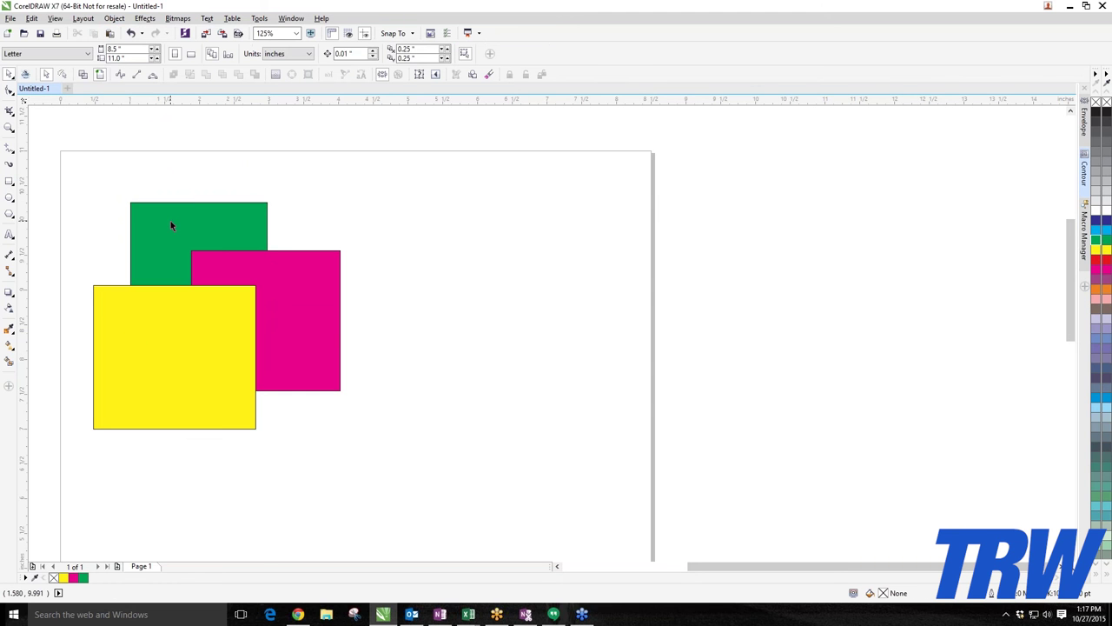
Move the green rectangle about 0.13 inches up, keeping it overlapped by the other two rectangles.
left_click_drag(163, 219, 128, 204)
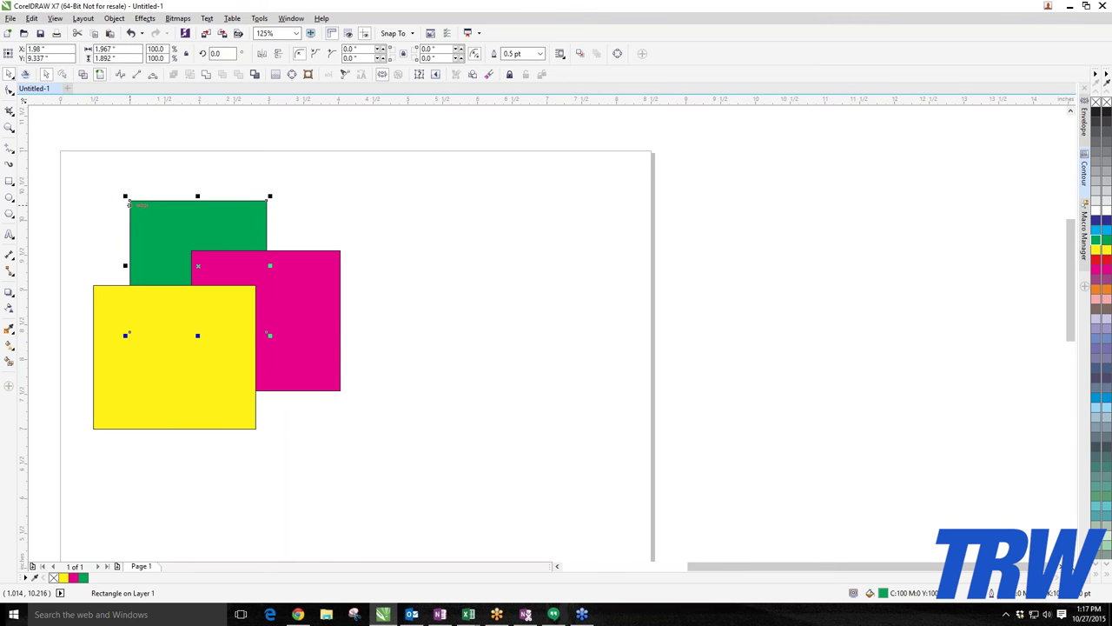
left_click(246, 337)
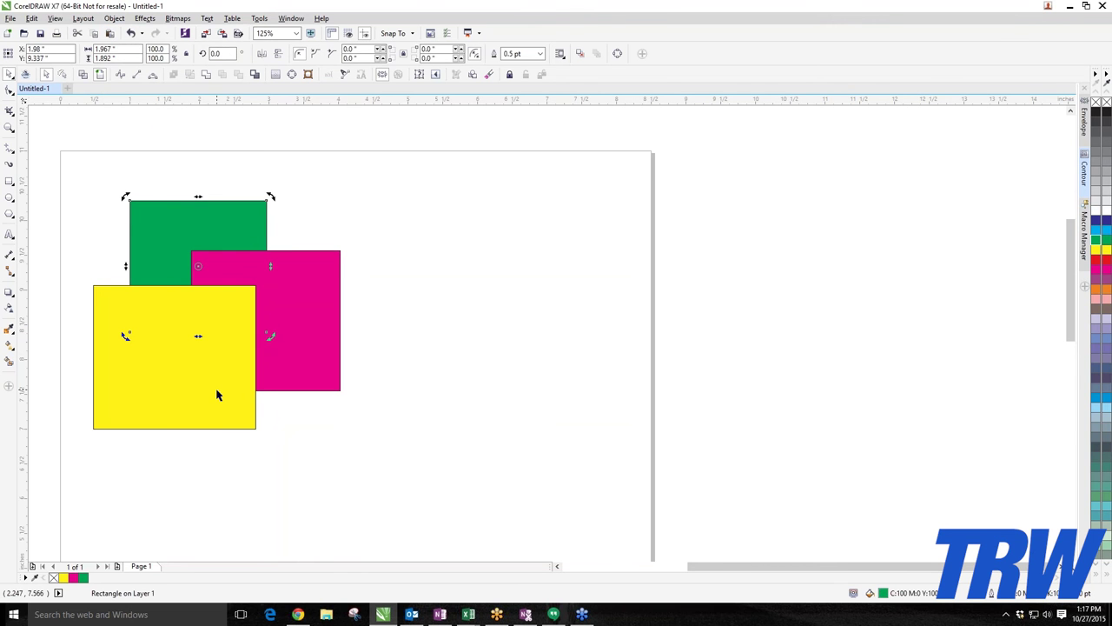
left_click(227, 261)
left_click_drag(215, 220, 213, 198)
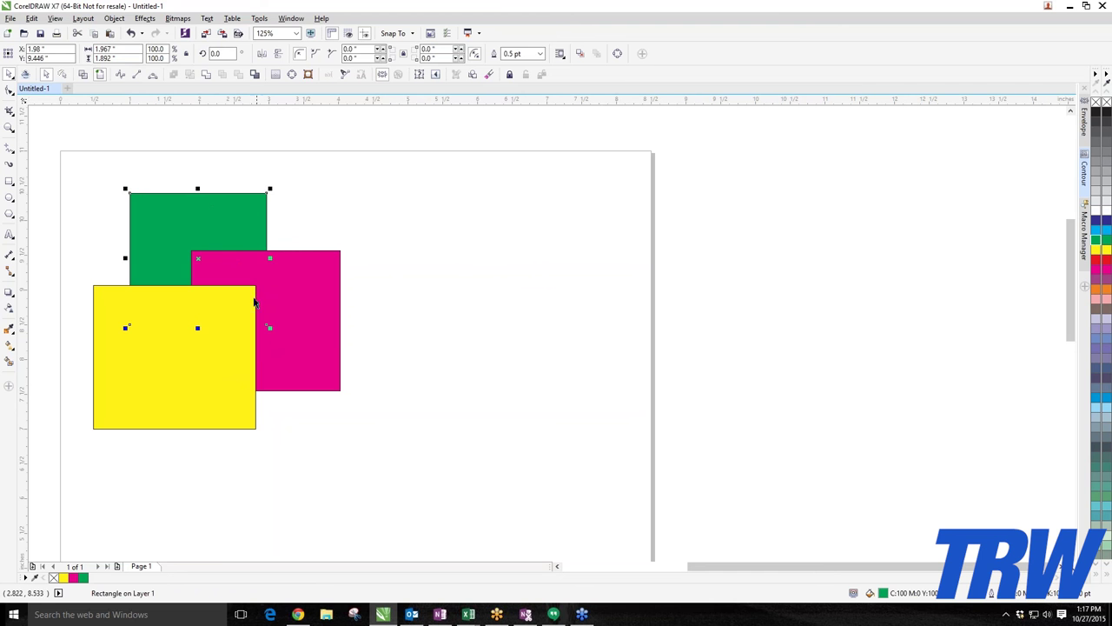
Bring the green rectangle to the front of the page.
left_click(173, 169)
left_click(139, 198)
left_click(114, 19)
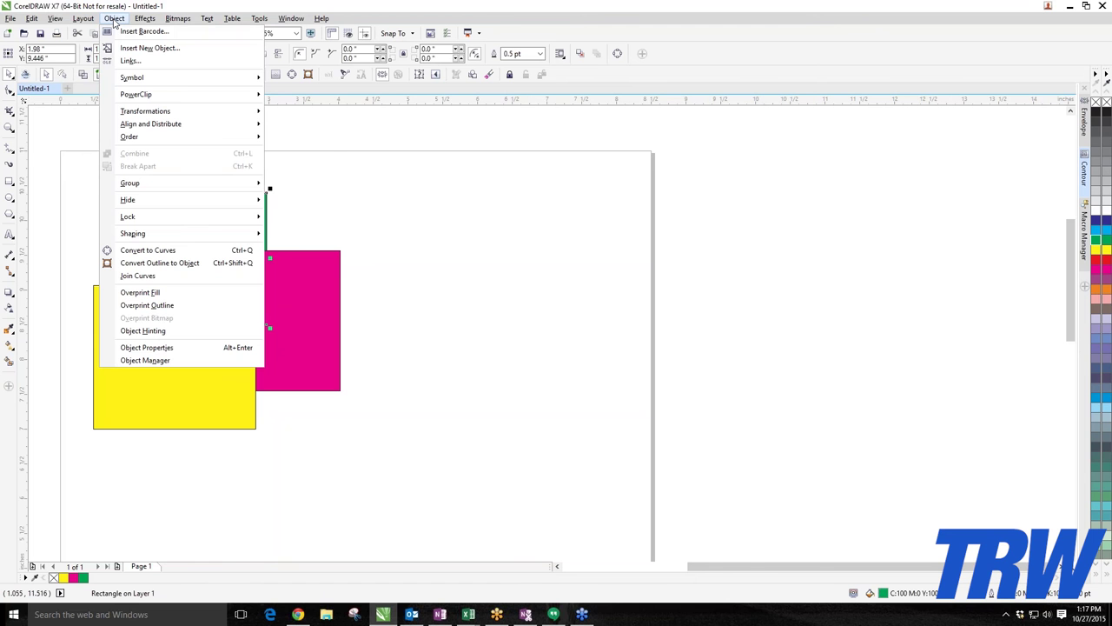
mouse_move(129, 138)
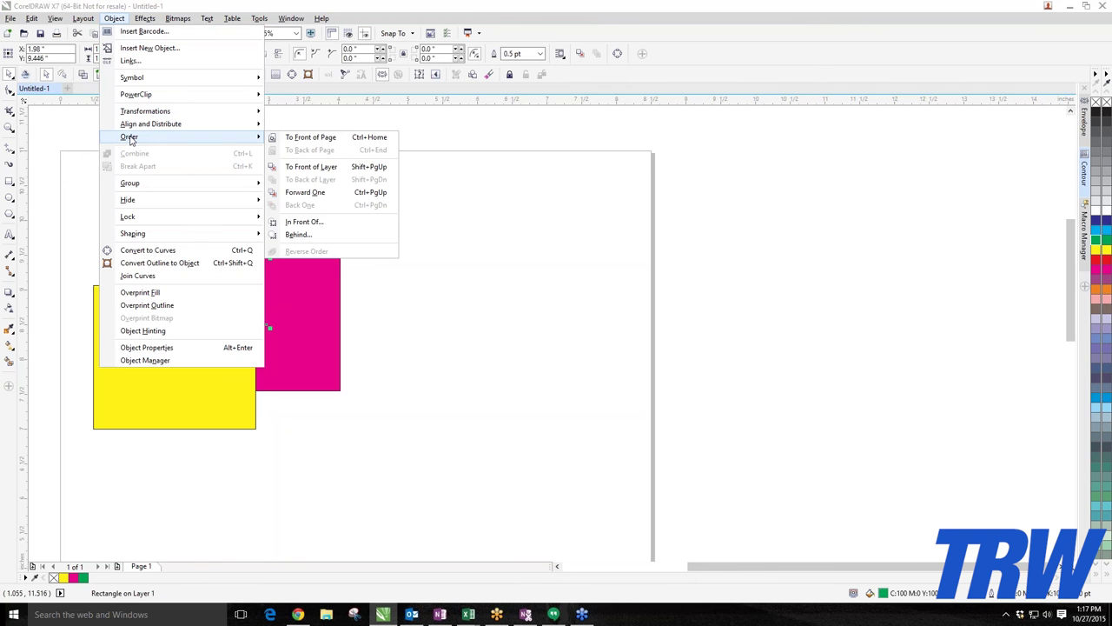
left_click(292, 137)
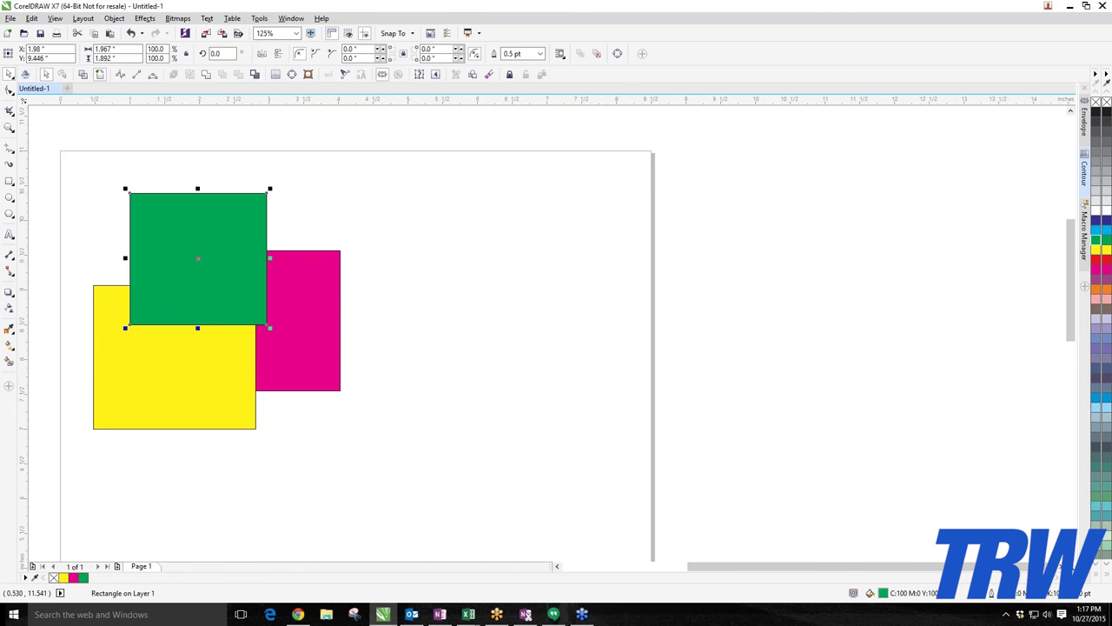
Send the green rectangle to the back of its layer, behind the magenta and yellow rectangles.
left_click(114, 19)
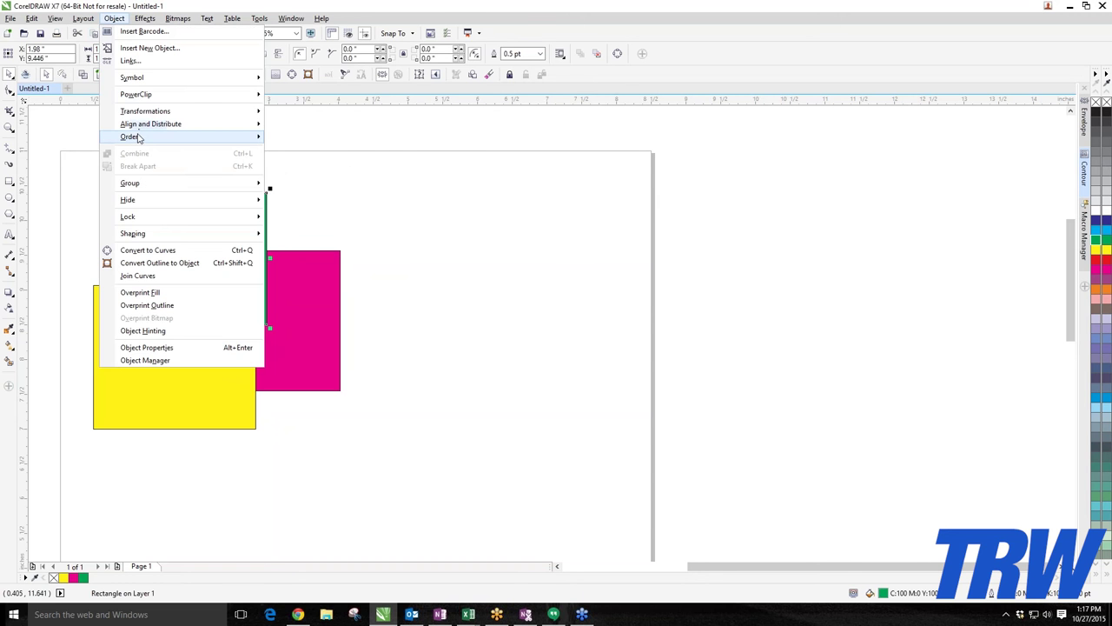
mouse_move(137, 140)
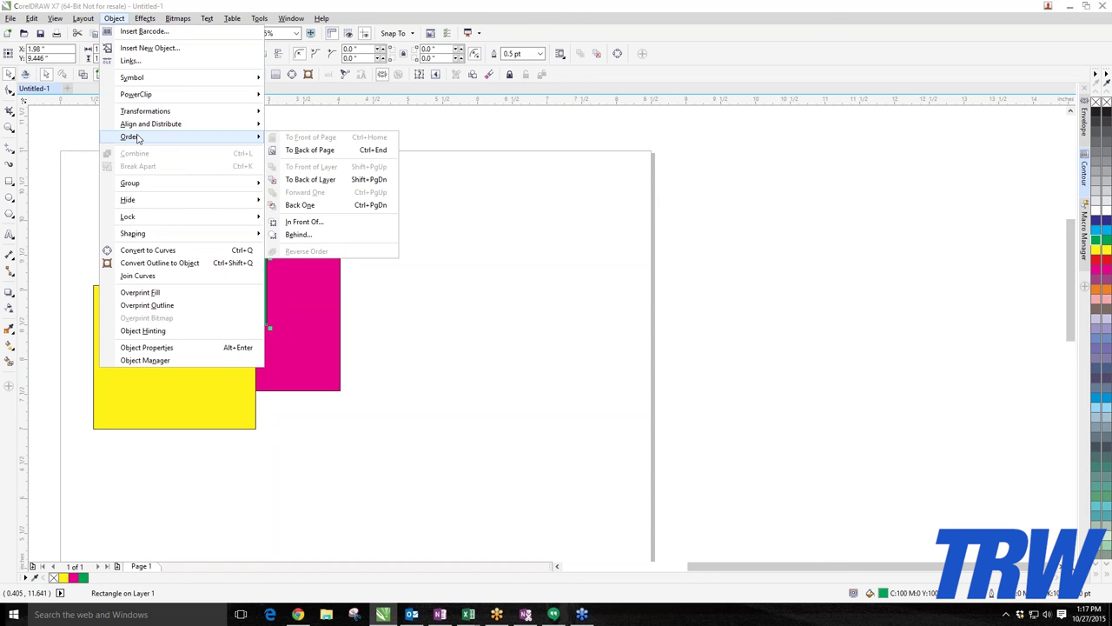
left_click(302, 184)
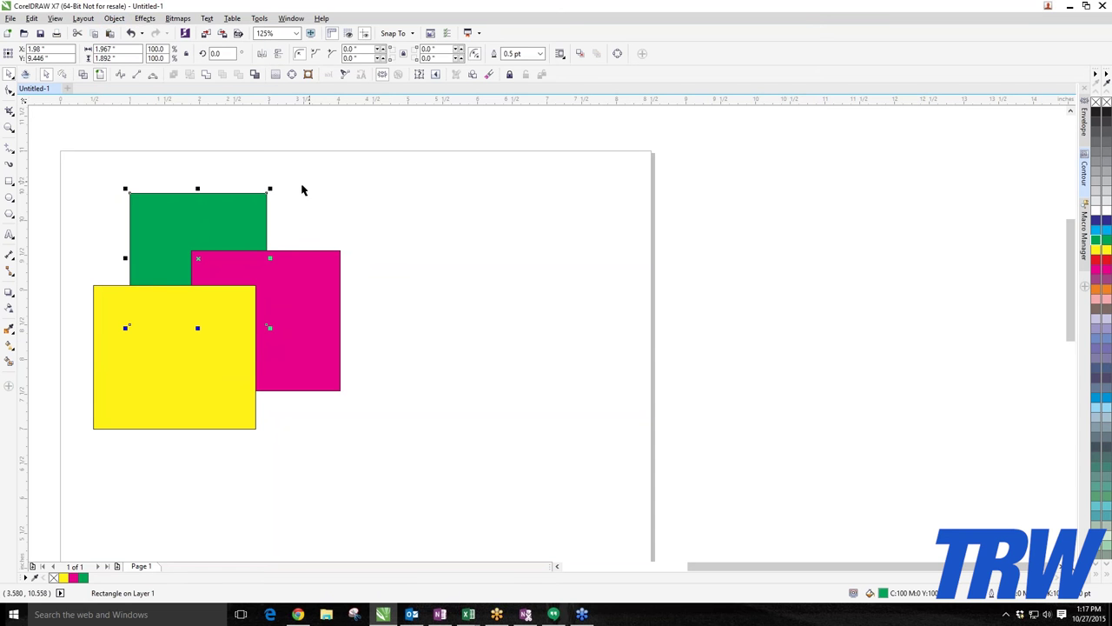
Bring the green rectangle forward one level in the stacking order and deselect it.
left_click(114, 18)
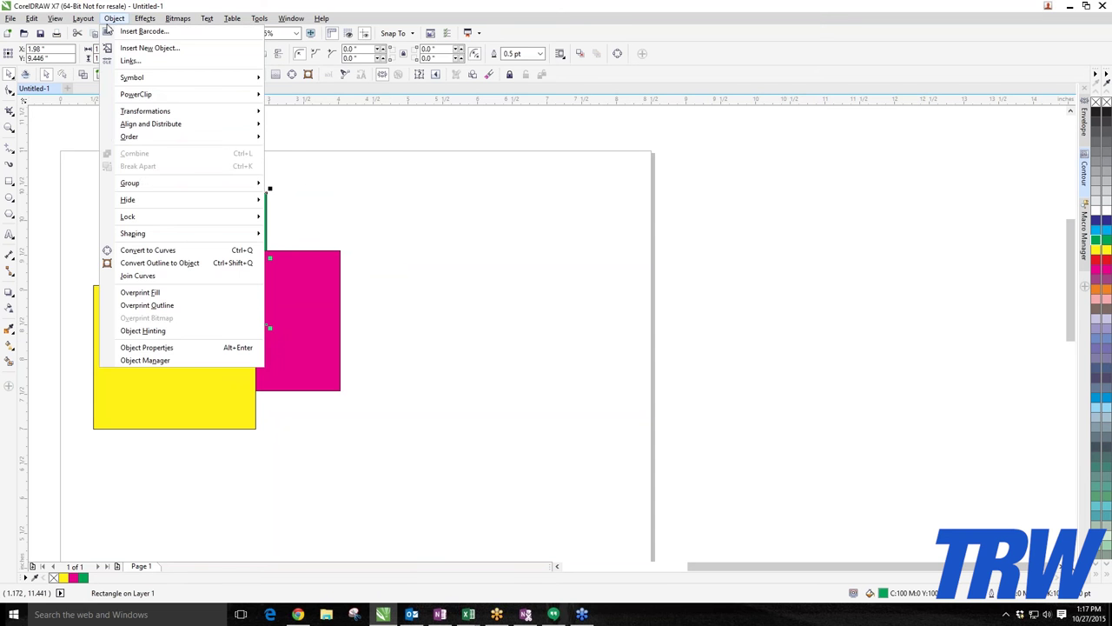
mouse_move(170, 136)
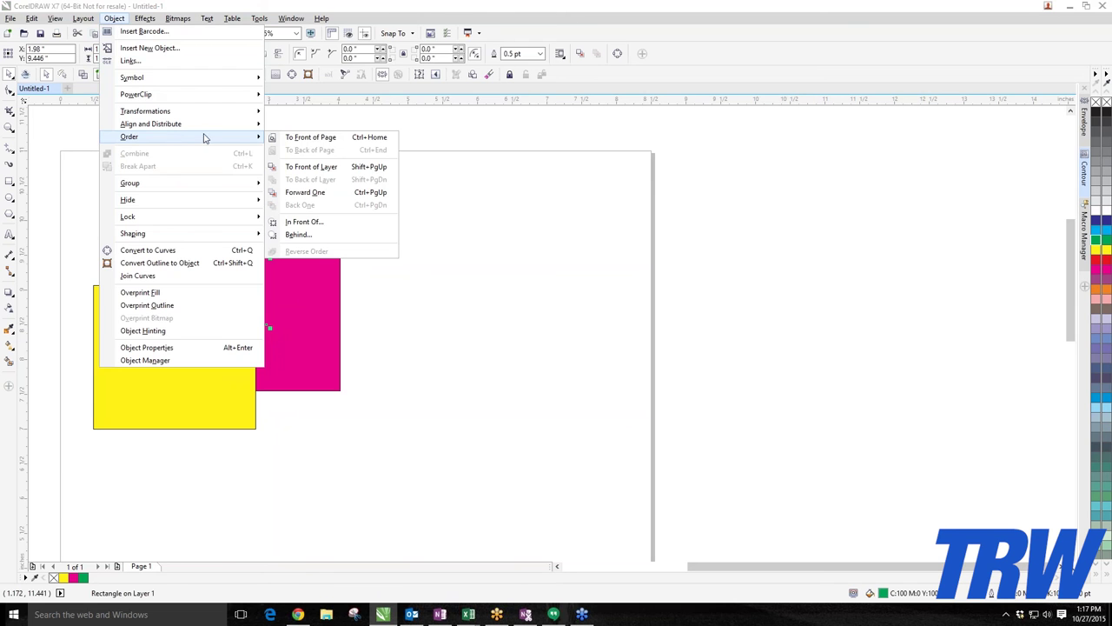
left_click(300, 192)
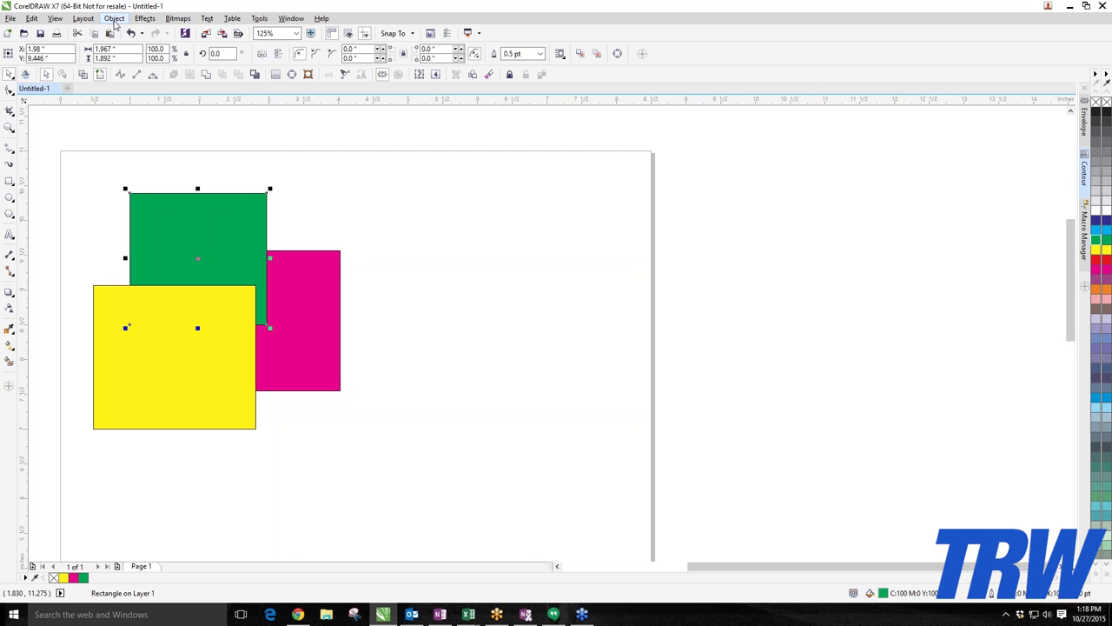
left_click(267, 157)
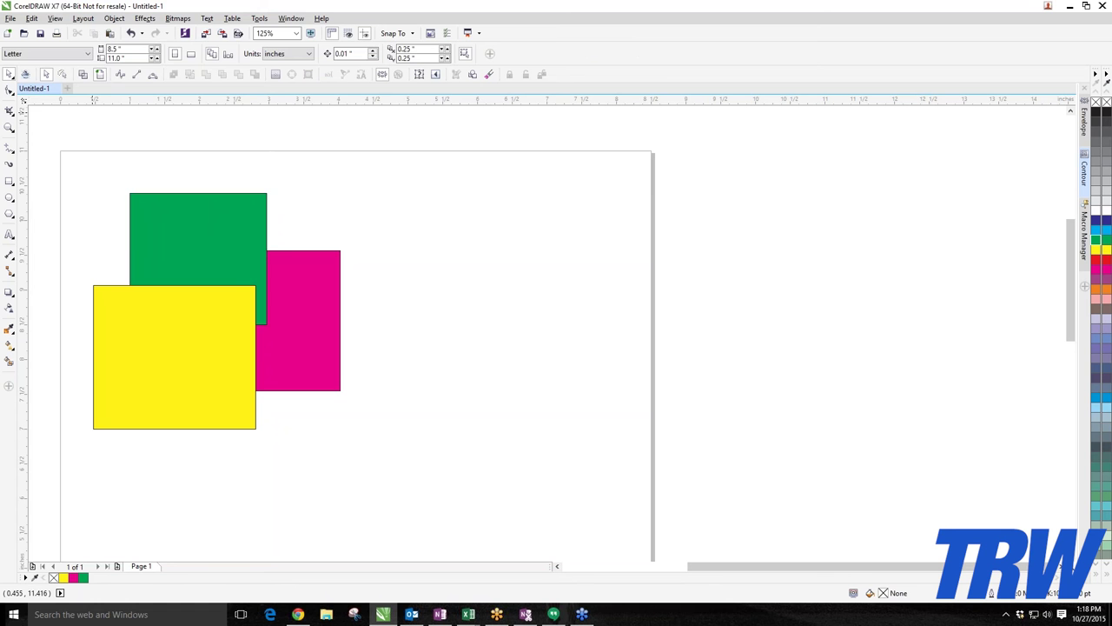
Place the magenta rectangle directly in front of the green rectangle with the In Front Of order command.
left_click(114, 19)
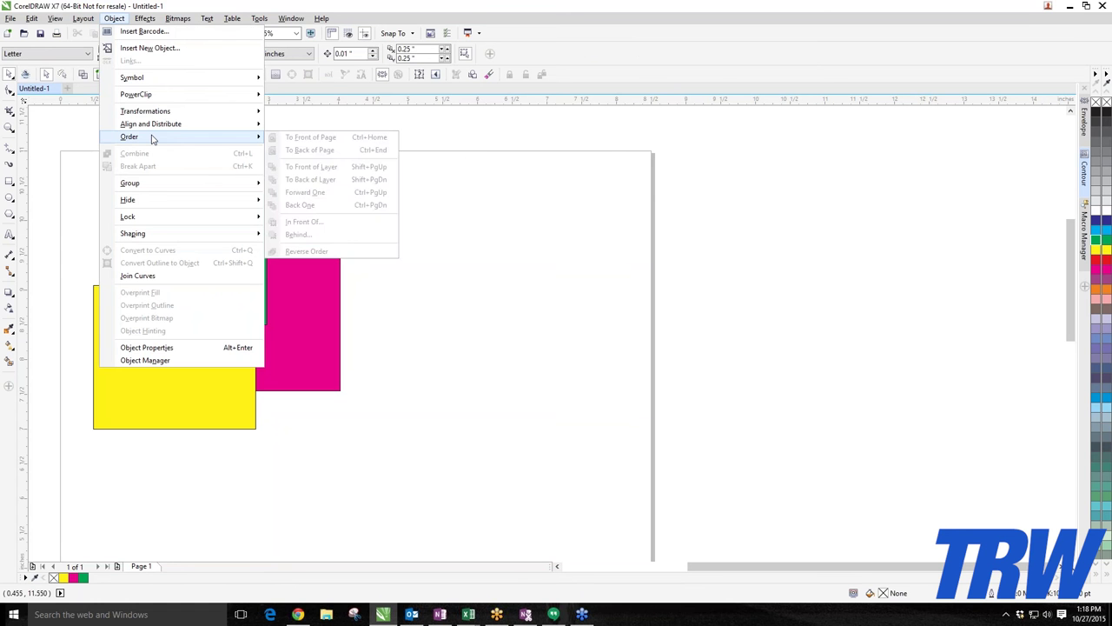
left_click(546, 170)
key("Tab")
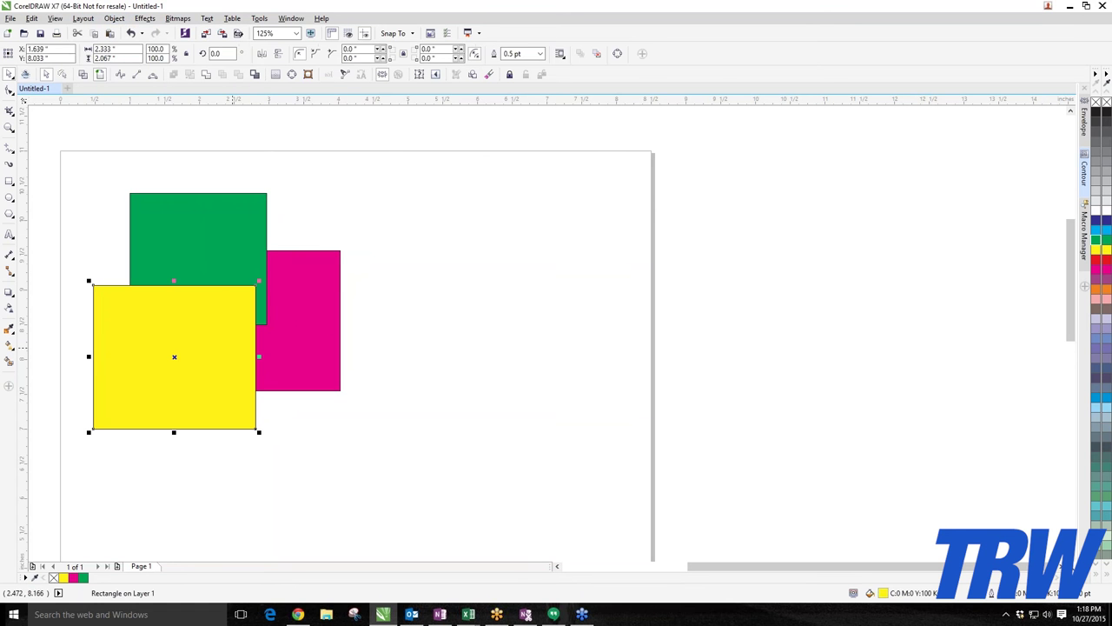
key("Tab")
left_click(114, 18)
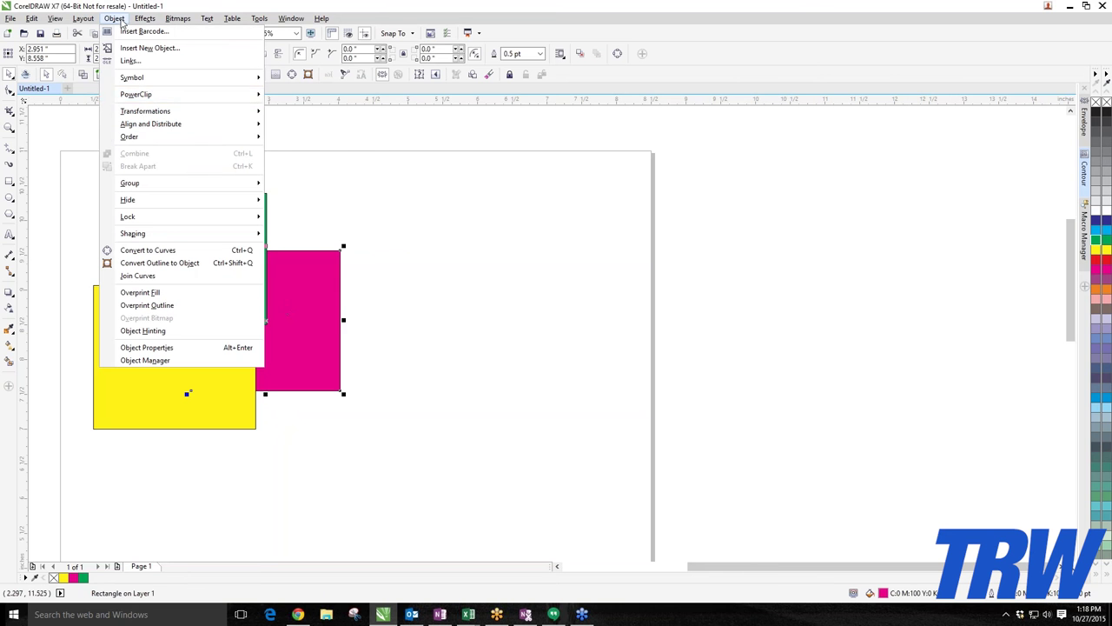
mouse_move(148, 138)
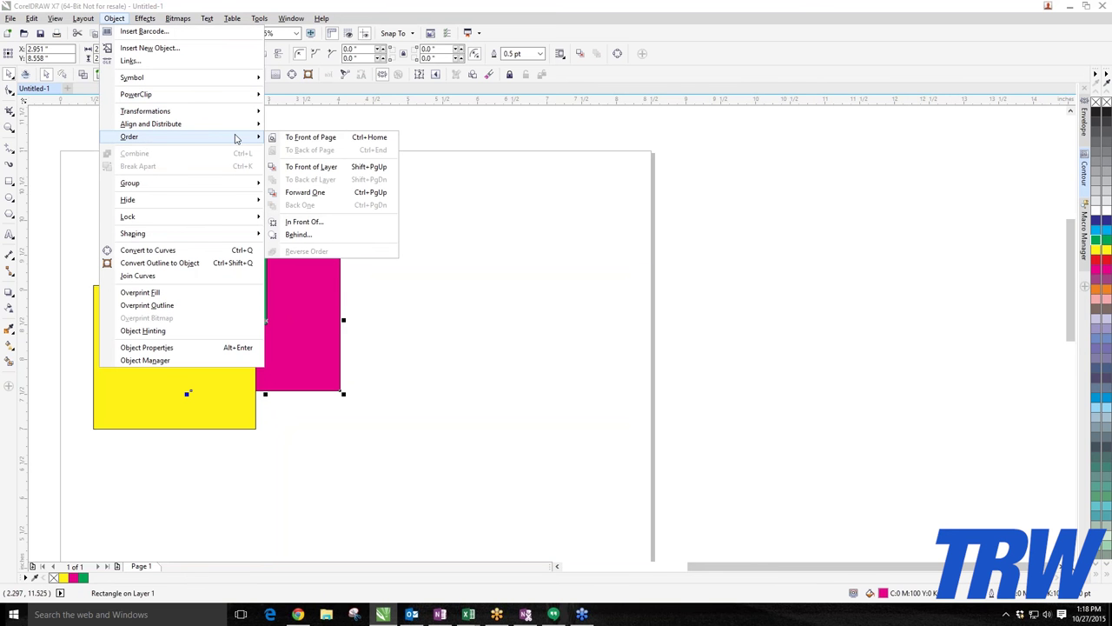
left_click(302, 221)
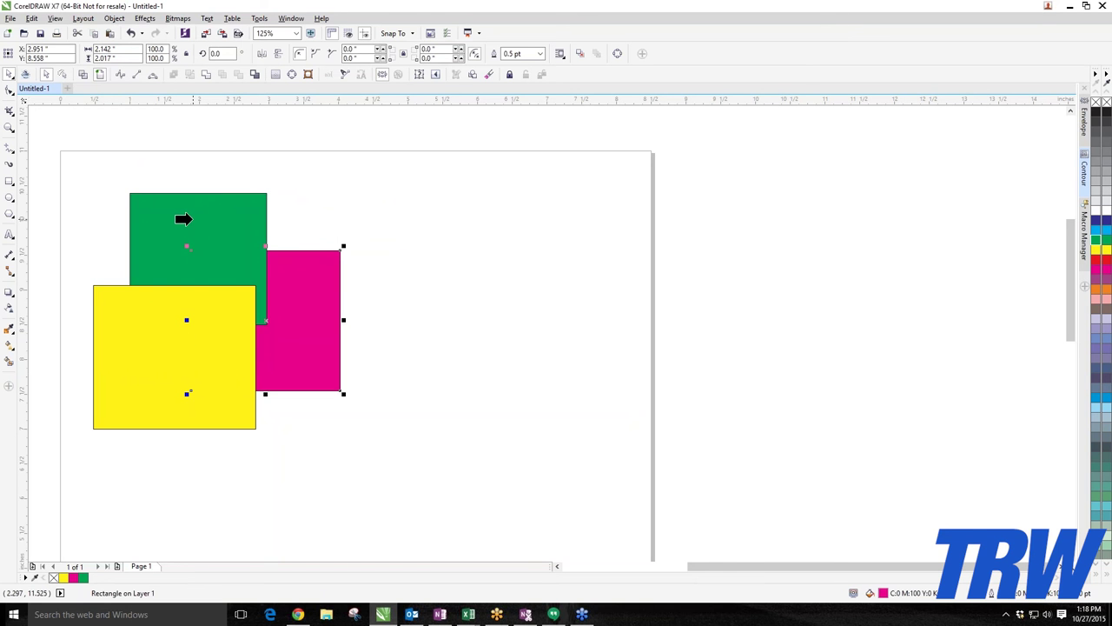
left_click(178, 221)
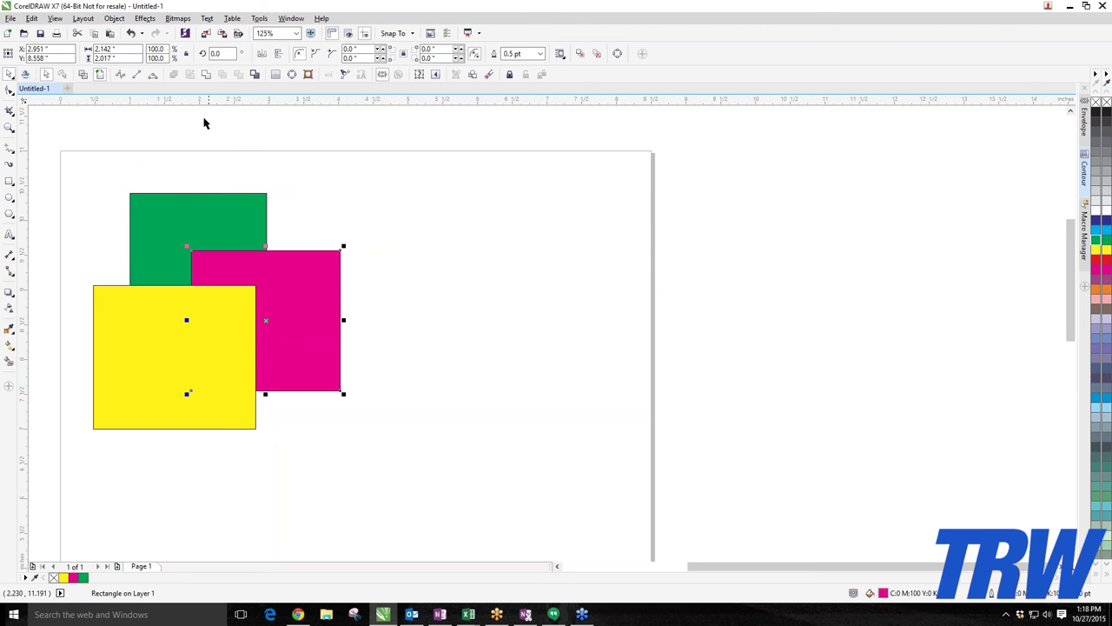
left_click(118, 18)
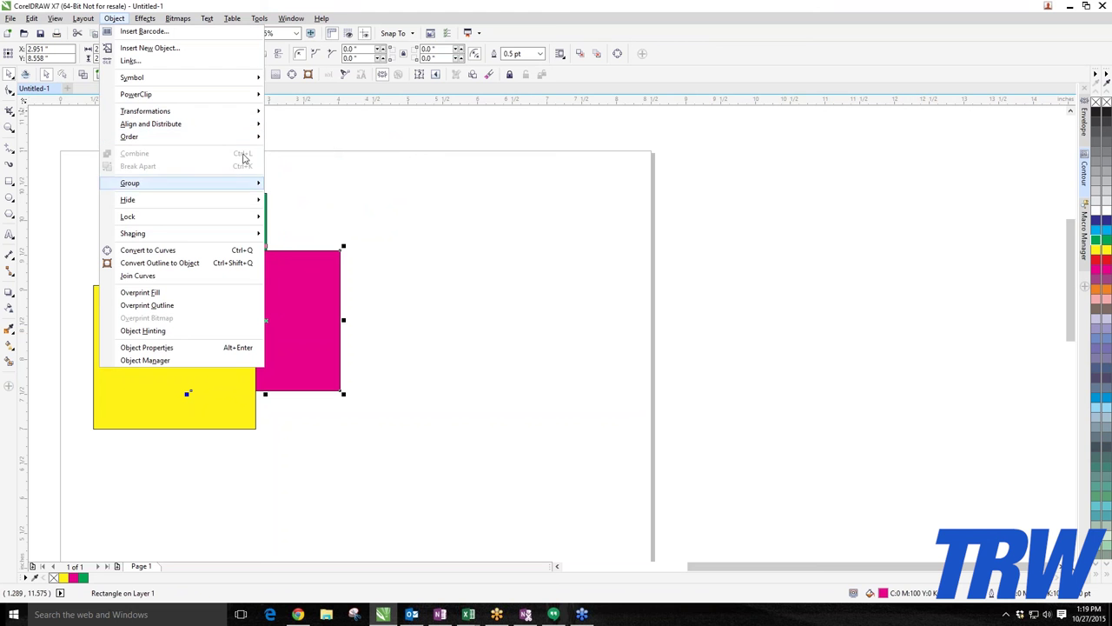
mouse_move(252, 139)
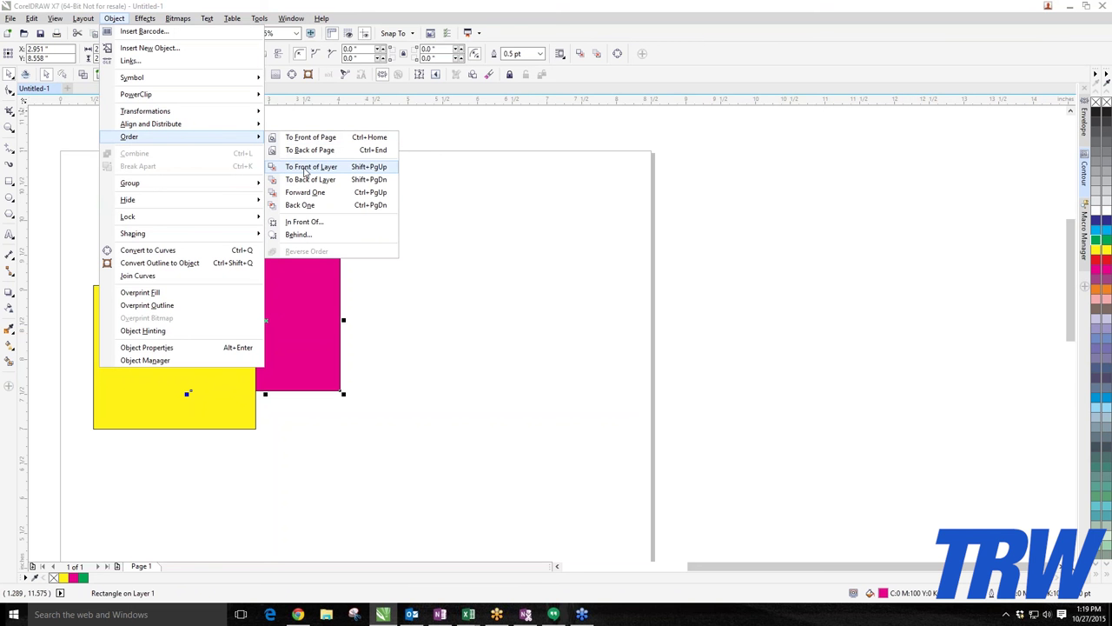
left_click(581, 268)
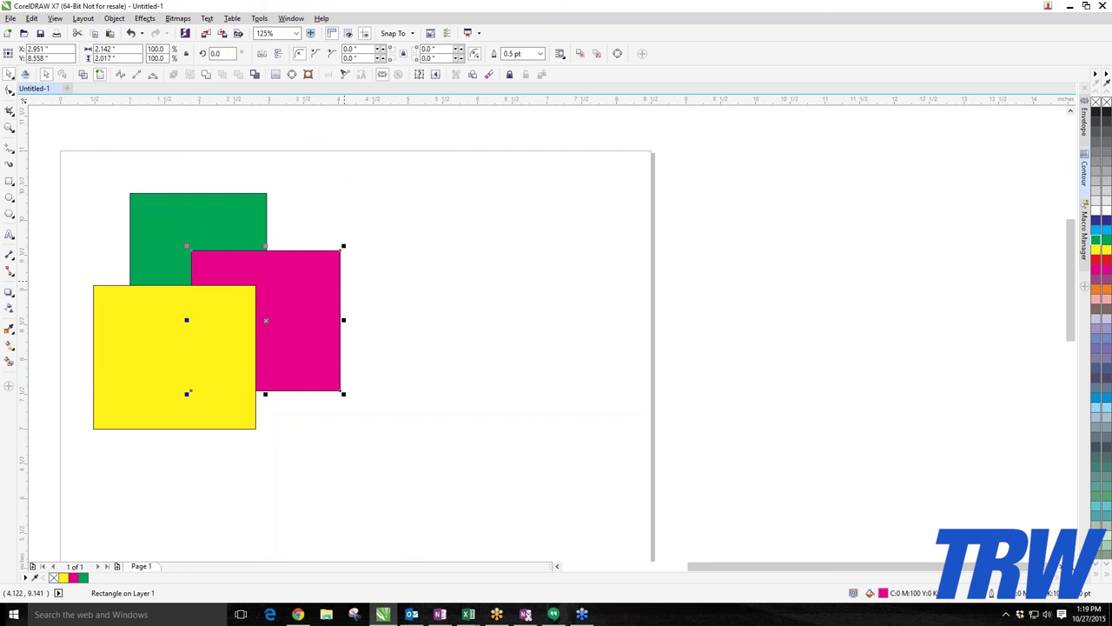
Move the magenta rectangle about 2.74 inches right and 0.33 inches up, and select all three rectangles.
left_click_drag(252, 265, 442, 243)
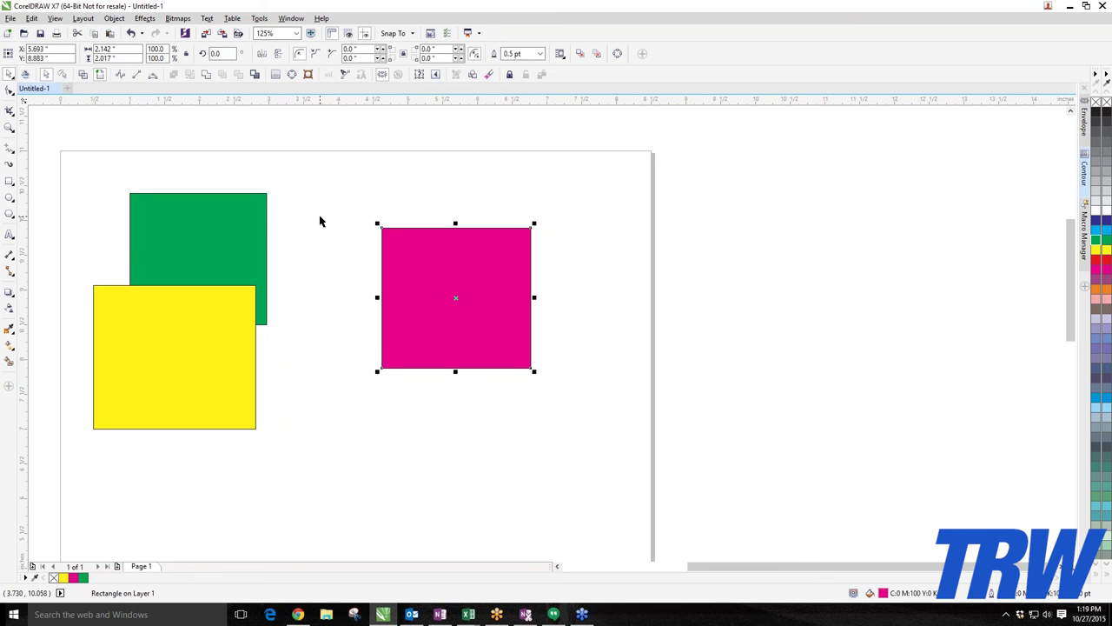
left_click(318, 202)
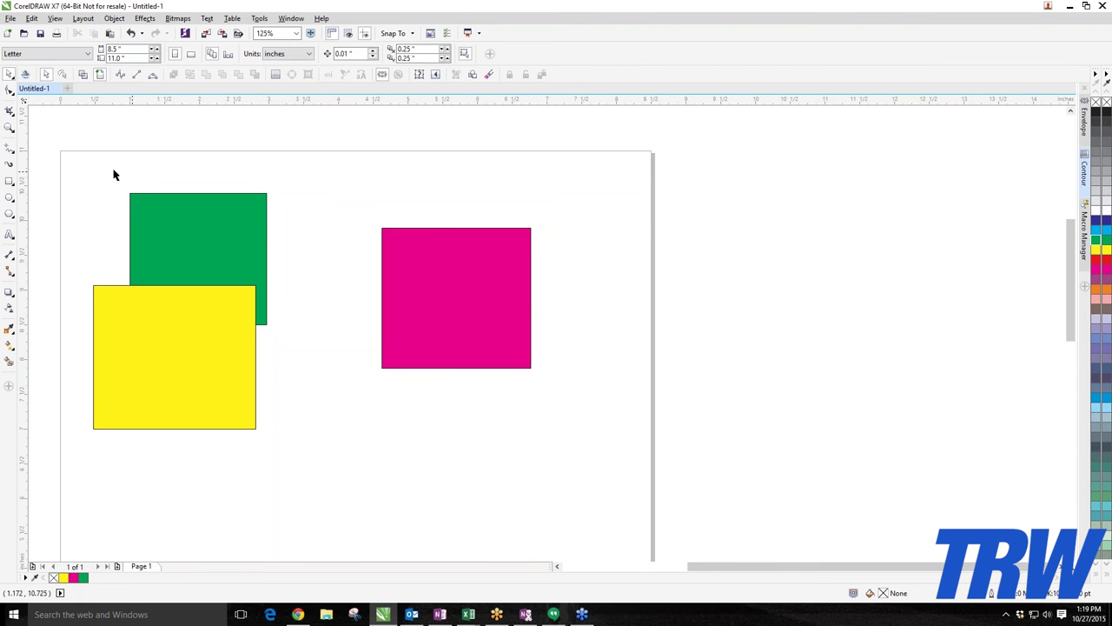
left_click_drag(74, 166, 581, 511)
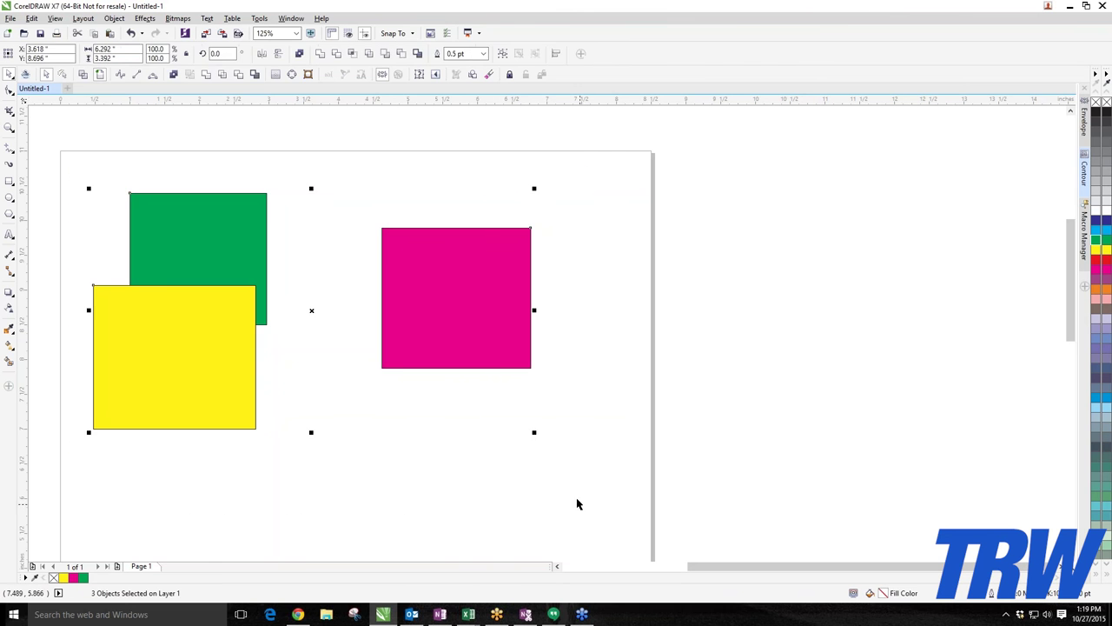
key("Delete")
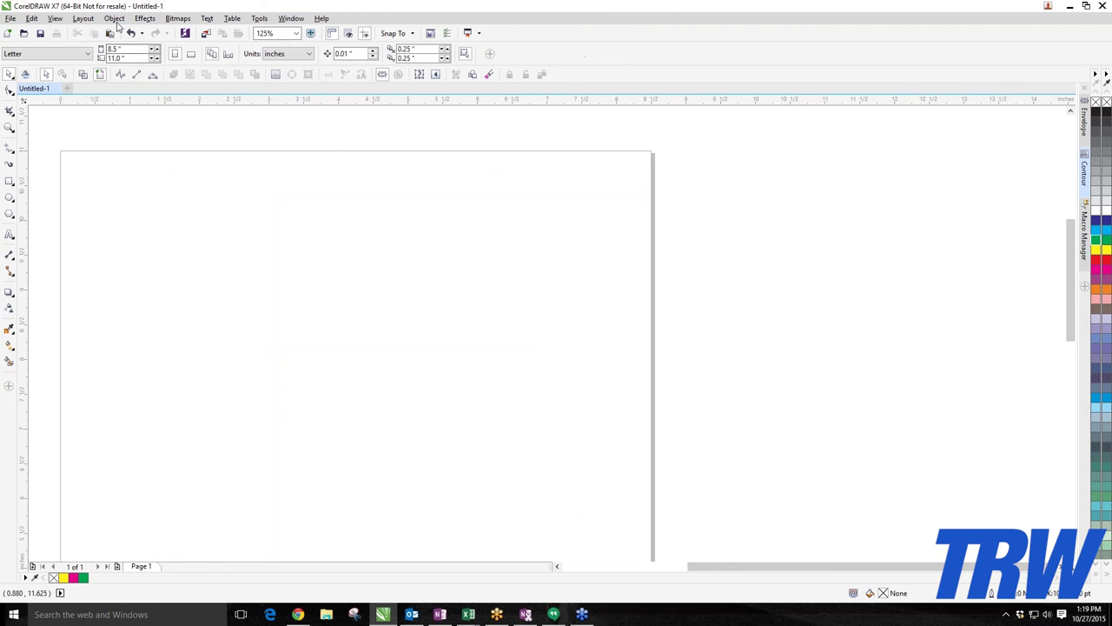
left_click(116, 20)
mouse_move(139, 143)
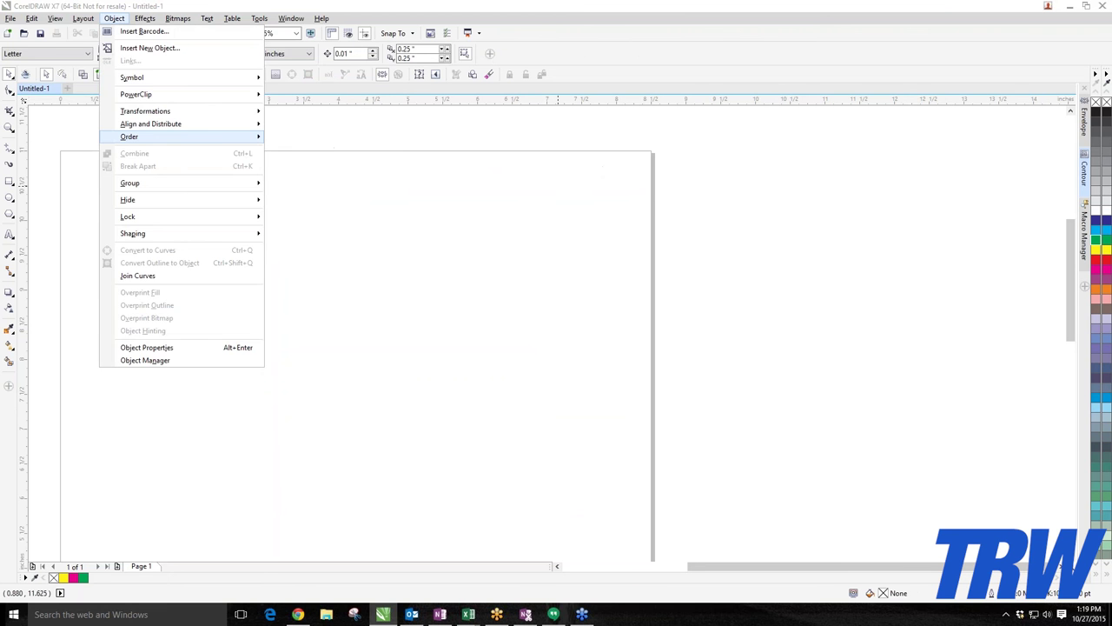
left_click(487, 191)
key("ctrl+z")
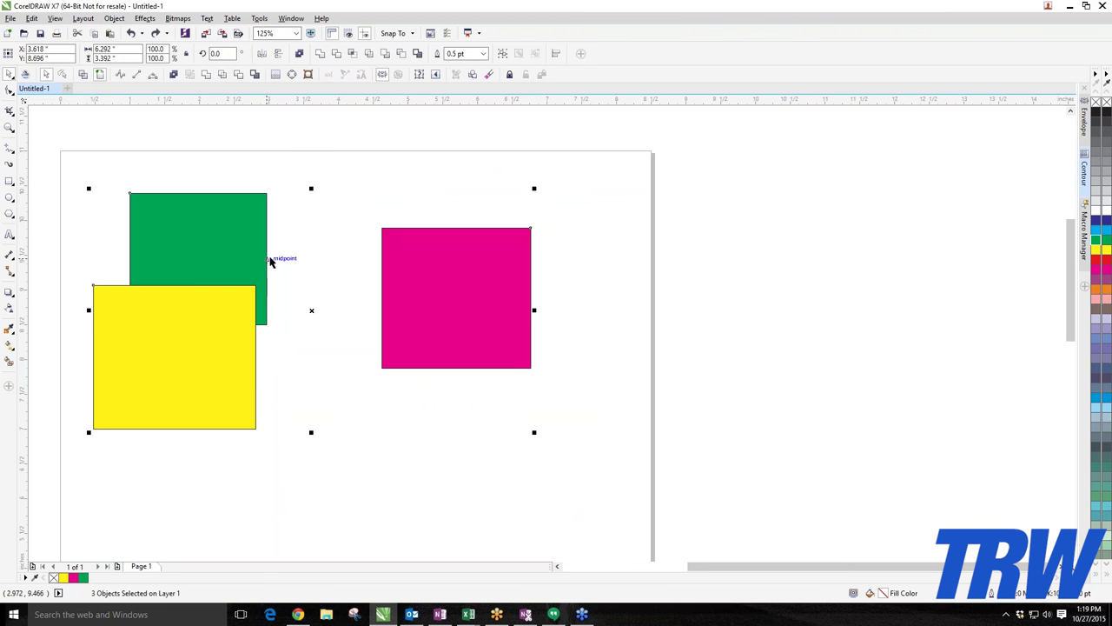
Undo the magenta rectangle's last move and deselect the rectangles.
key("ctrl+z")
left_click(484, 244)
scroll(123, 283, "down", 2)
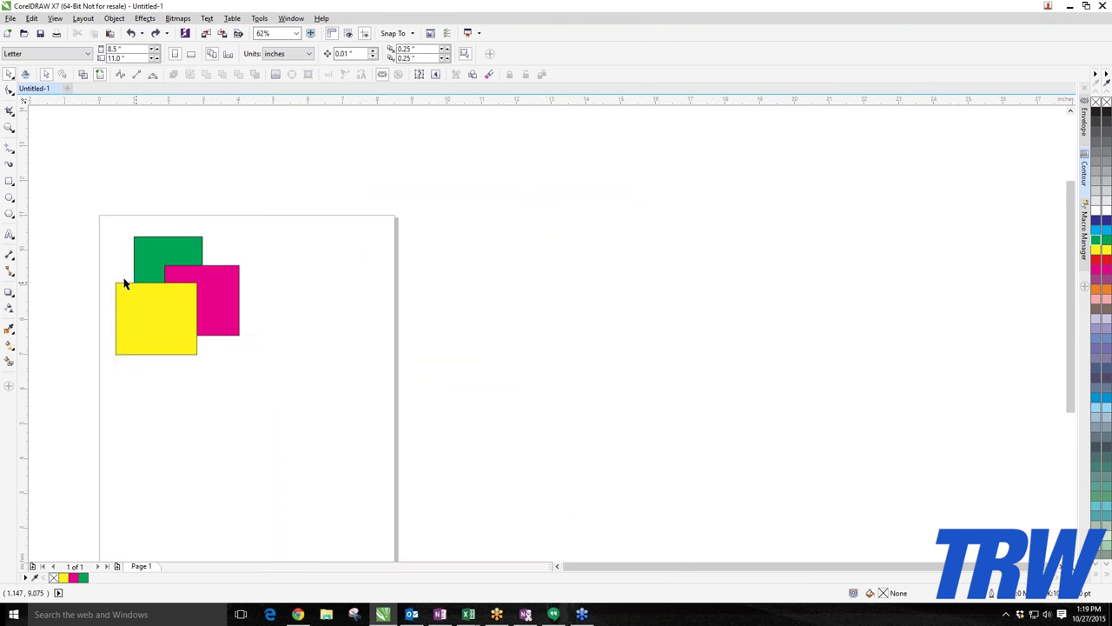
Move all three rectangles together about 1.95 inches right and 0.12 inches down, and deselect them.
scroll(123, 283, "up", 2)
left_click_drag(70, 164, 469, 497)
left_click_drag(238, 324, 380, 322)
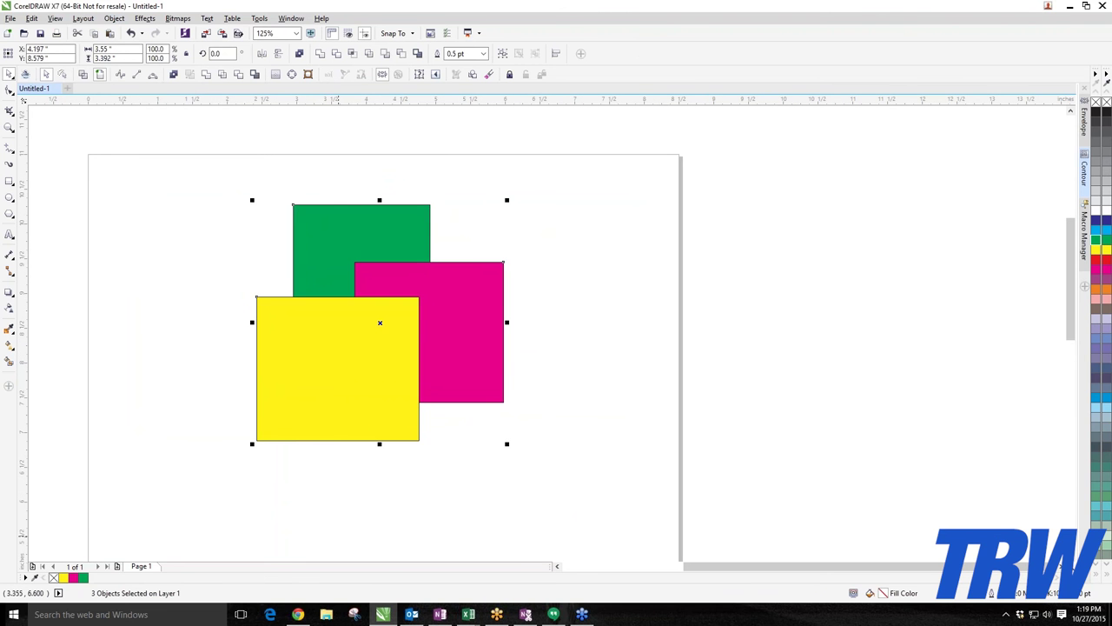
left_click(207, 270)
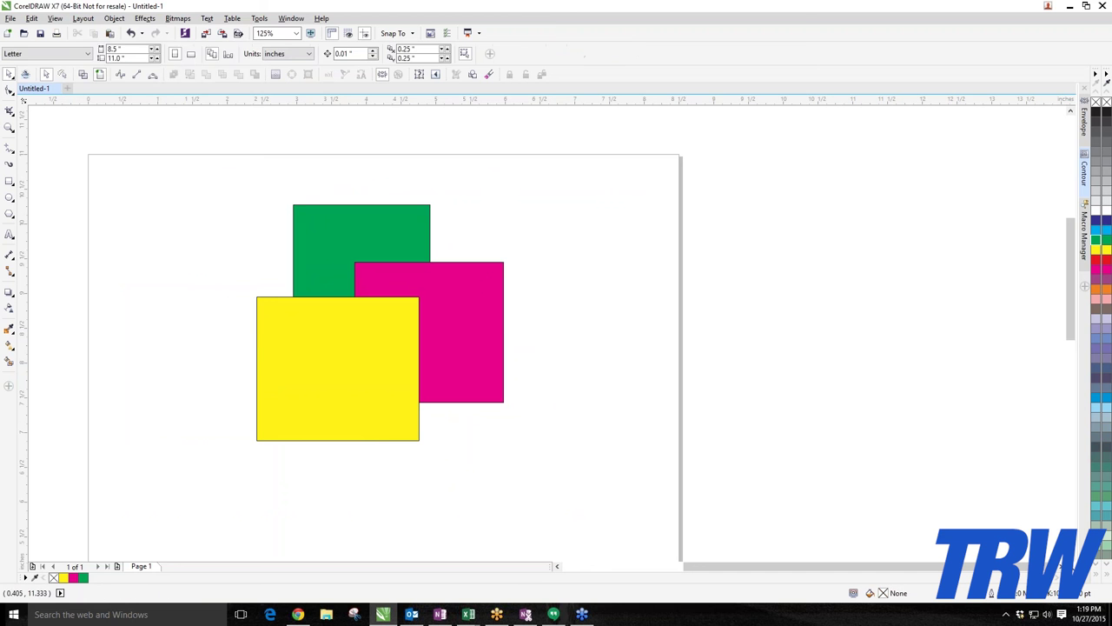
left_click(117, 21)
mouse_move(217, 241)
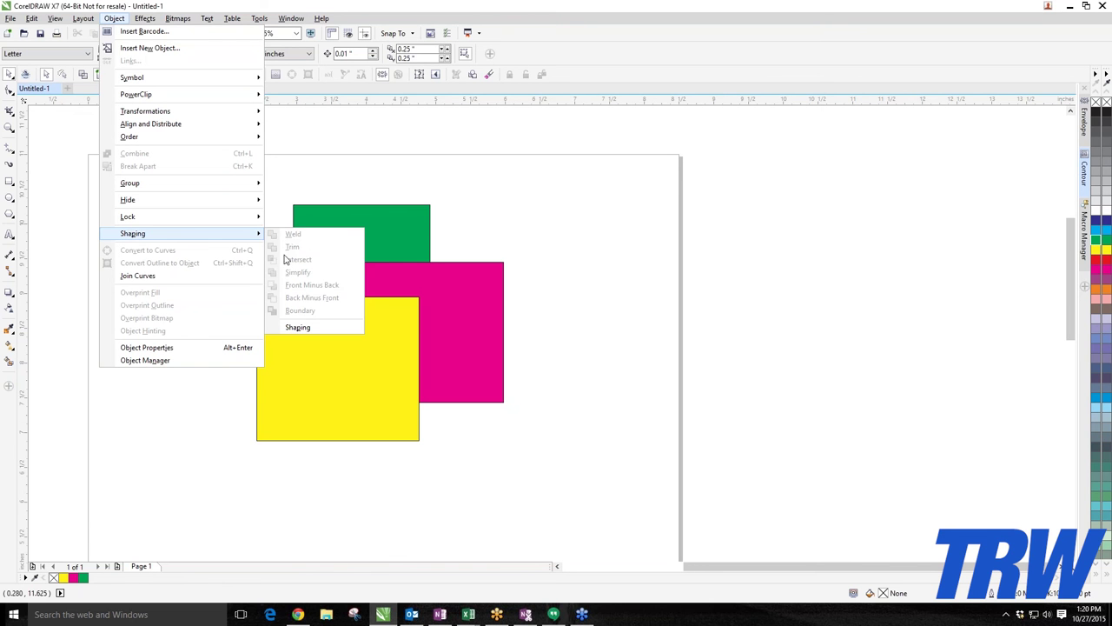
left_click(277, 159)
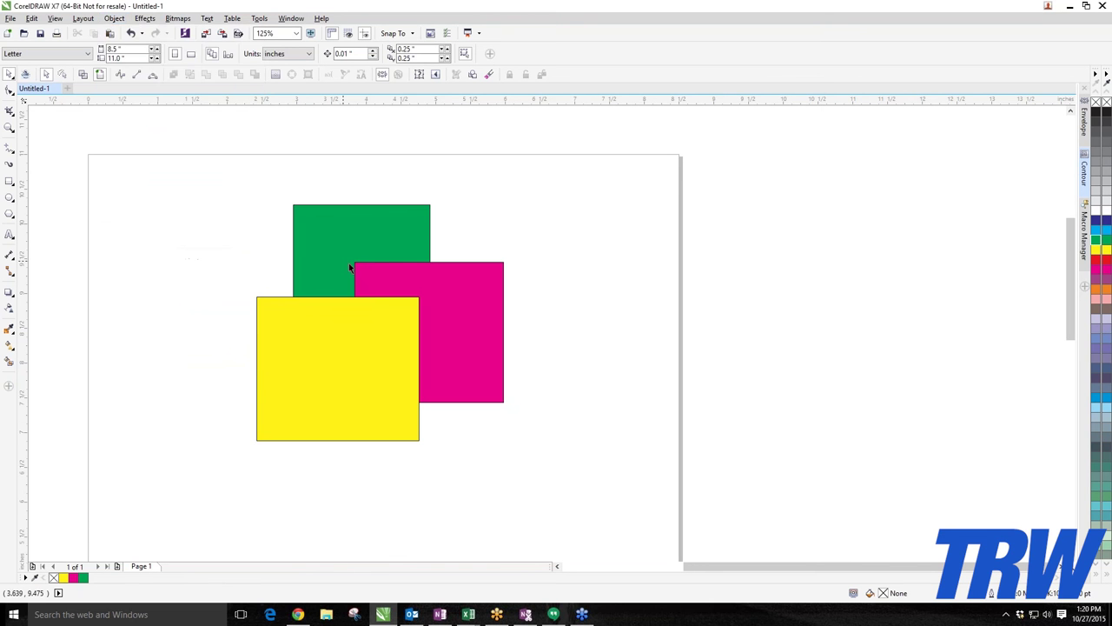
left_click(301, 224)
left_click(448, 306, "shift")
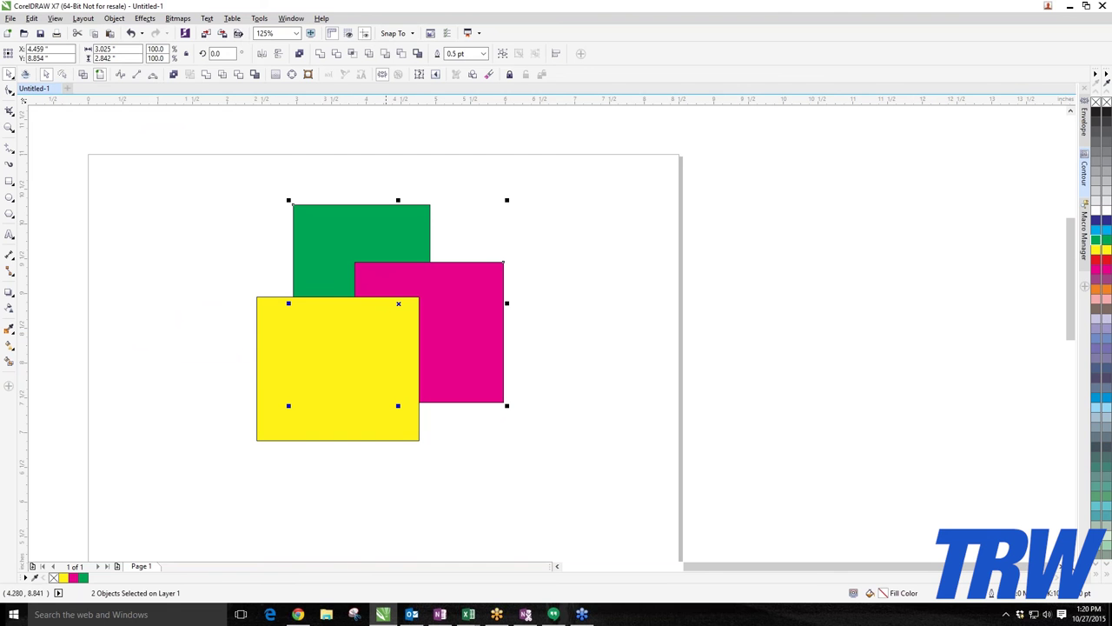
key("Escape")
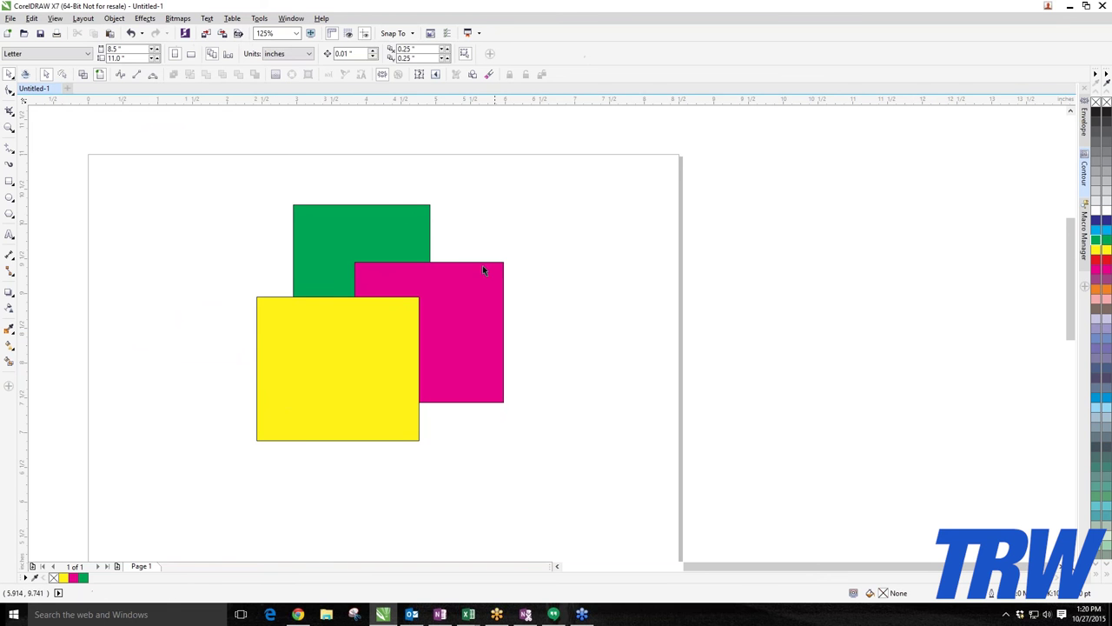
Move the magenta rectangle about 1.13 inches right and 0.25 inches up, and undo the move.
scroll(439, 282, "up", 2)
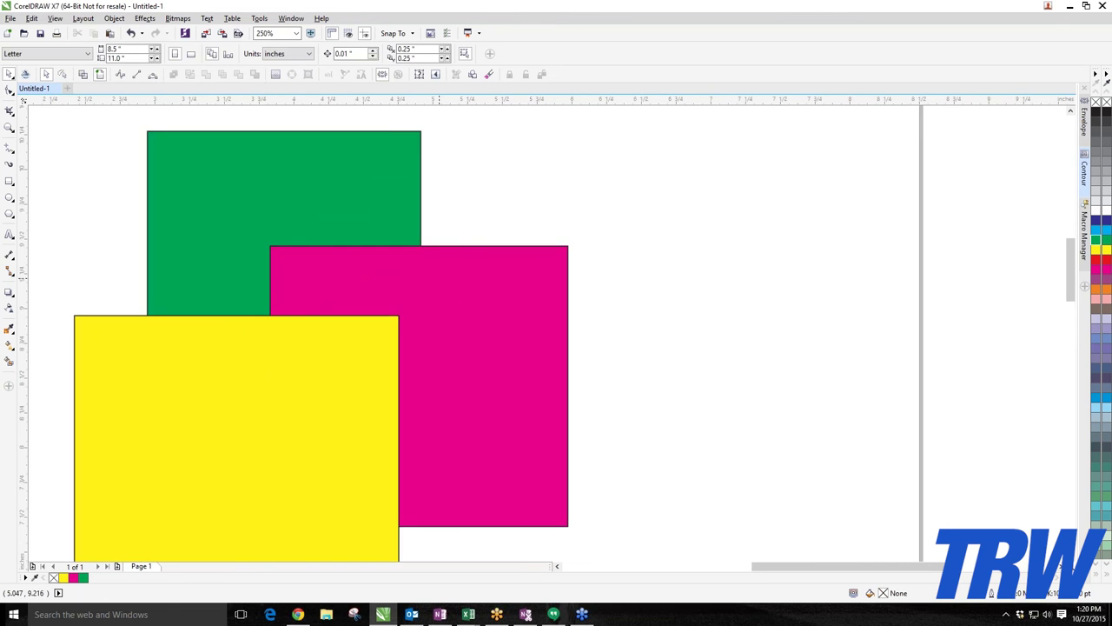
left_click(438, 283)
scroll(438, 283, "down", 2)
left_click_drag(439, 283, 519, 266)
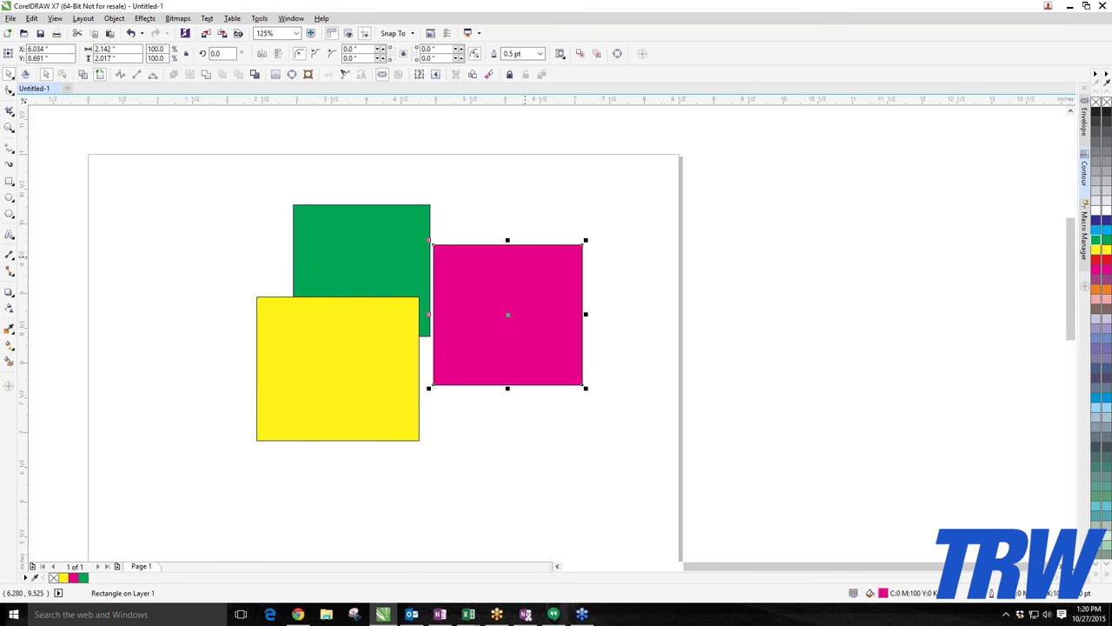
key("ctrl+z")
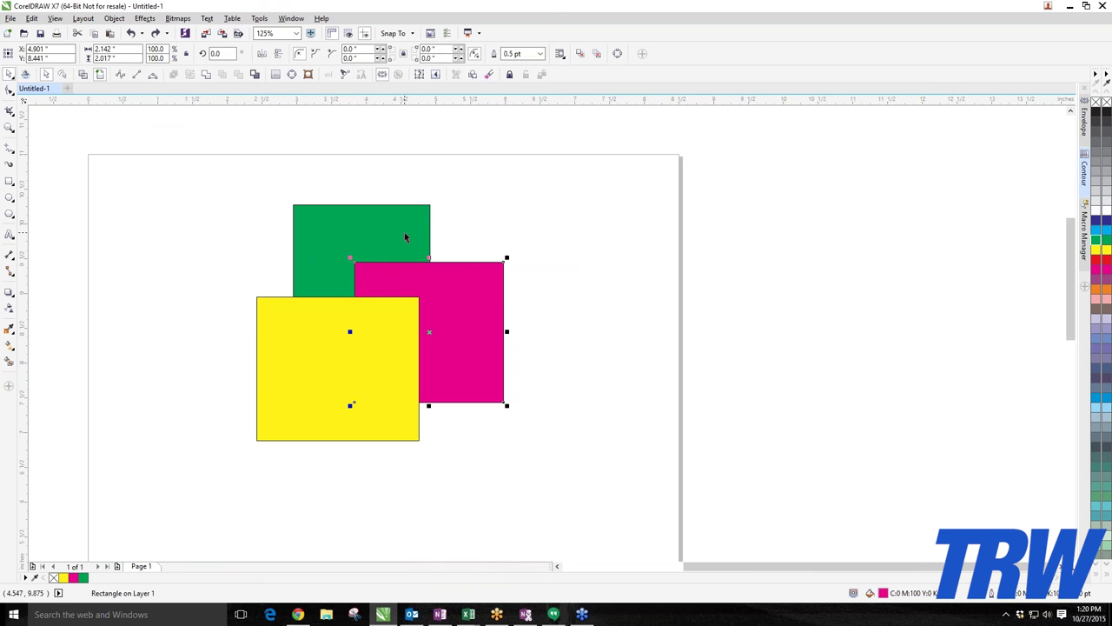
Move the green and magenta rectangles together about 3.45 inches right and 0.75 inches up, undo the move, and deselect them.
left_click(358, 228, "shift")
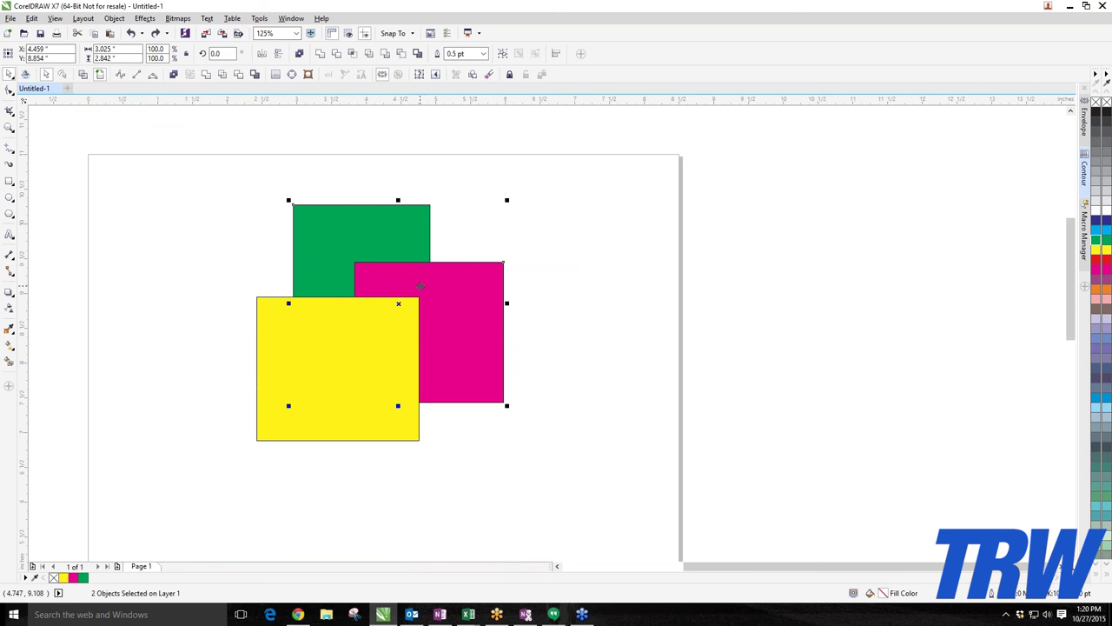
left_click_drag(358, 224, 598, 171)
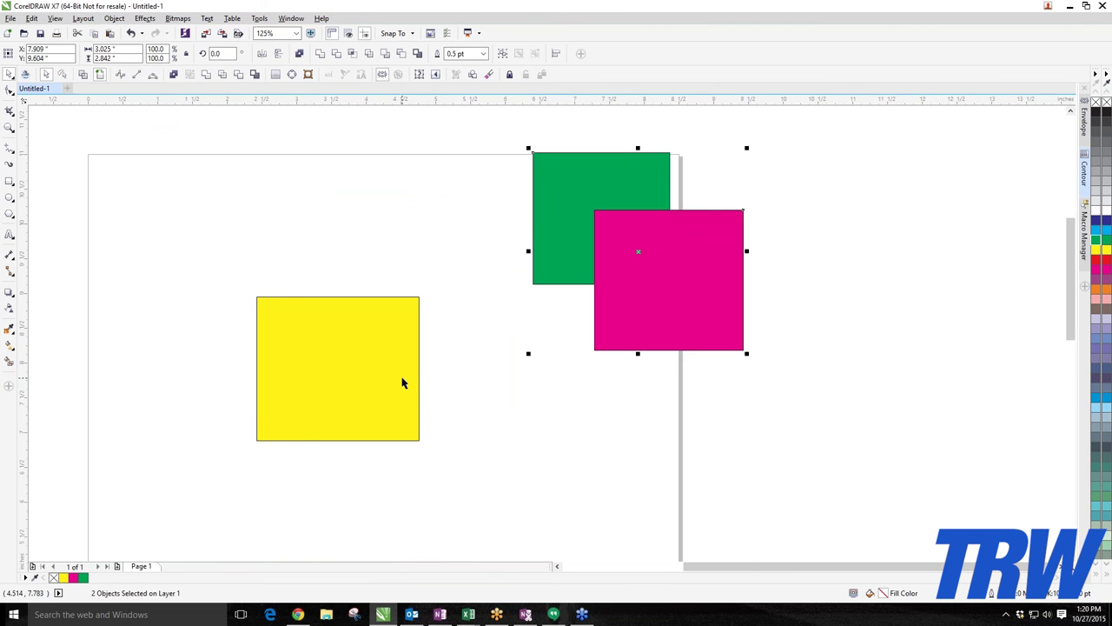
key("ctrl+z")
left_click(511, 392)
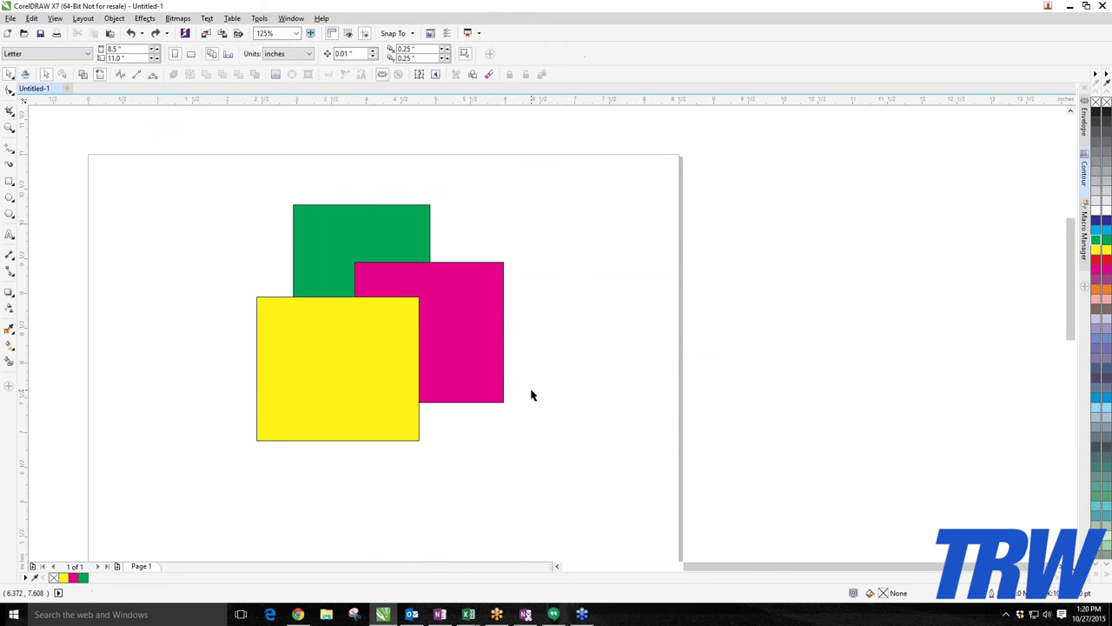
Move the magenta rectangle about 0.58 inches right and 0.13 inches up, and undo the move.
left_click(455, 346)
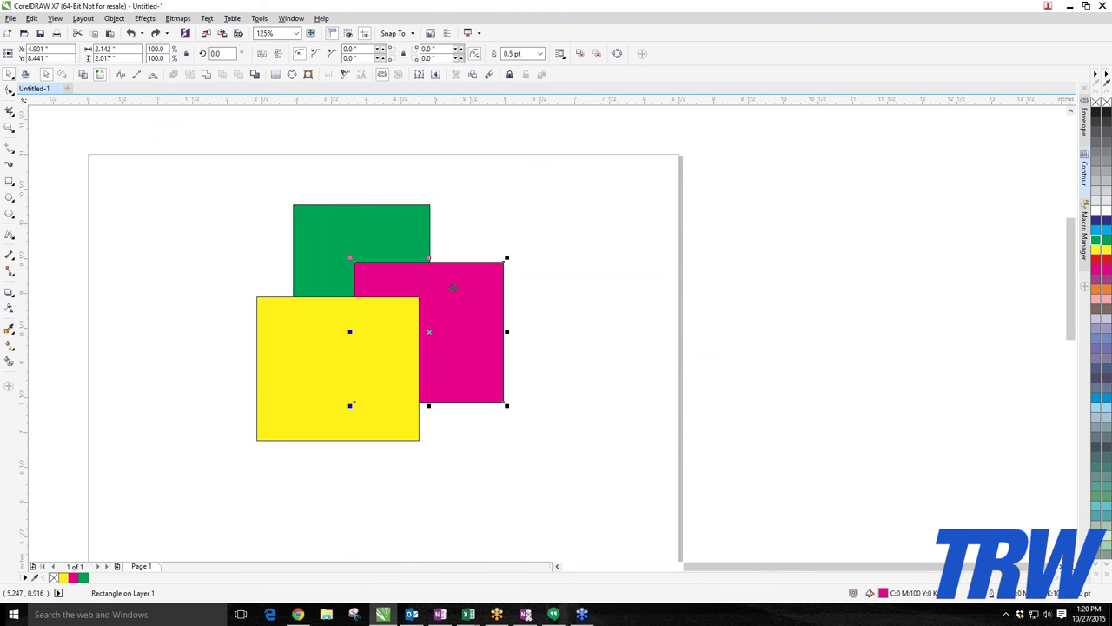
left_click_drag(455, 346, 496, 337)
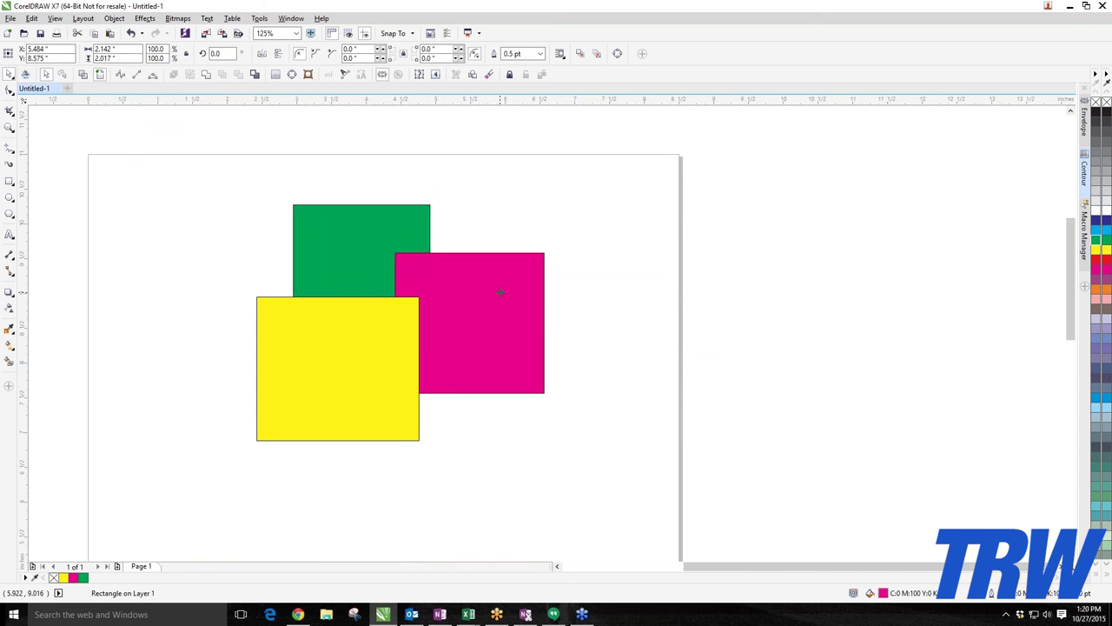
key("ctrl+z")
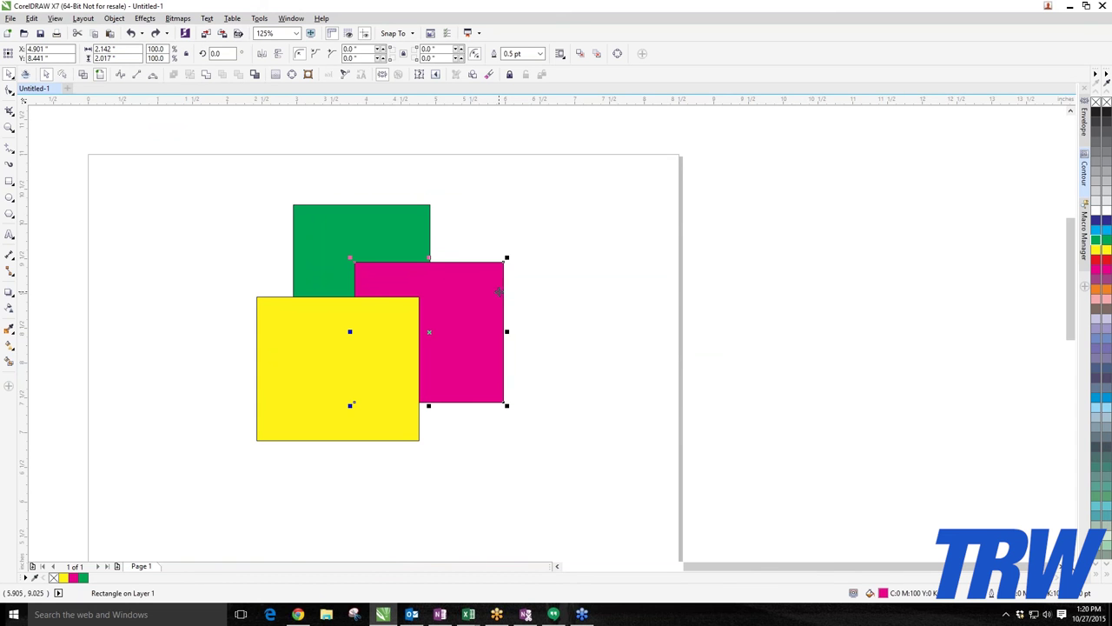
Add the green rectangle to the selection, move both about 2.42 inches right and 0.55 inches up, and undo the move.
left_click(347, 231, "shift")
left_click_drag(357, 240, 553, 241)
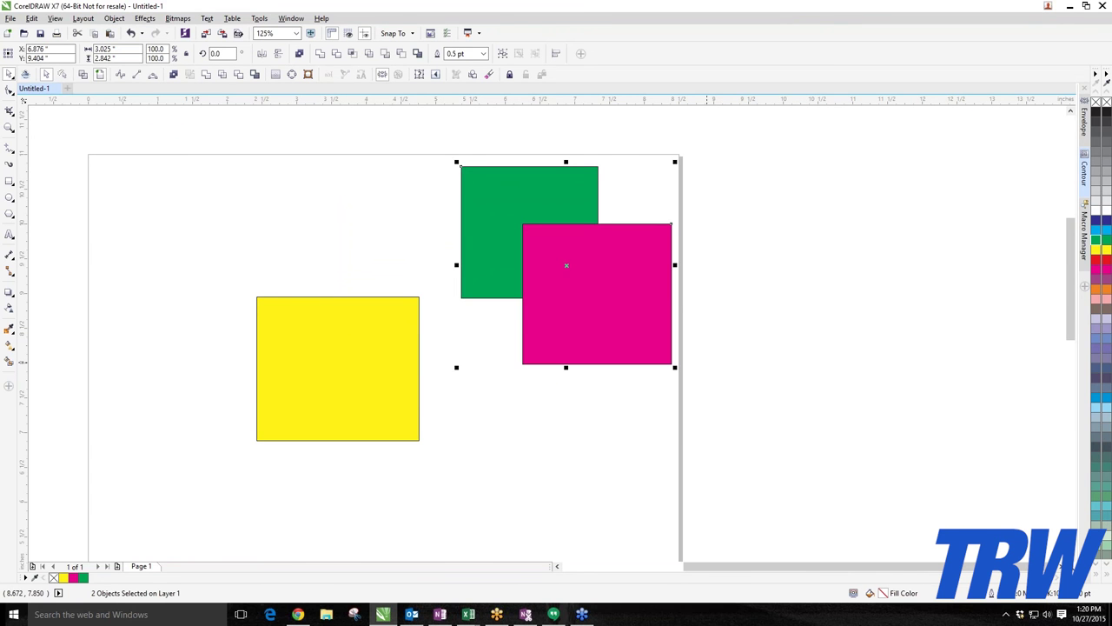
key("ctrl+z")
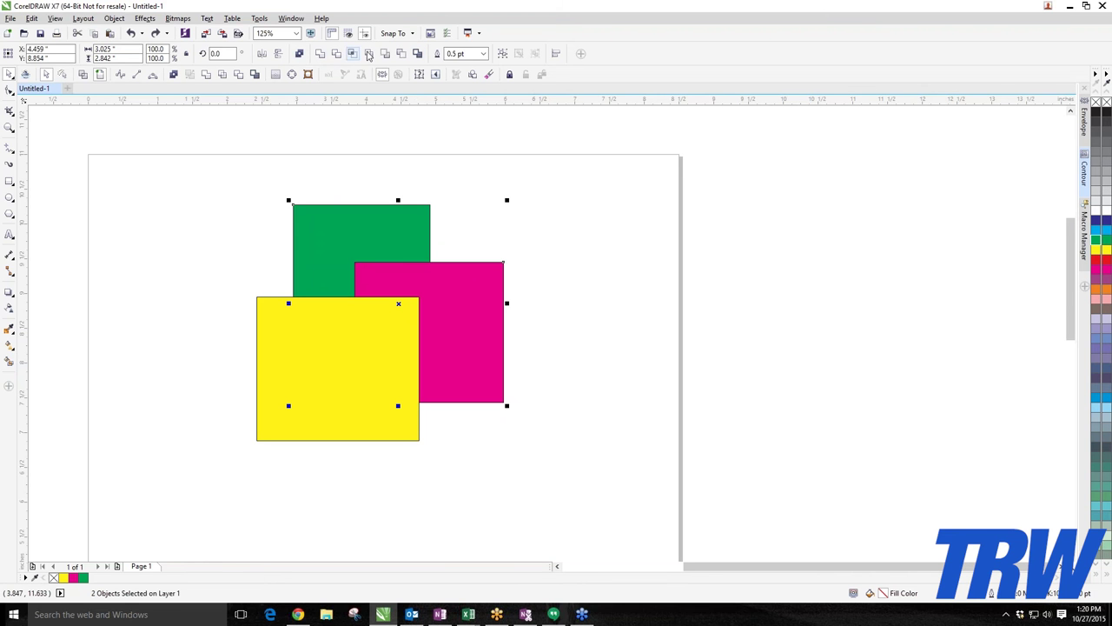
left_click(116, 23)
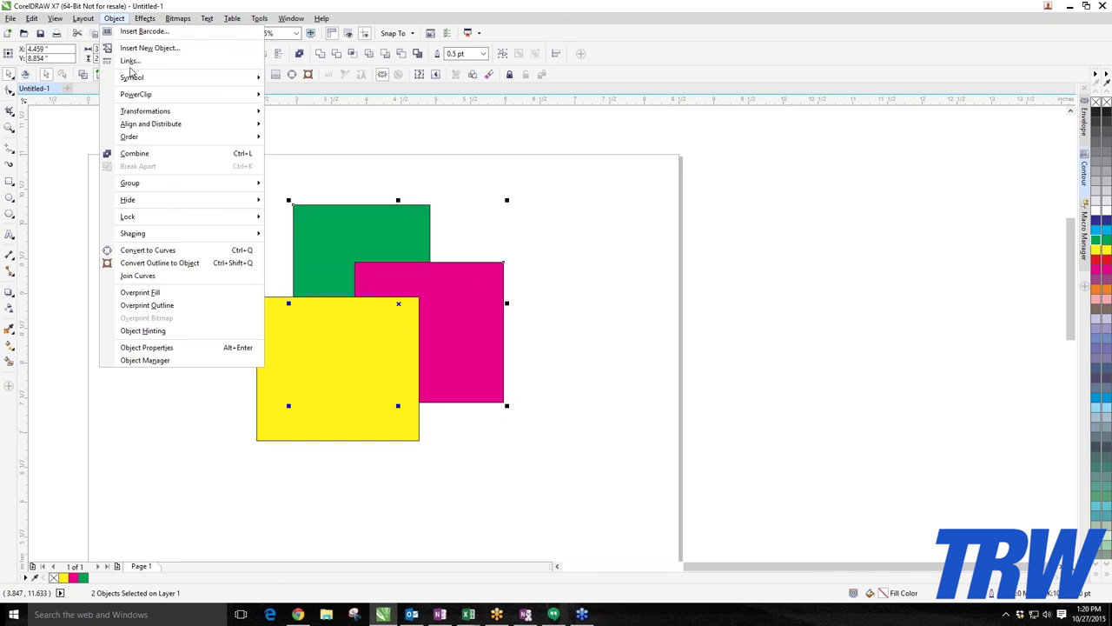
mouse_move(161, 233)
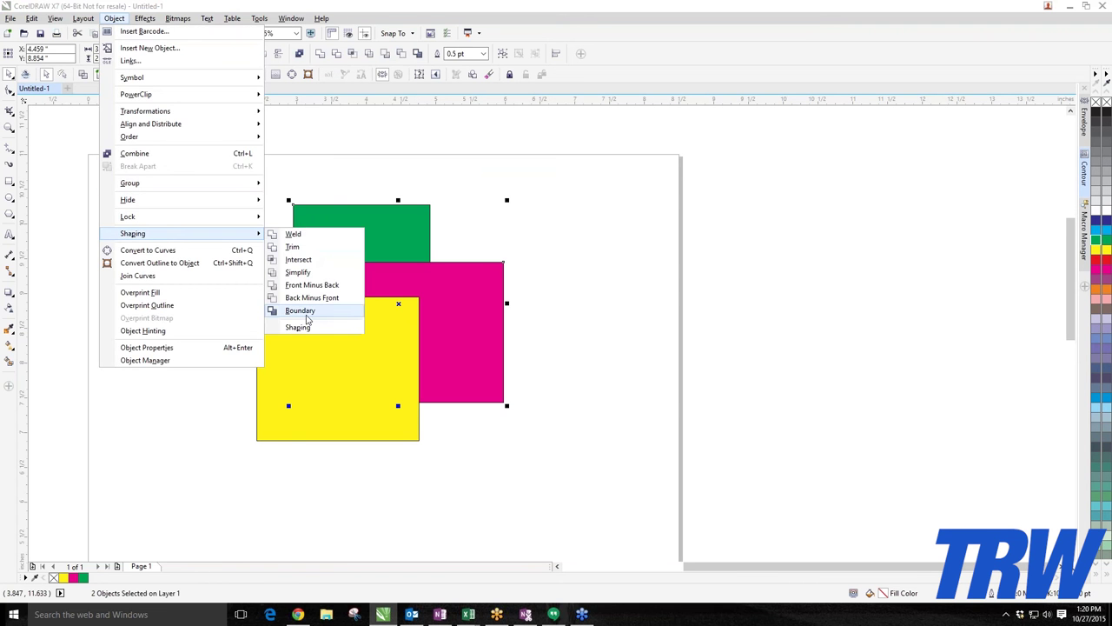
left_click(601, 144)
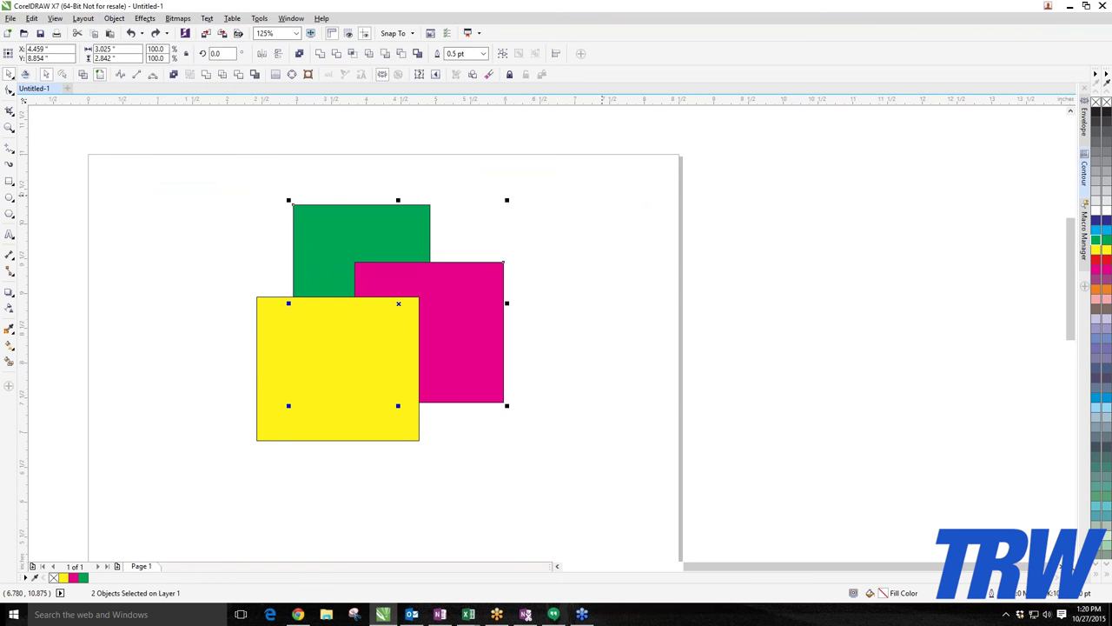
key("Escape")
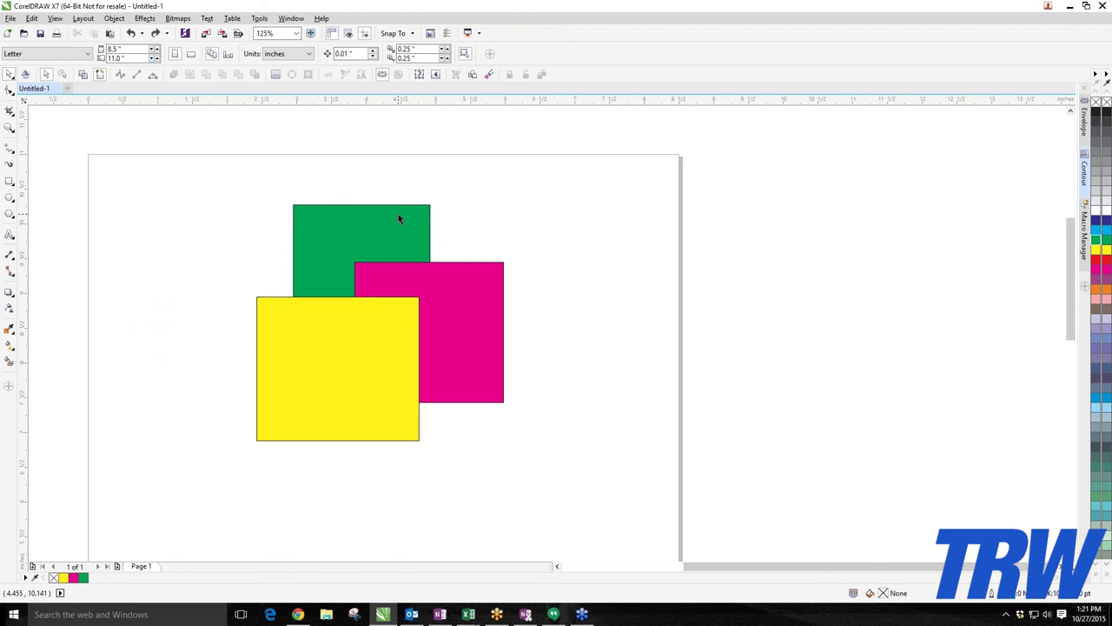
Trim the green rectangle where the magenta rectangle overlaps it, using the Trim shaping command.
left_click(427, 266)
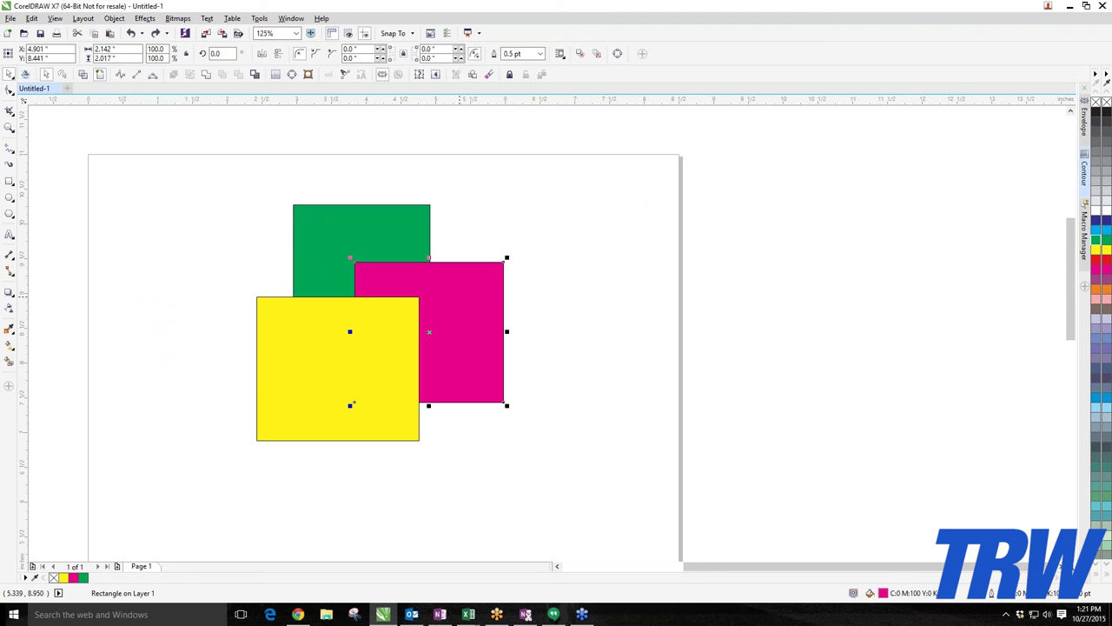
left_click(388, 227, "shift")
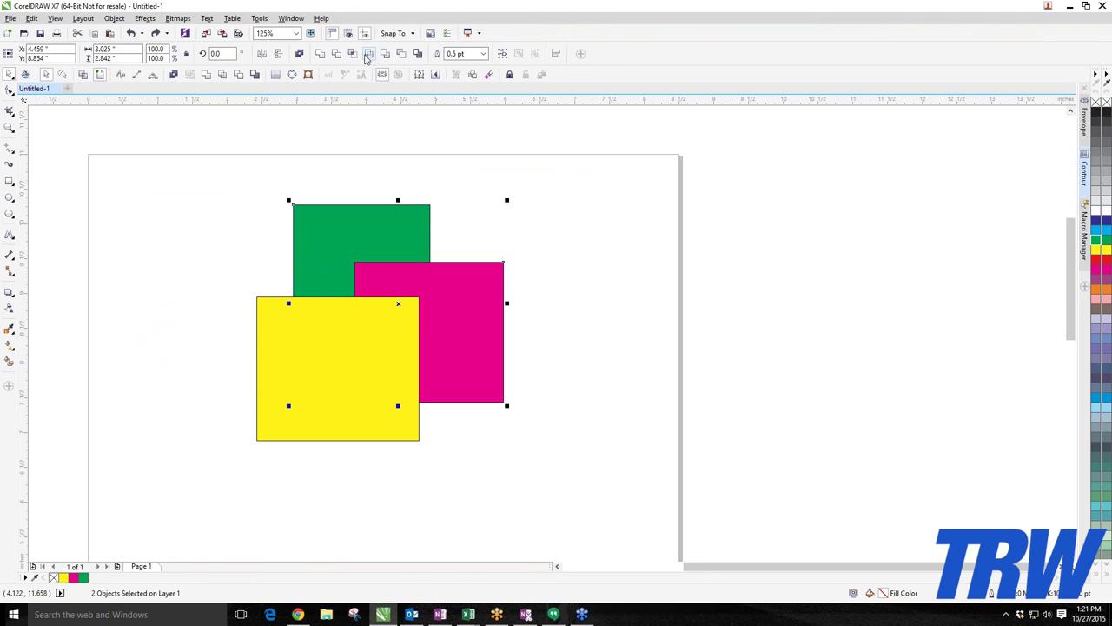
left_click(114, 18)
mouse_move(133, 235)
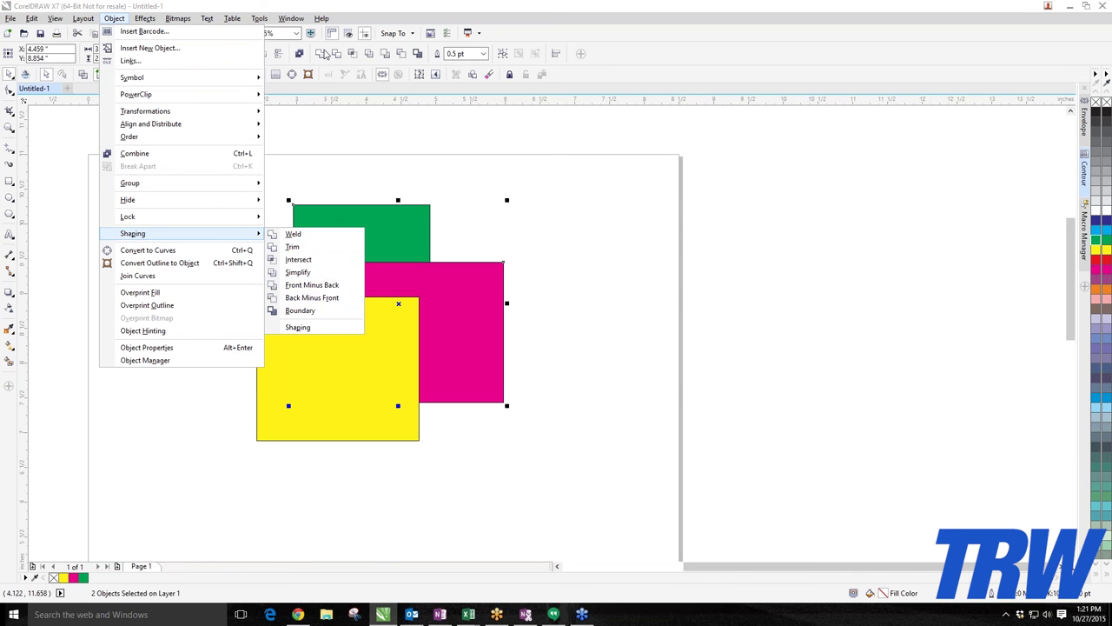
left_click(294, 248)
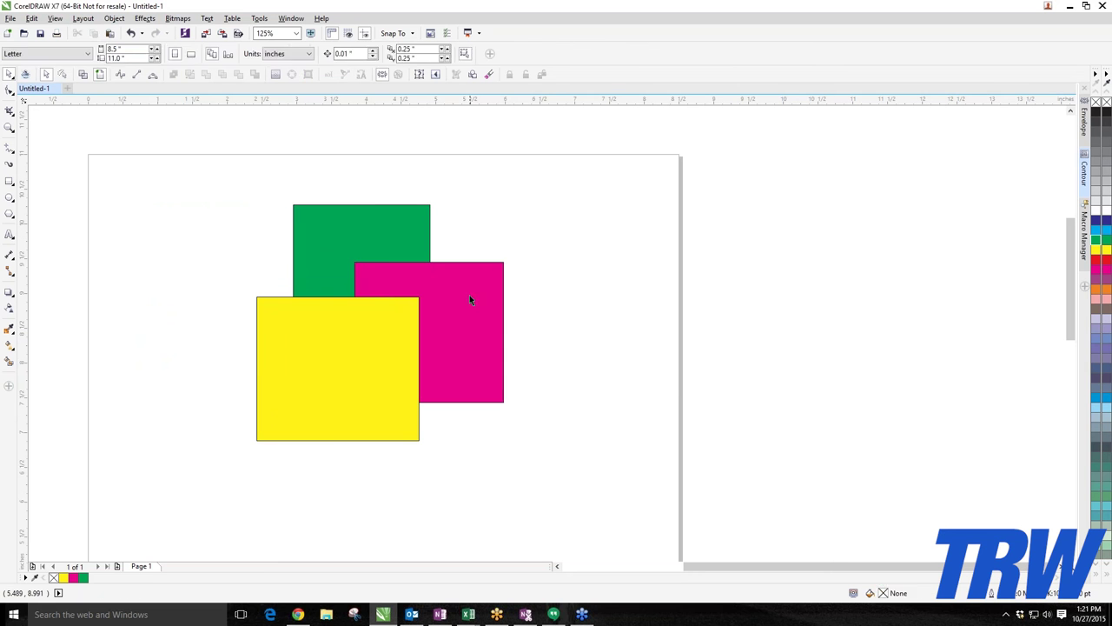
Move the magenta rectangle about 2.61 inches right and the yellow one about 1.42 inches left and 1.28 inches down, and undo both moves.
left_click_drag(469, 295, 651, 277)
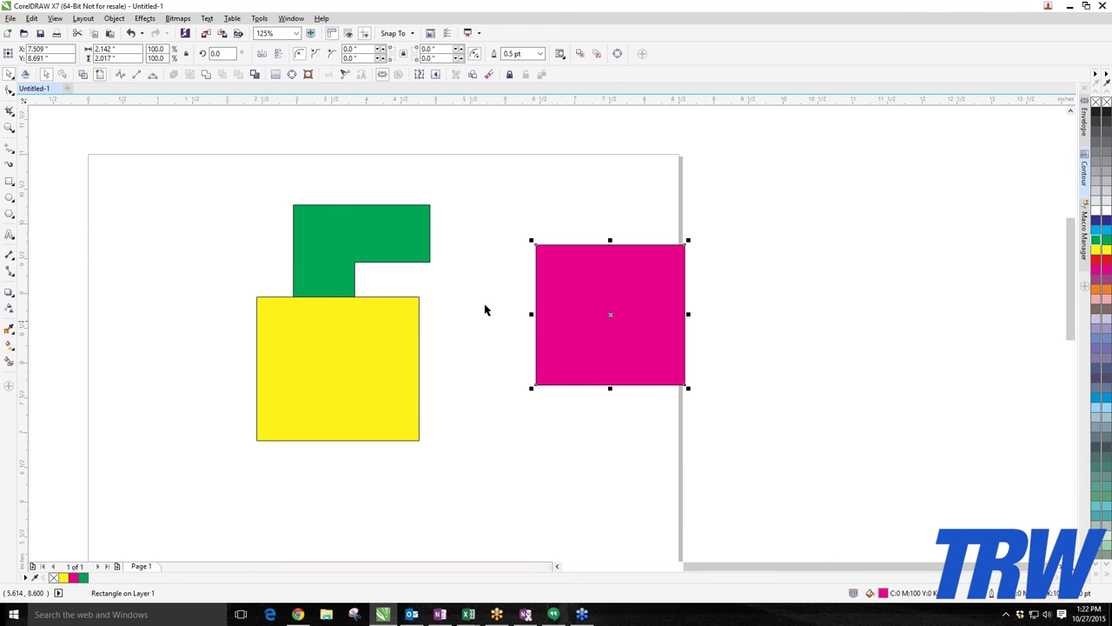
left_click_drag(382, 348, 283, 435)
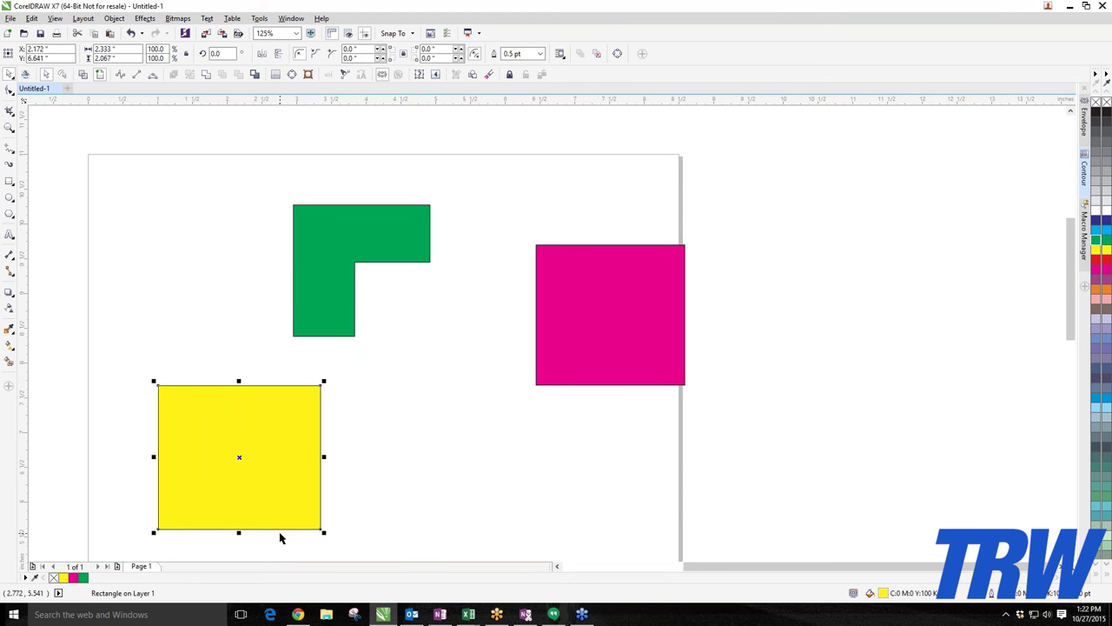
key("ctrl+z")
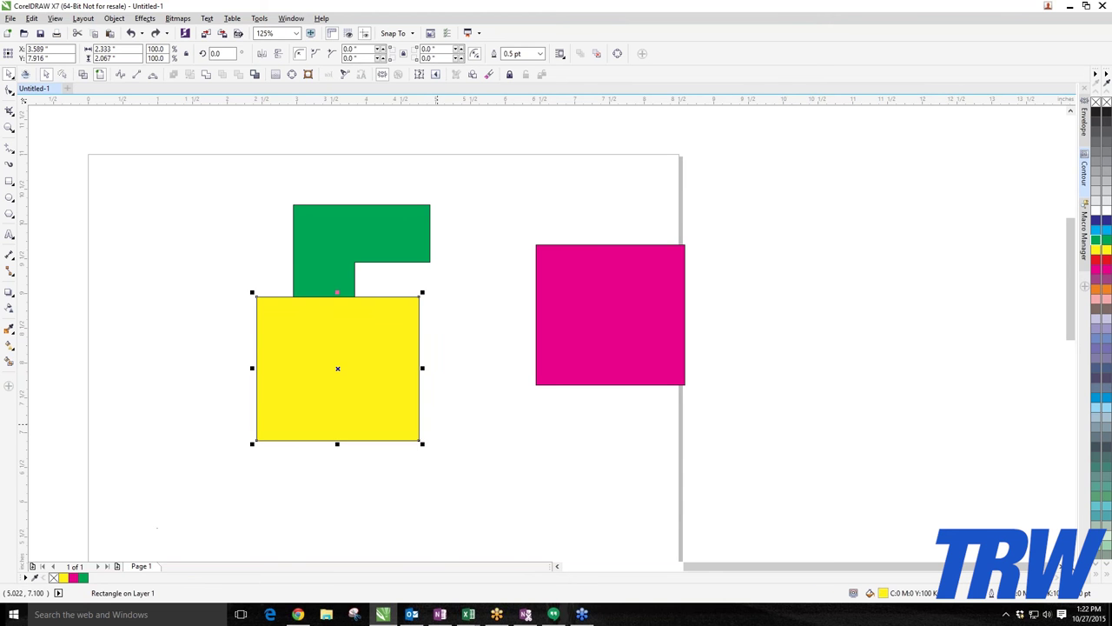
left_click(438, 425)
left_click_drag(626, 246, 445, 262)
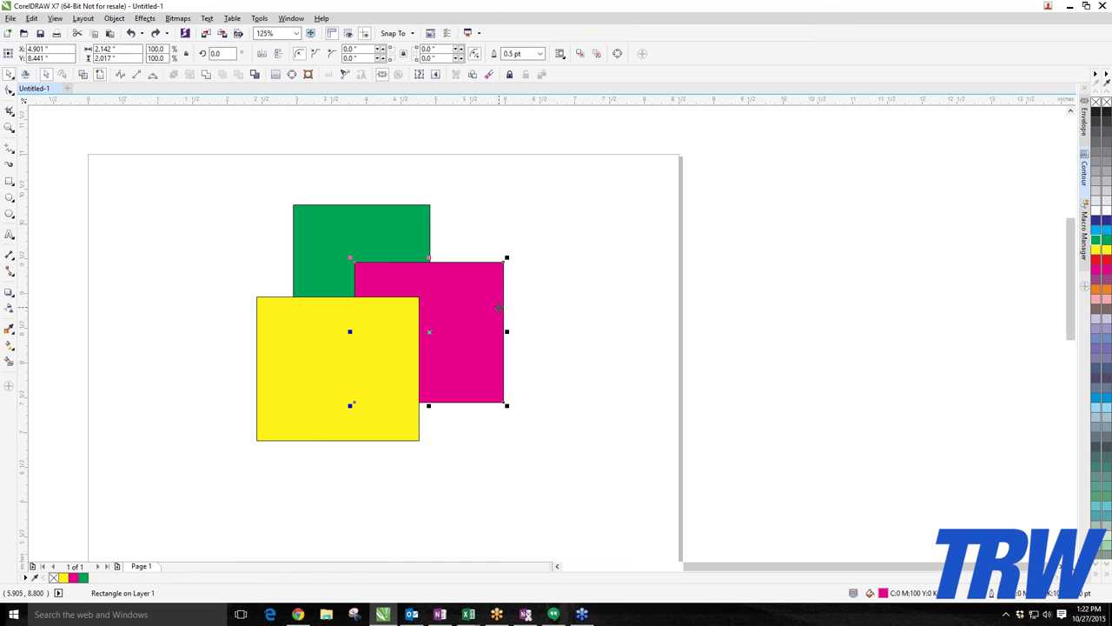
Select the trimmed green shape, examine its nodes with the Shape tool, and return to the Pick tool.
left_click(338, 219)
key("F10")
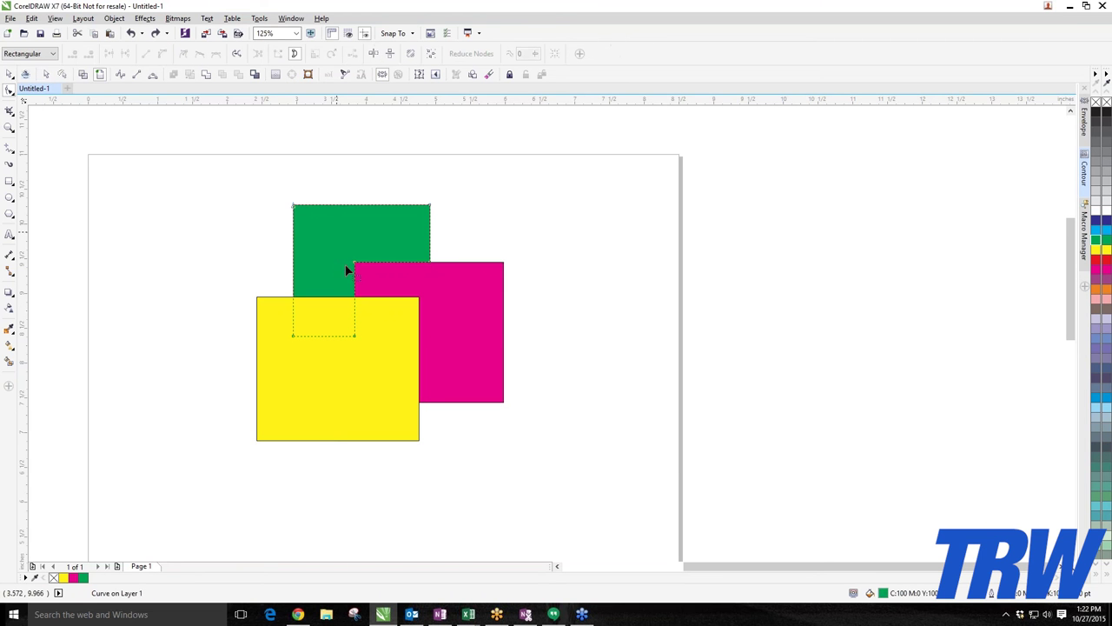
left_click(10, 74)
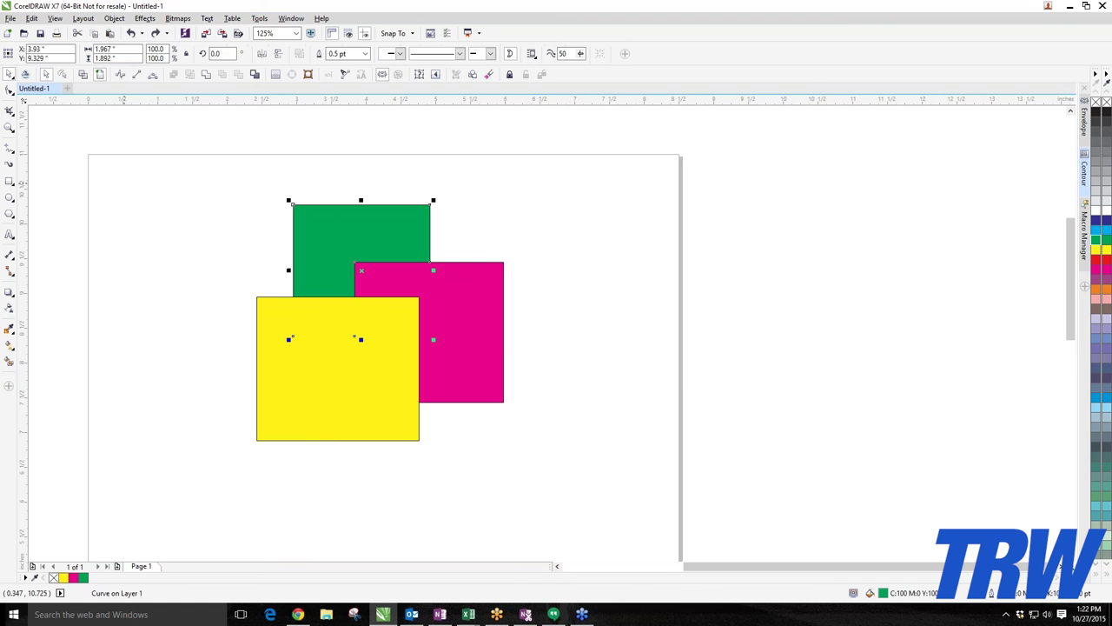
Select the green, magenta and yellow shapes together and delete them.
left_click(223, 216)
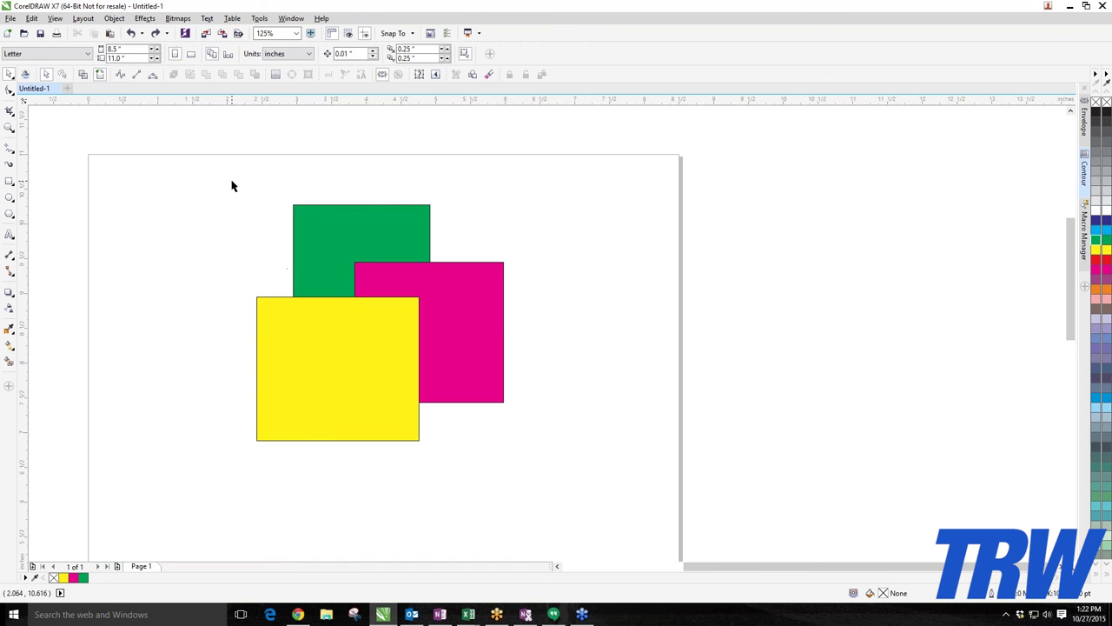
left_click_drag(232, 185, 561, 369)
left_click(375, 400)
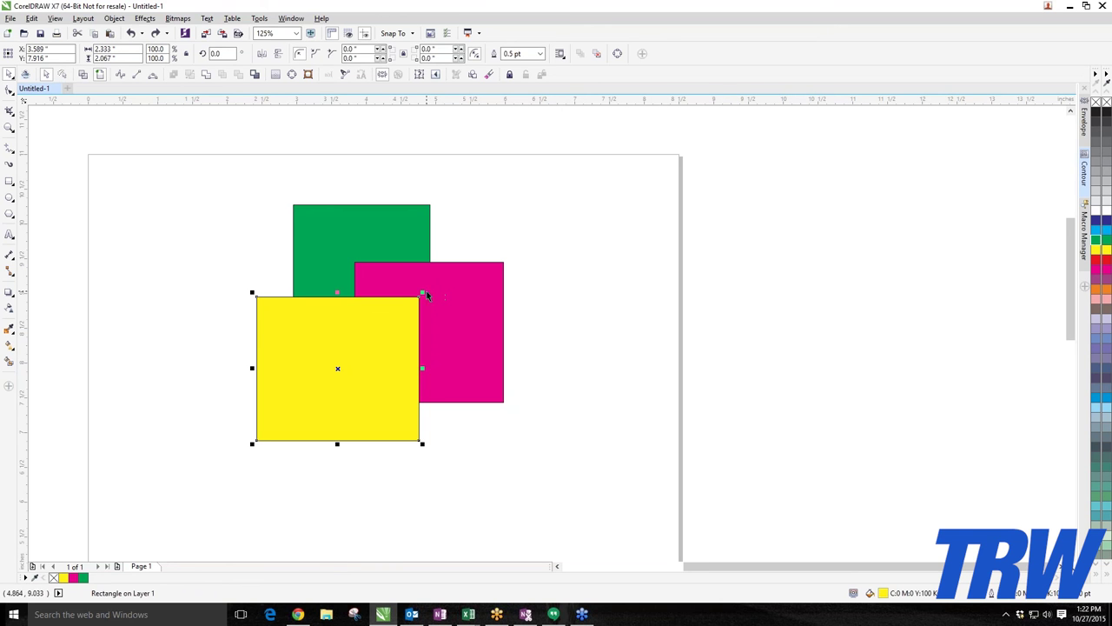
left_click_drag(243, 169, 600, 511)
key("Delete")
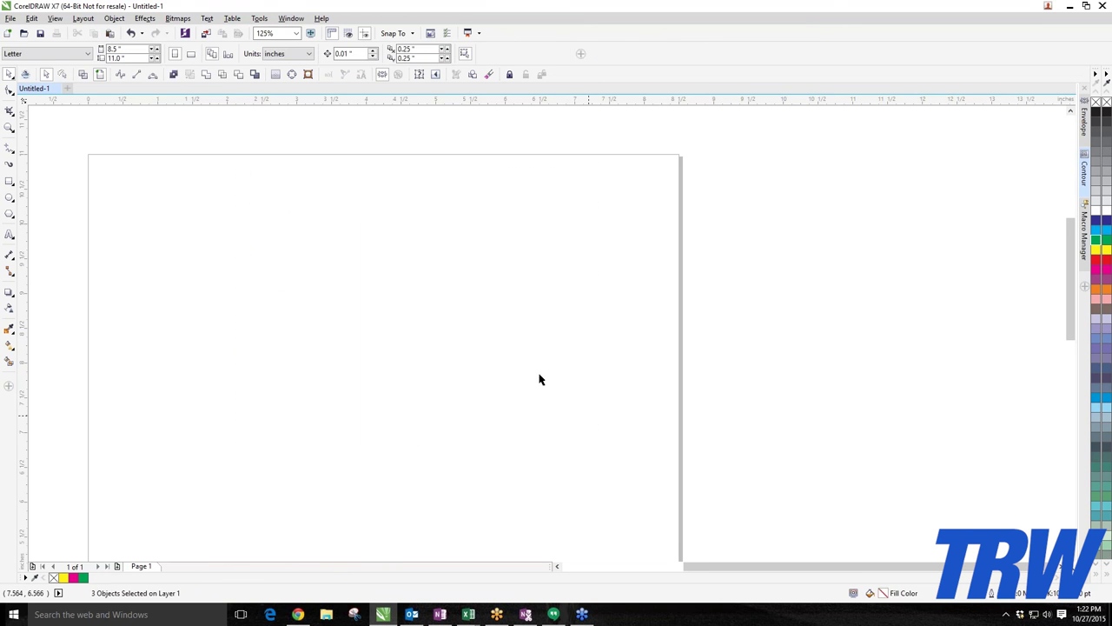
Add the artistic text "Cheer" in Arial at 24 pt in the upper half of the page.
left_click(9, 235)
left_click(258, 275)
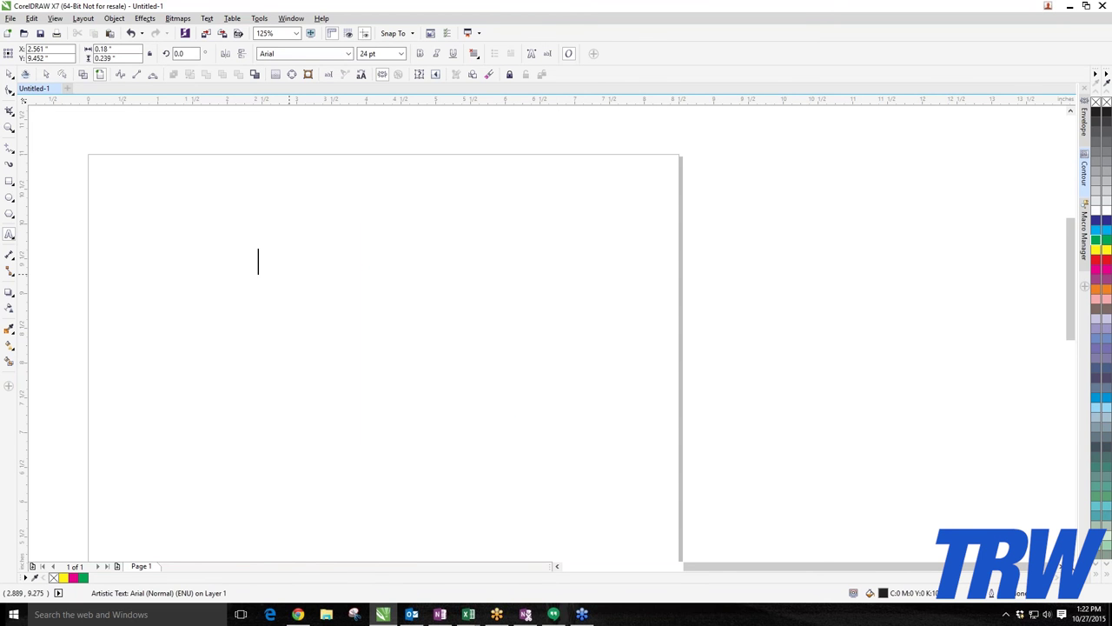
type("Cheer")
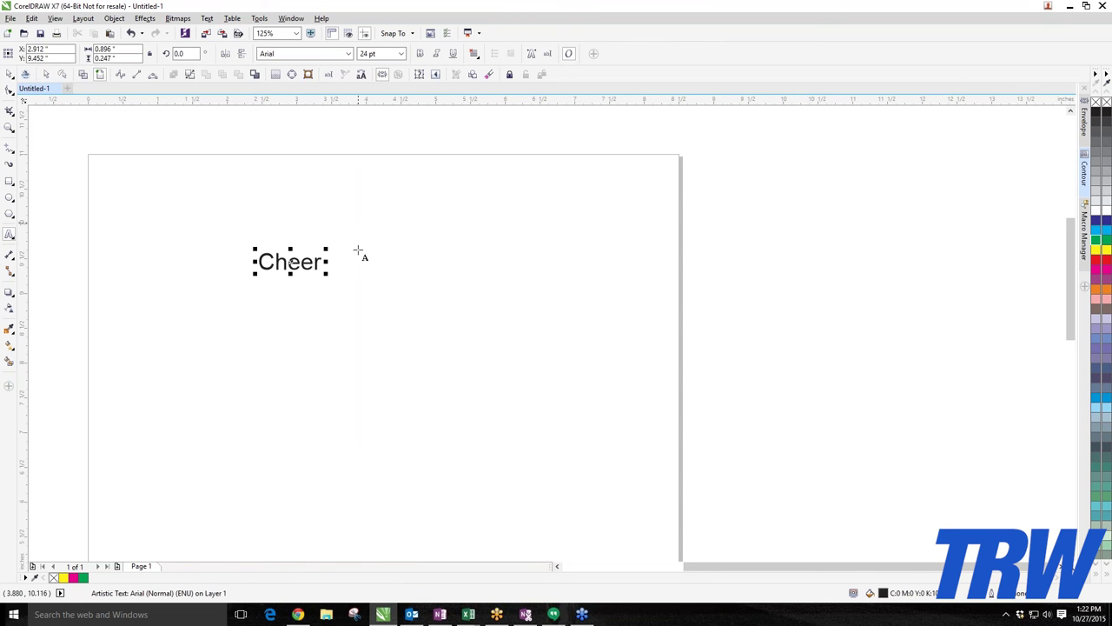
key("Escape")
Enlarge the "Cheer" text to about 4.78 inches wide and move it about 1.25 inches left and 0.19 inches up.
left_click_drag(321, 273, 596, 365)
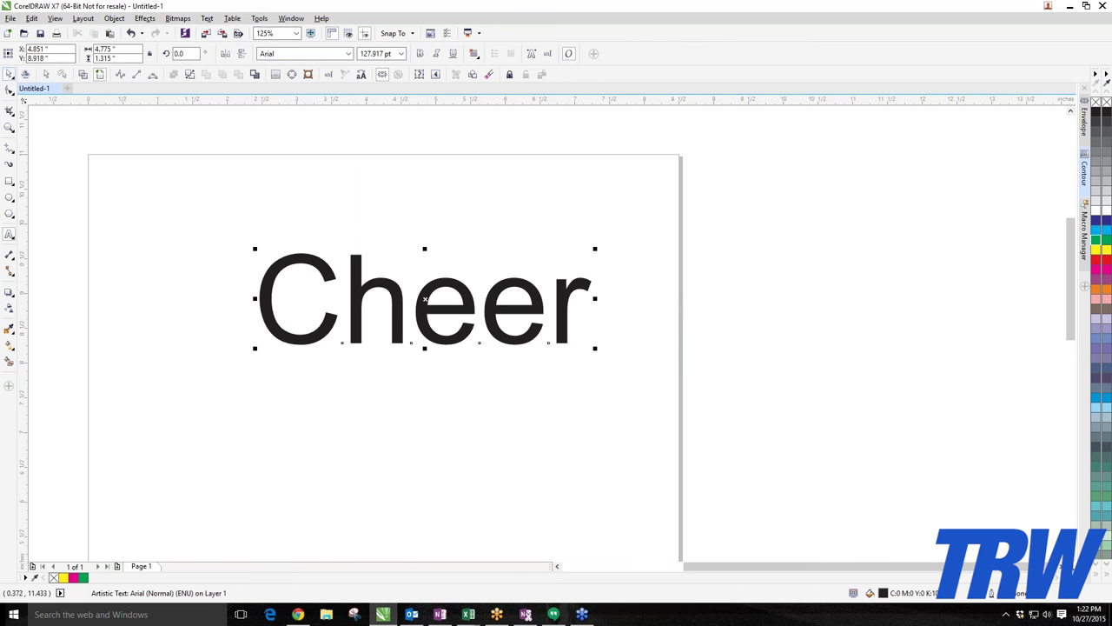
left_click(9, 75)
left_click_drag(425, 251, 336, 236)
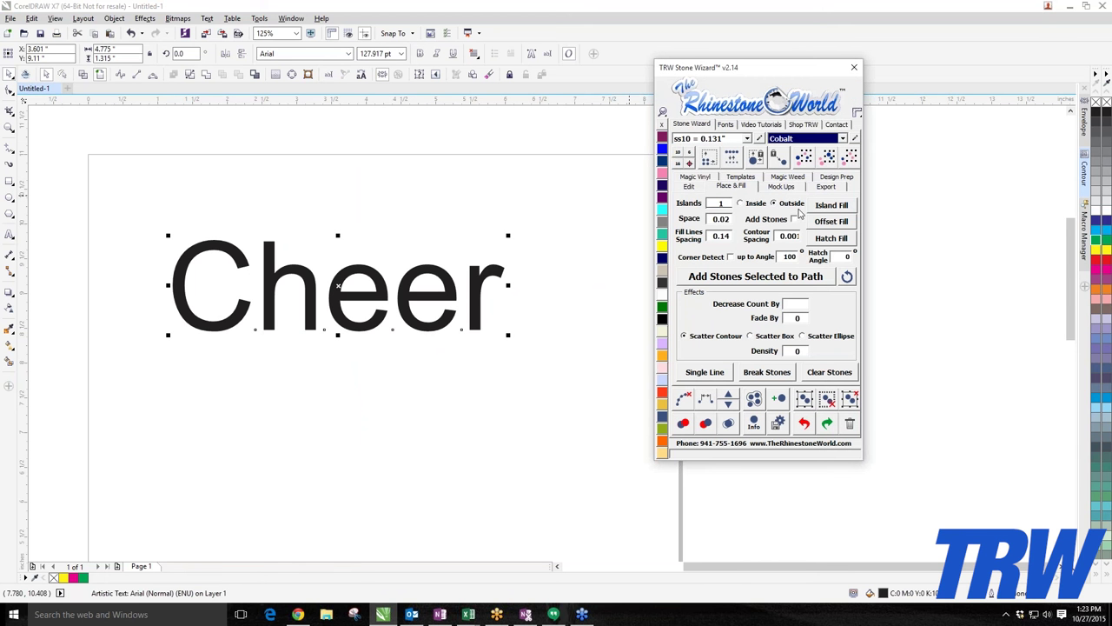
Create one outside Island Fill contour around the text with TRW Stone Wizard, using a contour spacing of 0.07, and close the wizard.
double_click(793, 235)
type("0.07")
left_click(830, 205)
left_click(855, 67)
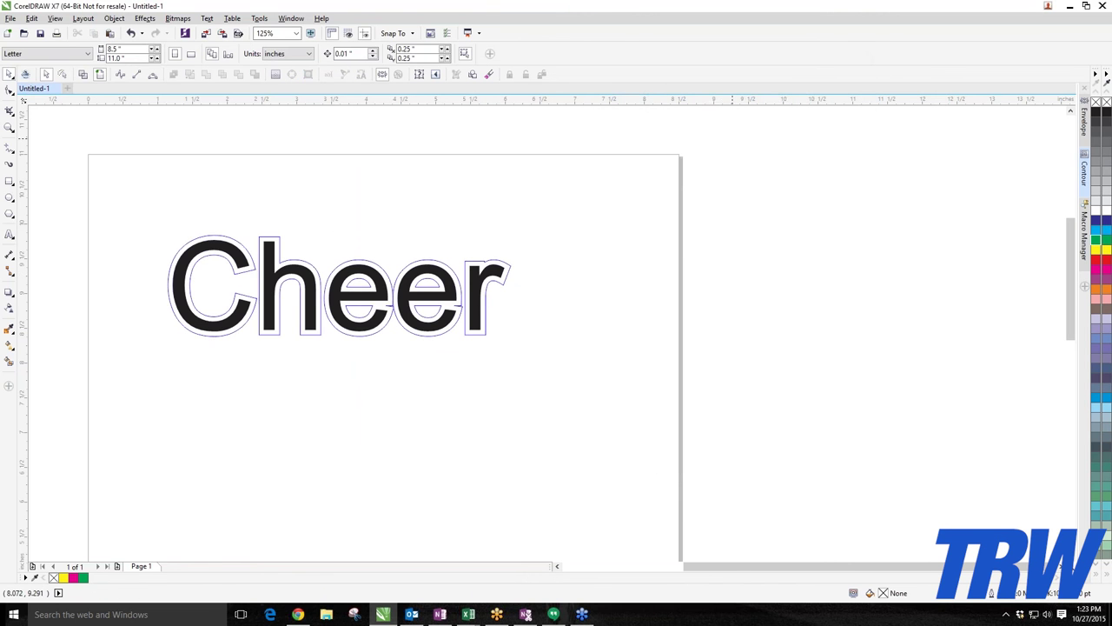
Fill the contour around the "Cheer" text with magenta and remove its outline.
scroll(436, 282, "up", 3)
left_click(488, 296)
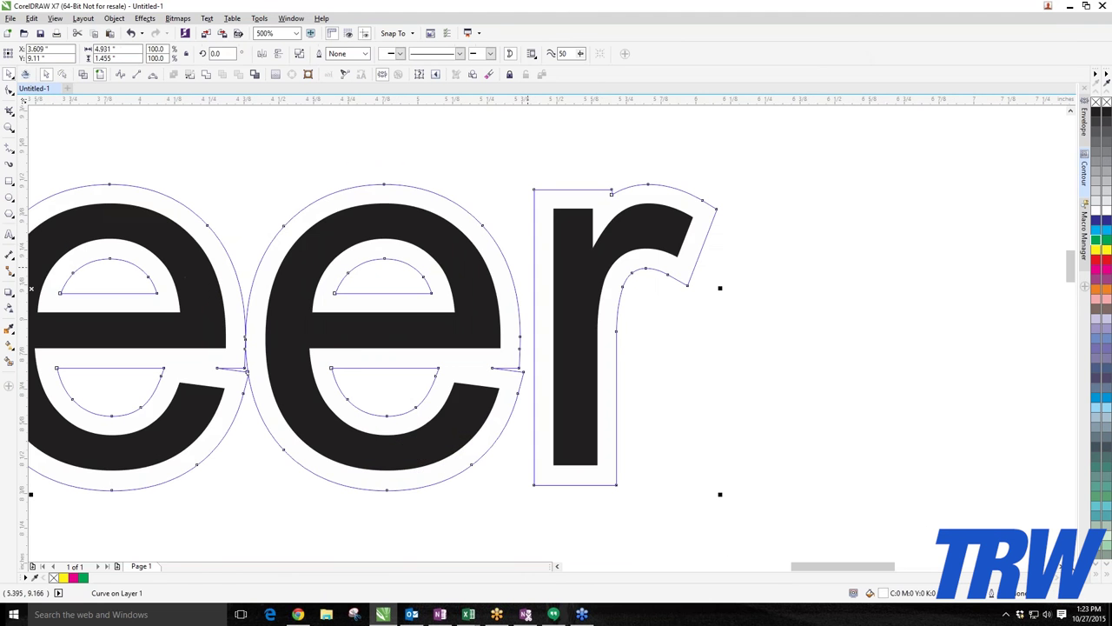
left_click(1097, 271)
left_click(720, 249)
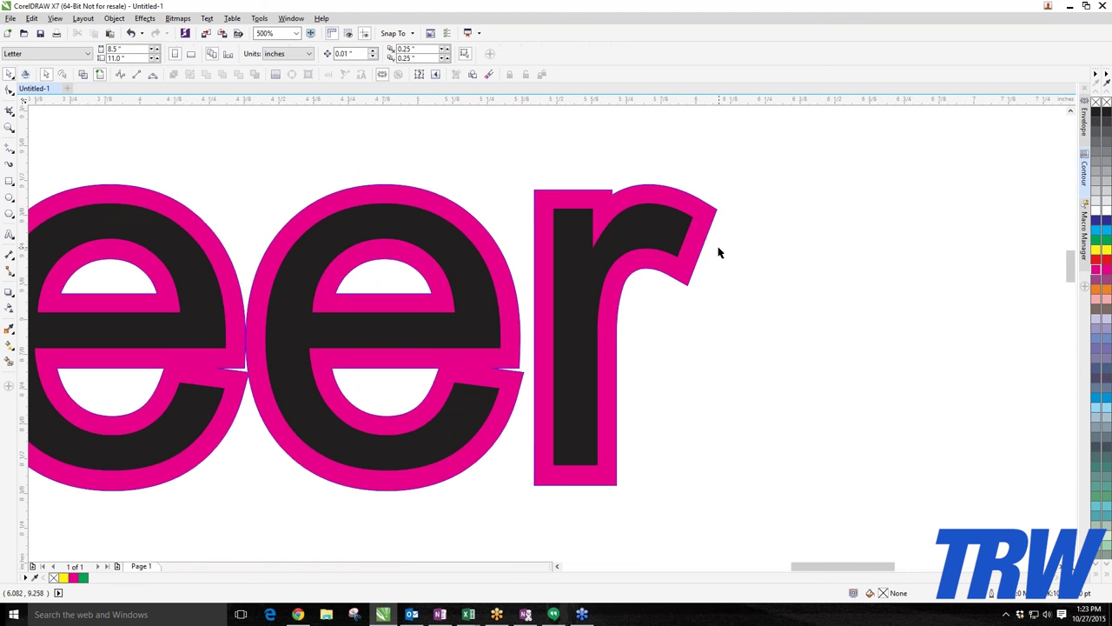
left_click(705, 235)
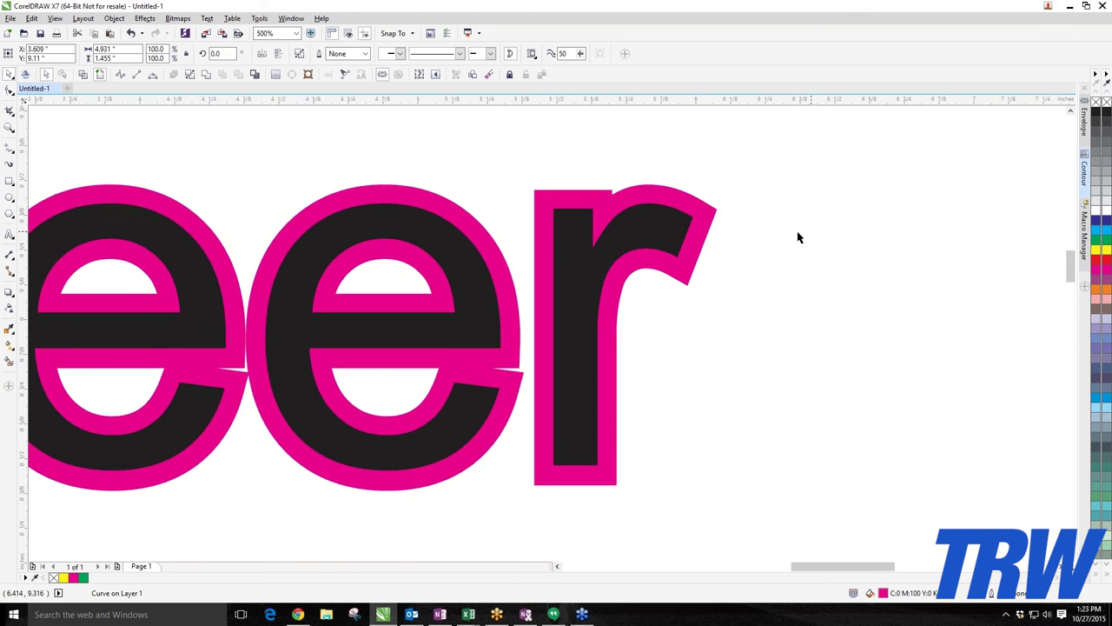
left_click(797, 236)
scroll(434, 261, "down", 3)
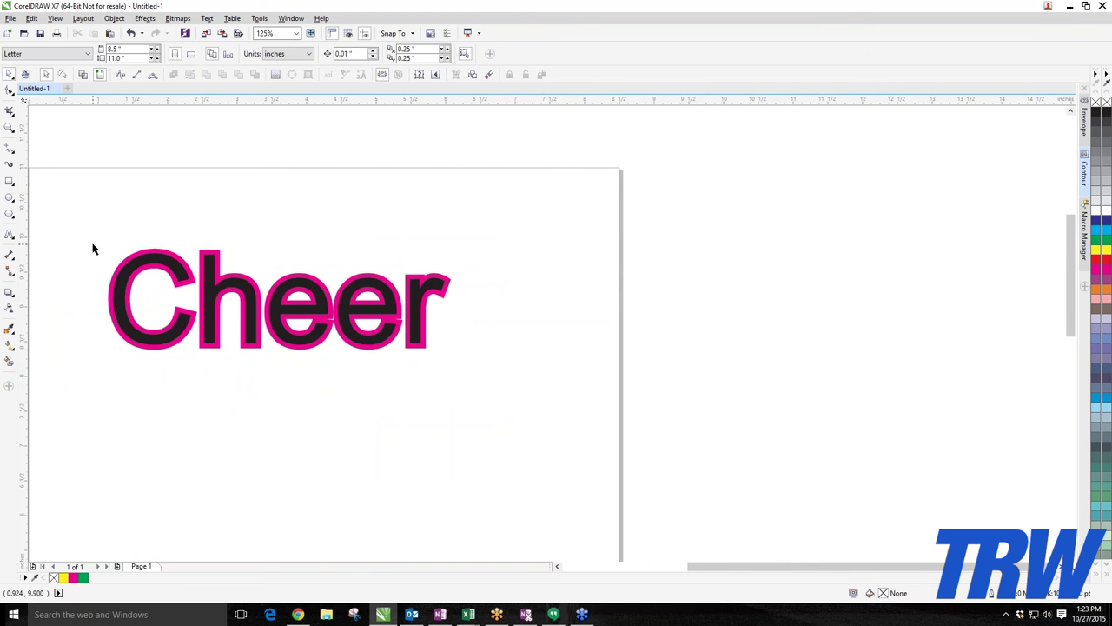
Move the black text about 0.61 inches down and the magenta contour about 0.57 inches up, and undo both moves.
scroll(93, 247, "up", 2)
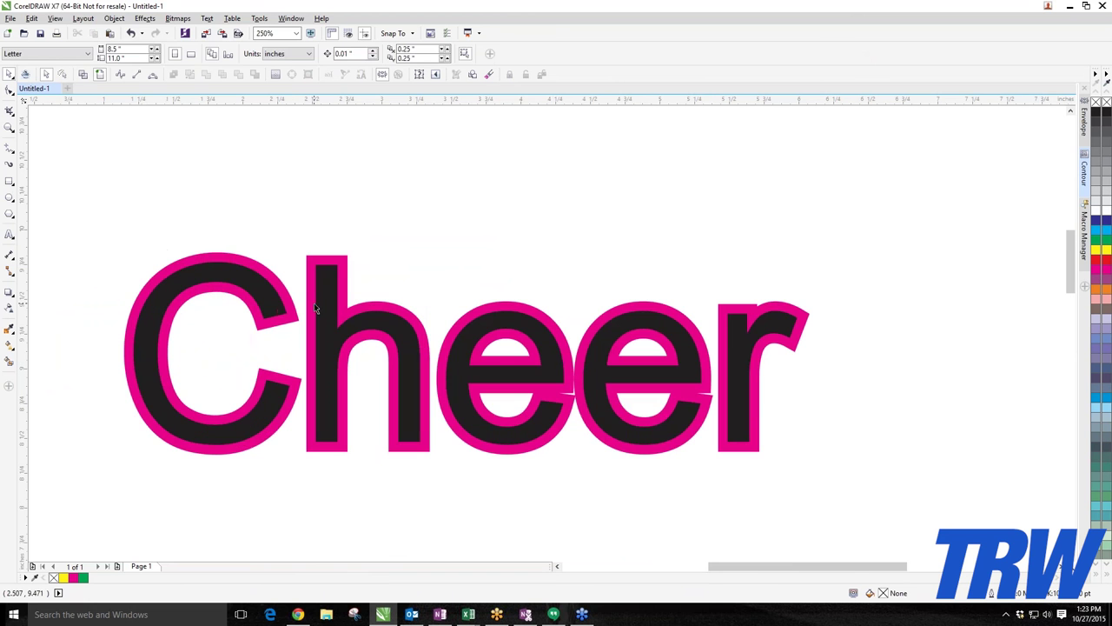
left_click(319, 292)
left_click_drag(319, 292, 319, 372)
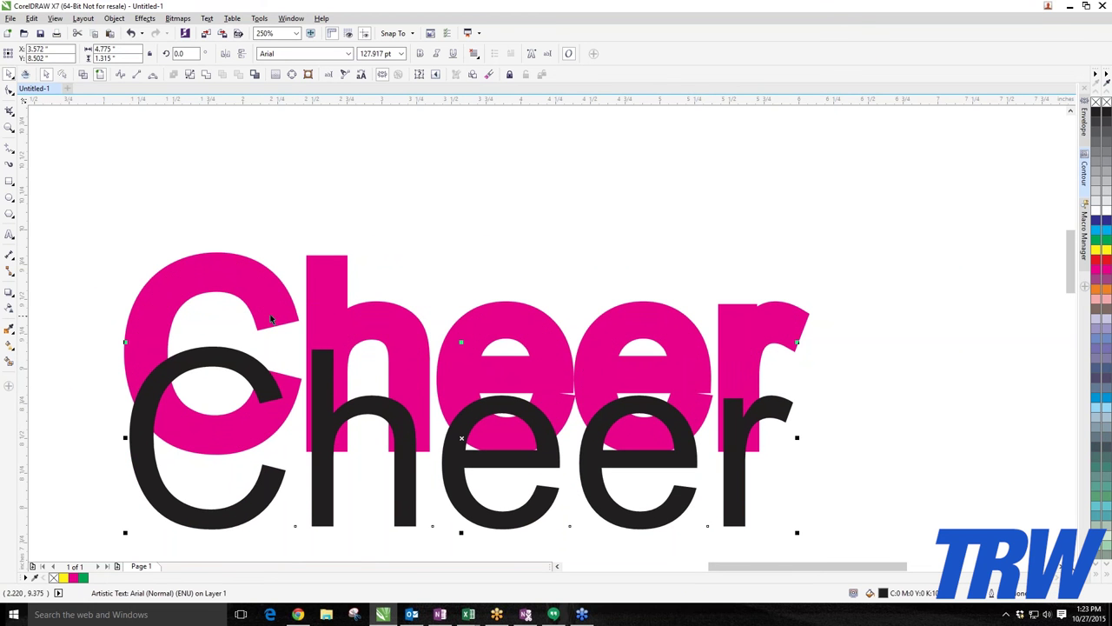
left_click_drag(347, 294, 355, 212)
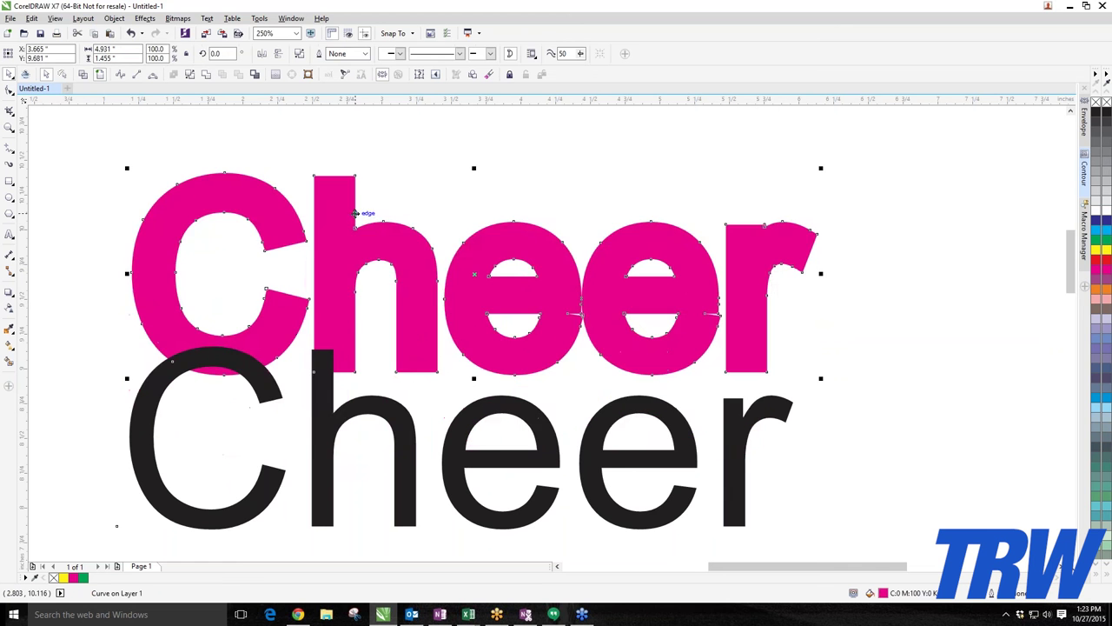
key("ctrl+z")
key("ctrl+z")
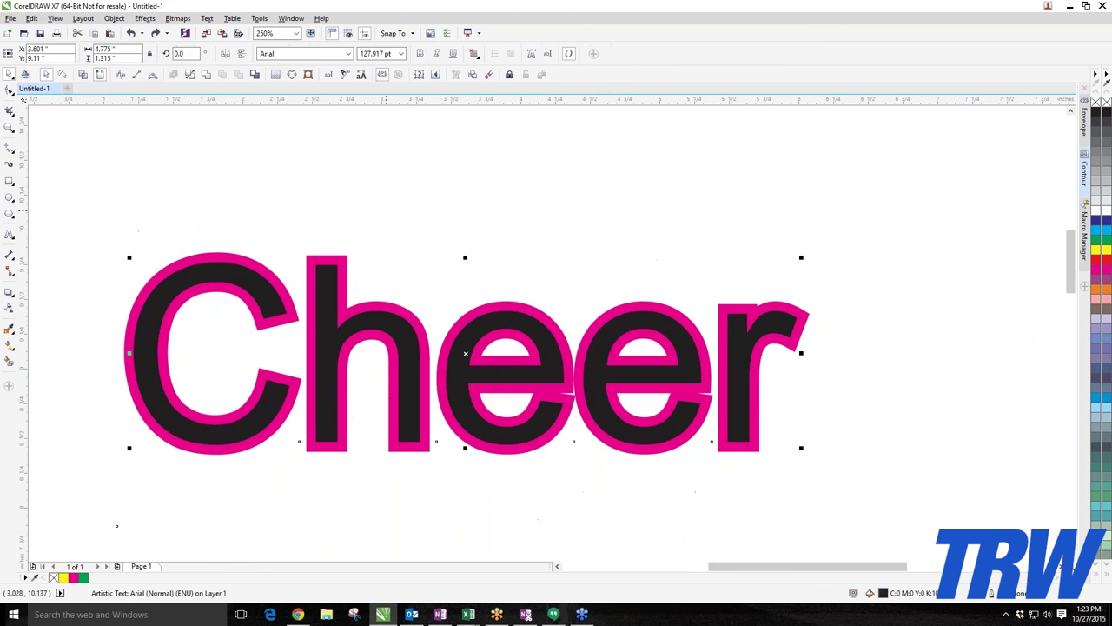
key("Escape")
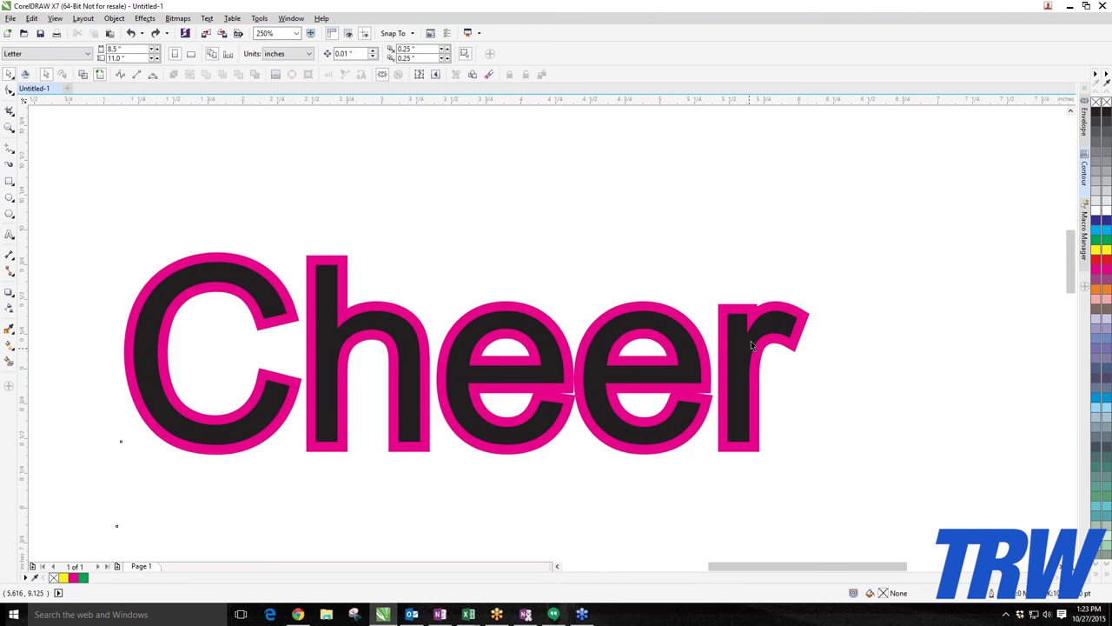
Move the black text about 0.11 inches right and 0.63 inches up off the magenta contour, and undo the move.
scroll(298, 290, "up", 2)
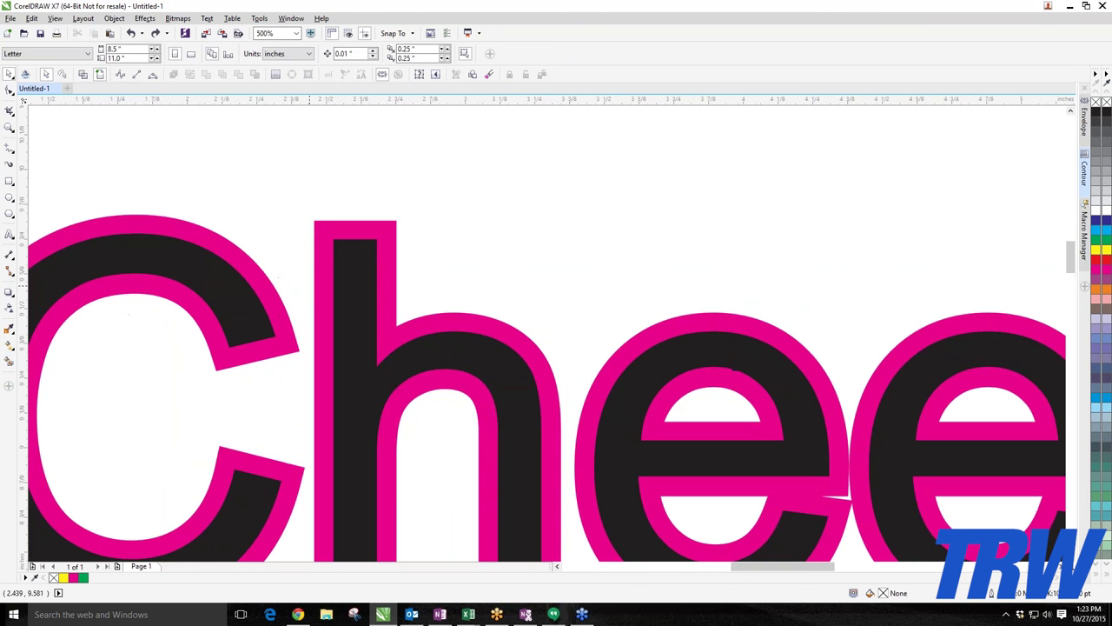
left_click(362, 269)
scroll(631, 229, "down", 2)
left_click_drag(609, 347, 609, 269)
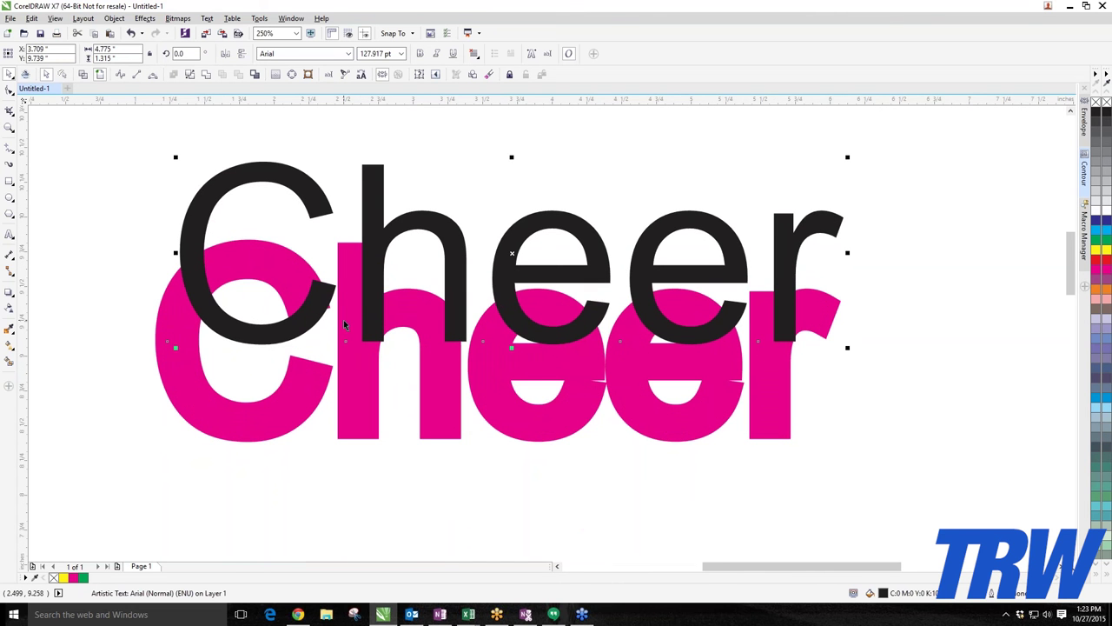
key("ctrl+z")
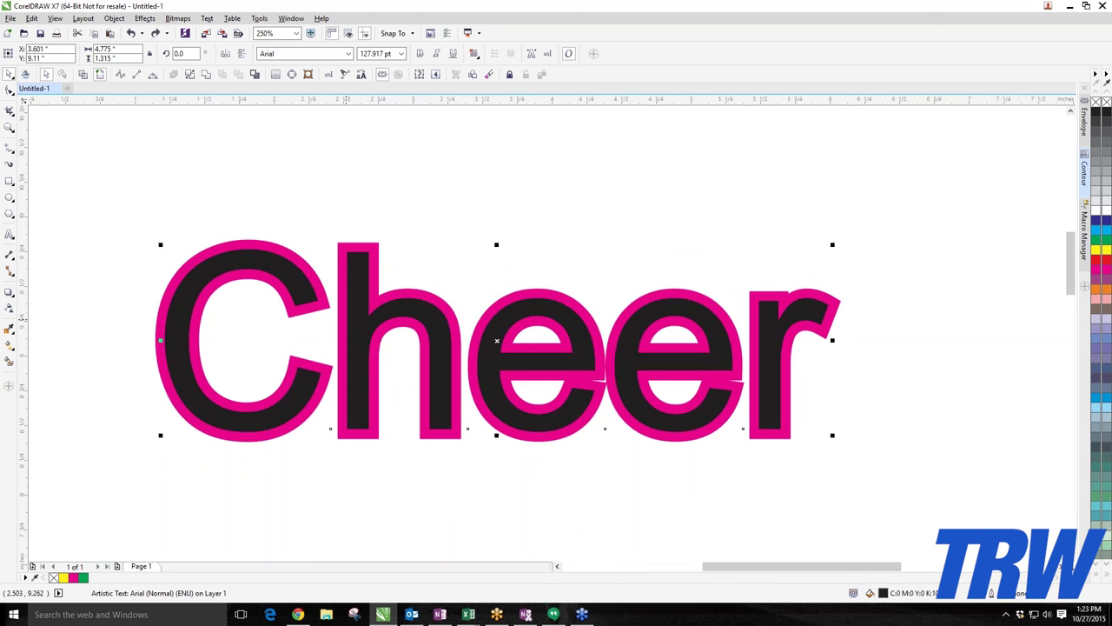
Move the black text and magenta contour together about 0.15 inches left and 0.22 inches up, and apply the Simplify shaping command to them.
left_click(433, 321)
left_click_drag(99, 203, 892, 514)
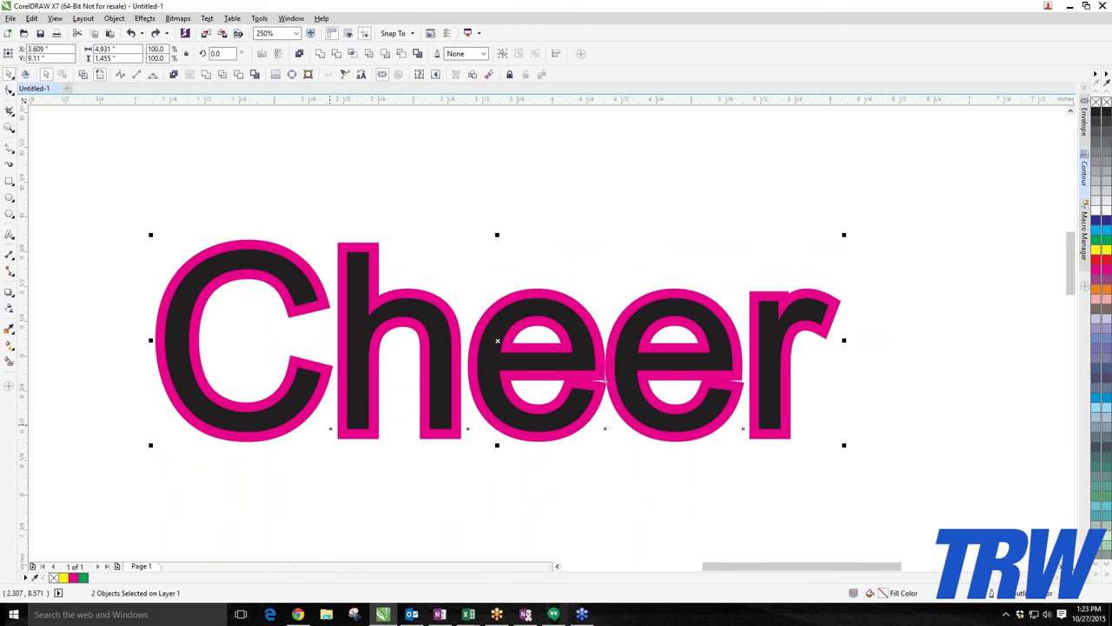
left_click_drag(565, 386, 584, 350)
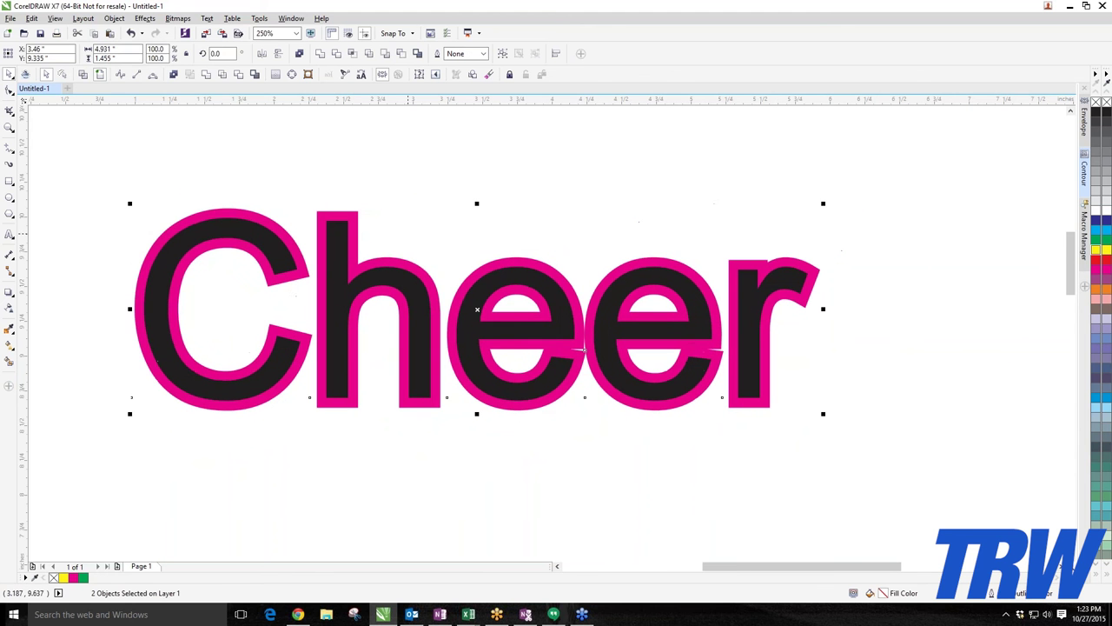
left_click(111, 20)
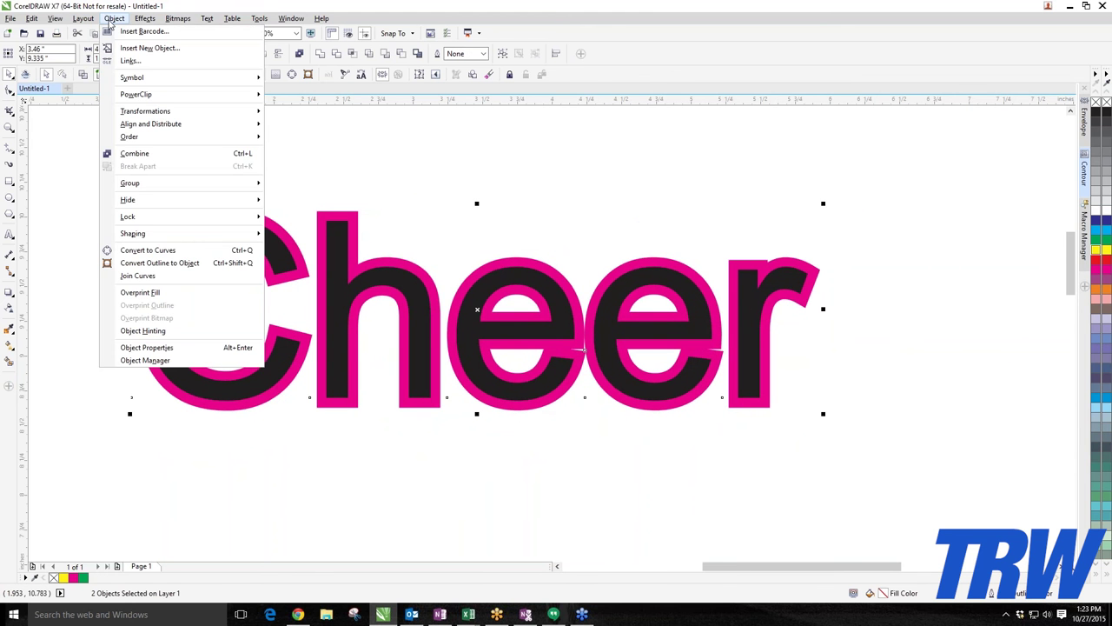
mouse_move(156, 233)
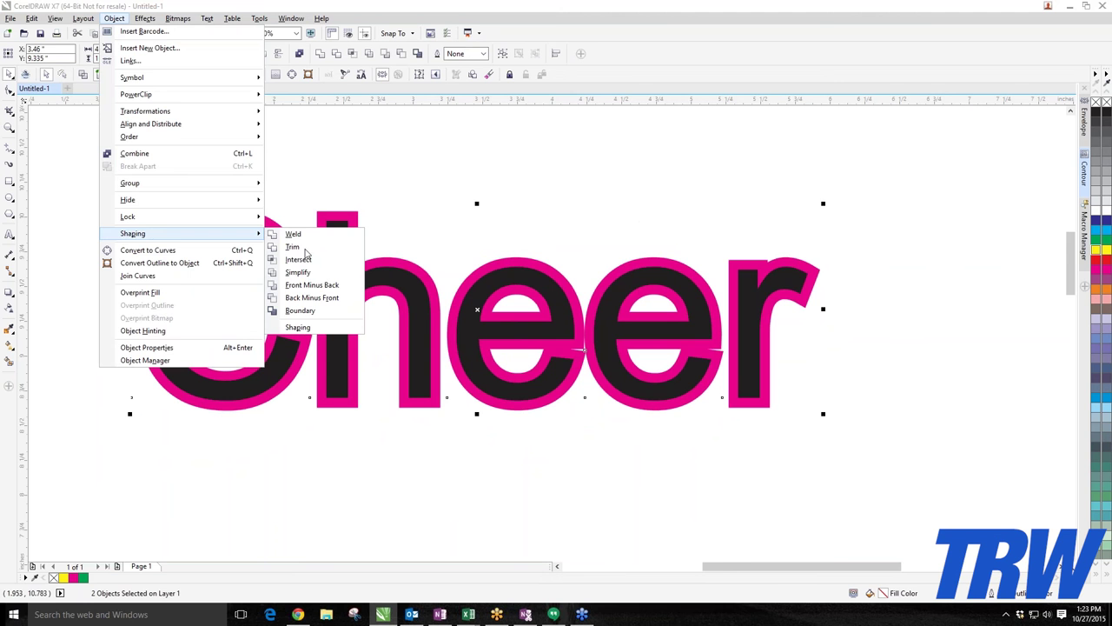
left_click(318, 275)
key("Escape")
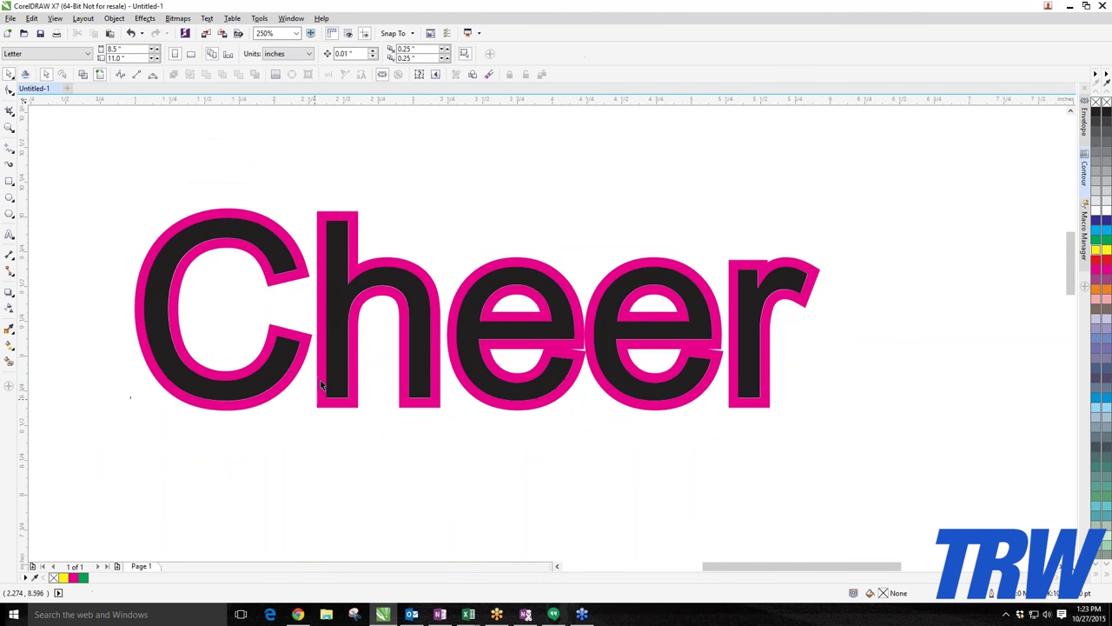
Move the black "Cheer" text down out of the magenta lettering and delete it.
scroll(317, 251, "down", 2)
left_click_drag(325, 259, 313, 408)
key("Delete")
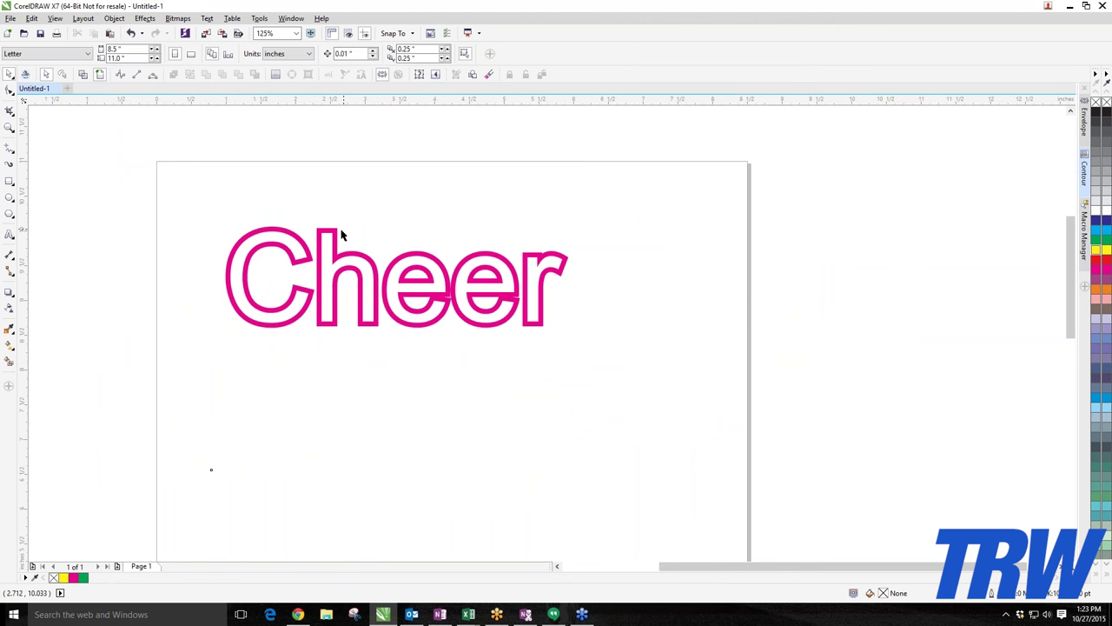
Draw a rectangle about 6.28 by 2.94 inches around the magenta lettering and fill it with black.
scroll(203, 224, "up", 1)
left_click(10, 181)
scroll(132, 222, "down", 1)
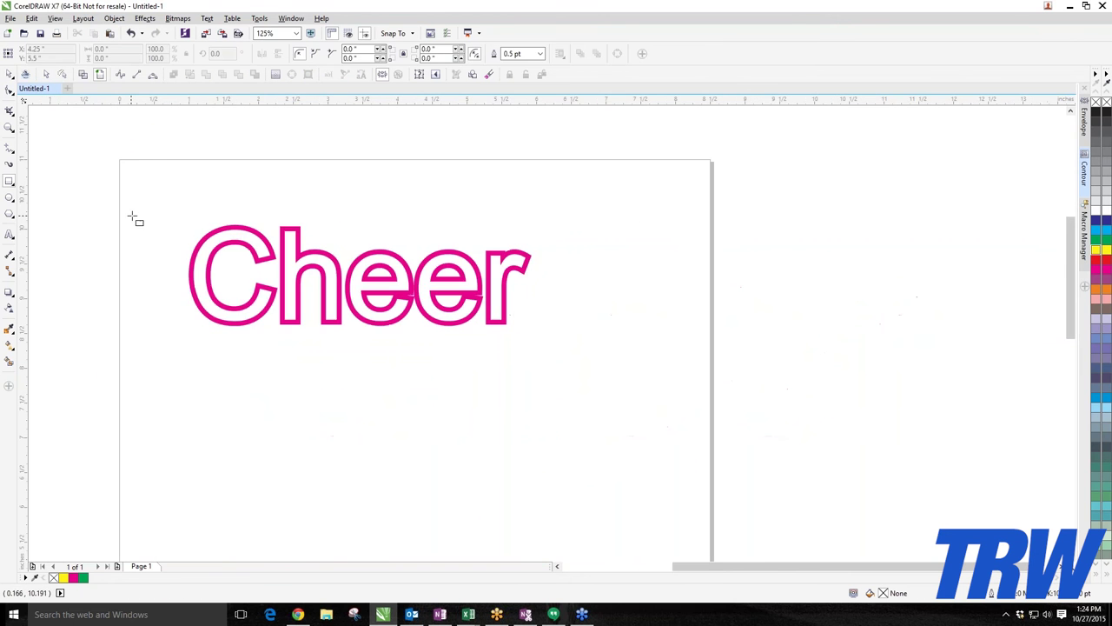
left_click_drag(147, 184, 197, 242)
left_click_drag(276, 311, 584, 389)
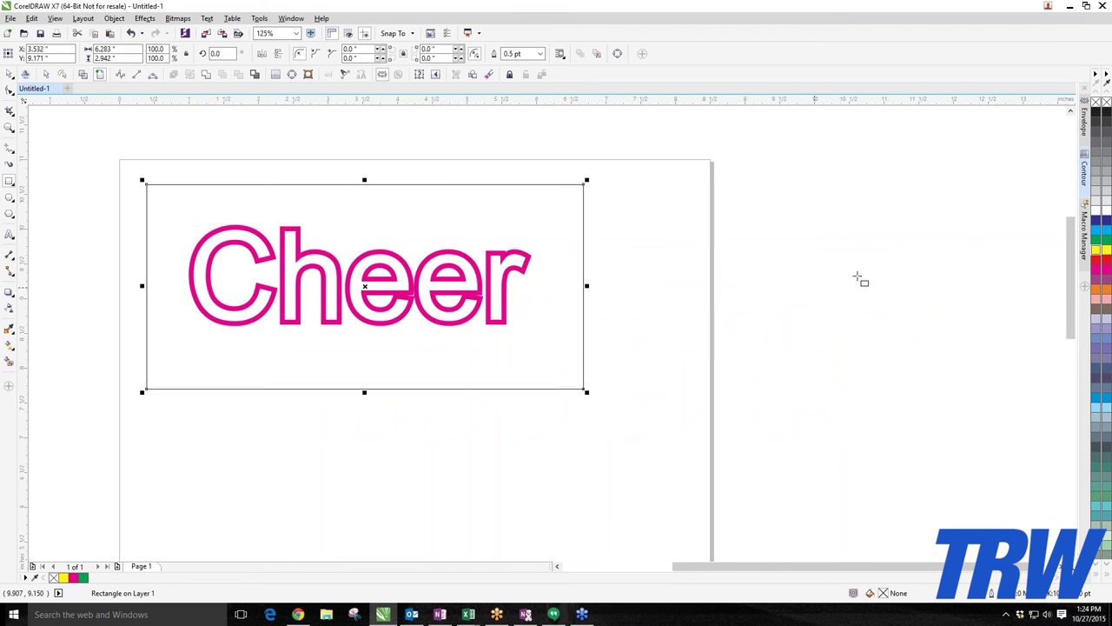
left_click(1097, 115)
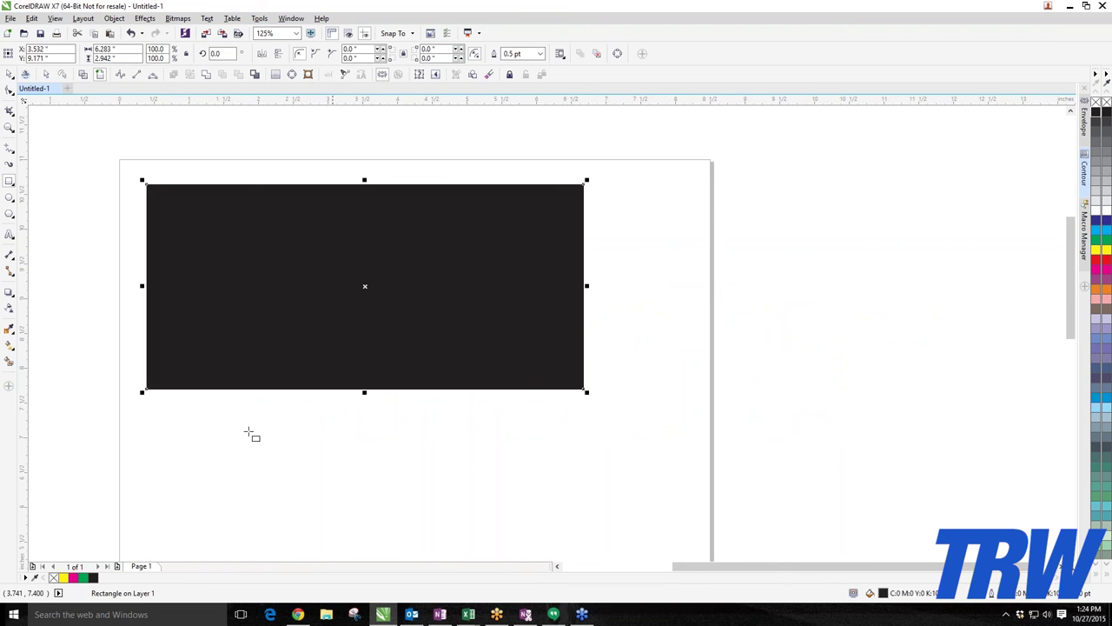
Send the black rectangle behind the magenta lettering and deselect it.
key("space")
left_click(114, 18)
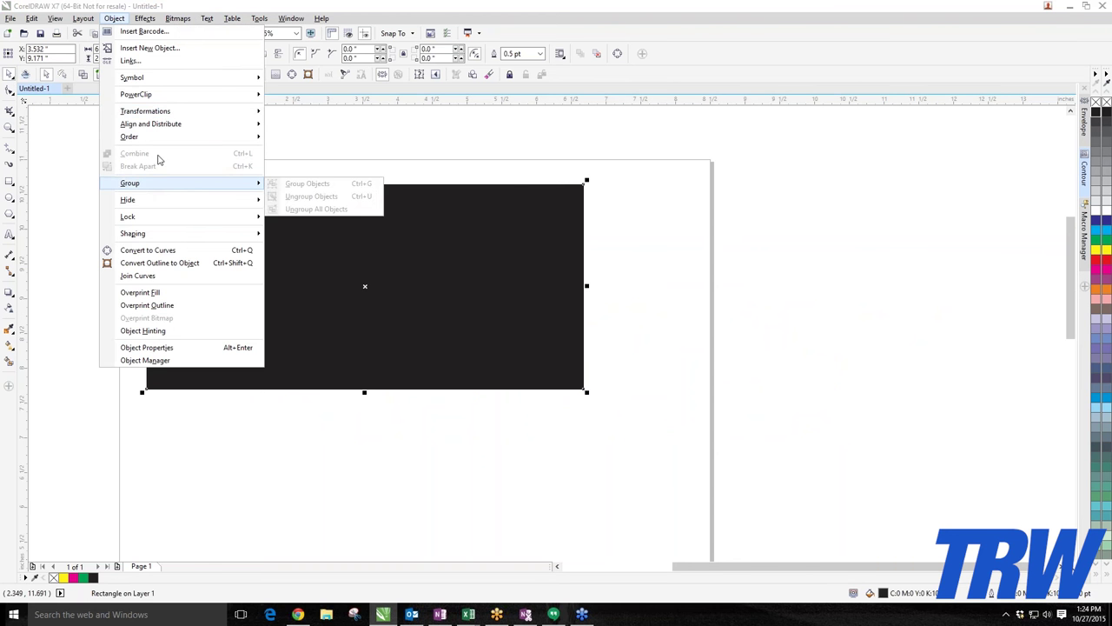
mouse_move(178, 141)
left_click(318, 151)
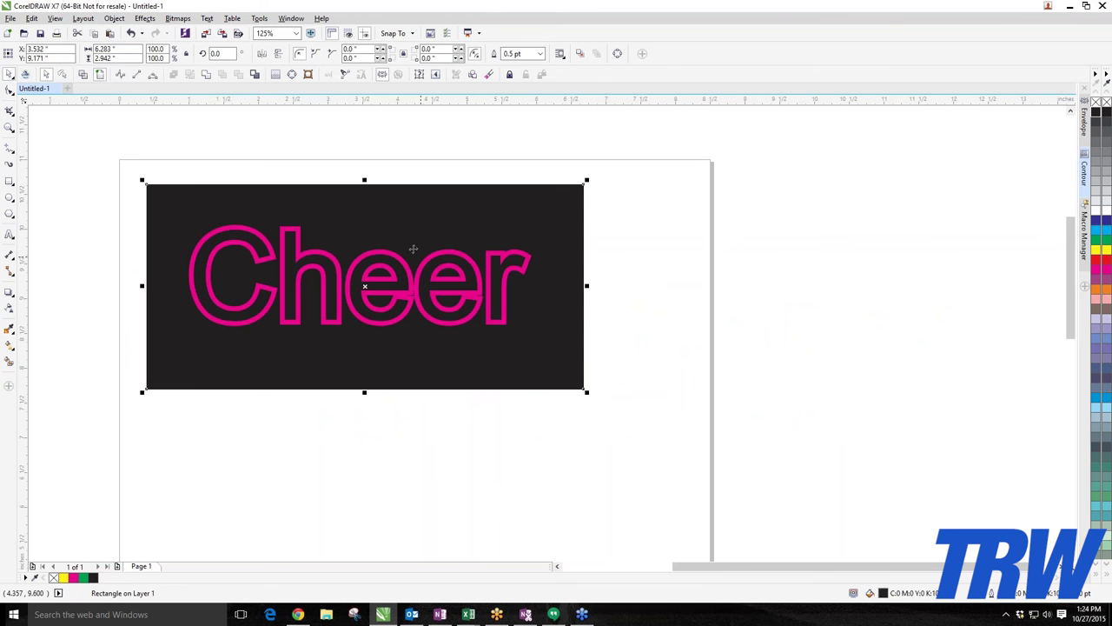
left_click(107, 232)
Examine the hollow magenta lettering against the black rectangle and select the rectangle.
scroll(390, 241, "up", 2)
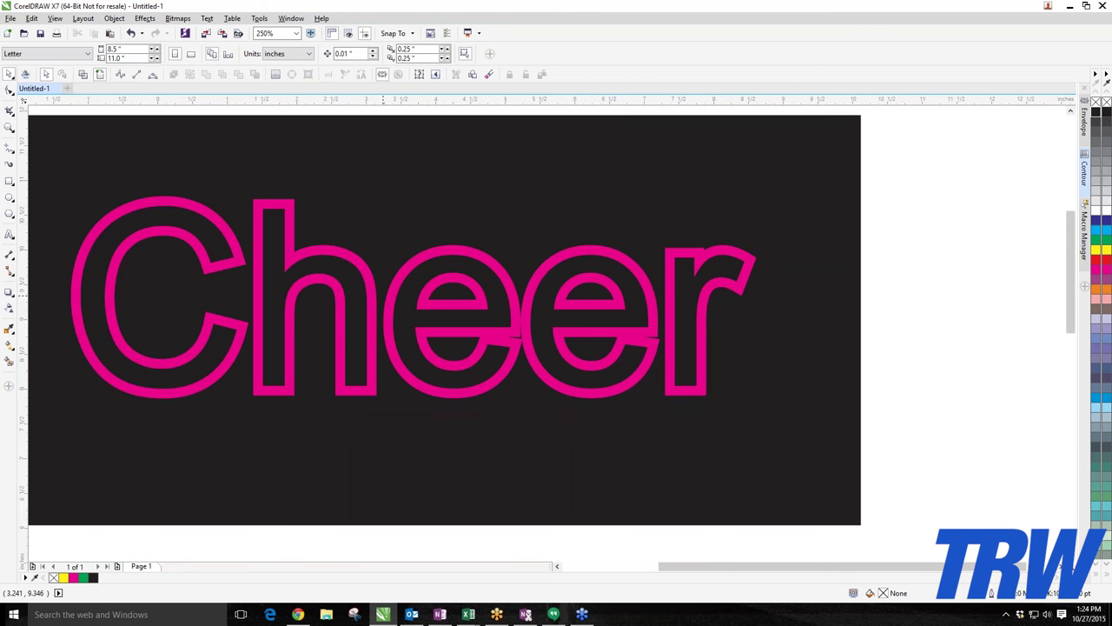
scroll(362, 302, "down", 5)
scroll(380, 298, "up", 3)
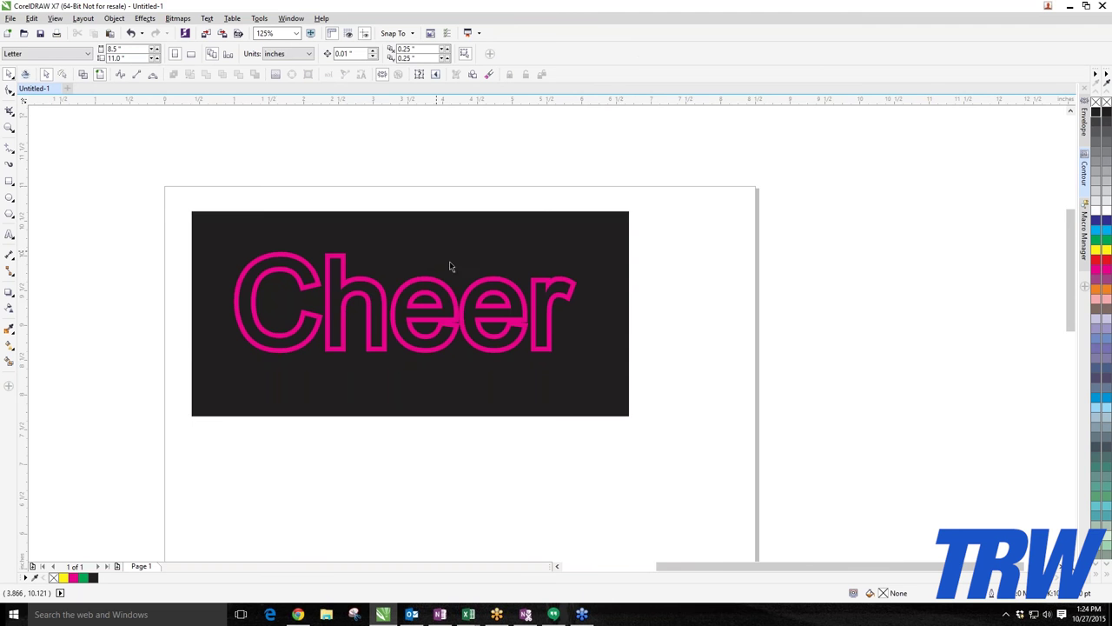
scroll(315, 215, "up", 2)
left_click(316, 214)
scroll(316, 215, "down", 2)
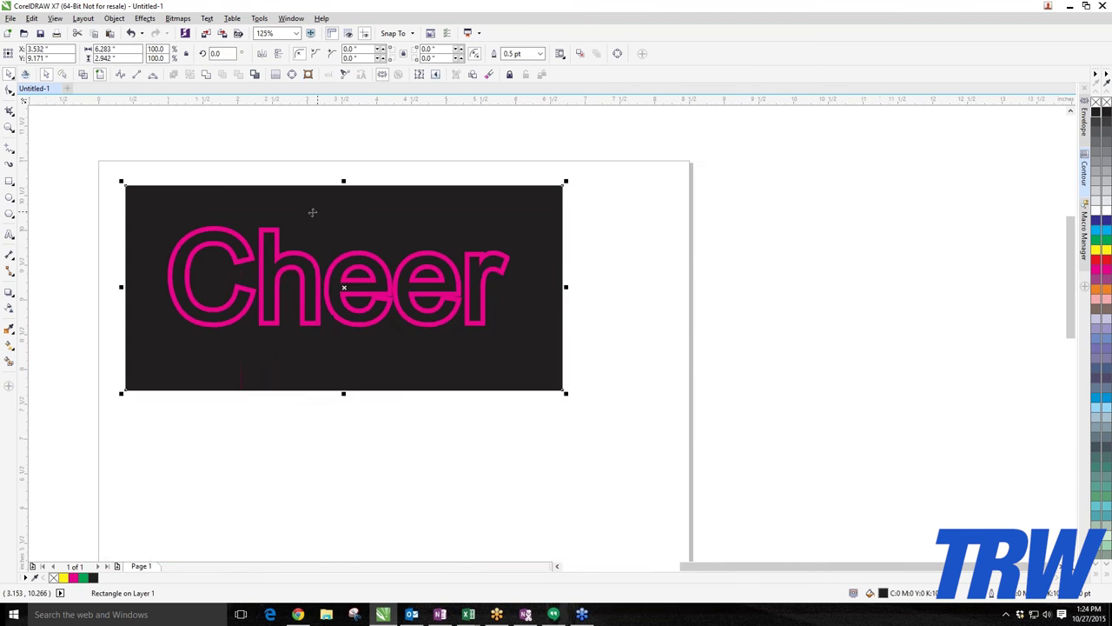
scroll(313, 213, "up", 2)
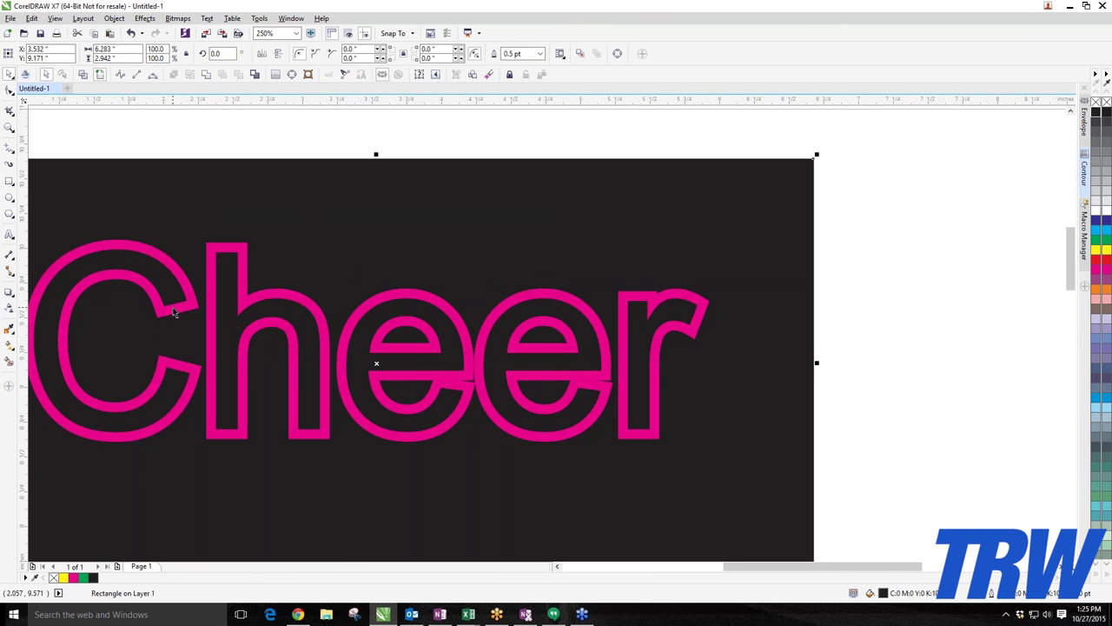
Select the magenta "Cheer" lettering together with the black rectangle behind it and delete both.
scroll(167, 312, "down", 2)
scroll(158, 262, "up", 2)
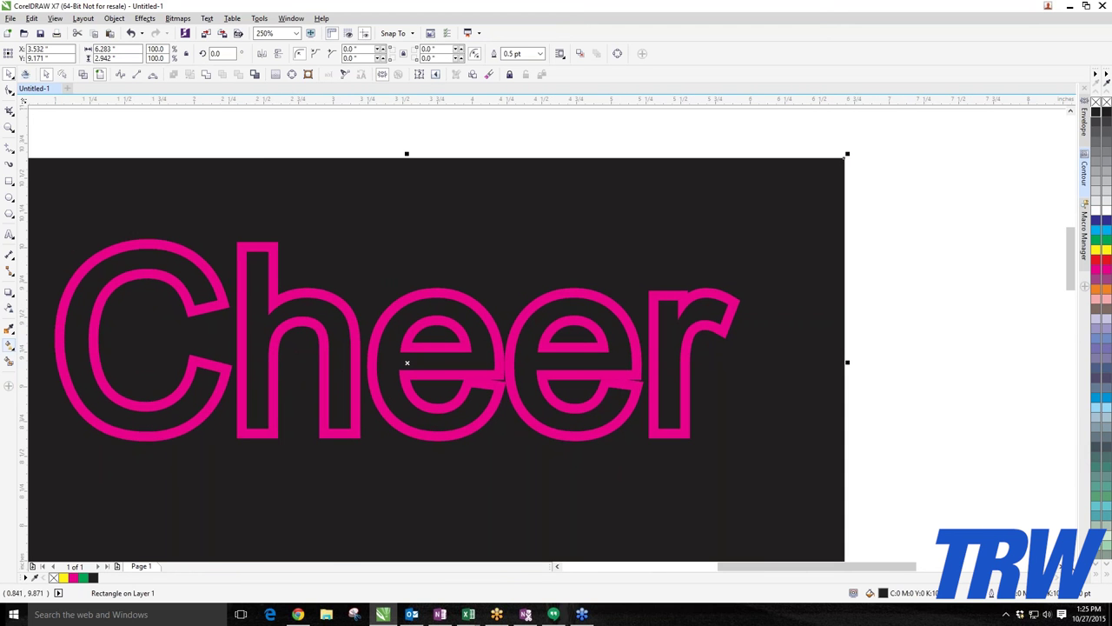
scroll(420, 375, "down", 2)
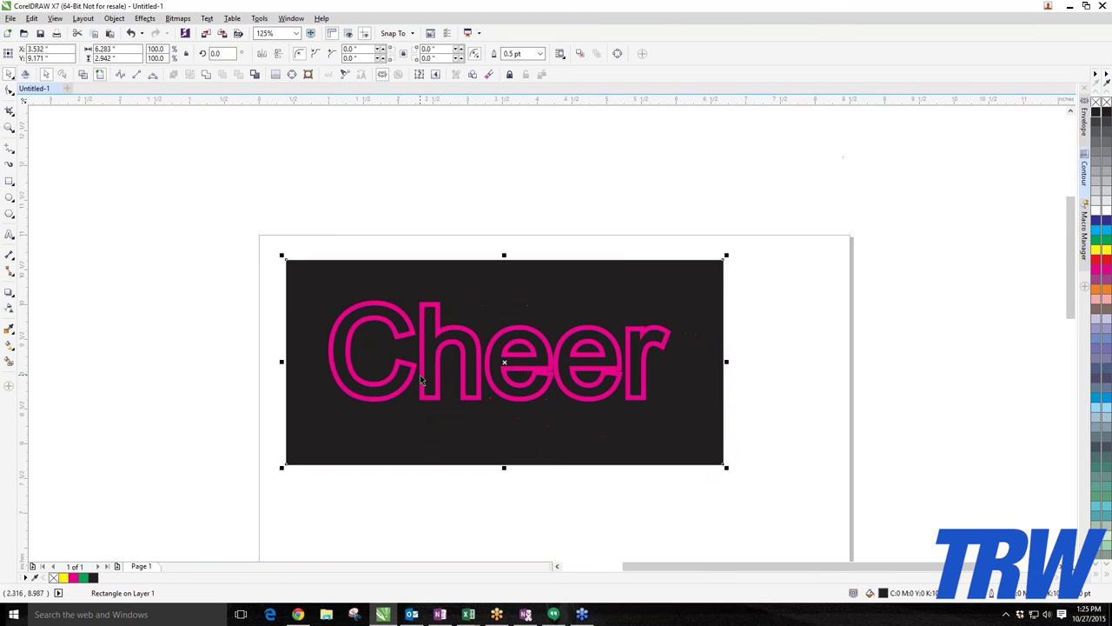
key("Escape")
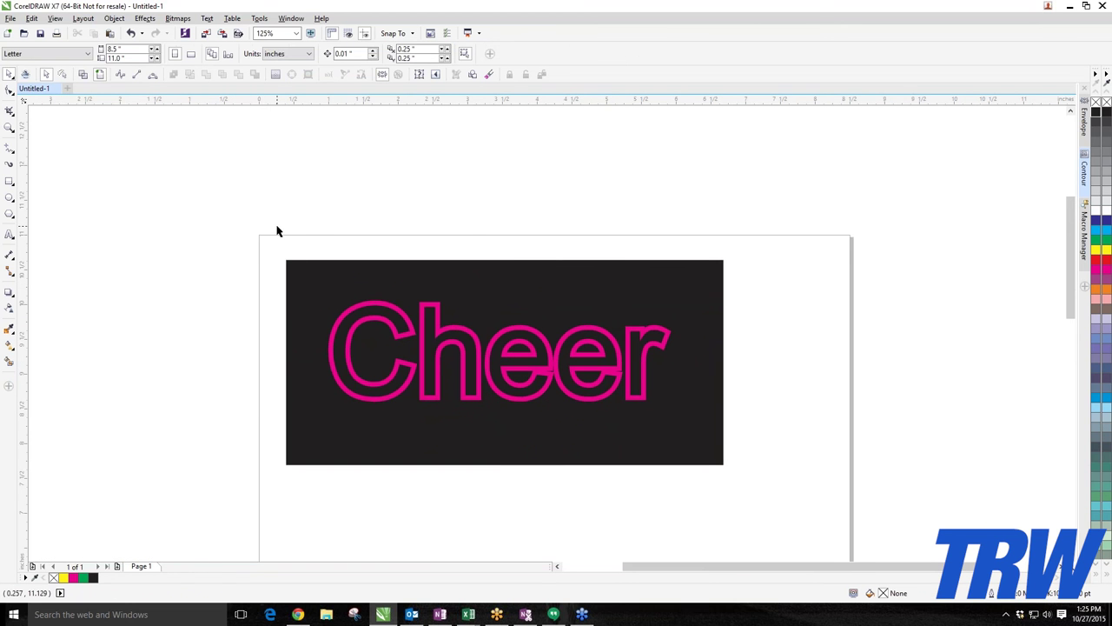
left_click_drag(264, 241, 847, 543)
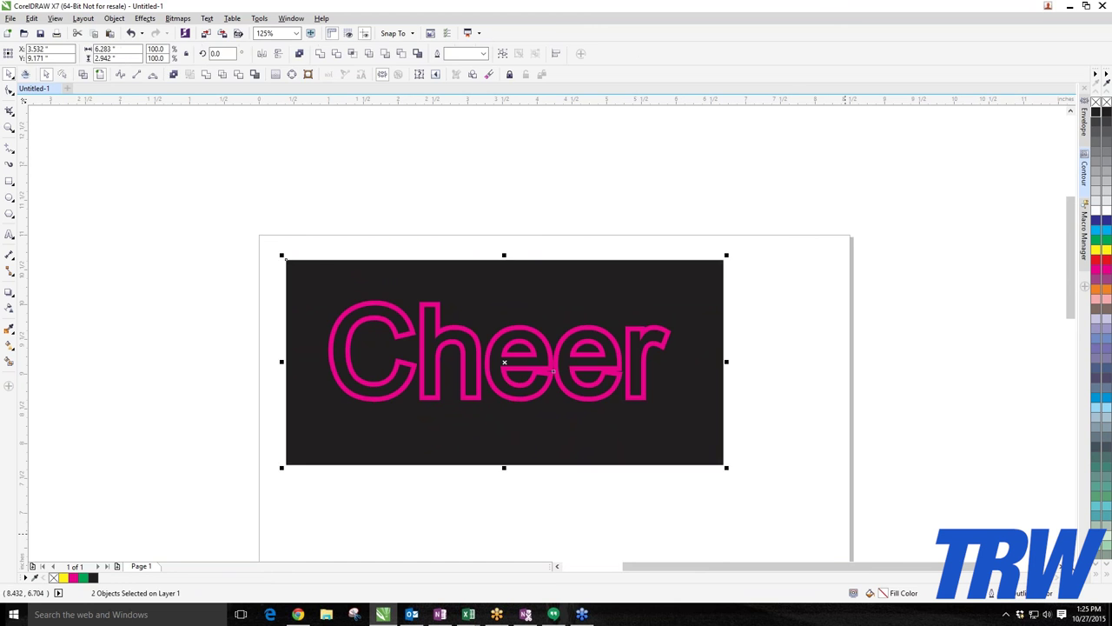
key("Delete")
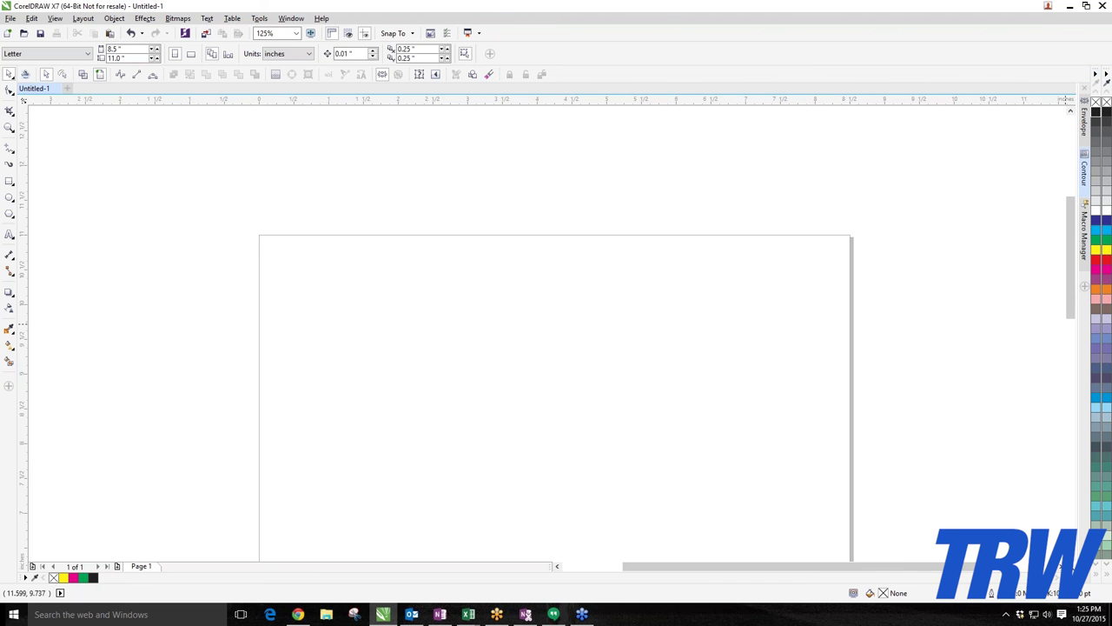
Undock and close the extra color palette, and unlock the toolbars.
left_click_drag(909, 99, 791, 130)
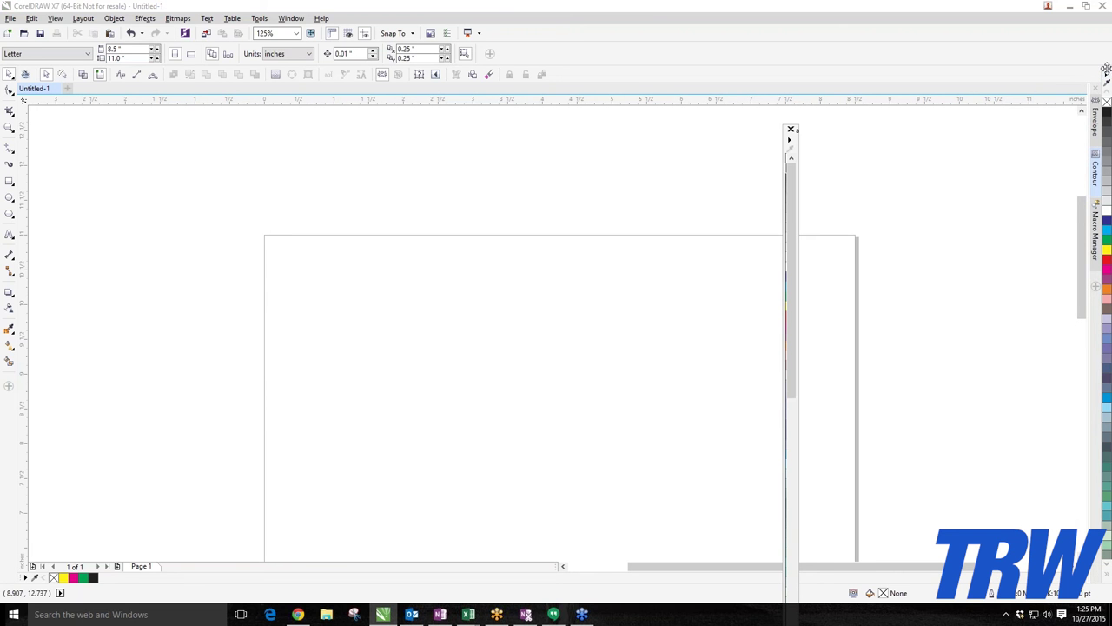
left_click(791, 130)
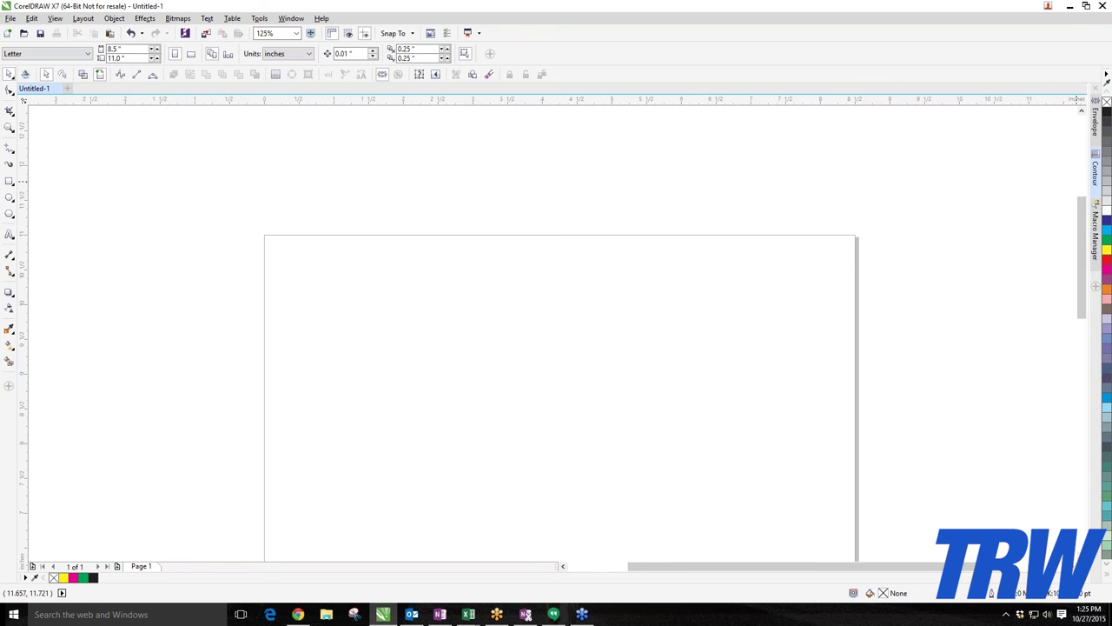
right_click(1063, 76)
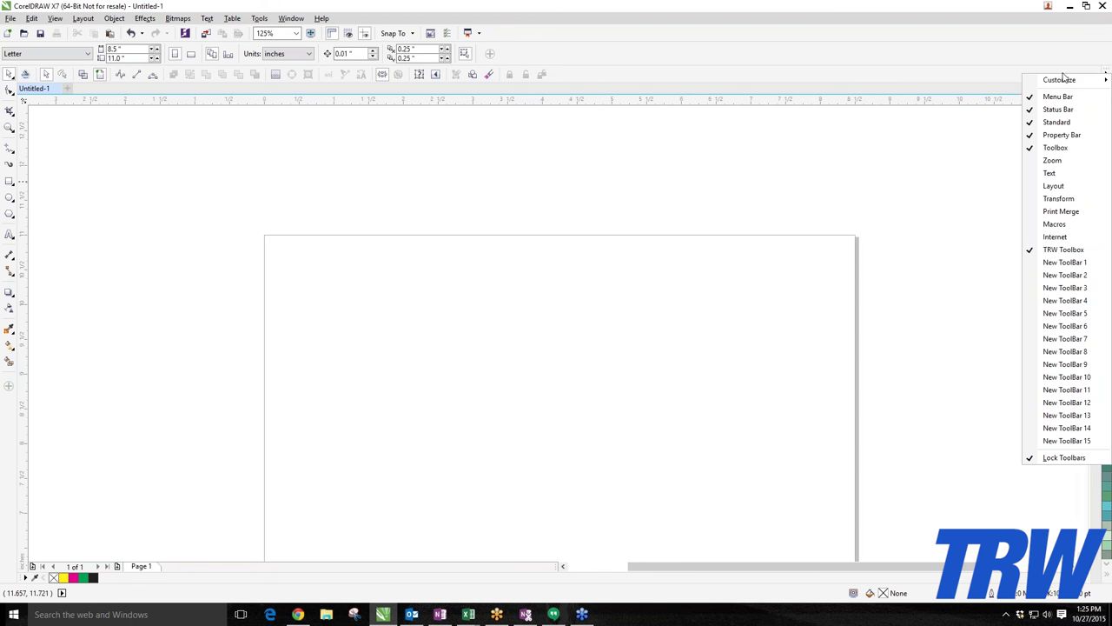
left_click(1064, 458)
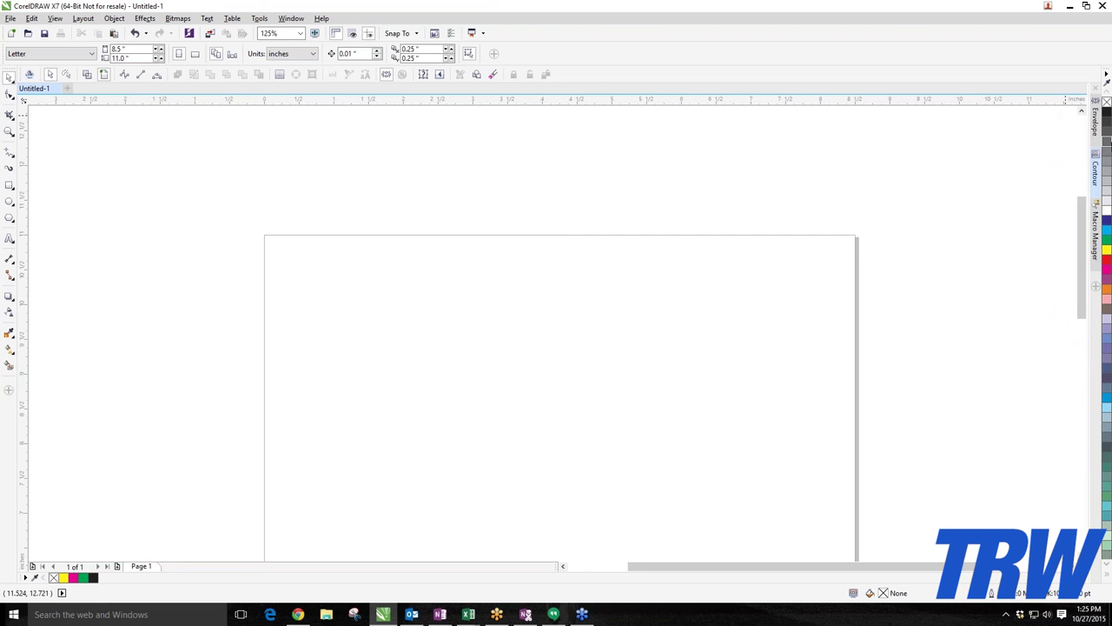
Look at the list of available color palettes and close it without changing the selection.
left_click(291, 19)
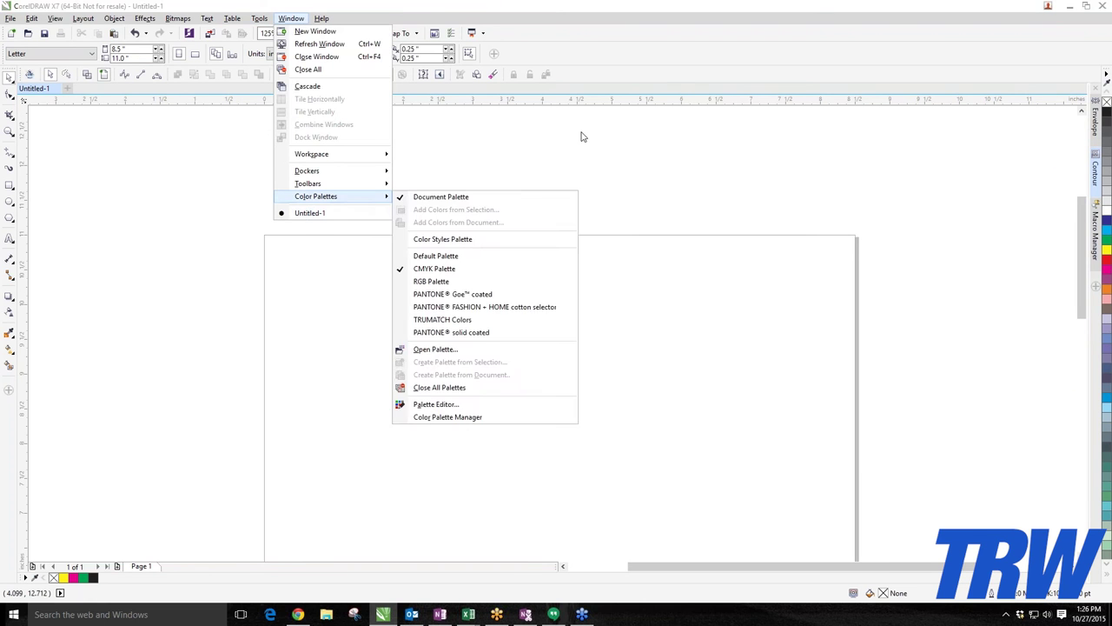
left_click(797, 179)
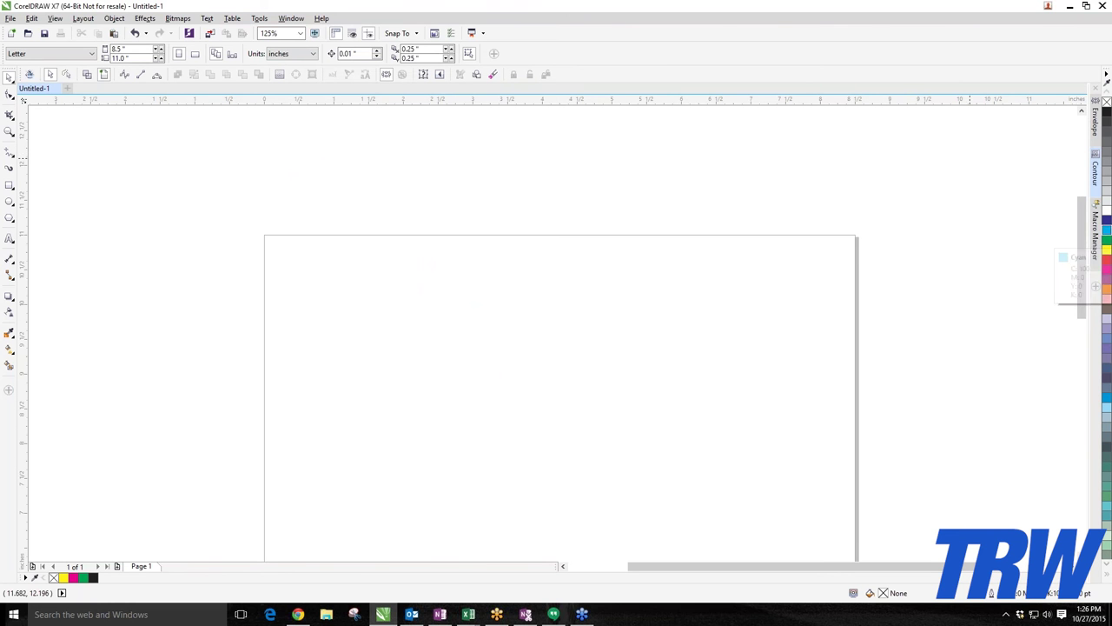
scroll(201, 129, "down", 2)
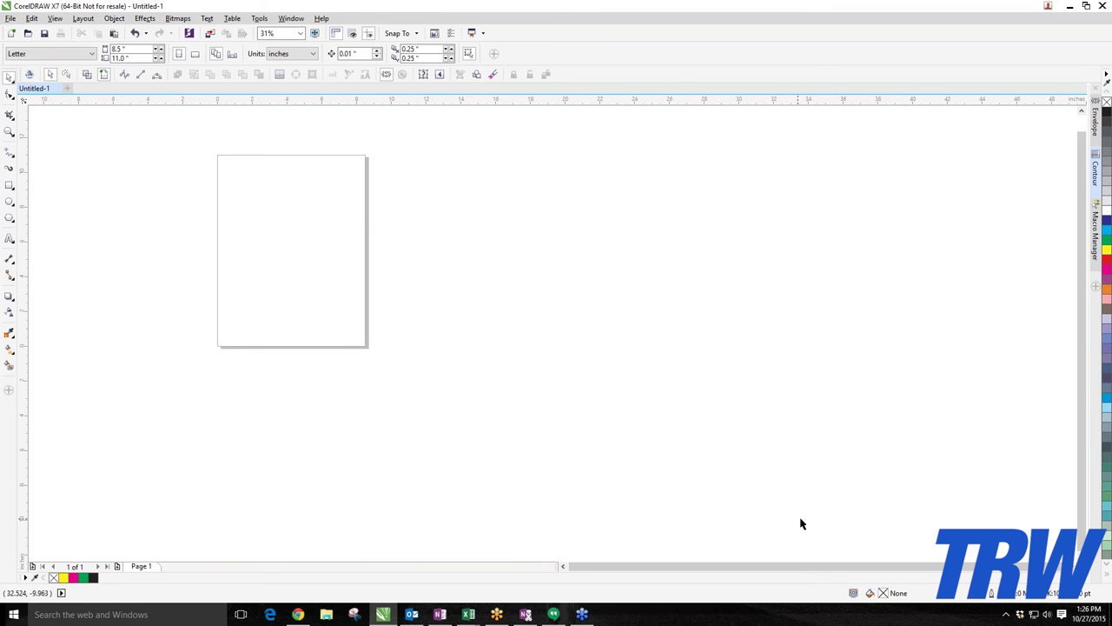
scroll(202, 127, "up", 1)
scroll(252, 200, "down", 1)
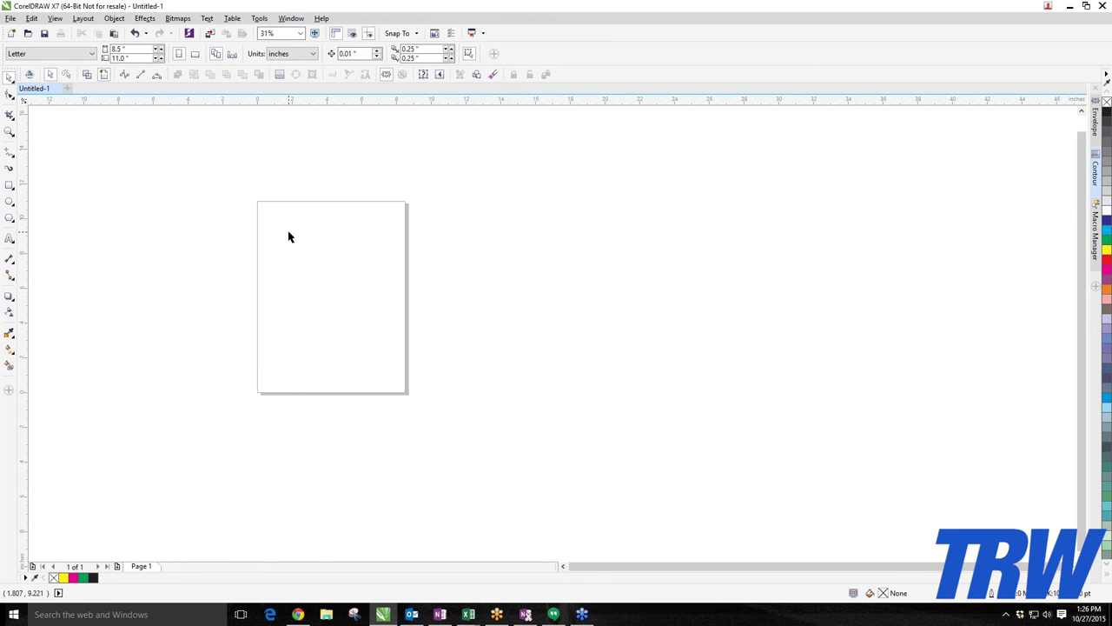
scroll(274, 243, "up", 1)
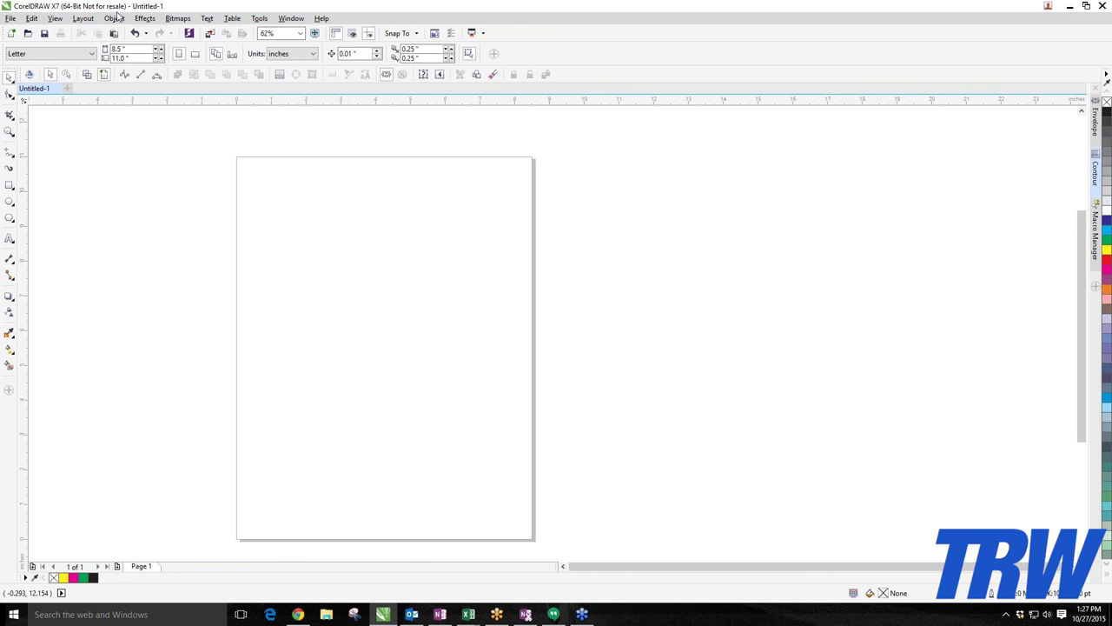
Draw four rectangles of about 2.47 by 2.03, 2.67 by 1.85, 2.73 by 2.18 and 3.72 by 2.73 inches, the last three overlapping diagonally.
left_click(117, 21)
left_click(330, 154)
key("F6")
left_click_drag(280, 199, 367, 270)
left_click_drag(517, 253, 424, 318)
left_click_drag(348, 296, 443, 371)
left_click_drag(252, 337, 382, 434)
left_click(10, 76)
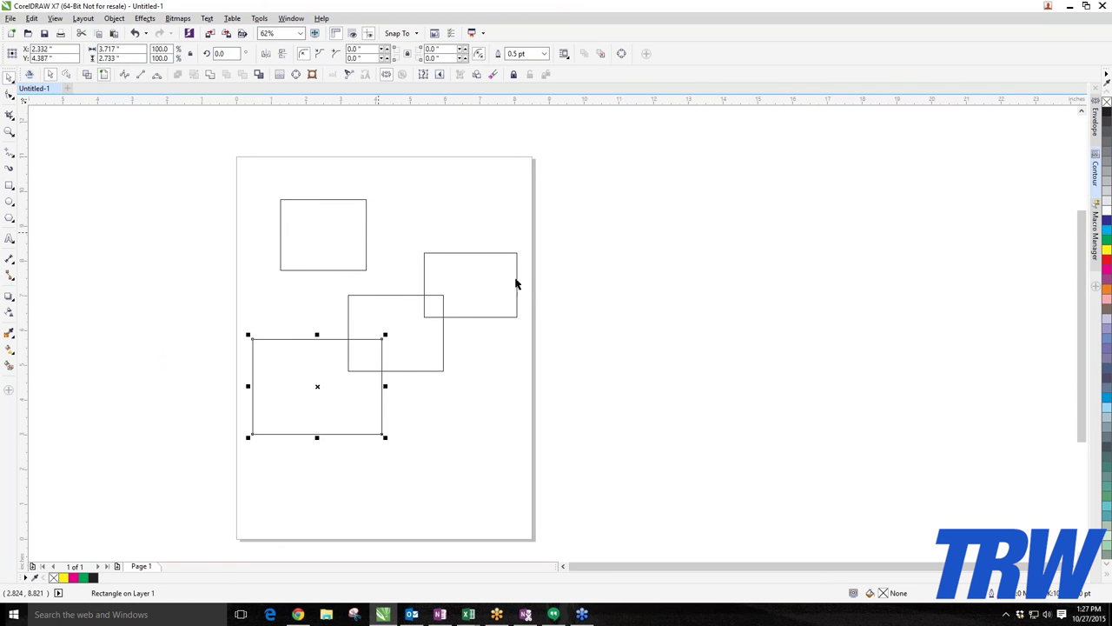
Fill the largest rectangle with yellow, the middle one with purple, the rightmost with gray and the separate upper one with cyan.
left_click(1107, 250)
left_click(423, 371)
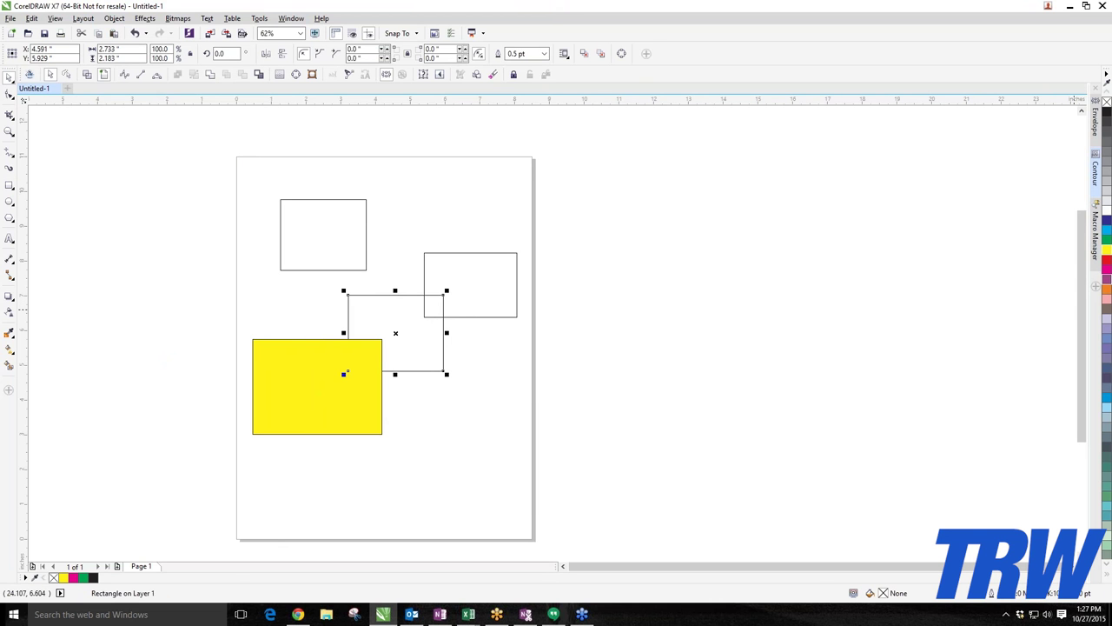
left_click(1107, 271)
left_click(496, 300)
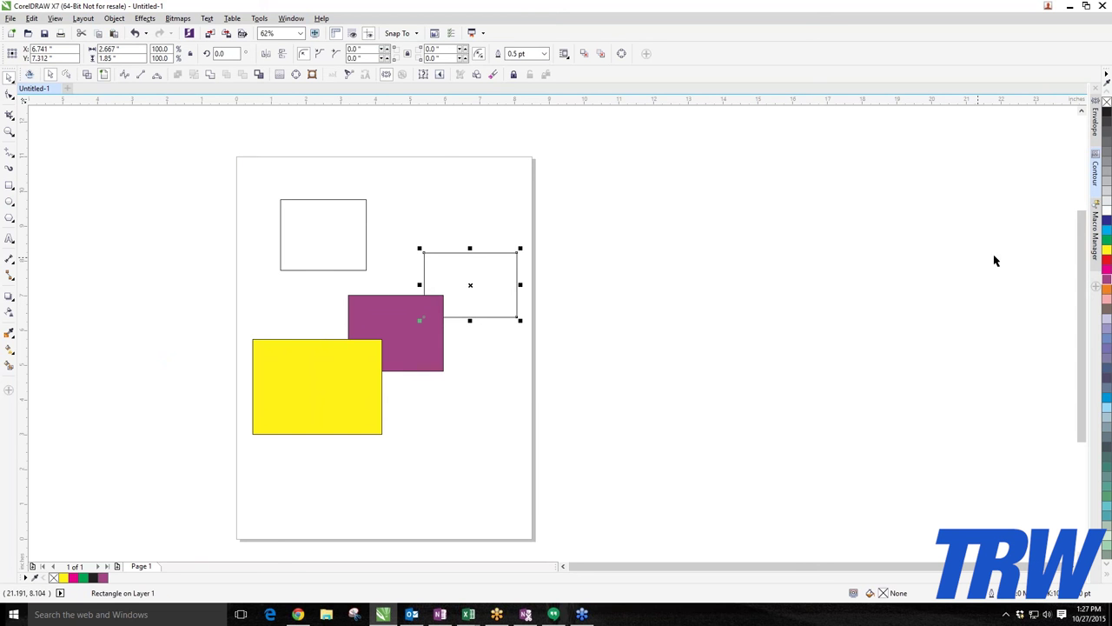
left_click(1107, 143)
key("Tab")
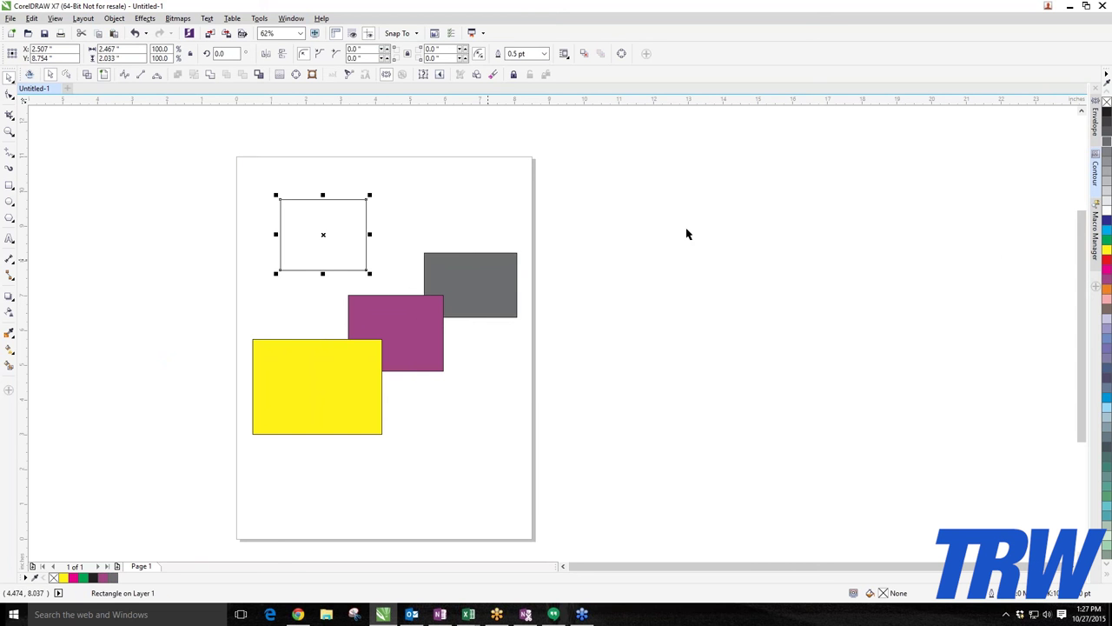
left_click(1108, 237)
left_click(596, 356)
scroll(435, 330, "down", 2)
scroll(408, 339, "up", 4)
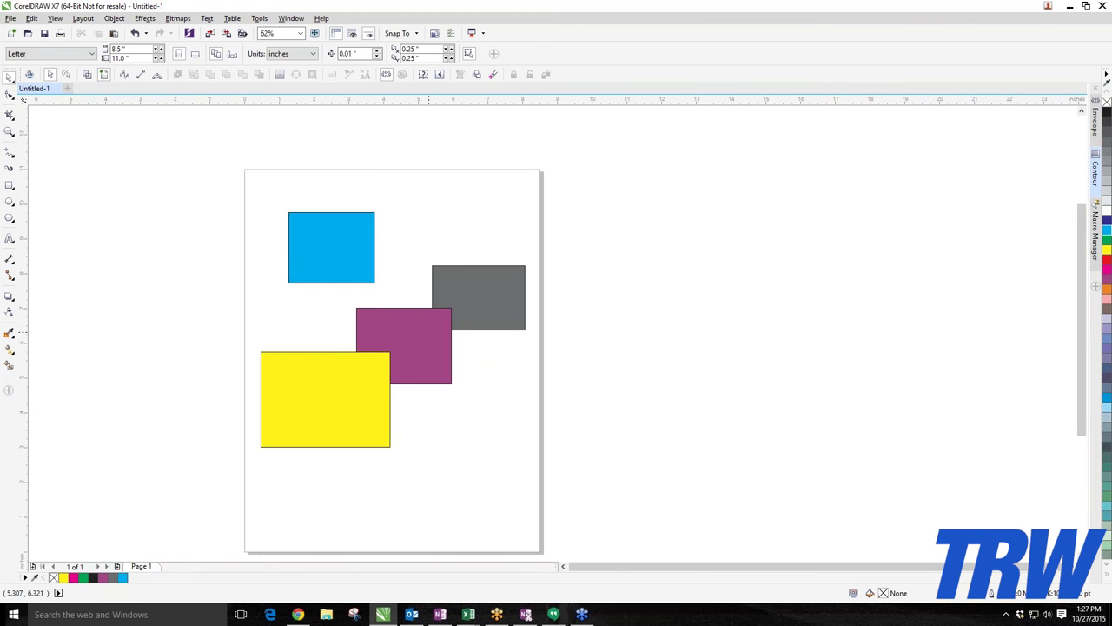
left_click(391, 351)
scroll(347, 261, "down", 2)
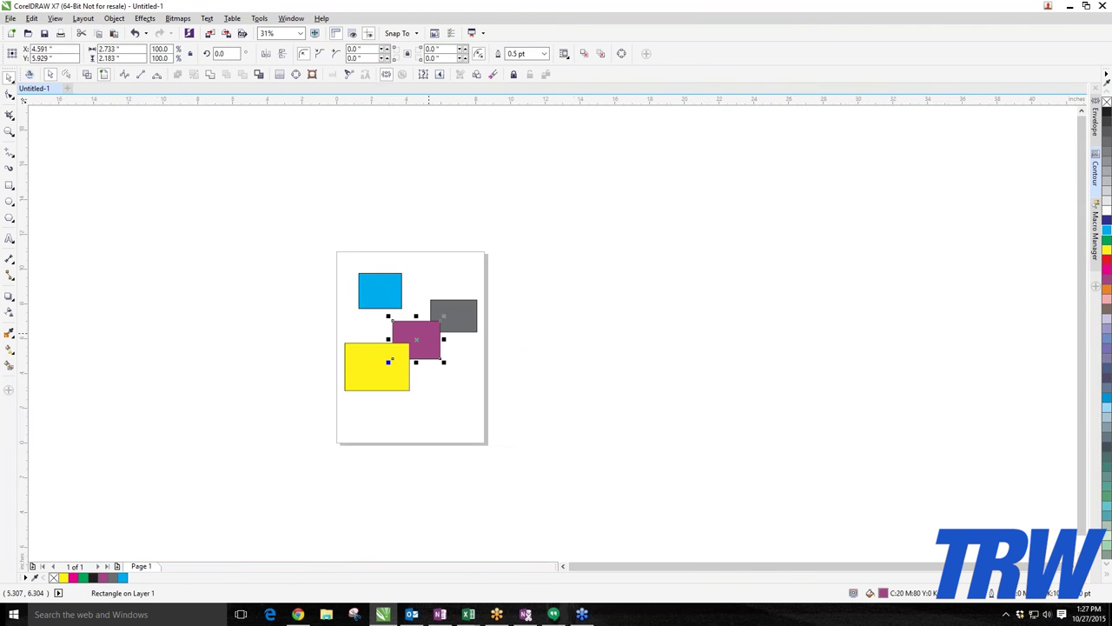
scroll(365, 279, "up", 1)
left_click(384, 306)
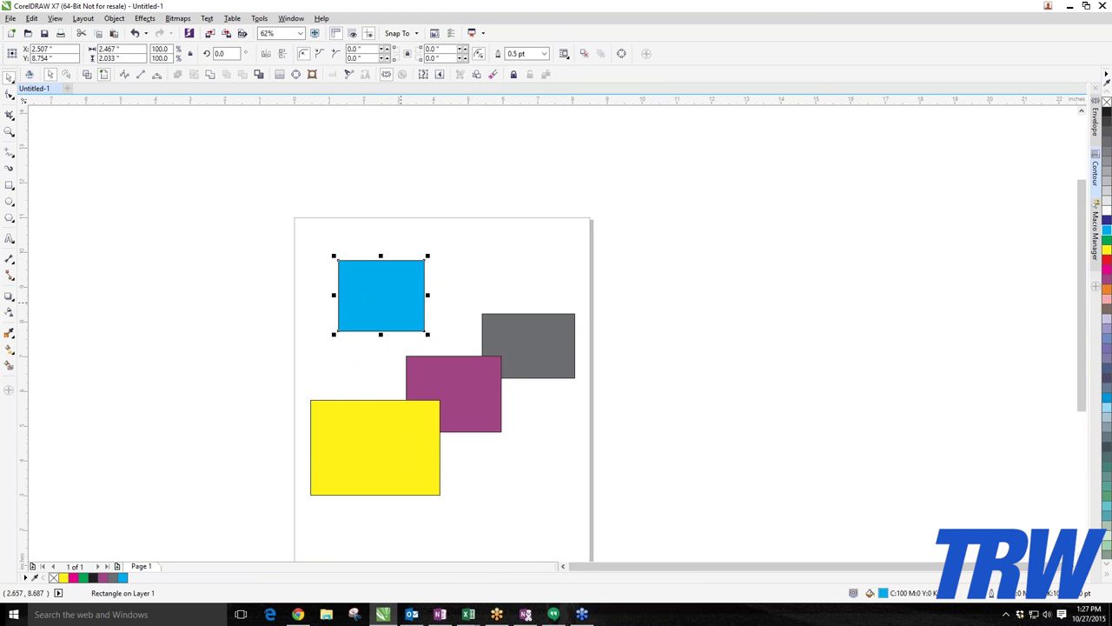
left_click(408, 344)
scroll(436, 374, "up", 2)
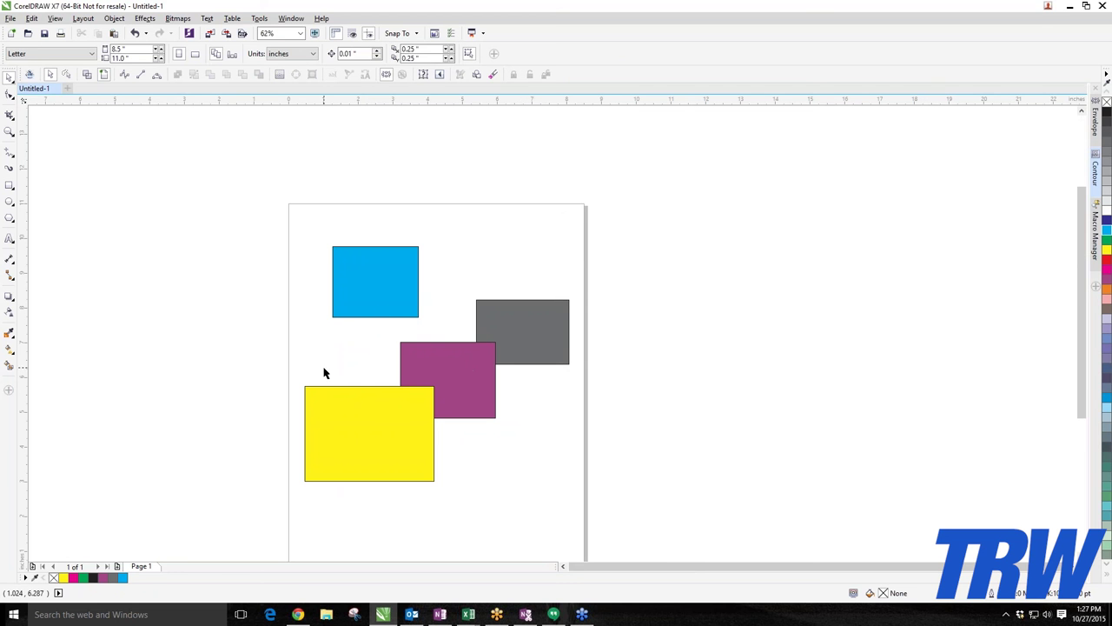
Select the gray and yellow rectangles together and move them away from the purple one, centered at about X 11.57, Y 7.13 inches.
left_click(342, 470)
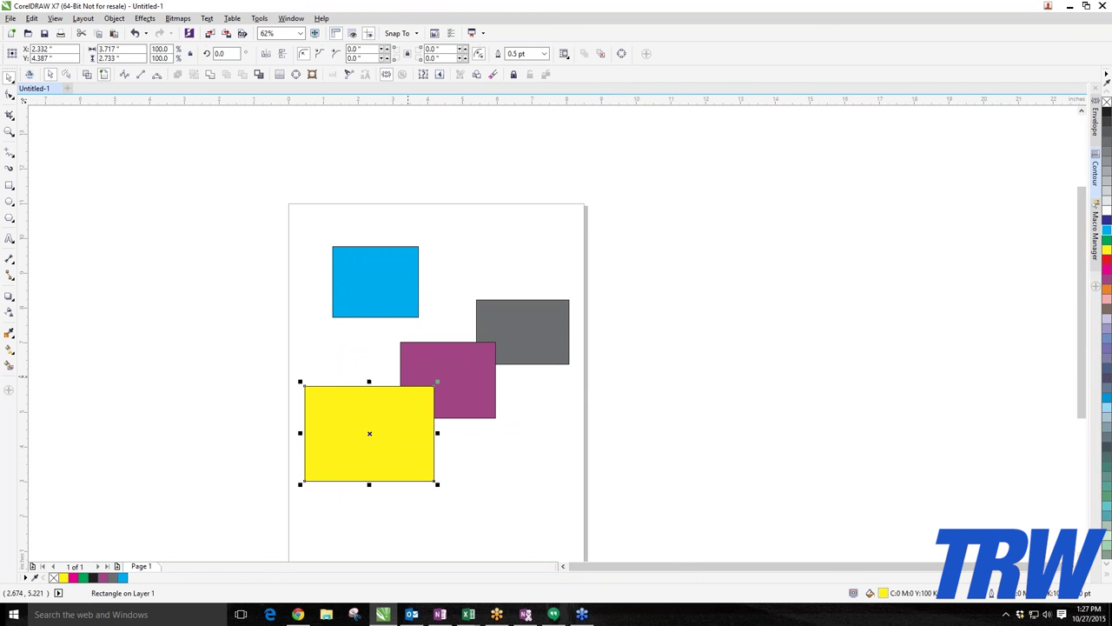
left_click(516, 327)
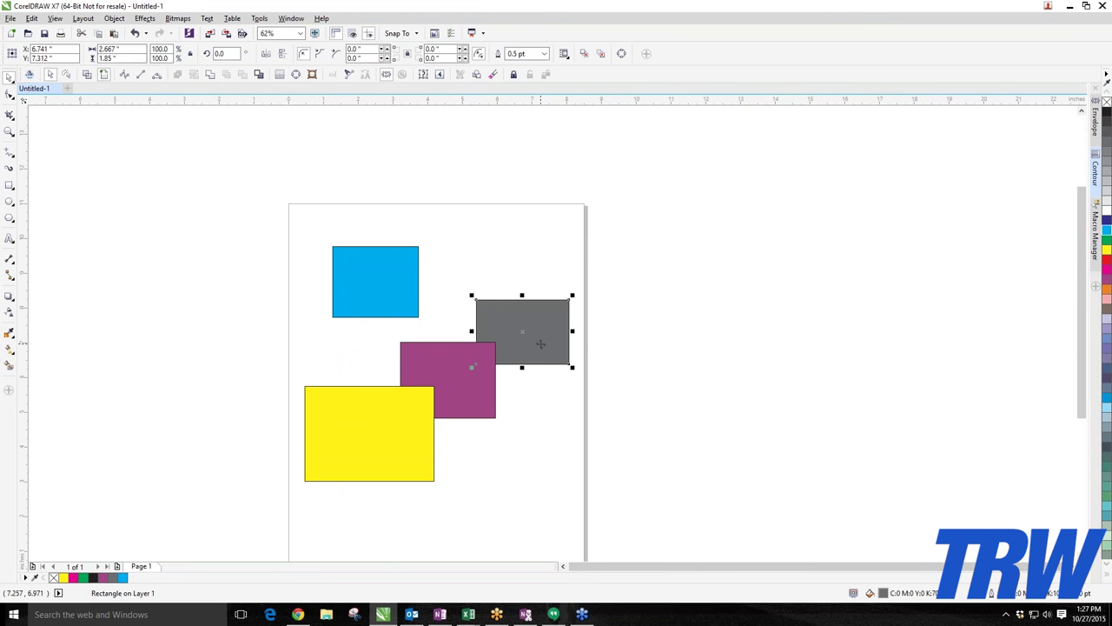
scroll(534, 338, "down", 2)
scroll(528, 328, "up", 2)
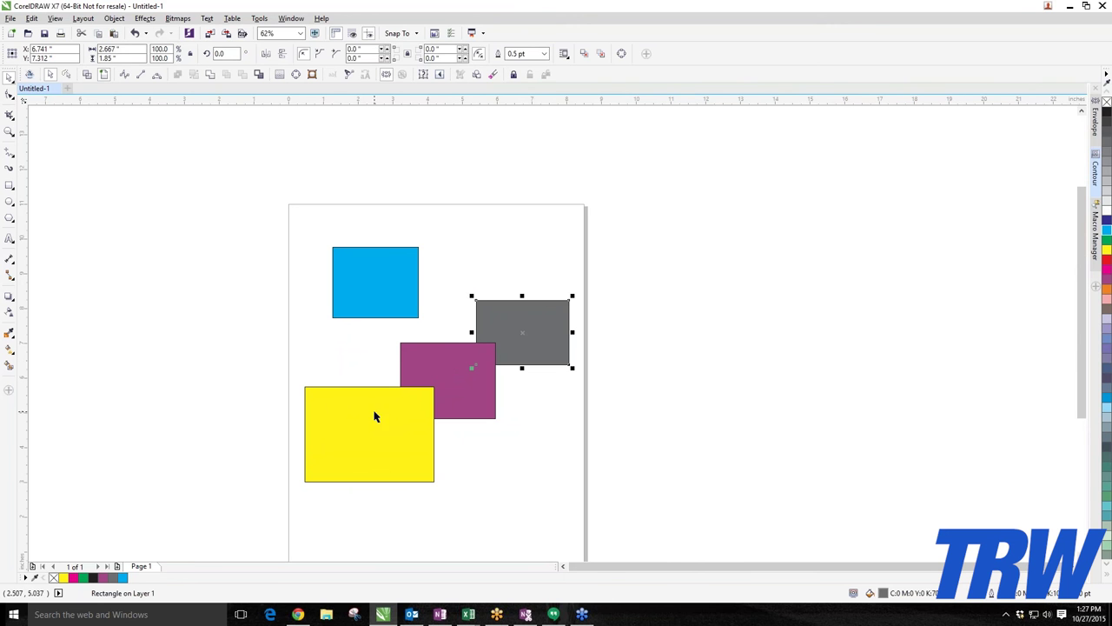
left_click(354, 432, "shift")
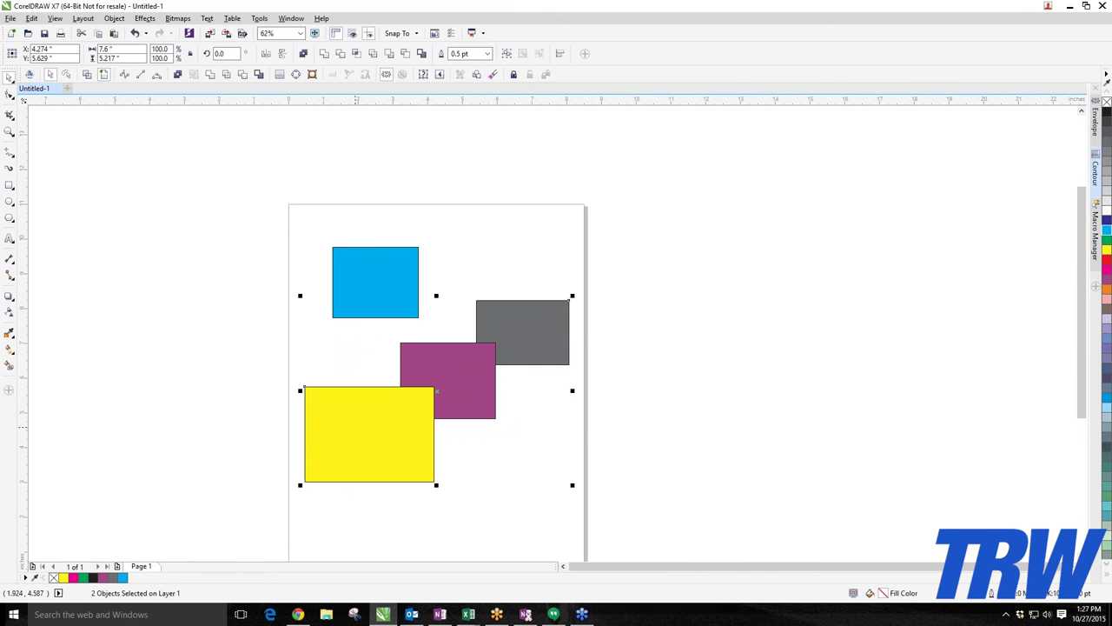
left_click_drag(355, 432, 608, 379)
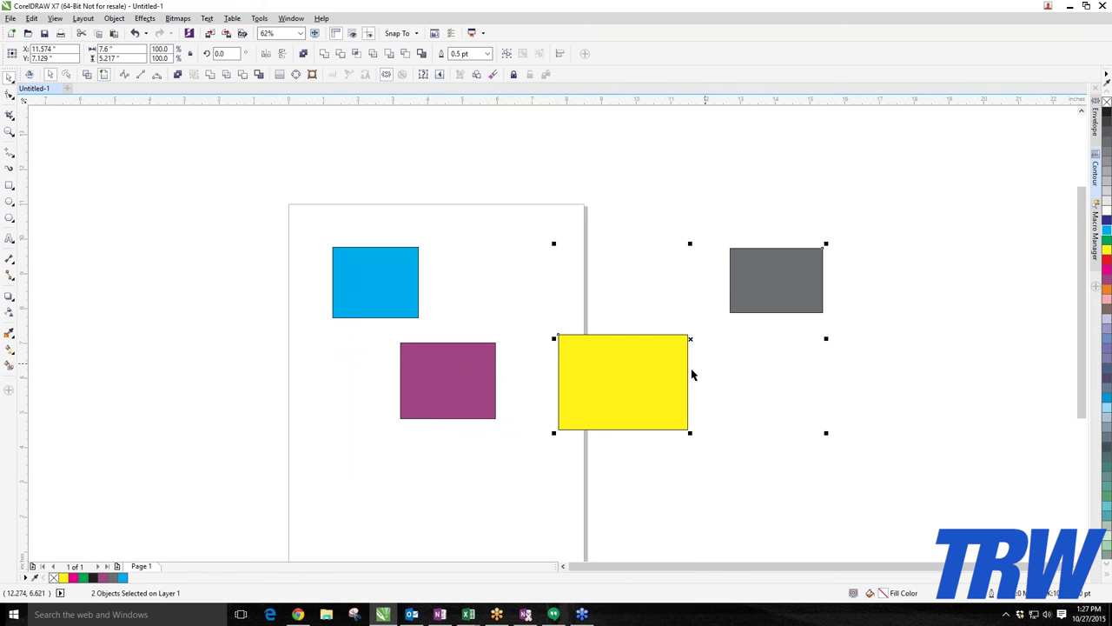
Move the gray and yellow rectangles farther off the page, and shift the gray rectangle on its own.
left_click_drag(623, 382, 749, 317)
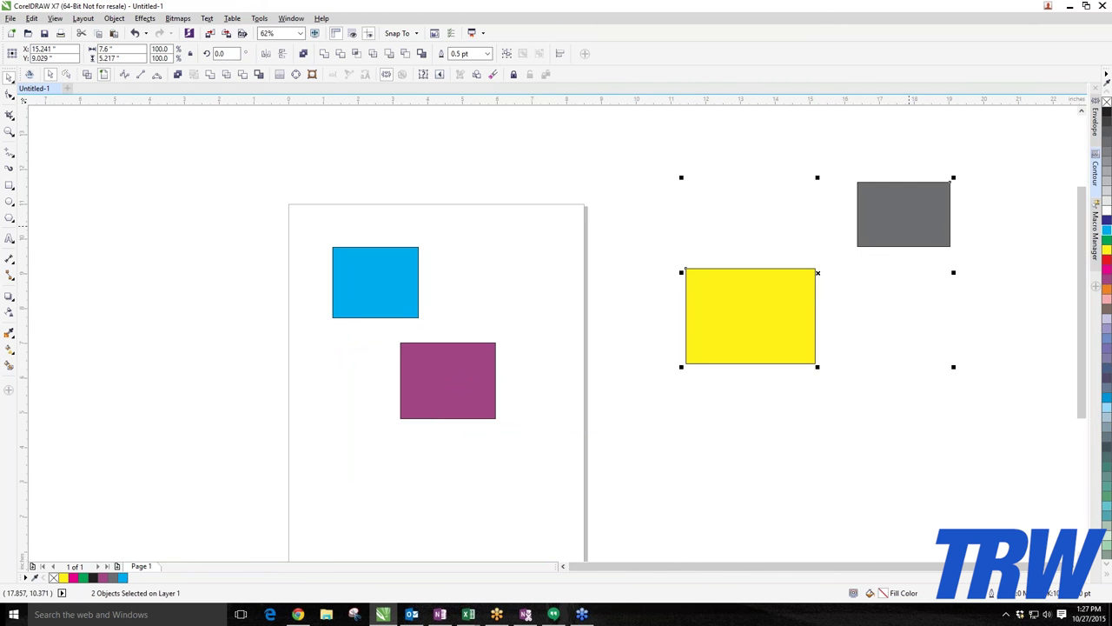
mouse_move(924, 203)
left_mouse_down()
mouse_move(1026, 129)
mouse_move(911, 227)
mouse_move(911, 192)
left_mouse_up()
key("Escape")
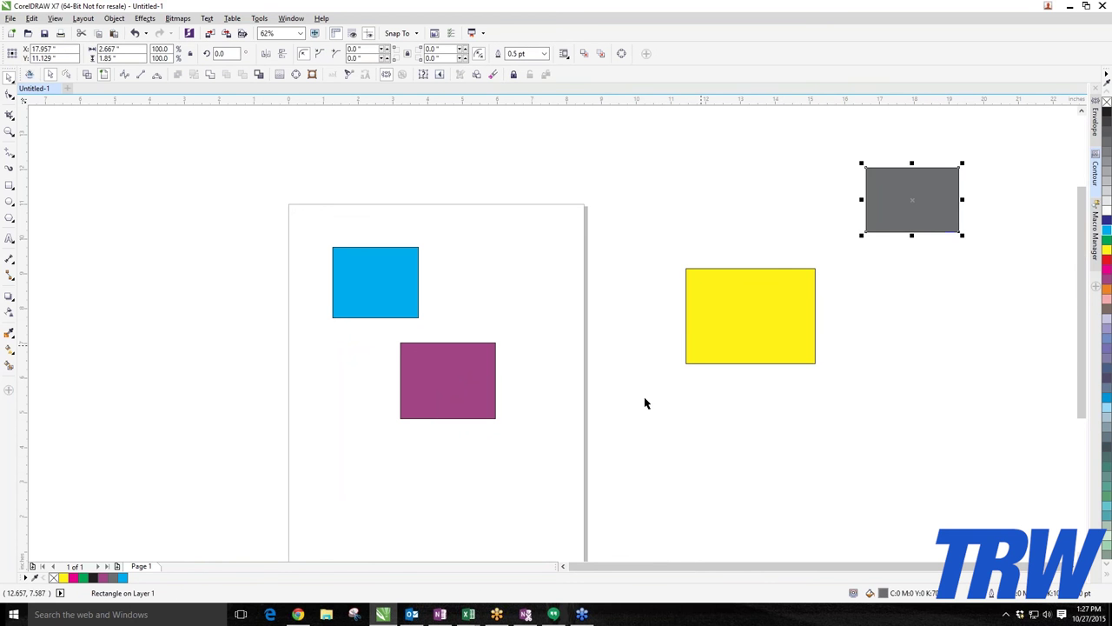
Undo the separate moves of the gray rectangle and the last joint move of the gray and yellow rectangles.
key("ctrl+z")
key("ctrl+z")
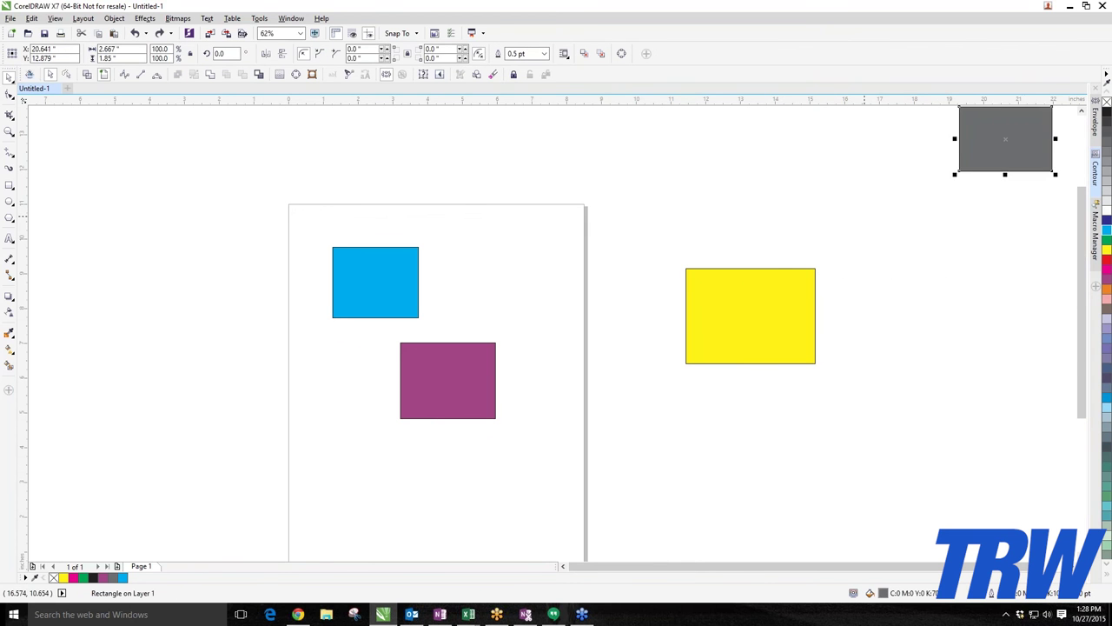
key("ctrl+shift+z")
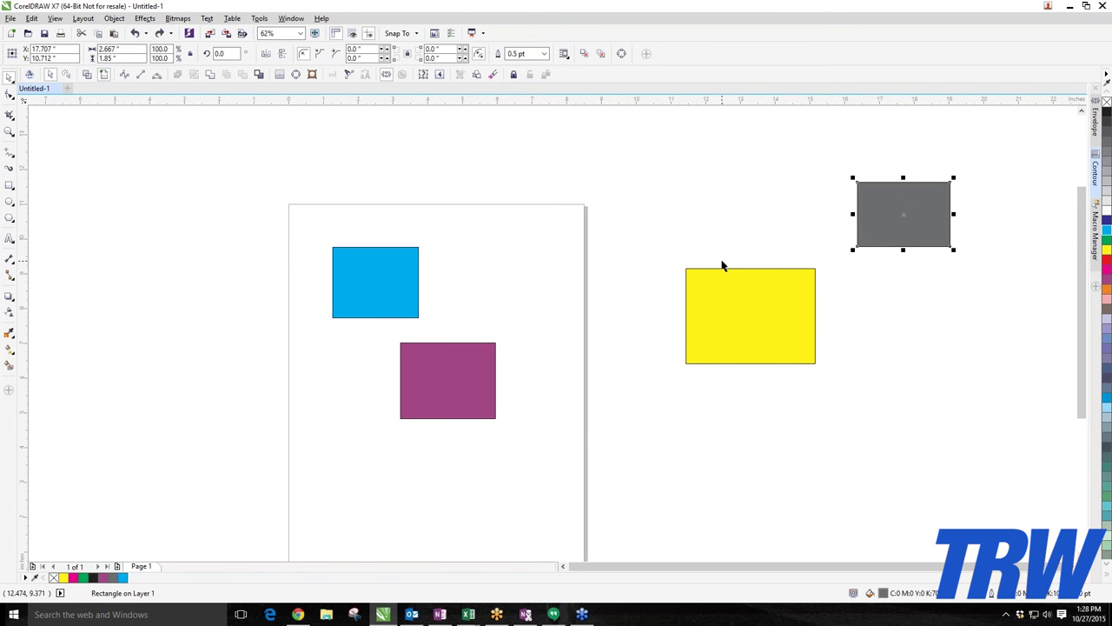
key("ctrl+shift+z")
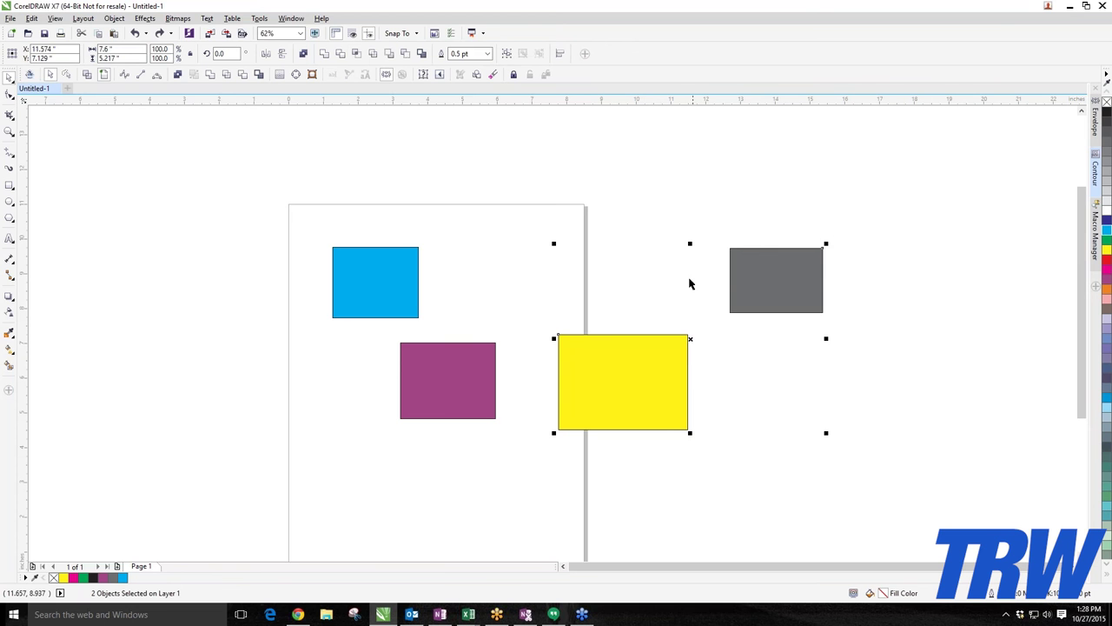
Move the yellow and gray rectangles together off the page to about X 12.97, Y 8.48 inches and group them.
left_click_drag(792, 287, 840, 240)
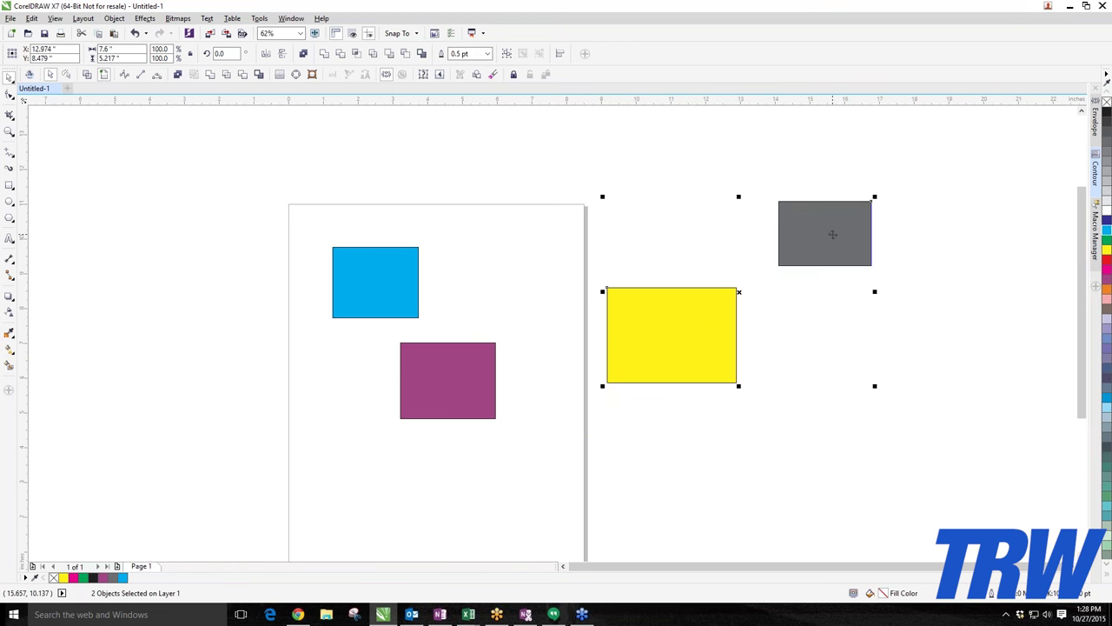
left_click(114, 19)
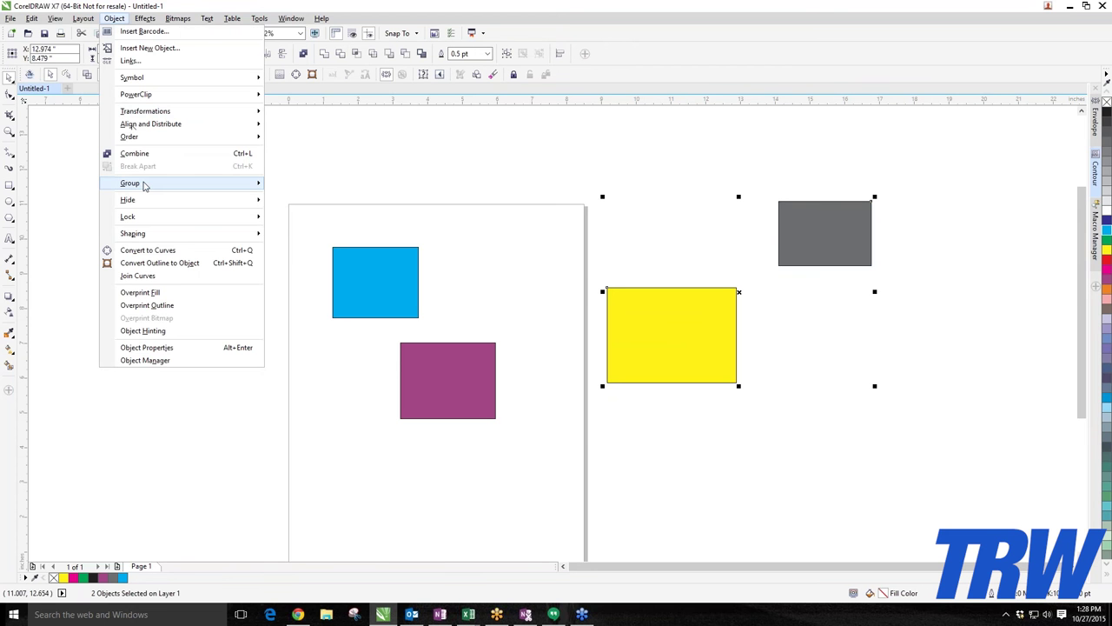
mouse_move(144, 185)
left_click(295, 190)
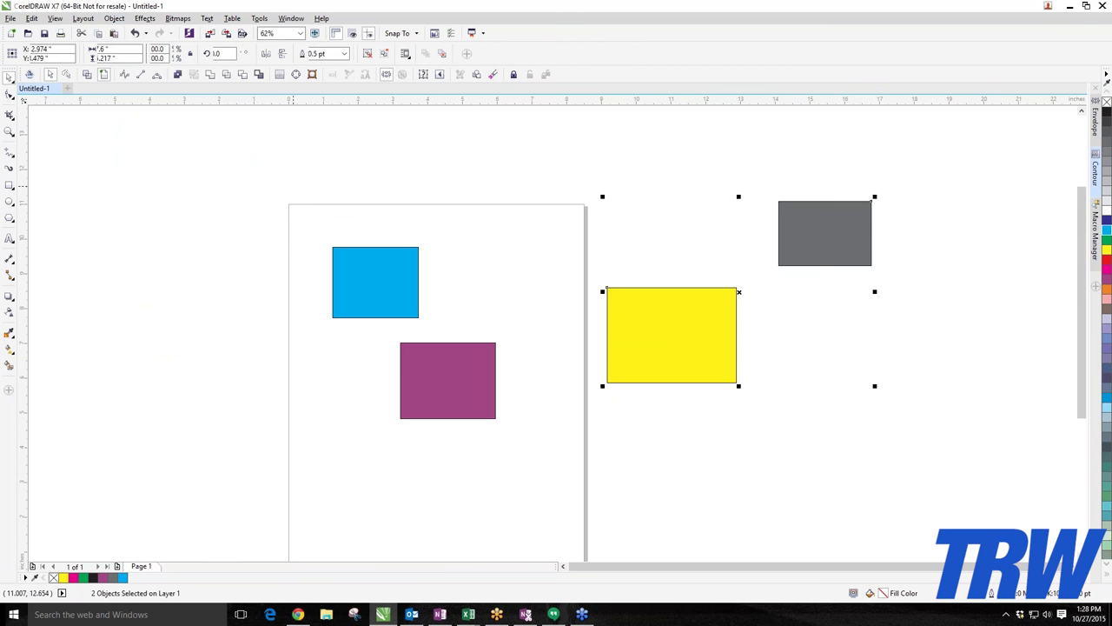
Move the grouped gray and yellow rectangles around off the page, ending centered at about X 11.09, Y 9.65 inches.
left_click_drag(664, 330, 656, 265)
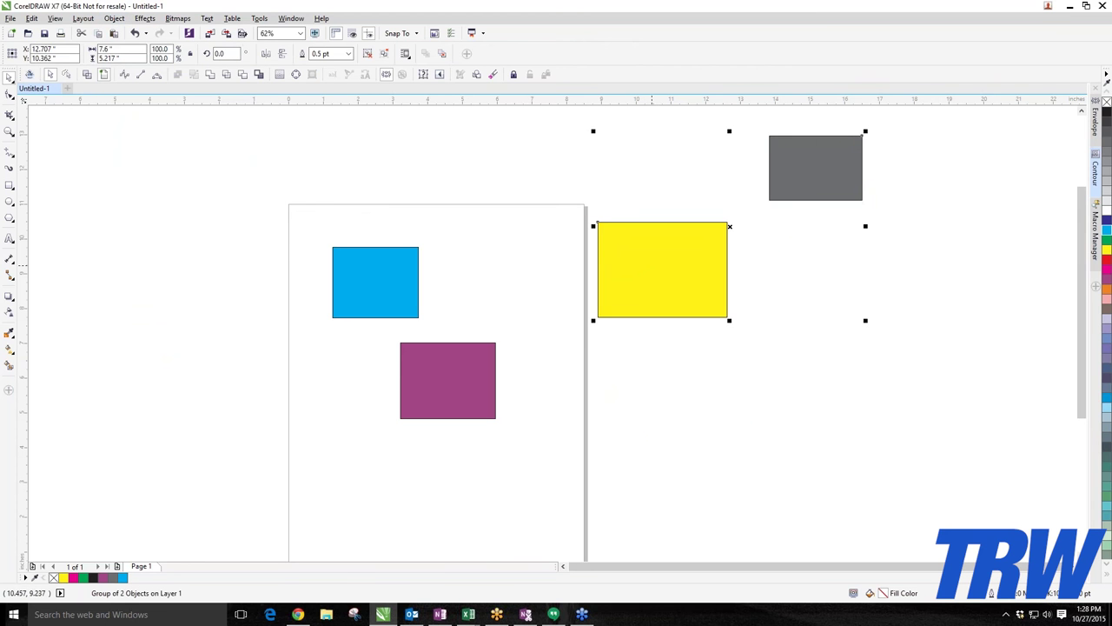
left_click(730, 442)
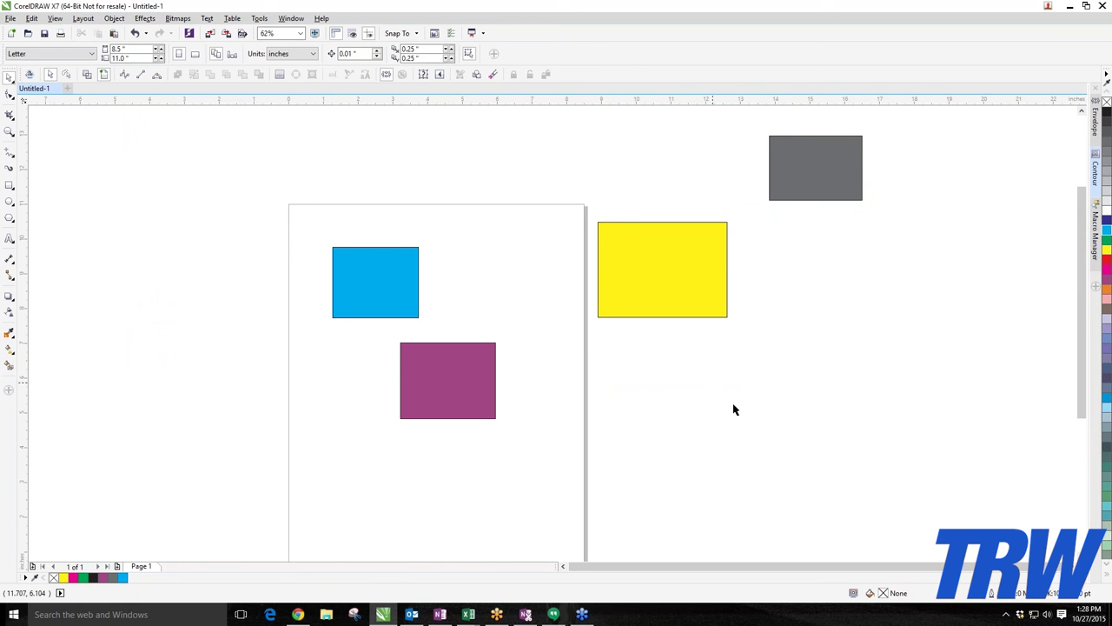
left_click_drag(663, 281, 834, 283)
left_click_drag(834, 282, 701, 283)
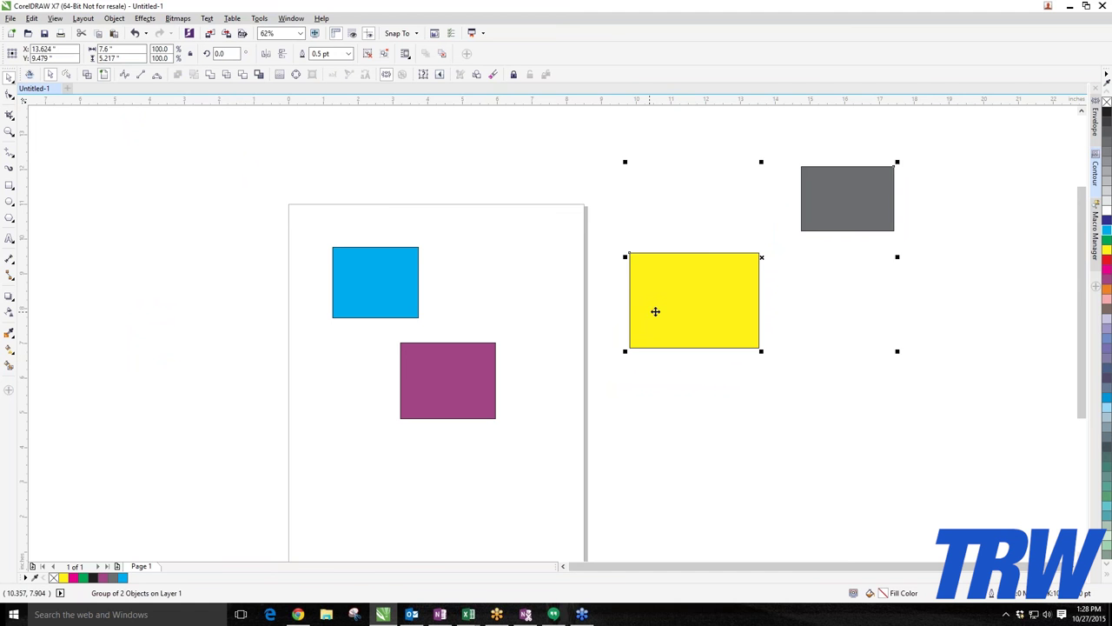
left_click_drag(585, 312, 705, 309)
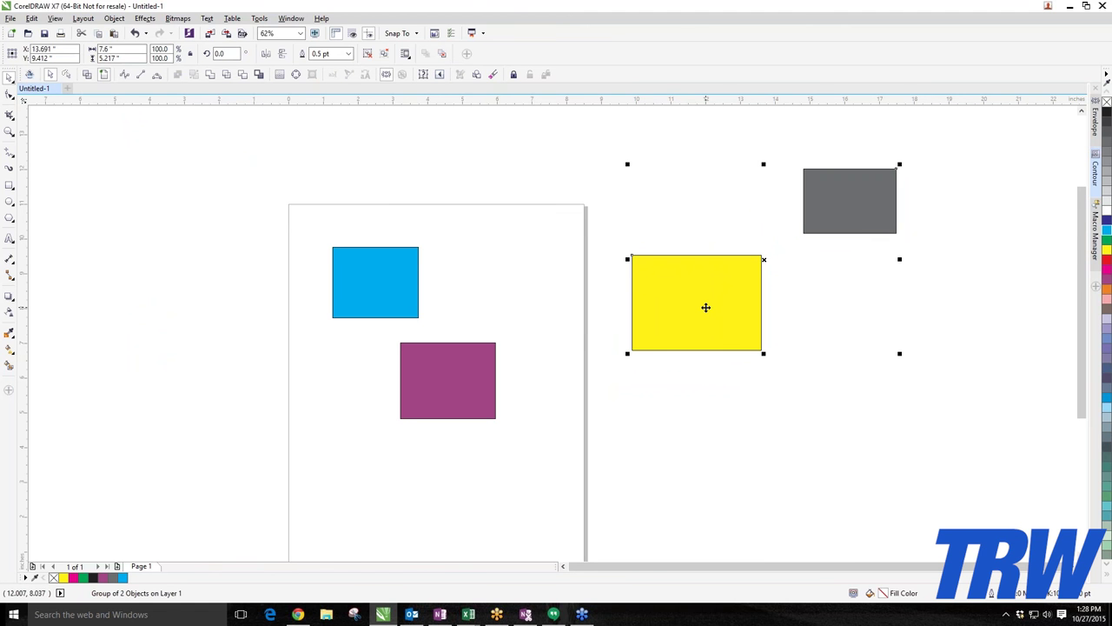
left_click_drag(720, 287, 637, 279)
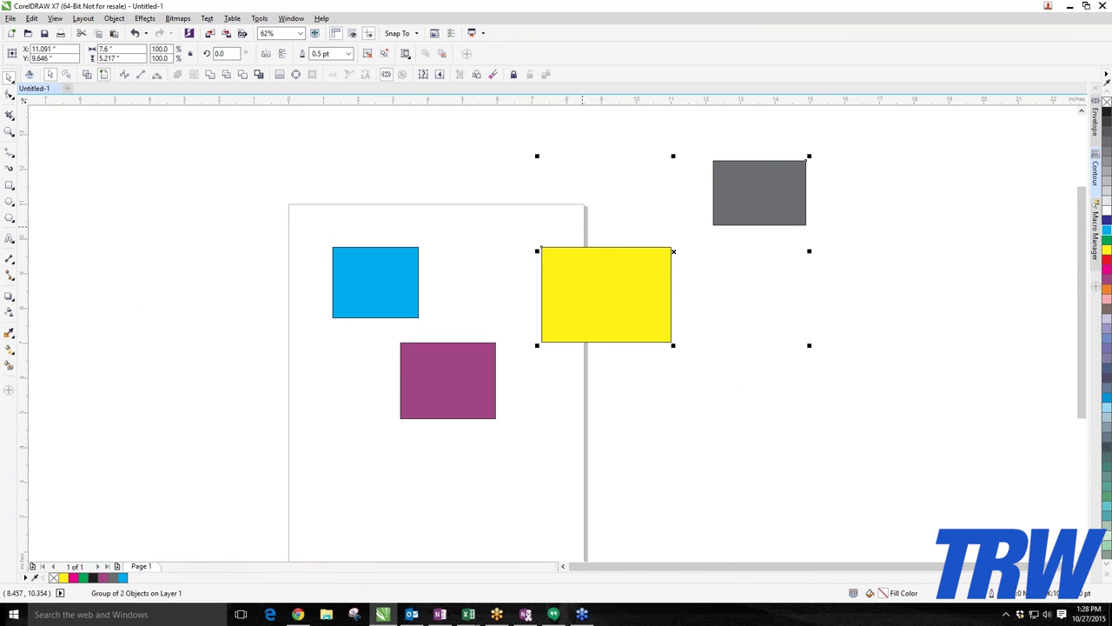
Delete the grouped gray and yellow rectangles, the blue rectangle and the purple rectangle.
key("Delete")
left_click(338, 283)
key("Delete")
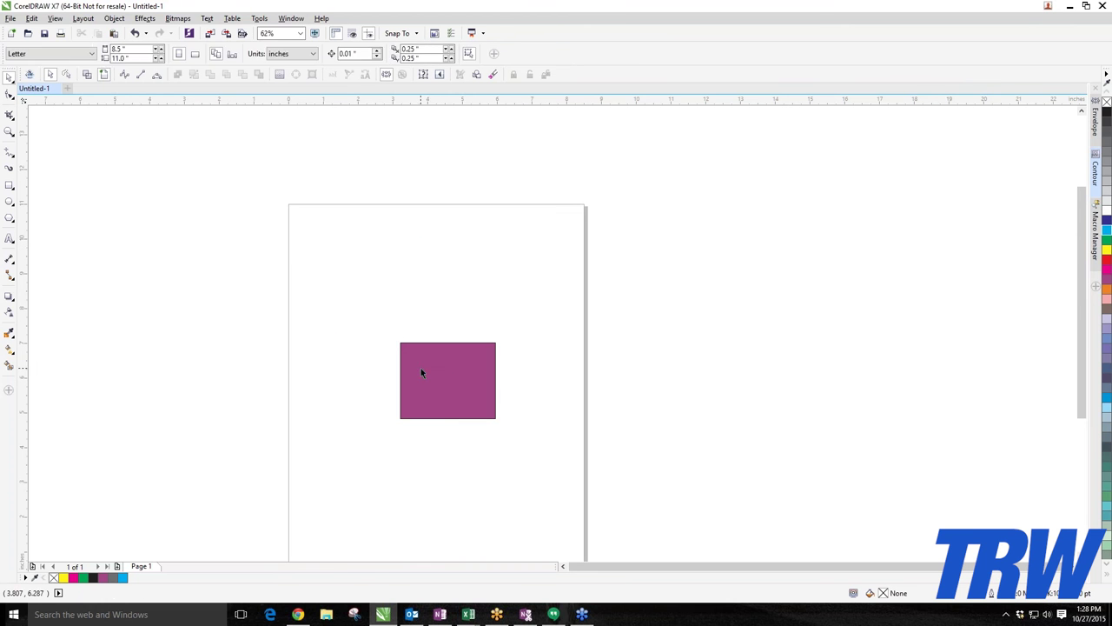
left_click(421, 367)
key("Delete")
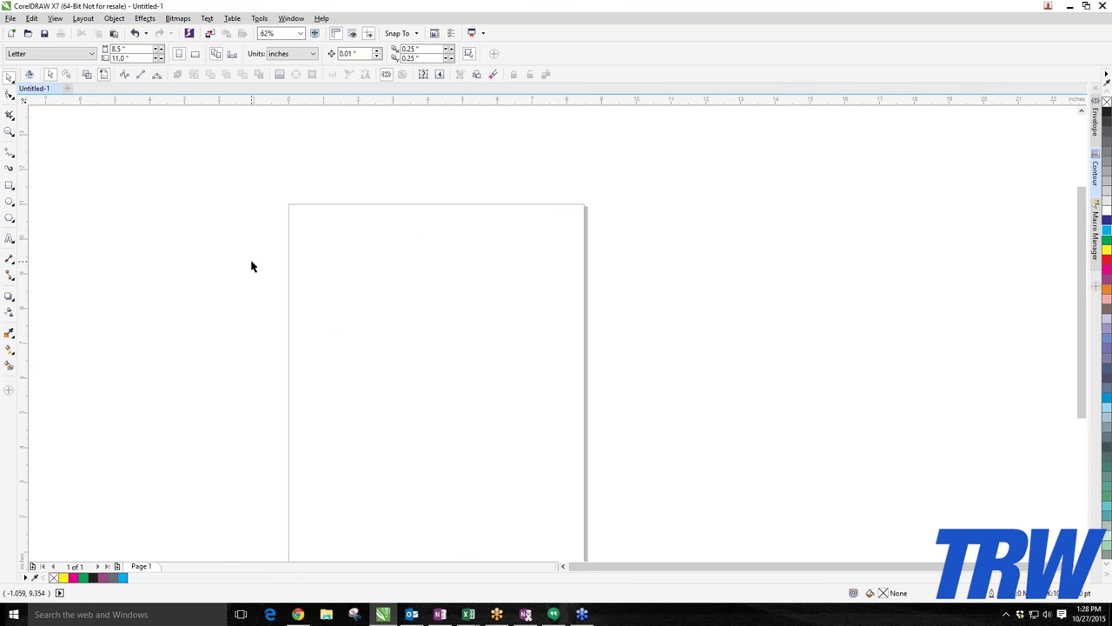
Add the artistic text "baseball" in the upper part of the empty page.
left_click(9, 239)
left_click(371, 261)
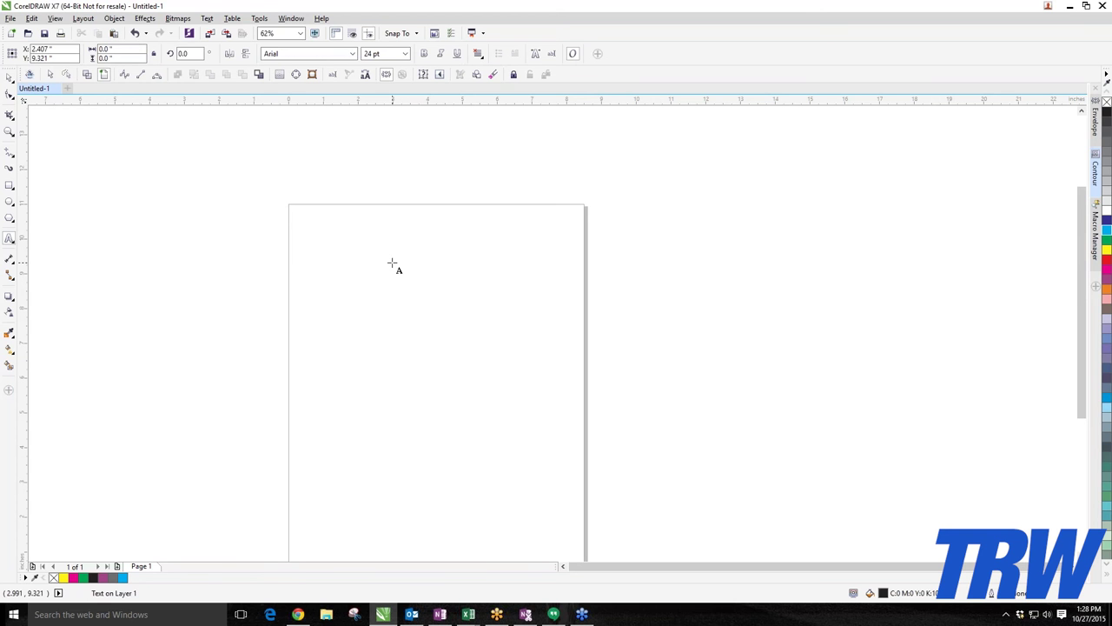
type("base")
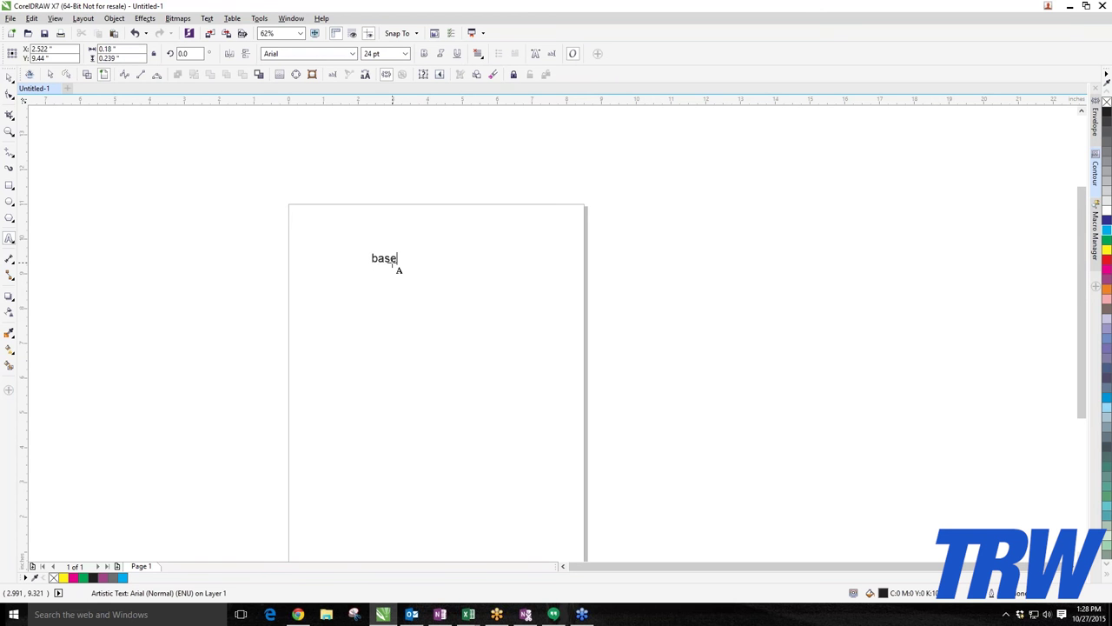
type("ball")
key("ctrl+space")
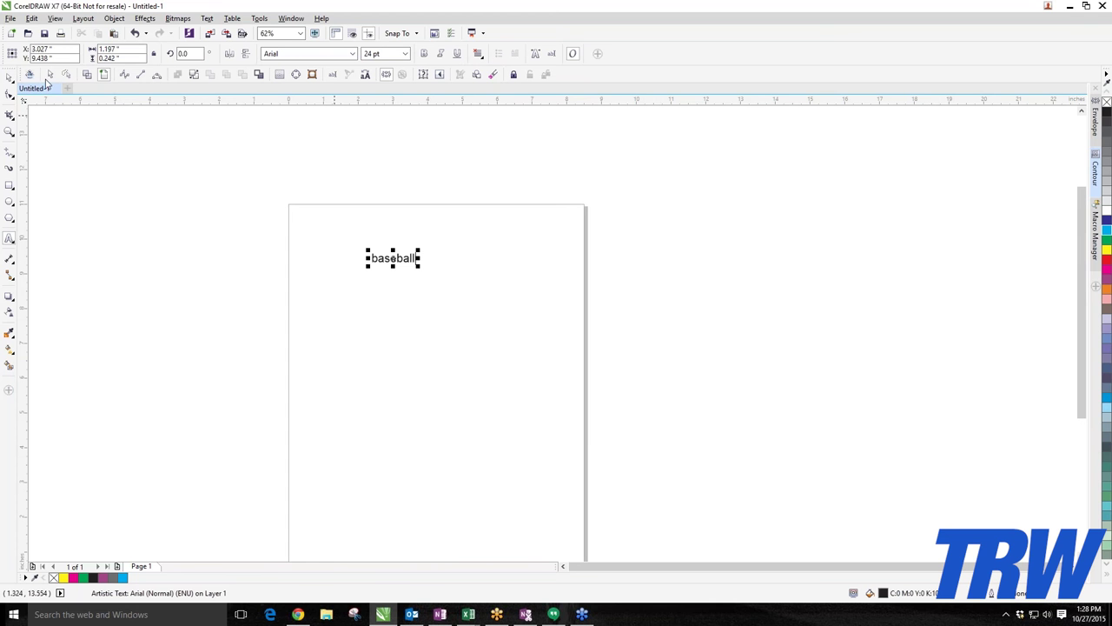
Open the TRW Stone Wizard and enlarge the "baseball" text to about 6 inches wide.
left_click(30, 75)
left_click_drag(746, 68, 680, 56)
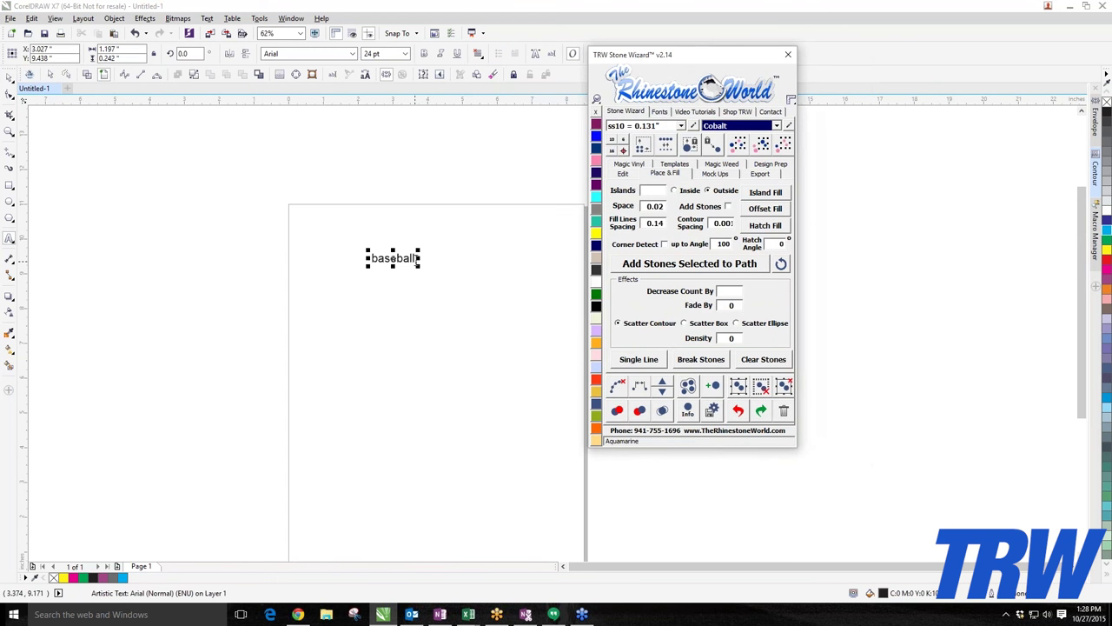
left_click_drag(418, 264, 582, 300)
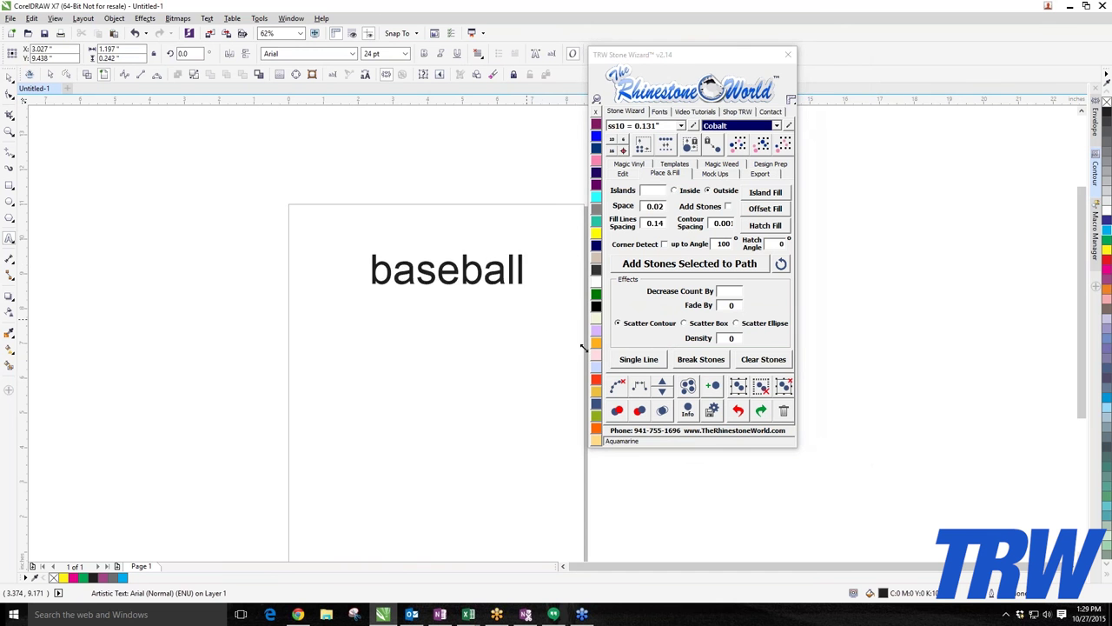
Add the artistic text "mom" below "baseball" and move "baseball" up and left so it fits inside the page.
left_click(365, 385)
type("mom")
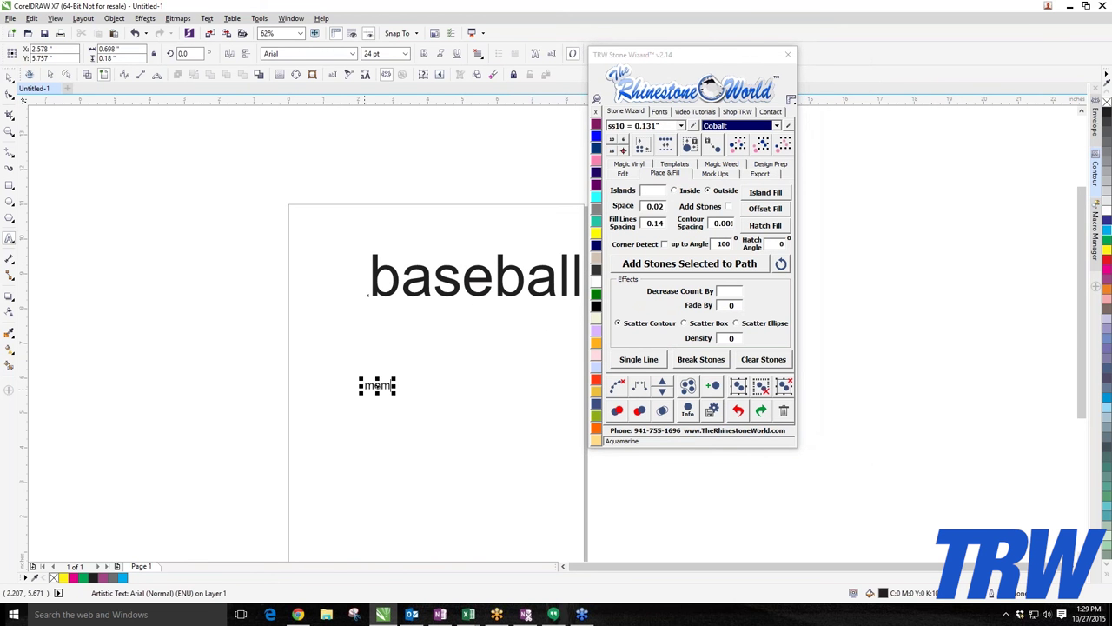
left_click(9, 75)
left_click_drag(393, 269, 334, 244)
Set both the "baseball" and "mom" texts in the favorite font TRW 130 Super Small.
left_click(383, 388, "shift")
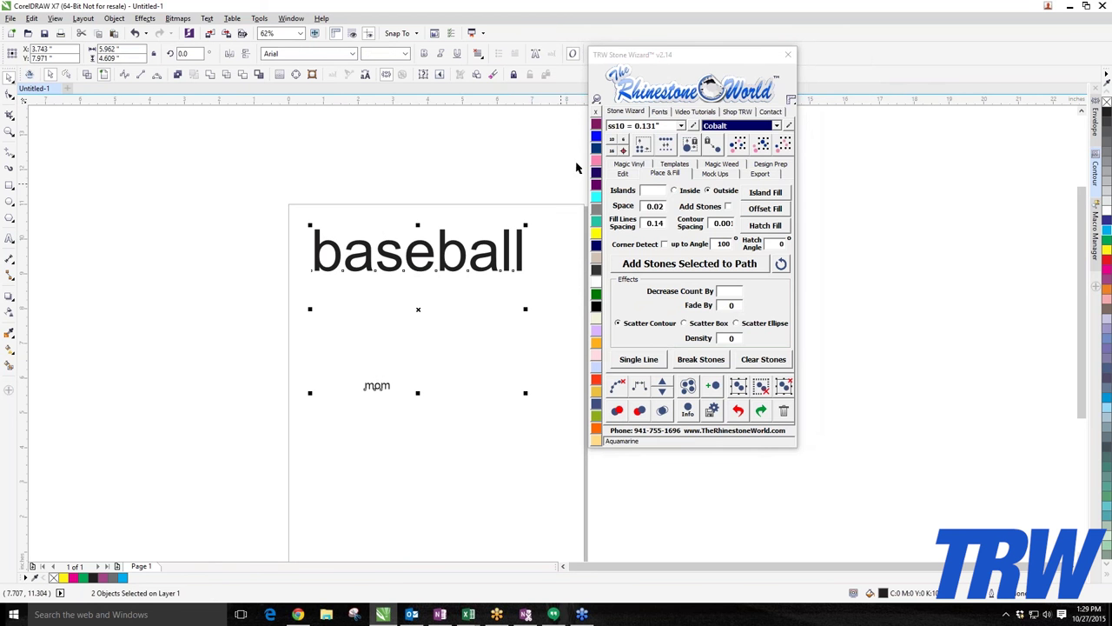
left_click(660, 111)
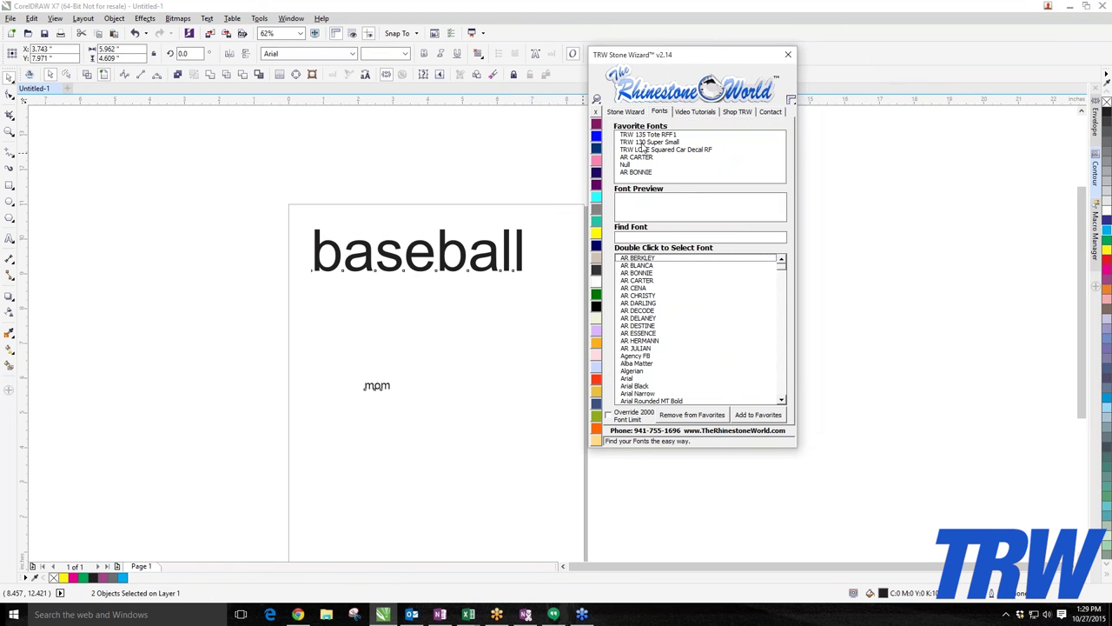
double_click(648, 141)
scroll(470, 323, "down", 2)
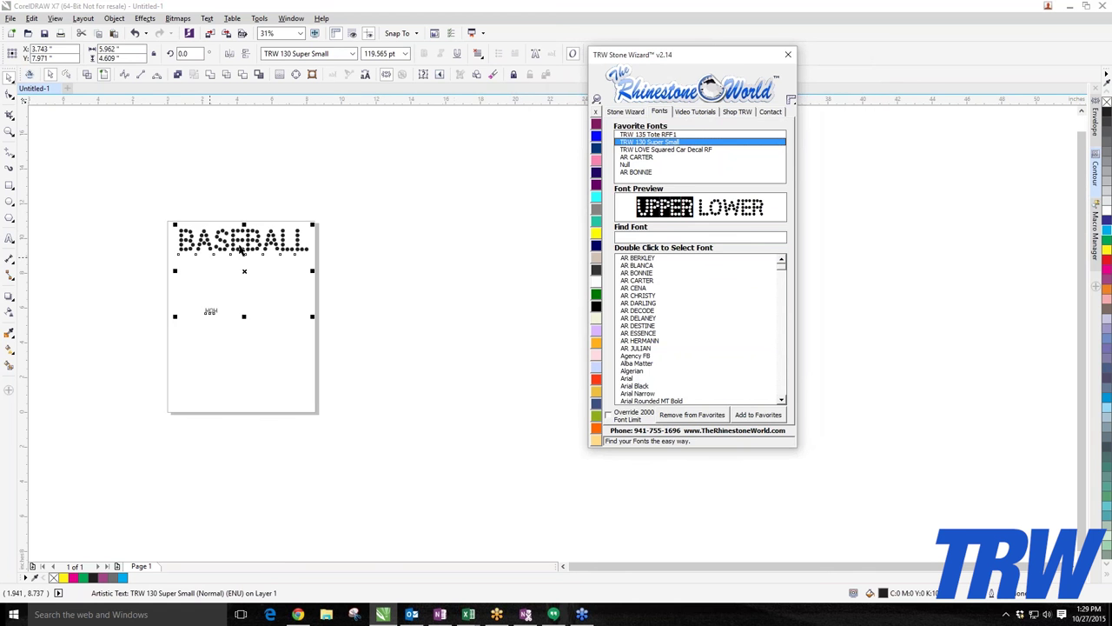
Resize the two-word design to ss10 (0.131") stones, declining to replace the stones.
left_click(625, 111)
left_click(644, 144)
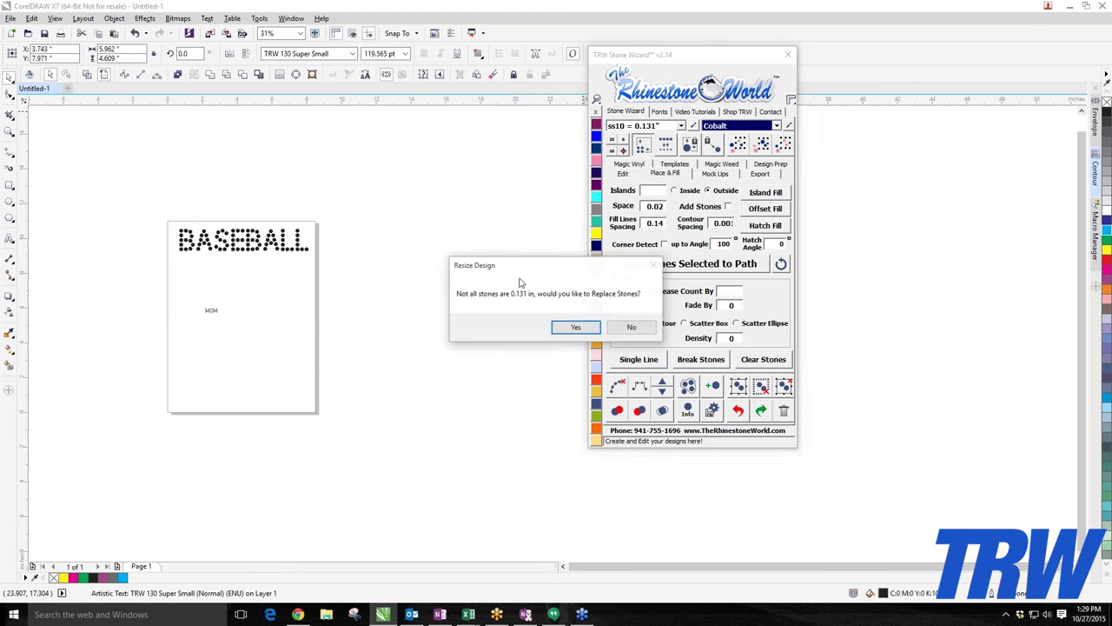
left_click(623, 327)
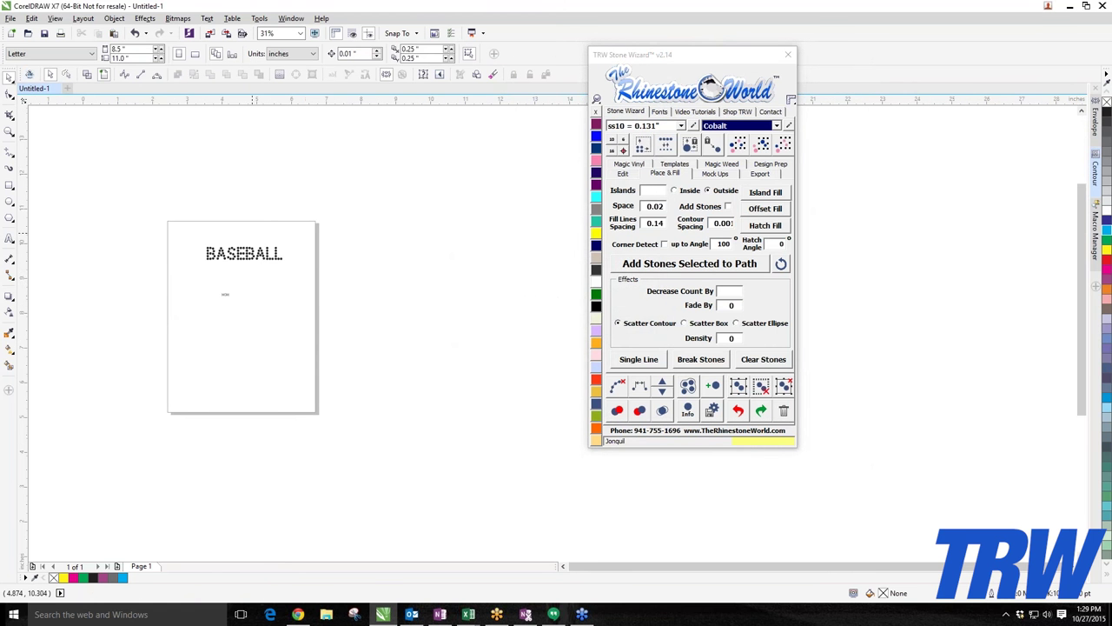
Delete the undersized MOM stones and add a new artistic text "mom" in their place below BASEBALL.
scroll(253, 233, "up", 2)
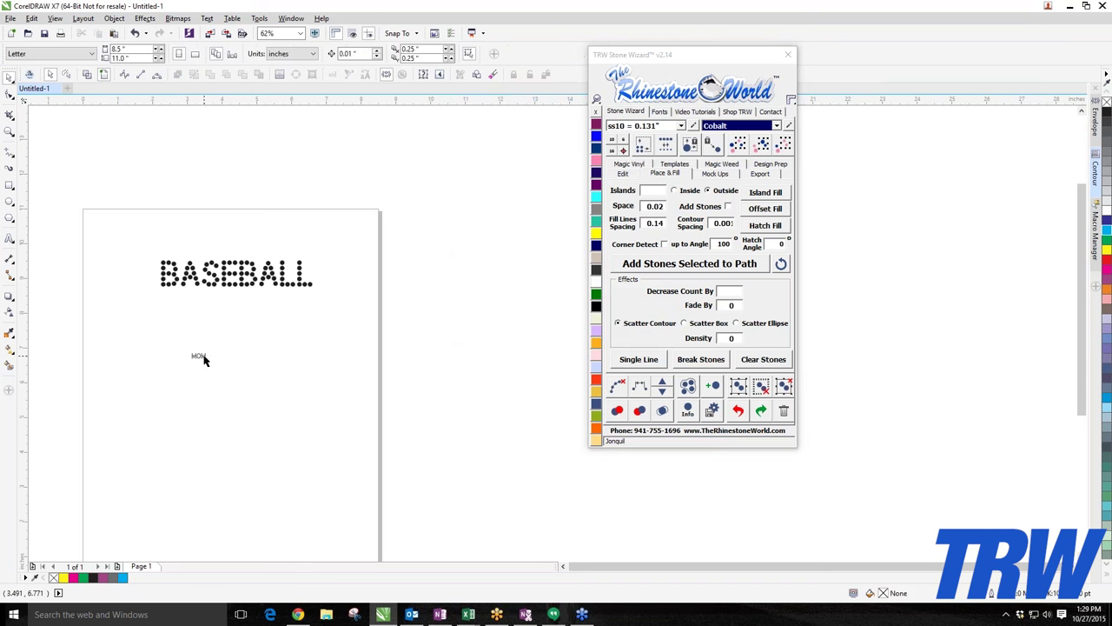
left_click_drag(203, 360, 203, 354)
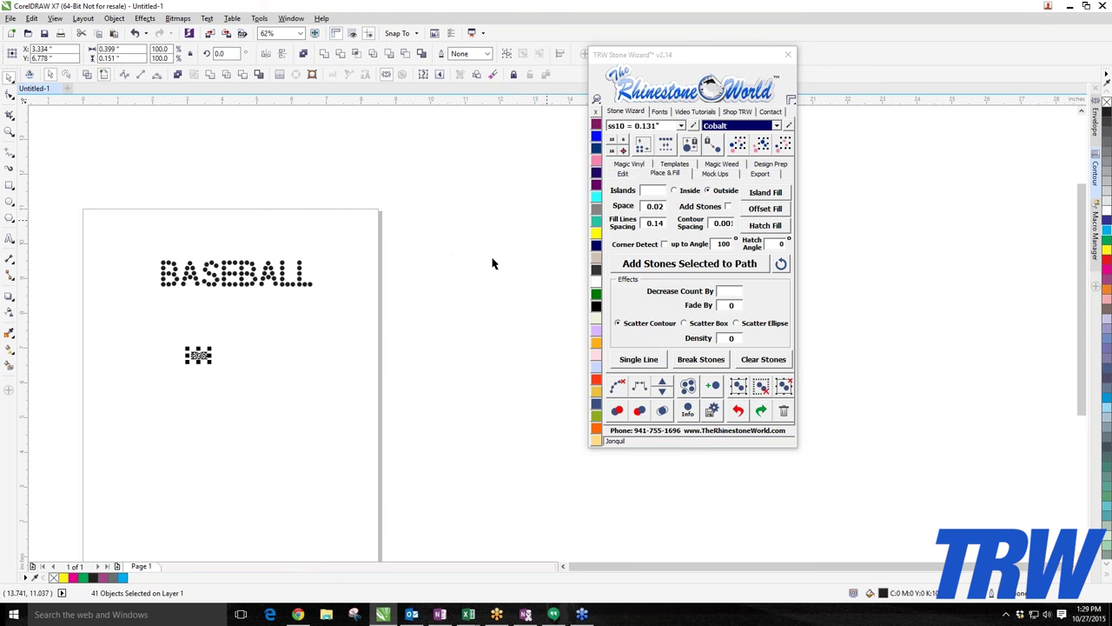
key("Delete")
left_click(10, 239)
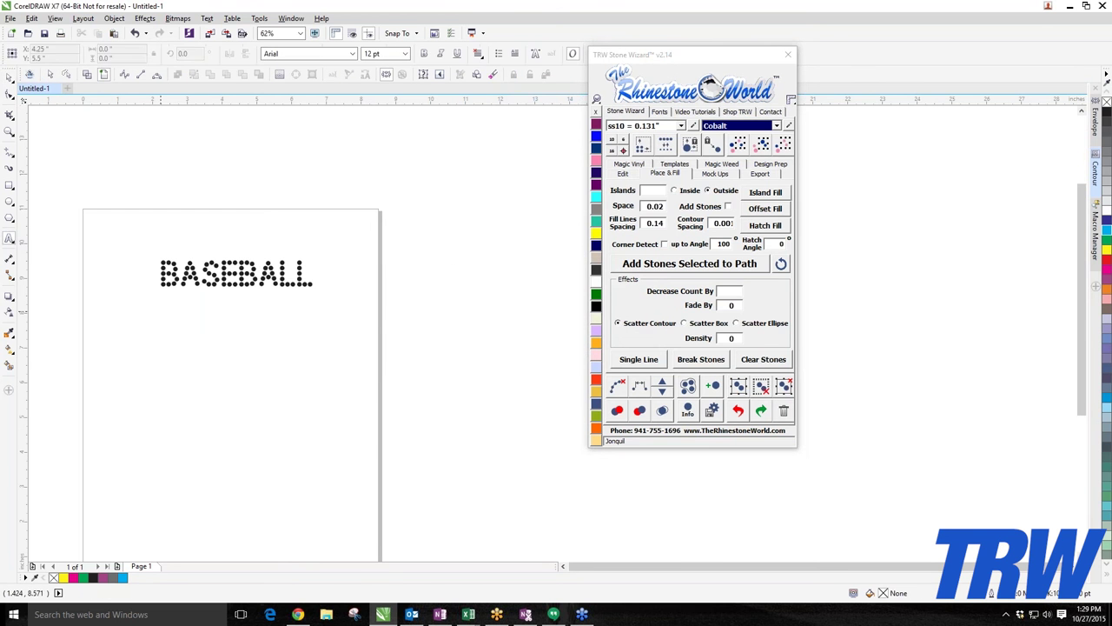
left_click(191, 345)
type("mom")
key("ctrl+space")
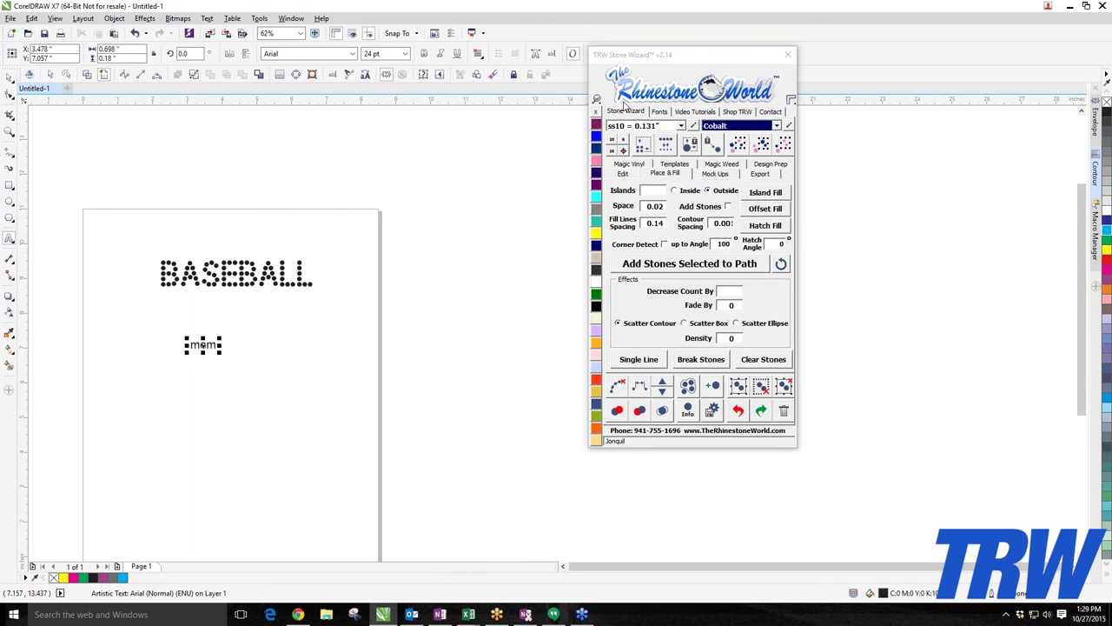
Set the new "mom" text in TRW 130 Super Small and resize it to ss10 (0.131") stones.
left_click(660, 112)
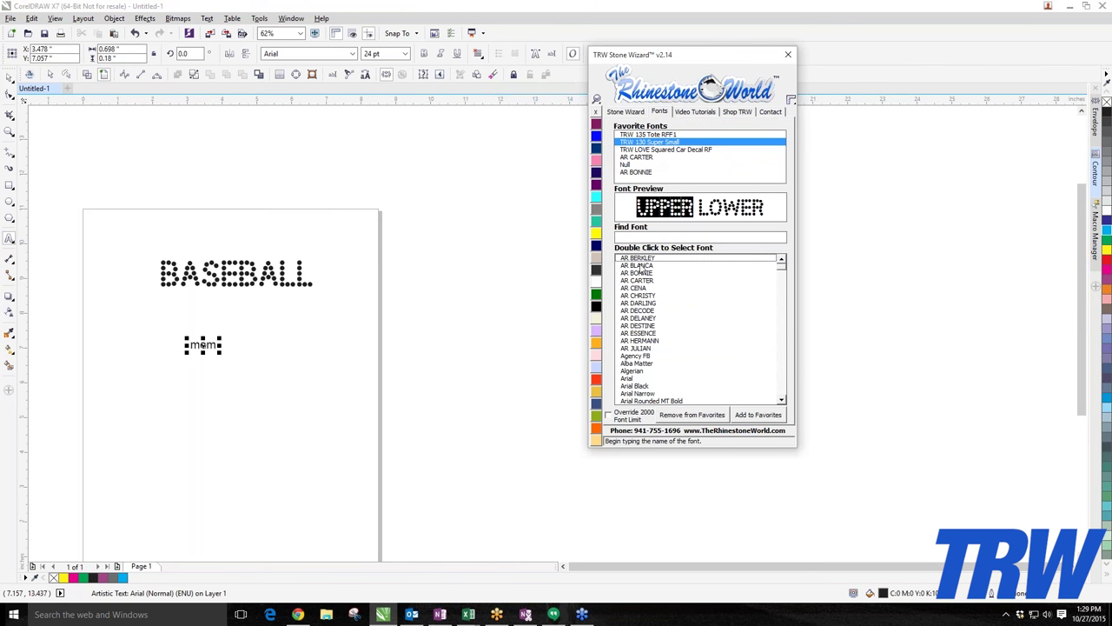
left_click(635, 143)
left_click(635, 149)
left_click(638, 145)
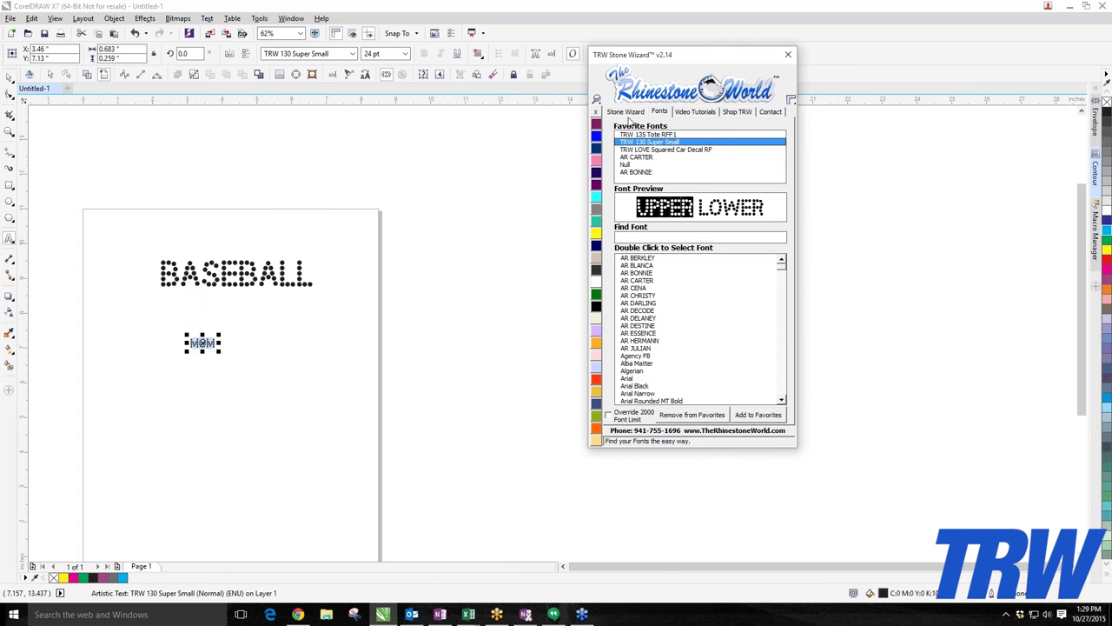
left_click(626, 111)
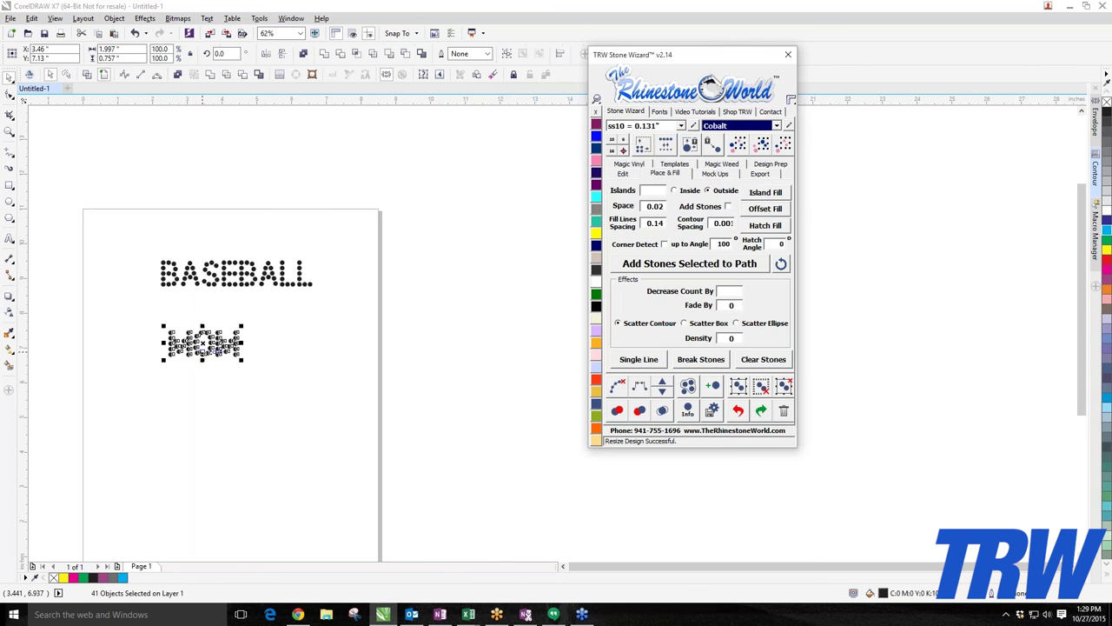
left_click(332, 225)
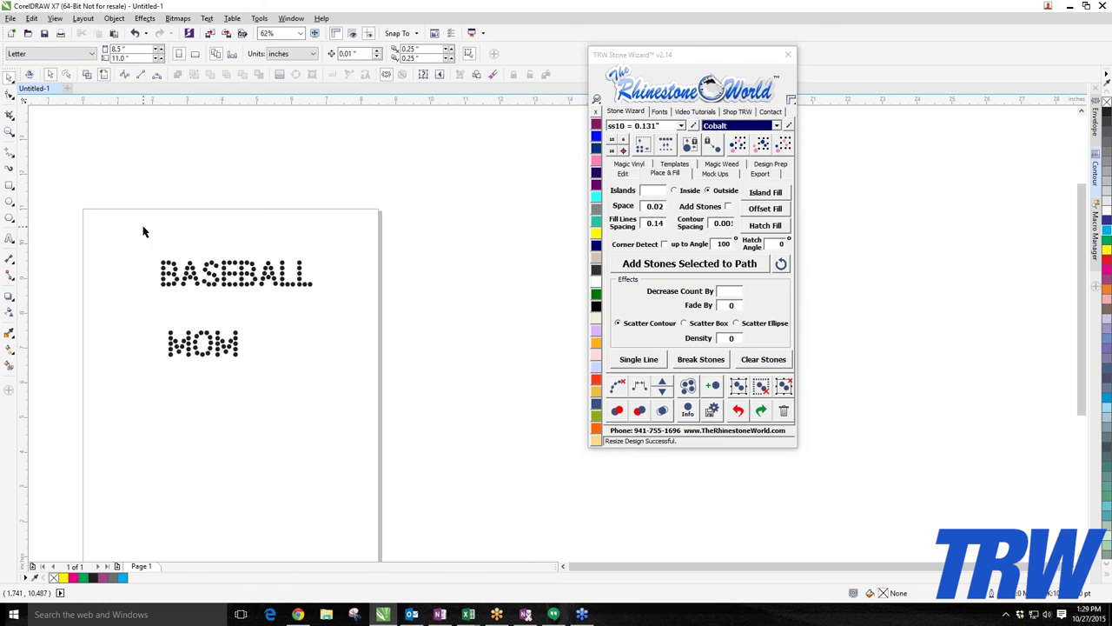
Recolor all the MOM stones yellow and close the TRW Stone Wizard.
left_click_drag(159, 324, 304, 390)
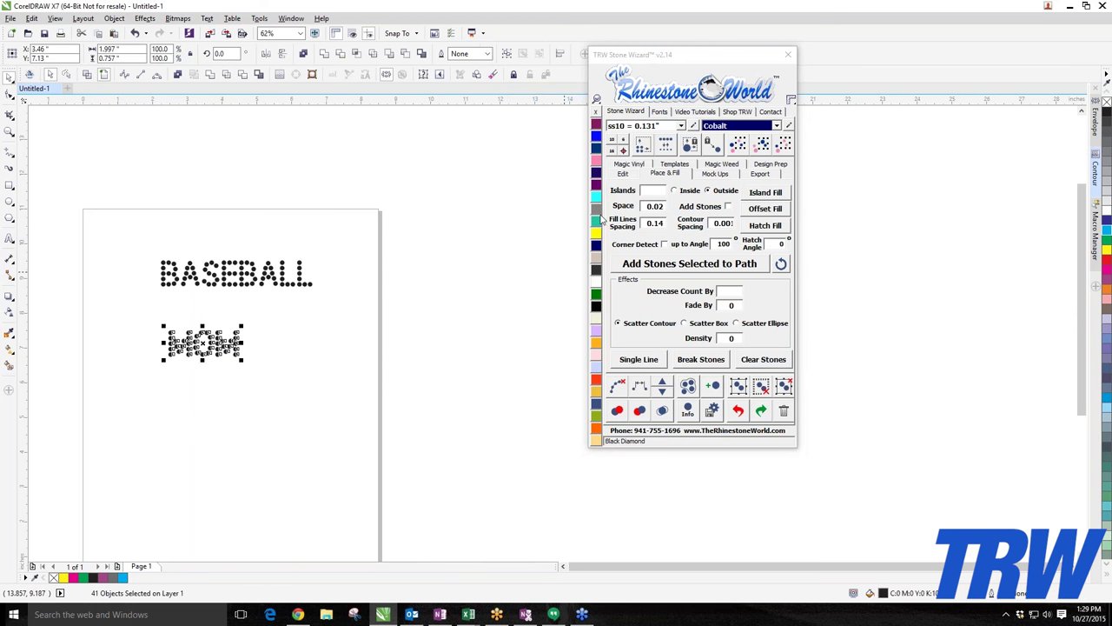
left_click(596, 232)
left_click(789, 54)
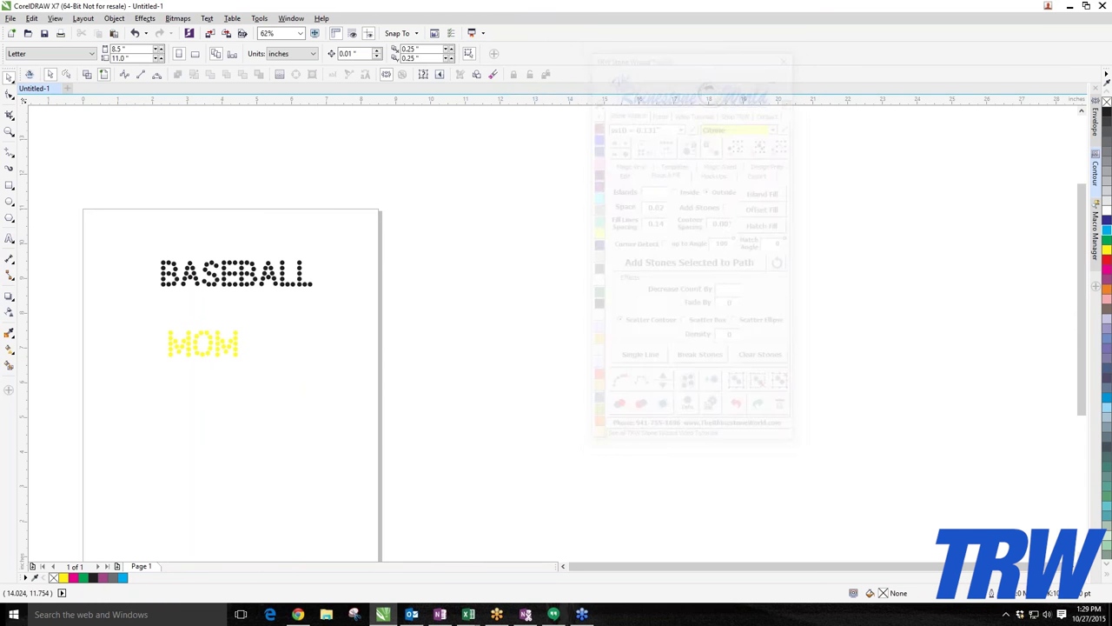
left_click(460, 242)
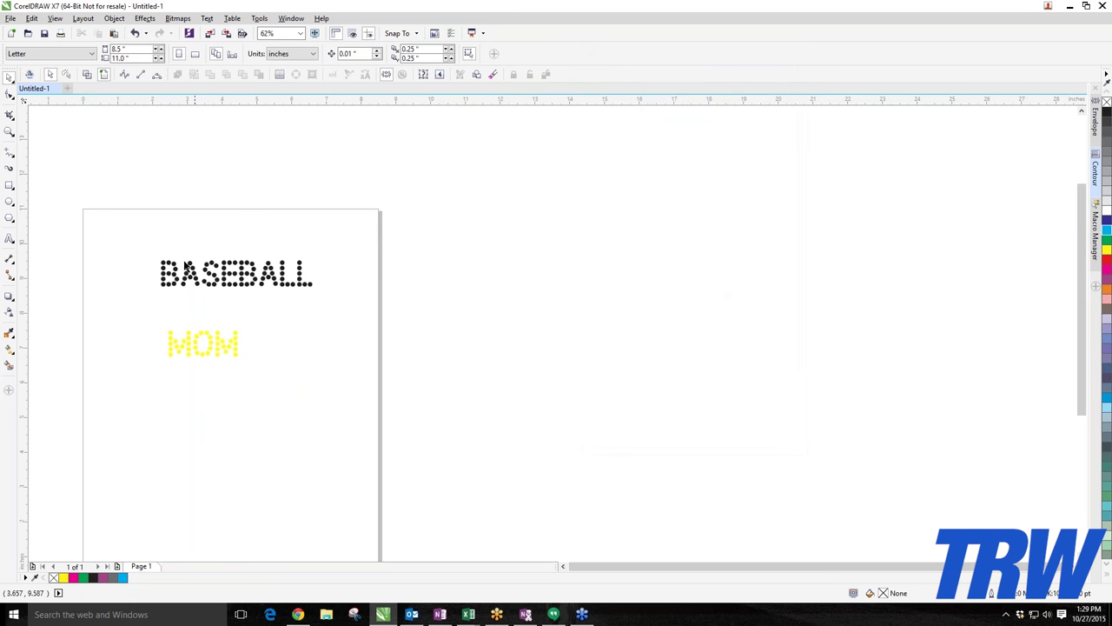
Try to left-align all the ungrouped BASEBALL and MOM stones, and undo the alignment.
scroll(183, 270, "up", 2)
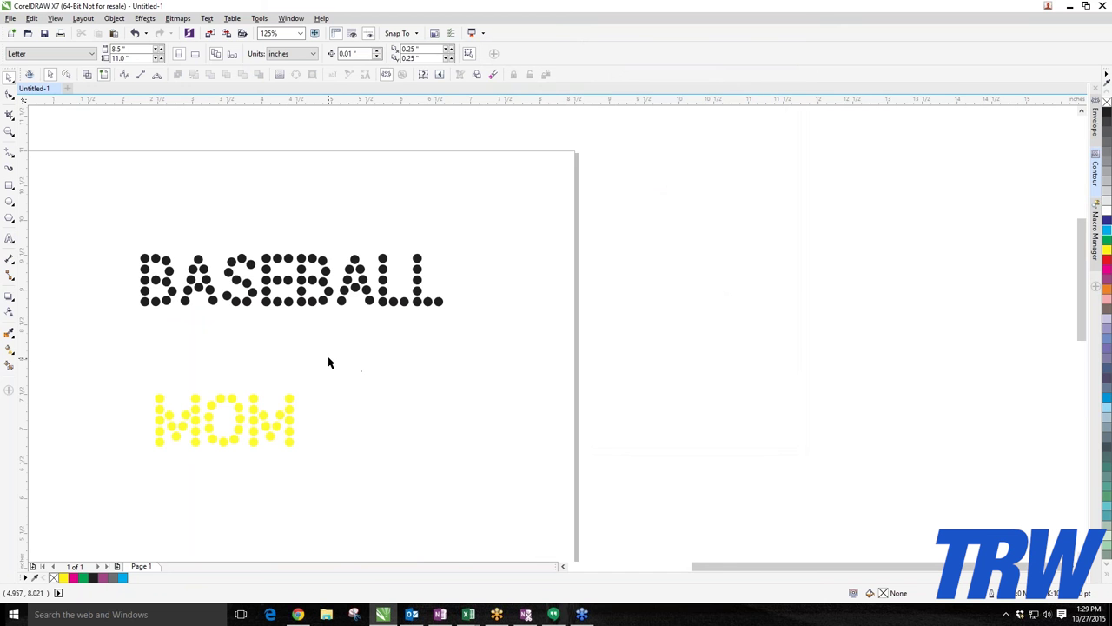
scroll(334, 250, "down", 2)
left_click_drag(242, 276, 414, 399)
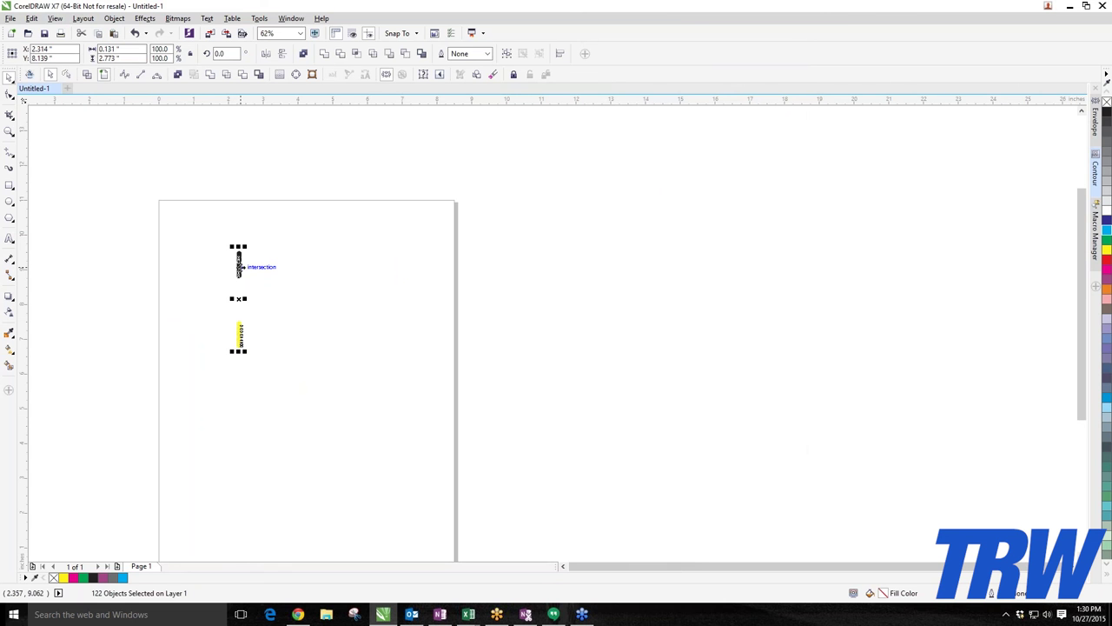
left_click(208, 268)
scroll(208, 268, "up", 2)
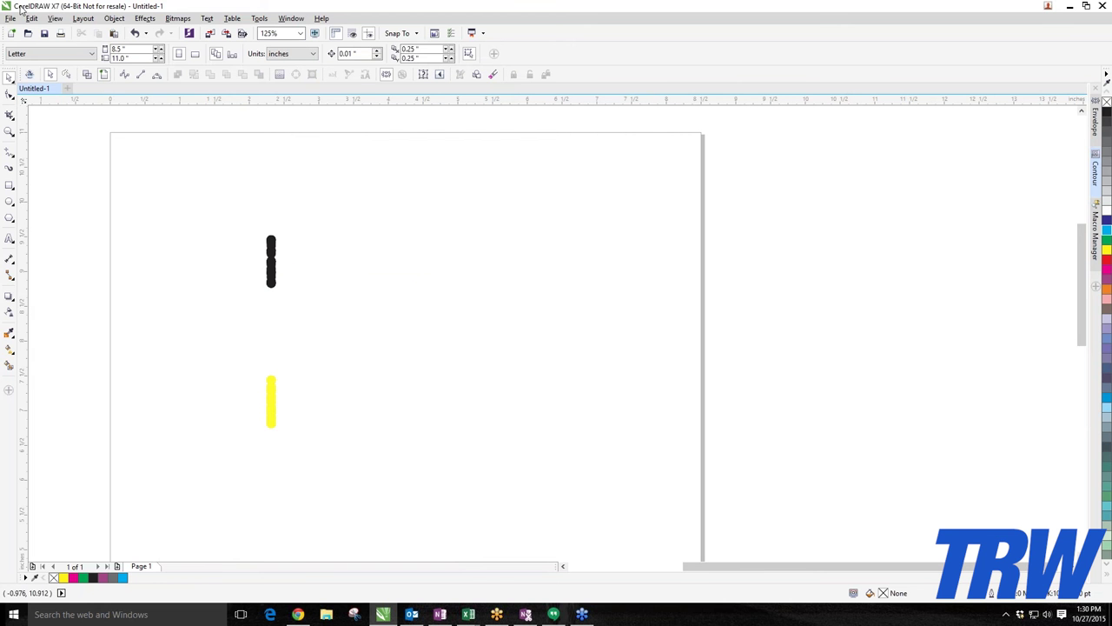
left_click(135, 33)
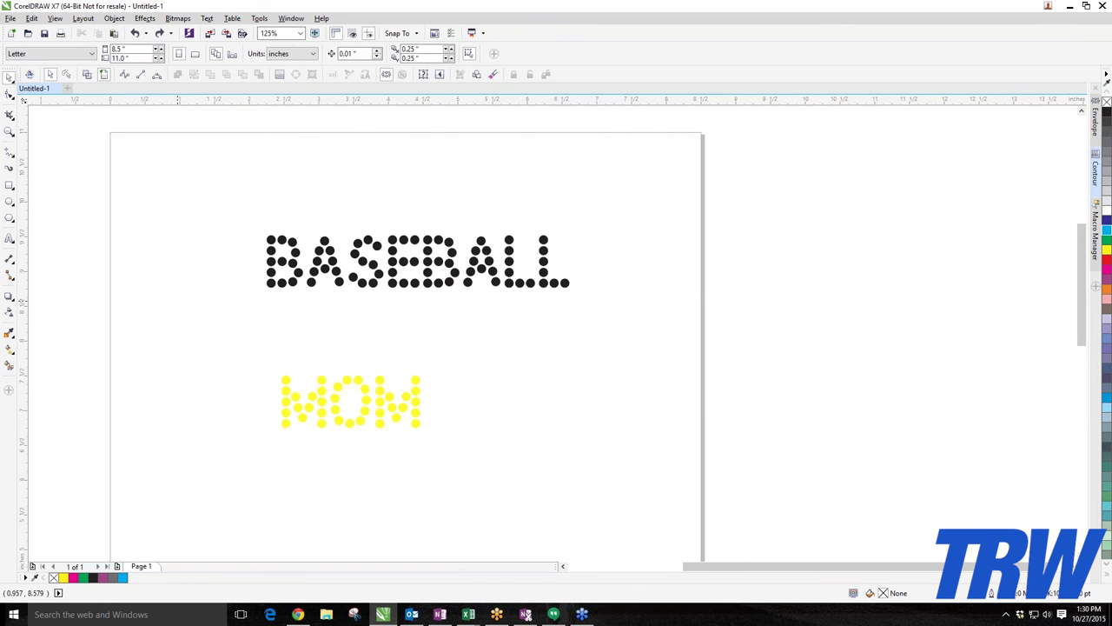
Group all the black dots that form the word BASEBALL into one object.
left_click_drag(194, 209, 605, 322)
left_click(113, 18)
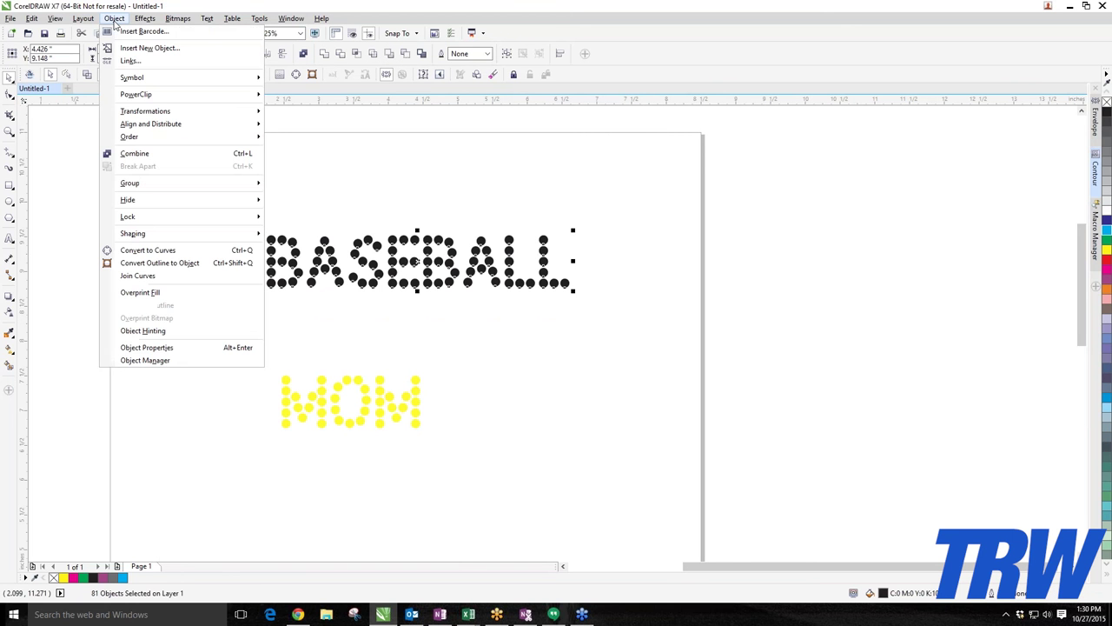
mouse_move(139, 184)
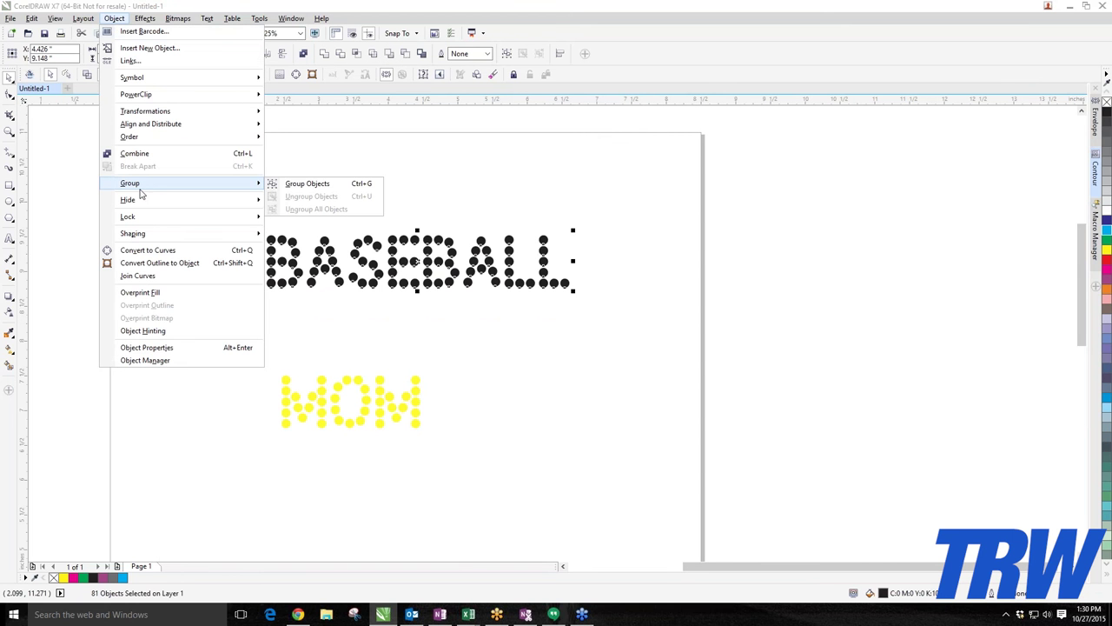
left_click(290, 189)
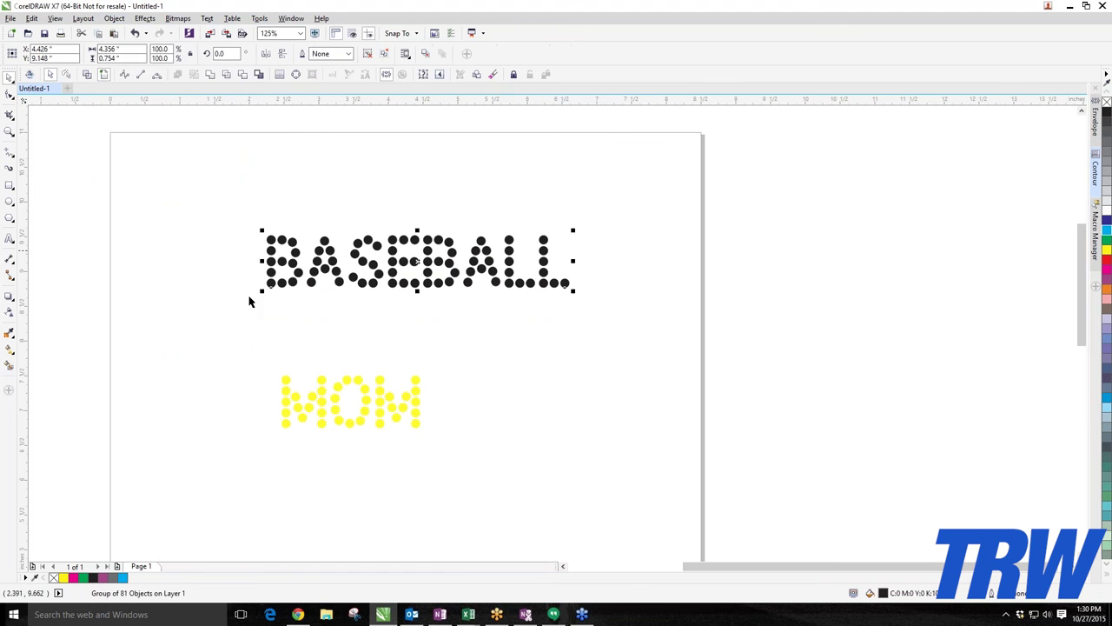
Group all the yellow dots that form the word MOM into one object.
left_click_drag(224, 360, 443, 443)
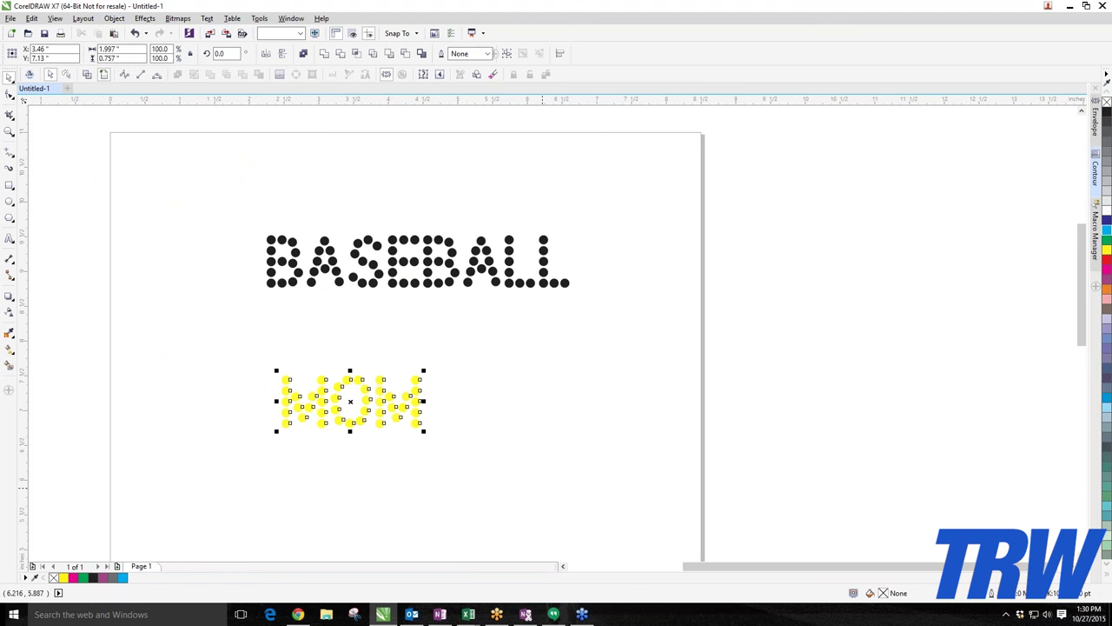
left_click(120, 19)
mouse_move(174, 184)
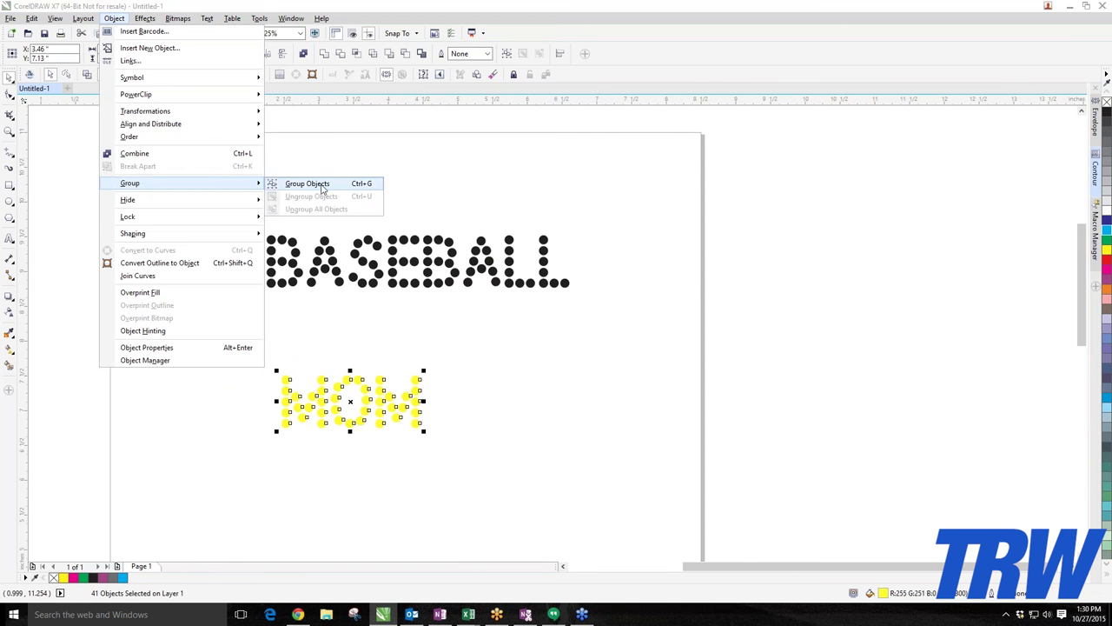
left_click(323, 184)
Align the BASEBALL and MOM groups with Align Centers Vertically, and clear the selection.
left_click_drag(219, 200, 610, 457)
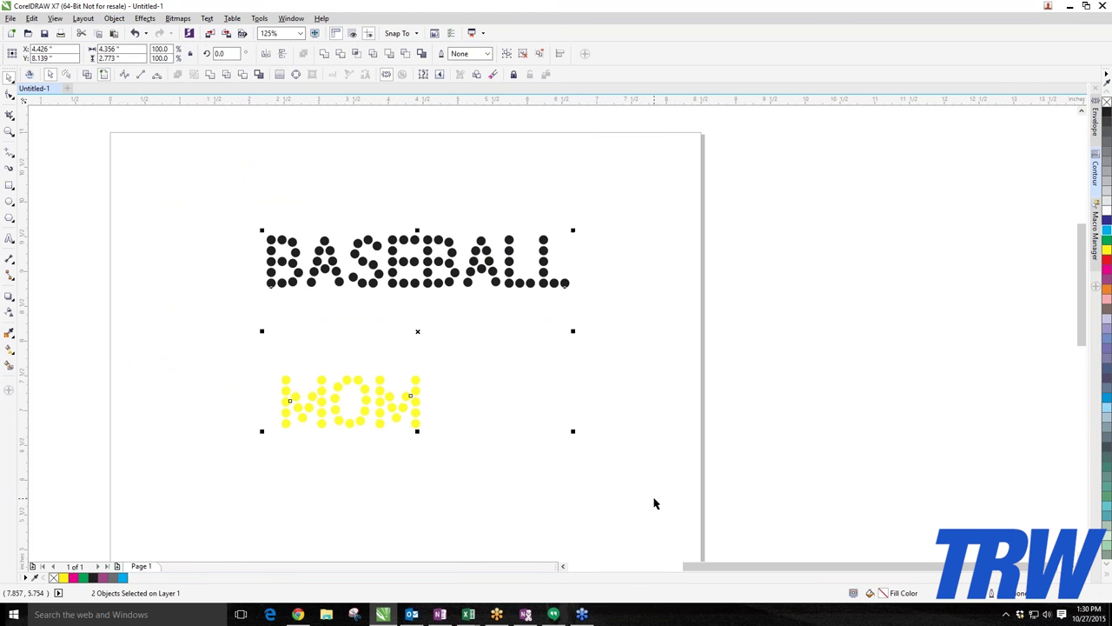
left_click(114, 19)
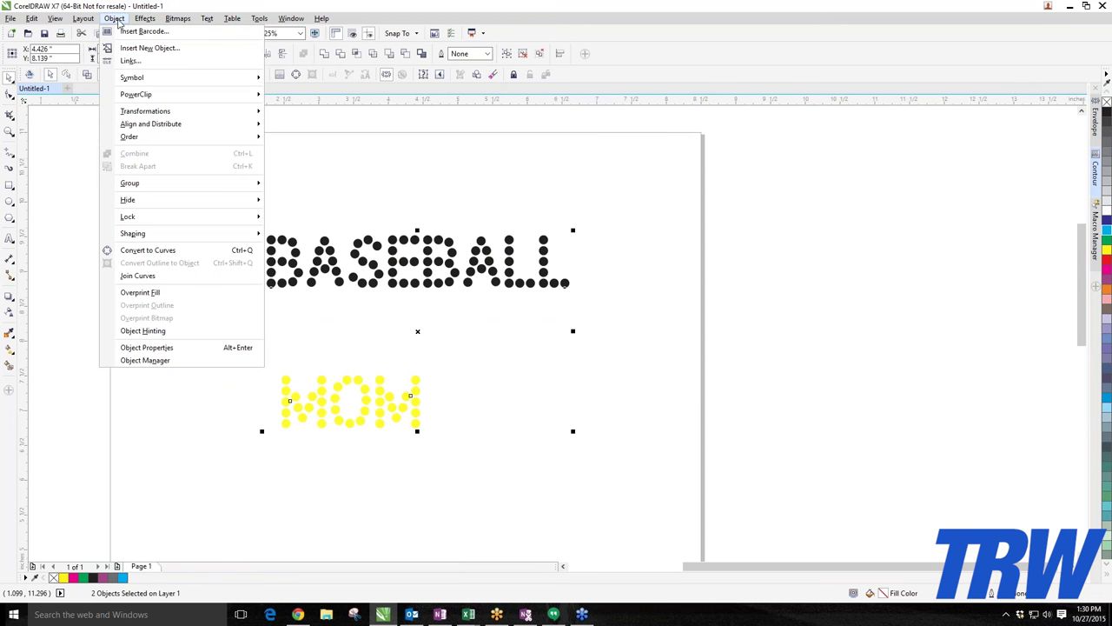
mouse_move(151, 127)
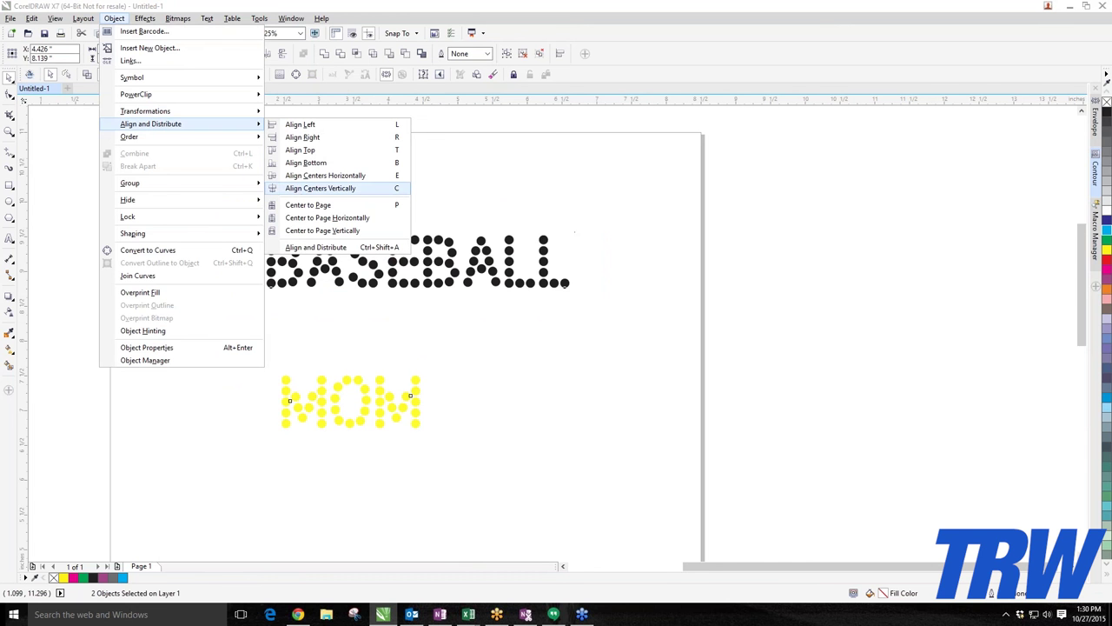
left_click(321, 188)
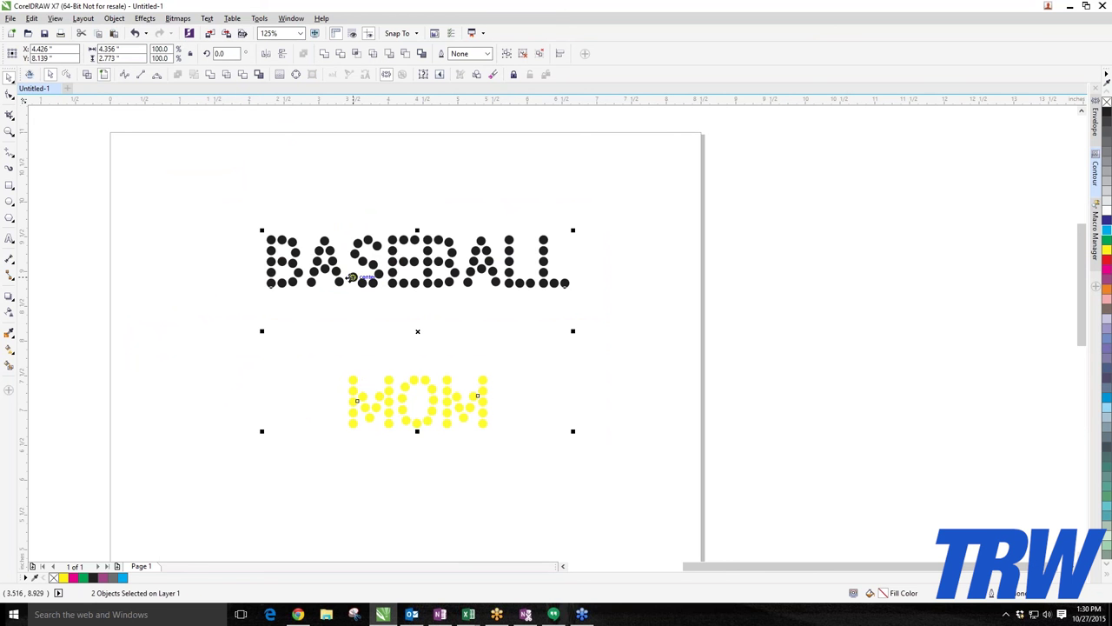
left_click(228, 289)
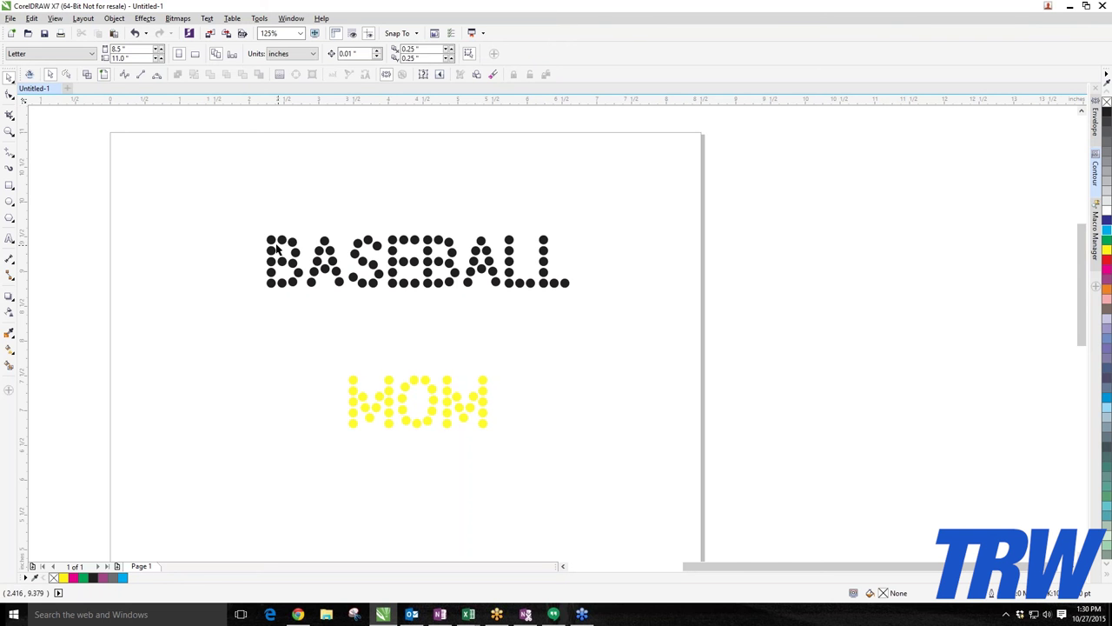
Move the BASEBALL group about 0.2 inches up and slightly to the left, out of line with MOM.
left_click_drag(208, 207, 667, 315)
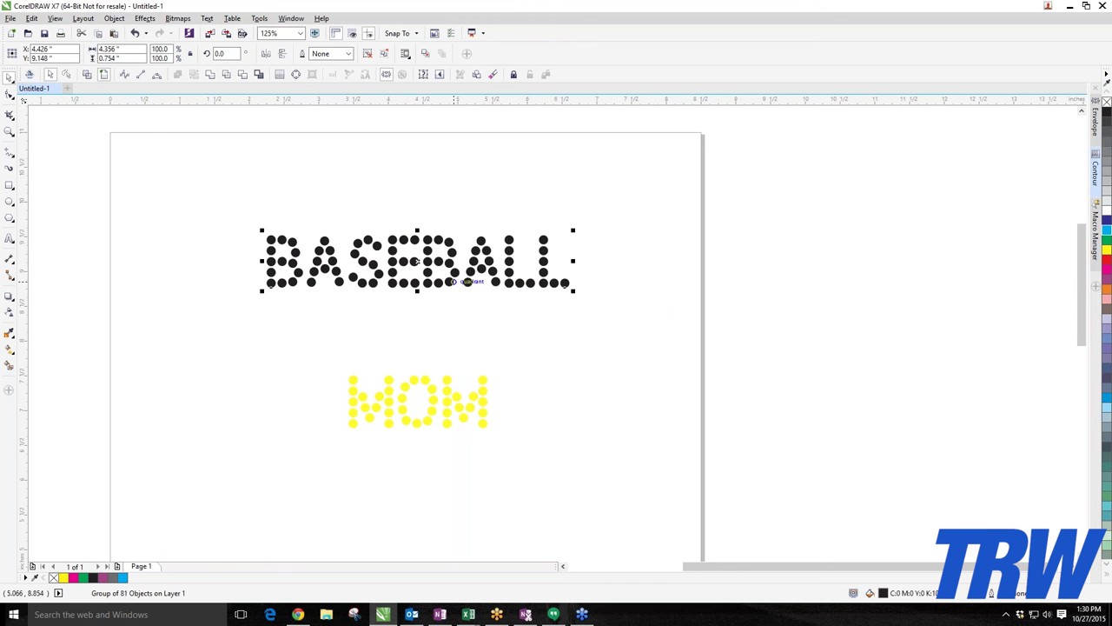
left_click_drag(455, 270, 453, 233)
left_click_drag(452, 230, 447, 258)
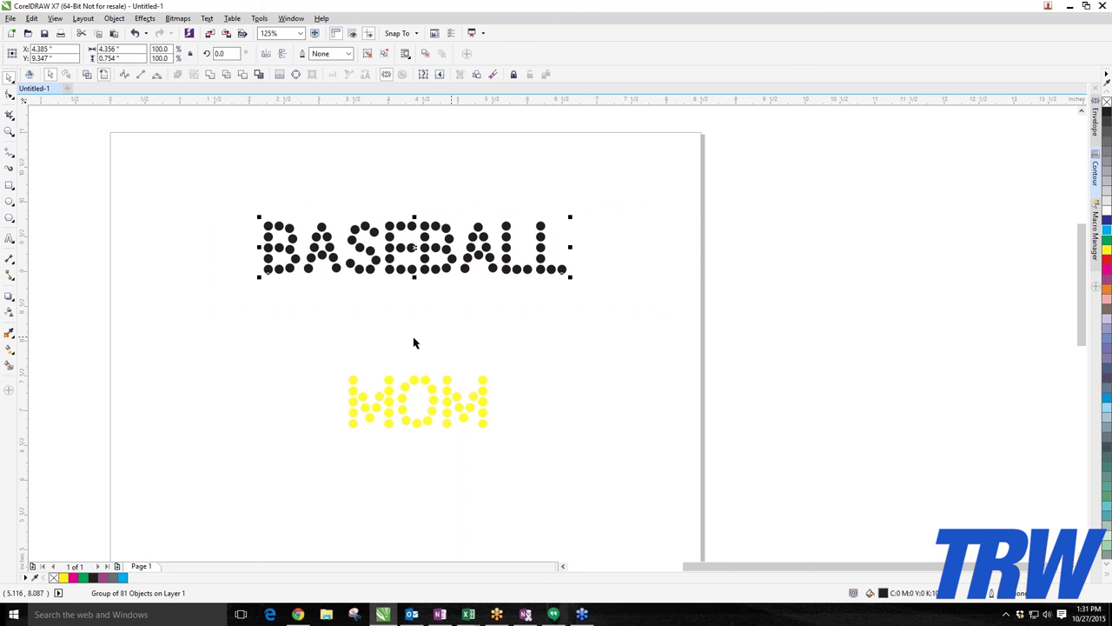
Realign the MOM group beneath the moved BASEBALL group using Align Centers Vertically.
left_click_drag(318, 338, 494, 442)
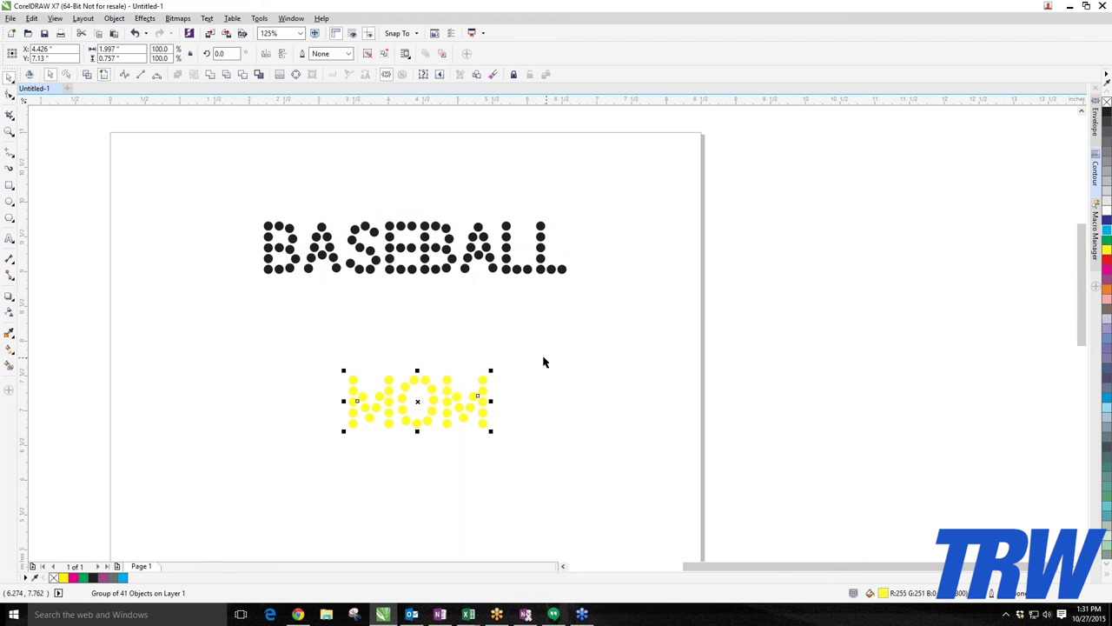
left_click_drag(187, 175, 634, 514)
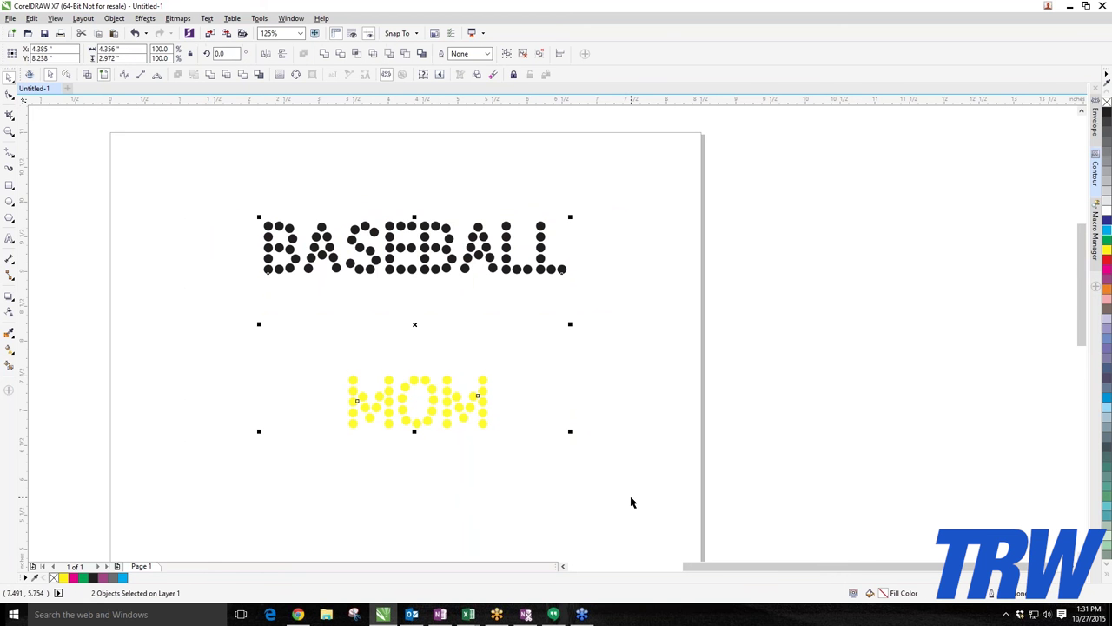
left_click(114, 18)
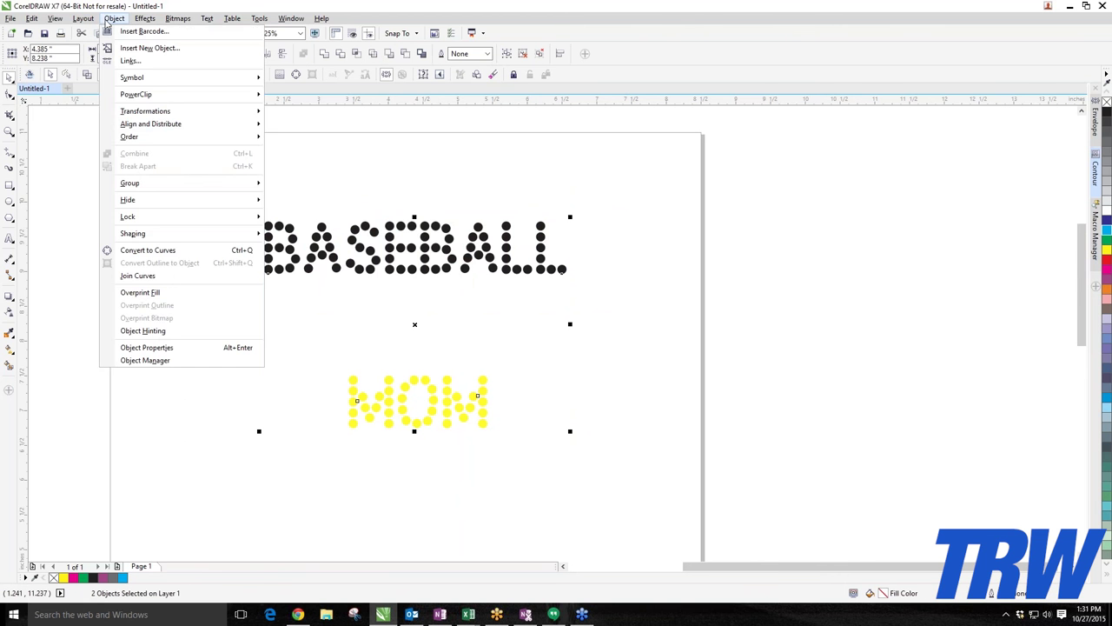
mouse_move(165, 132)
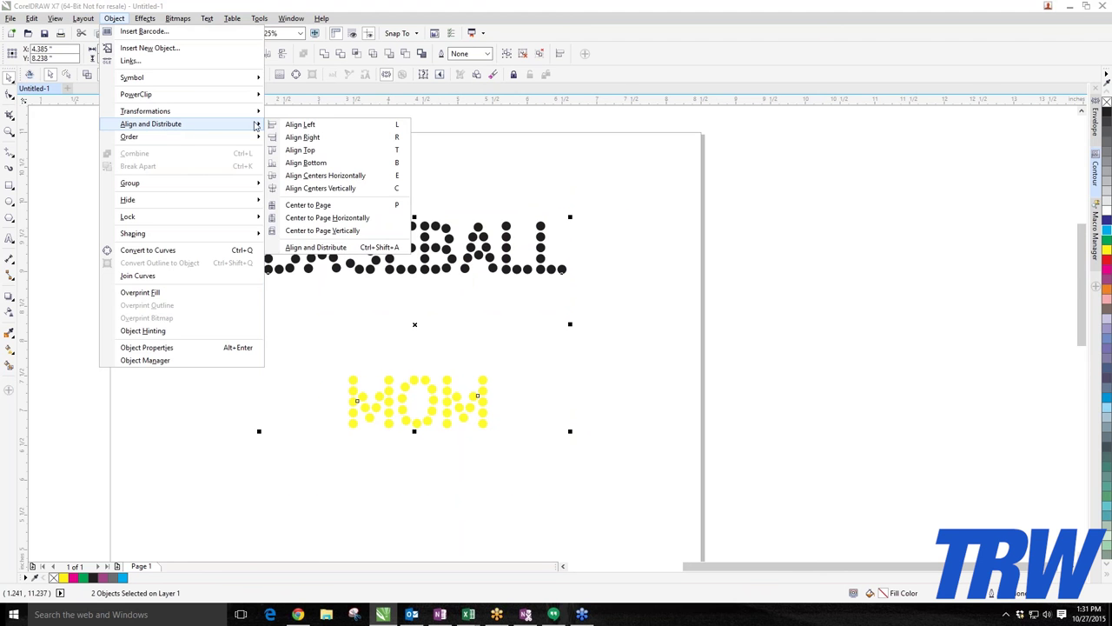
left_click(330, 188)
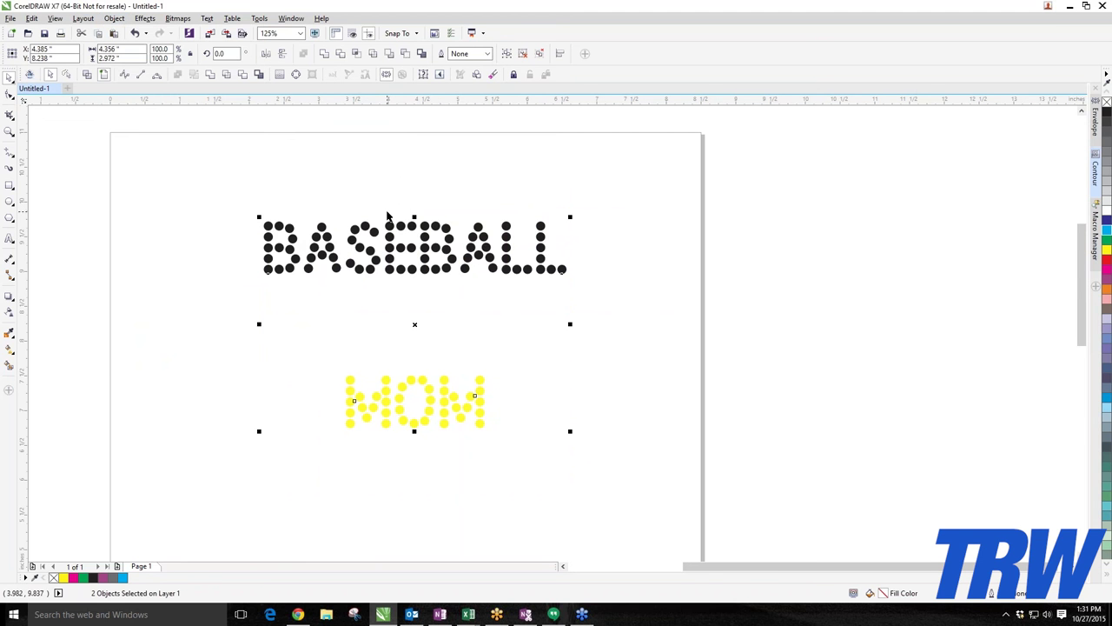
Delete both the BASEBALL and MOM groups from the page.
left_click(297, 347)
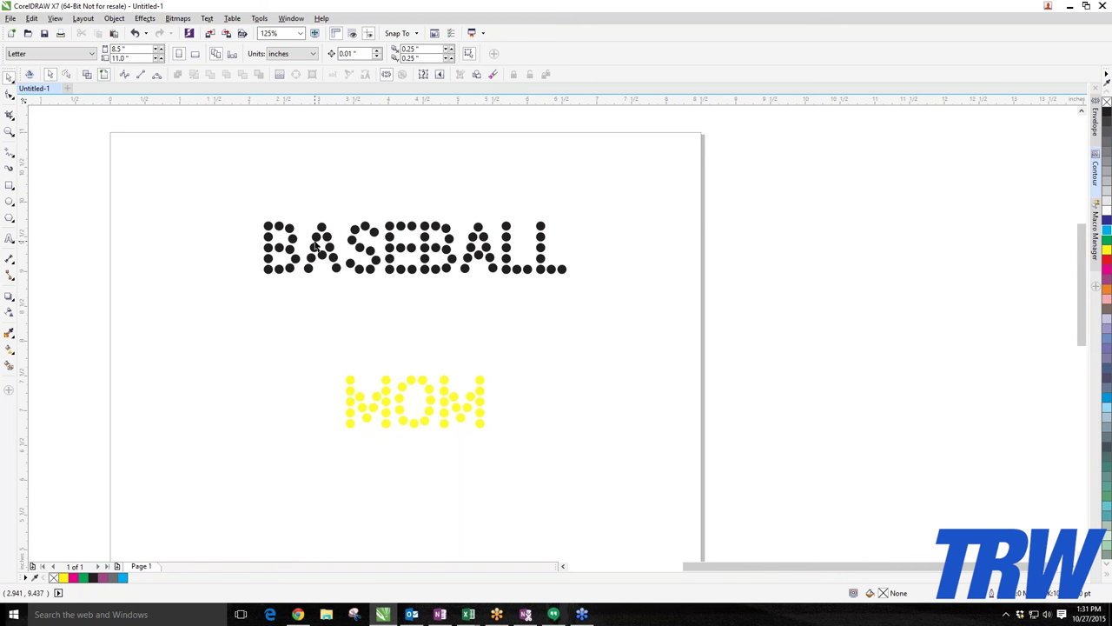
left_click_drag(218, 188, 779, 485)
key("Delete")
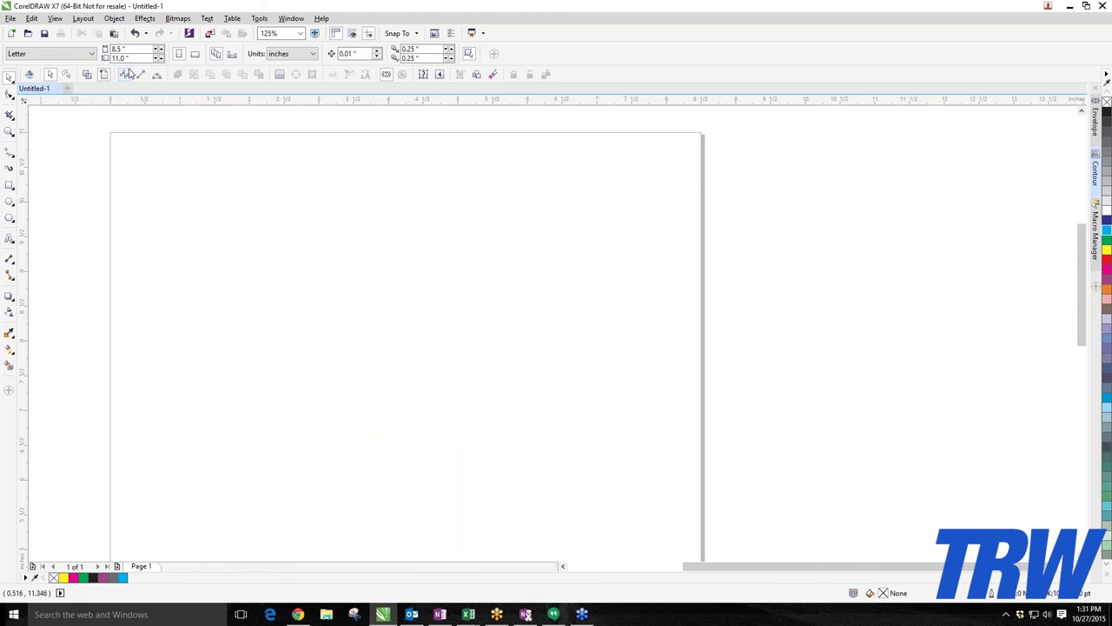
Bring up the Contour effect settings.
left_click(145, 18)
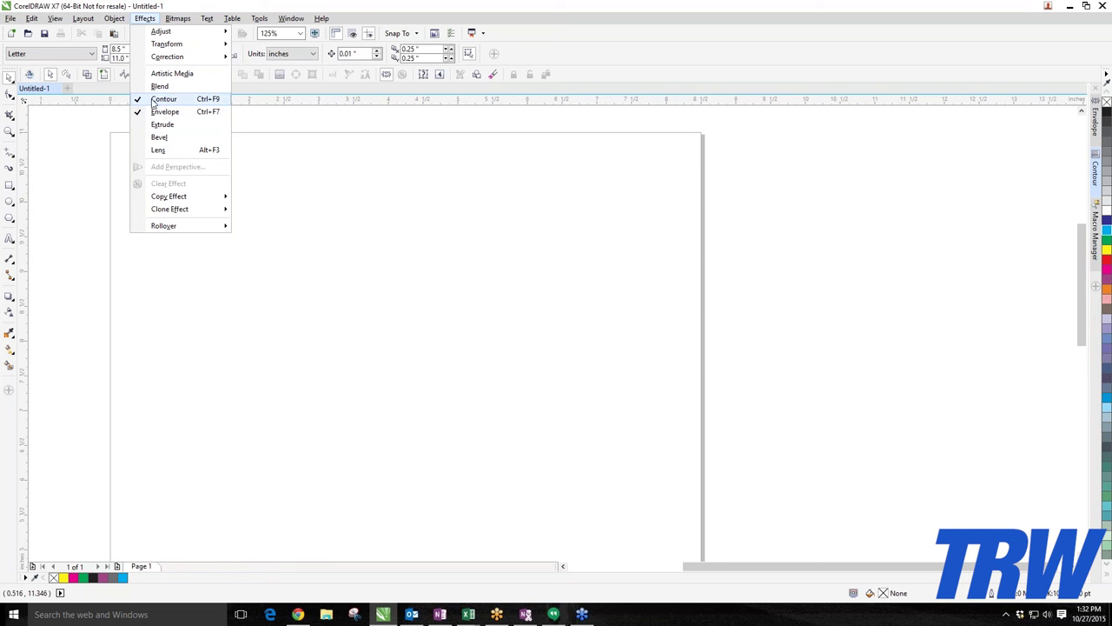
left_click(452, 177)
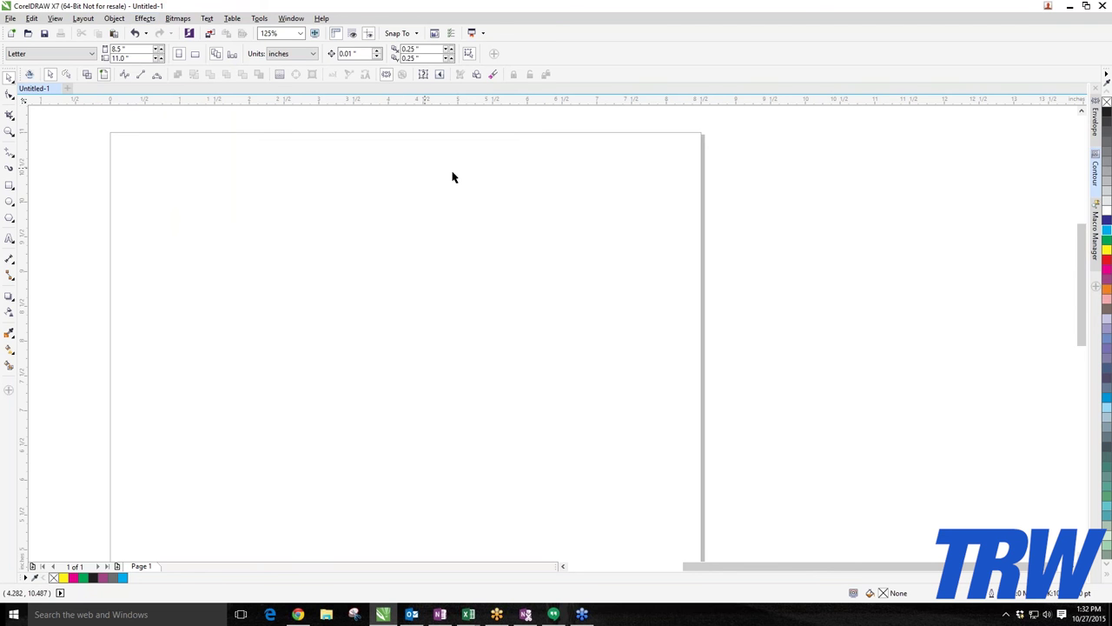
left_click(1096, 174)
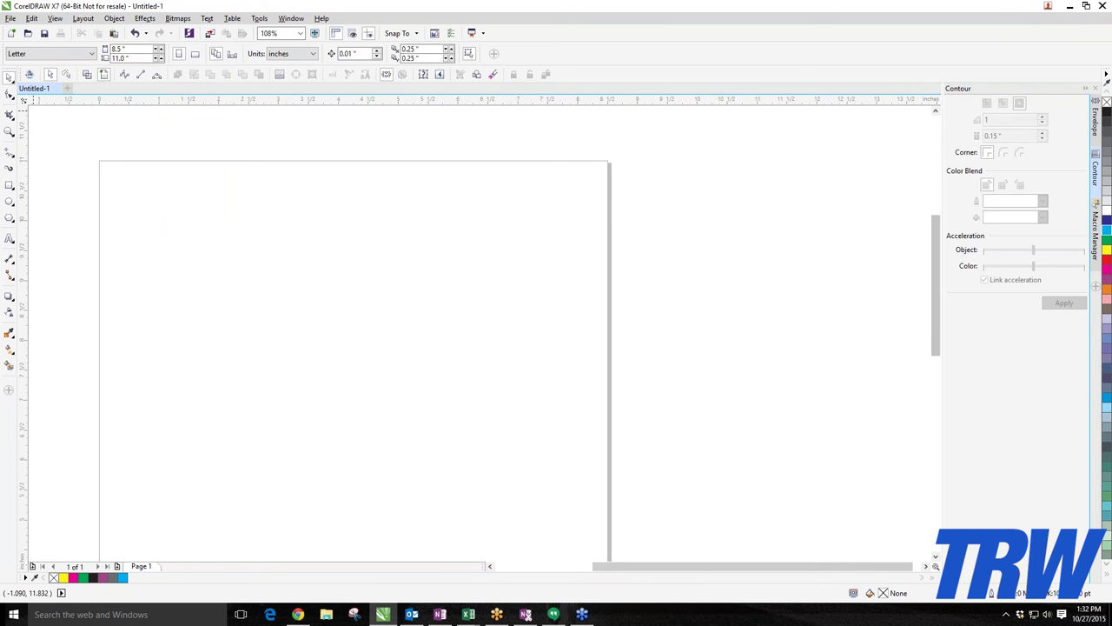
Add the artistic text TRW near the top of the page and enlarge it to about 4.5 inches wide.
left_click(8, 240)
left_click(208, 259)
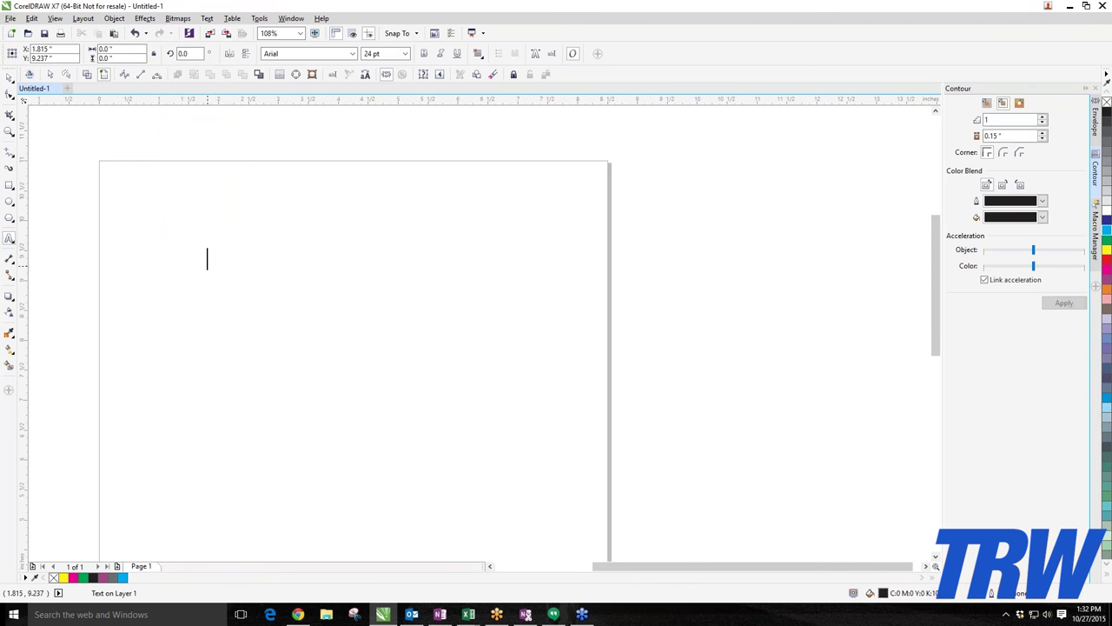
type("TRW")
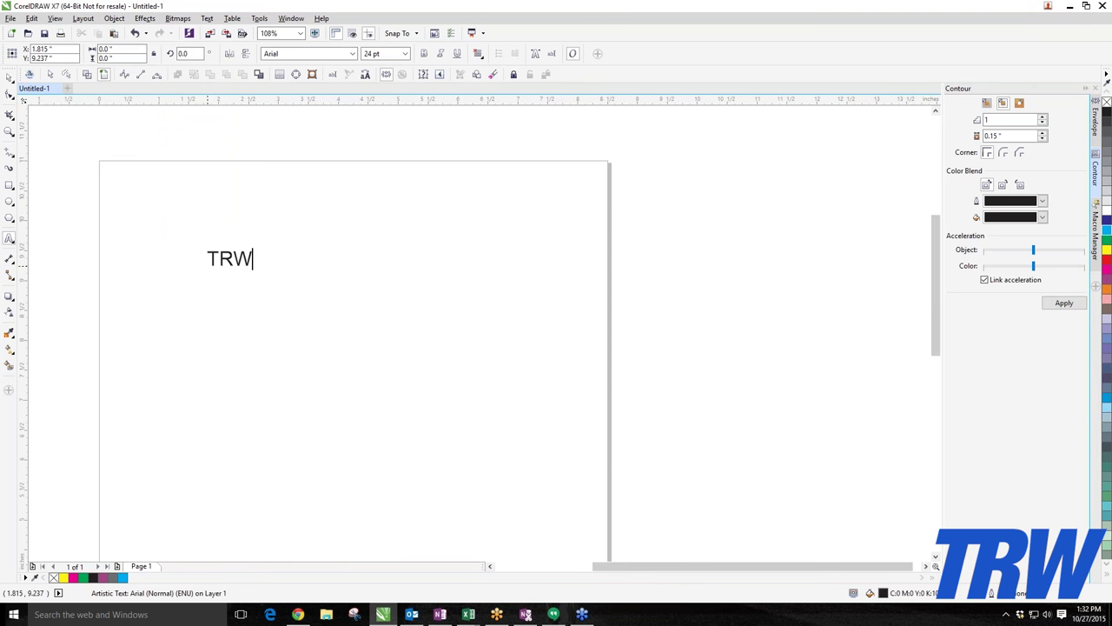
key("ctrl+space")
left_click_drag(262, 272, 526, 350)
scroll(526, 349, "down", 1)
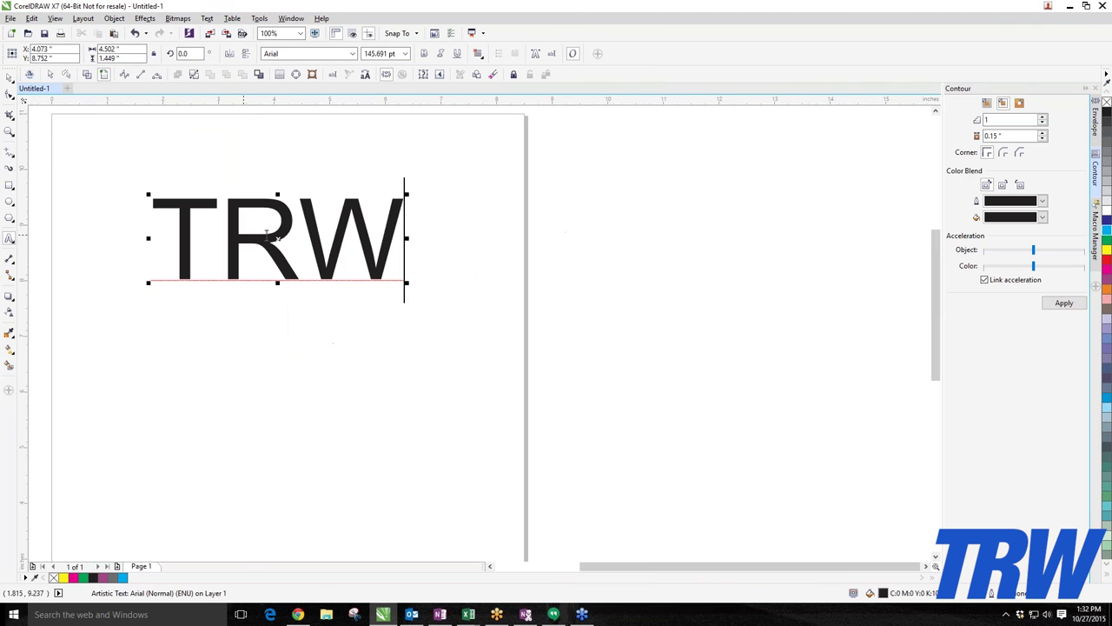
left_click(131, 189)
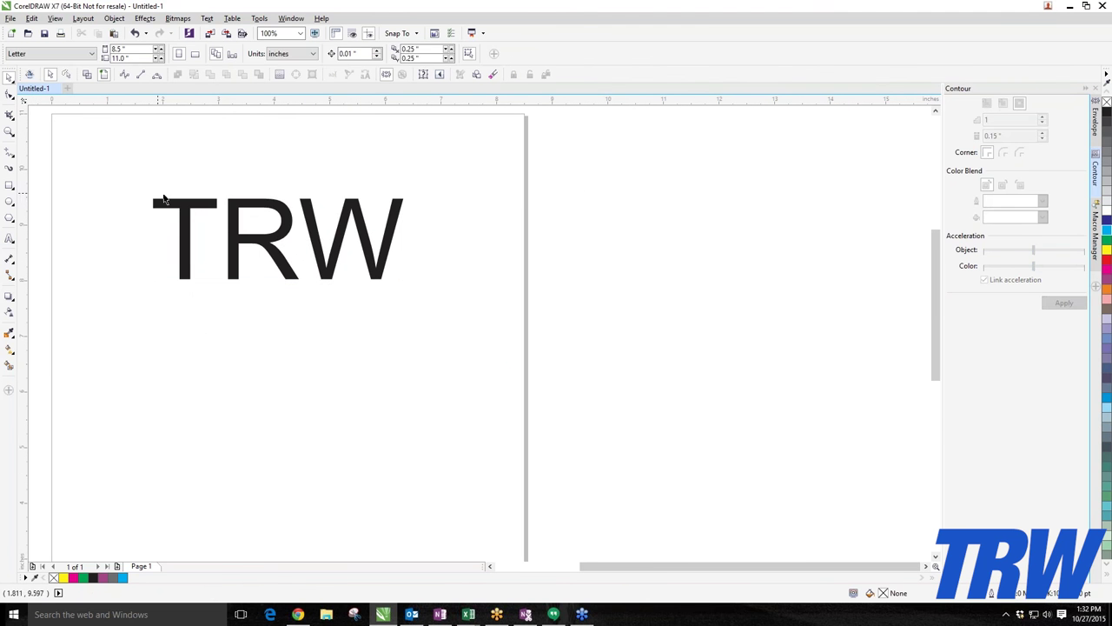
Move the TRW text down and right so its centre sits at about X 5.63, Y 7.94 inches.
left_click(167, 201)
left_click_drag(167, 201, 224, 249)
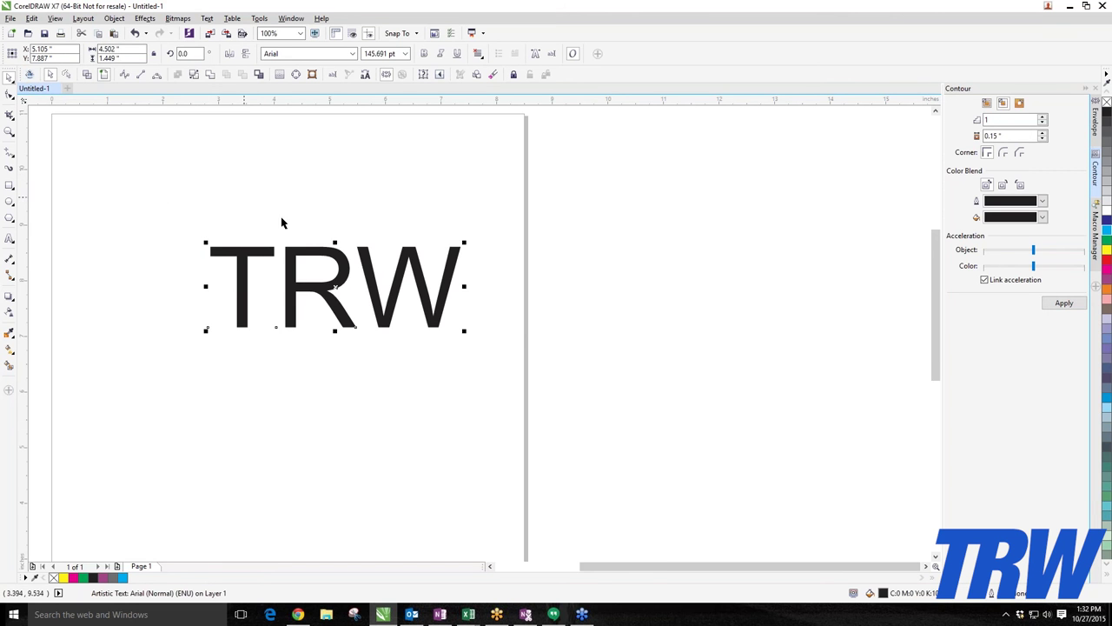
scroll(339, 256, "up", 1)
left_click_drag(149, 283, 208, 277)
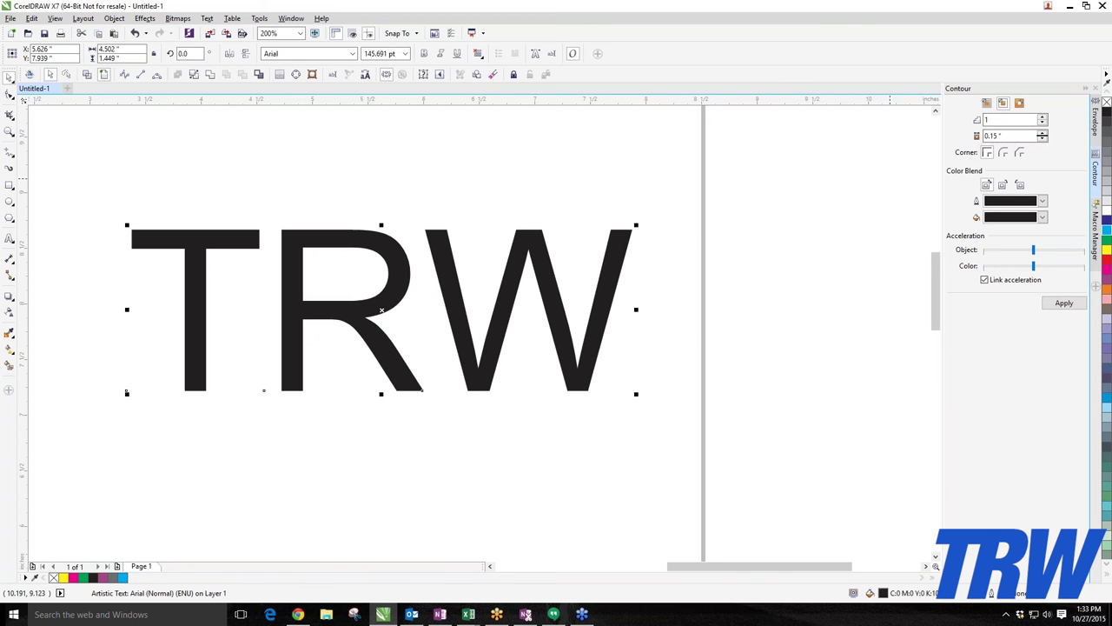
Try to apply a one-step contour with a 0.20 inch offset to the TRW text.
left_click(999, 135)
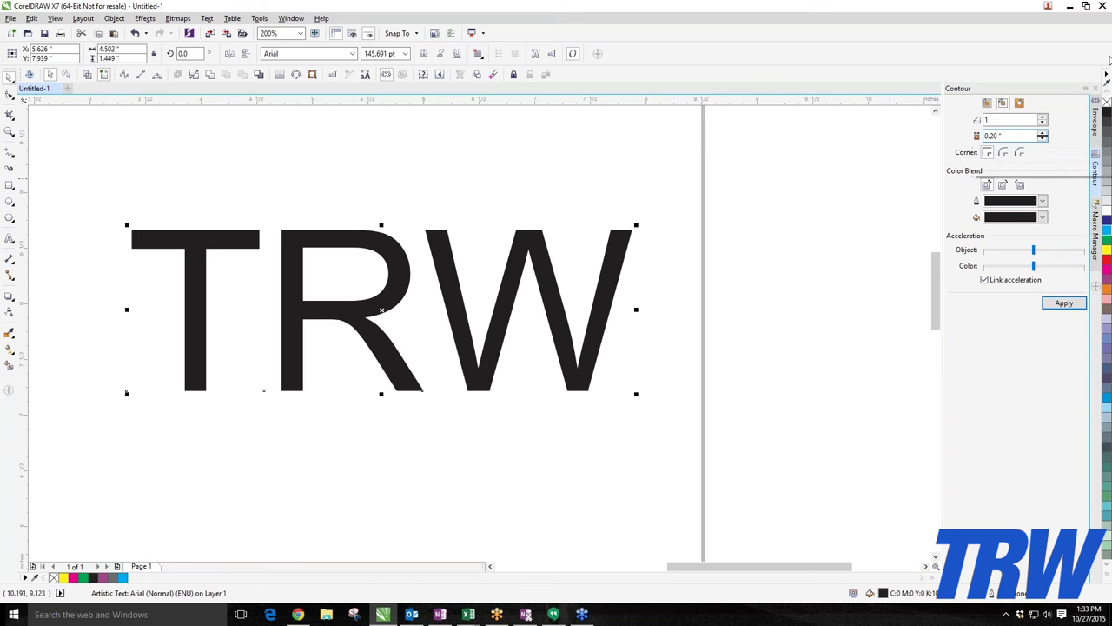
key("BackSpace")
key("BackSpace")
type("20")
left_click(1066, 311)
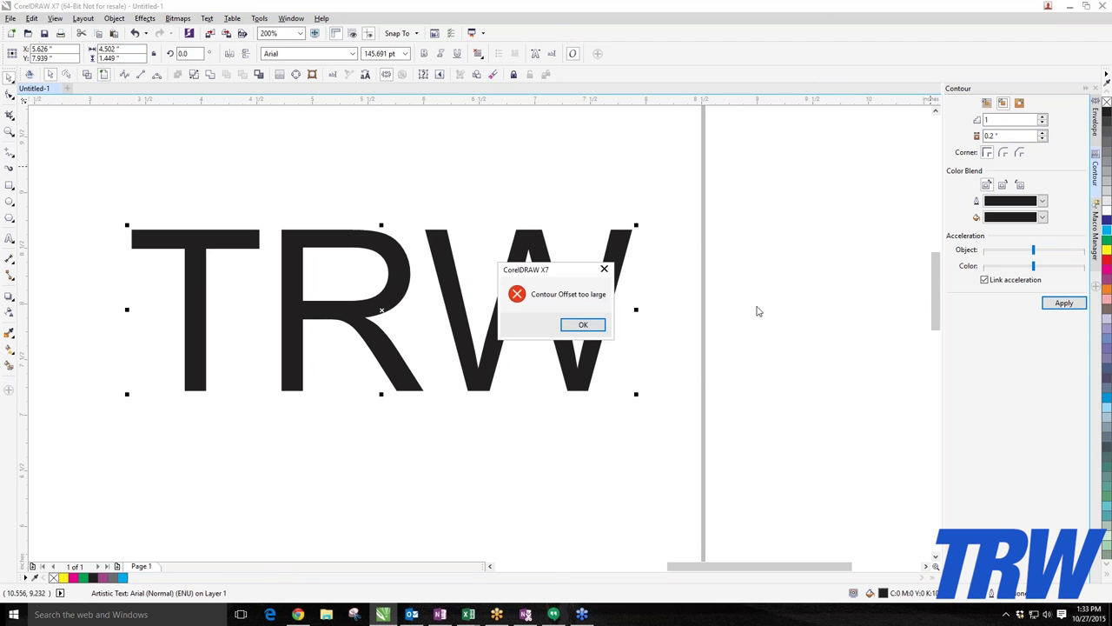
left_click(599, 324)
Apply a one-step contour to the TRW text with a 0.015 inch offset.
left_click(995, 136)
key("BackSpace")
type("0")
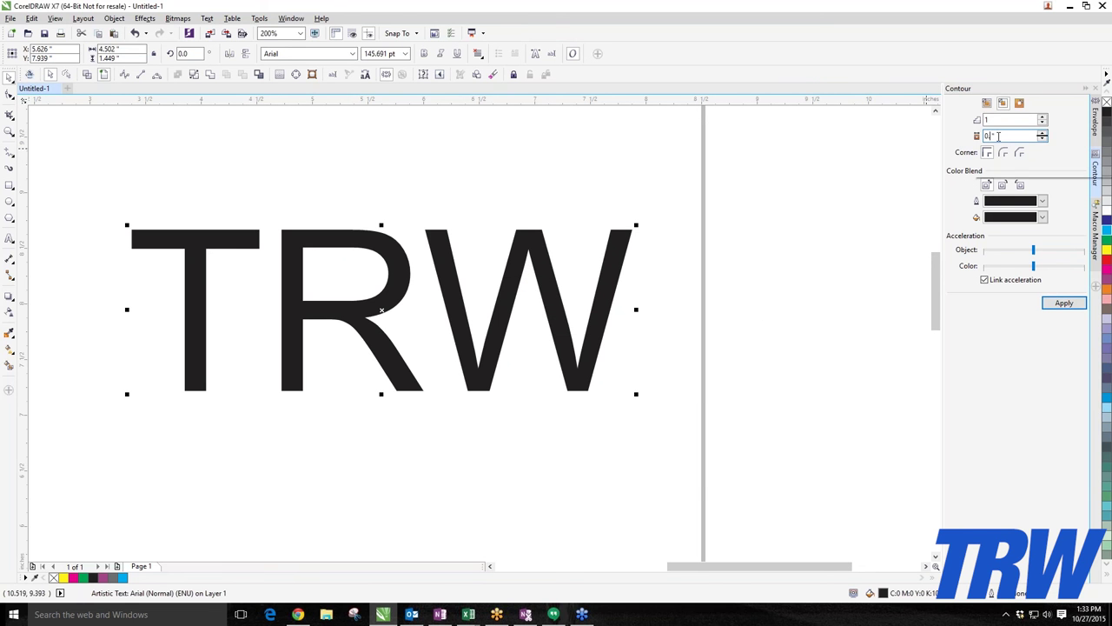
type("15")
left_click(1065, 302)
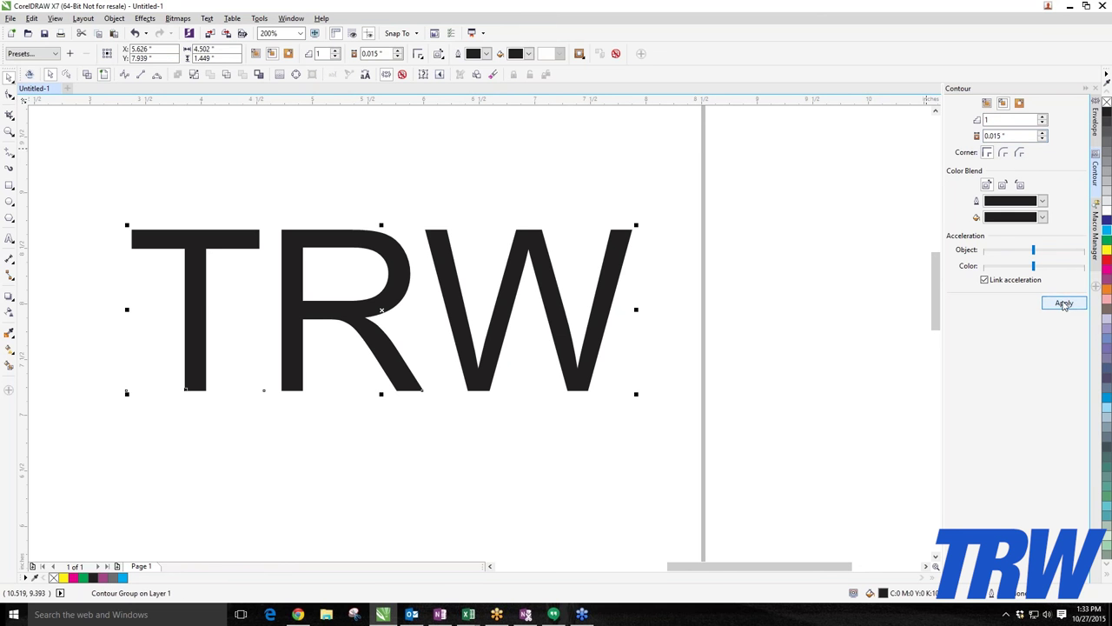
Try moving the contoured TRW text to about X 5.98, Y 7.84 inches and inspect its outlines in wireframe view.
left_click(628, 282)
left_click(629, 283)
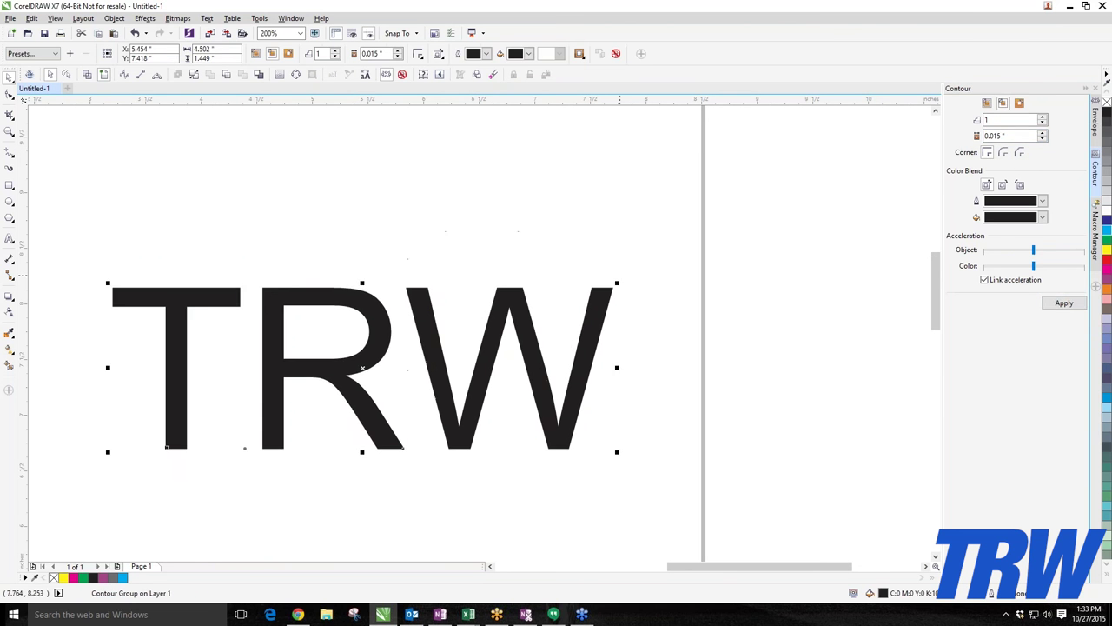
left_click_drag(628, 282, 606, 269)
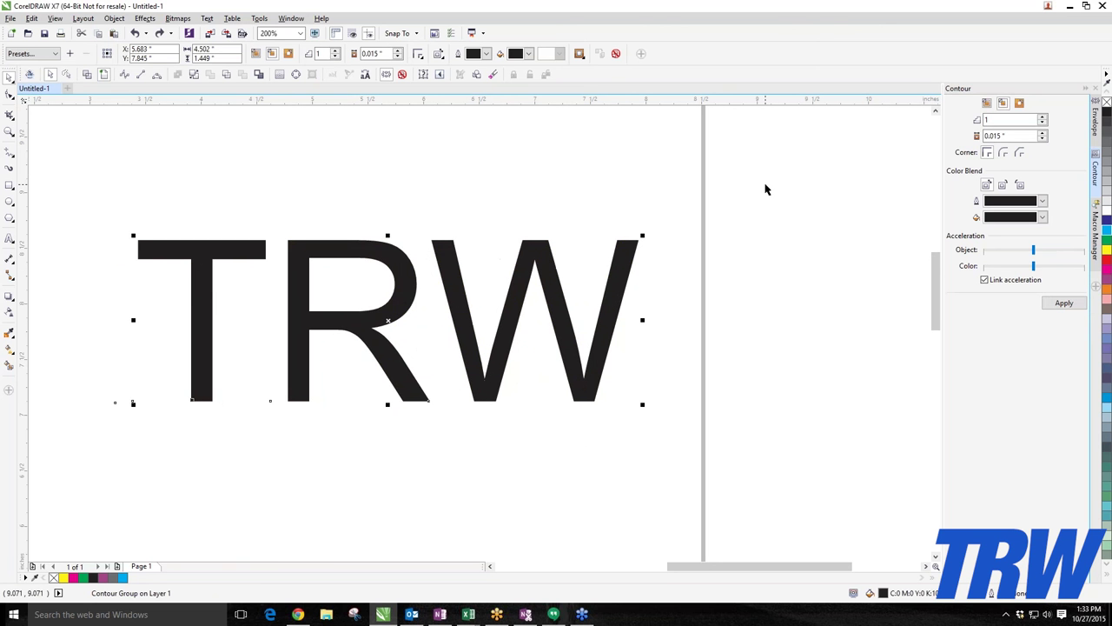
key("ctrl+z")
key("ctrl+shift+z")
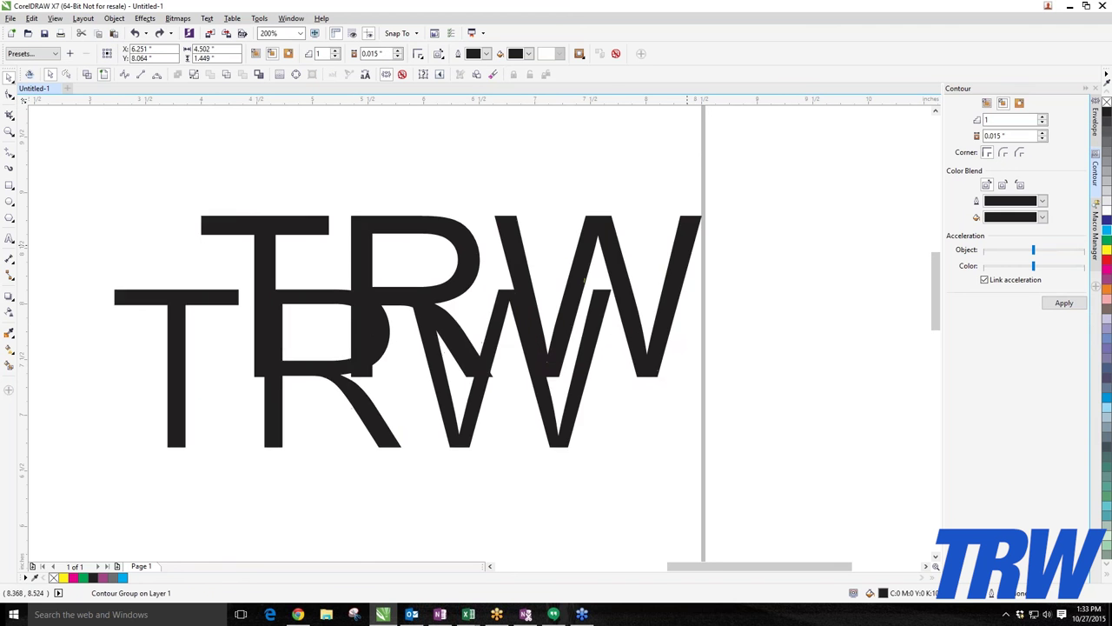
key("ctrl+z")
left_click_drag(612, 303, 675, 264)
left_click(87, 77)
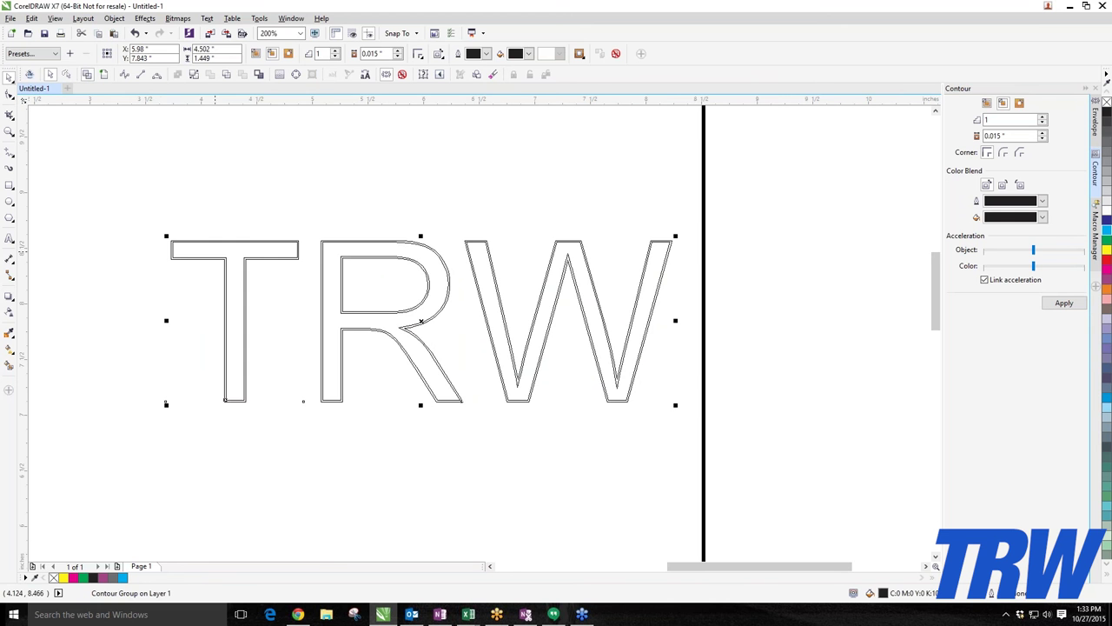
scroll(215, 252, "up", 2)
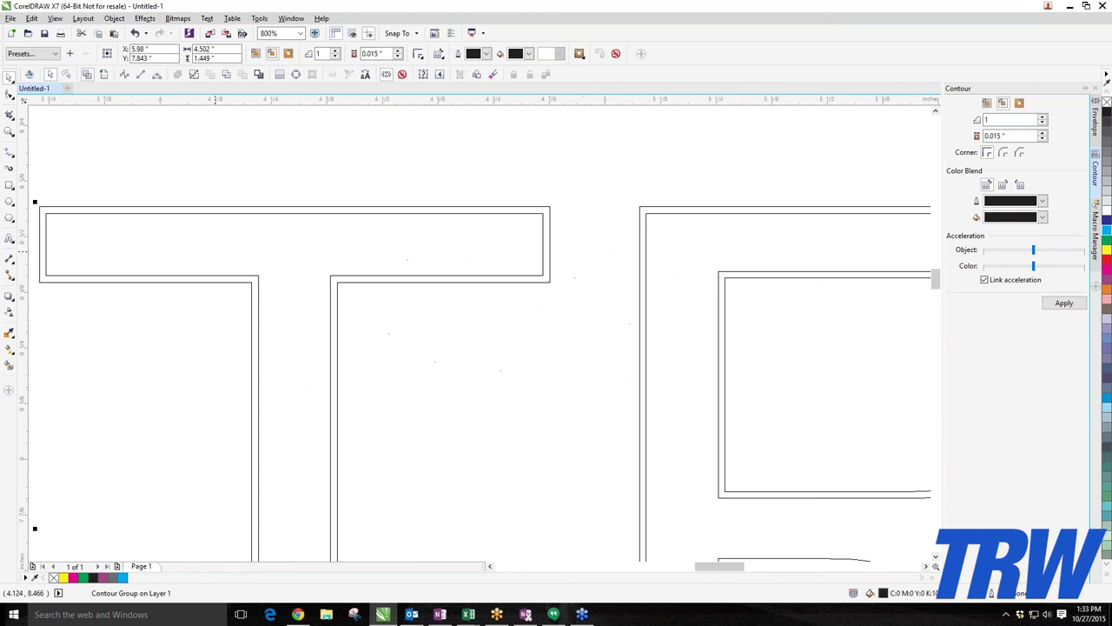
Undo the contour on the TRW text and switch from wireframe back to the filled view.
left_click(136, 33)
left_click(135, 33)
left_click(136, 33)
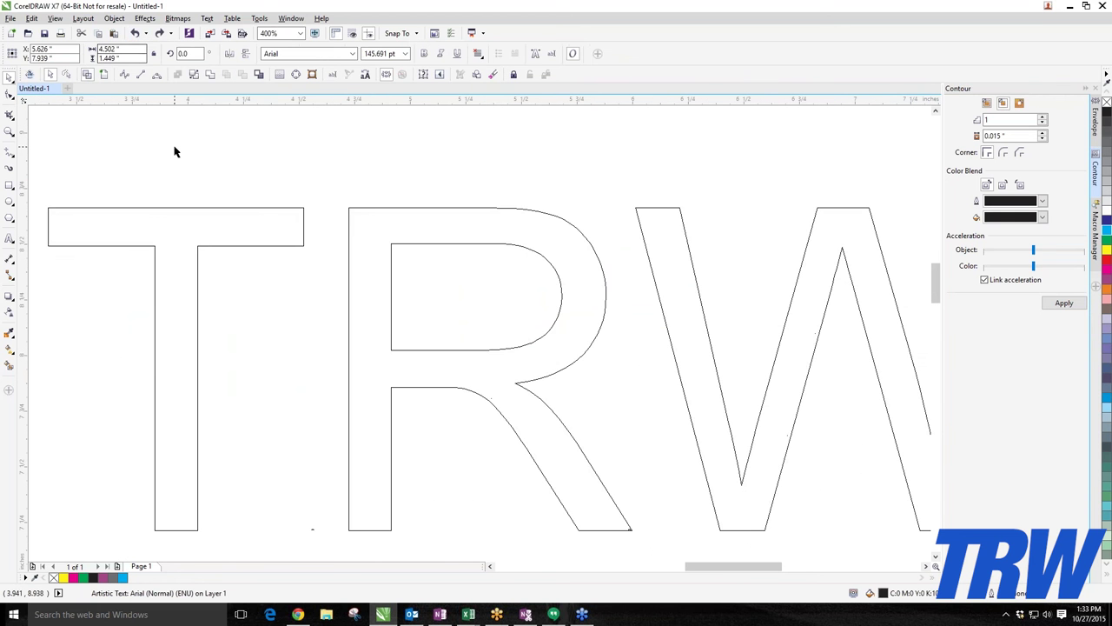
left_click(103, 74)
scroll(300, 221, "down", 2)
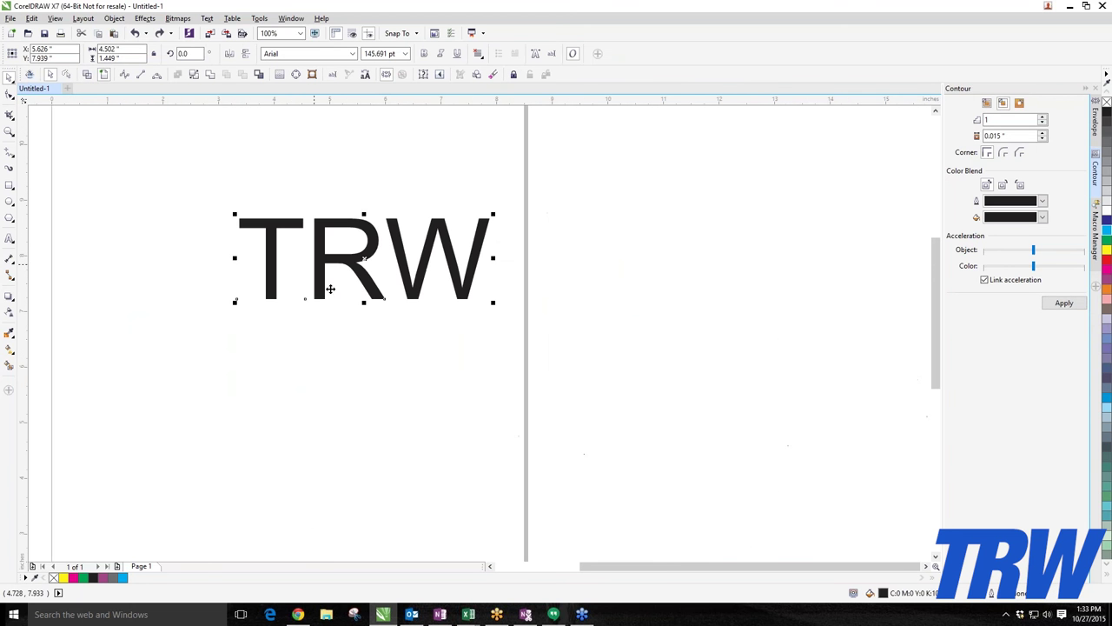
Move the TRW text to about X 6.14, Y 7.61 inches and apply a one-step outside contour with a 0.15 inch offset.
left_click_drag(365, 261, 387, 273)
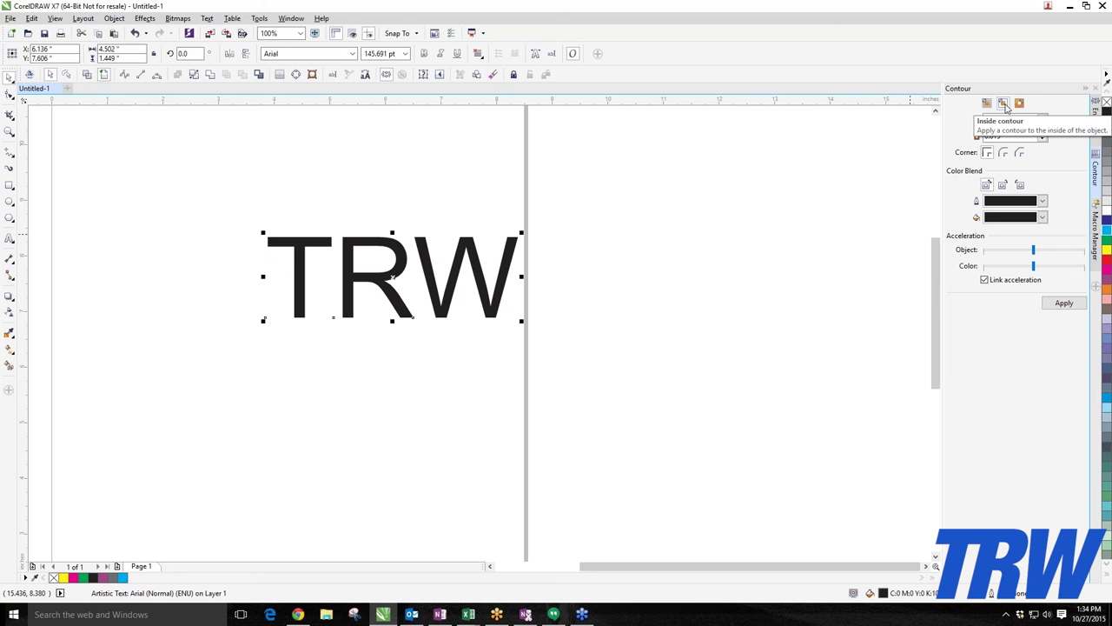
left_click(1020, 104)
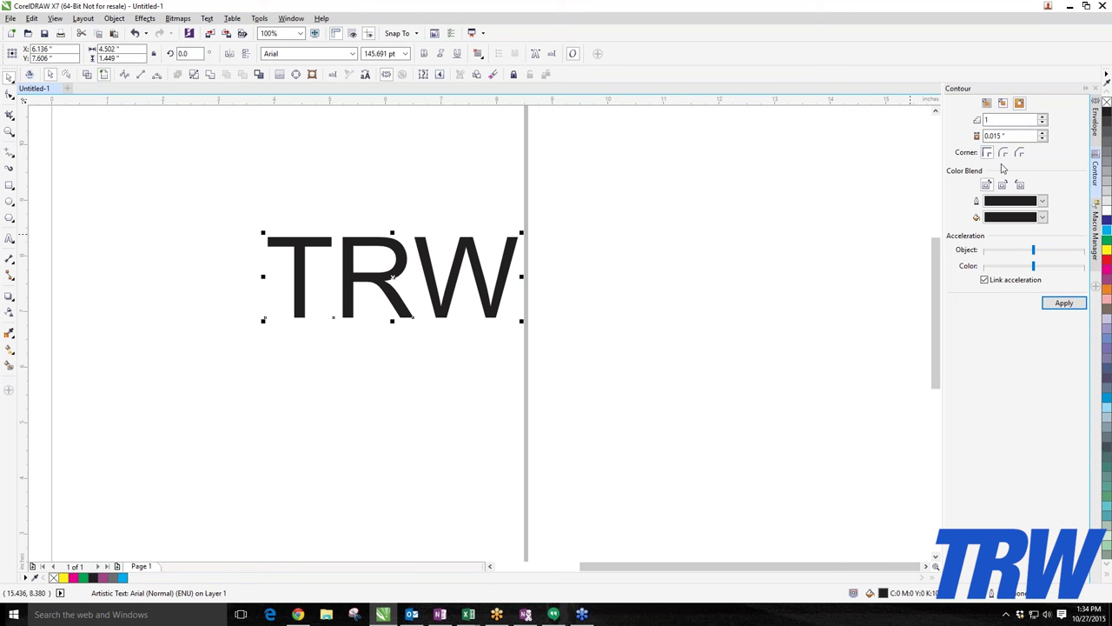
left_click(996, 135)
key("BackSpace")
type("1")
left_click(1062, 304)
left_click(621, 289)
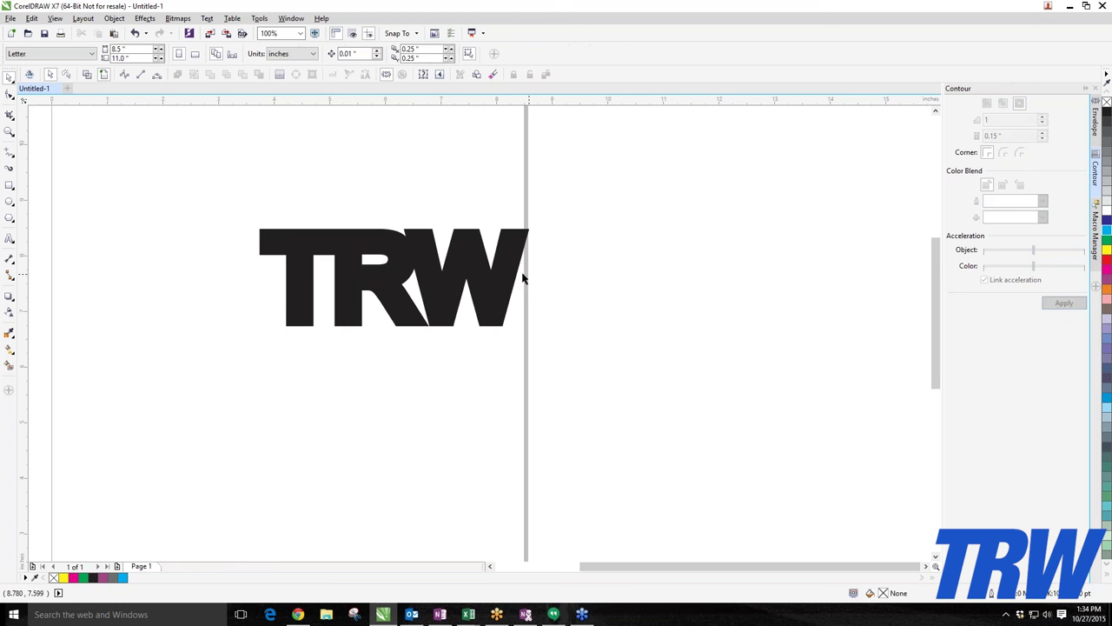
Move the contoured TRW text so its centre sits at about X 5.03, Y 8.32 inches.
scroll(517, 265, "up", 1)
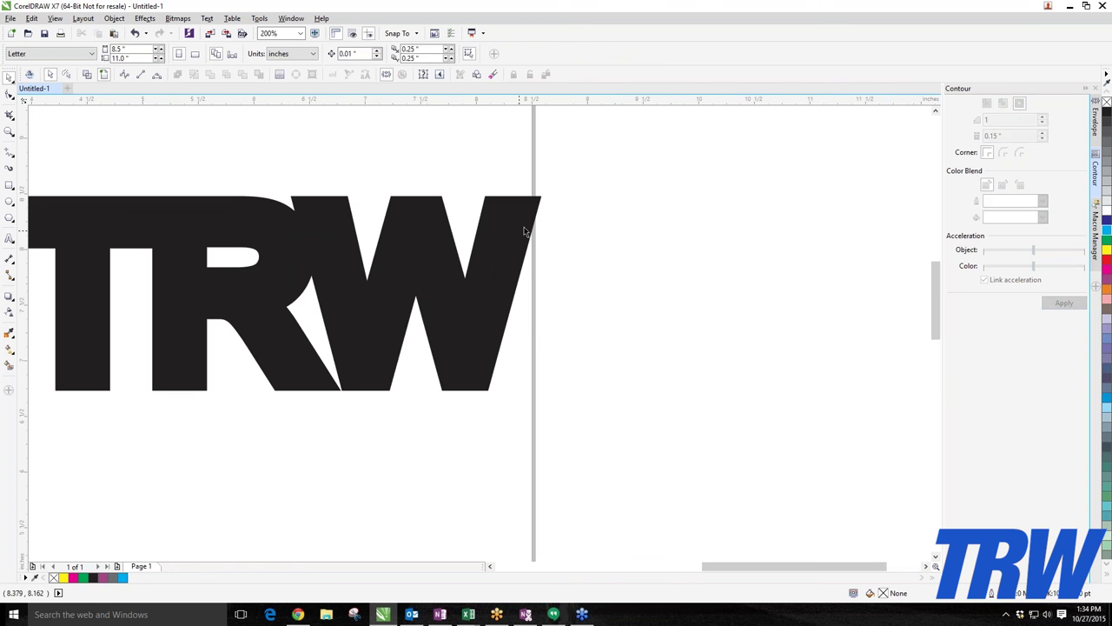
left_click_drag(531, 218, 518, 291)
scroll(520, 344, "down", 1)
left_click_drag(439, 312, 312, 230)
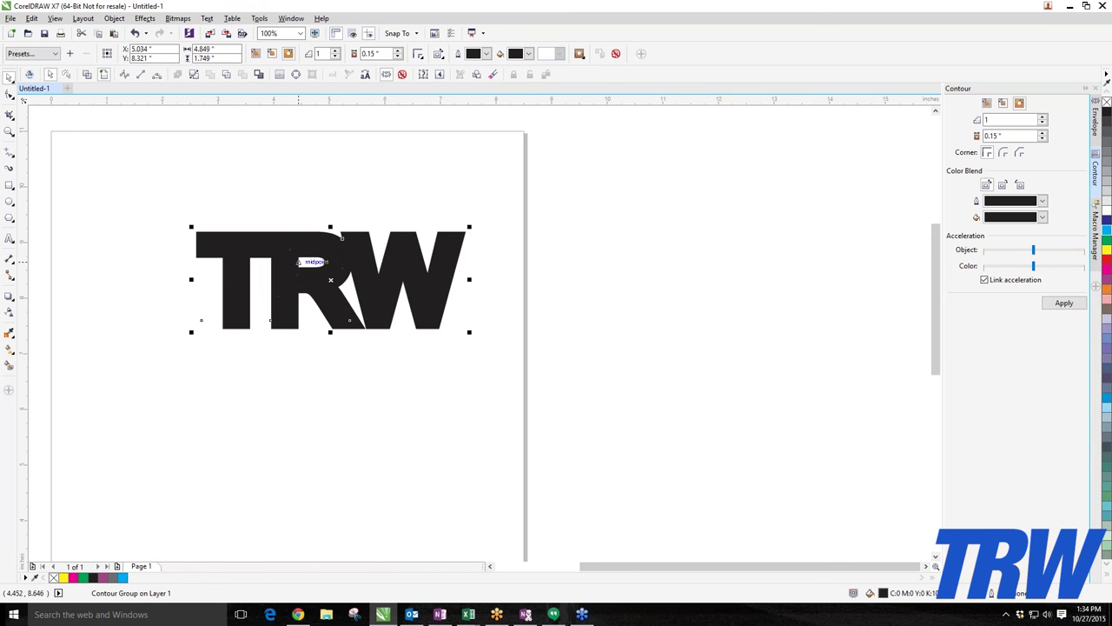
left_click_drag(253, 224, 316, 256)
Break the TRW contour group apart into separate text and outer contour curve, and clear the selection.
right_click(412, 252)
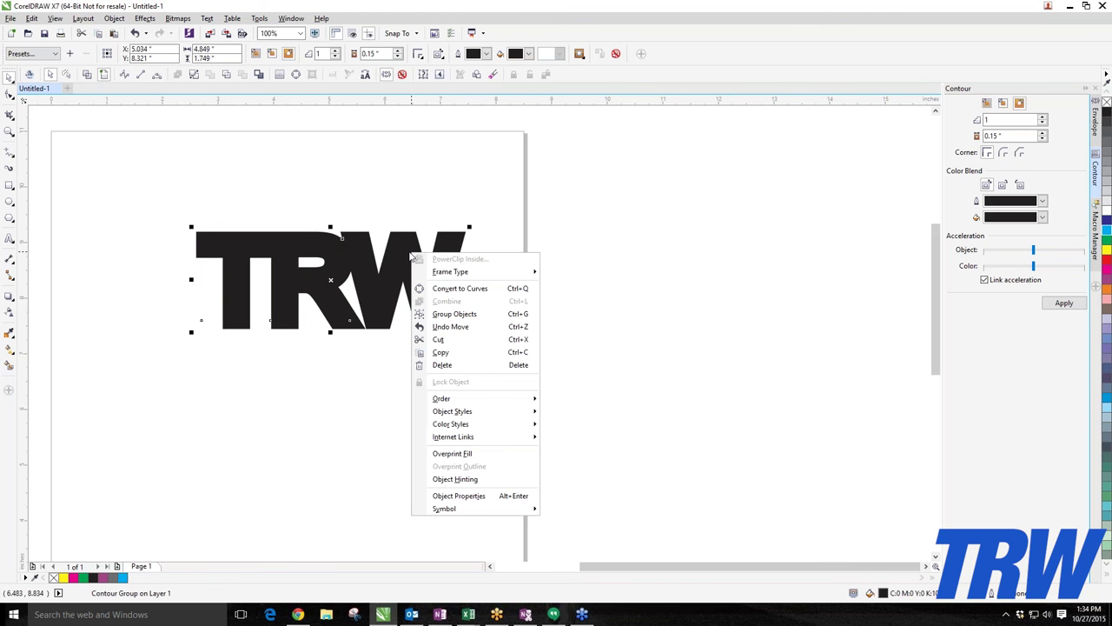
left_click(356, 364)
right_click(329, 330)
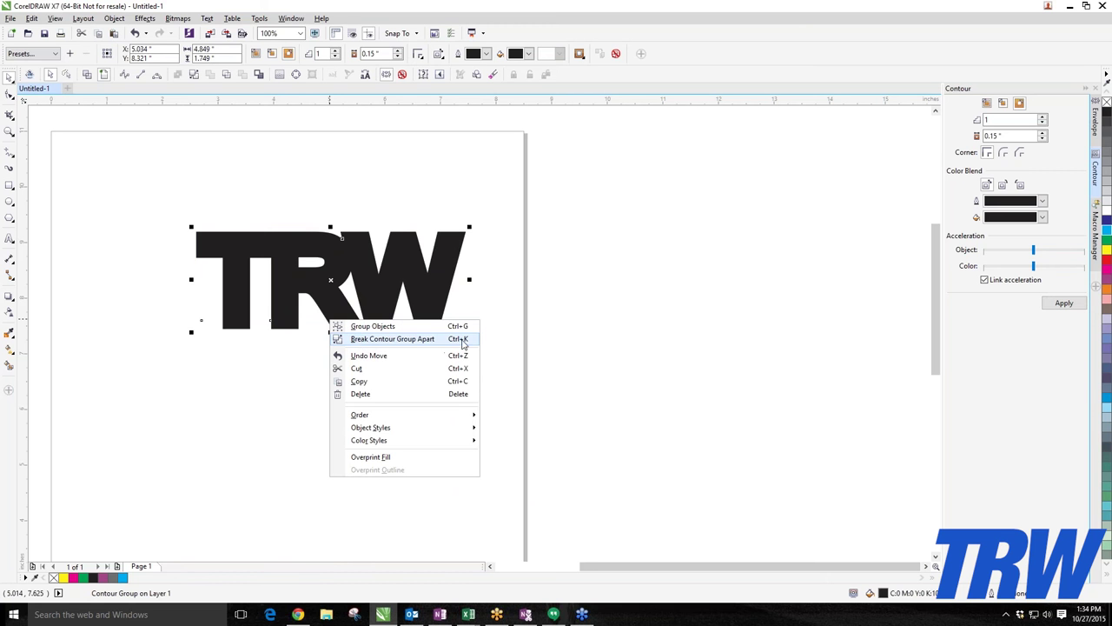
left_click(121, 20)
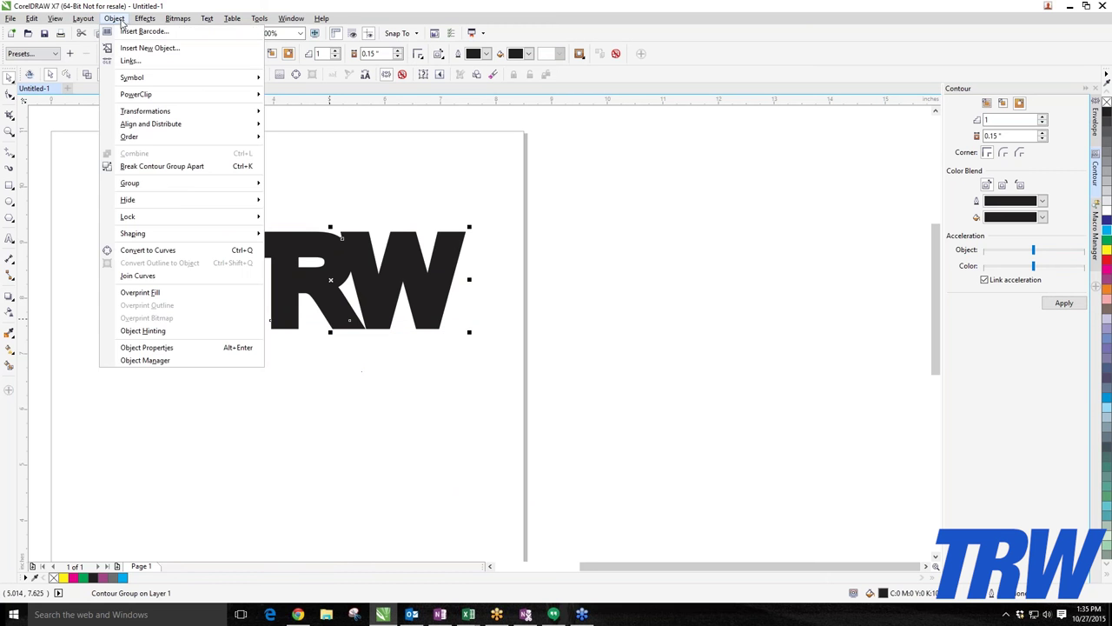
left_click(159, 166)
left_click(247, 204)
Try moving the outer contour curve down away from the TRW text, and undo the move.
scroll(218, 233, "up", 1)
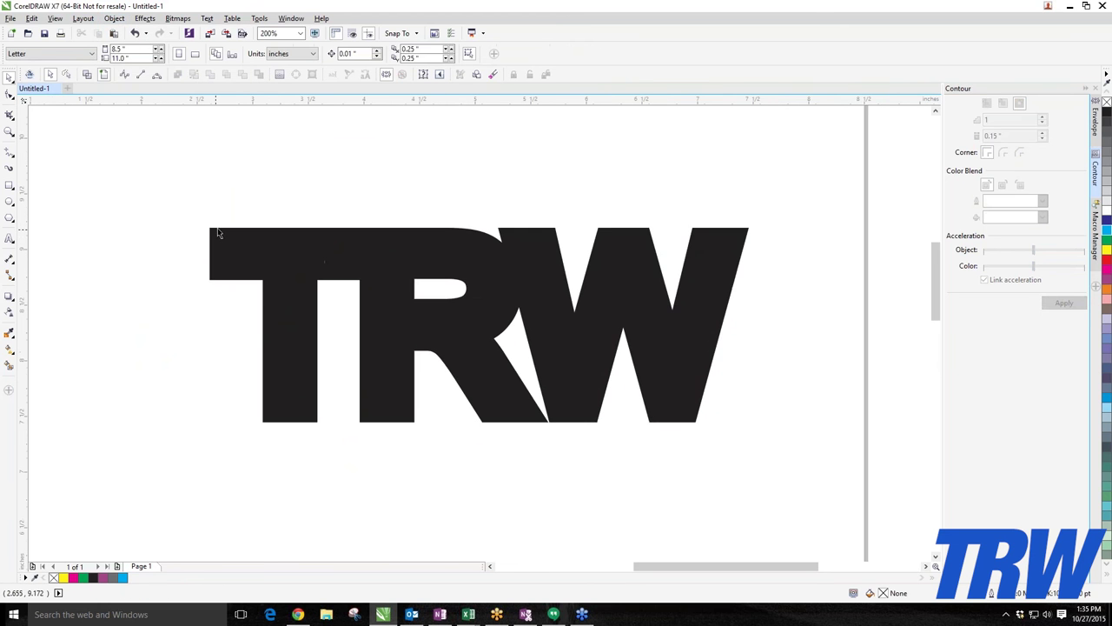
left_click(218, 233)
left_click_drag(218, 233, 250, 266)
scroll(243, 196, "down", 1)
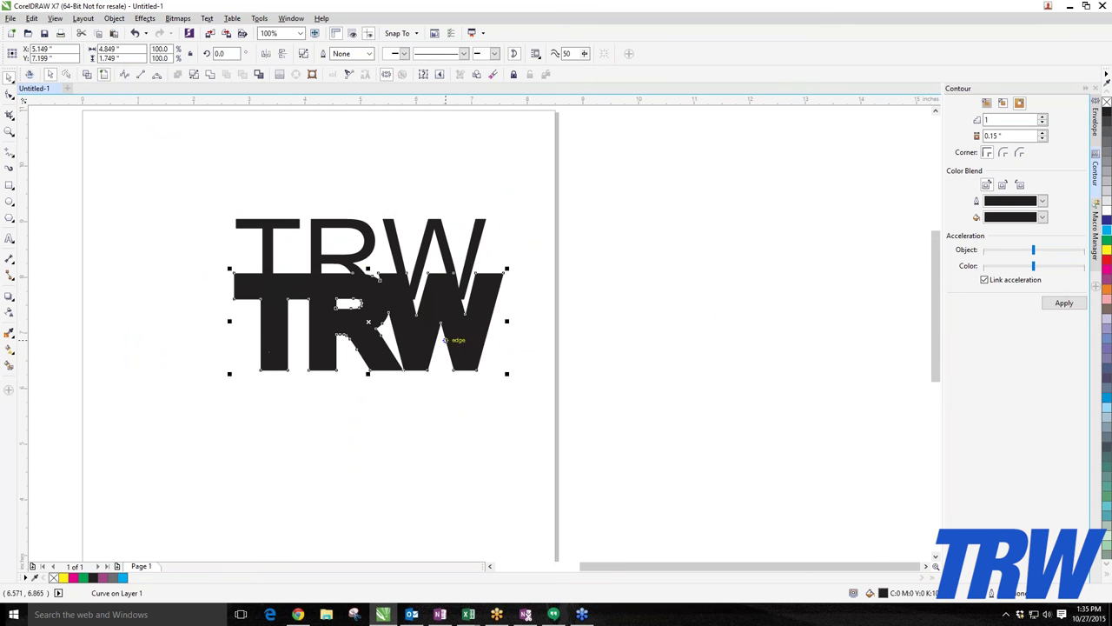
key("ctrl+z")
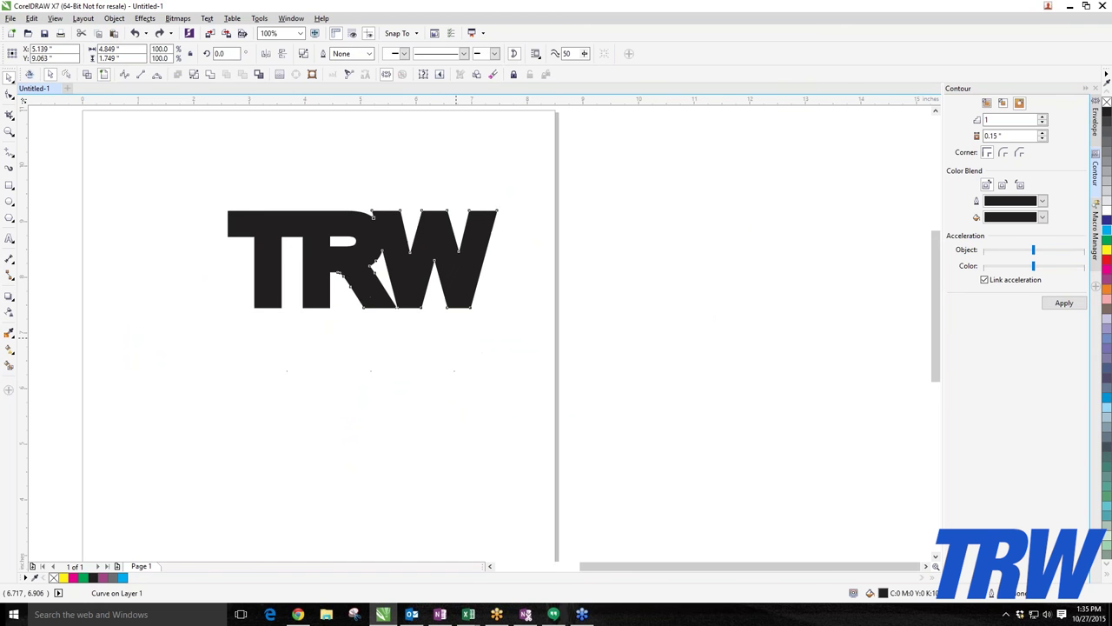
Fill the outer contour curve behind the TRW text with magenta and deselect it.
left_click(456, 343)
scroll(470, 281, "up", 2)
left_click(470, 282)
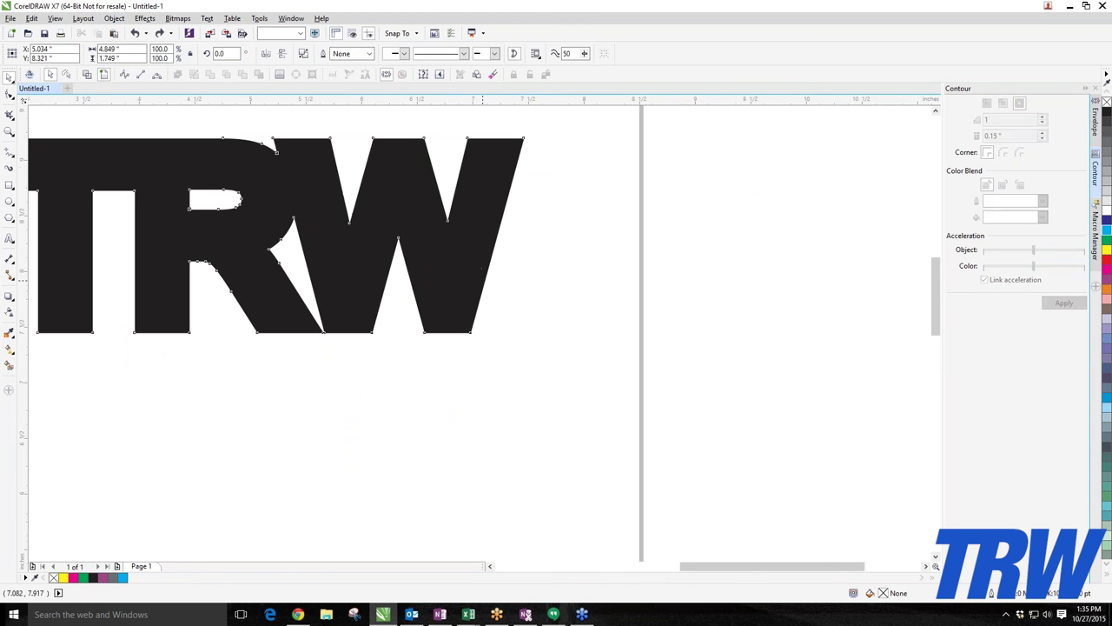
left_click(1107, 271)
key("Escape")
scroll(228, 171, "down", 2)
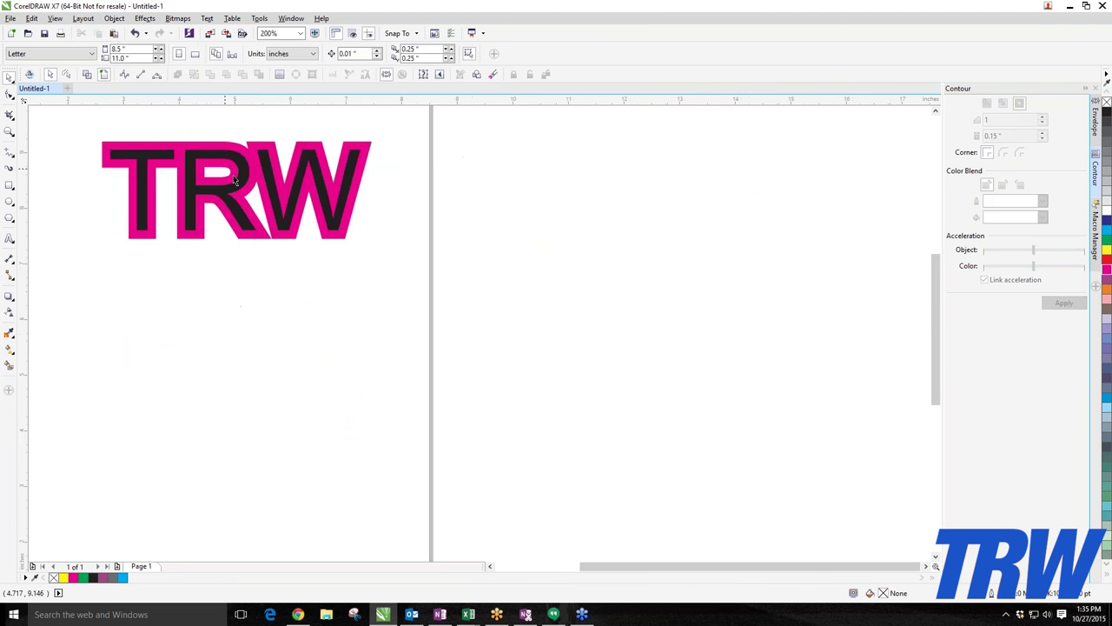
Try moving the black TRW text and the magenta contour curve apart one at a time, undoing each move.
scroll(134, 124, "up", 2)
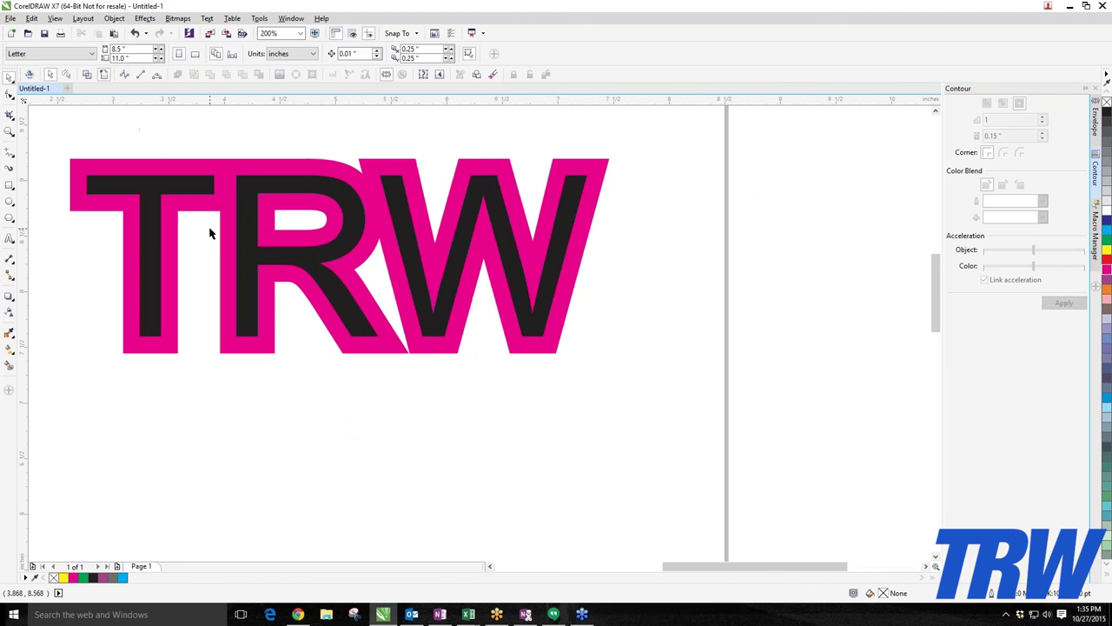
left_click(172, 189)
left_click_drag(172, 189, 263, 161)
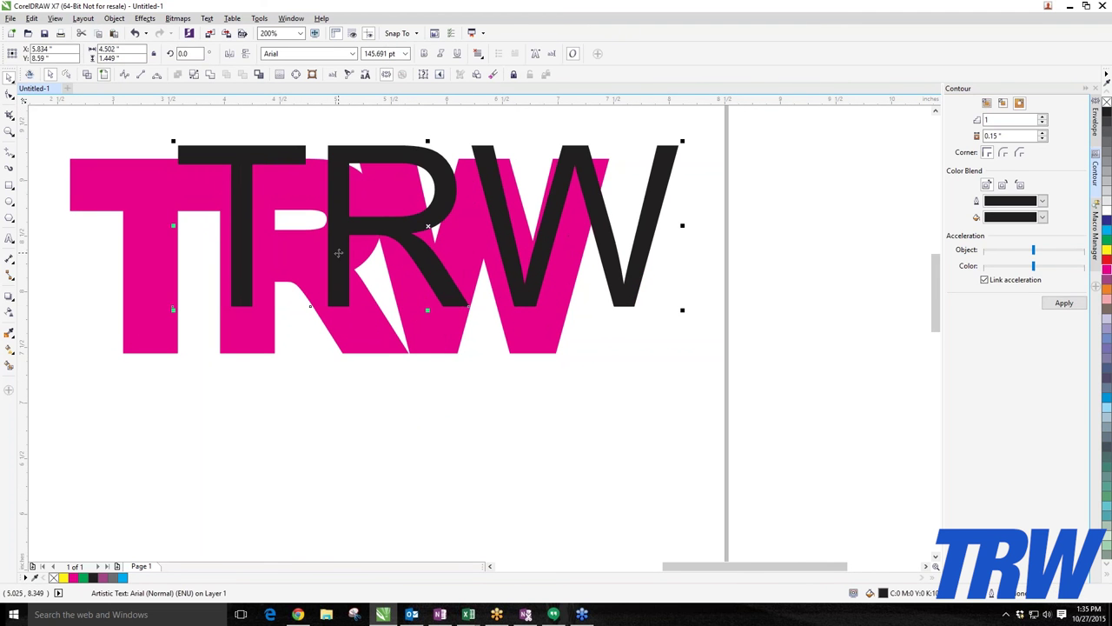
key("ctrl+z")
left_click_drag(462, 174, 470, 140)
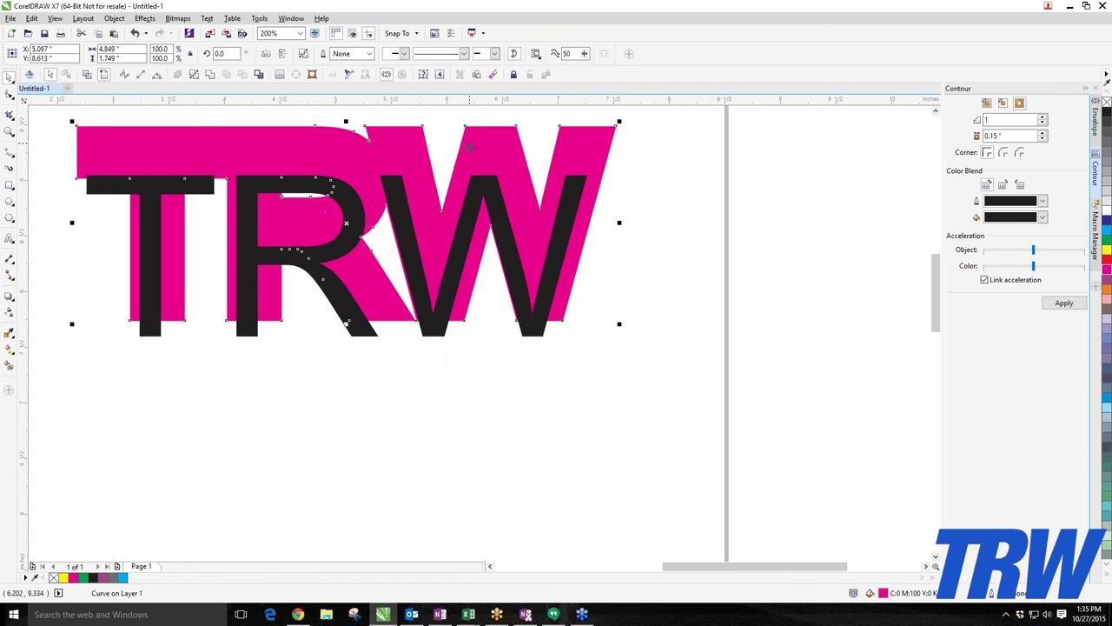
key("ctrl+z")
Select the black TRW text together with the magenta curve and trim the curve with the text.
key("F3")
key("Escape")
left_click_drag(264, 207, 566, 361)
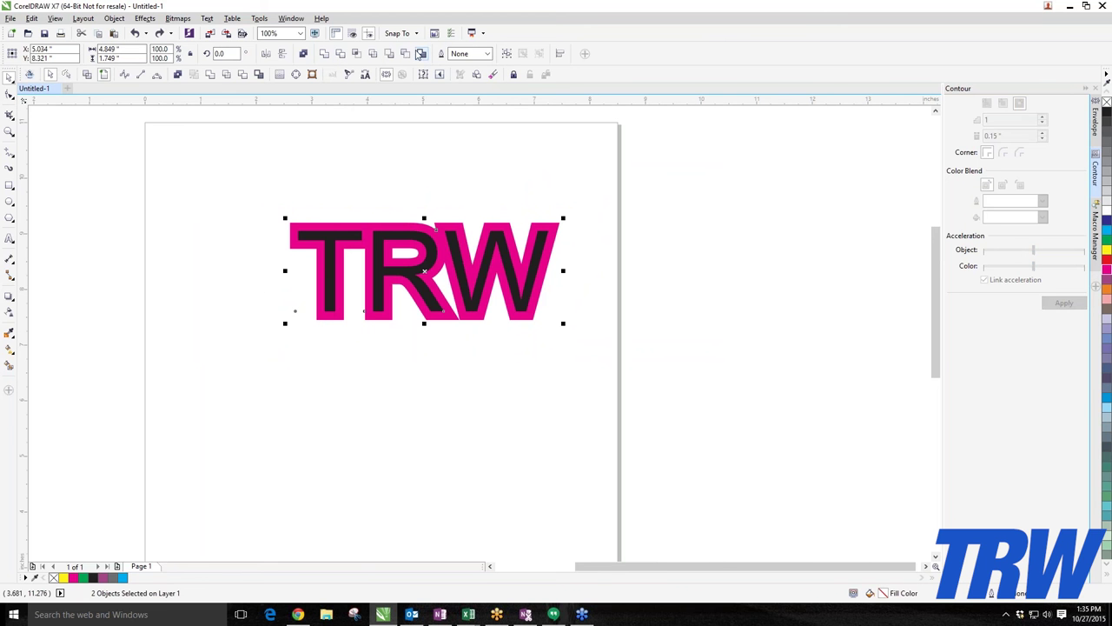
left_click(341, 54)
Move the black TRW text off the trimmed magenta shape and delete the text.
left_click(435, 248)
scroll(434, 249, "up", 1)
left_click_drag(434, 249, 408, 271)
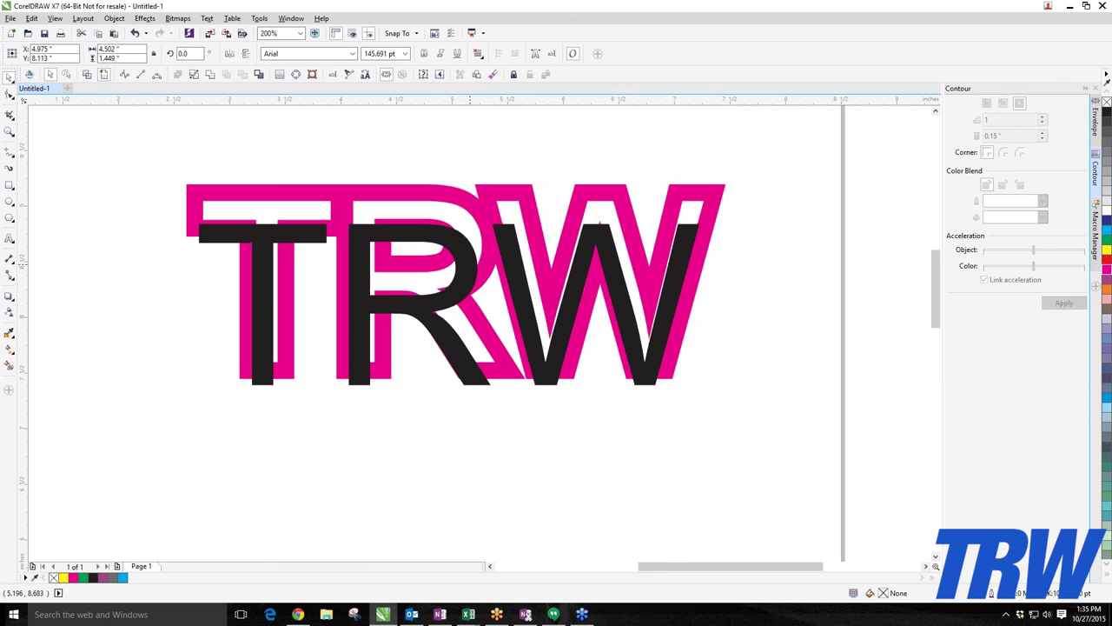
key("Delete")
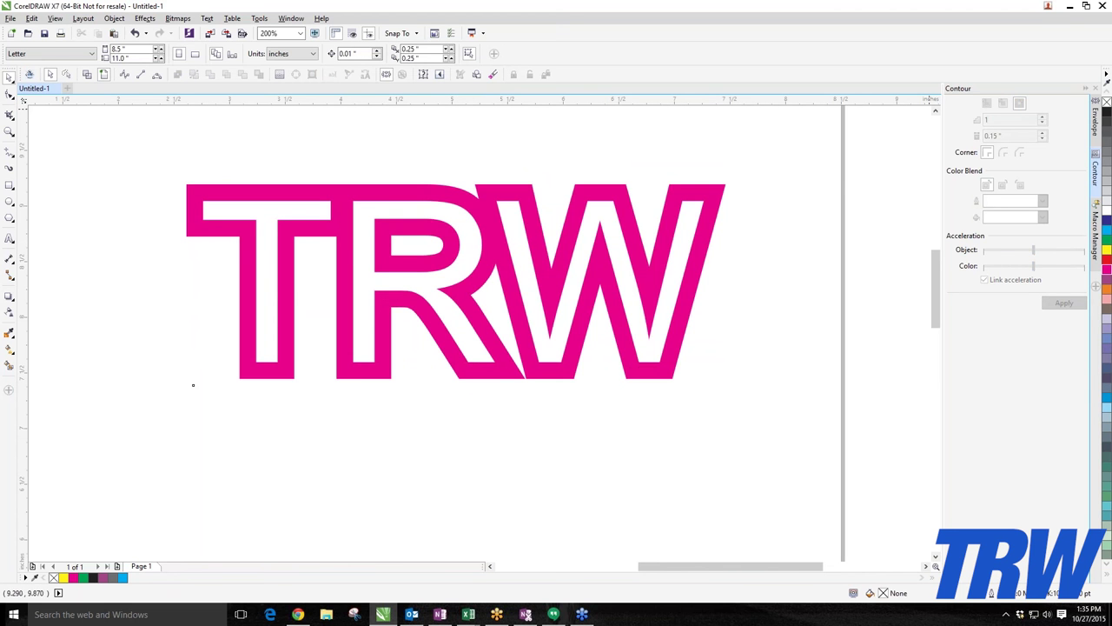
left_click(144, 19)
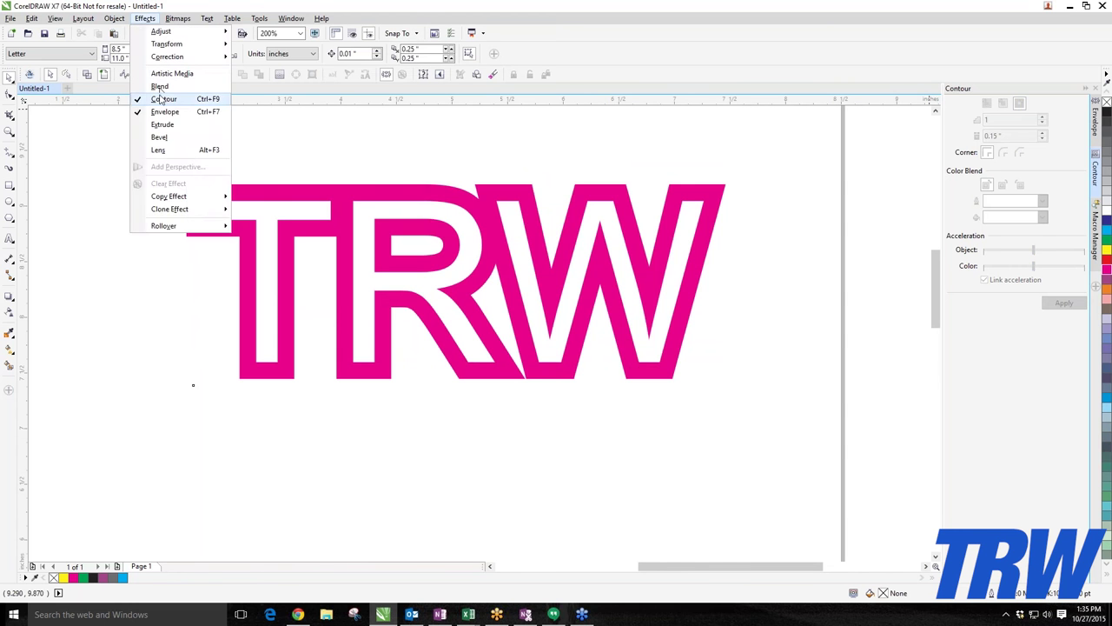
left_click(824, 191)
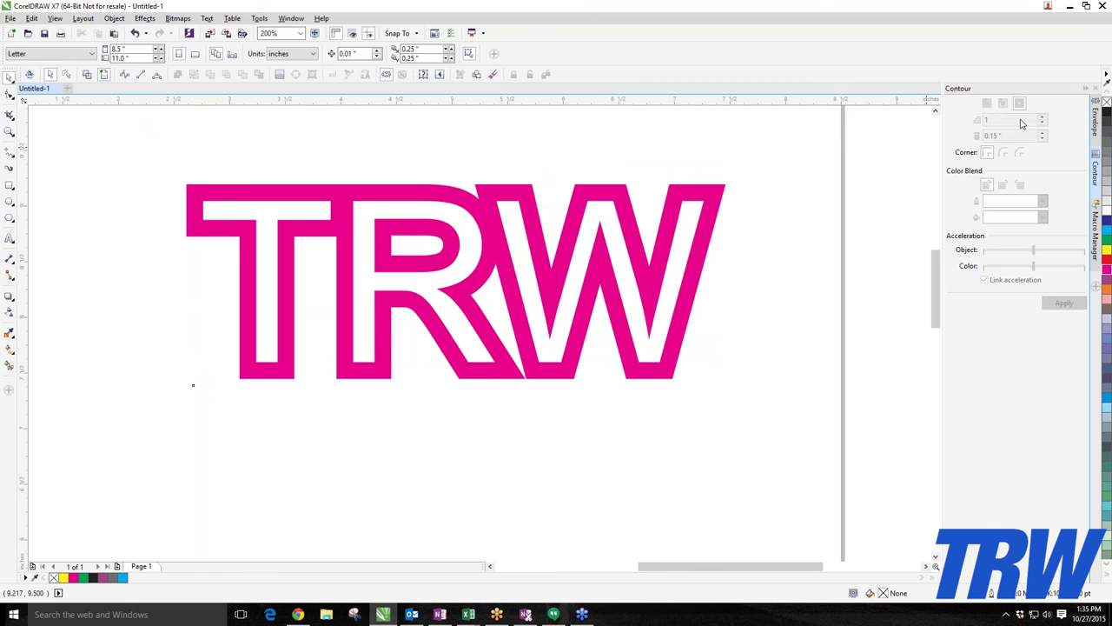
Delete the magenta TRW outline from the page and close the Contour docker.
left_click(497, 276)
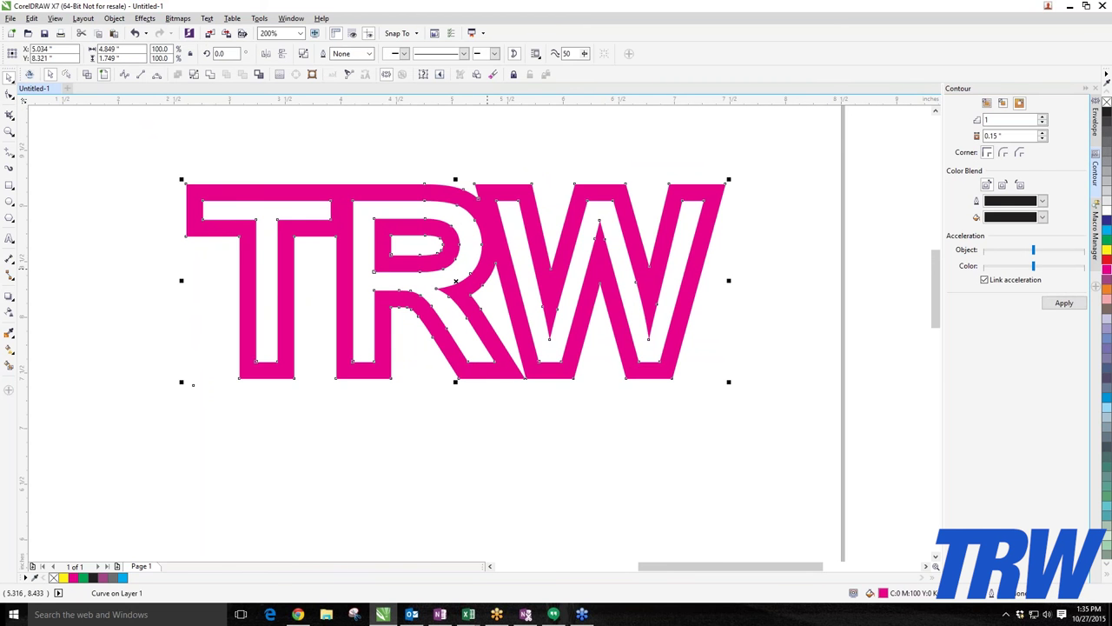
key("Delete")
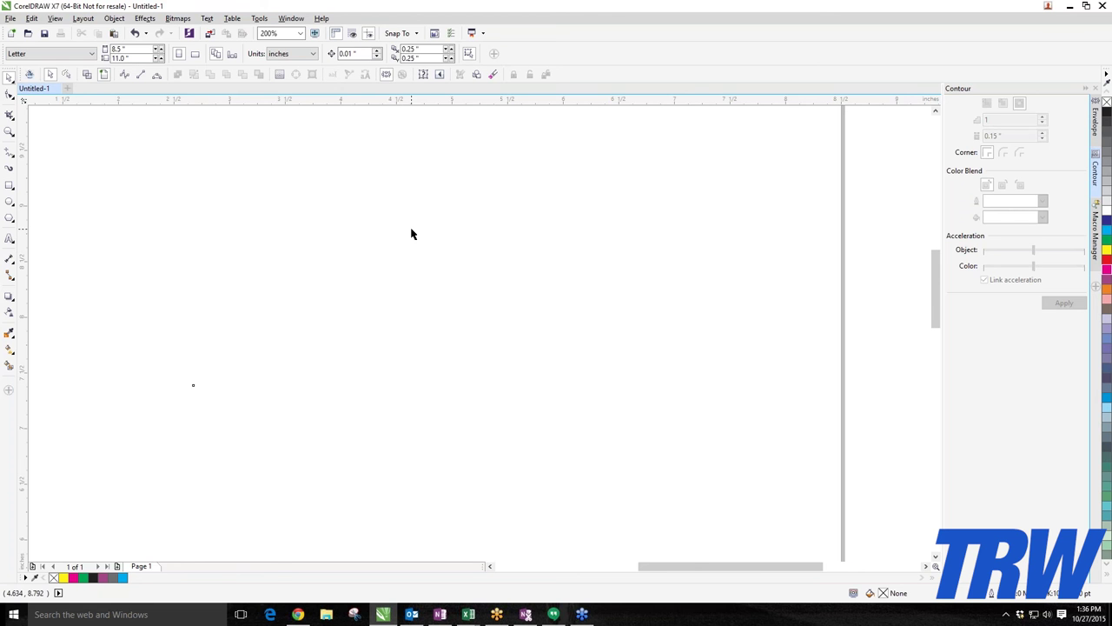
scroll(412, 233, "down", 4)
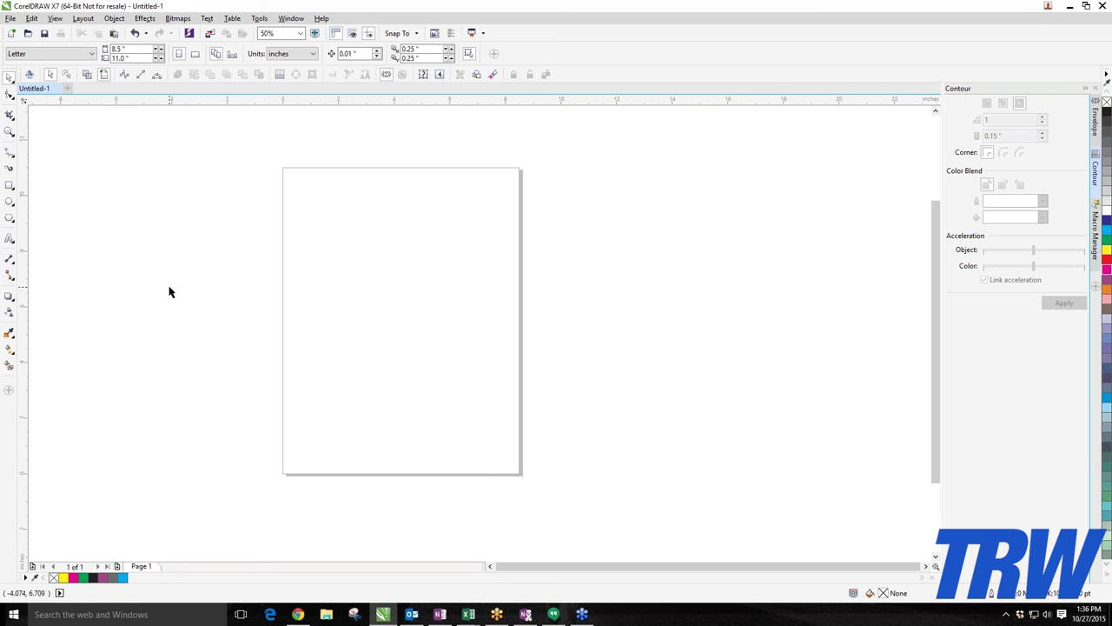
left_click(1095, 88)
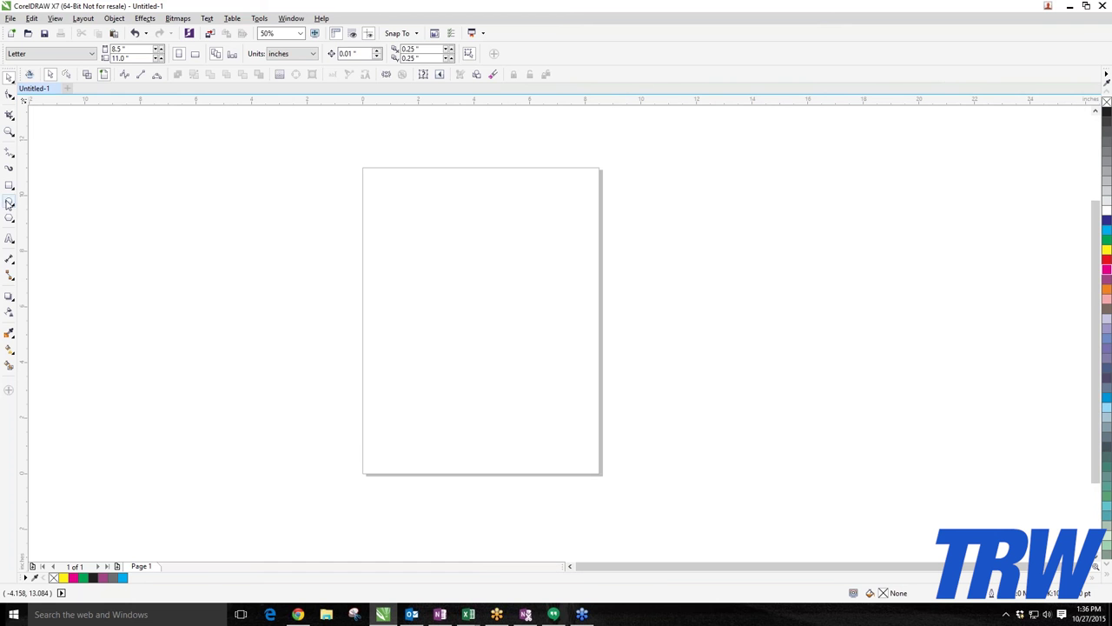
Display the RGB color palette next to the CMYK palette.
left_click(293, 18)
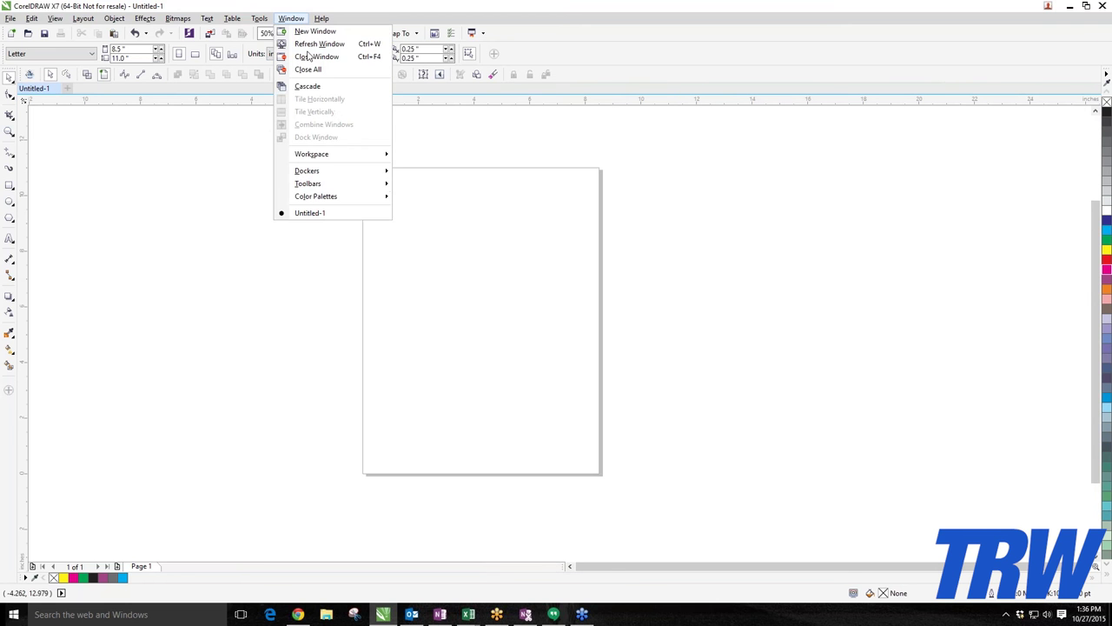
mouse_move(315, 198)
left_click(362, 176)
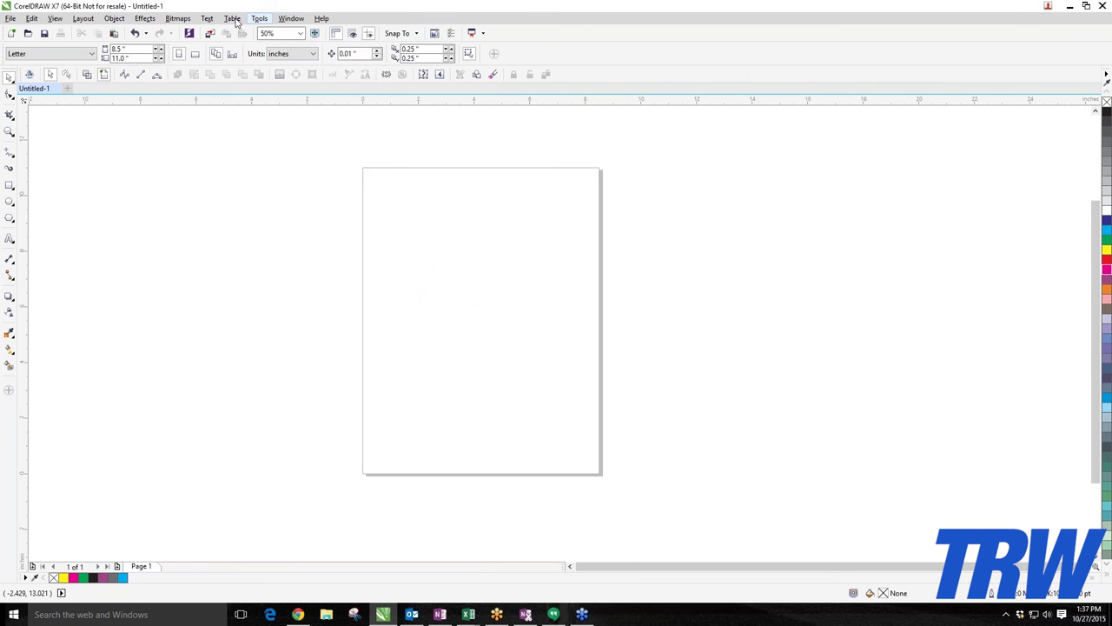
left_click(295, 21)
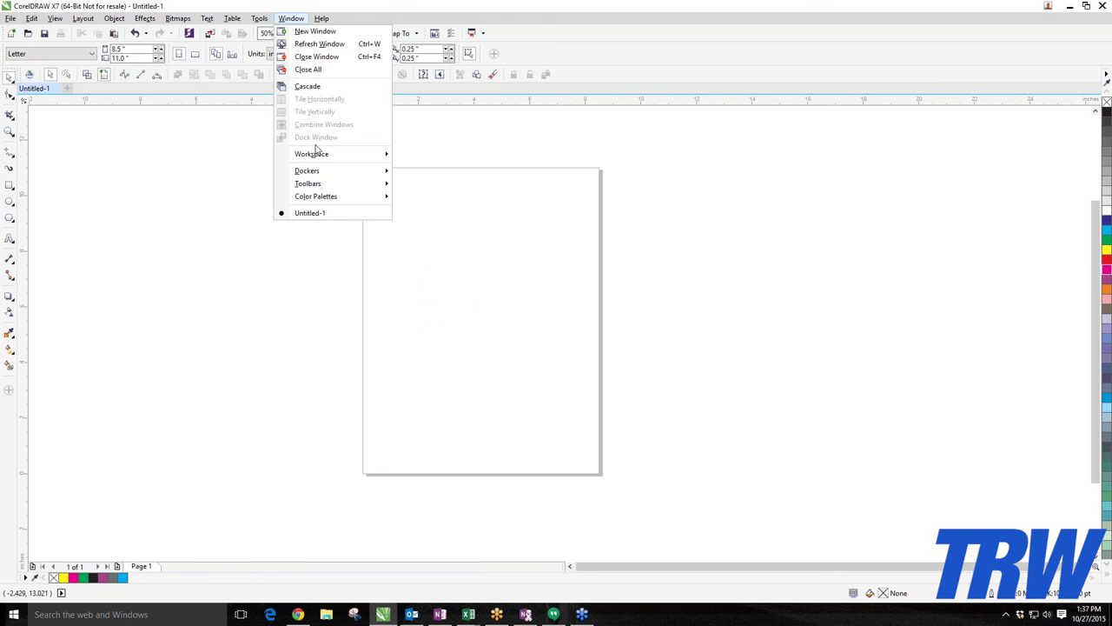
mouse_move(330, 198)
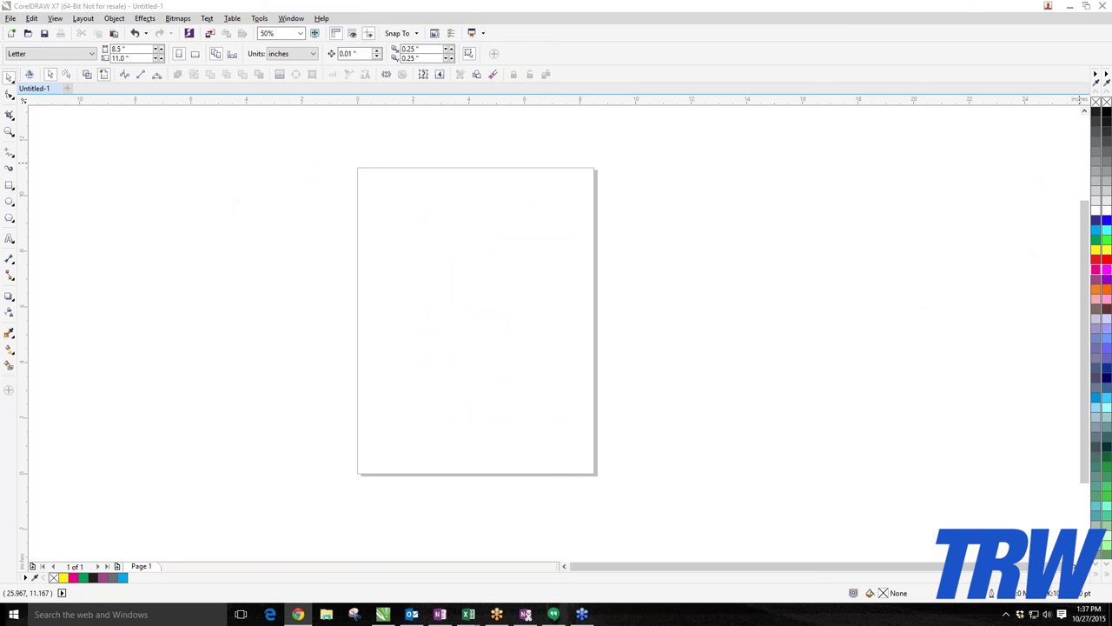
key("alt+Tab")
Look through the swatches of the RGB palette and return to its beginning.
left_click(1107, 565)
left_click(1107, 566)
left_click(1107, 565)
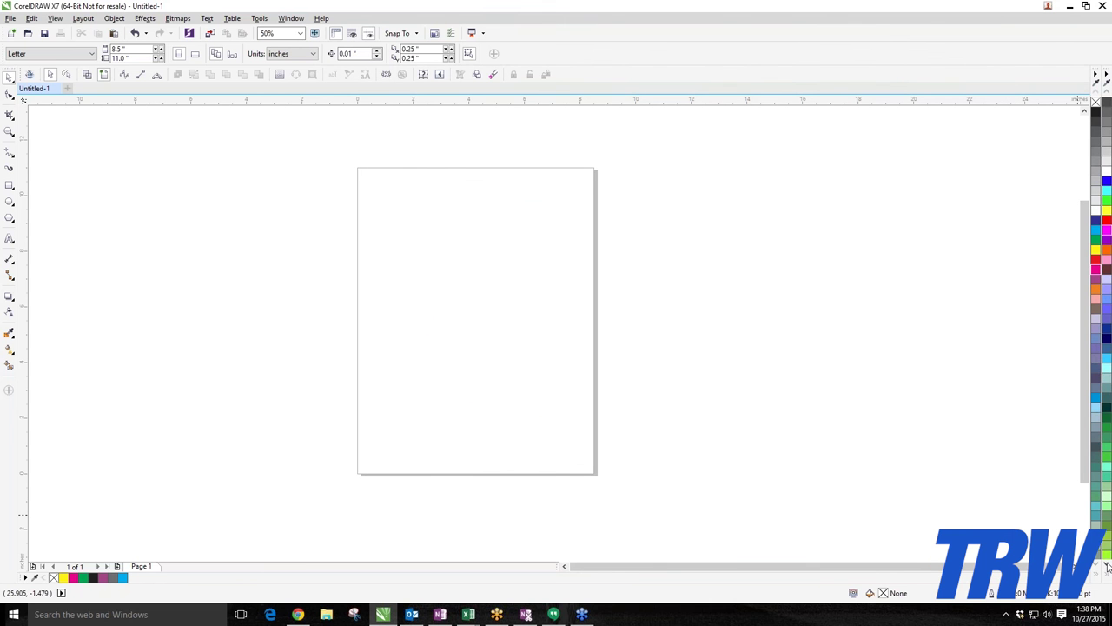
left_click(1107, 565)
left_click(1107, 566)
left_click(1107, 566)
left_click(1107, 565)
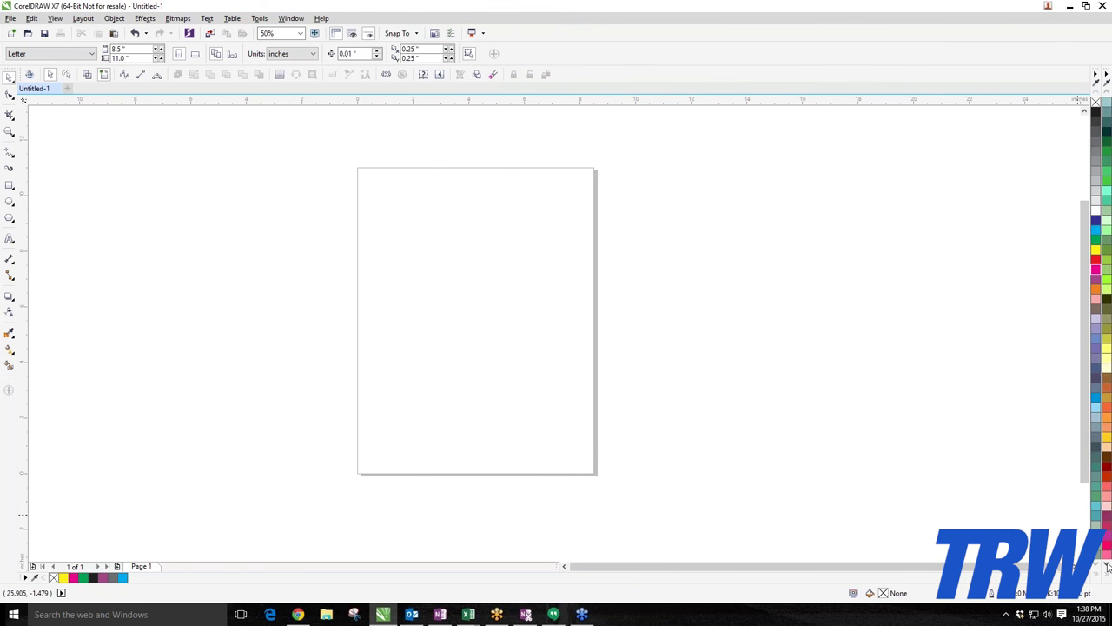
left_click(1108, 566)
left_click(1107, 566)
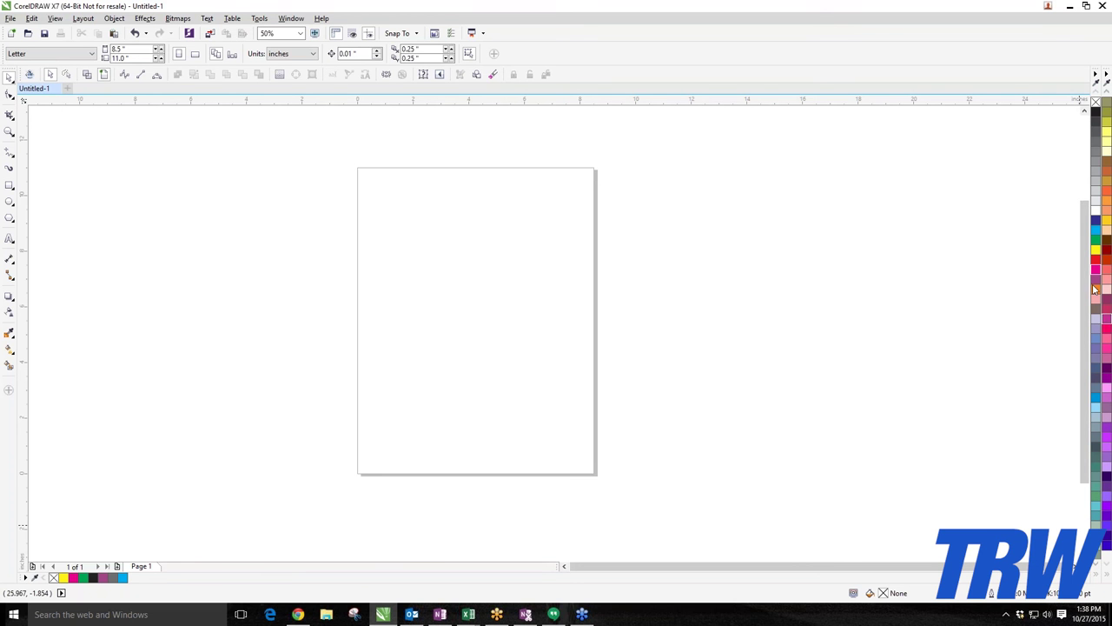
scroll(1107, 91, "up", 10)
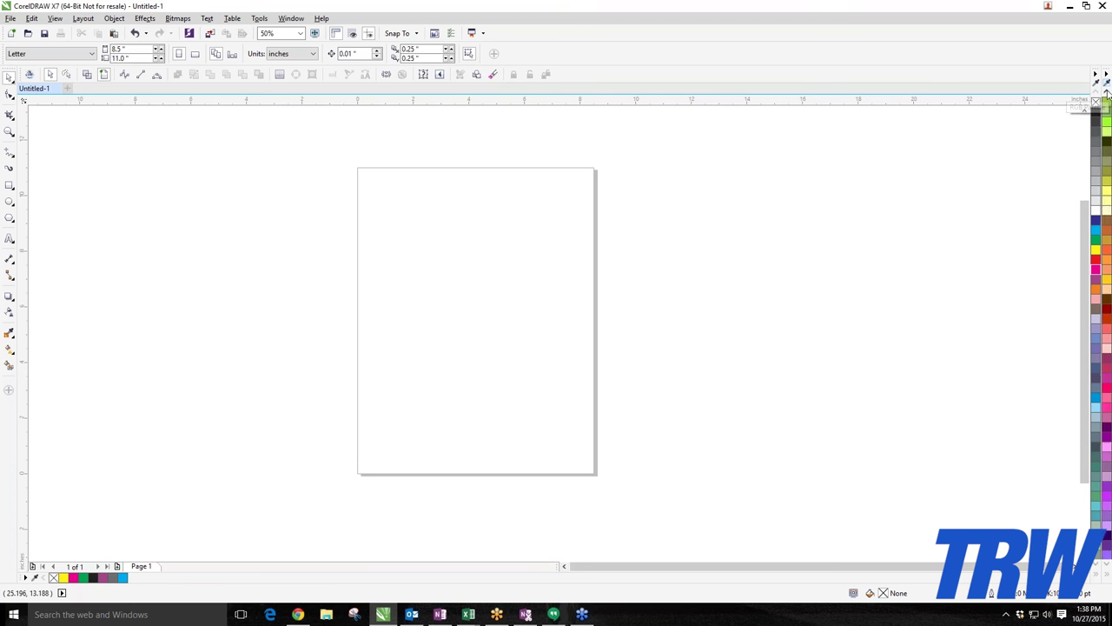
scroll(1108, 91, "up", 10)
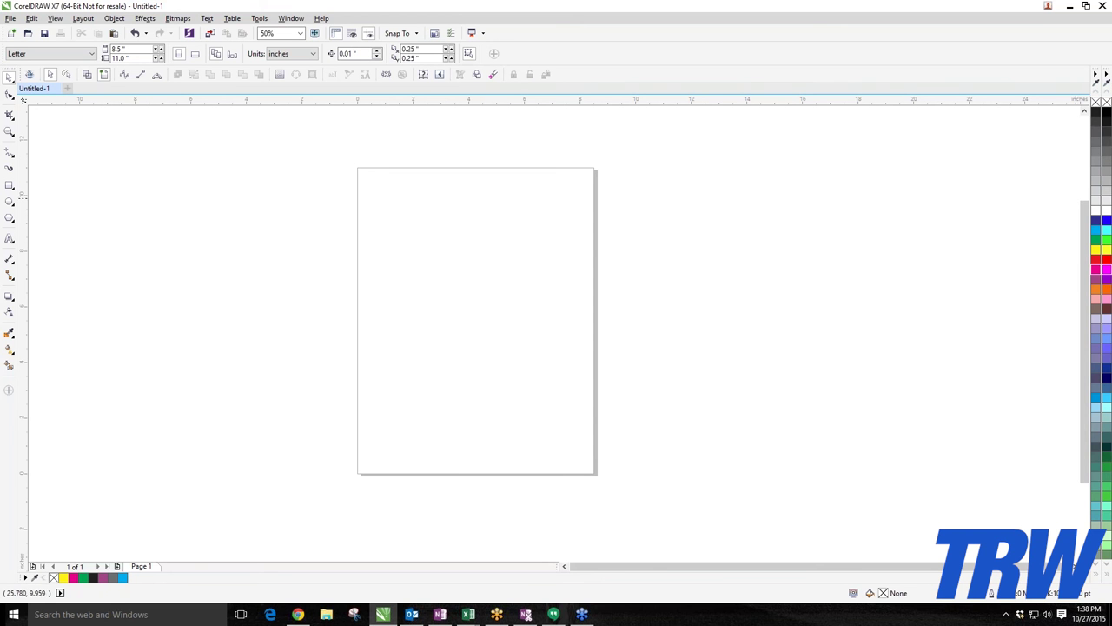
Review the list of color palettes that can be shown, and close it without changing any.
left_click(290, 18)
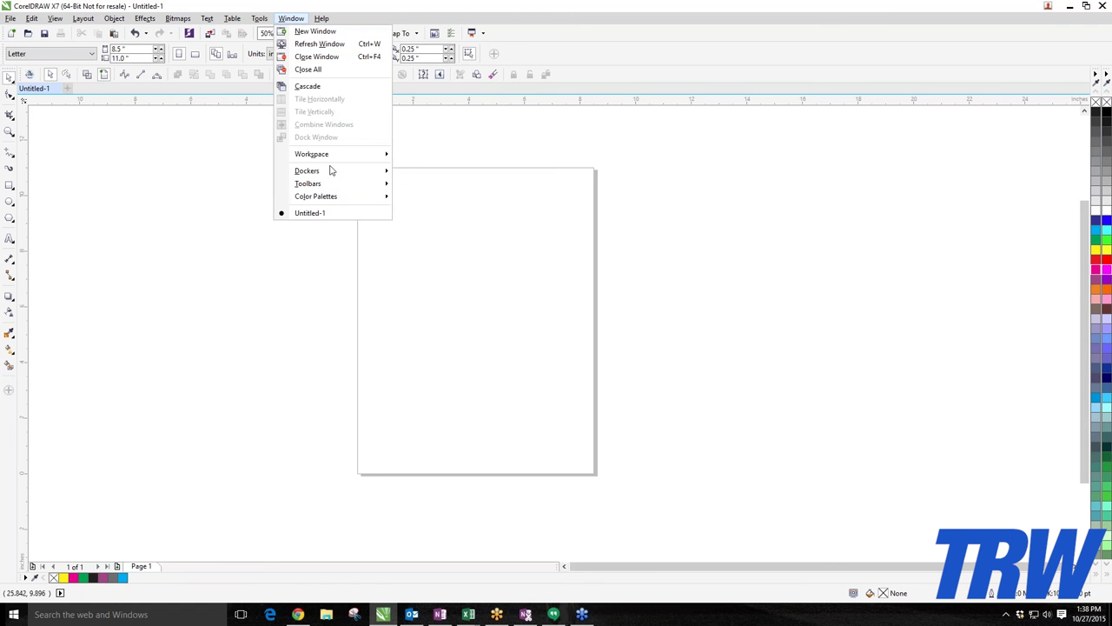
mouse_move(335, 196)
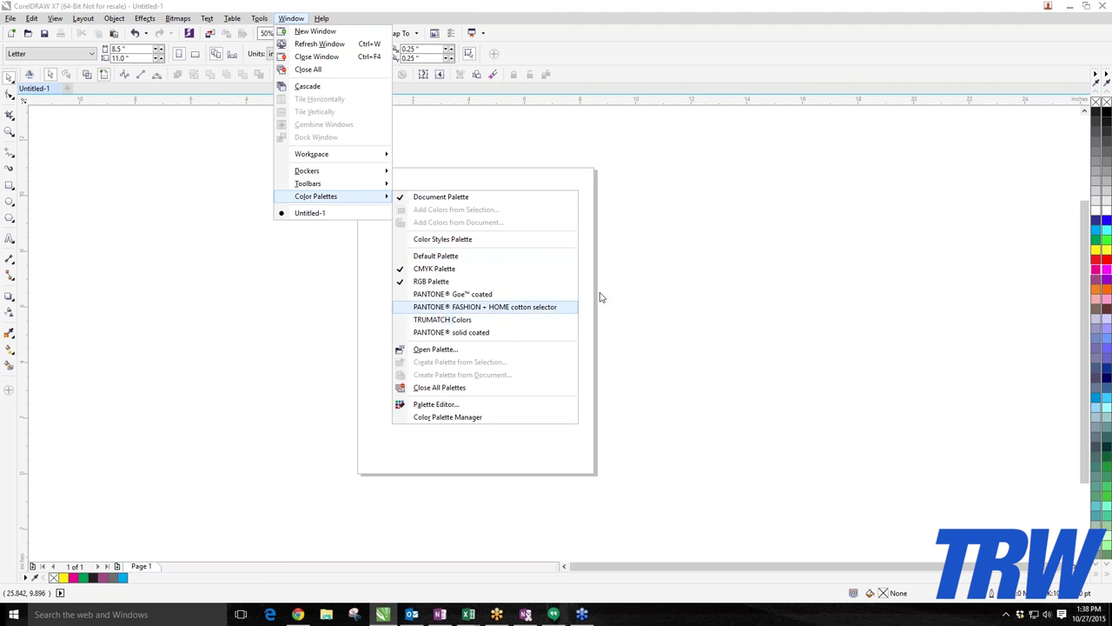
left_click(678, 285)
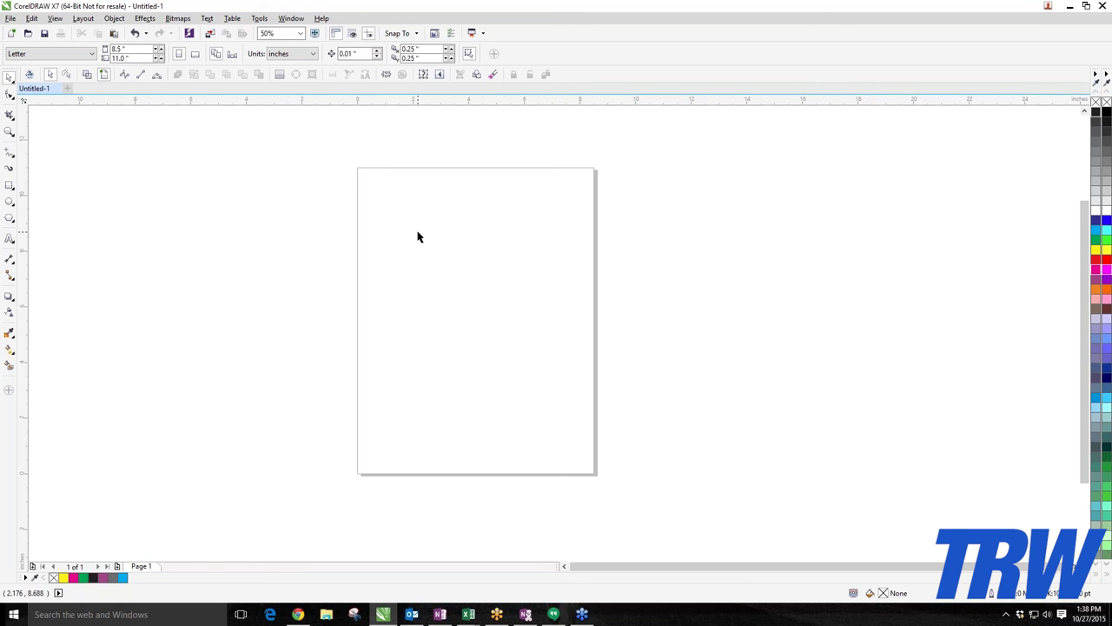
Examine the tool variants grouped with the Crop tool and the Pick tool.
scroll(366, 196, "down", 1)
scroll(425, 183, "up", 1)
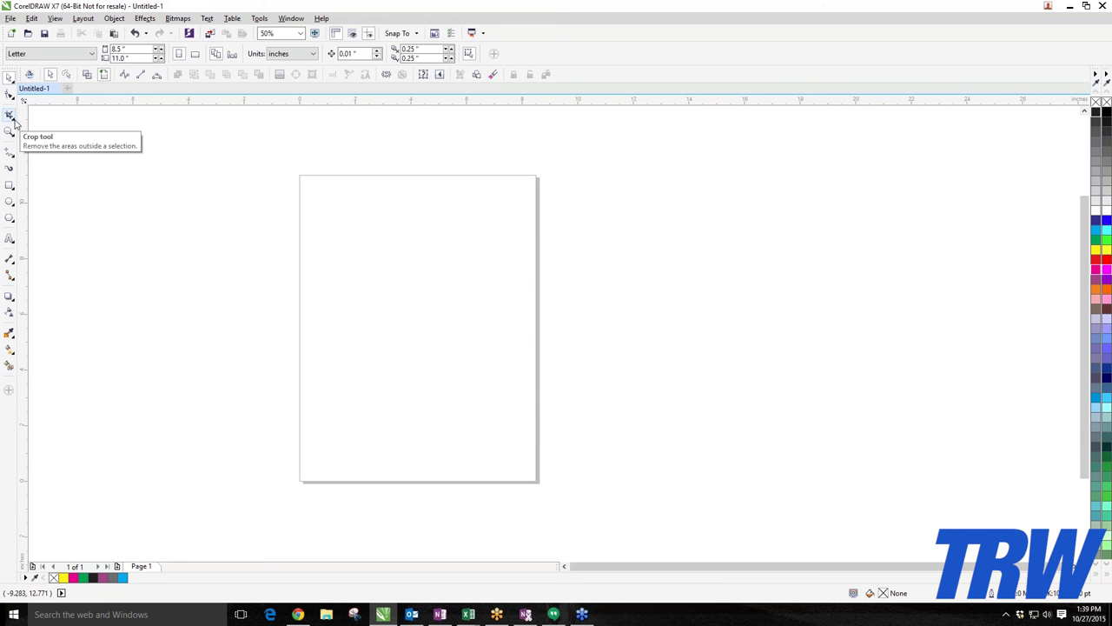
left_click(11, 119)
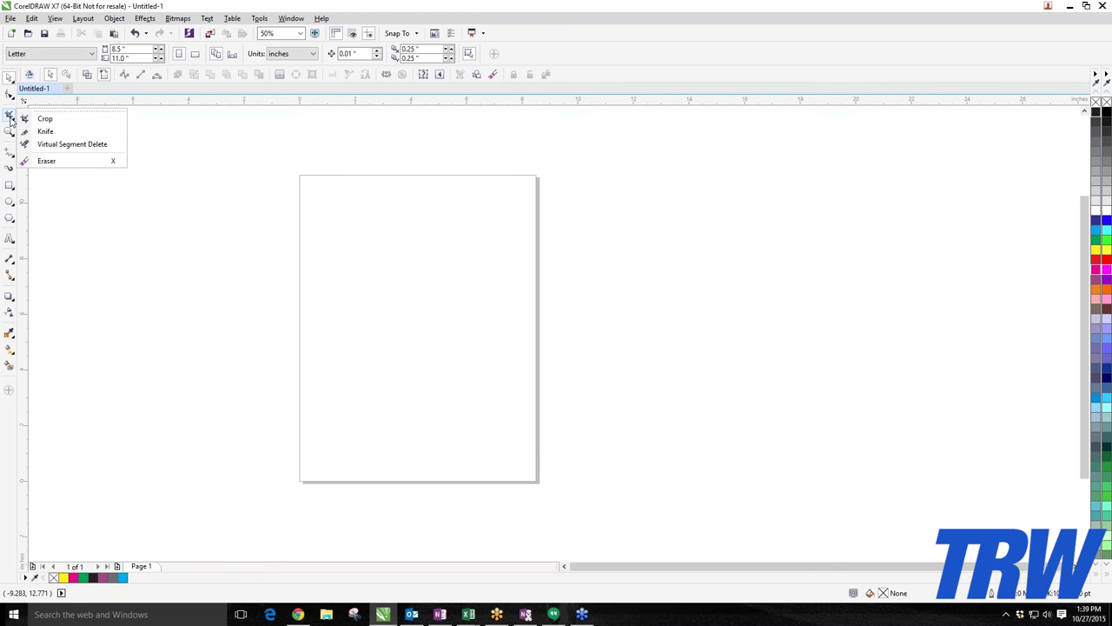
mouse_move(8, 75)
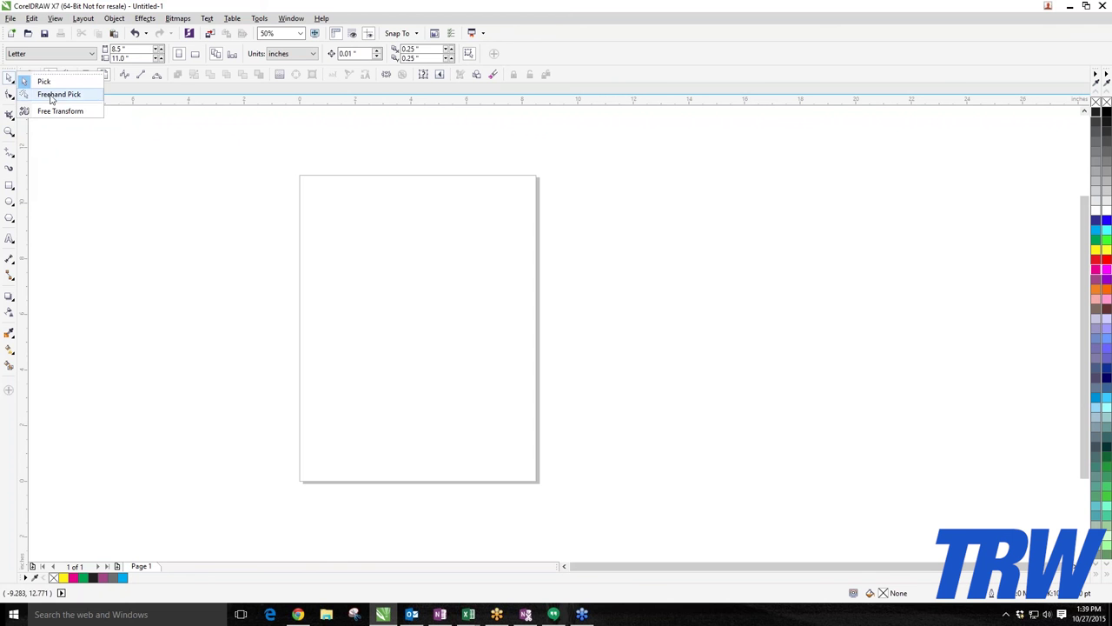
Draw five roughly circular ellipses, each about 1 inch across, in the upper-left part of the page.
left_click(10, 201)
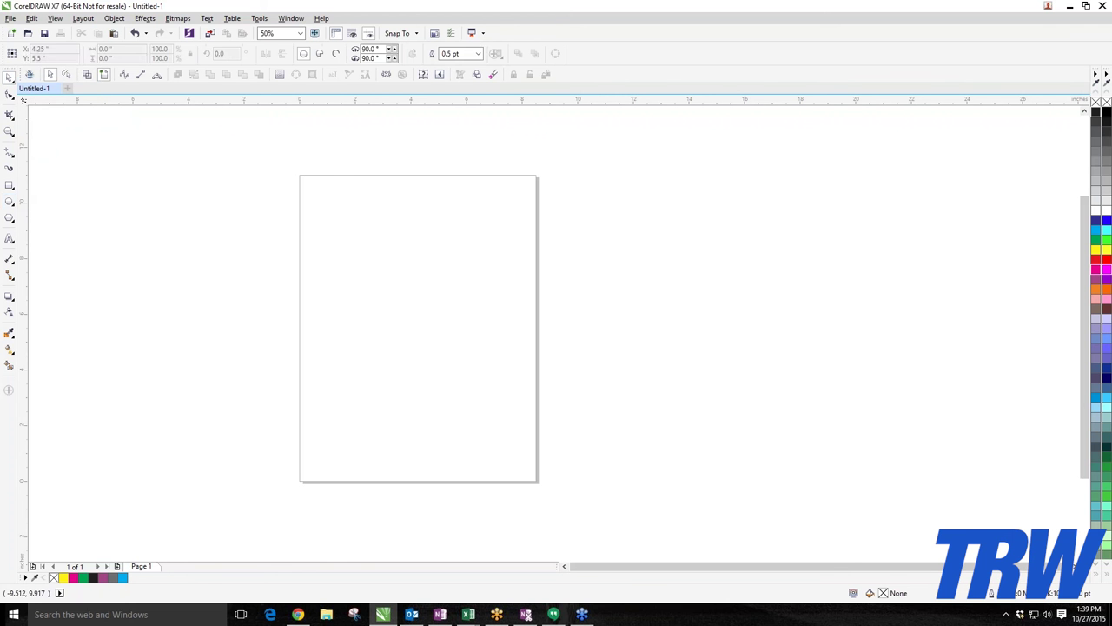
mouse_move(299, 238)
left_mouse_down()
mouse_move(338, 270)
mouse_move(356, 315)
mouse_move(325, 318)
mouse_move(334, 371)
left_mouse_up()
scroll(339, 261, "down", 1)
scroll(339, 260, "up", 2)
left_click_drag(477, 184, 419, 244)
left_click_drag(372, 158, 316, 215)
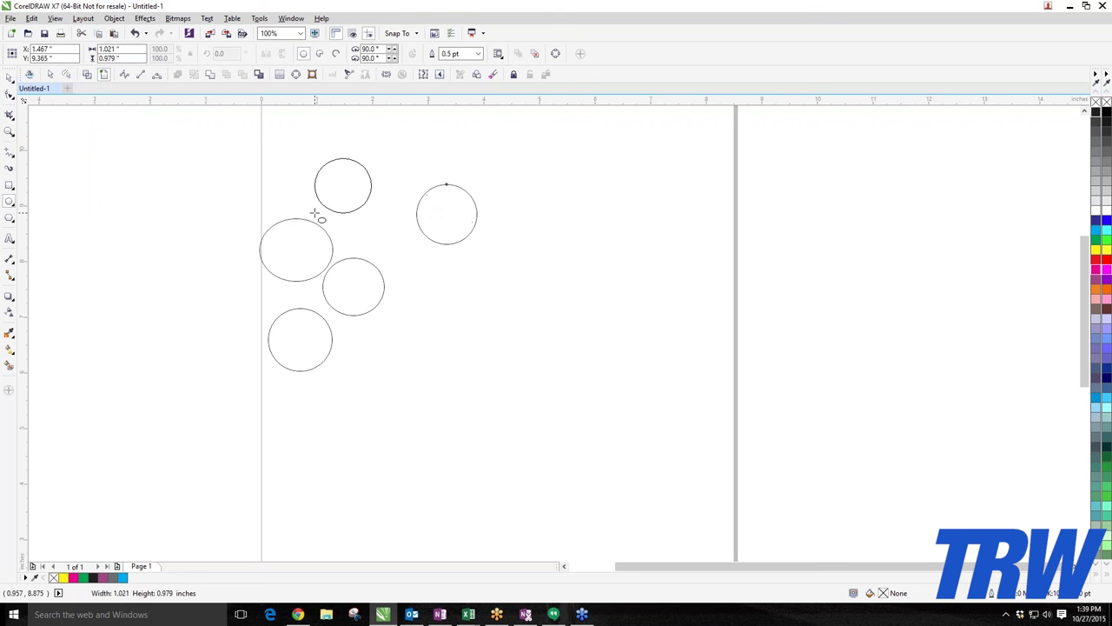
Draw four more ellipses around the first five, including a large one and a wide one about 1.72 by 1.14 inches, and deselect.
left_click_drag(485, 288, 409, 365)
left_click_drag(396, 213, 333, 276)
left_click_drag(632, 226, 487, 348)
left_click_drag(383, 372, 287, 435)
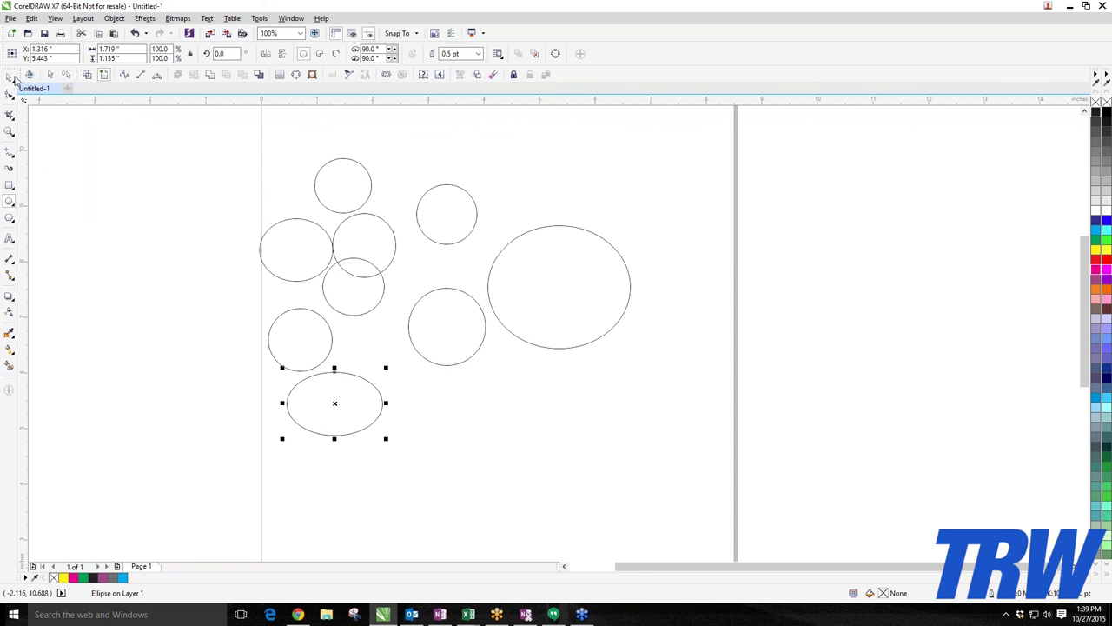
key("space")
left_click(107, 231)
scroll(333, 296, "up", 1)
scroll(334, 291, "down", 1)
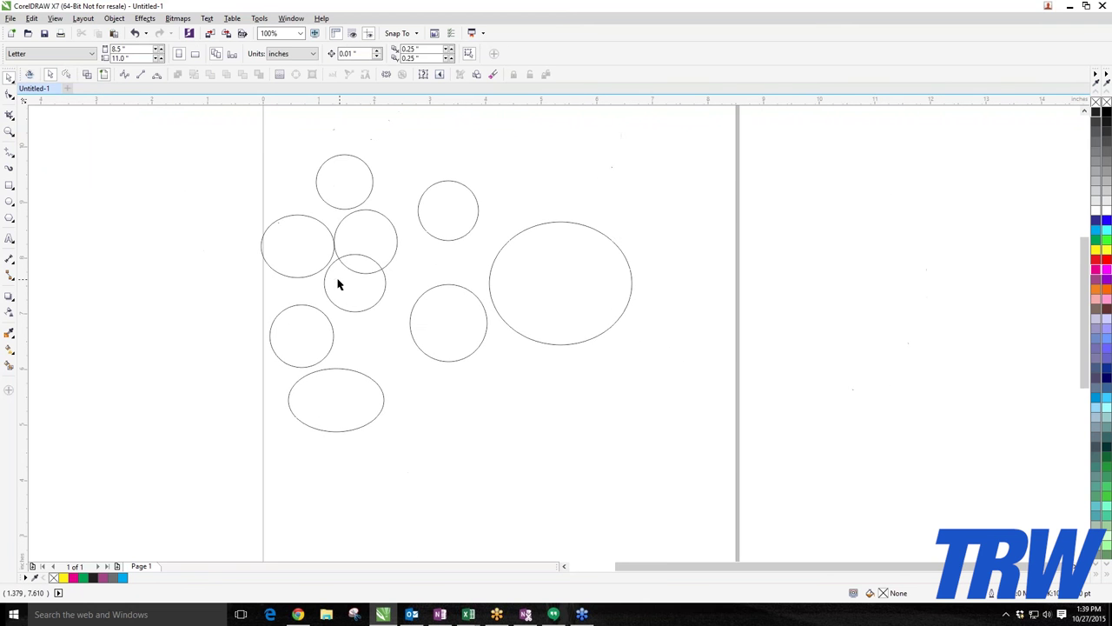
Move the two nearby circles and the wide ellipse closer so they overlap the central cluster of circles.
left_click(329, 290)
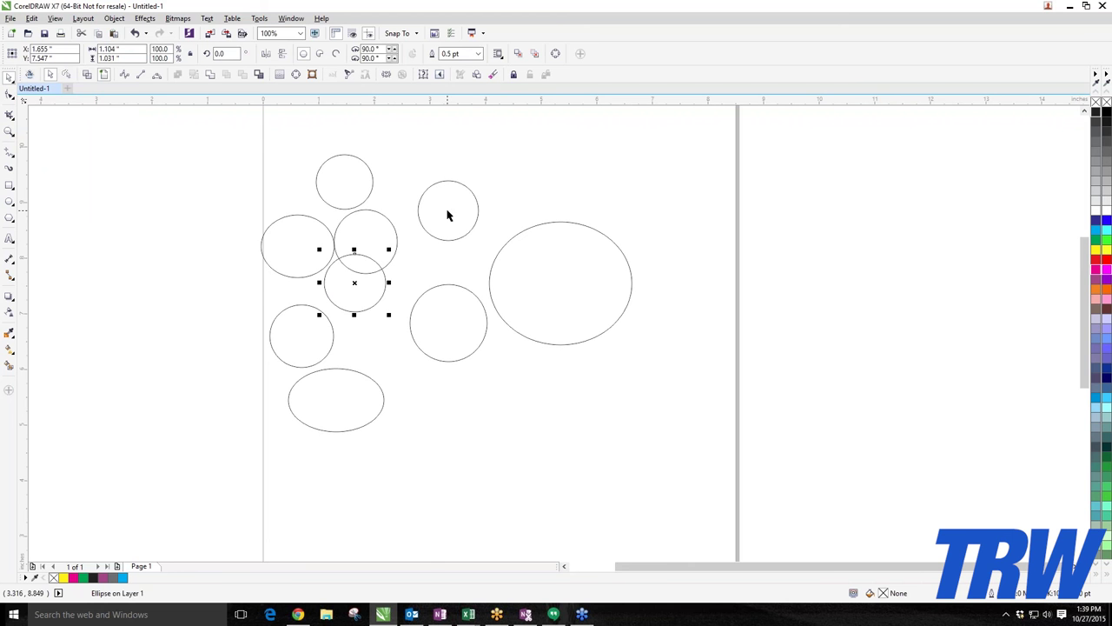
left_click(411, 267)
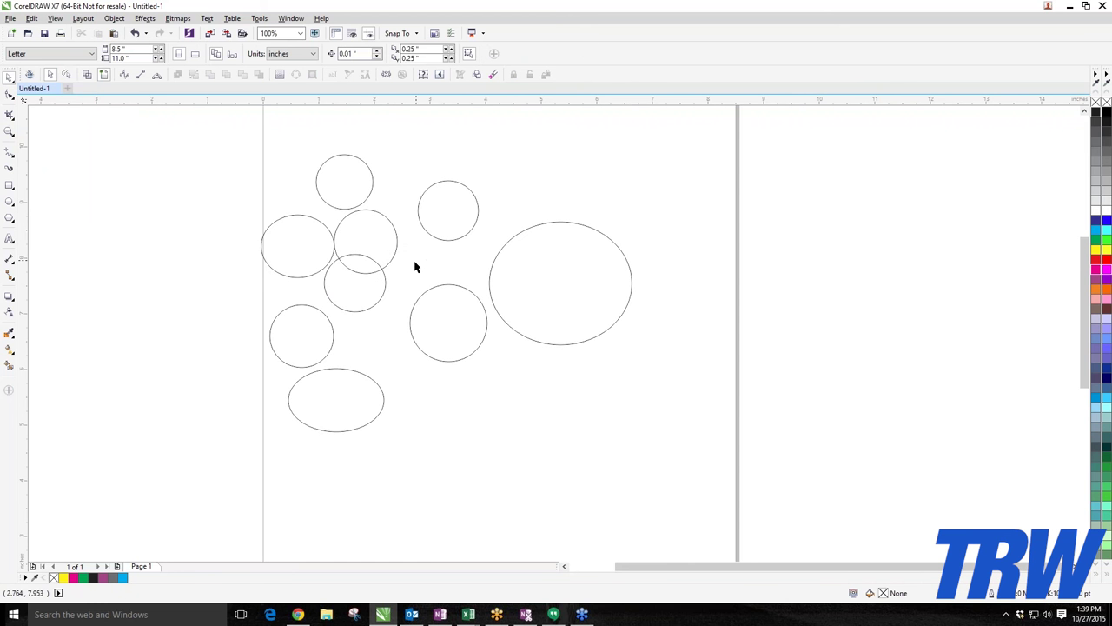
scroll(327, 280, "up", 2)
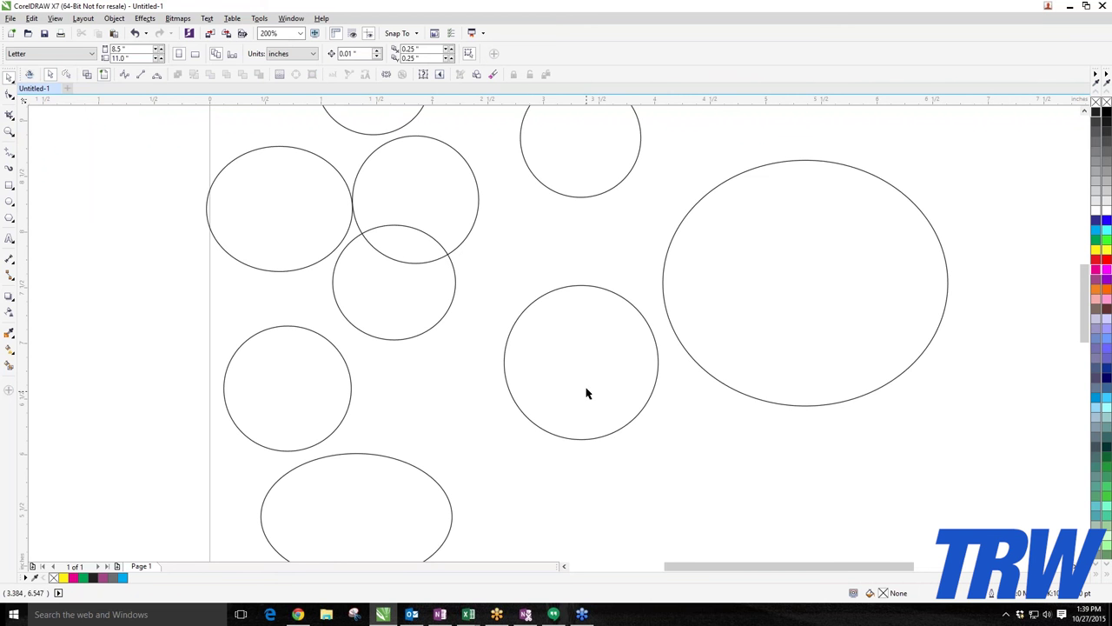
left_click_drag(587, 393, 493, 303)
left_click_drag(612, 180, 527, 203)
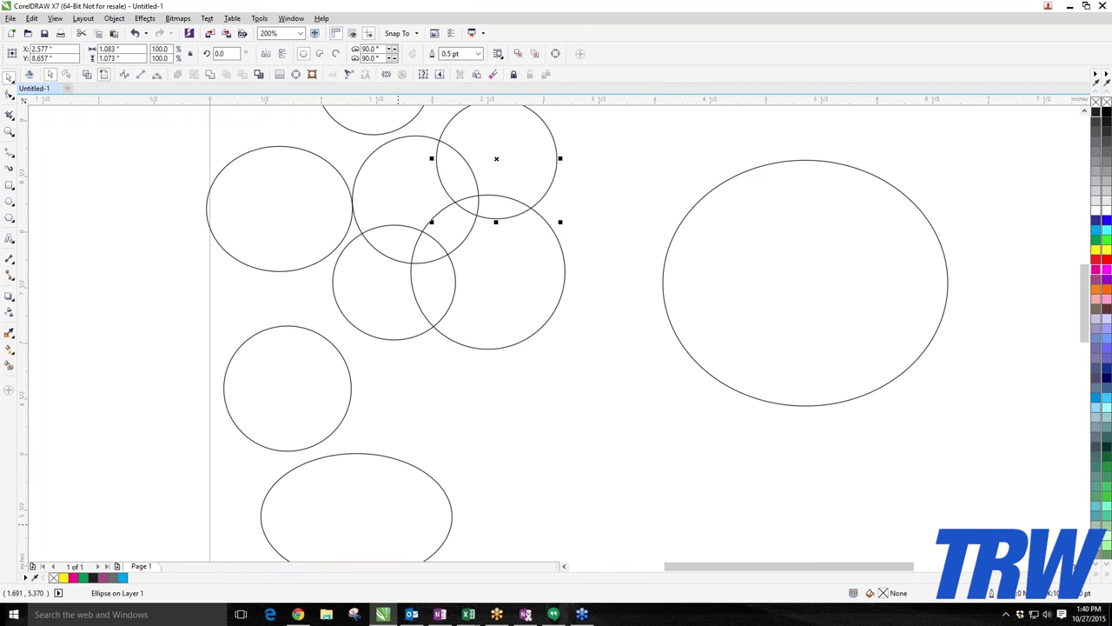
left_click_drag(401, 528, 460, 405)
Select the two overlapping circles in the middle of the cluster one after the other, and clear the selection.
left_click(355, 282)
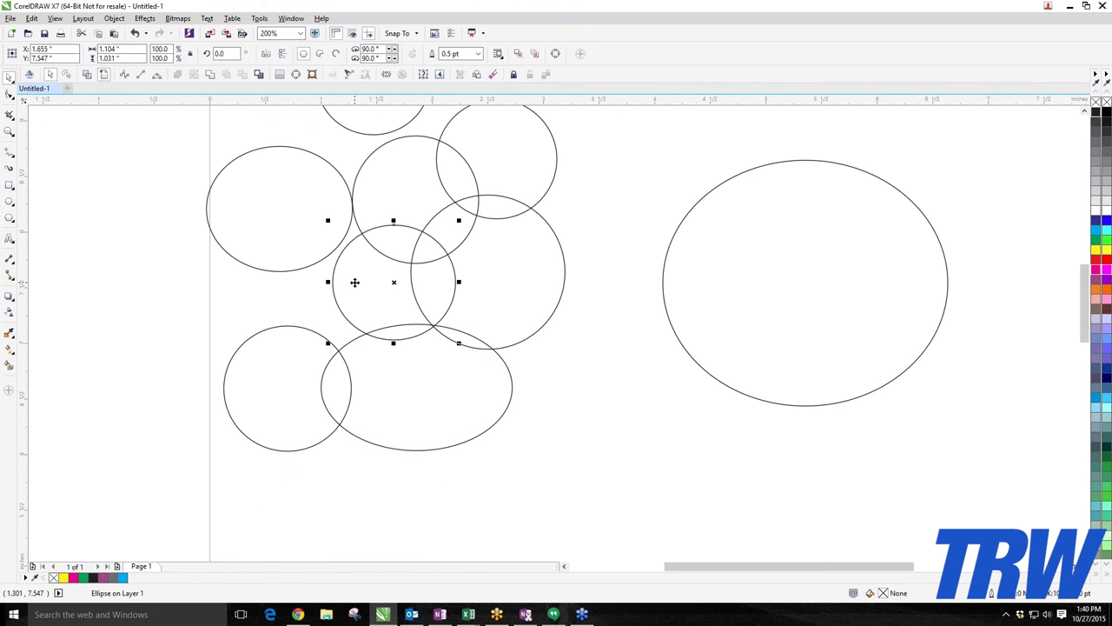
left_click(384, 181, "shift")
scroll(360, 250, "down", 4)
scroll(360, 250, "up", 3)
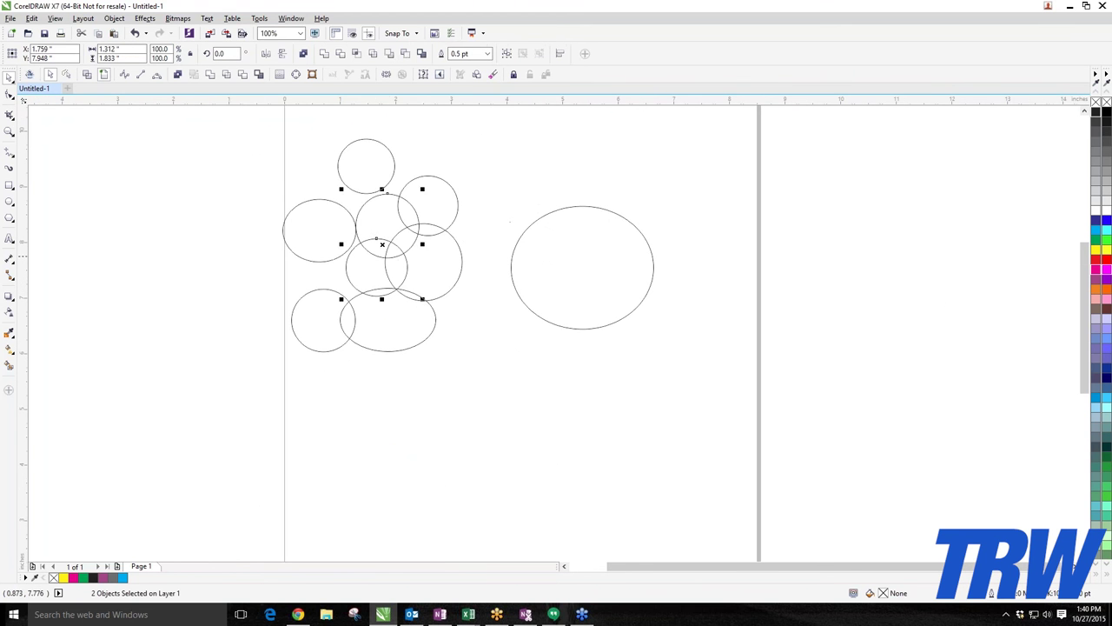
key("Escape")
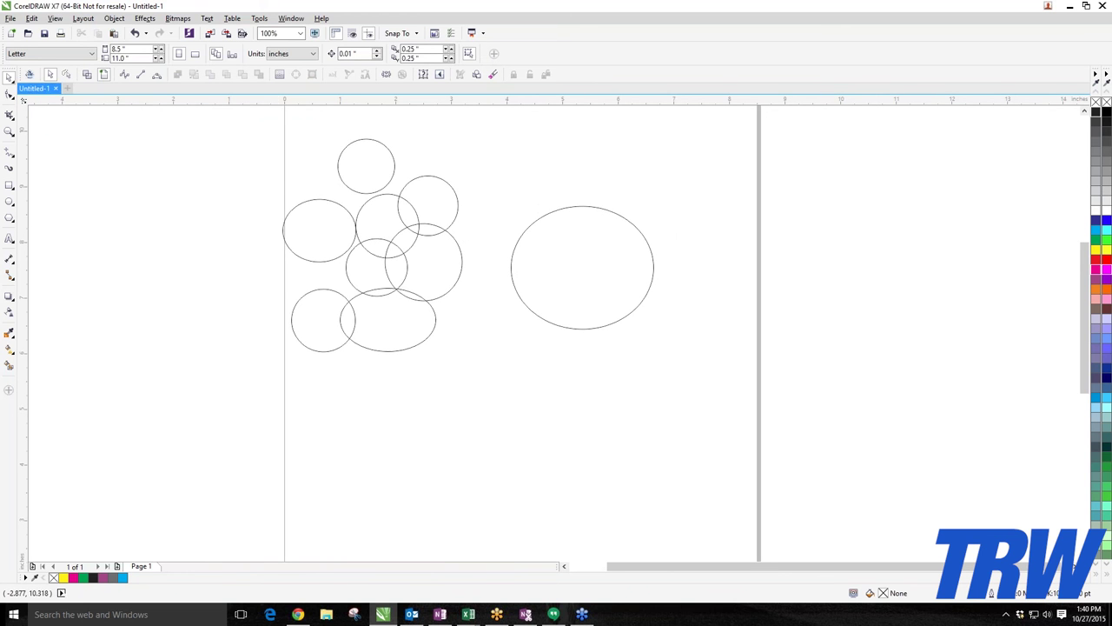
Try selecting the middle circles with a rectangular marquee, move the selected circles away from the cluster, and undo the move.
left_click_drag(232, 194, 439, 316)
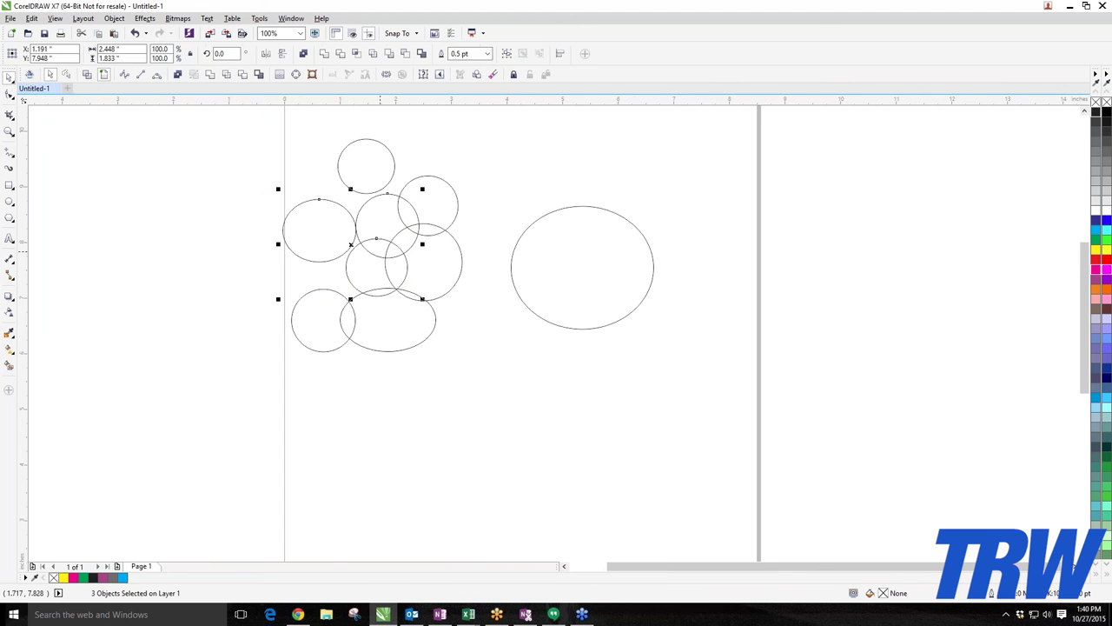
scroll(380, 250, "up", 2)
scroll(230, 282, "down", 2)
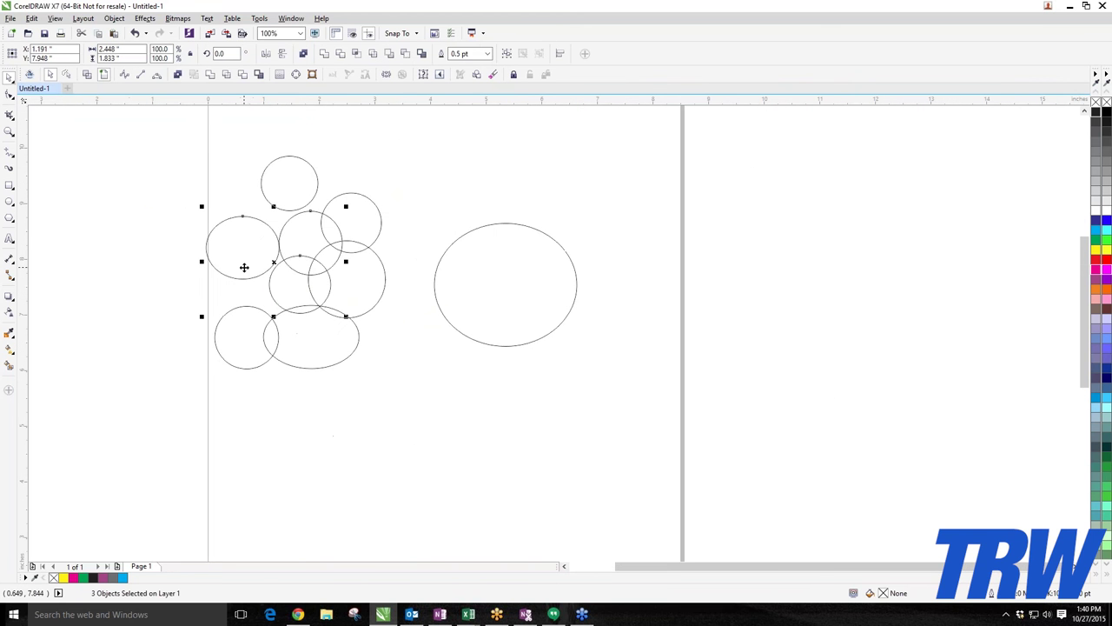
left_click_drag(245, 267, 157, 254)
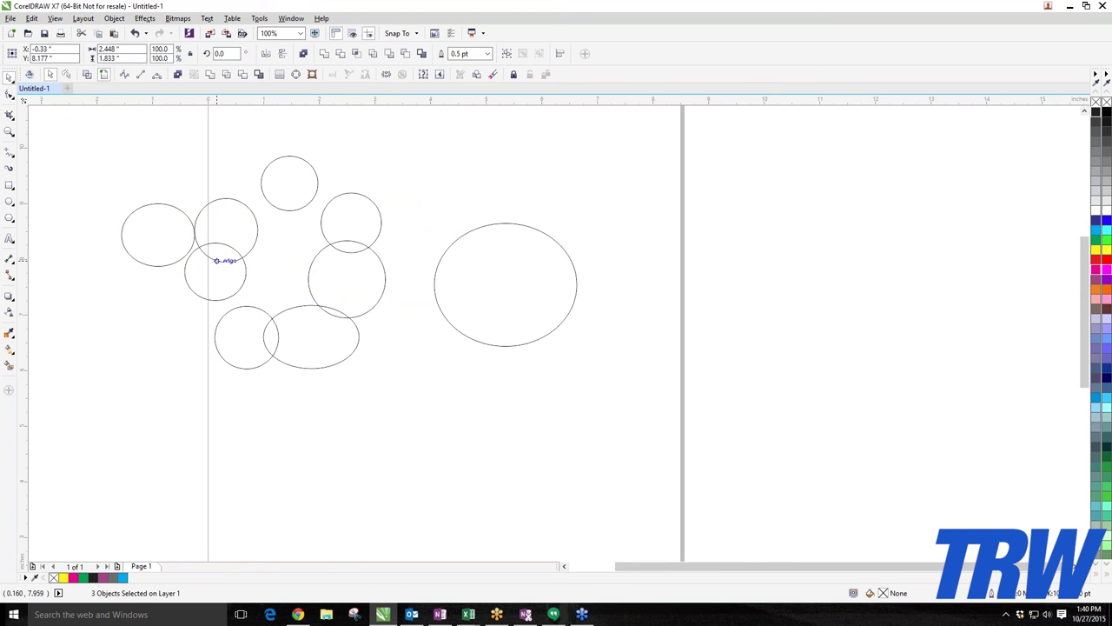
left_click_drag(213, 261, 298, 274)
left_click(156, 244)
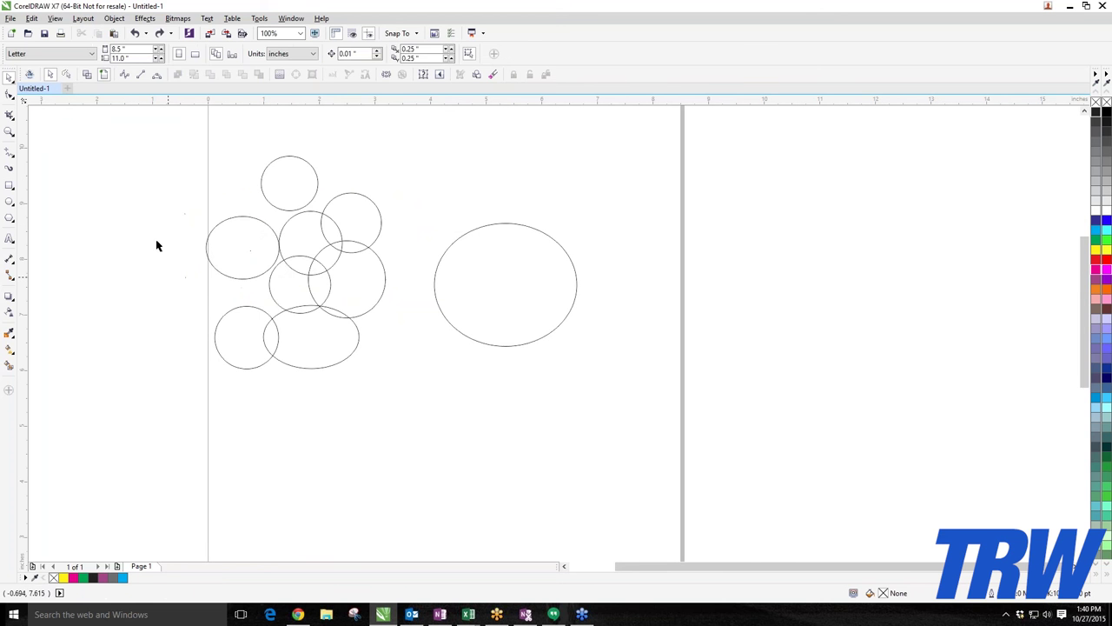
Select only the two overlapping middle circles with the Freehand Pick tool and move them out of the cluster to below the large ellipse.
left_click(14, 82)
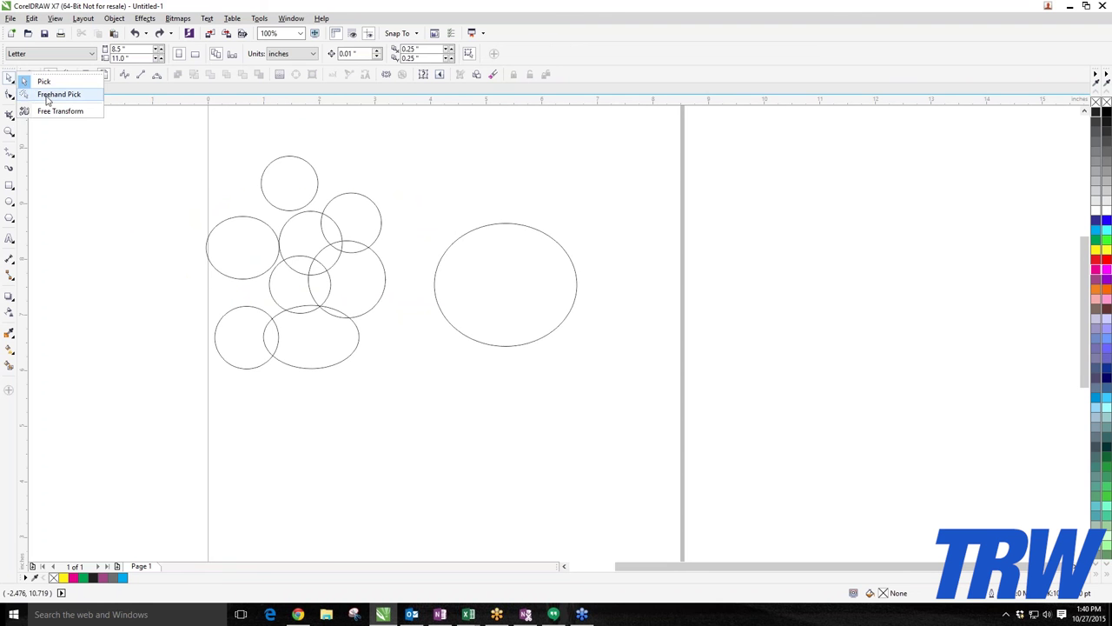
left_click(48, 96)
scroll(258, 231, "up", 1)
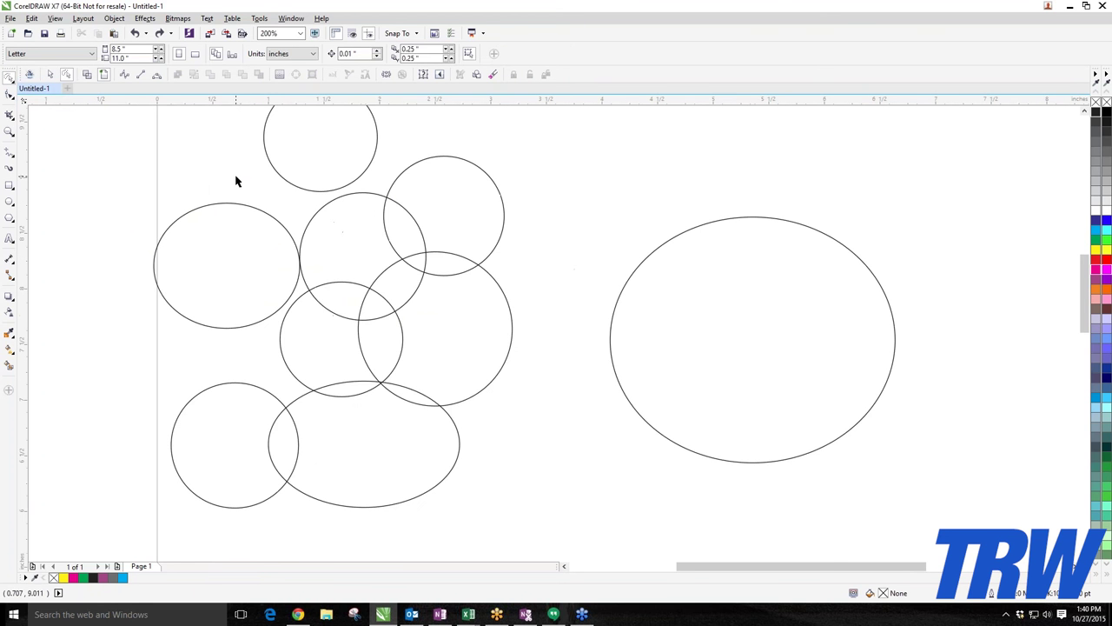
mouse_move(235, 180)
left_mouse_down()
mouse_move(224, 280)
mouse_move(252, 384)
mouse_move(359, 430)
mouse_move(405, 399)
mouse_move(448, 268)
mouse_move(447, 206)
mouse_move(387, 160)
left_mouse_up()
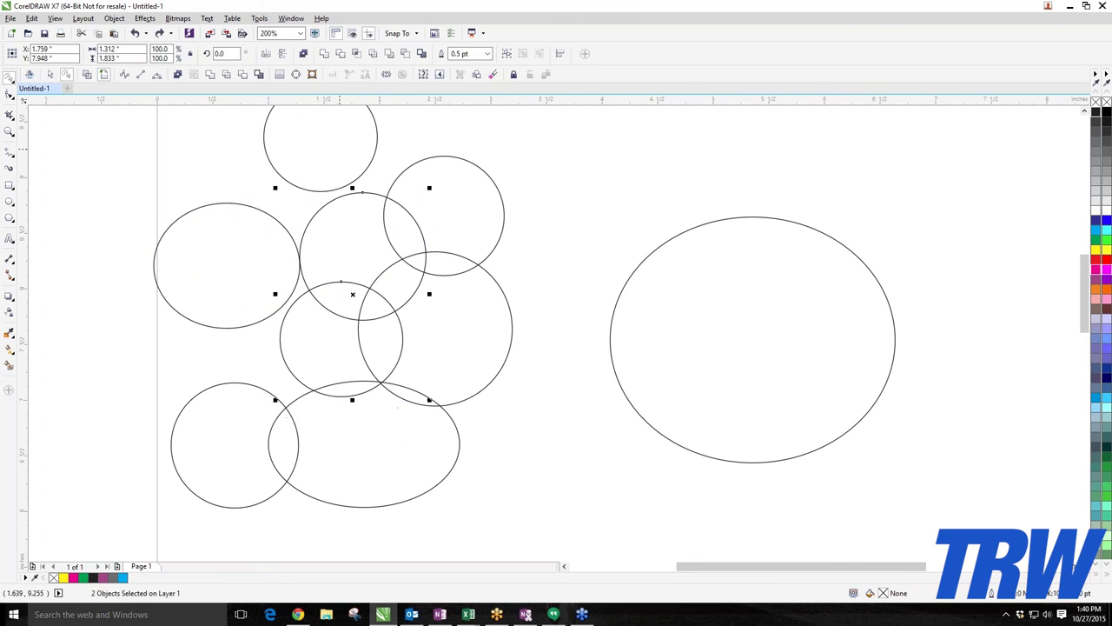
scroll(328, 192, "down", 2)
mouse_move(342, 241)
left_mouse_down()
mouse_move(431, 370)
mouse_move(502, 420)
left_mouse_up()
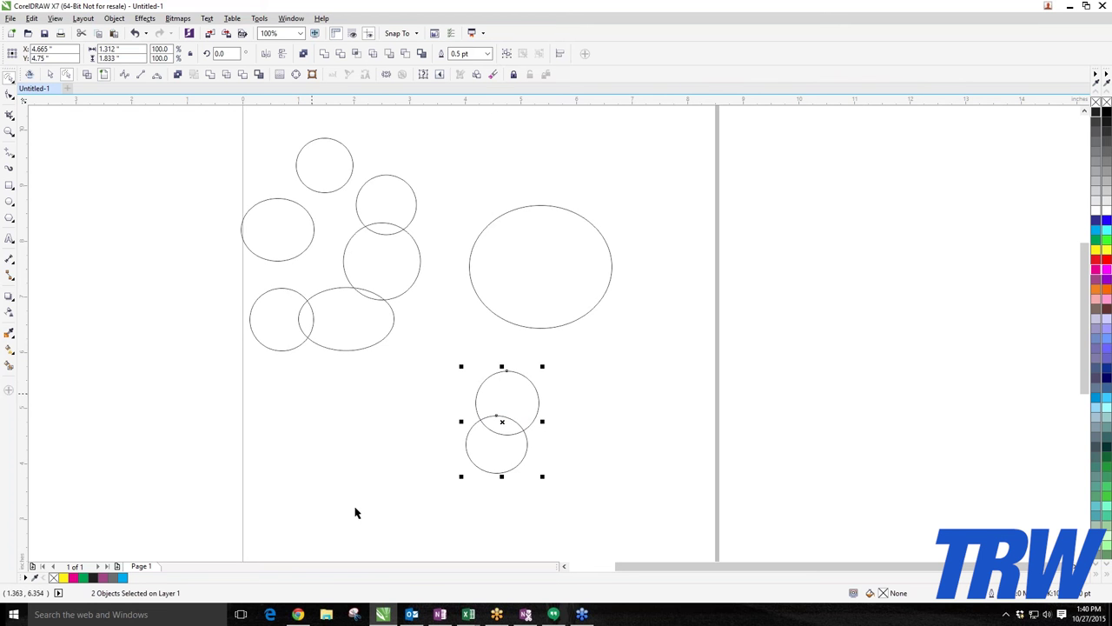
left_click(503, 423)
scroll(504, 432, "up", 1)
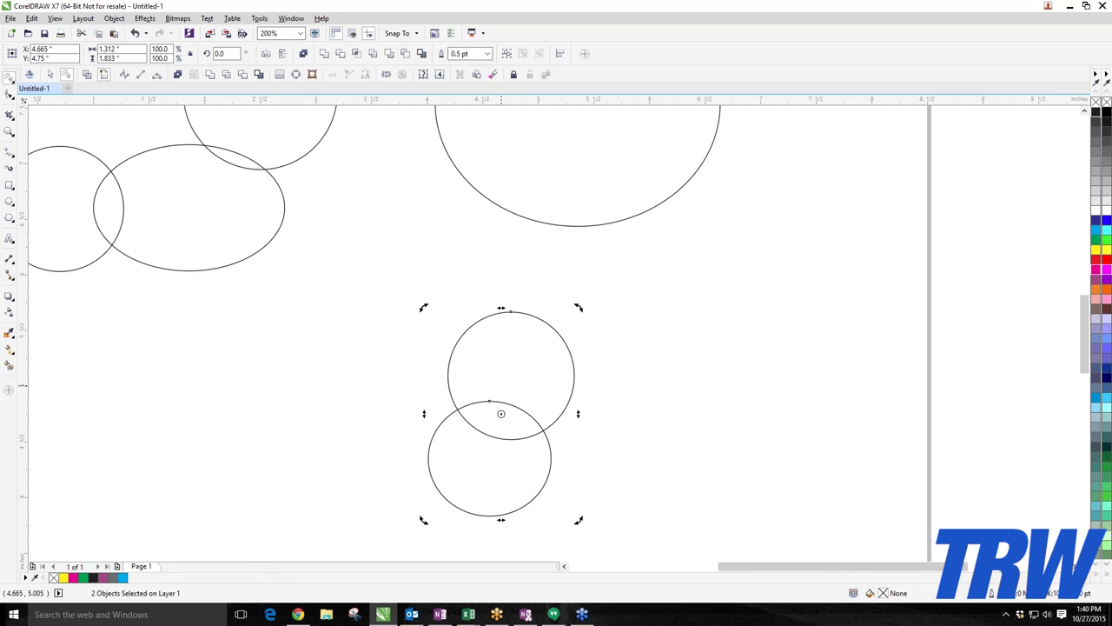
Delete all the circles and ellipses, including the one left over from the marquee selection, so the page is empty.
scroll(501, 408, "down", 1)
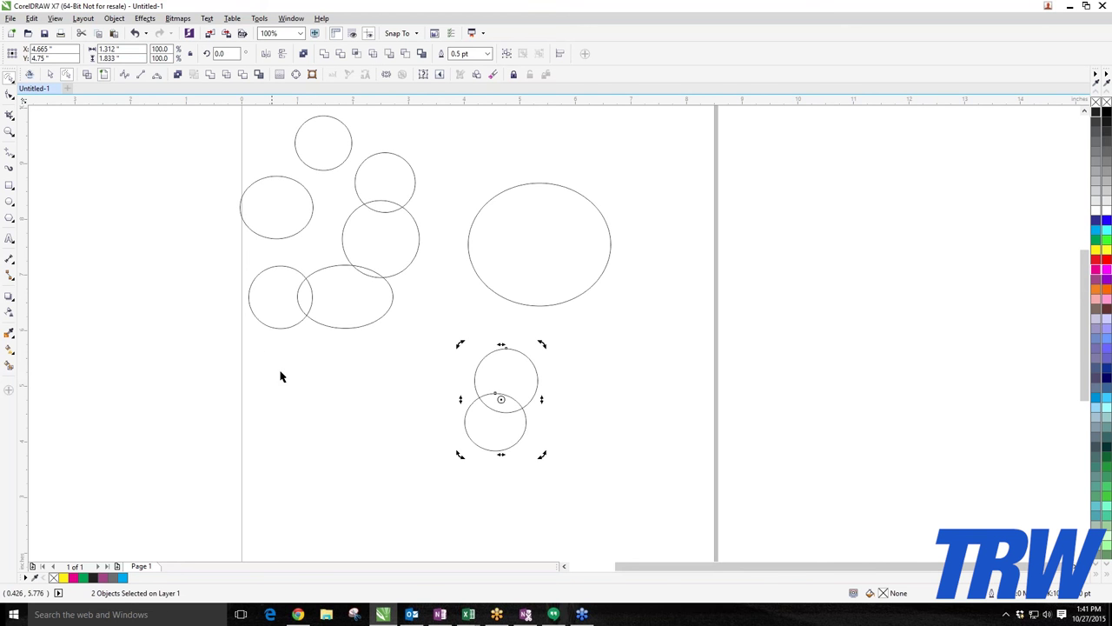
scroll(348, 437, "down", 2)
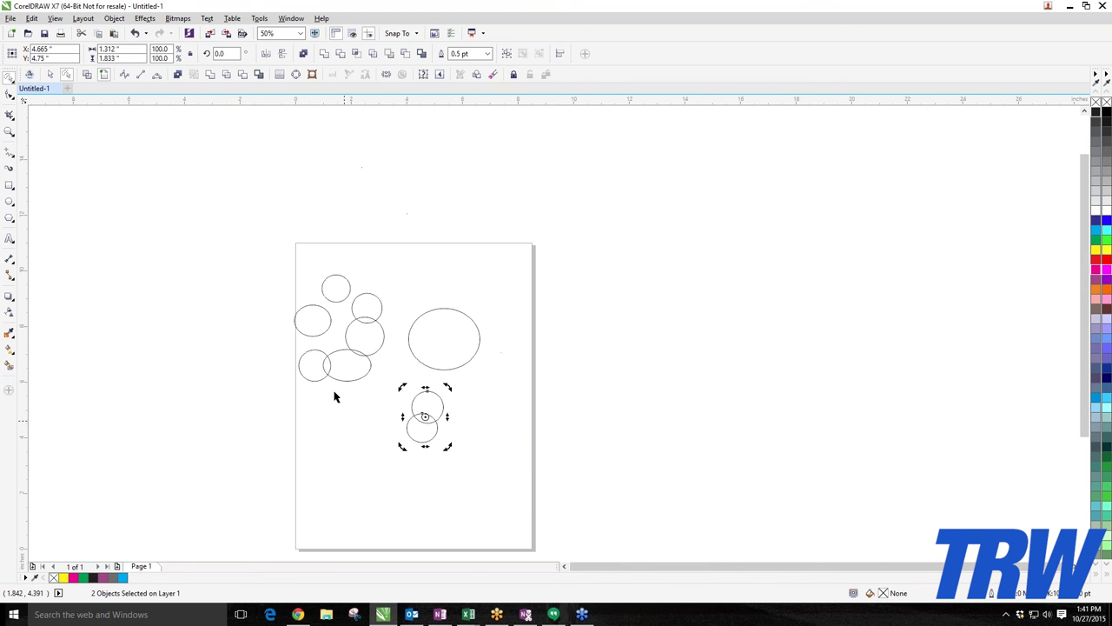
mouse_move(204, 225)
left_mouse_down()
mouse_move(293, 358)
mouse_move(531, 365)
mouse_move(501, 283)
mouse_move(486, 273)
left_mouse_up()
key("Delete")
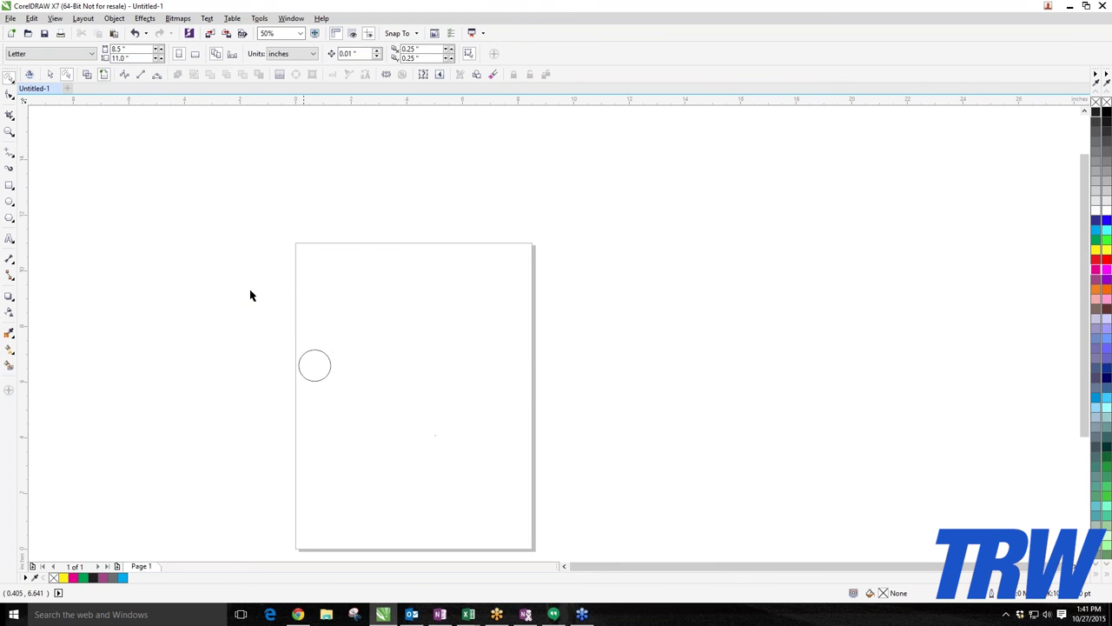
left_click(331, 365)
key("Delete")
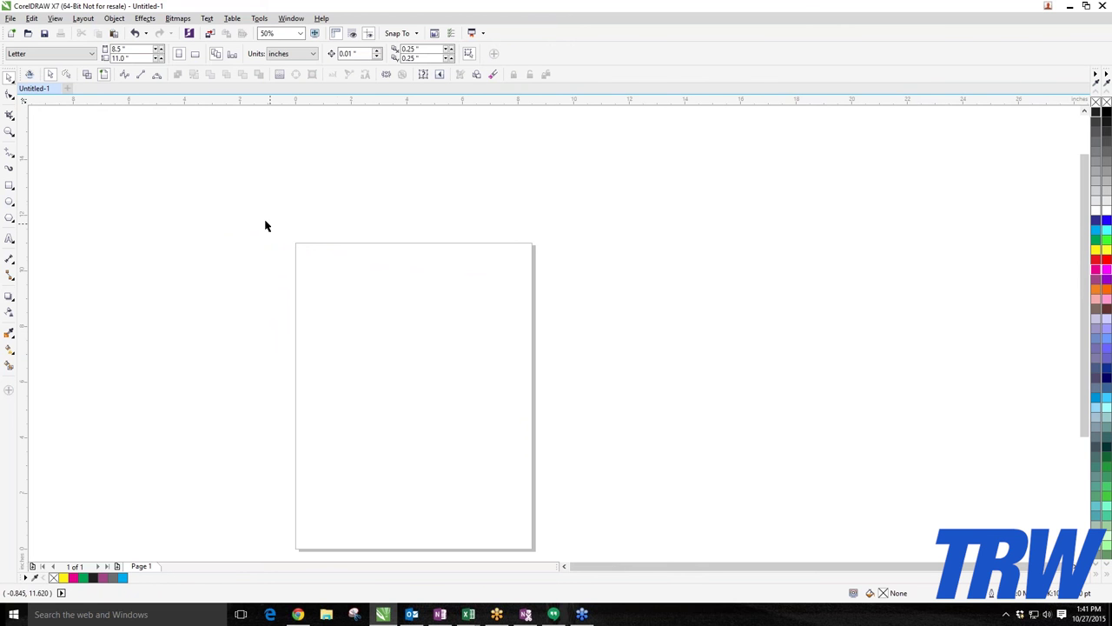
Add the artistic text FOOTBALL in Arial on the upper part of the page and enlarge it proportionally to about 94 pt.
scroll(266, 226, "down", 1)
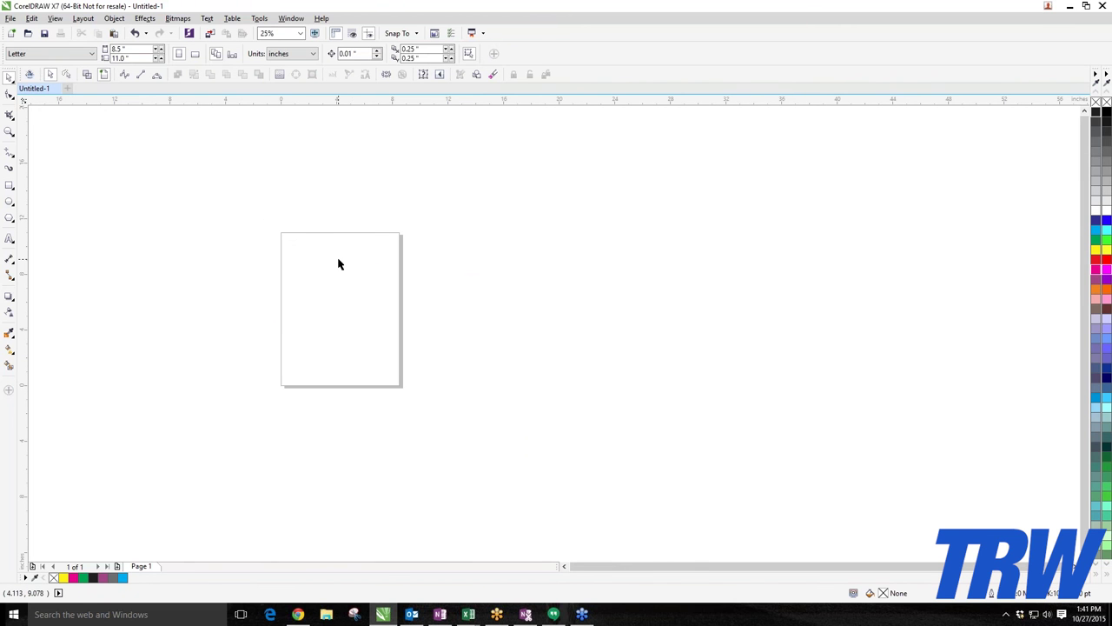
scroll(339, 263, "up", 1)
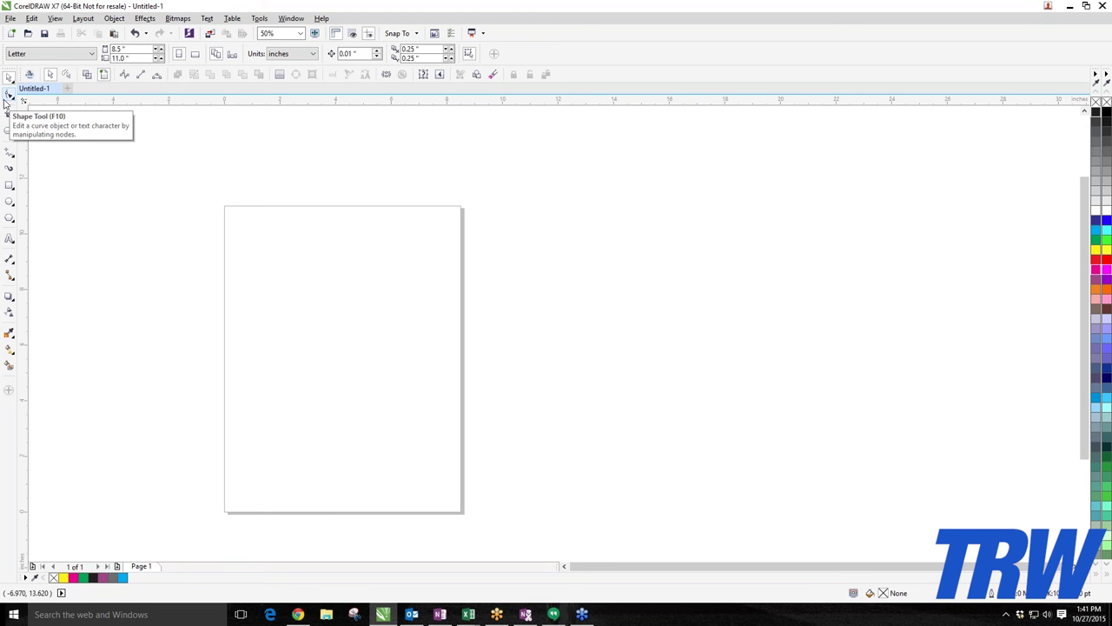
left_click(9, 238)
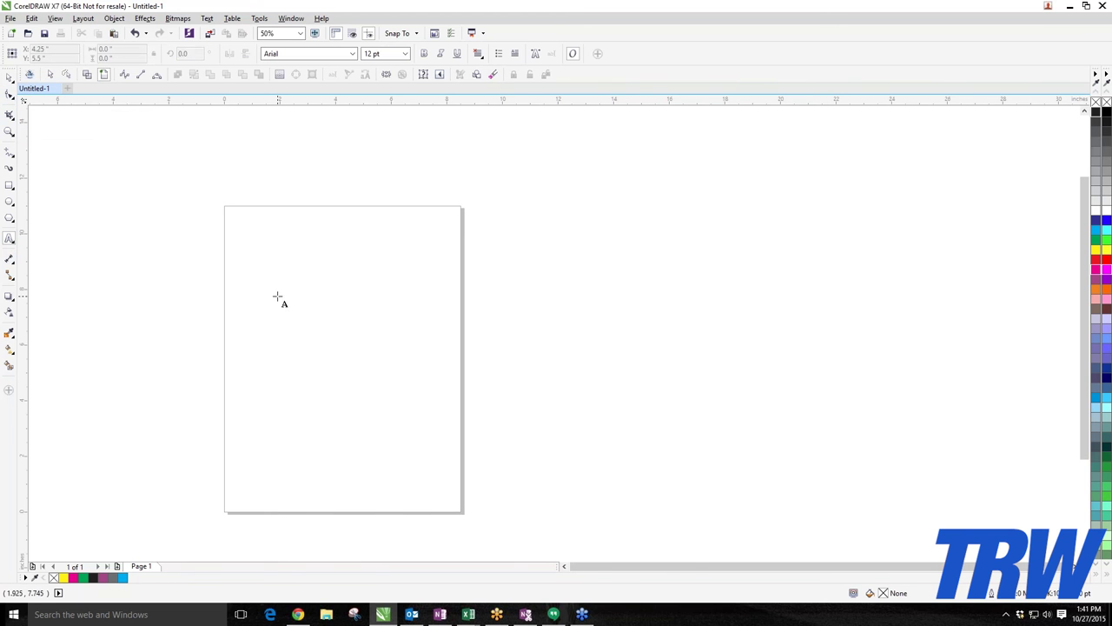
scroll(280, 296, "up", 2)
left_click(189, 294)
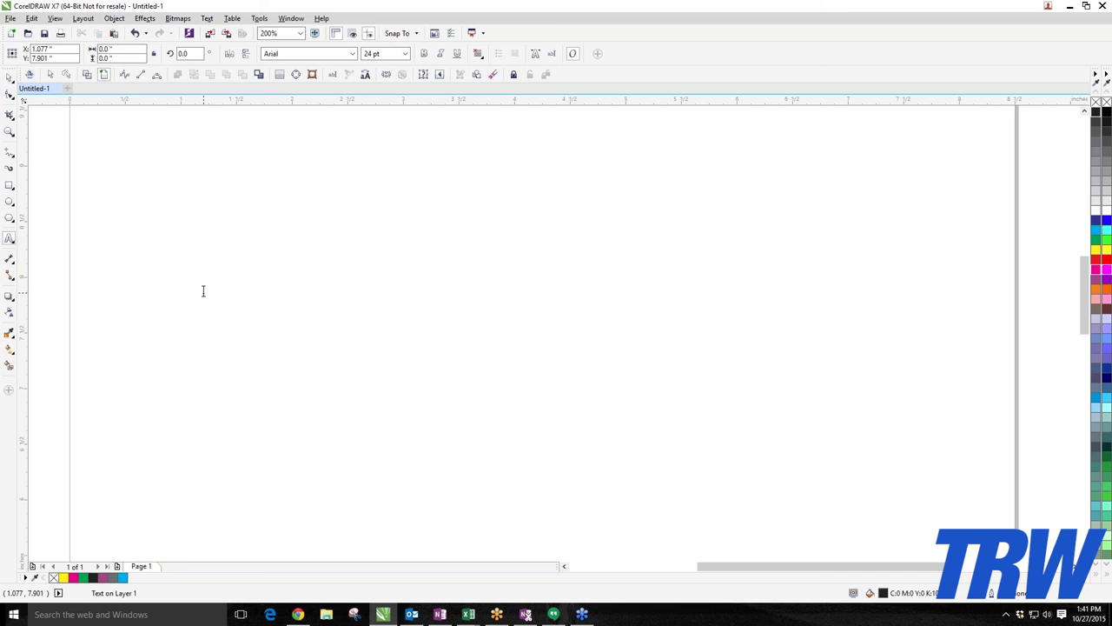
type("FOOTBALL")
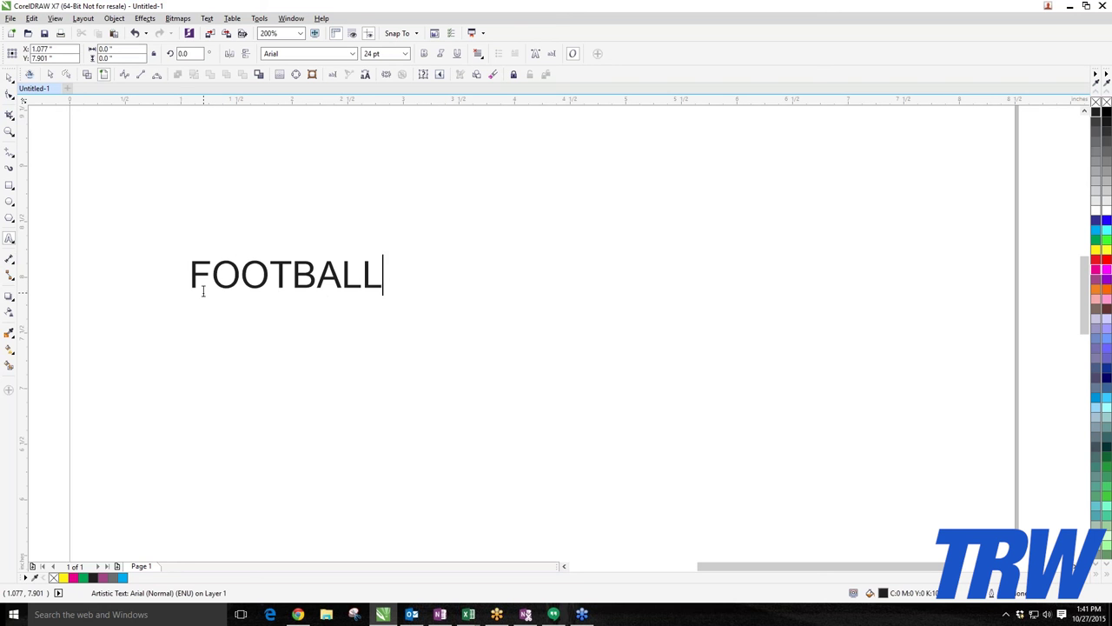
scroll(326, 300, "down", 1)
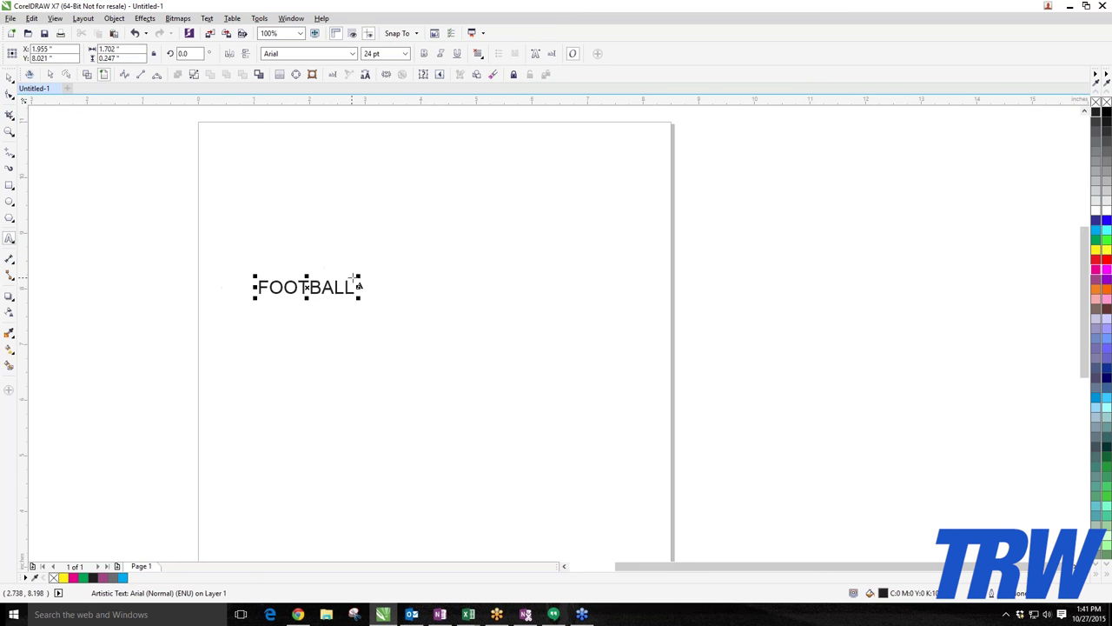
left_click_drag(359, 276, 633, 167)
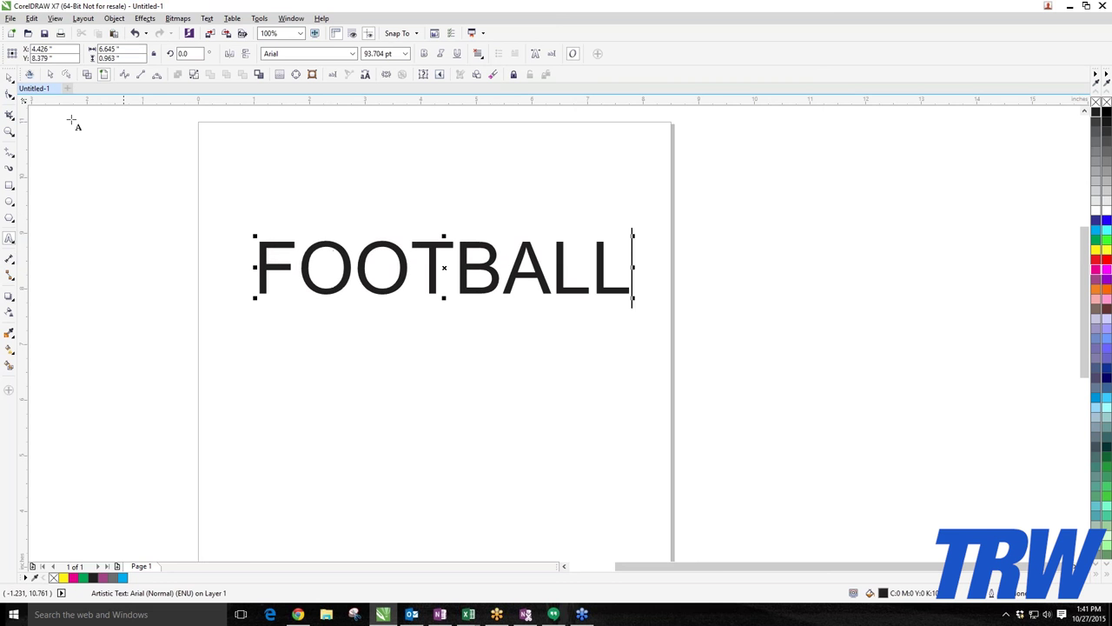
Widen the letter spacing of FOOTBALL with the Shape tool, and tighten it until the neighbouring letters overlap.
left_click(9, 96)
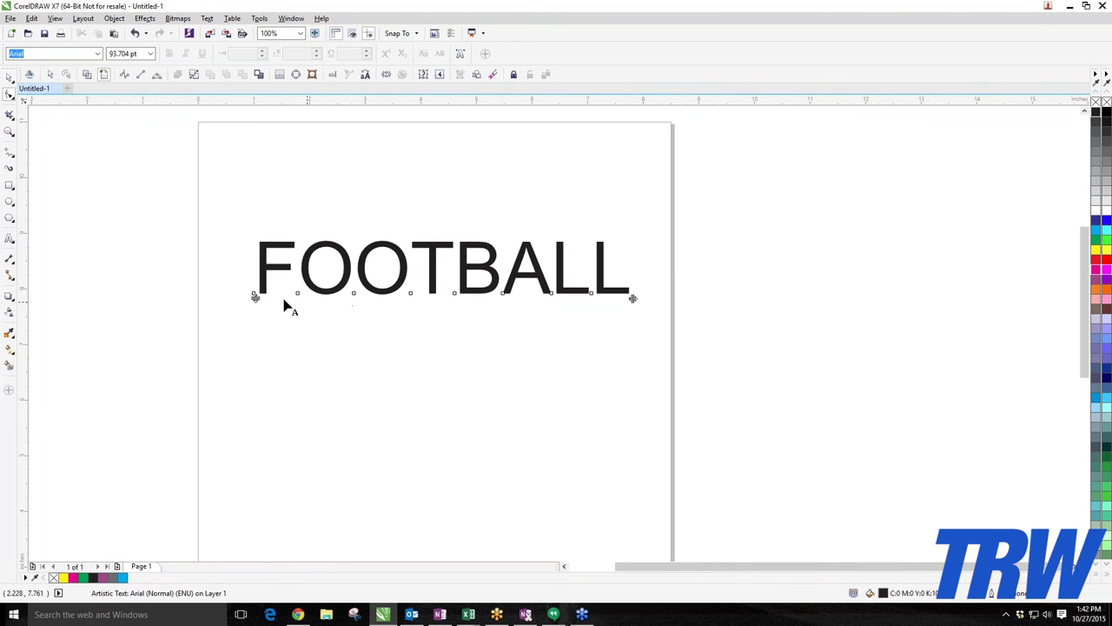
scroll(286, 303, "up", 2)
scroll(340, 292, "up", 1)
scroll(573, 296, "down", 2)
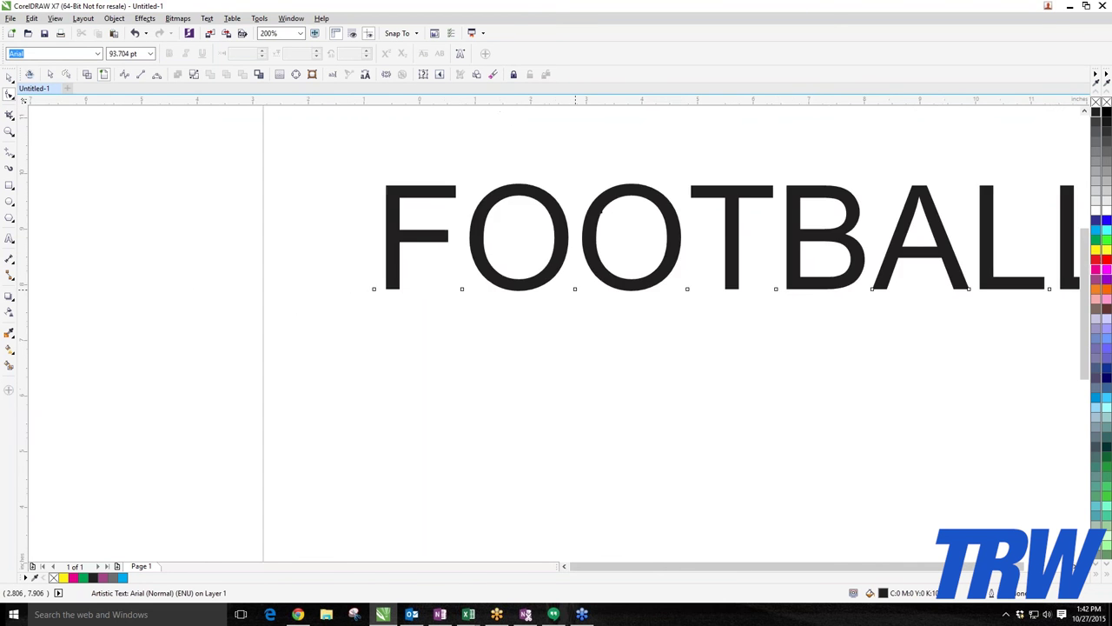
scroll(874, 293, "up", 1)
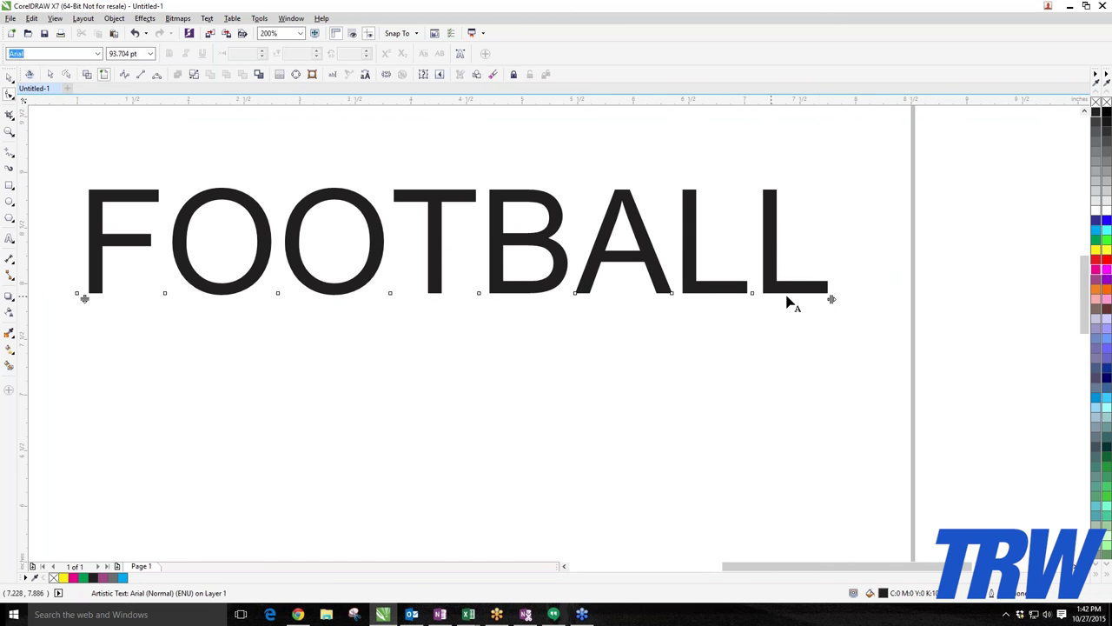
scroll(831, 301, "down", 2)
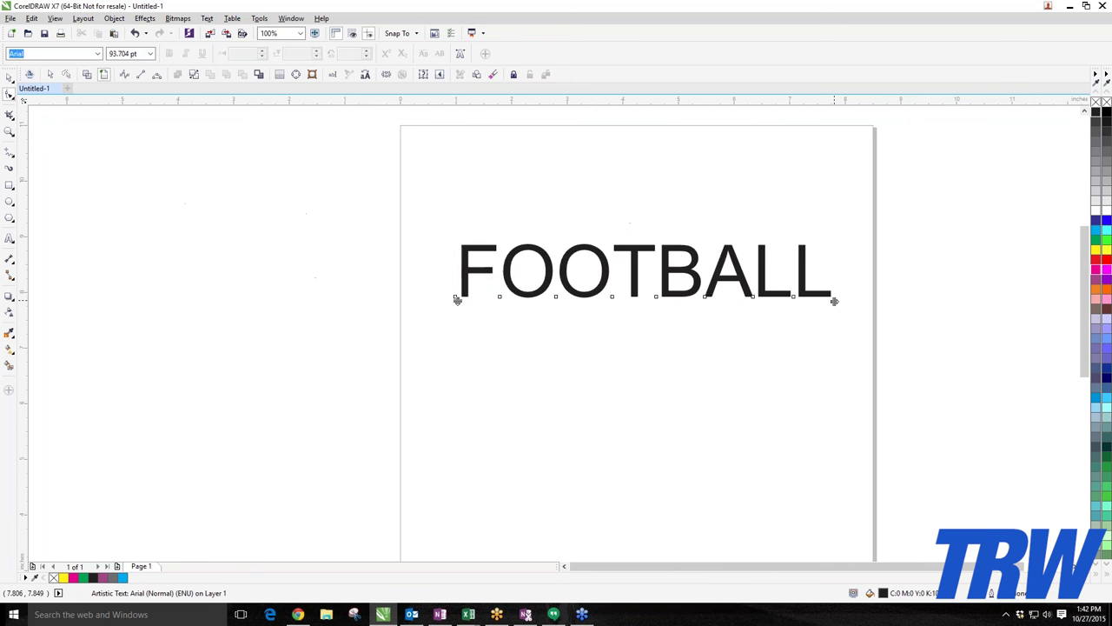
scroll(836, 302, "up", 1)
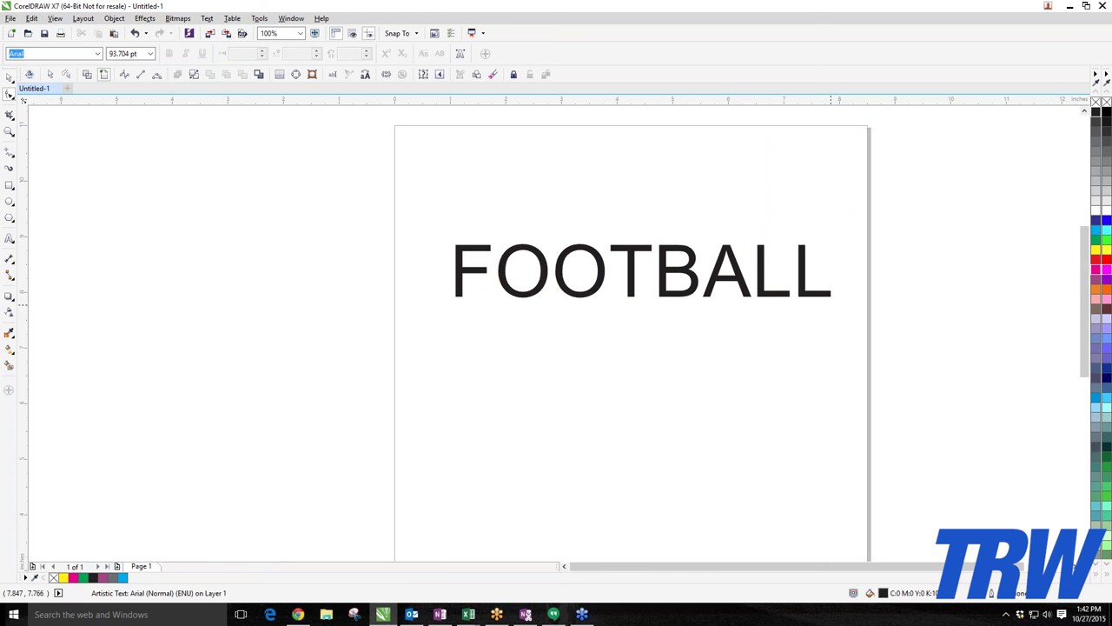
left_click_drag(836, 302, 931, 301)
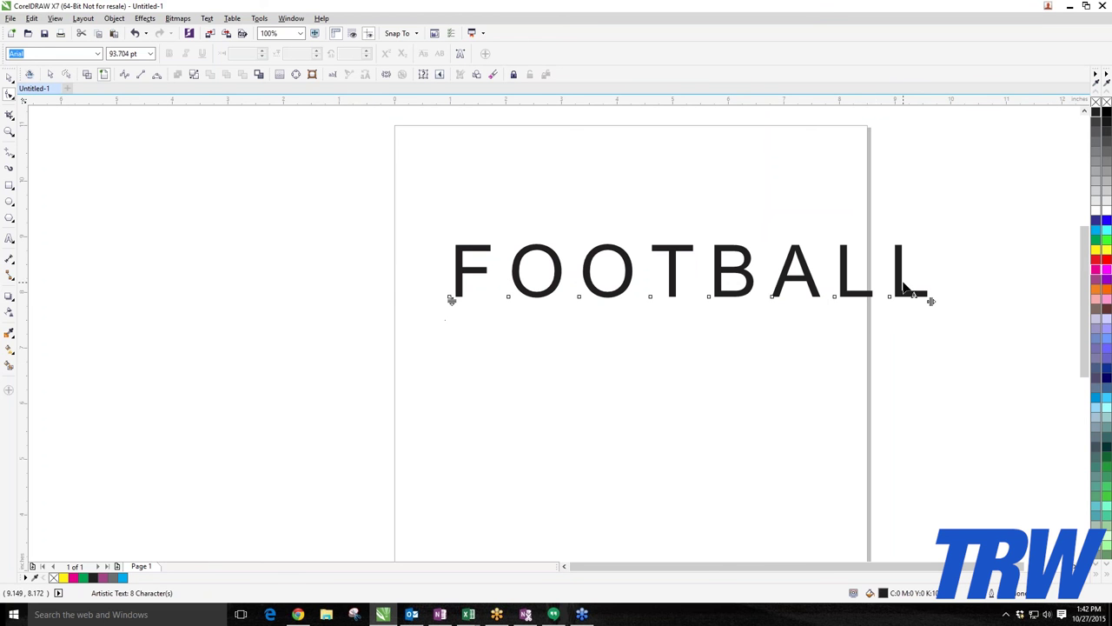
left_click_drag(931, 302, 750, 301)
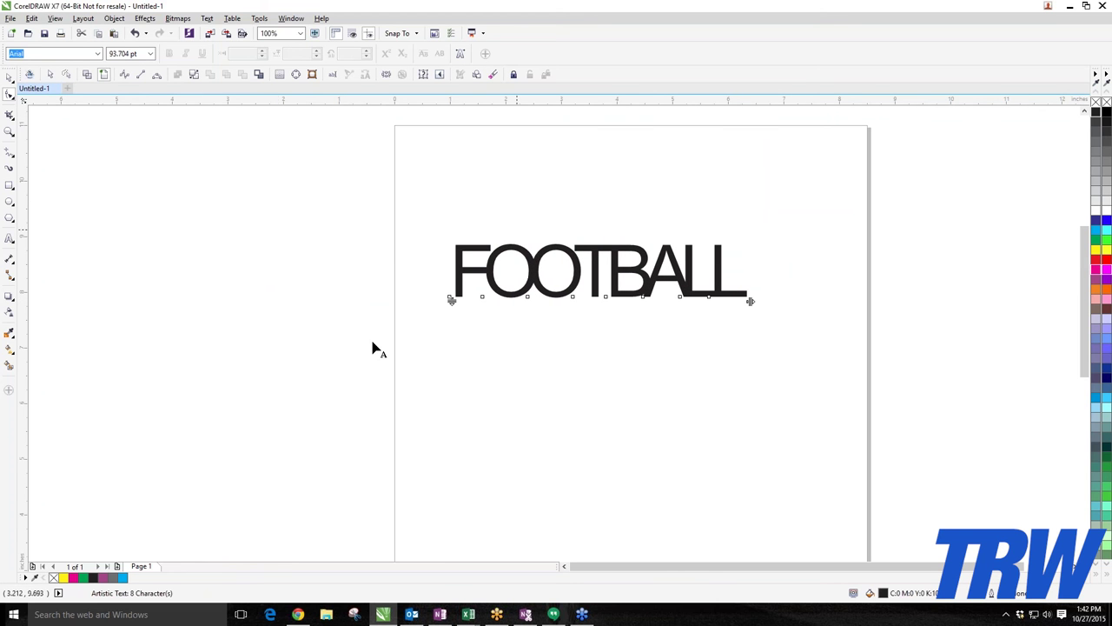
Display the drawing as wireframe outlines and loosen the letter spacing of FOOTBALL slightly to reduce the overlaps.
scroll(687, 267, "up", 1)
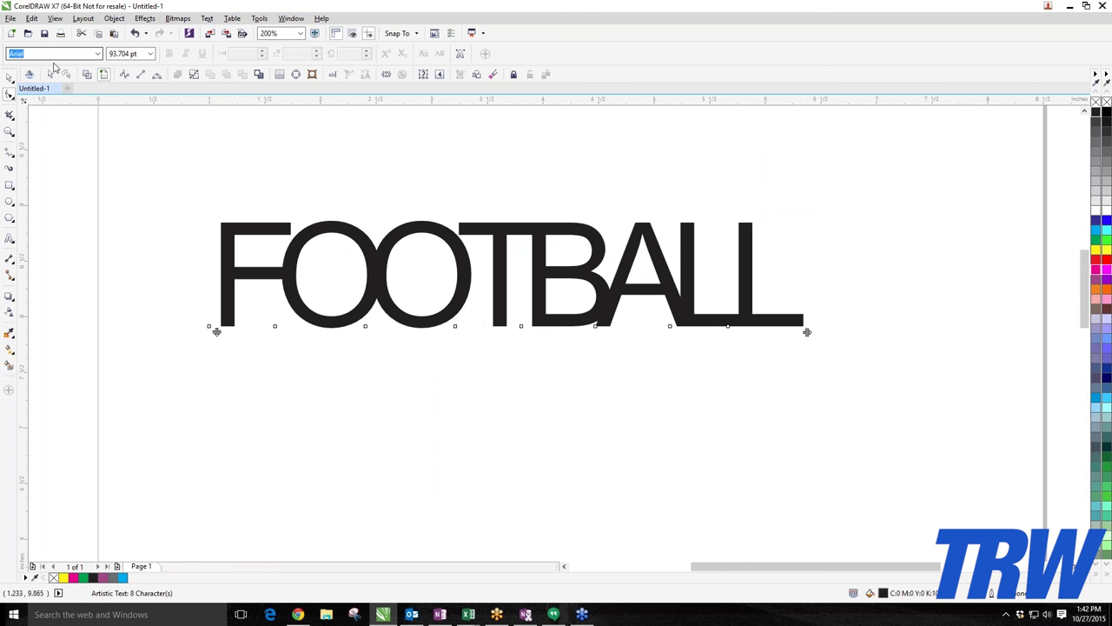
left_click(87, 76)
scroll(359, 278, "up", 1)
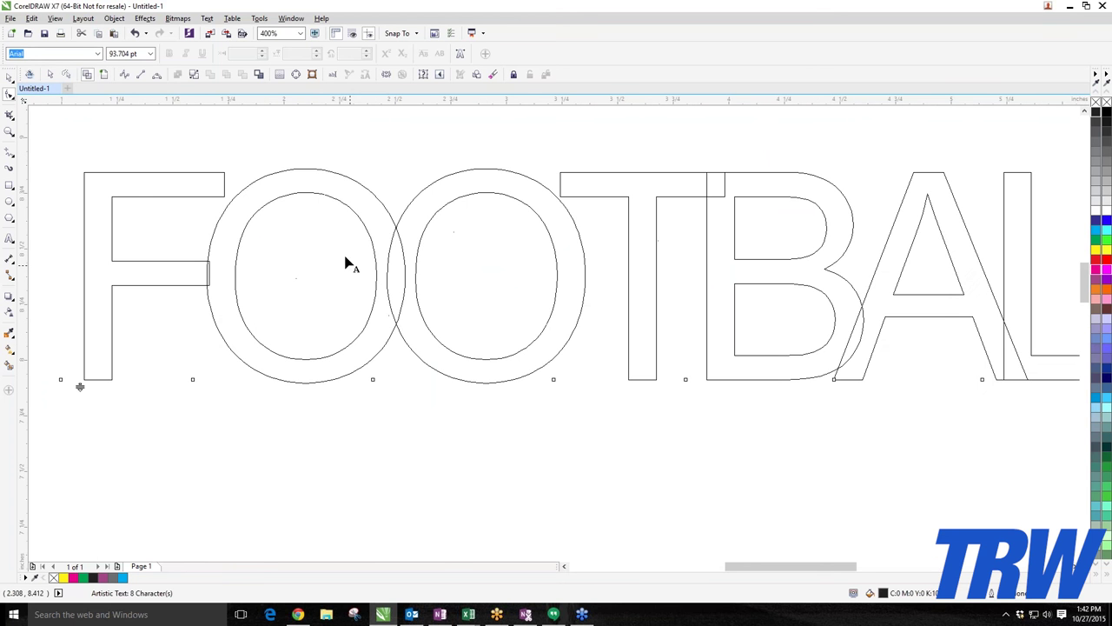
scroll(84, 250, "down", 1)
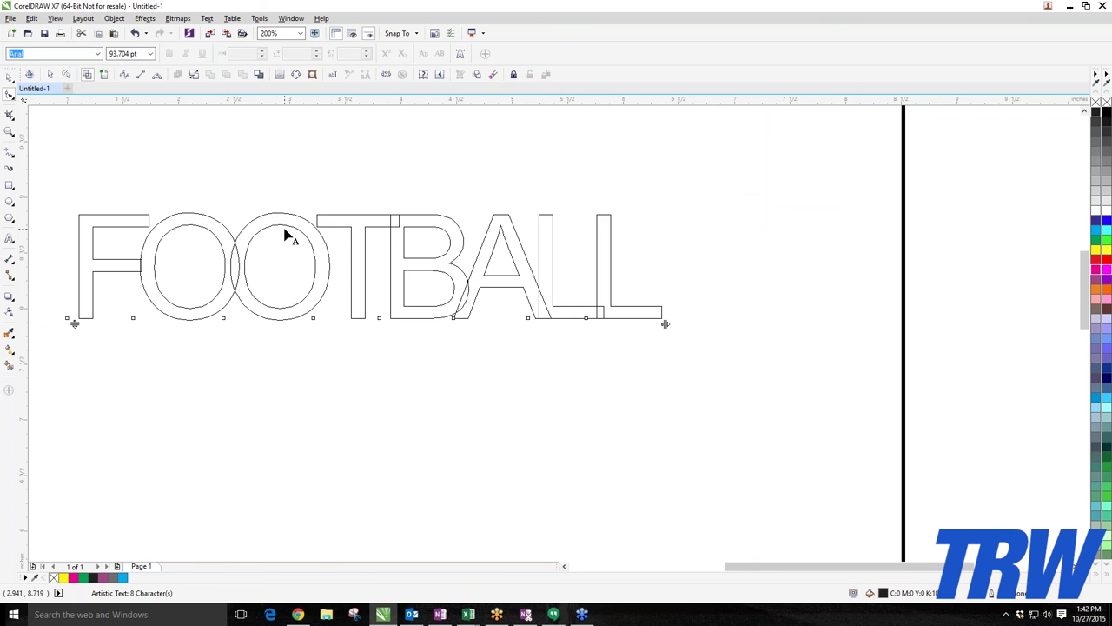
left_click_drag(666, 322, 689, 323)
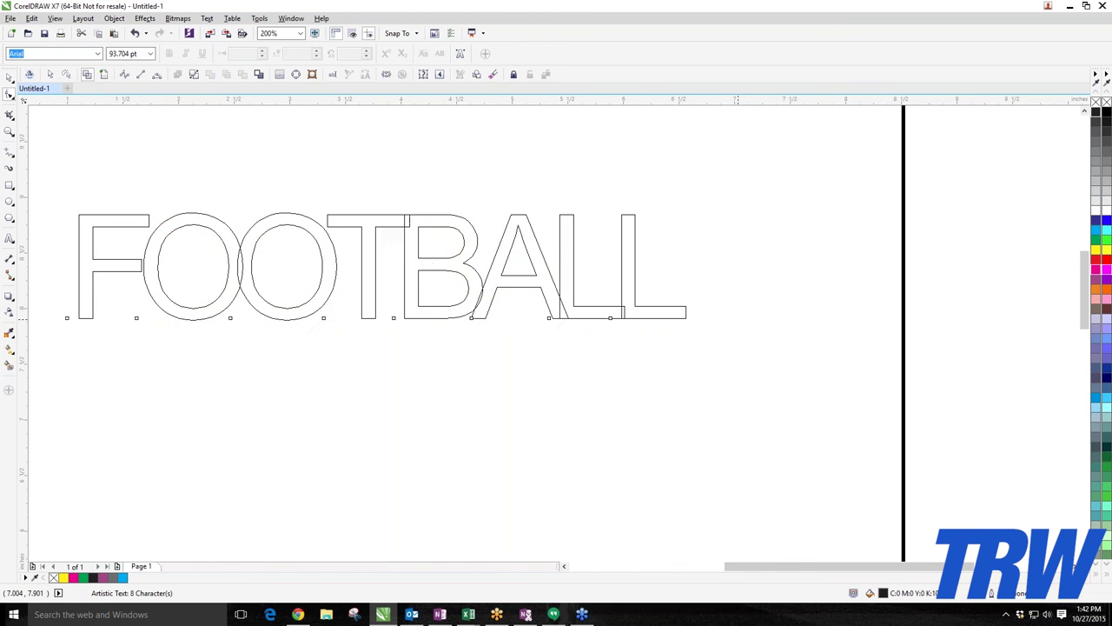
Examine up close where the foot of the A meets the first L and how the A sits beside the B.
scroll(625, 310, "up", 3)
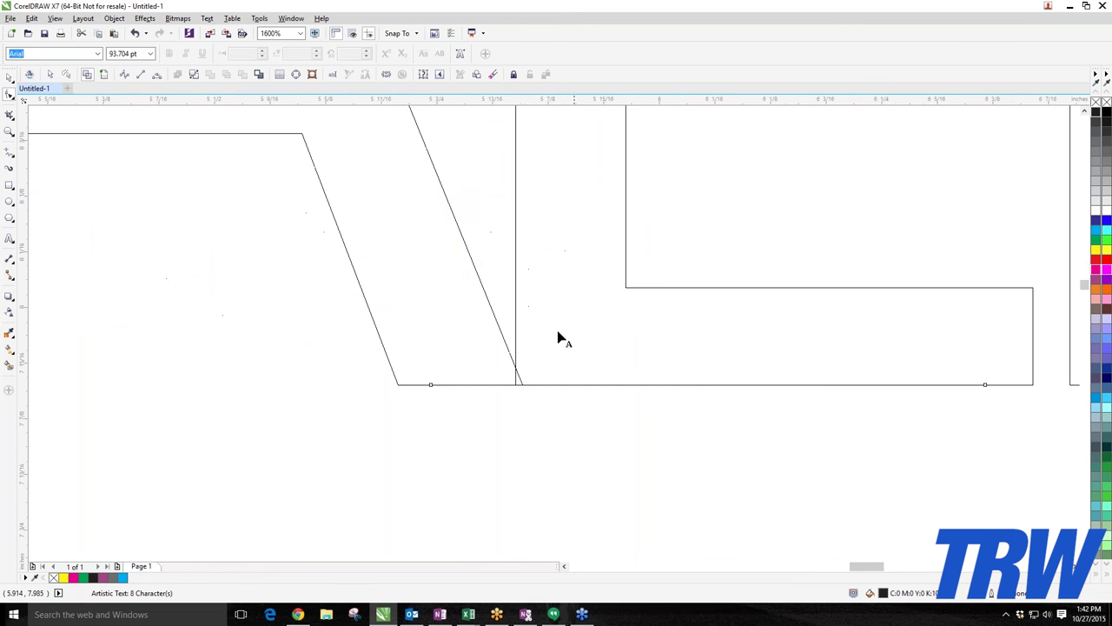
scroll(516, 368, "down", 3)
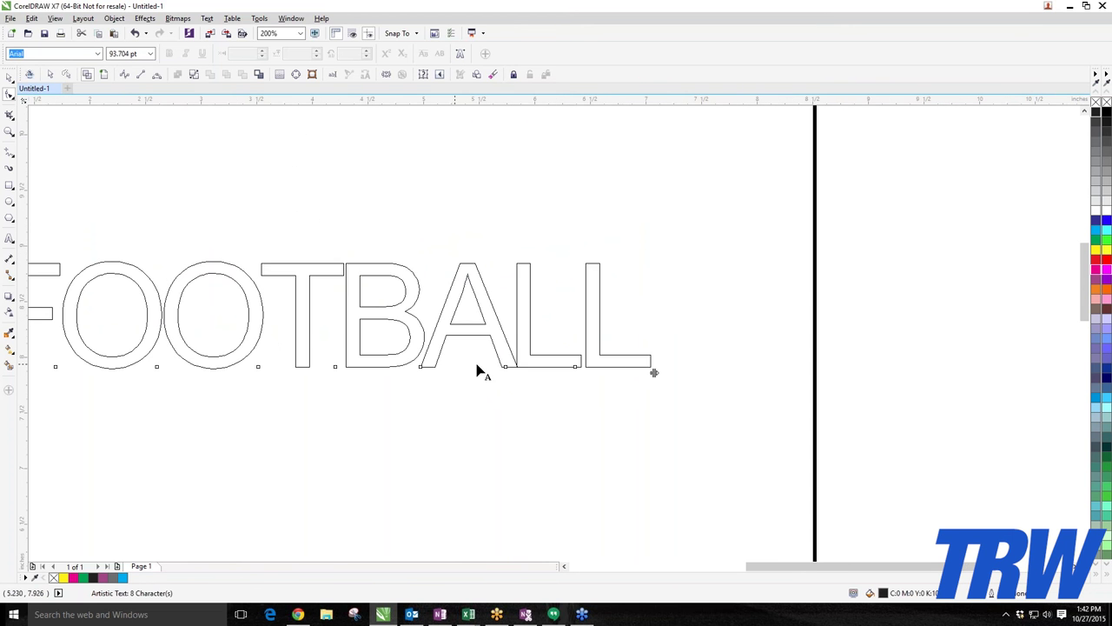
scroll(479, 367, "up", 3)
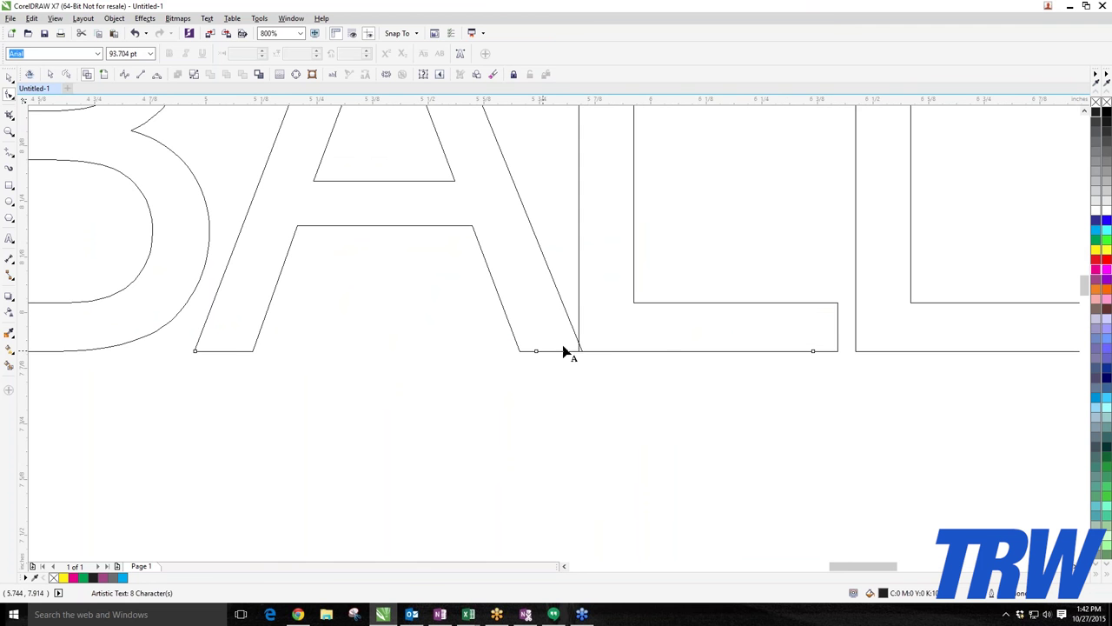
scroll(574, 348, "up", 2)
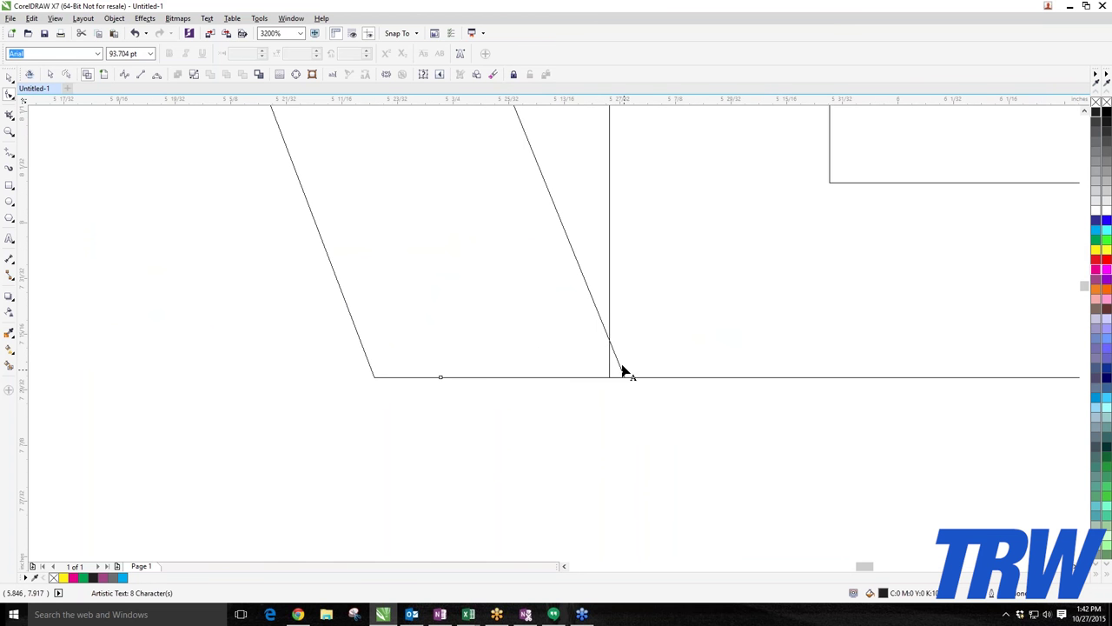
scroll(618, 353, "down", 2)
scroll(405, 325, "down", 1)
scroll(405, 325, "up", 1)
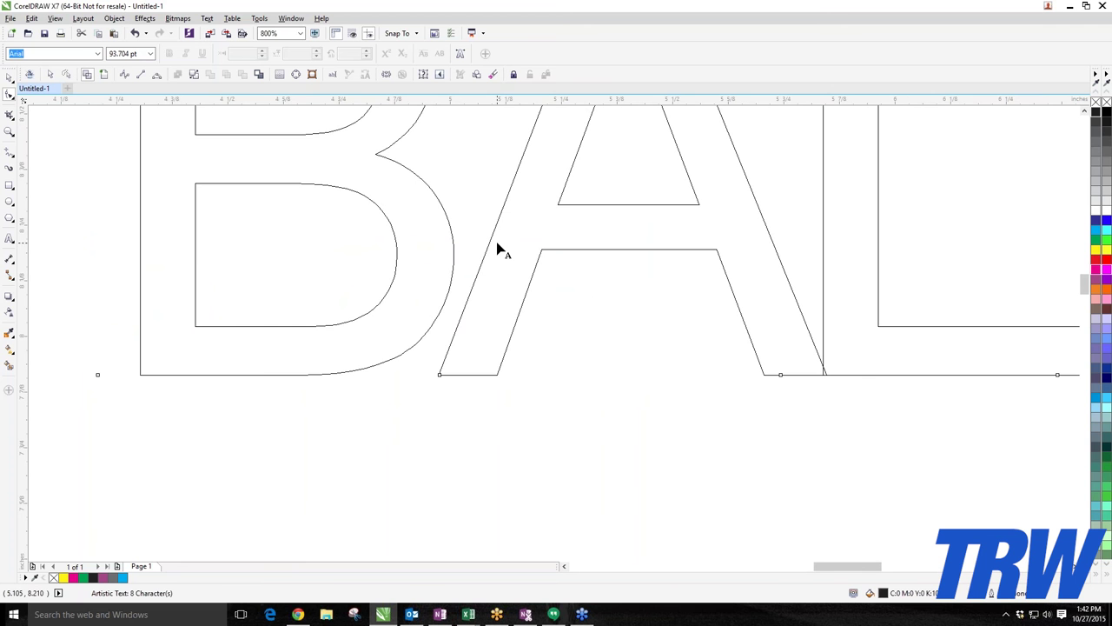
scroll(503, 262, "down", 2)
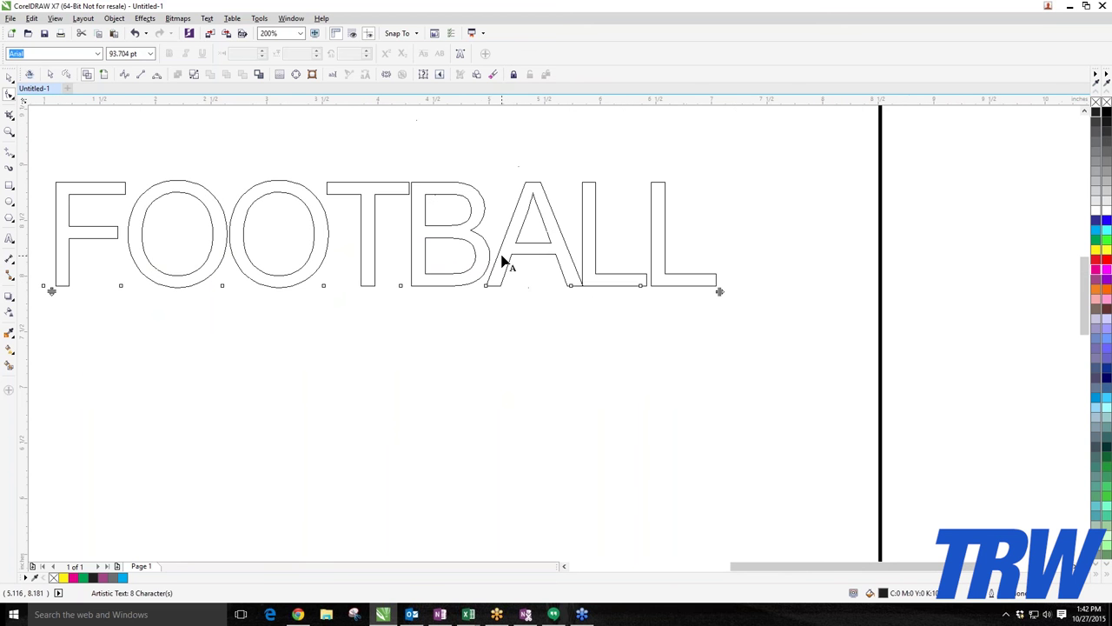
scroll(455, 292, "up", 1)
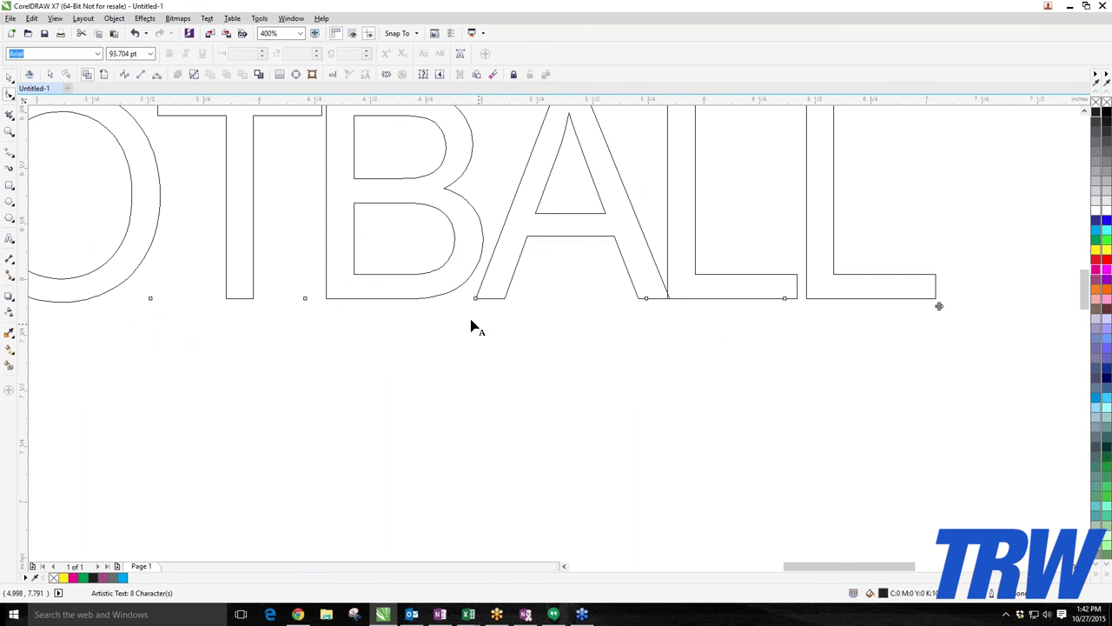
Select only the letter A, move it toward the B, and nudge it back toward the first L to a -1% horizontal offset.
scroll(476, 294, "up", 2)
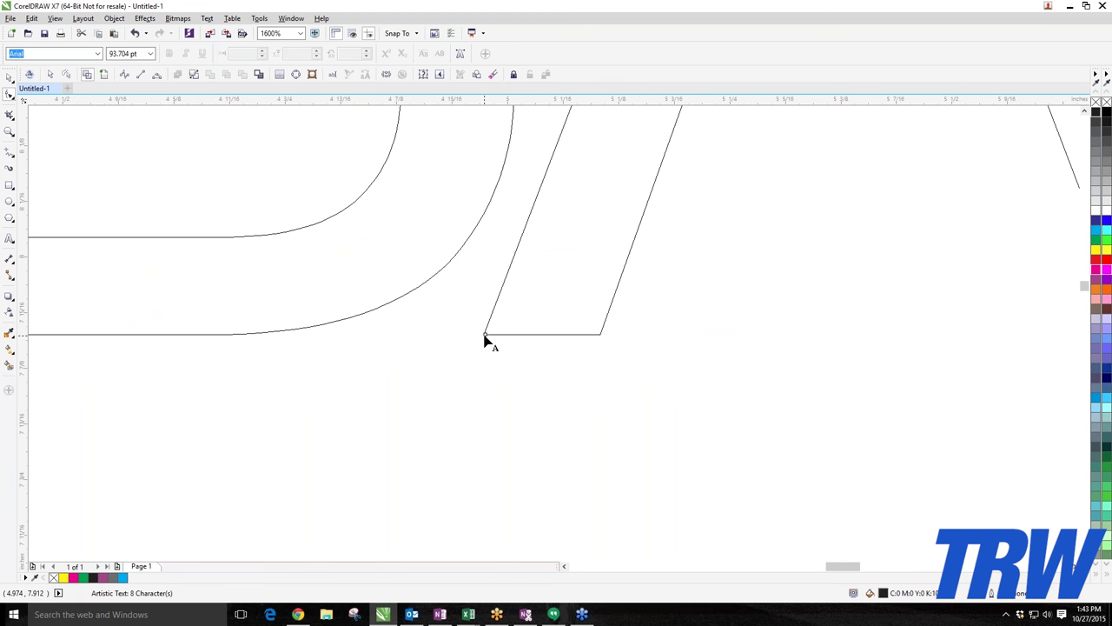
left_click(485, 336)
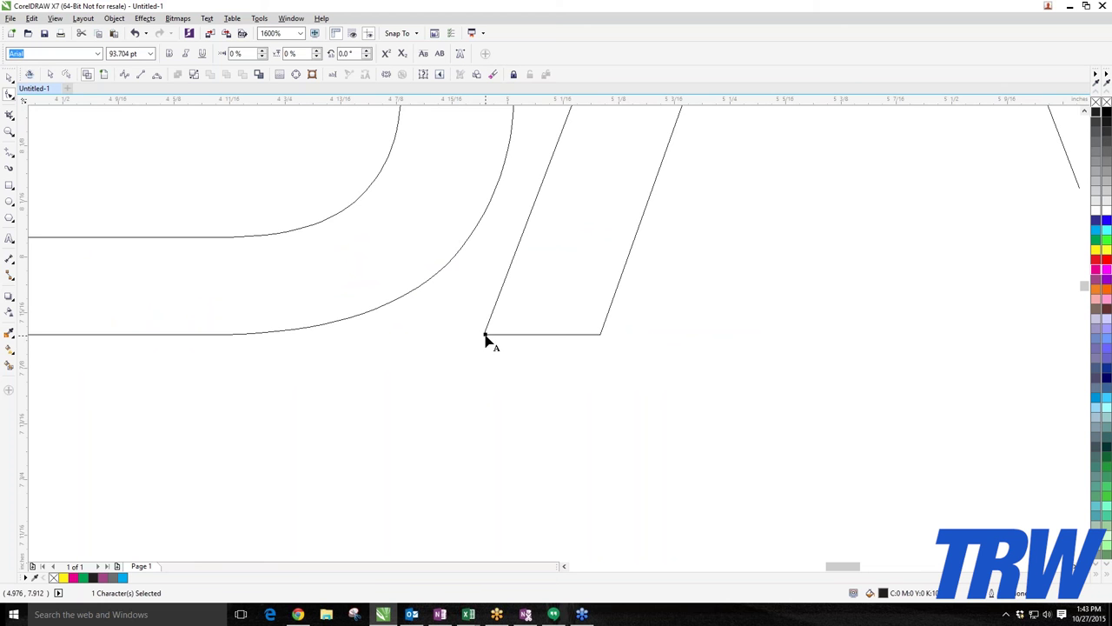
left_click(103, 74)
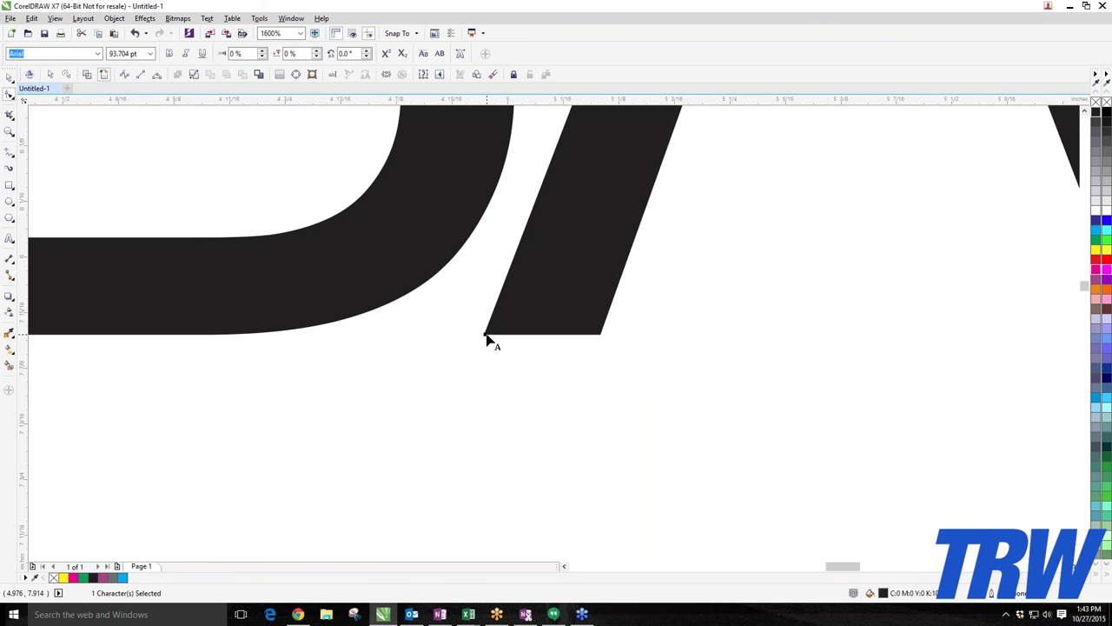
left_click(103, 74)
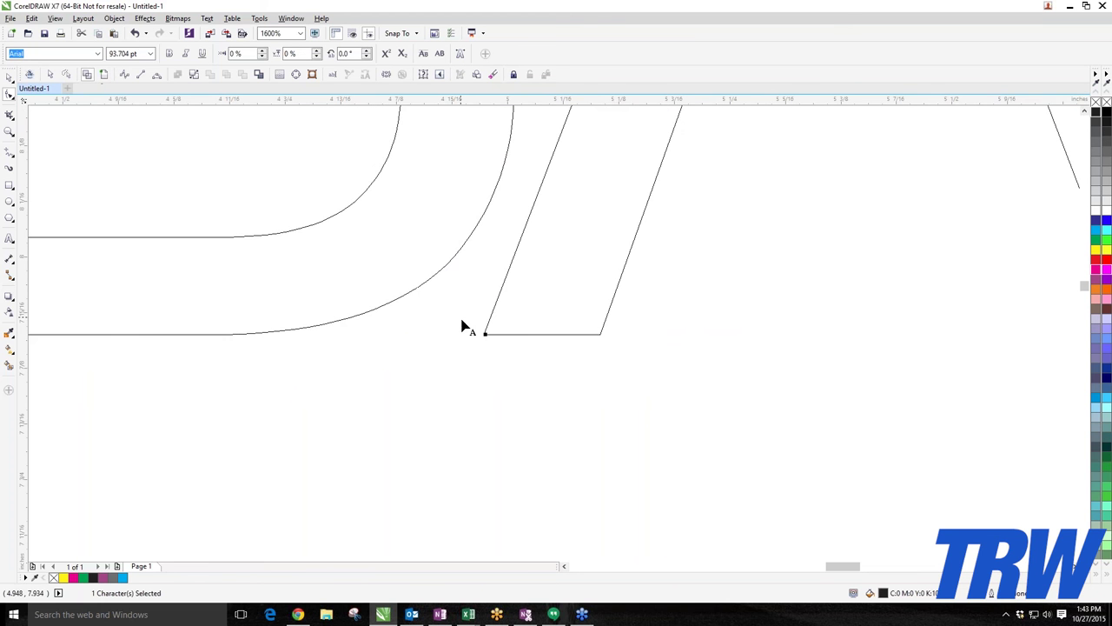
left_click_drag(484, 339, 454, 337)
scroll(454, 337, "down", 2)
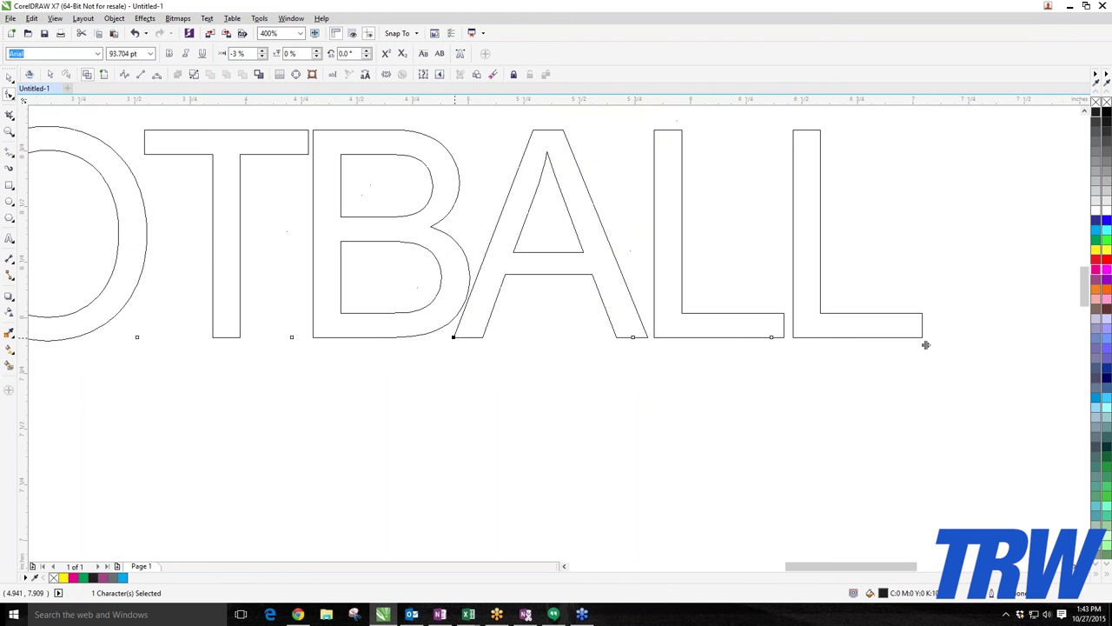
key("Right")
key("Right")
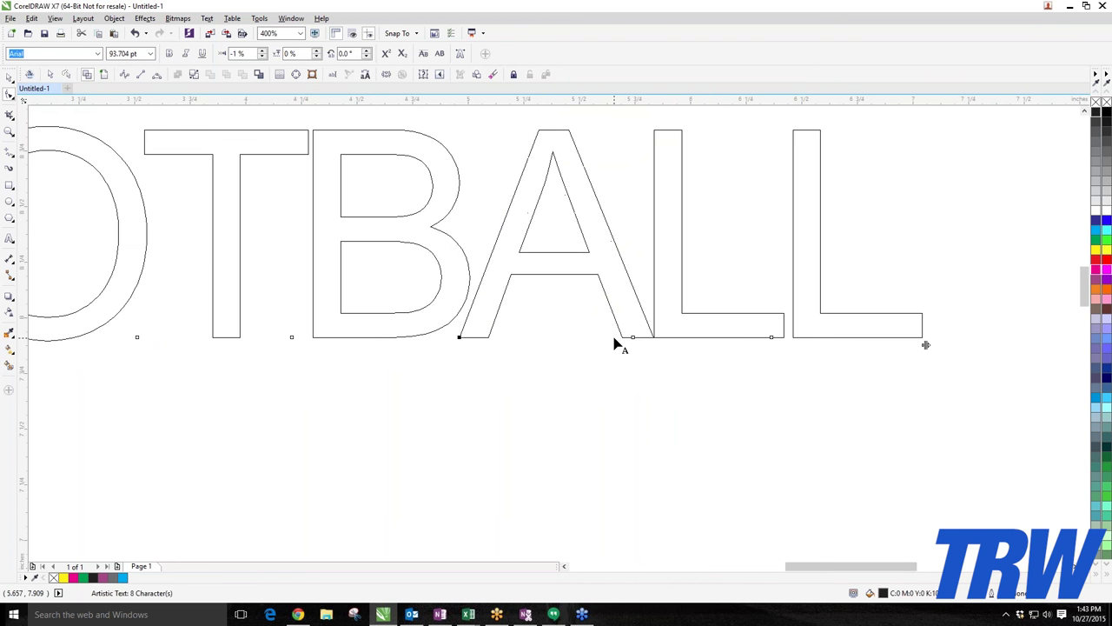
Nudge the letter A to a -1% horizontal and -5% vertical character shift so it sits slightly below the baseline.
key("Left")
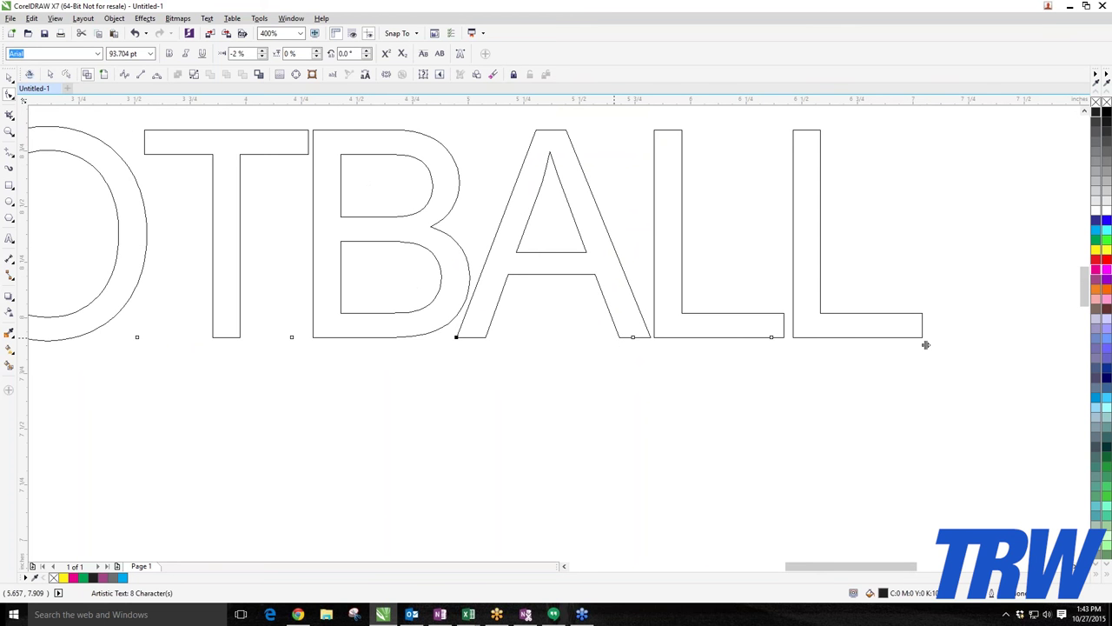
key("Left")
key("Down")
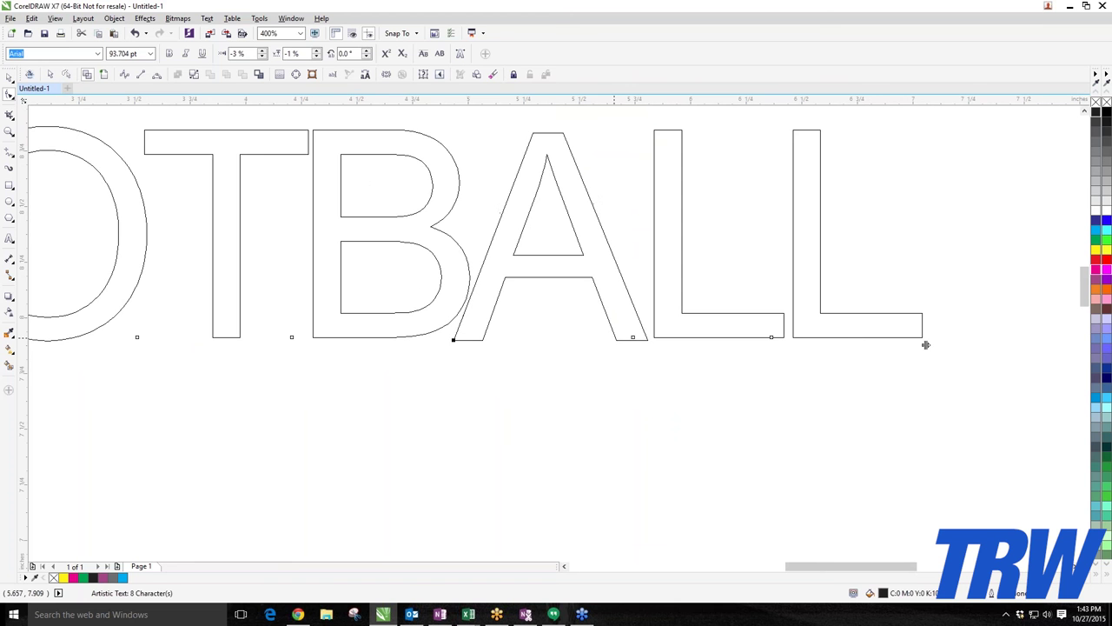
key("Down")
key("Down")
key("Down")
key("Down")
key("Right")
key("Right")
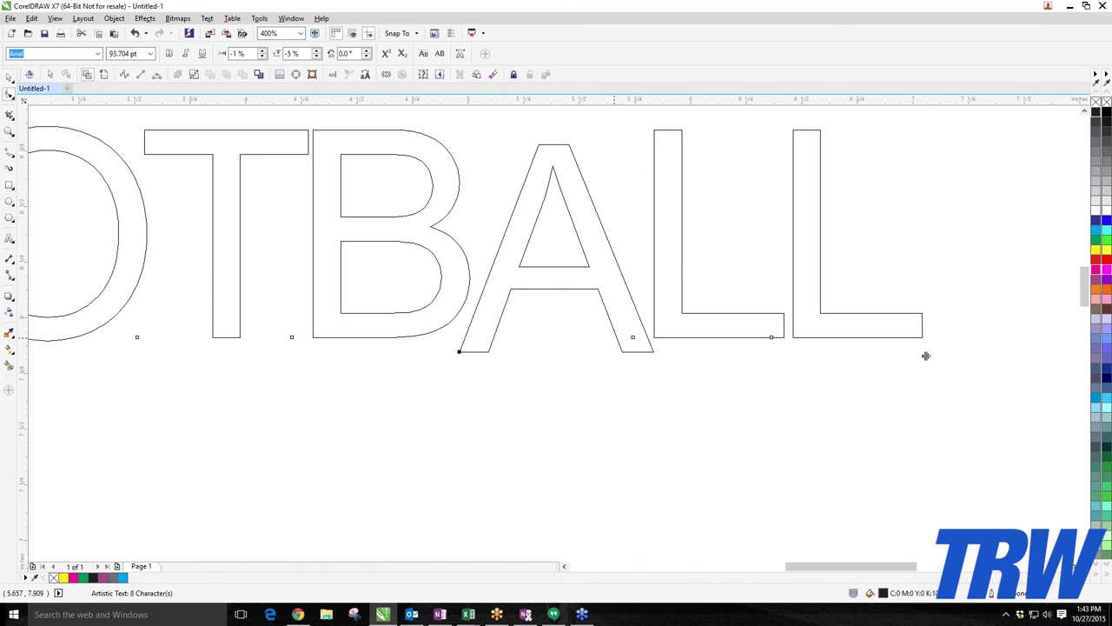
Move the letter A well away from the word to a spot above it, and undo the move.
scroll(465, 355, "down", 2)
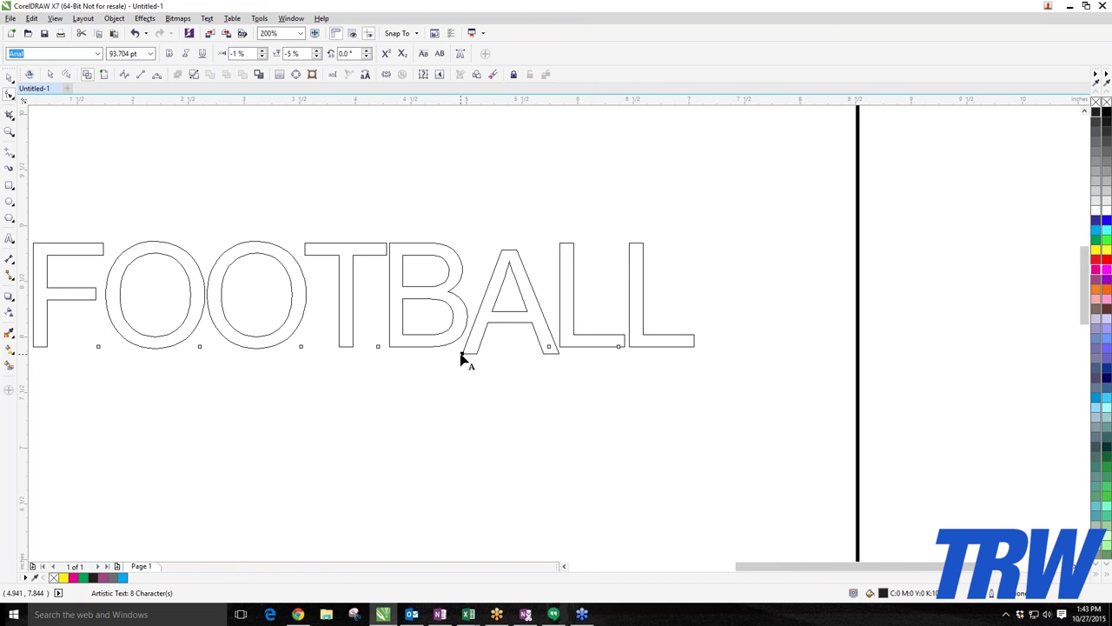
left_click_drag(463, 353, 457, 411)
left_click_drag(457, 411, 243, 195)
scroll(286, 226, "down", 2)
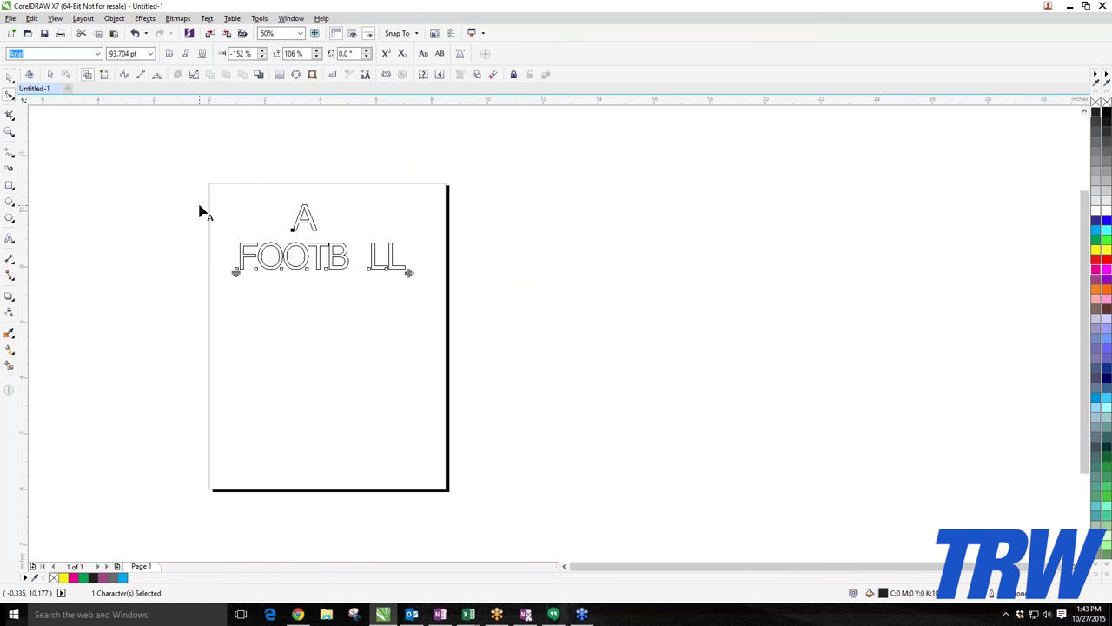
scroll(257, 183, "up", 1)
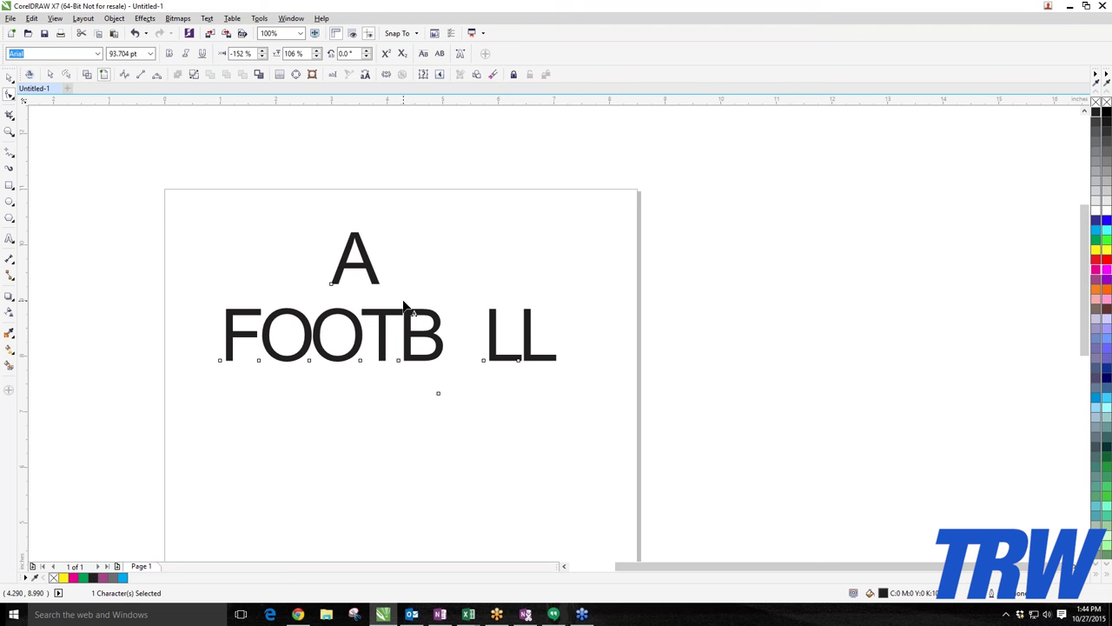
key("ctrl+z")
key("ctrl+y")
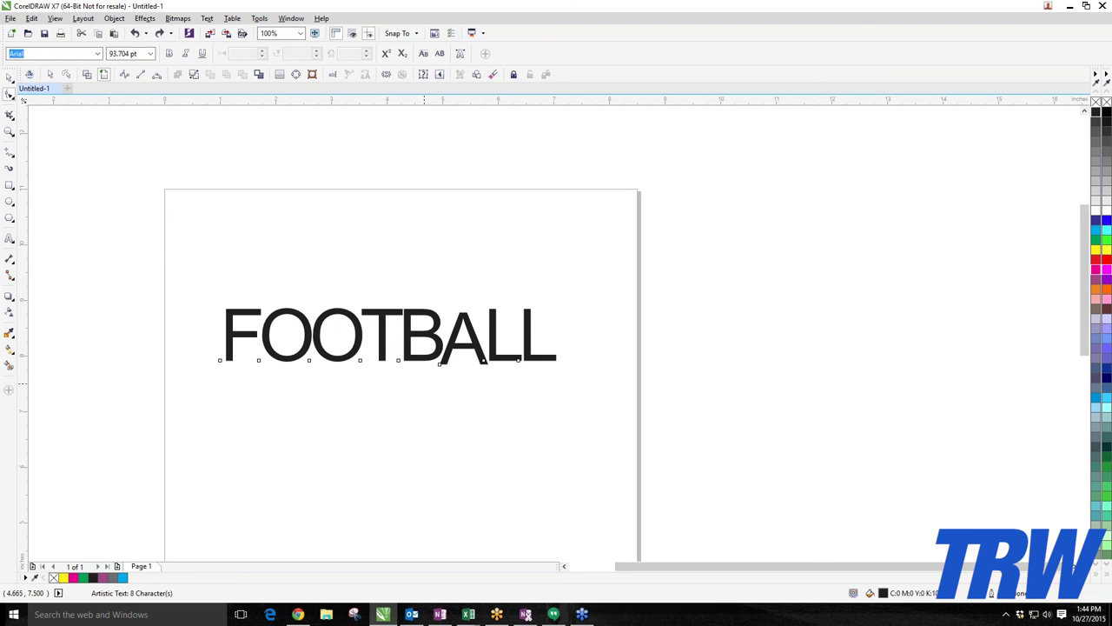
key("ctrl+z")
Select the five letters from the second O through the first L and shift them together past the last L.
scroll(435, 385, "up", 2)
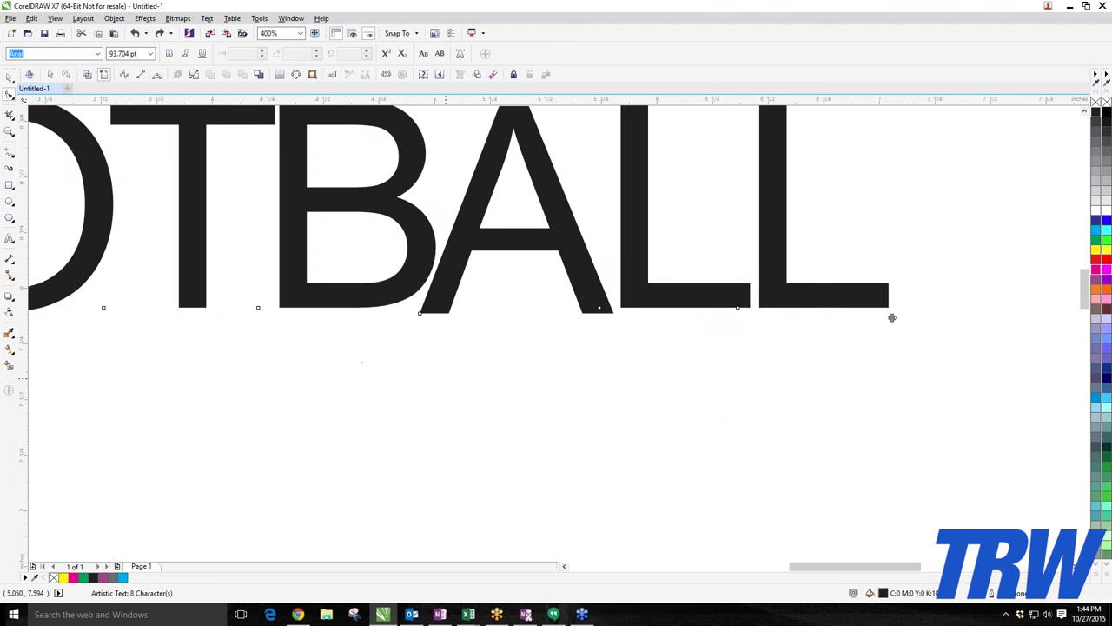
scroll(734, 424, "down", 3)
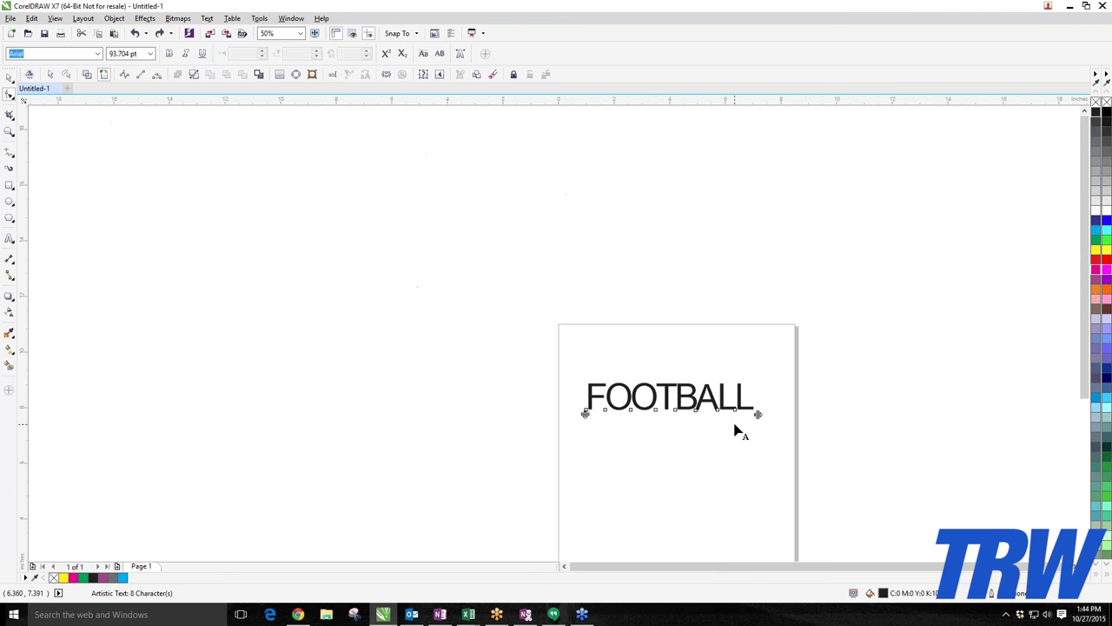
left_click_drag(734, 424, 626, 396)
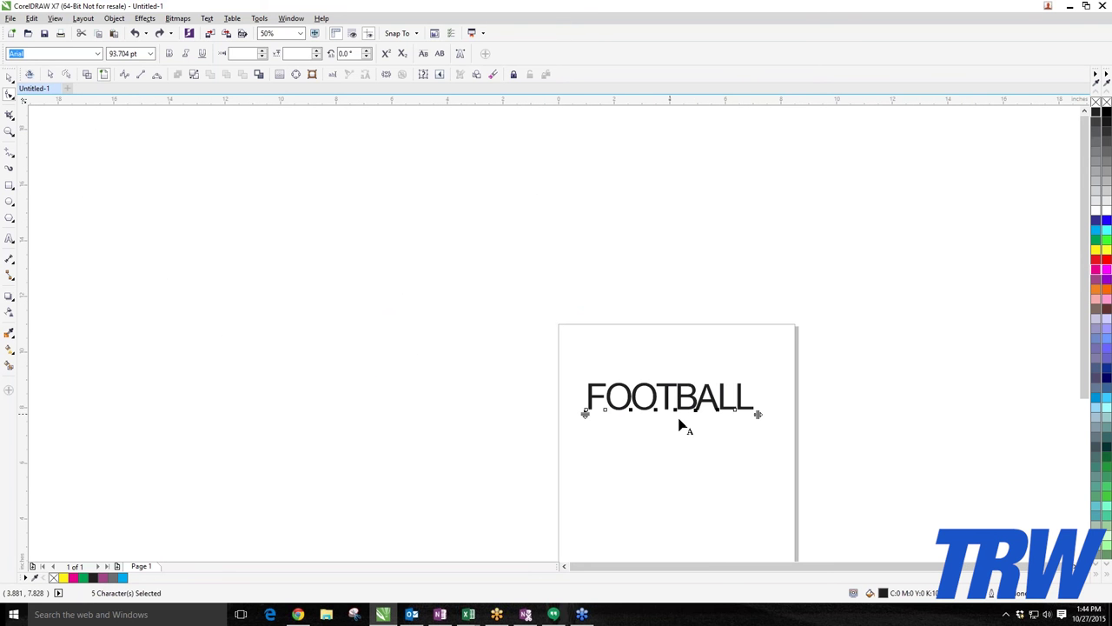
scroll(682, 423, "up", 2)
scroll(632, 408, "down", 1)
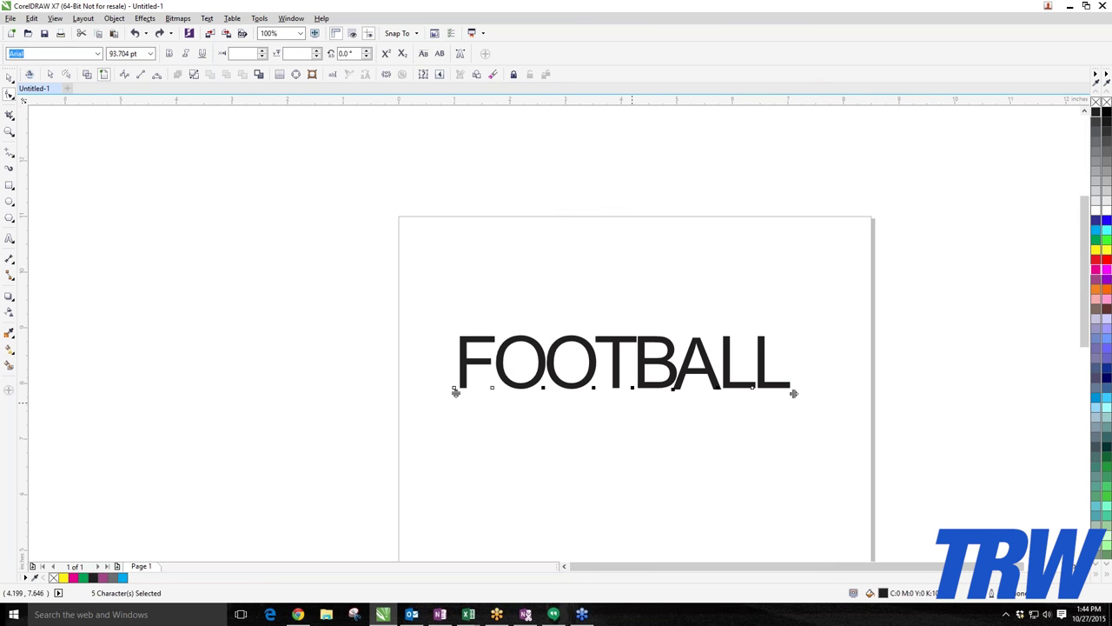
left_click_drag(632, 393, 879, 389)
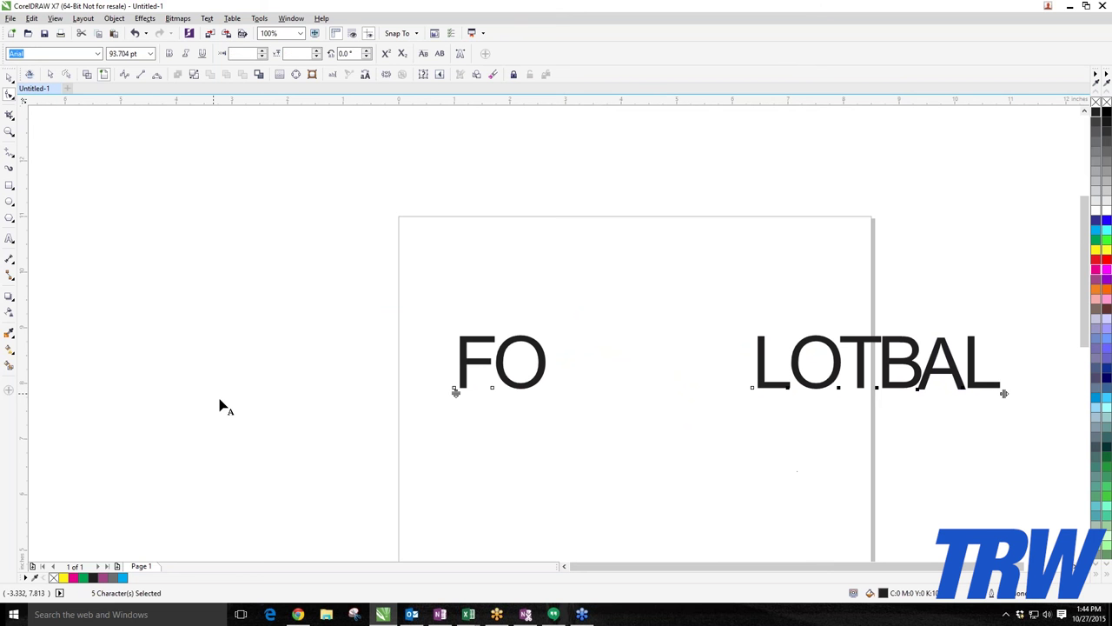
Move the whole text object with the Pick tool, undo both that move and the five-letter shift, and deselect the text.
left_click(9, 78)
key("Escape")
left_click_drag(881, 363, 618, 308)
left_click(619, 308)
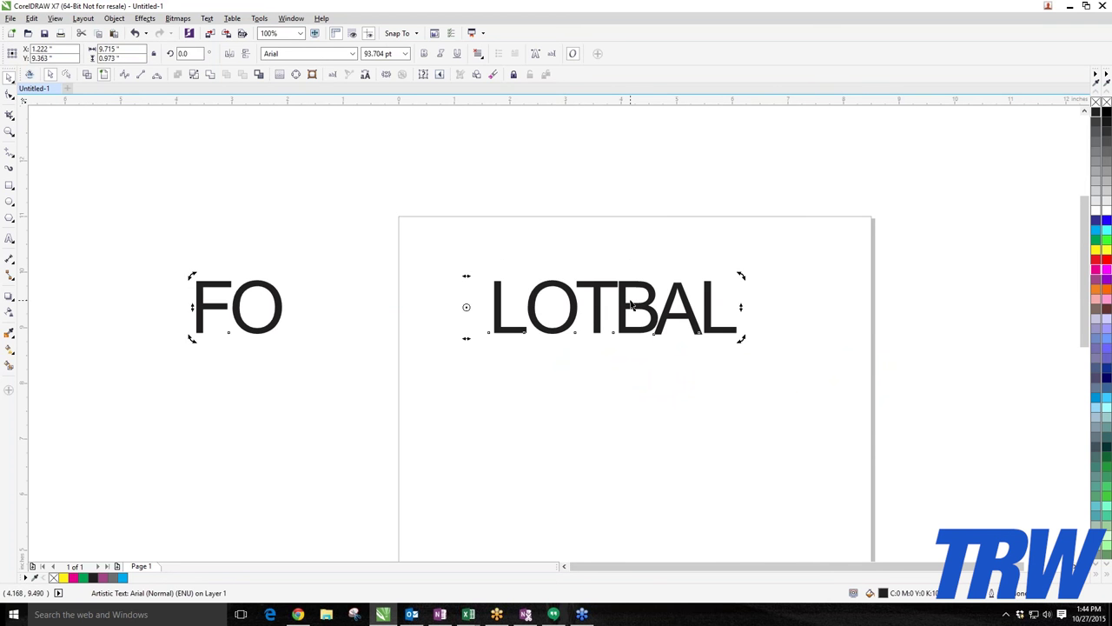
left_click(582, 350)
key("ctrl+z")
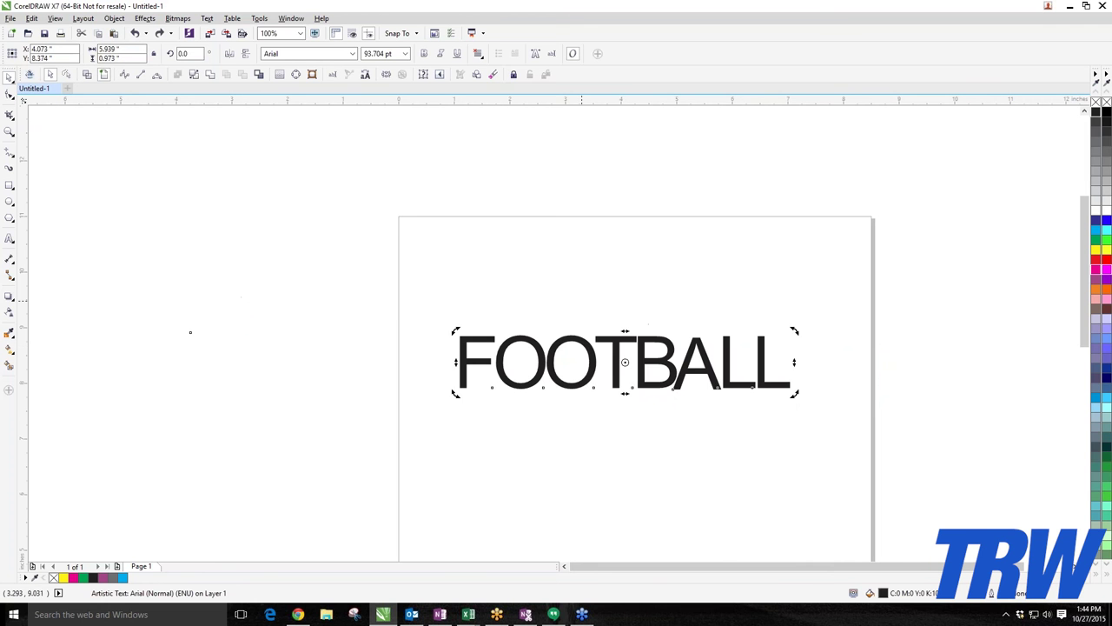
key("Escape")
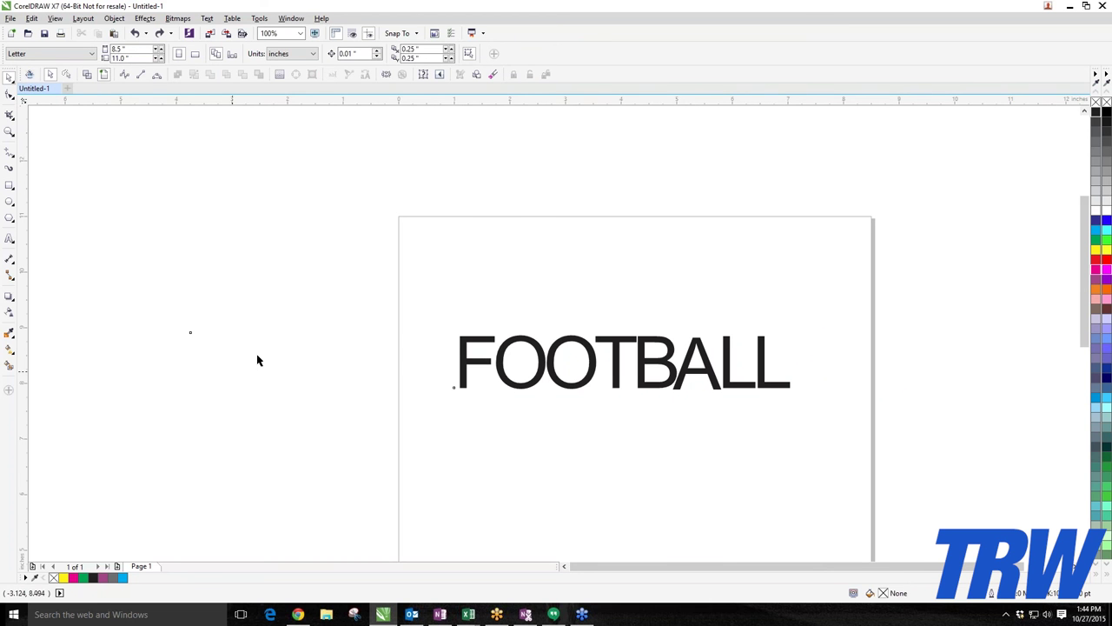
Move the word FOOTBALL to the upper-left part of the page, centred at about X 3.219 in, Y 10.217 in.
left_click_drag(474, 369, 420, 255)
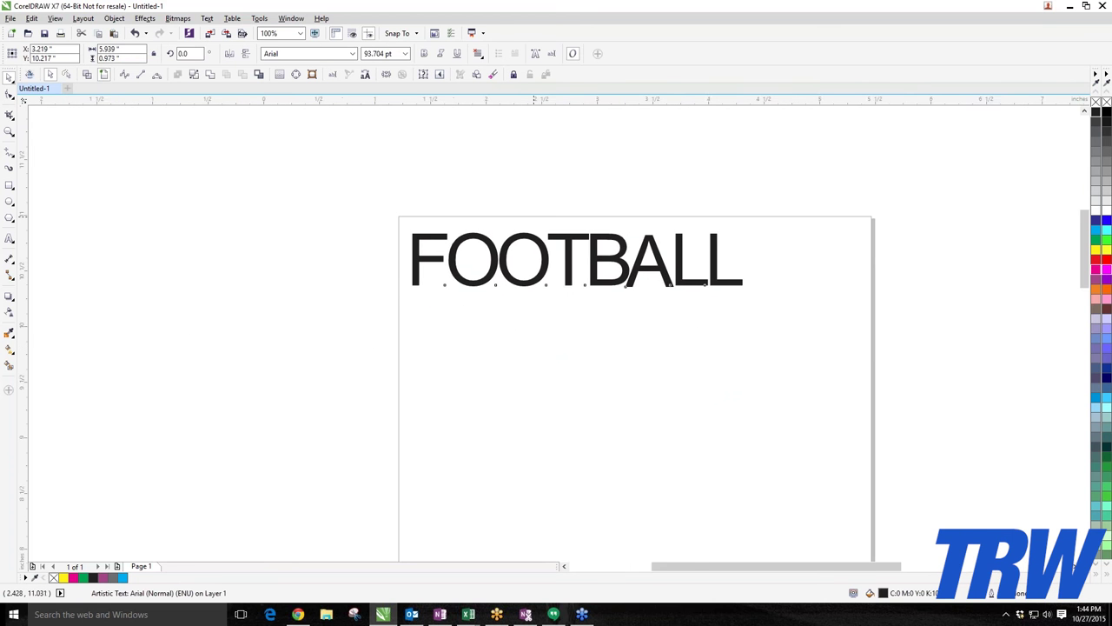
scroll(553, 224, "up", 1)
scroll(365, 369, "down", 1)
scroll(546, 318, "up", 1)
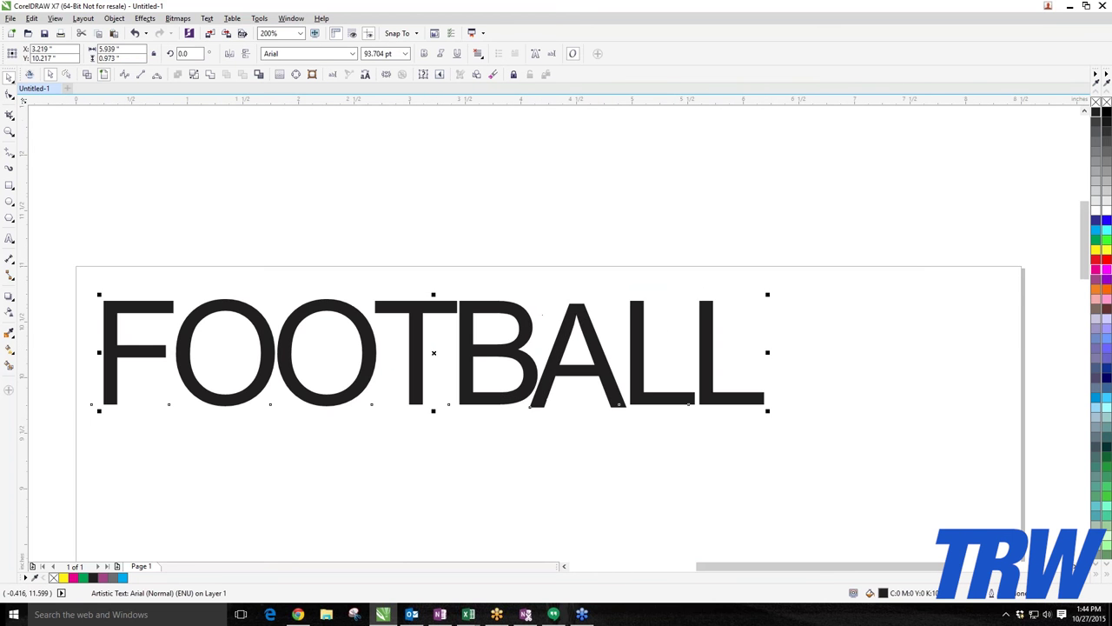
Stagger individual letters with the Shape tool by raising the F and second O and lowering the first O and T.
left_click(10, 95)
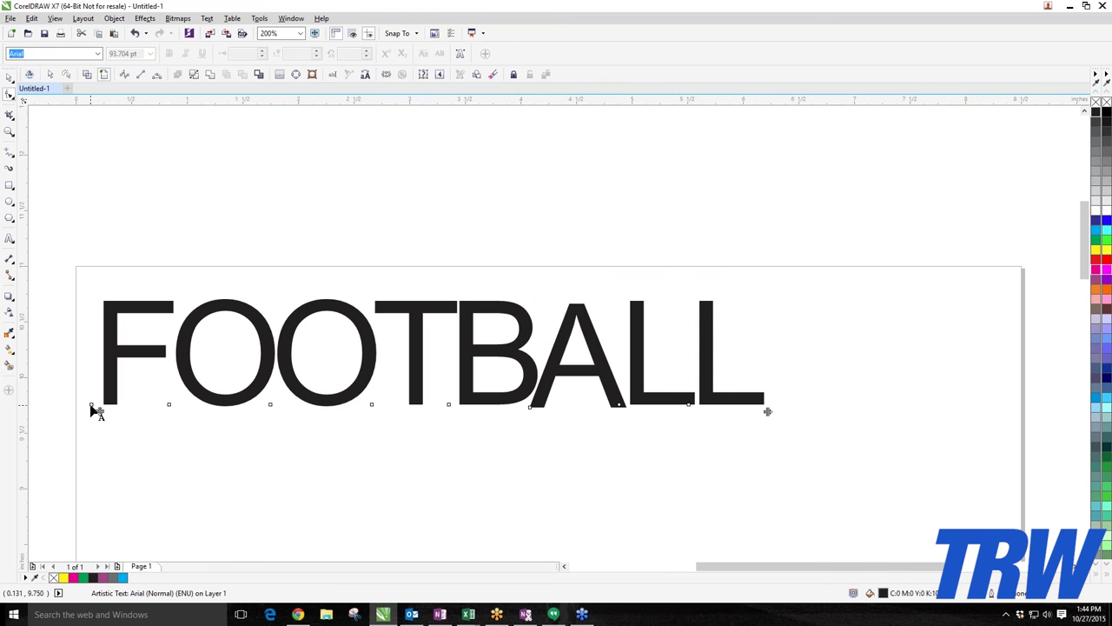
left_click_drag(90, 405, 86, 283)
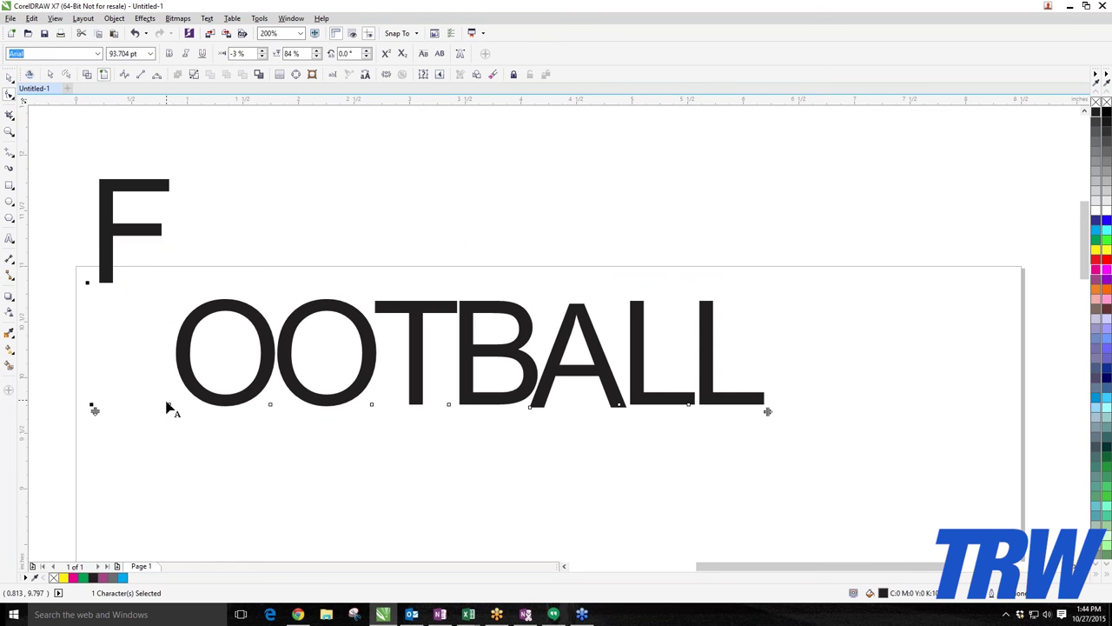
left_click_drag(169, 405, 169, 492)
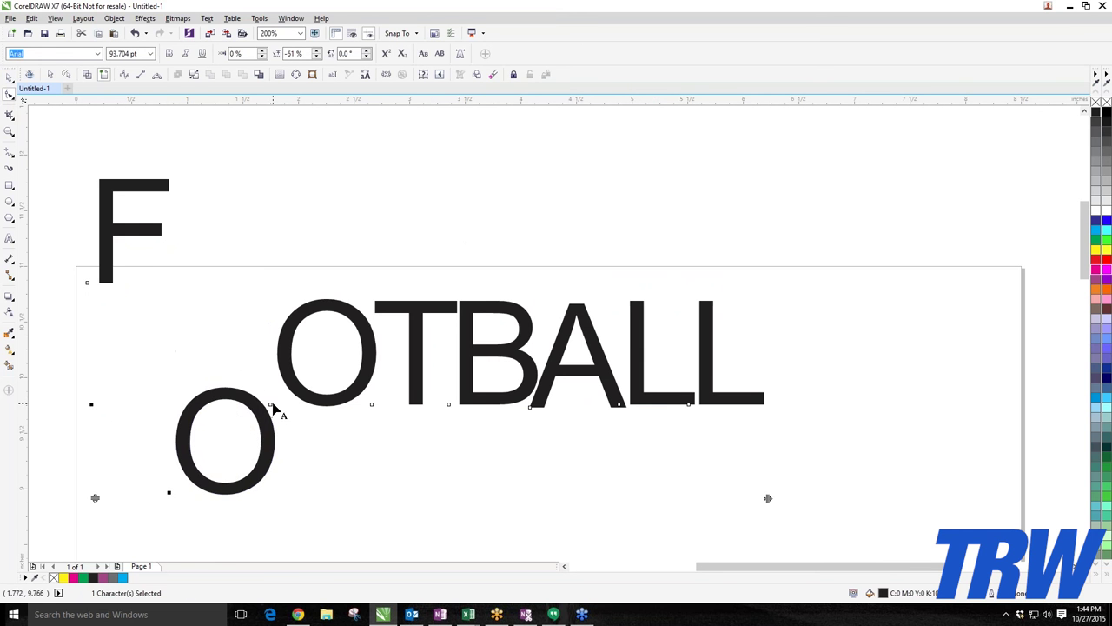
left_click(271, 405)
left_click_drag(270, 405, 267, 322)
left_click_drag(372, 405, 365, 491)
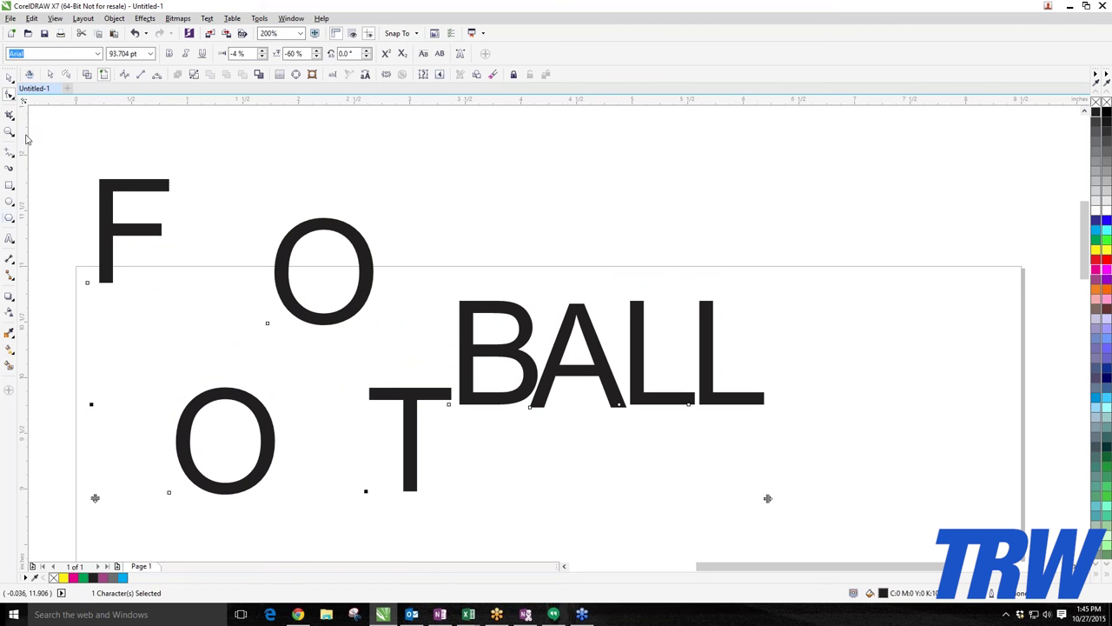
Select the whole staggered FOOTBALL text with the Pick tool and delete it.
left_click(9, 76)
left_click_drag(66, 153, 857, 494)
key("Delete")
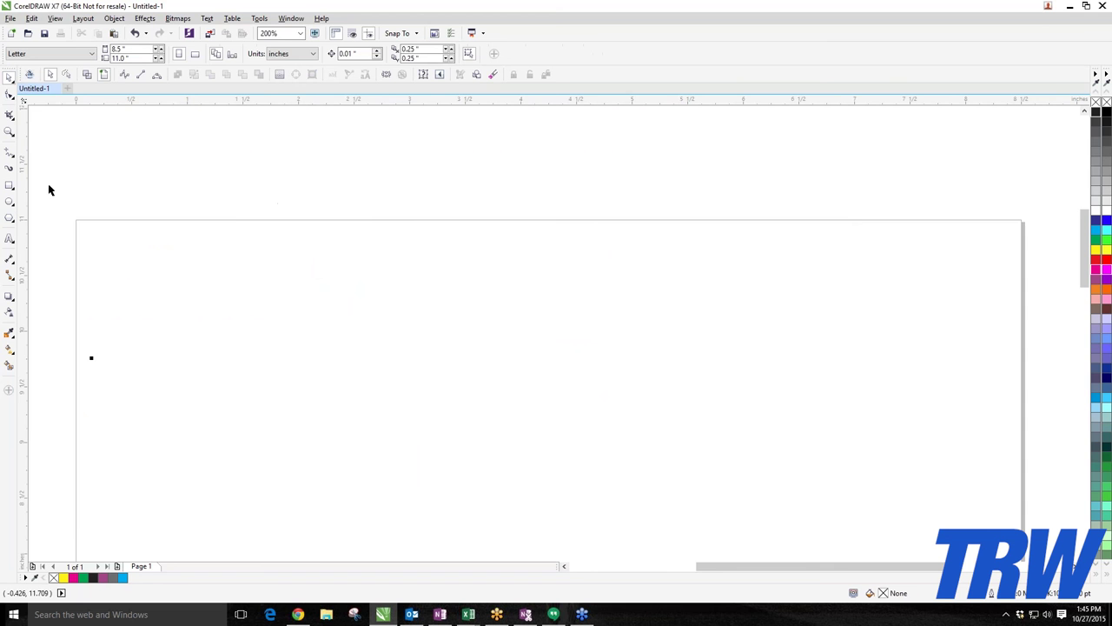
Bring the bats picture from the web browser onto the empty CorelDRAW page as a bitmap.
scroll(84, 323, "down", 1)
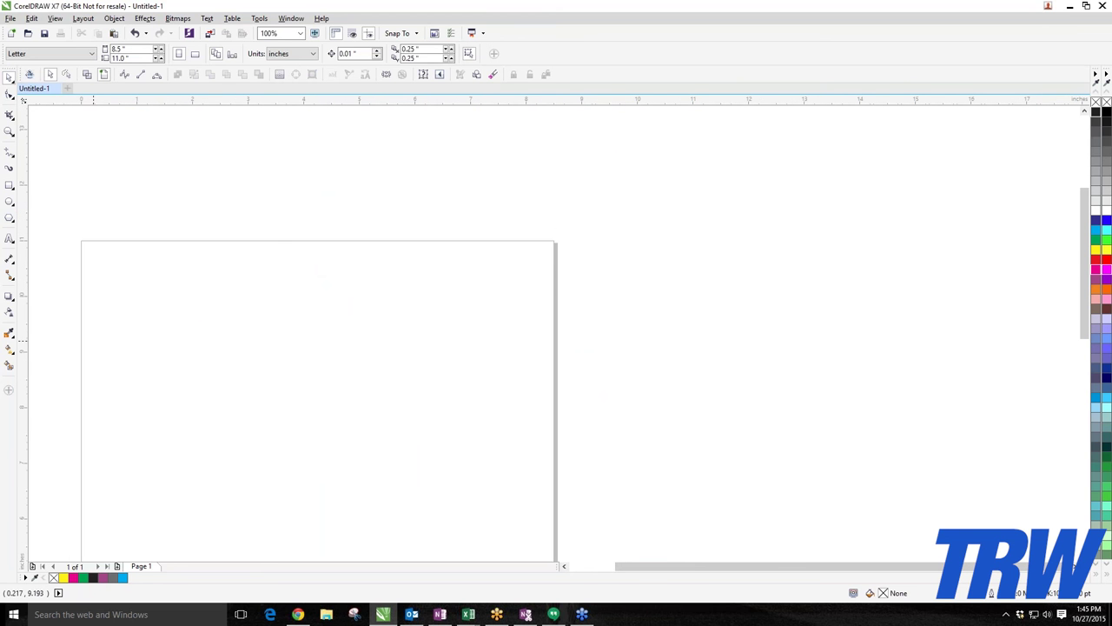
key("alt+Tab")
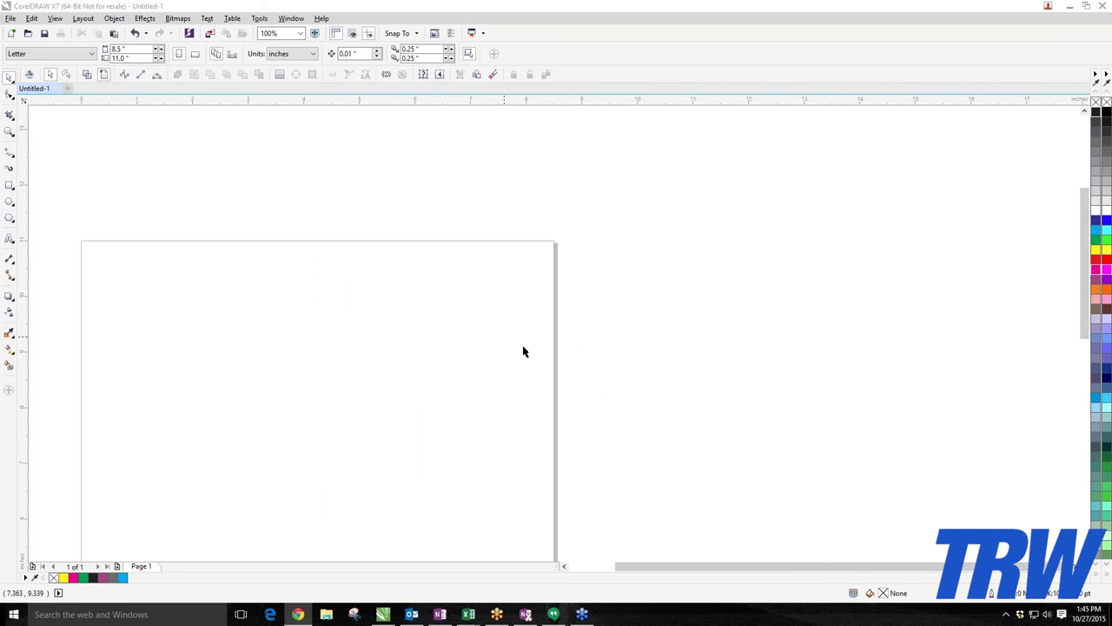
key("alt+Tab")
scroll(264, 294, "down", 1)
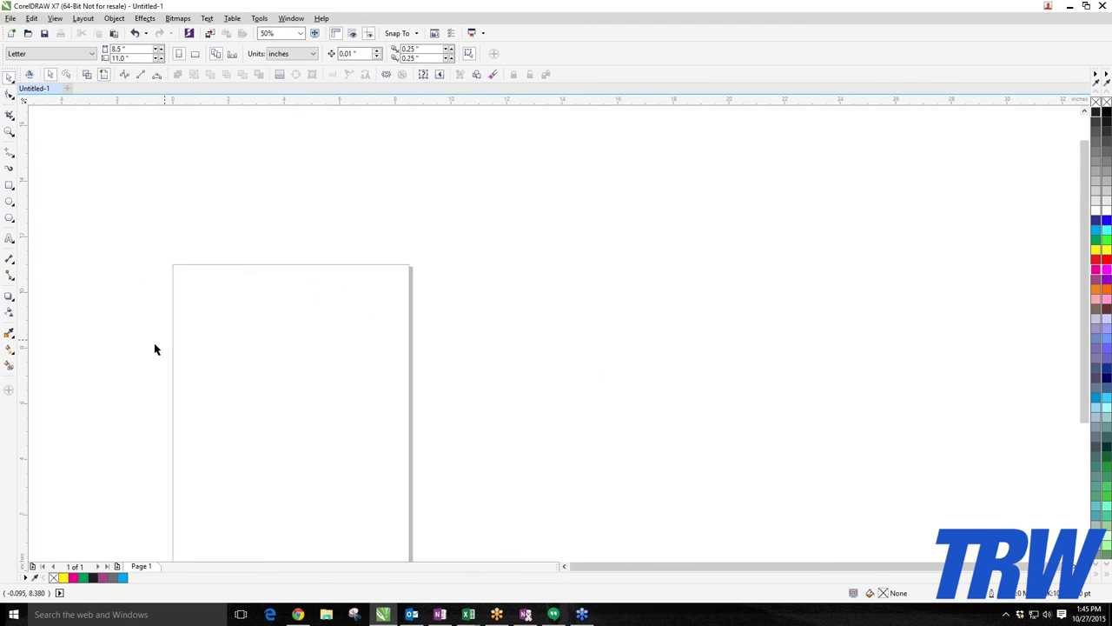
scroll(153, 348, "up", 1)
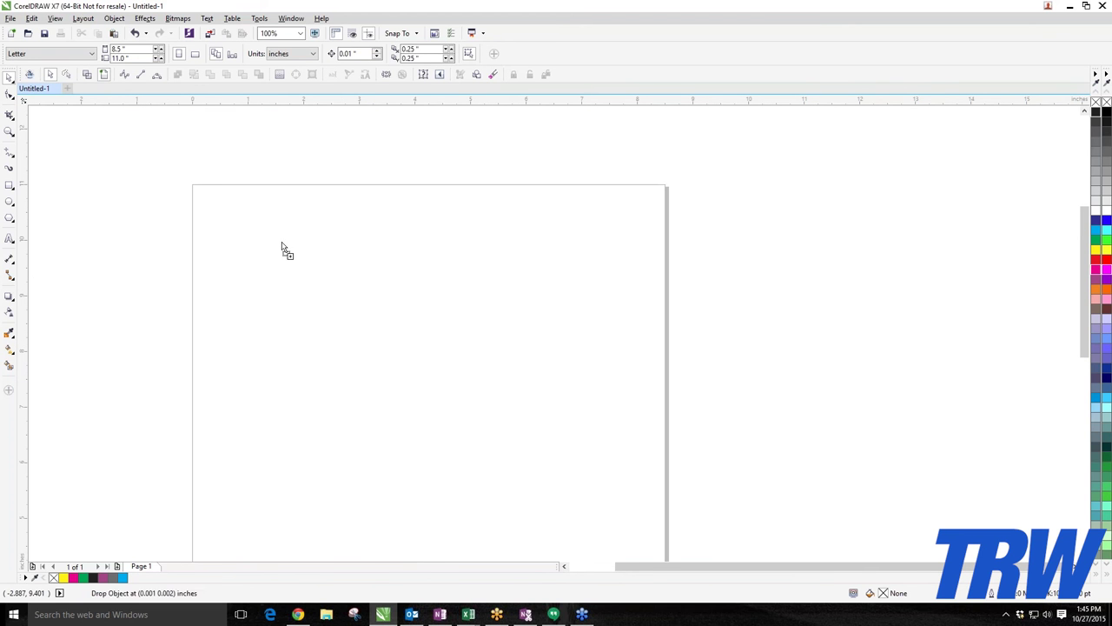
key("ctrl+v")
Enlarge the bats bitmap to about 3.97 inches square and move it to about X 2.846 in, Y 8.709 in.
left_click_drag(295, 258, 489, 449)
scroll(364, 342, "down", 1)
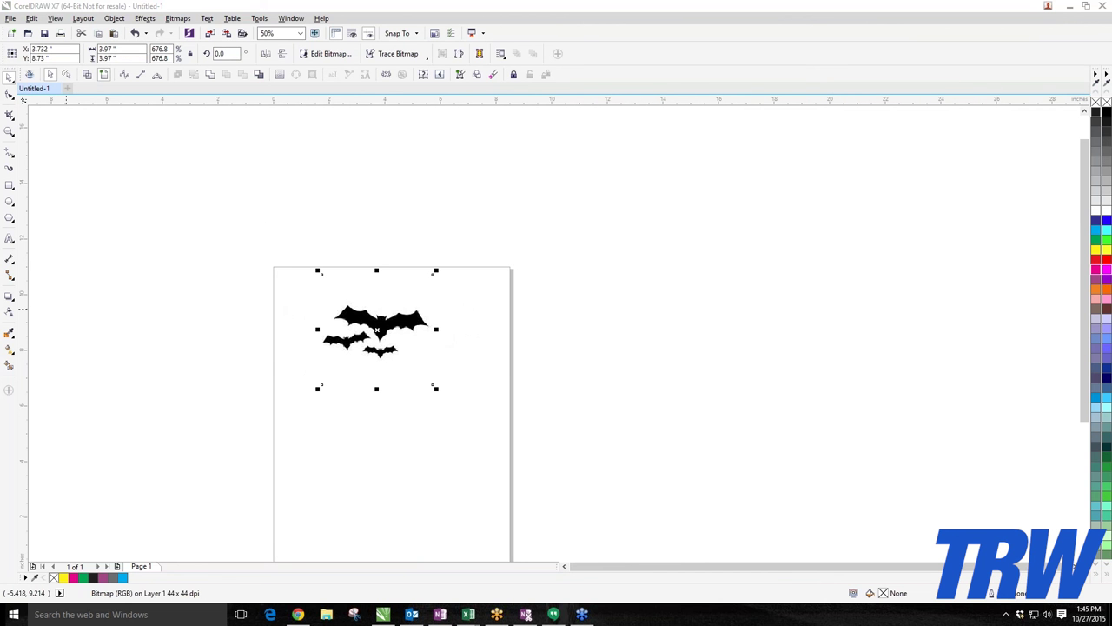
scroll(396, 355, "up", 1)
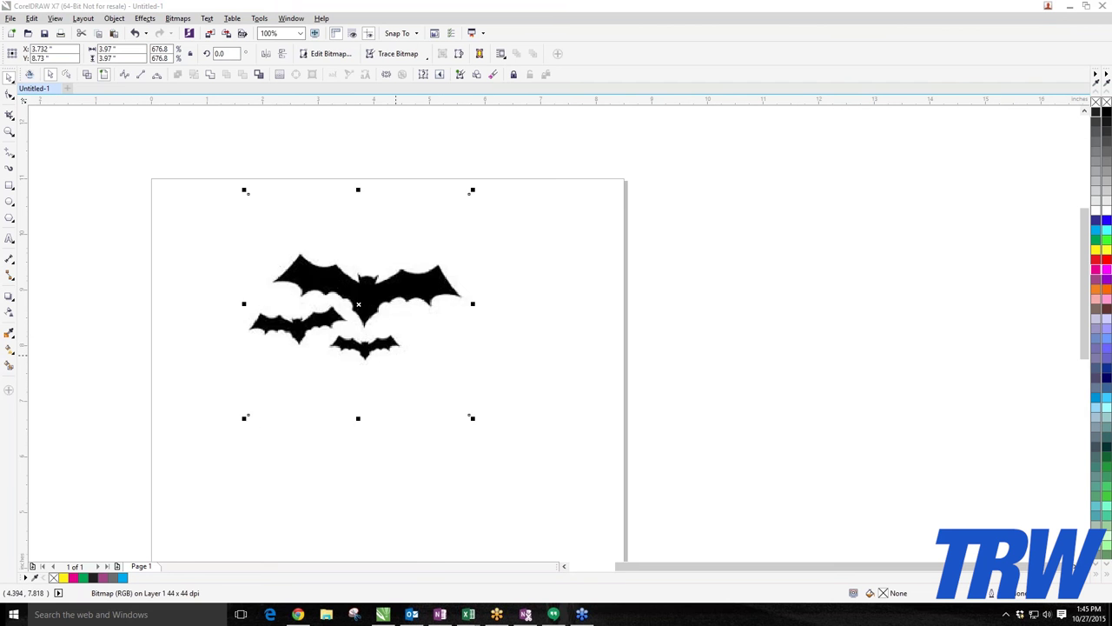
left_click_drag(396, 355, 347, 357)
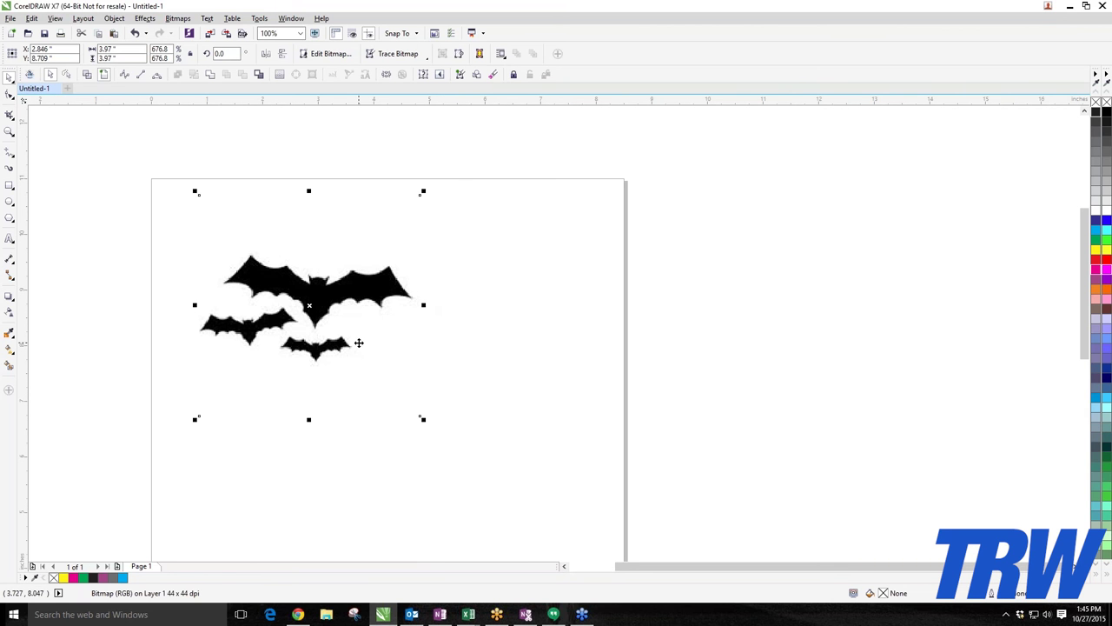
Display the bats bitmap in Wireframe view to check whether it has vector outlines, and return to Enhanced view.
left_click(49, 24)
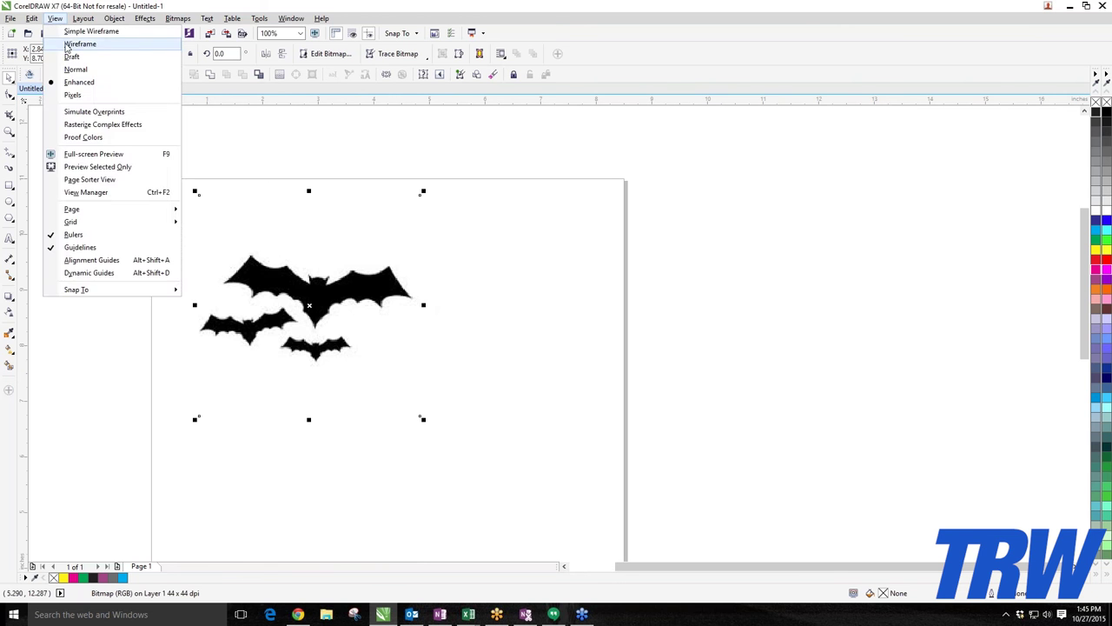
left_click(69, 45)
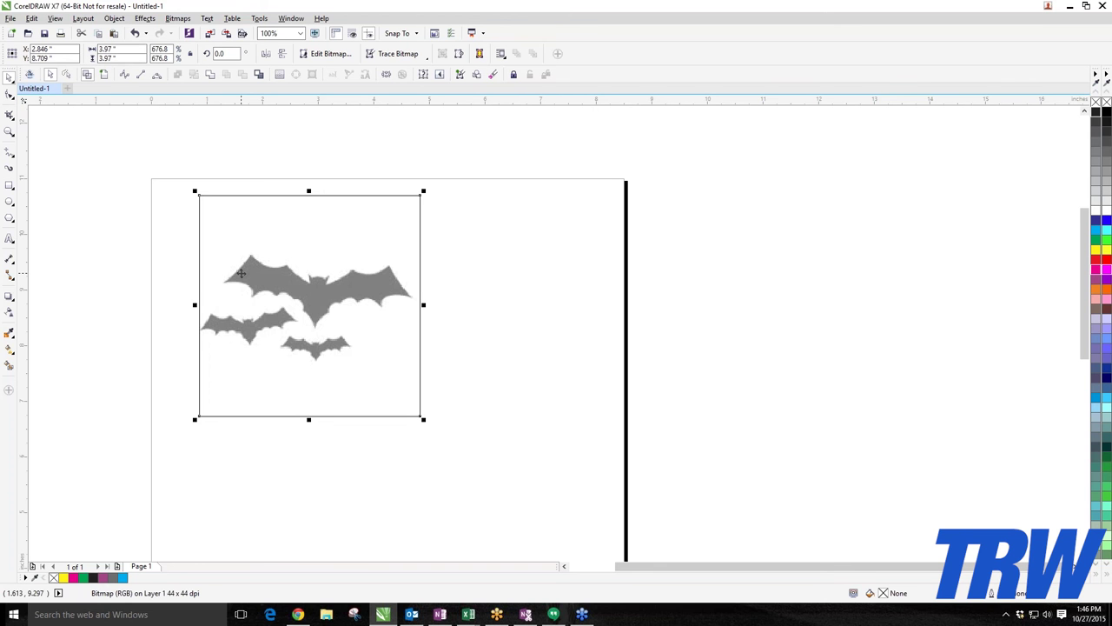
left_click(106, 75)
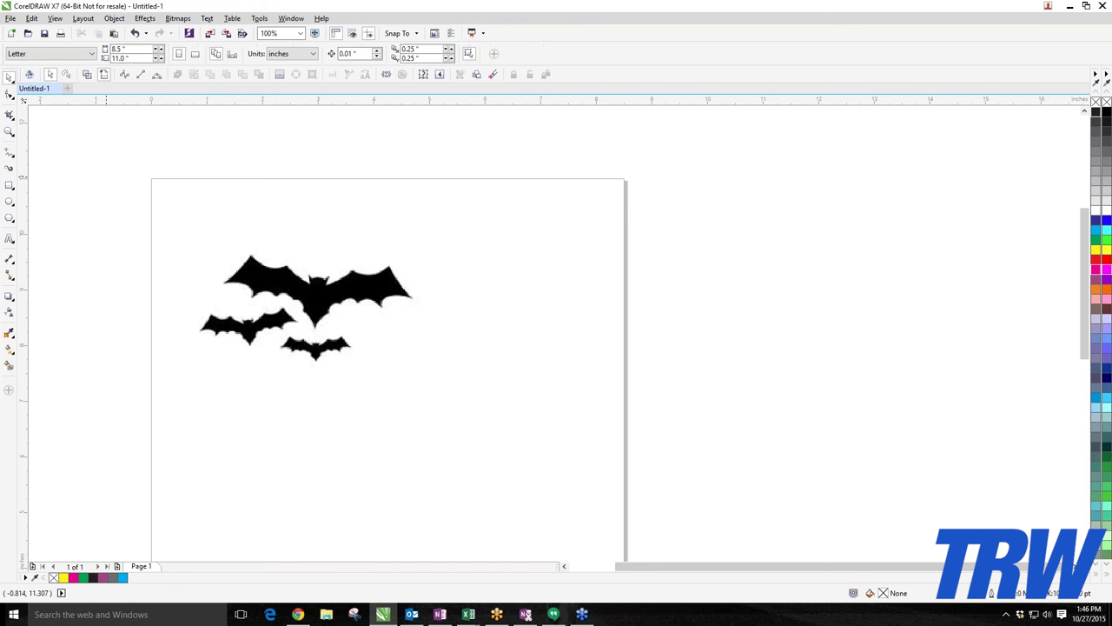
Move the bats bitmap to about X 3.732 in, Y 8.907 in and examine its edges up close.
left_click_drag(309, 265, 358, 253)
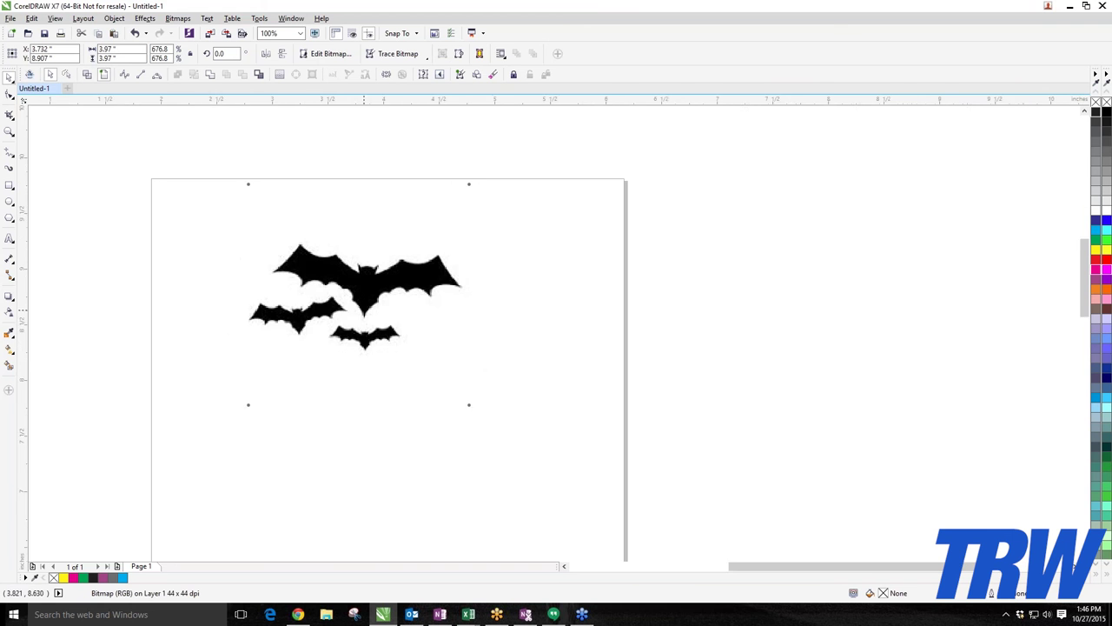
scroll(374, 291, "up", 3)
scroll(387, 298, "down", 3)
scroll(387, 298, "up", 2)
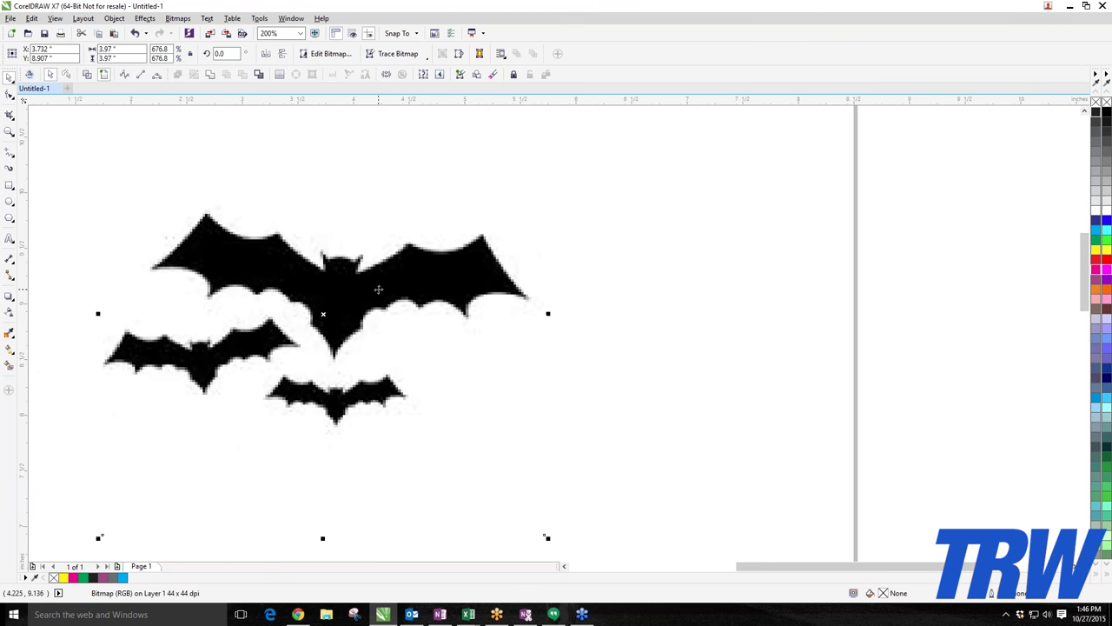
scroll(330, 321, "down", 2)
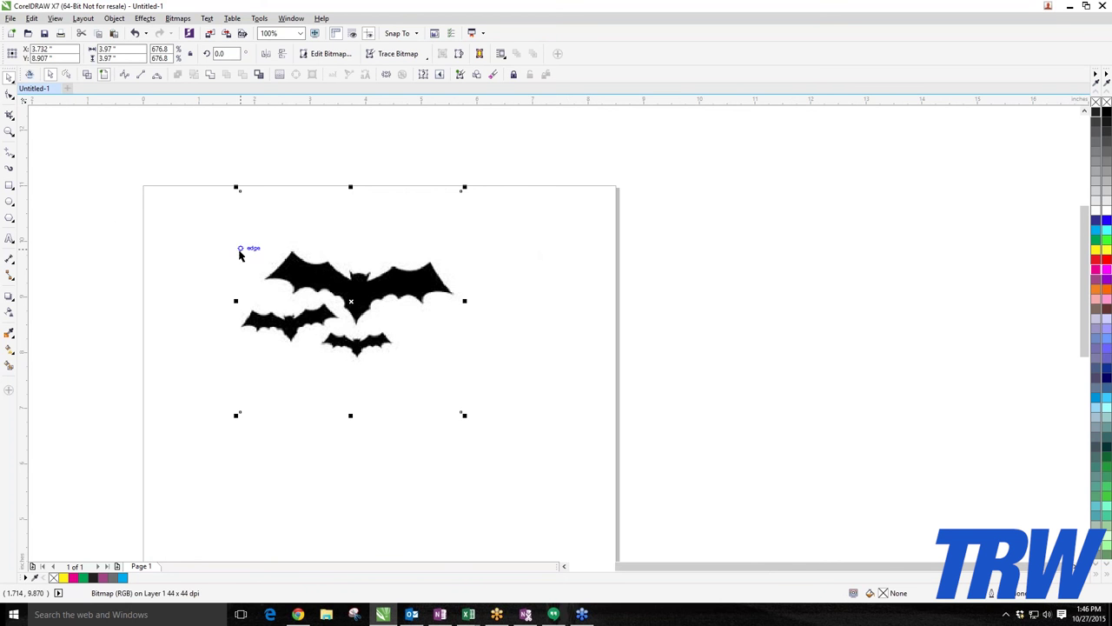
Crop the bats bitmap to a rectangle about 3.469 by 1.552 inches around the large bat.
left_click(96, 161)
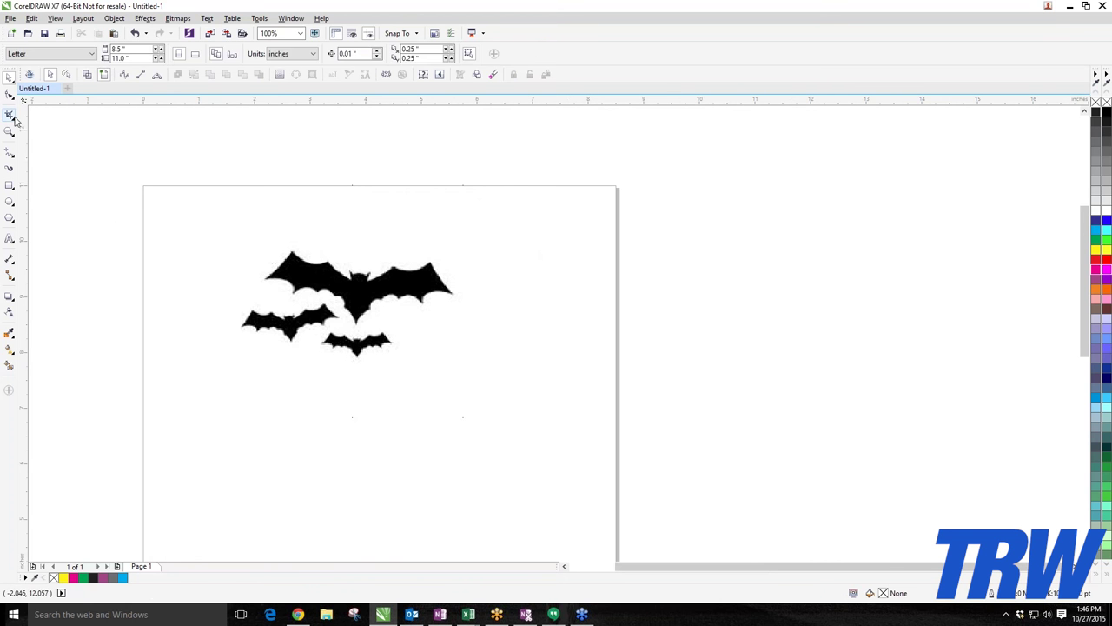
left_click(13, 121)
left_click(44, 118)
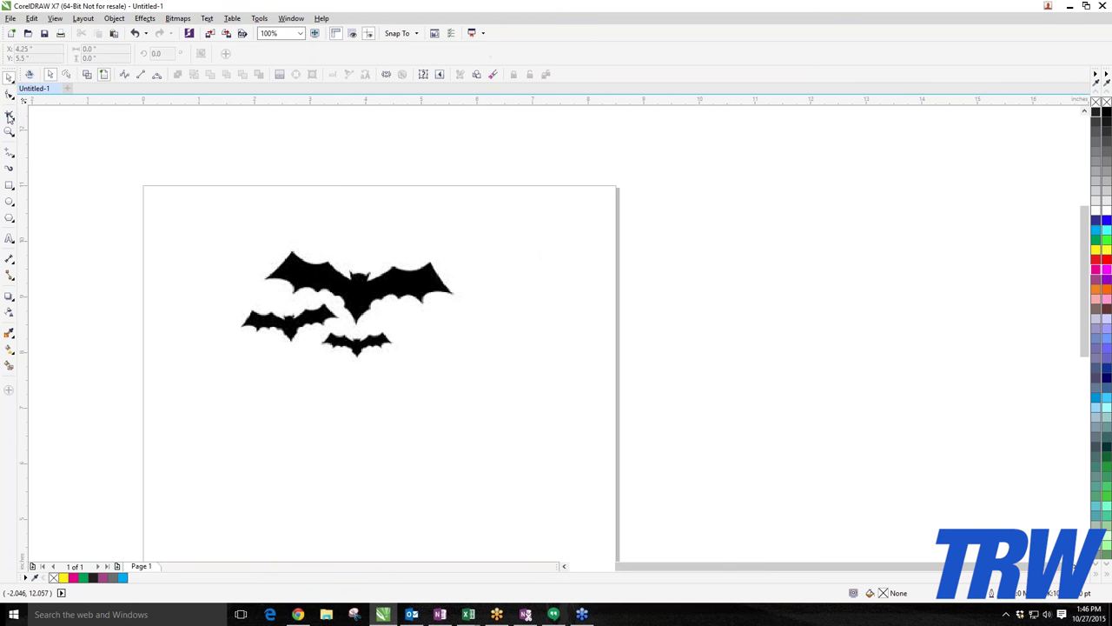
scroll(321, 330, "up", 1)
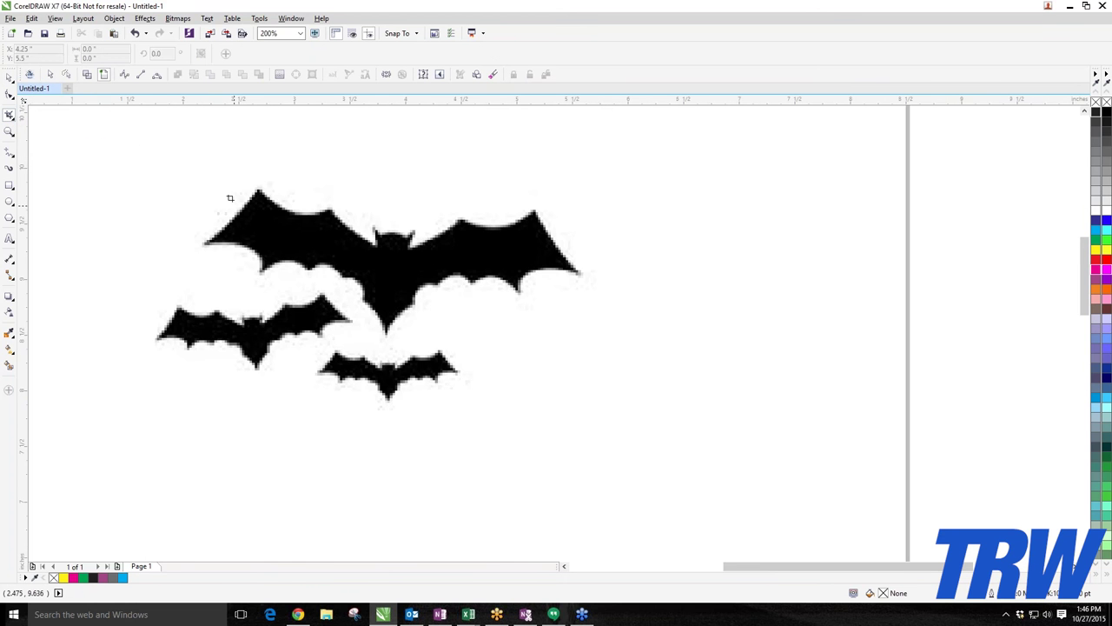
left_click_drag(199, 174, 585, 347)
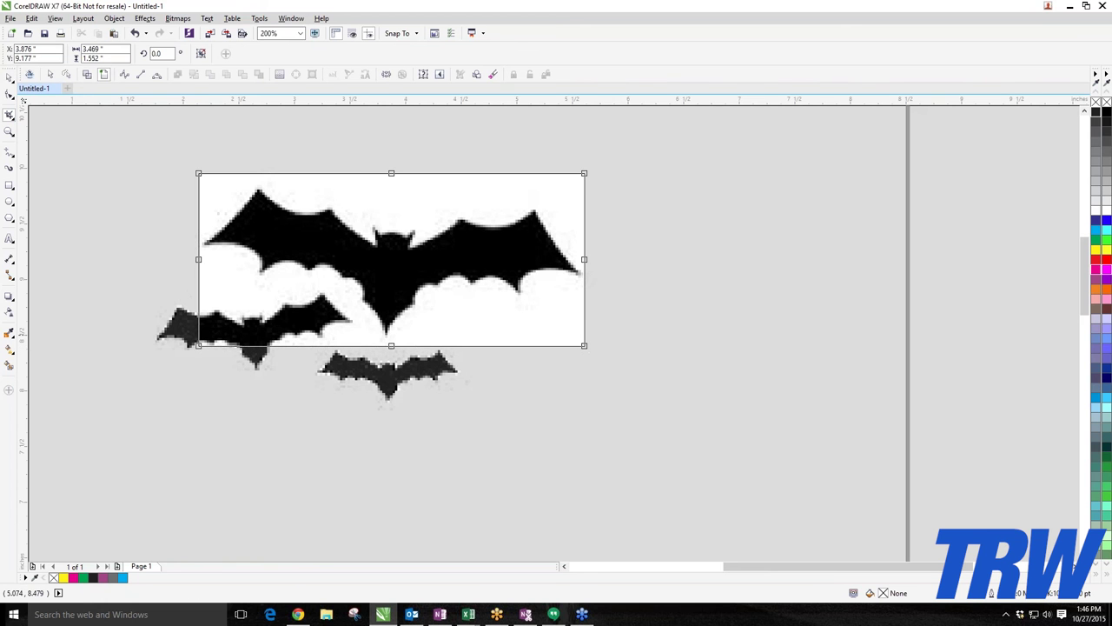
double_click(388, 276)
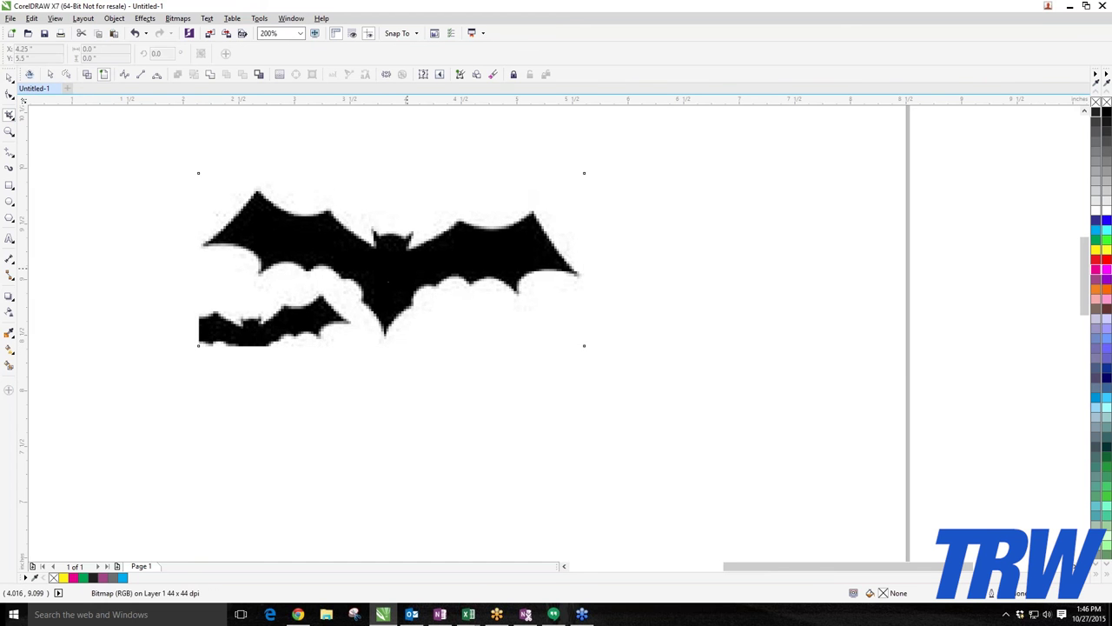
left_click(9, 76)
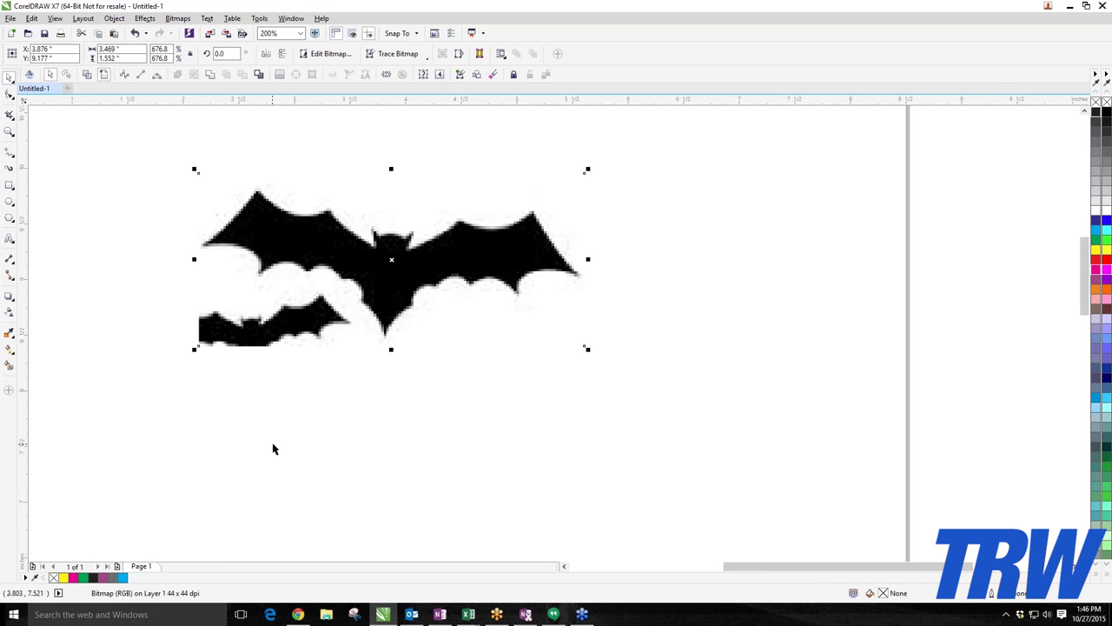
Move the cropped bats bitmap to about X 4.087 in, Y 10.136 in and inspect its pixelated edges.
scroll(273, 449, "down", 2)
scroll(322, 401, "up", 1)
left_click_drag(328, 404, 333, 375)
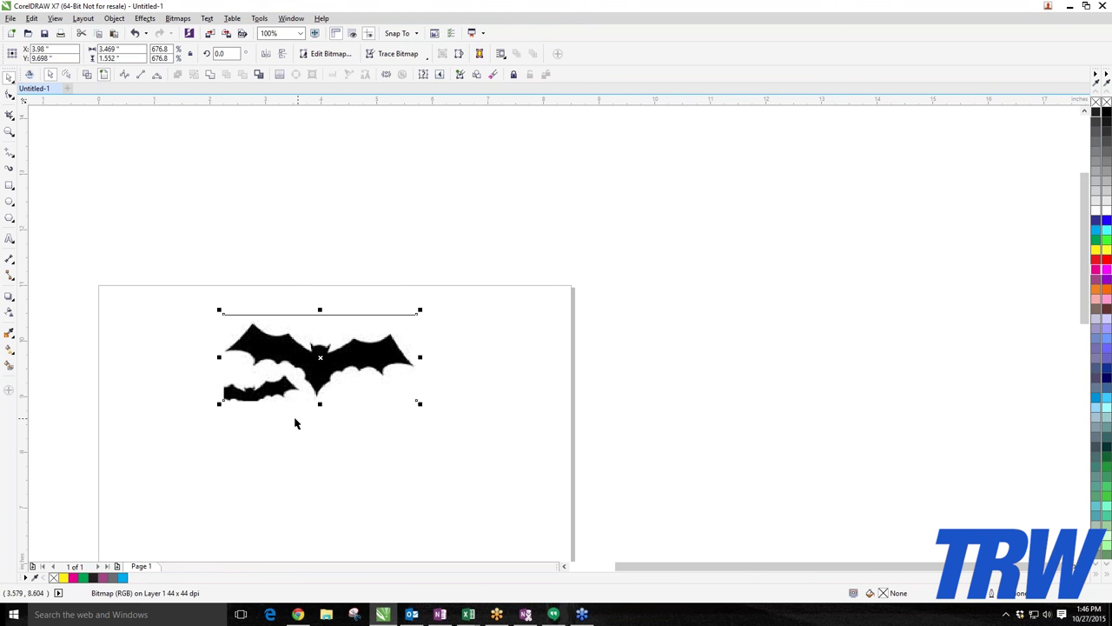
scroll(253, 396, "up", 3)
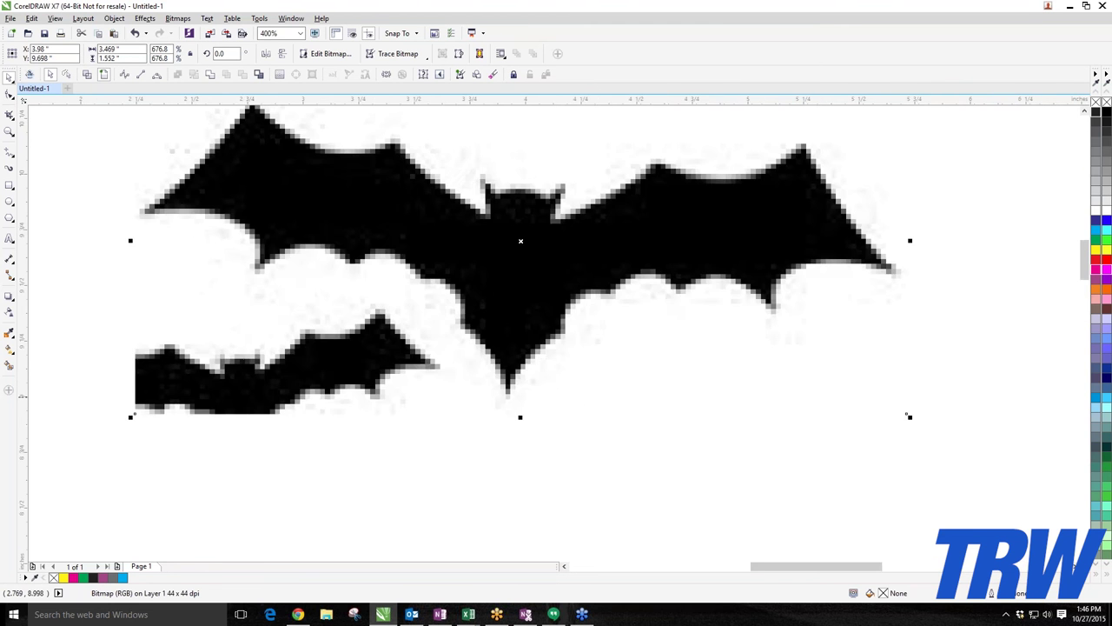
scroll(225, 389, "down", 3)
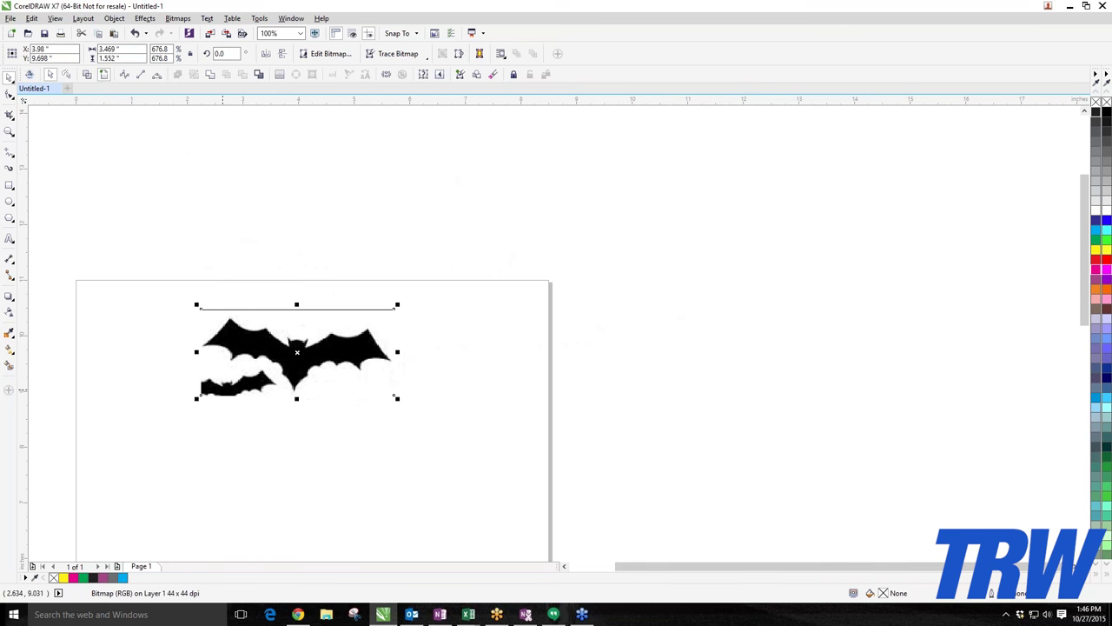
left_click_drag(292, 378, 296, 352)
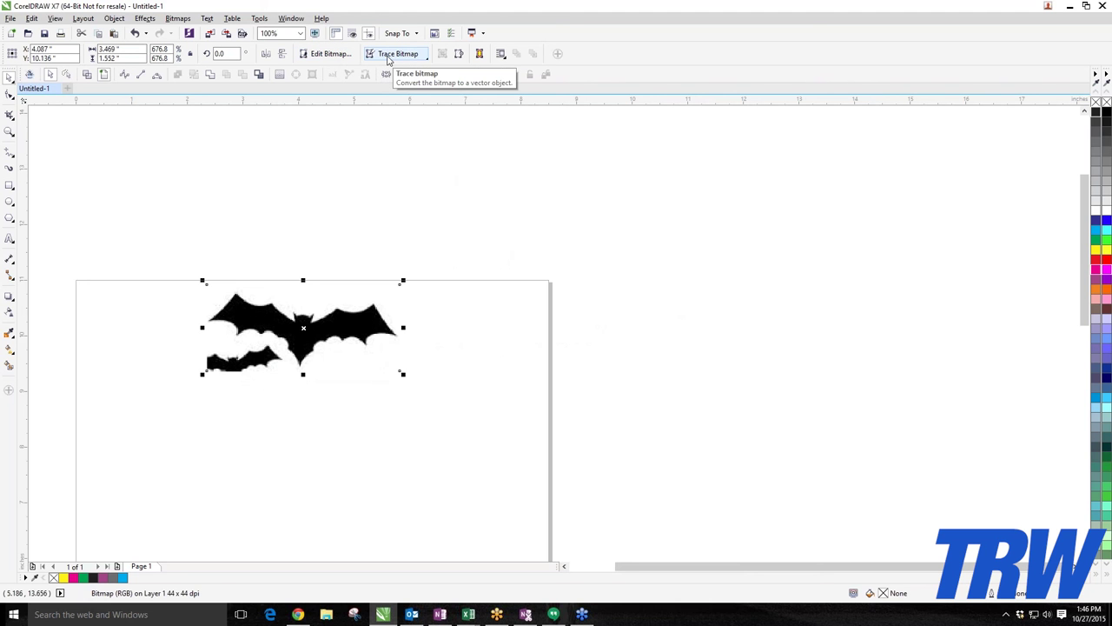
Set up an Outline Trace of the cropped bats bitmap with the Clipart image type and a slightly lower detail level.
left_click(377, 194)
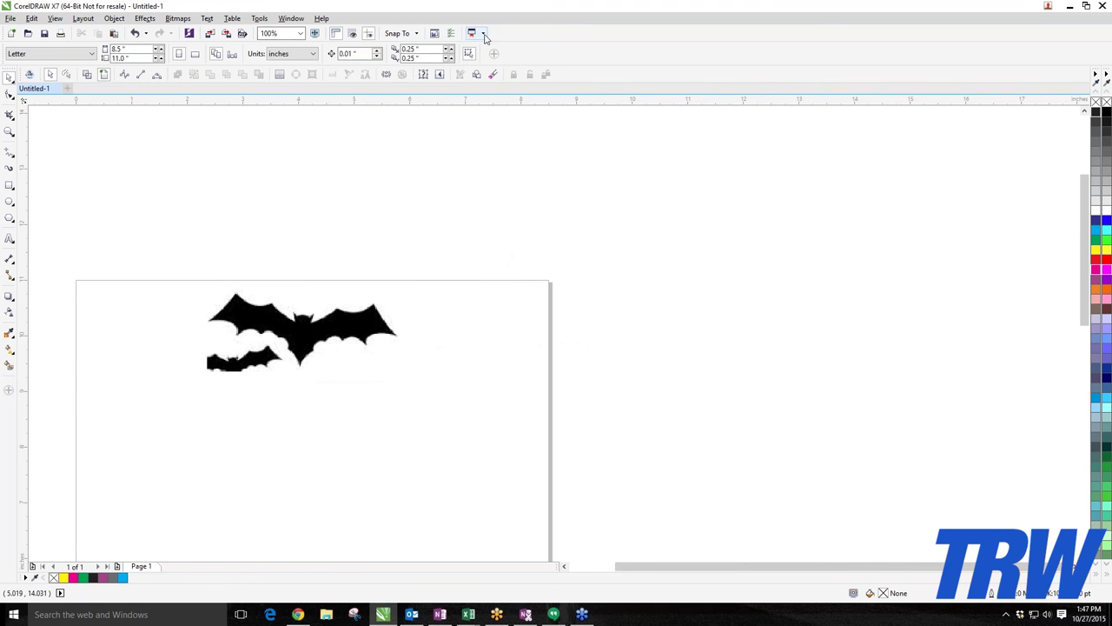
left_click(356, 318)
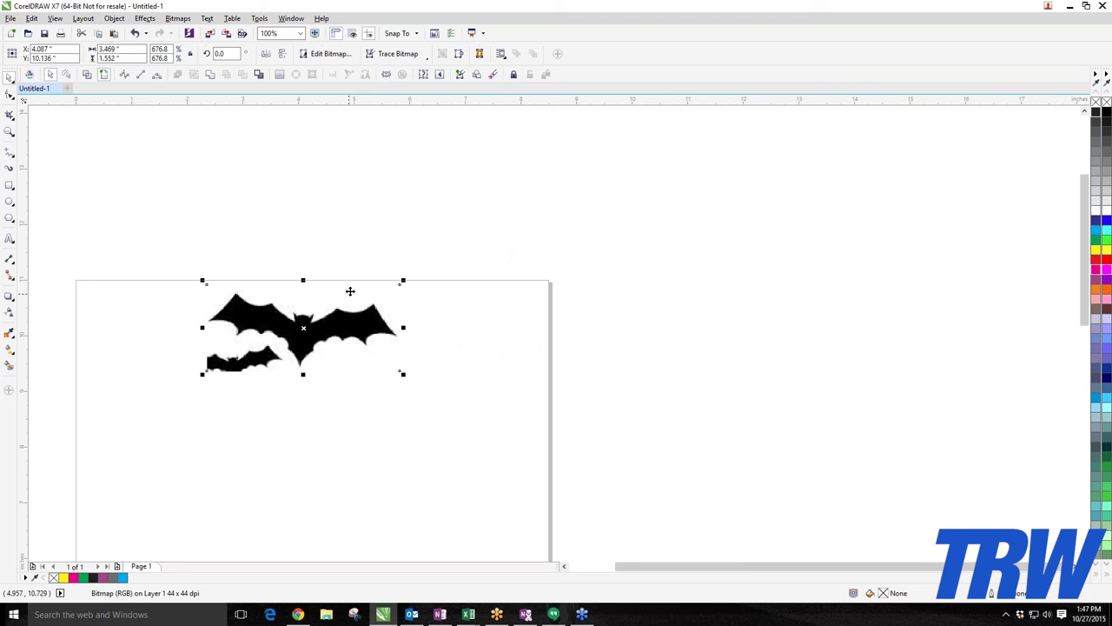
left_click(374, 55)
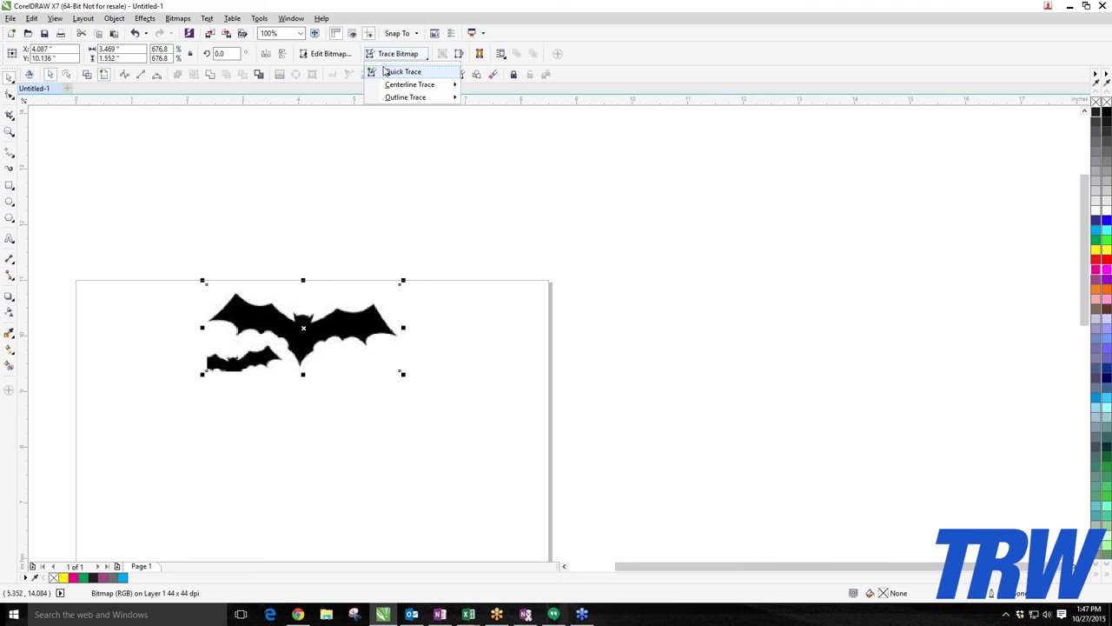
mouse_move(392, 99)
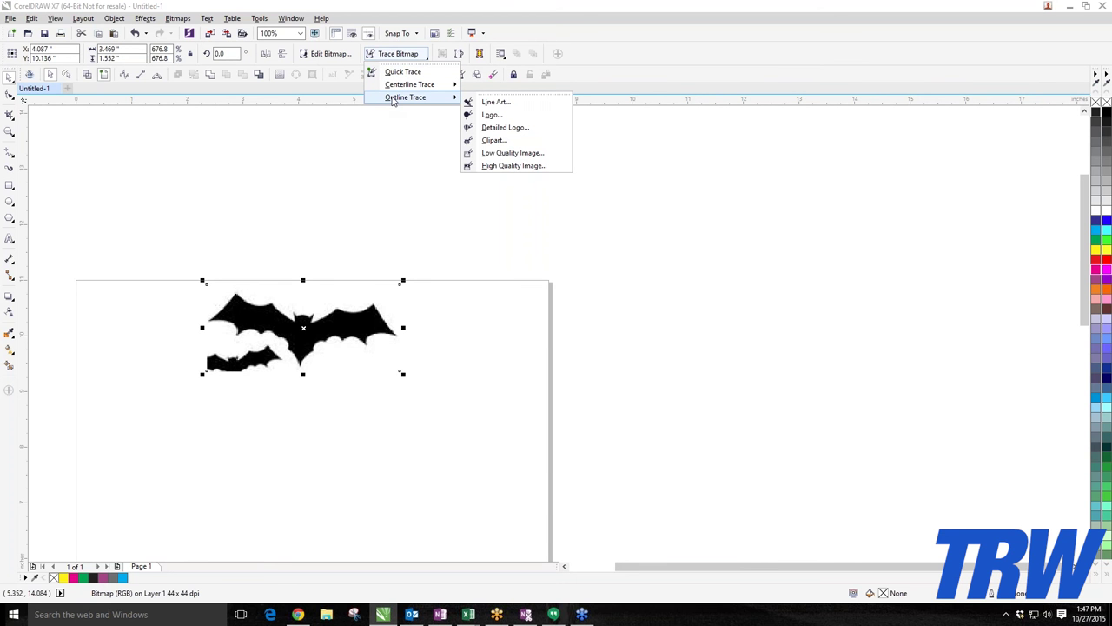
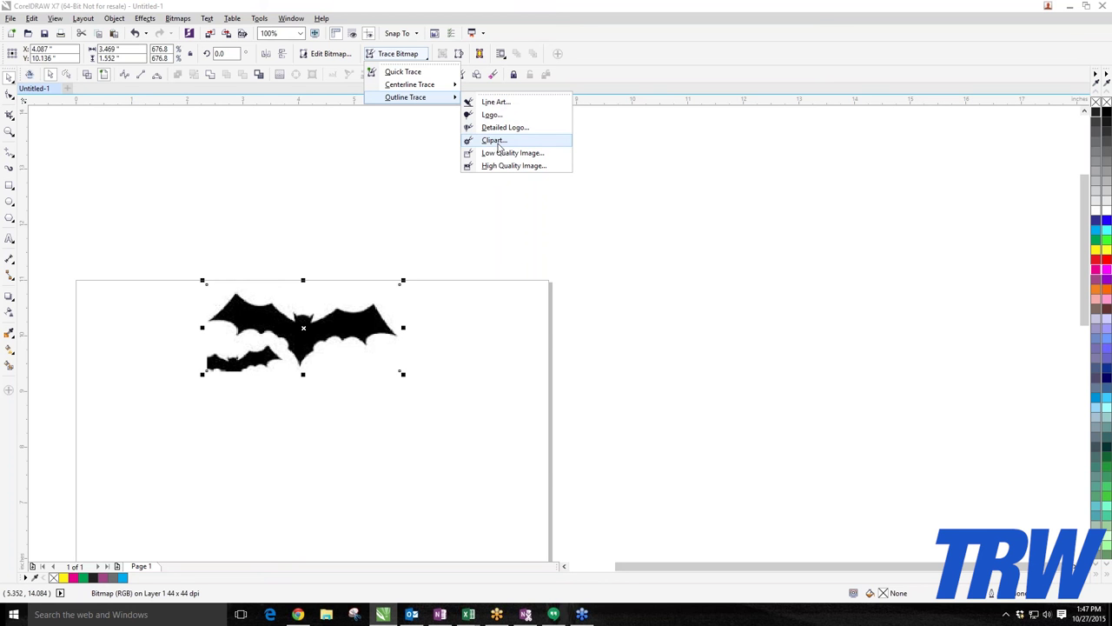
left_click(494, 140)
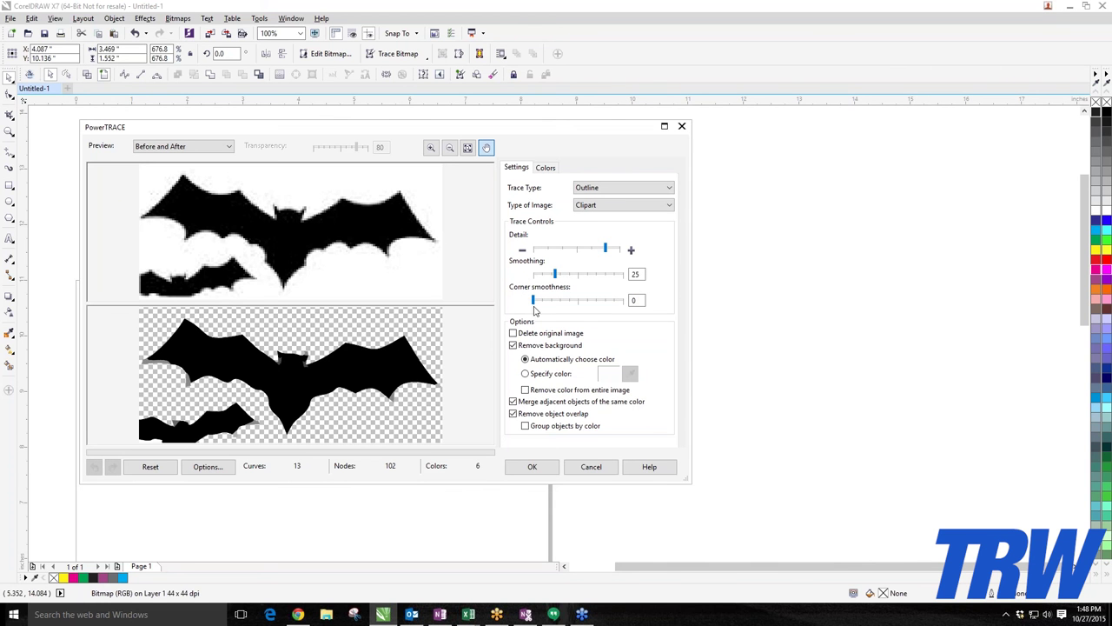
left_click_drag(605, 251, 591, 250)
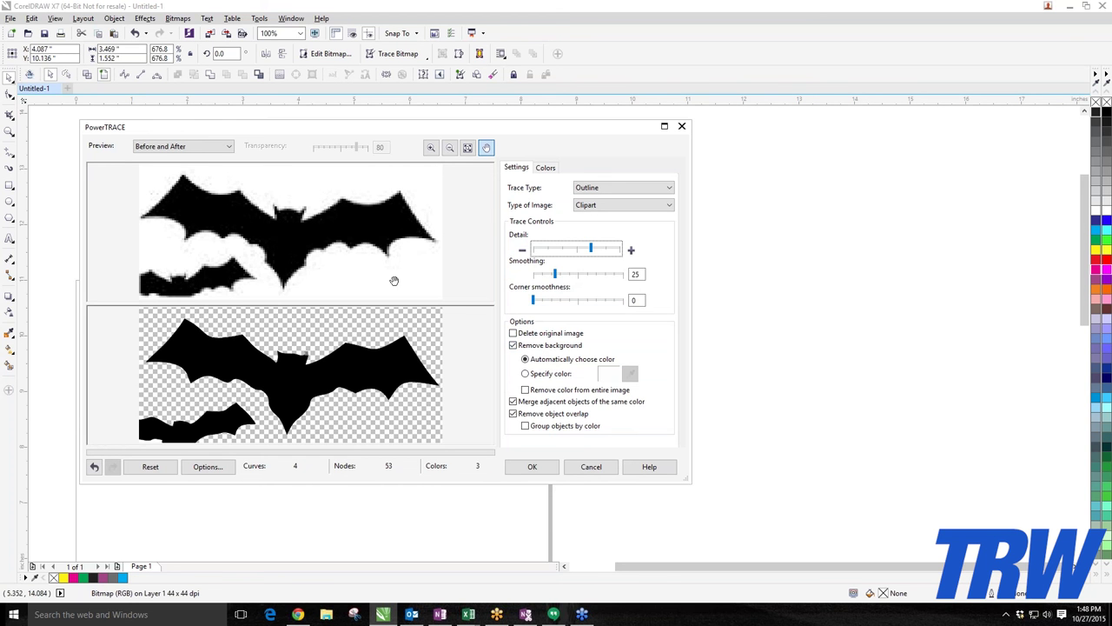
Check the traced outlines against the bitmap in the Wireframe Overlay preview, and return to the Before and After preview.
left_click(179, 147)
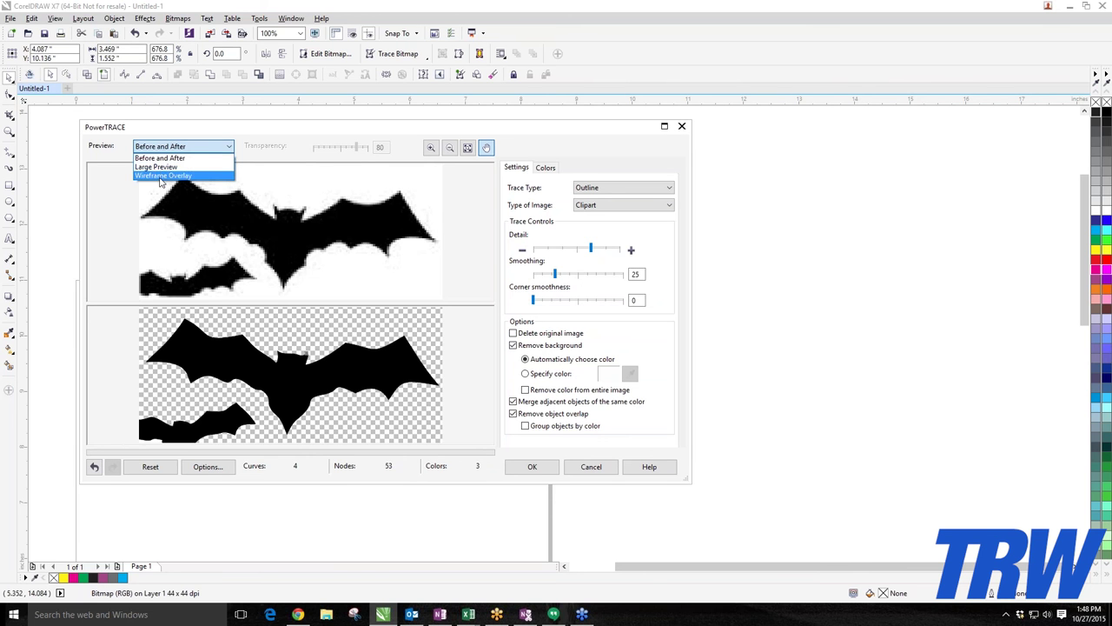
left_click(161, 177)
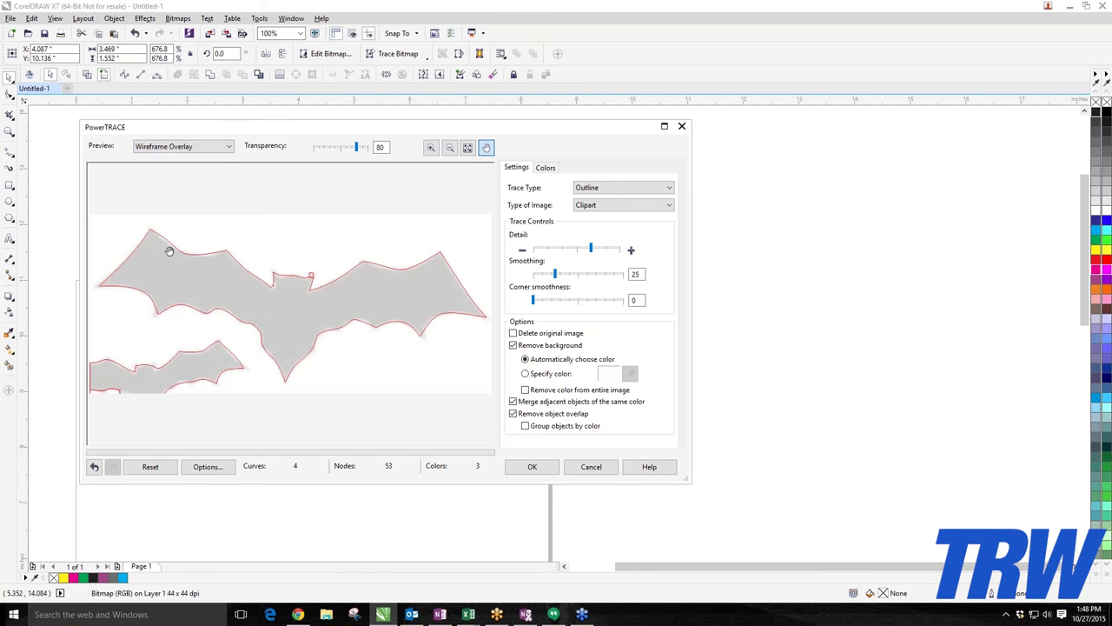
scroll(284, 278, "up", 3)
scroll(330, 250, "down", 2)
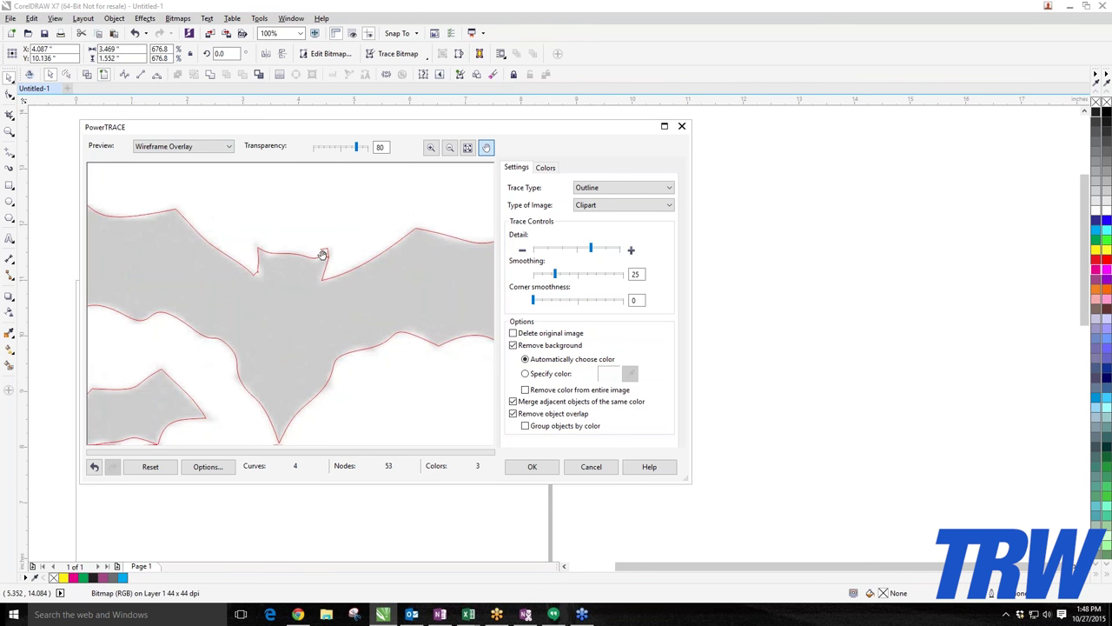
scroll(322, 254, "down", 3)
scroll(269, 302, "up", 2)
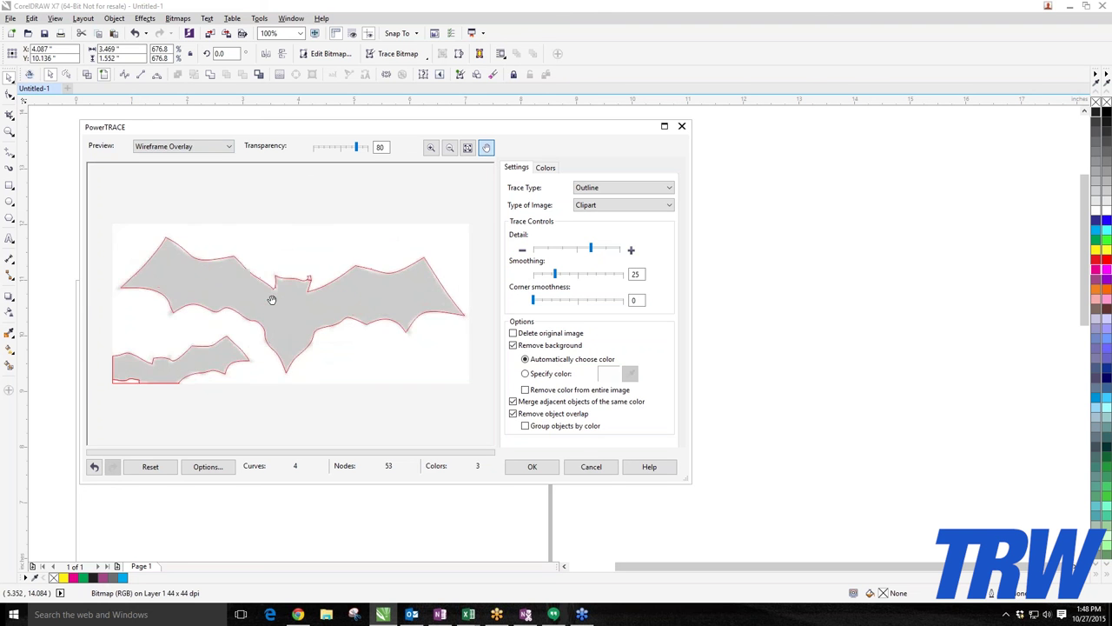
scroll(261, 293, "down", 1)
left_click(209, 150)
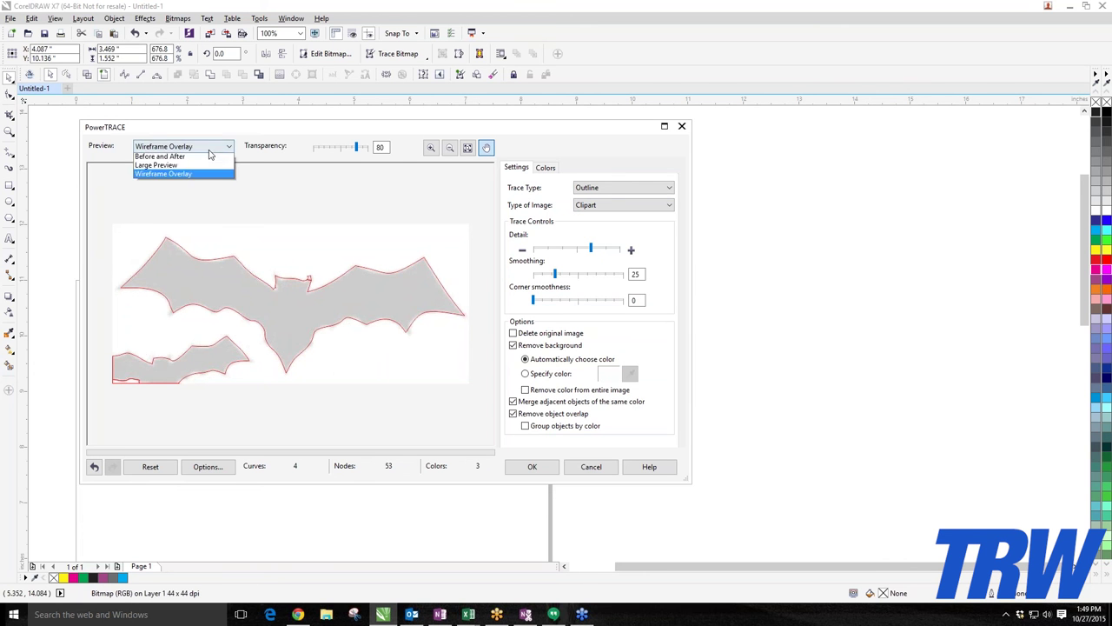
left_click(197, 160)
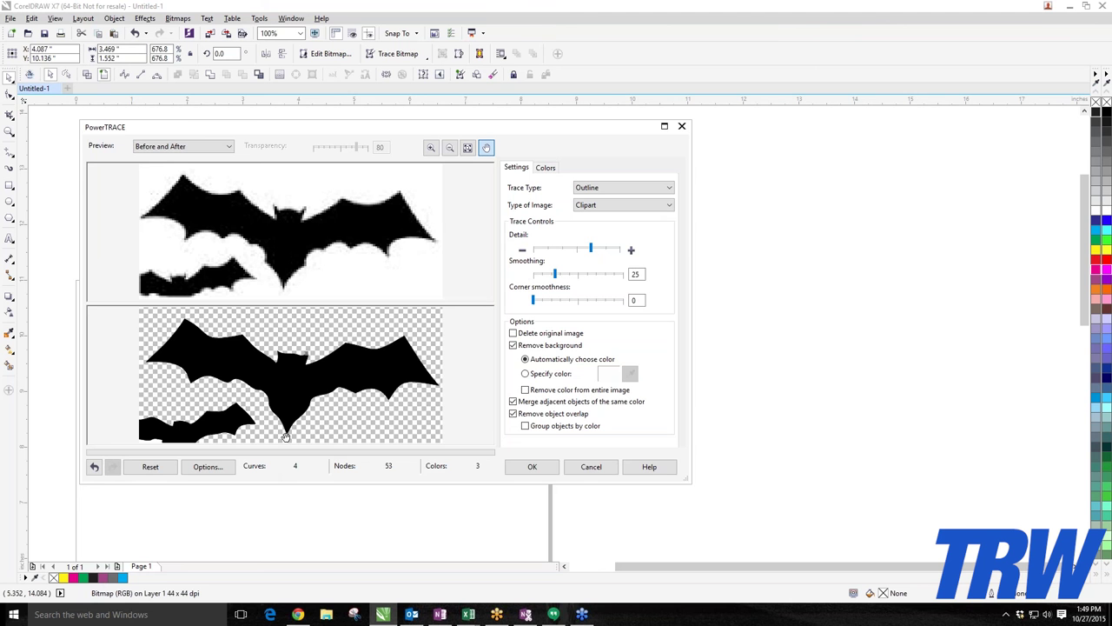
Accept the trace and replace the original bitmap with the traced bats at about X 4.406 in, Y 9.86 in.
left_click(532, 467)
mouse_move(311, 318)
left_mouse_down()
mouse_move(571, 360)
mouse_move(502, 302)
mouse_move(528, 302)
left_mouse_up()
left_click(289, 306)
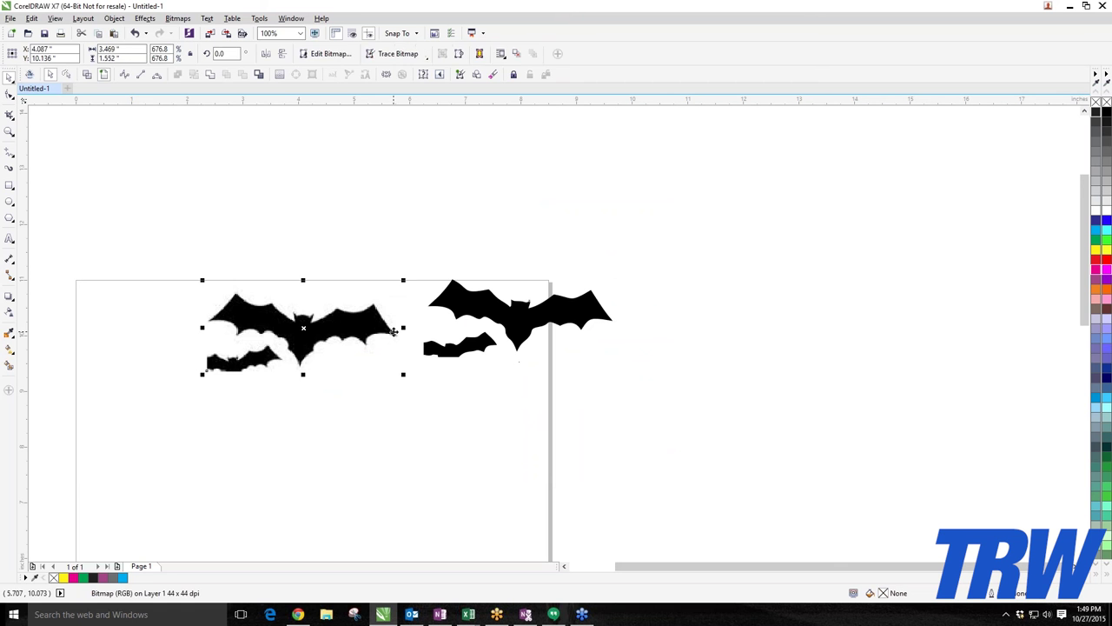
key("Delete")
left_click_drag(478, 306, 280, 328)
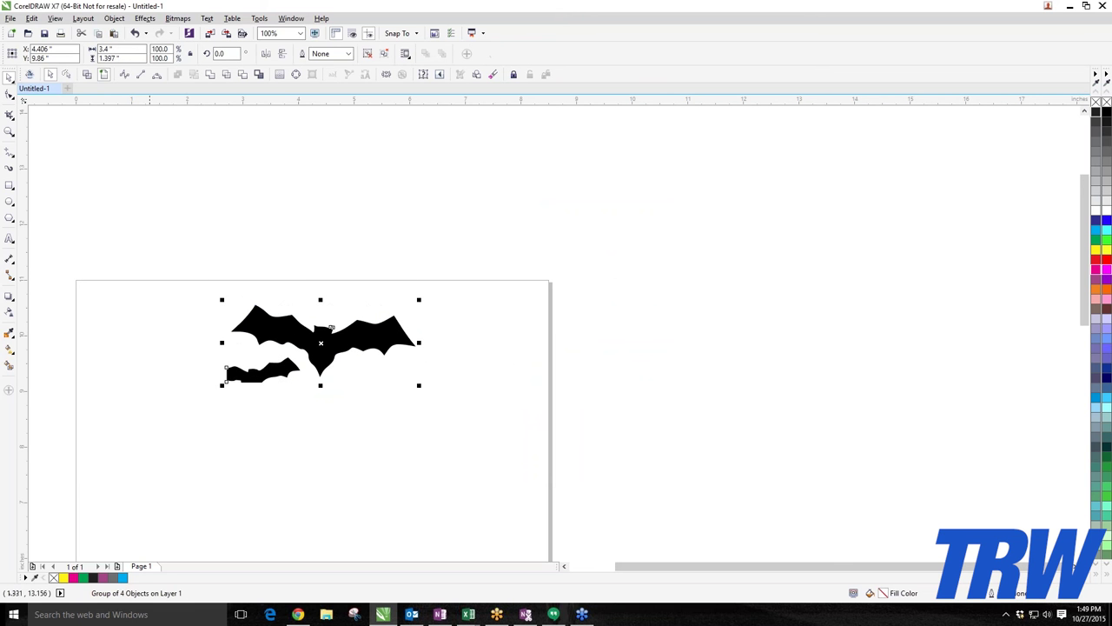
Display the traced bats in Wireframe view and deselect them.
left_click(55, 19)
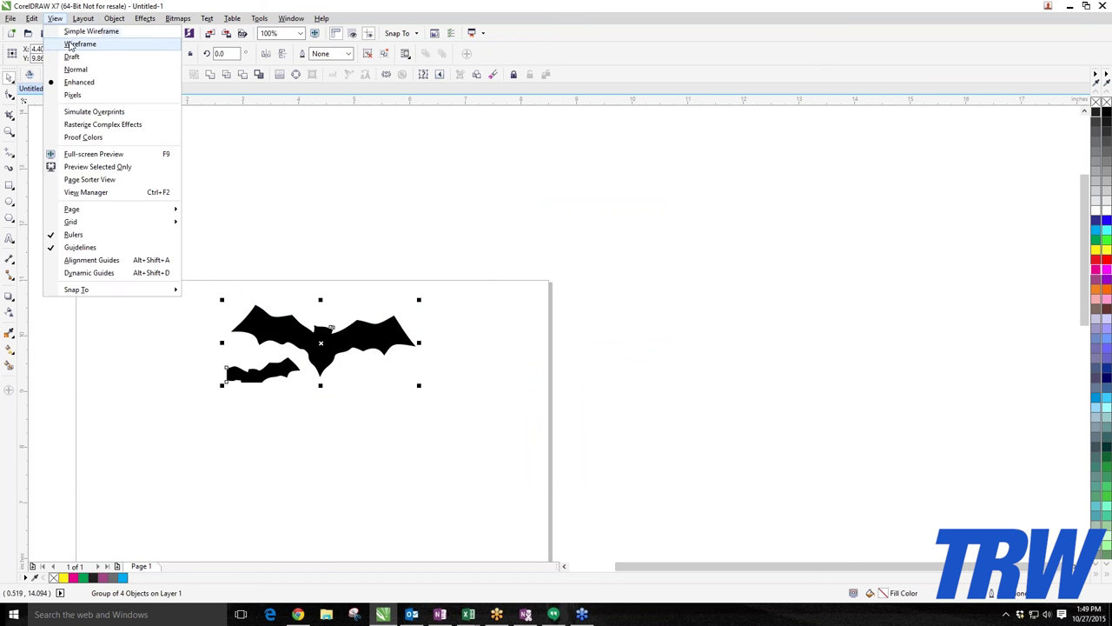
left_click(70, 48)
scroll(266, 323, "up", 1)
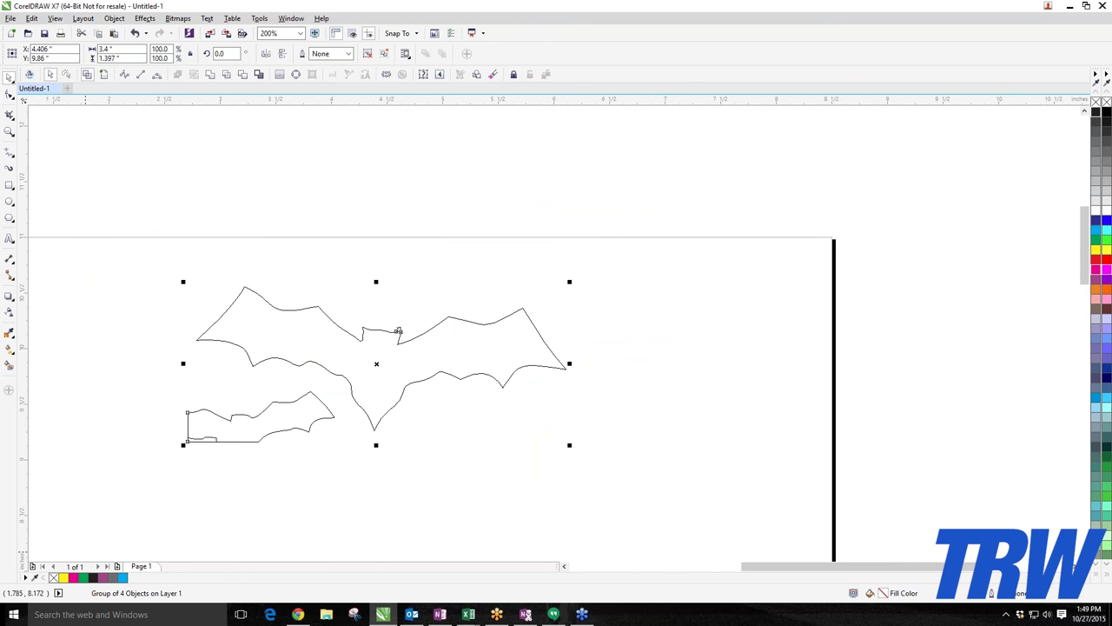
left_click(565, 461)
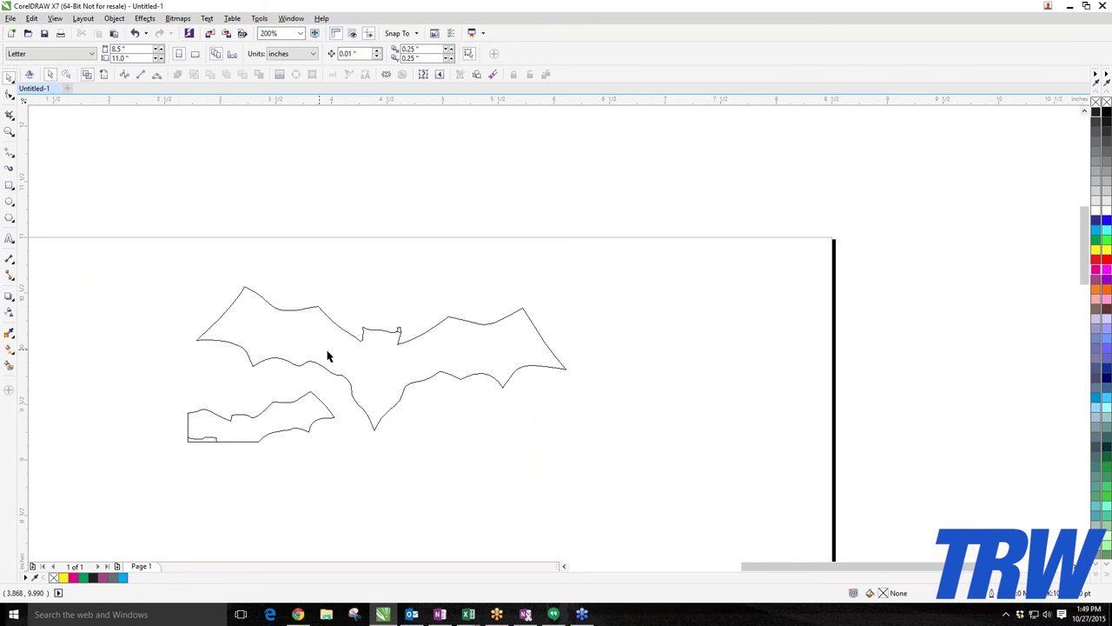
Examine the traced outline around the large bat's head and ears up close for tracing flaws.
scroll(396, 341, "up", 2)
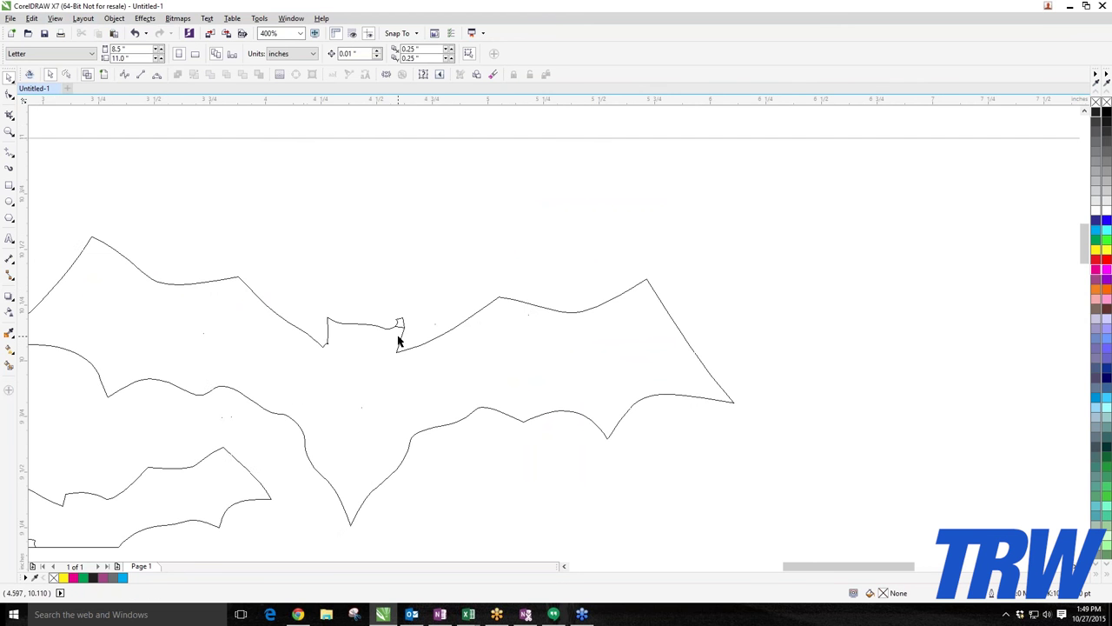
scroll(400, 333, "up", 6)
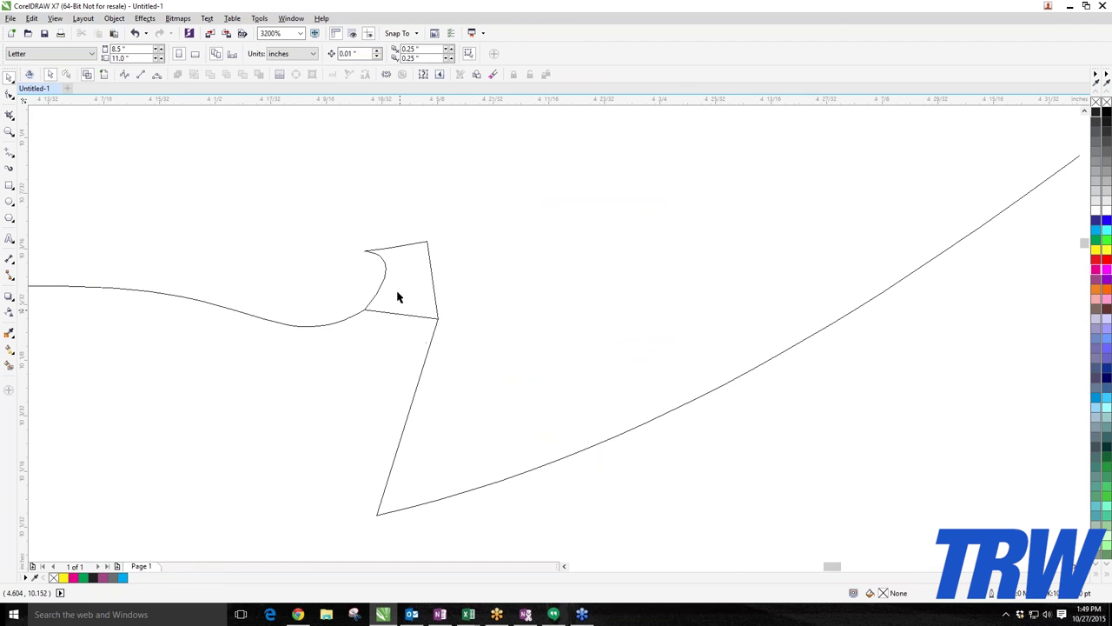
left_click(397, 291)
scroll(397, 292, "down", 6)
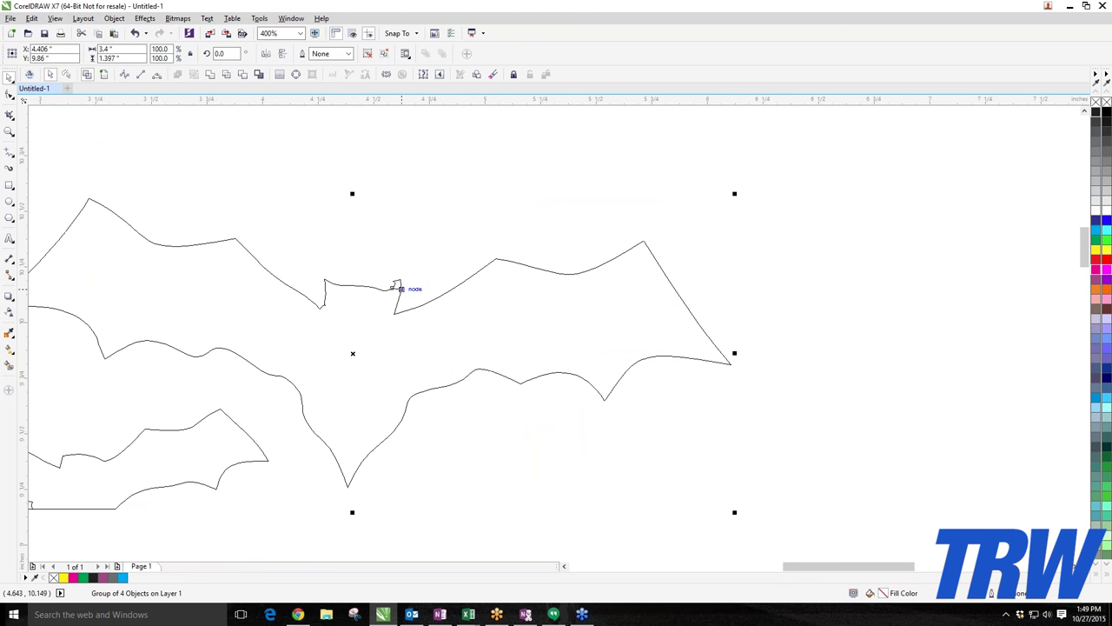
scroll(406, 273, "up", 2)
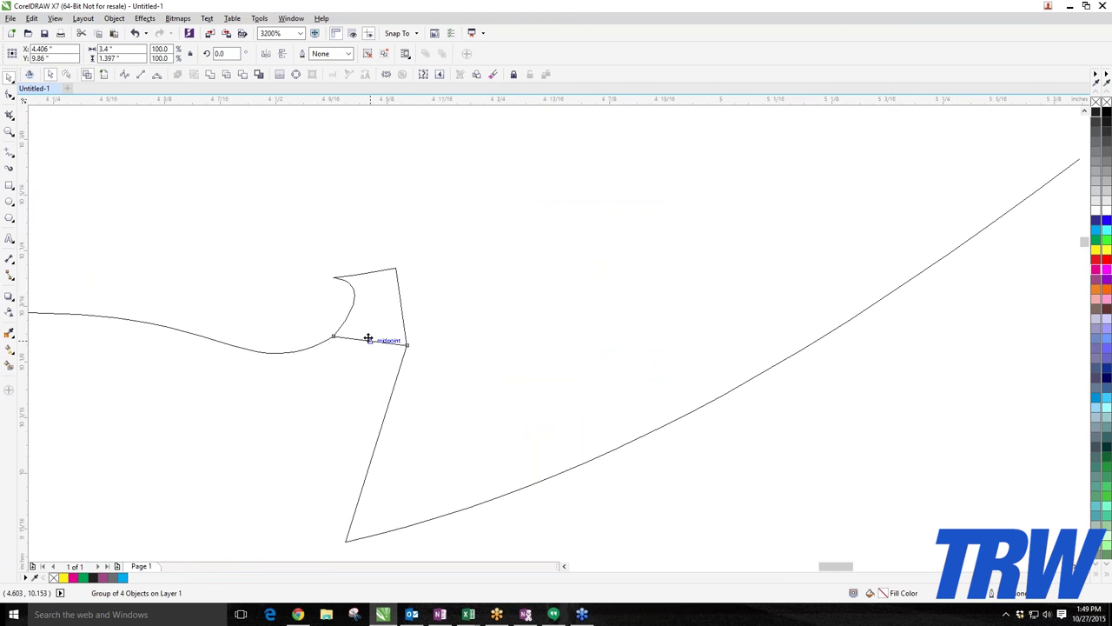
scroll(375, 344, "down", 4)
key("Escape")
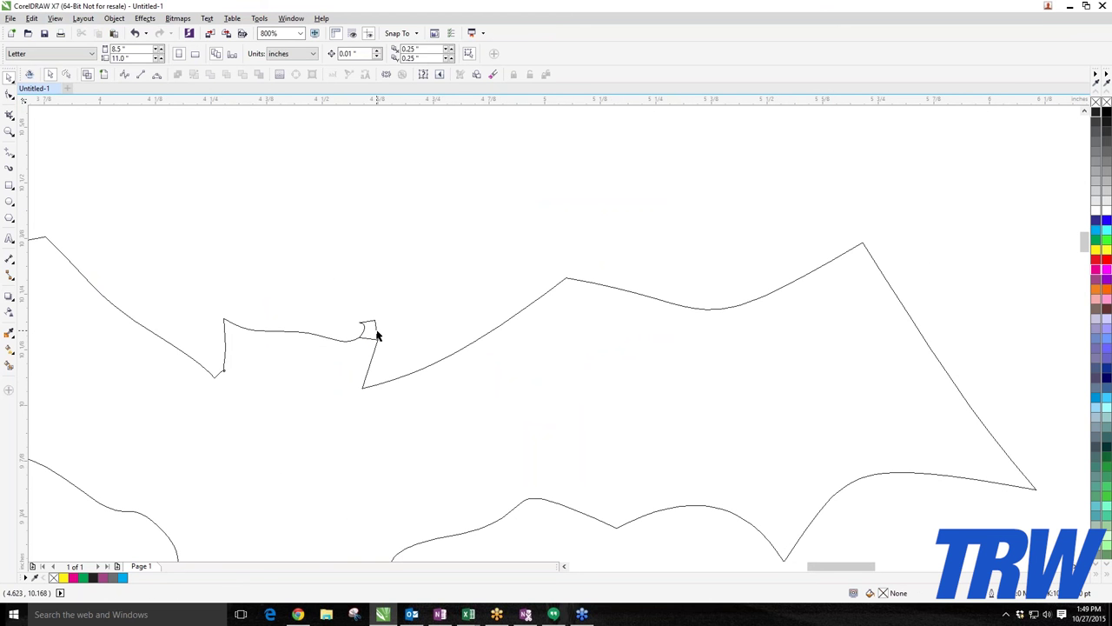
scroll(186, 372, "up", 2)
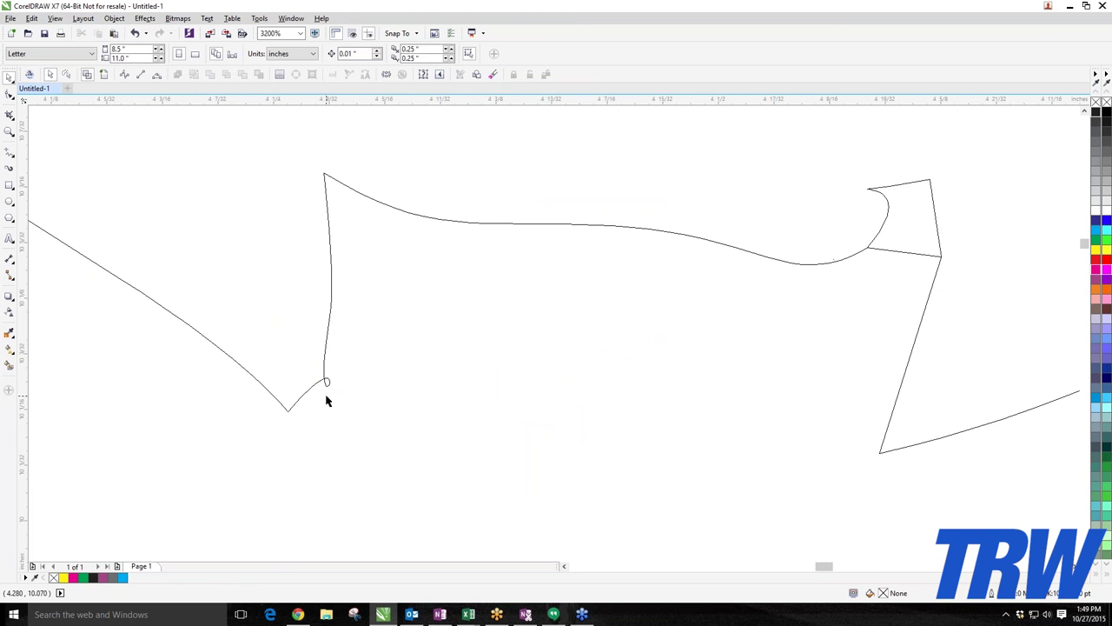
scroll(583, 267, "down", 1)
scroll(713, 257, "down", 2)
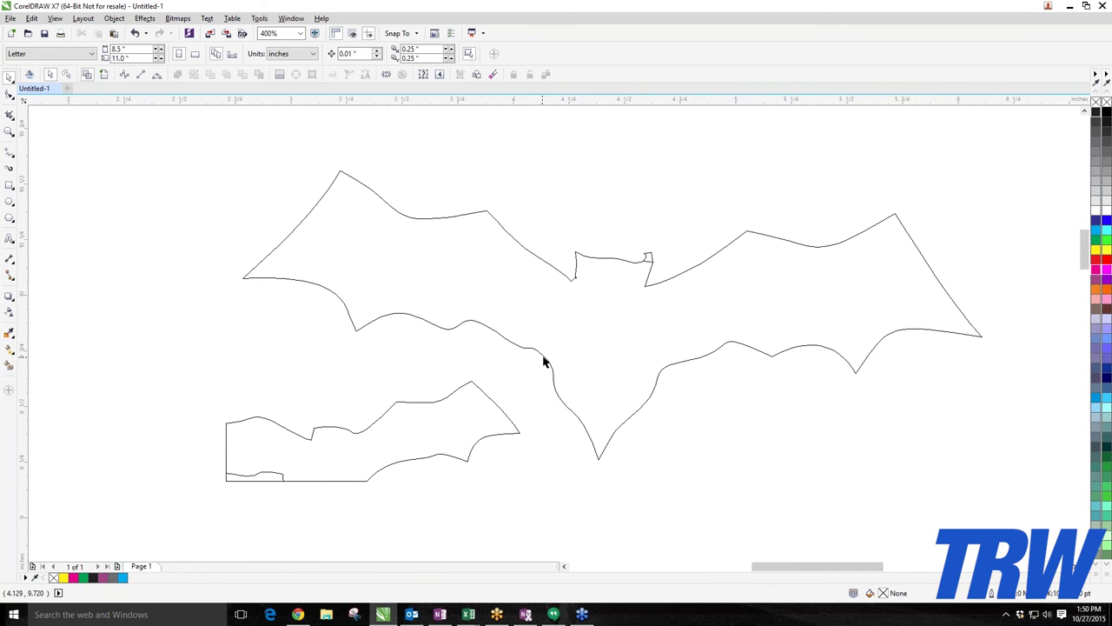
Move the traced bats group to about X 4.564 in, Y 9.902 in and display it with solid fills instead of Wireframe.
left_click_drag(545, 359, 557, 323)
left_click_drag(647, 258, 647, 258)
left_click_drag(588, 296, 390, 388)
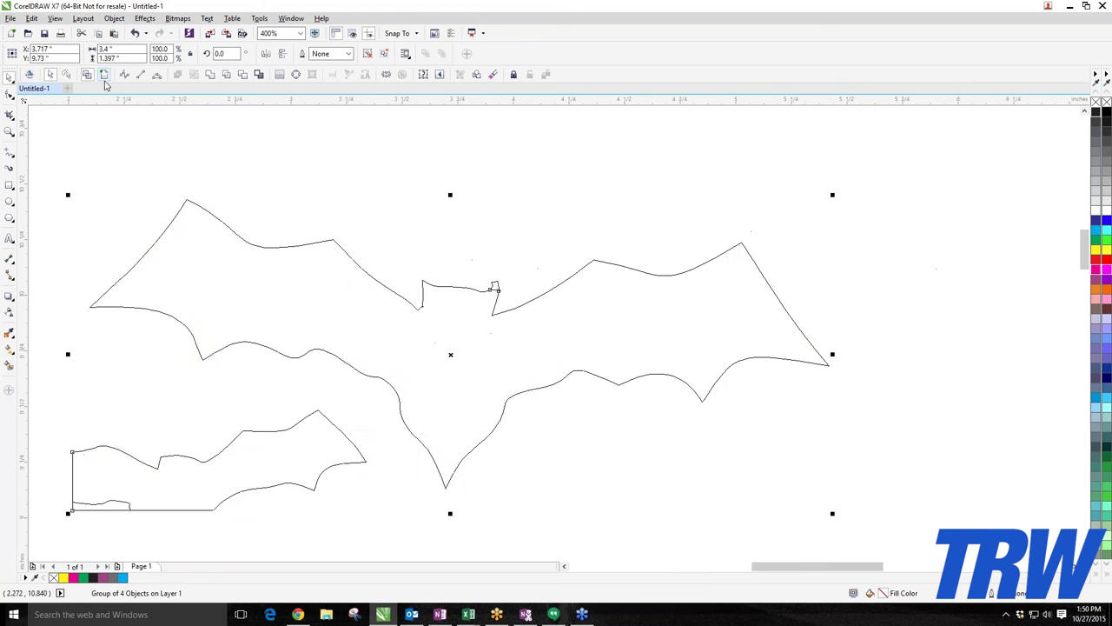
left_click_drag(208, 266, 270, 229)
left_click_drag(556, 243, 691, 257)
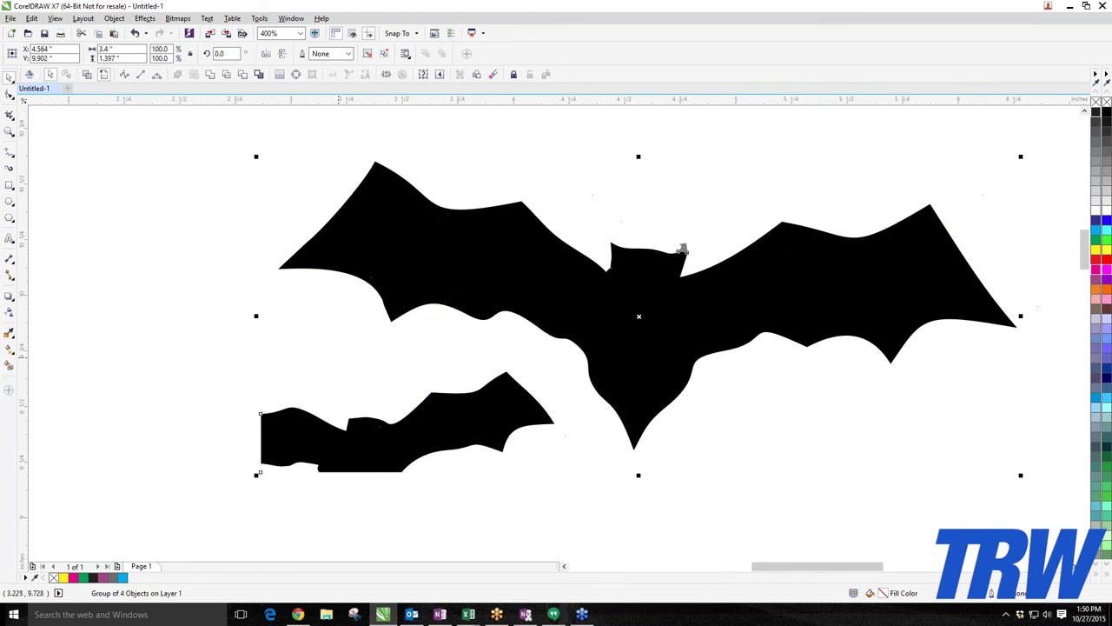
Select the traced bats group and ungroup it into separate objects, leaving nothing selected.
scroll(344, 365, "down", 2)
key("Escape")
scroll(523, 318, "up", 2)
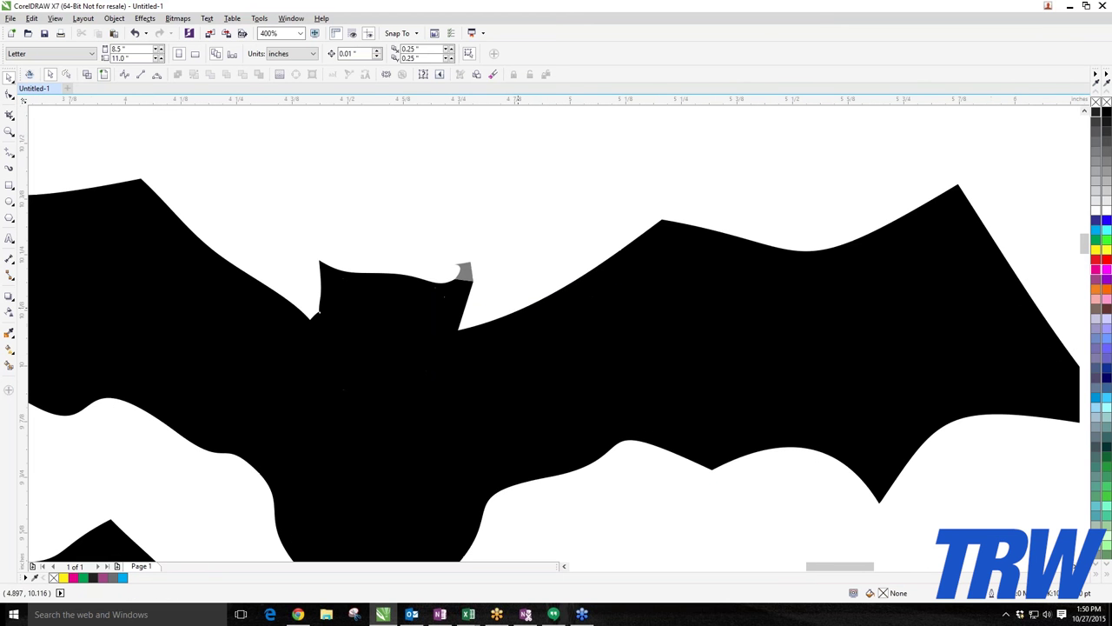
left_click(465, 272)
left_click(465, 272)
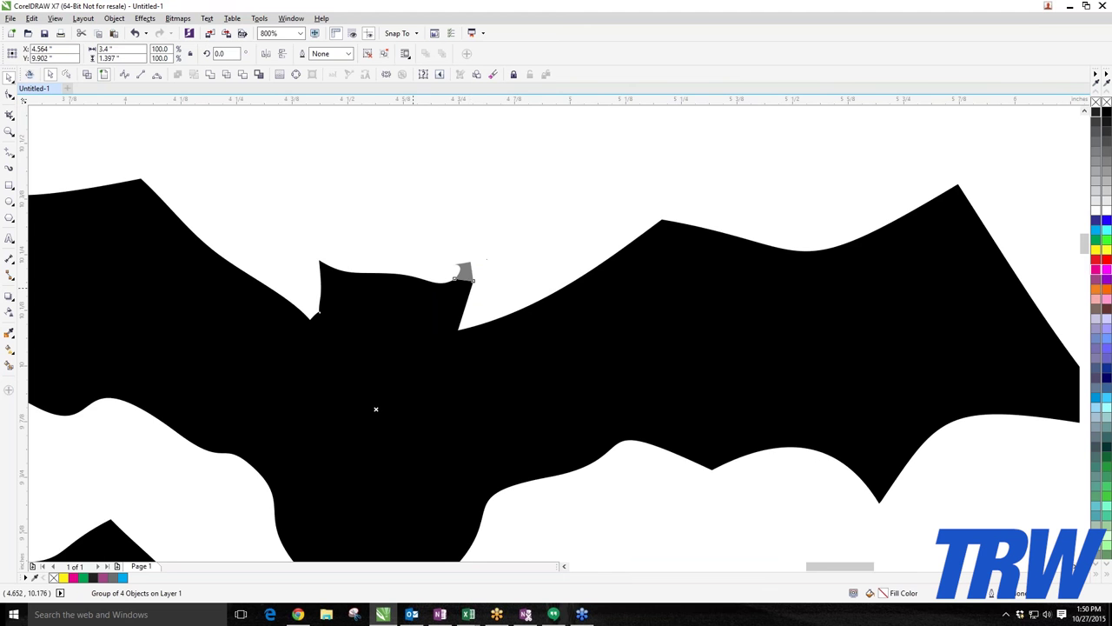
scroll(391, 291, "down", 2)
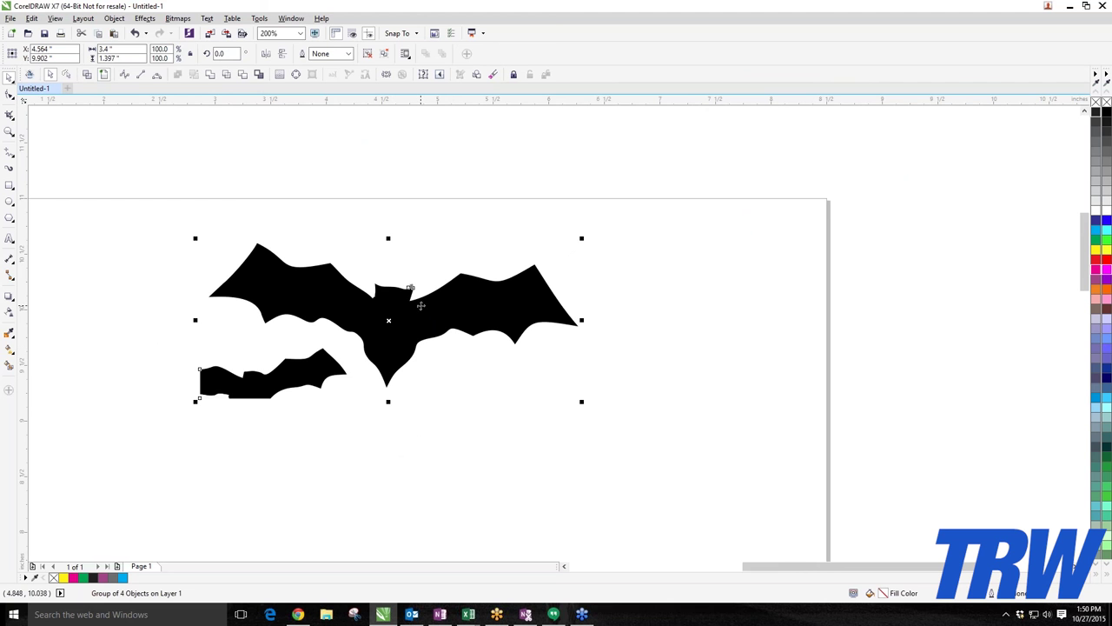
left_click(114, 18)
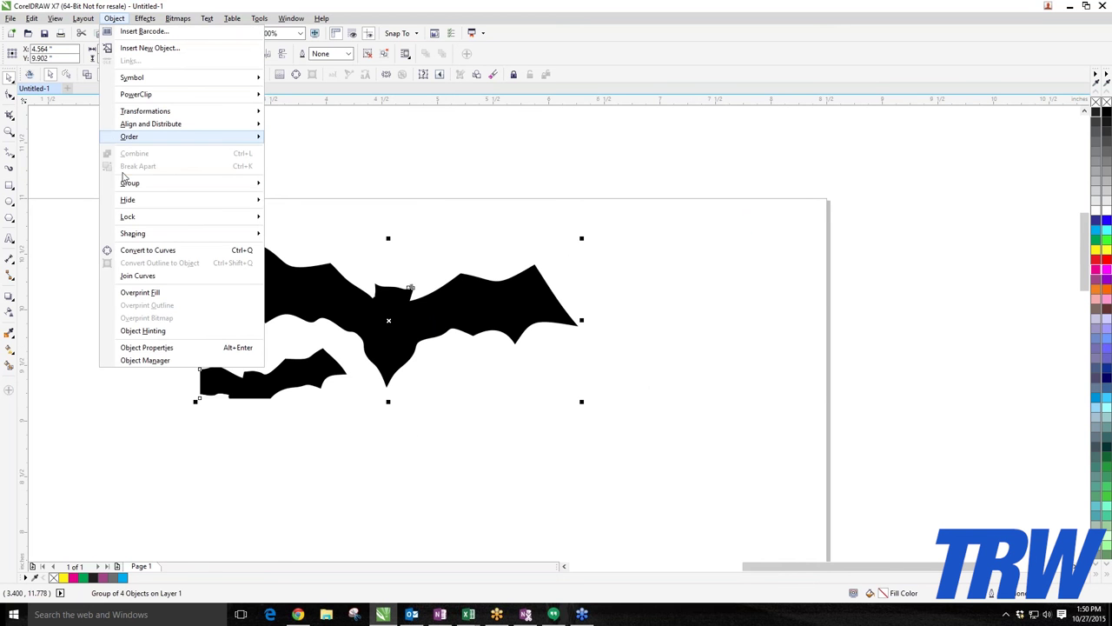
mouse_move(128, 188)
left_click(311, 198)
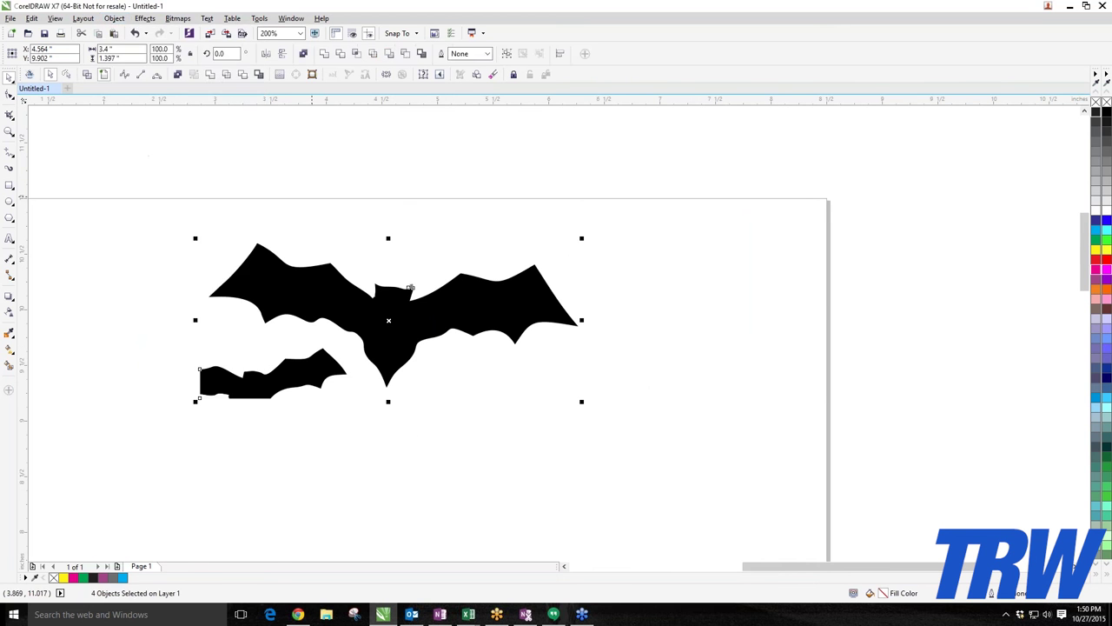
left_click(312, 197)
Delete the small cut-off bat below the large bat's left wing.
left_click_drag(142, 304, 343, 437)
left_click_drag(132, 335, 372, 420)
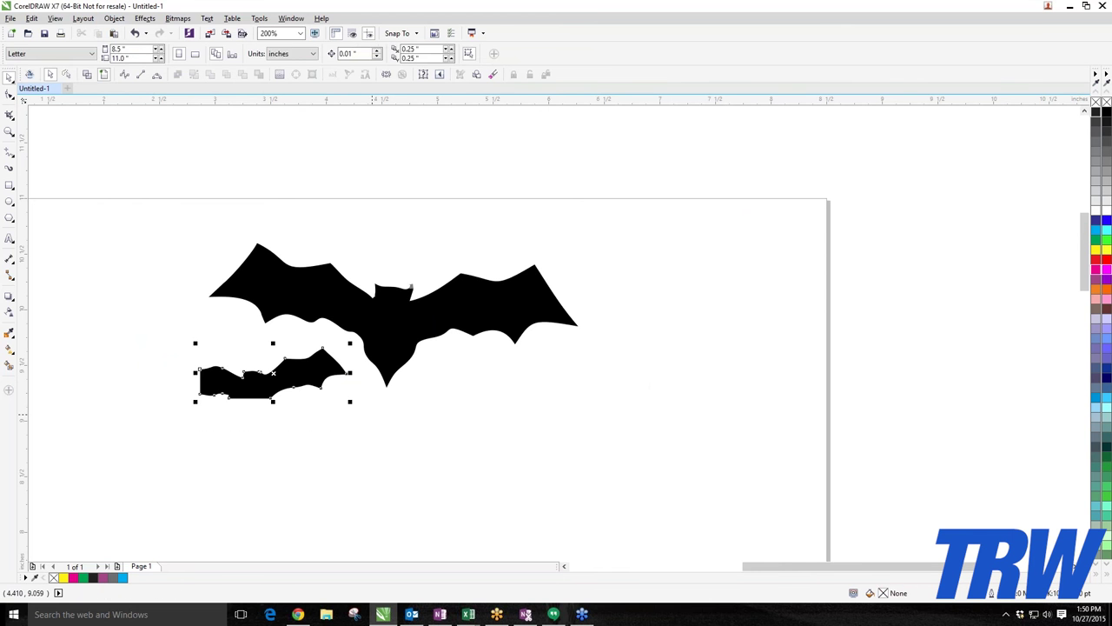
key("Delete")
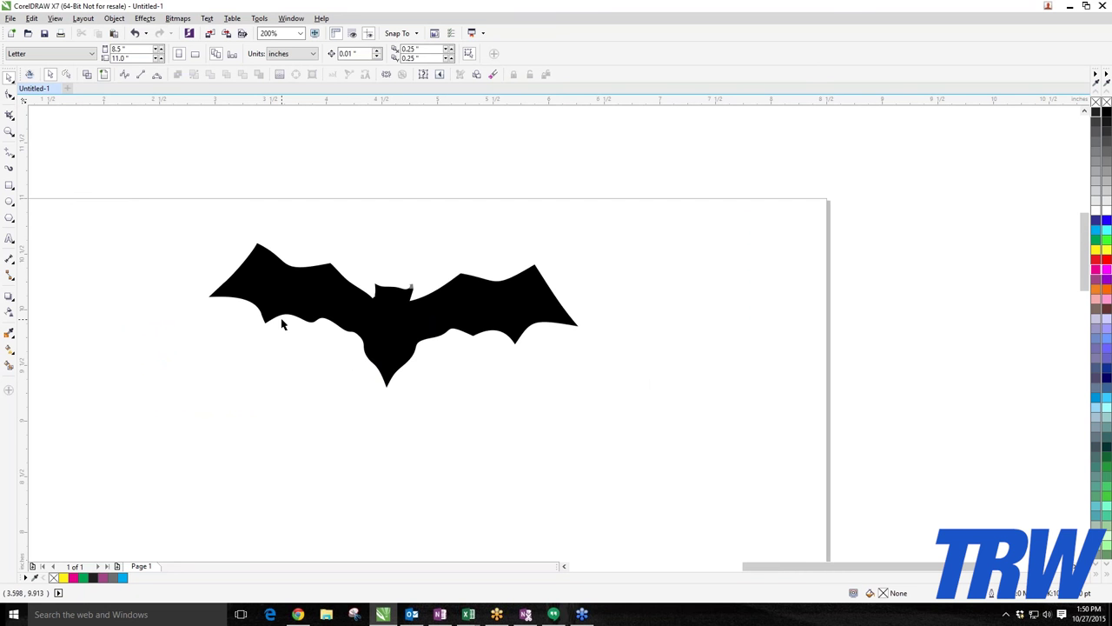
Move the grey fragment off the large bat's right ear, and undo the move.
scroll(431, 287, "up", 2)
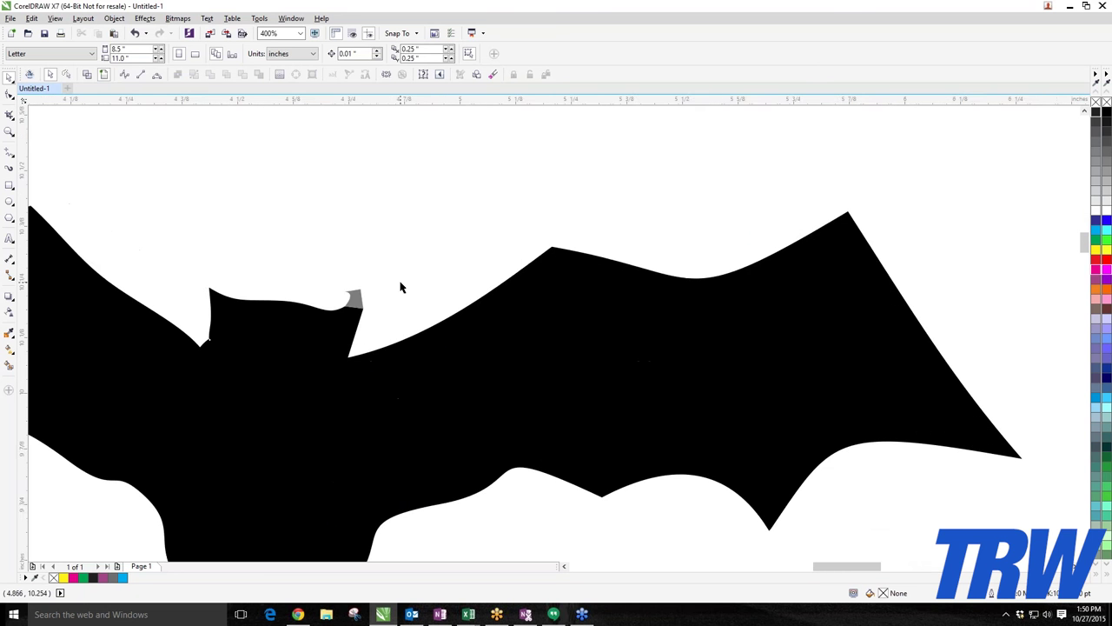
scroll(329, 306, "up", 1)
left_click_drag(417, 297, 451, 235)
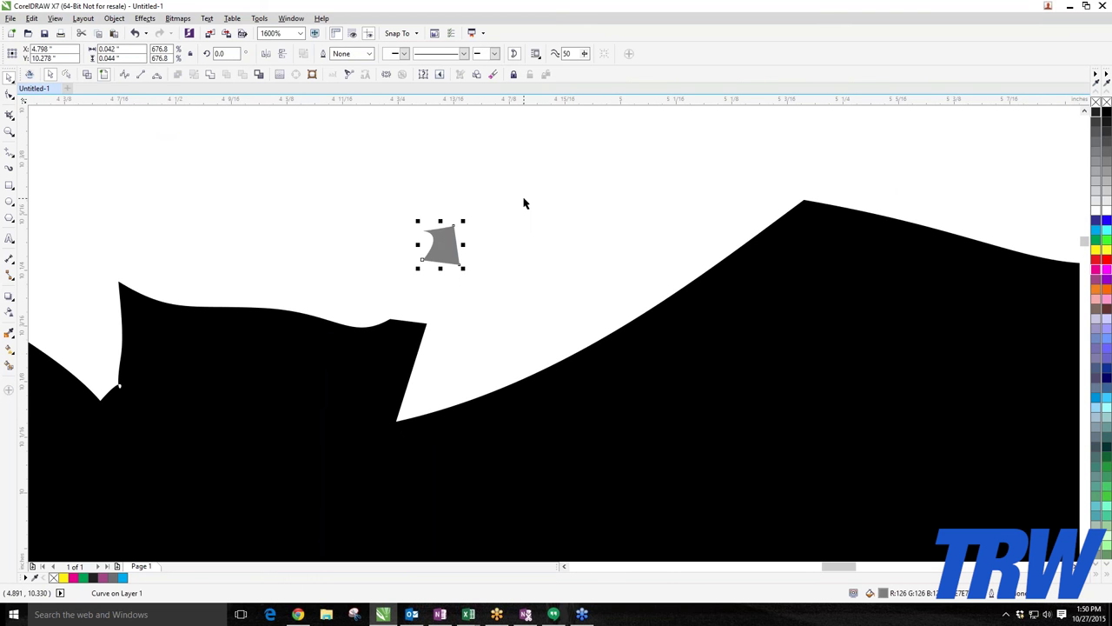
key("ctrl+z")
Weld the grey ear fragment and the large bat into a single black shape and deselect it.
left_click(392, 375, "shift")
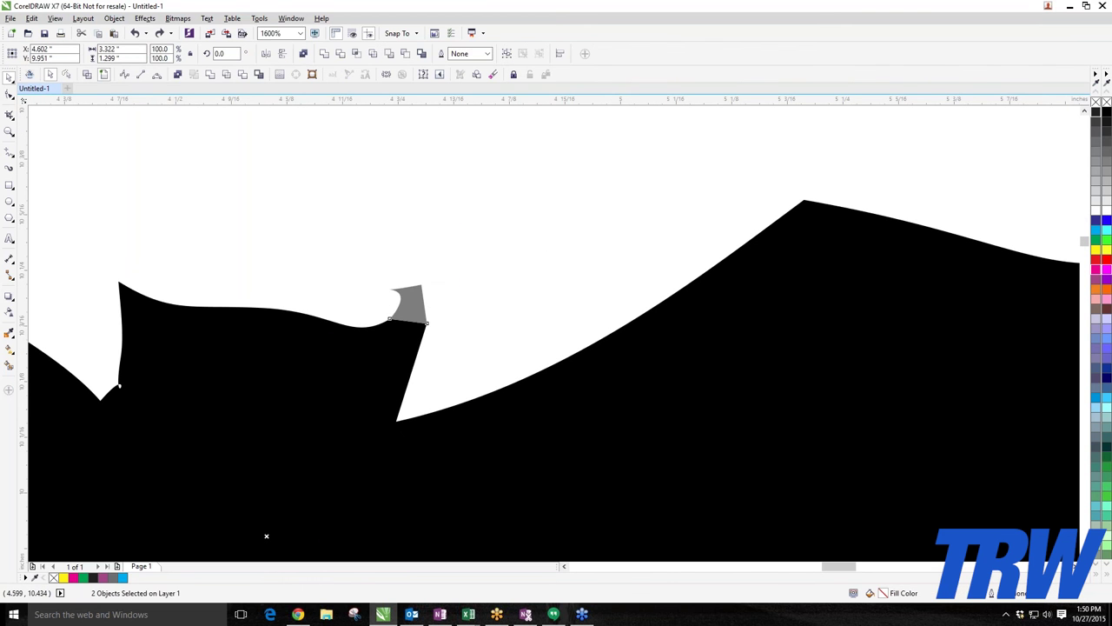
scroll(445, 333, "down", 3)
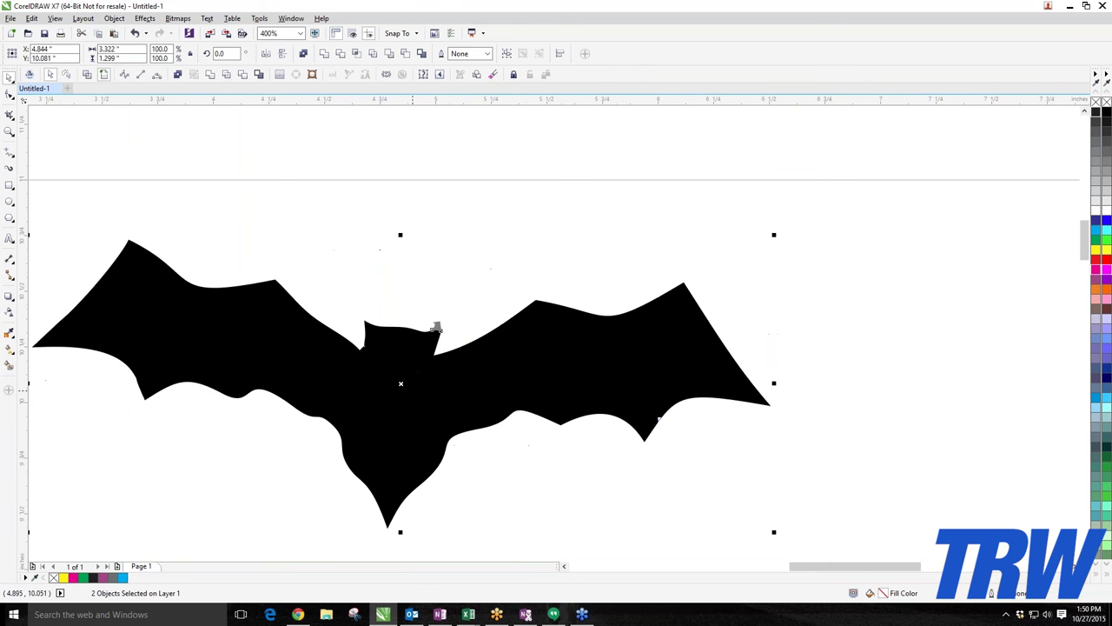
left_click(212, 76)
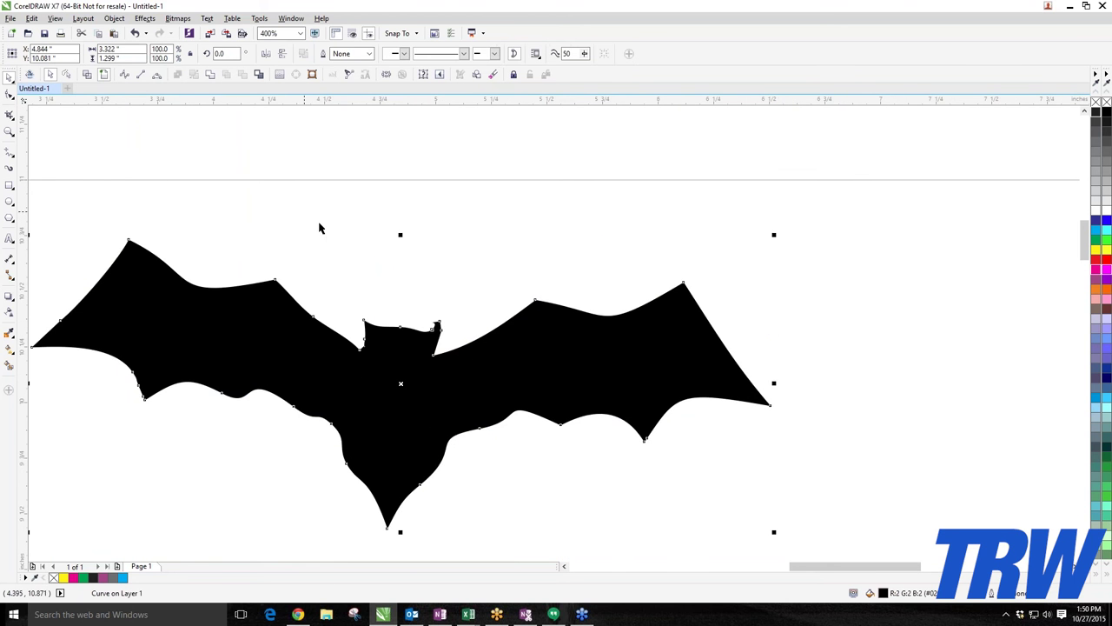
scroll(437, 341, "up", 5)
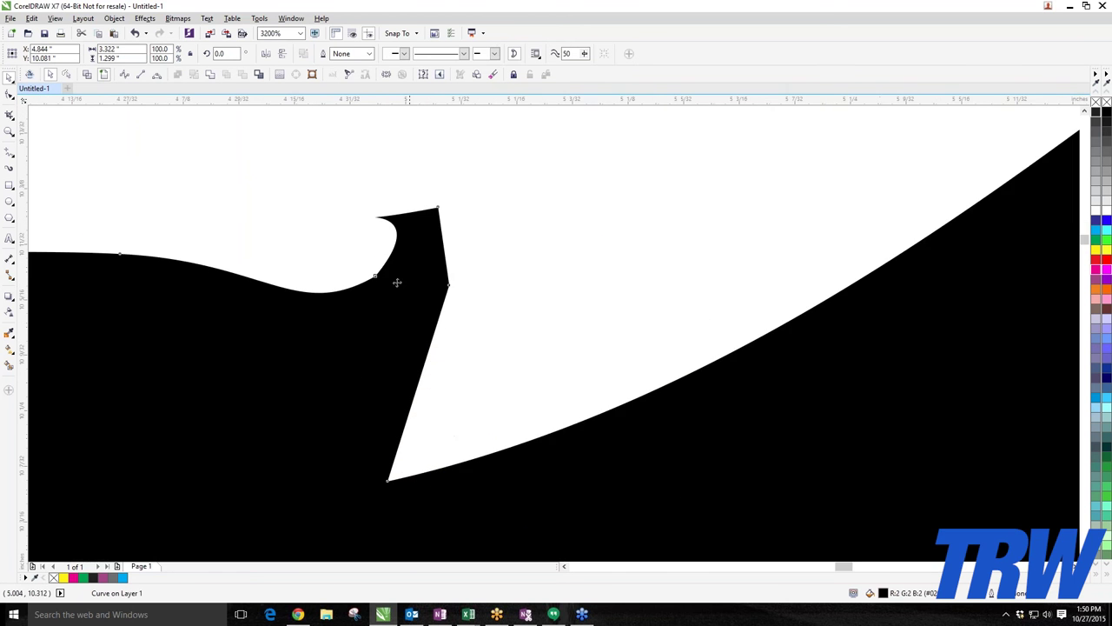
left_click(593, 276)
scroll(405, 281, "down", 2)
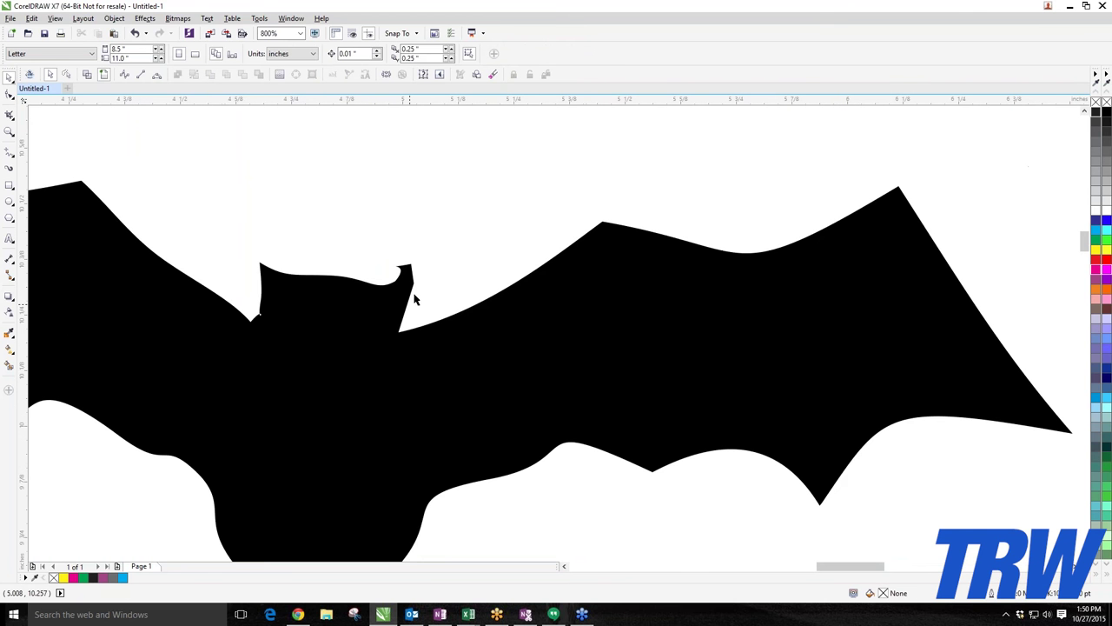
scroll(521, 319, "down", 1)
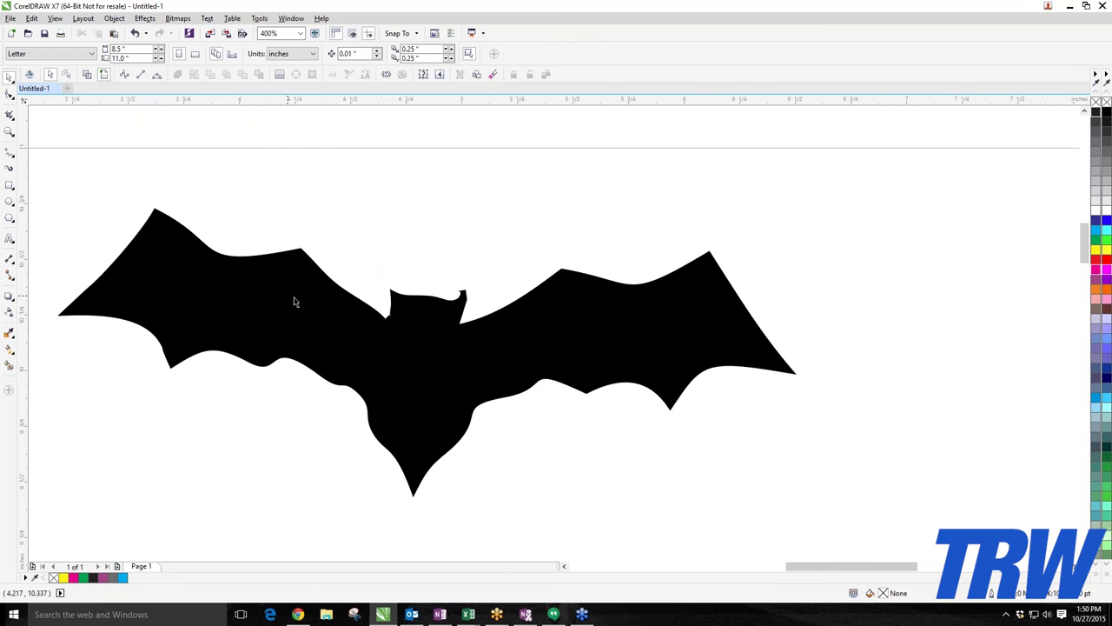
Show the welded bat's nodes with the Shape tool and examine the stray loop at the base of the left ear.
left_click(9, 92)
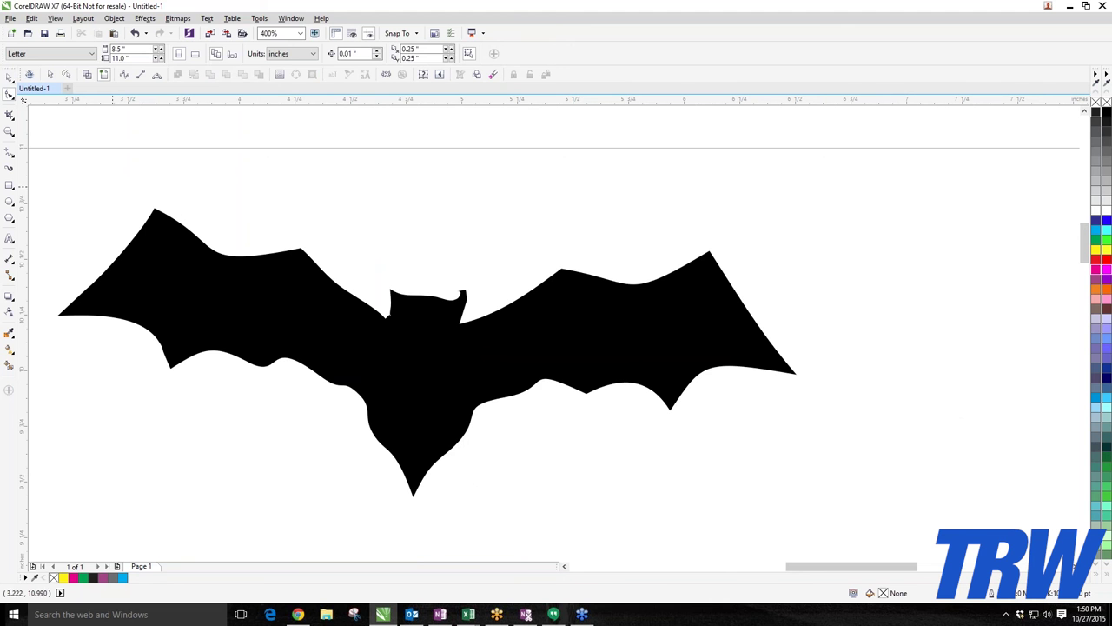
left_click(412, 327)
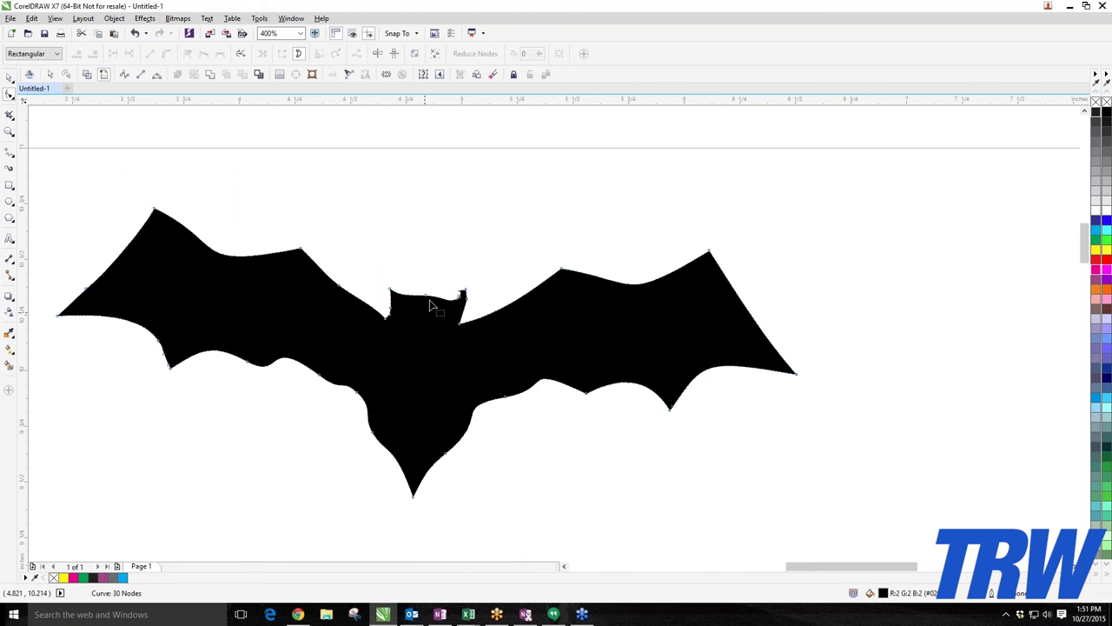
scroll(401, 295, "up", 3)
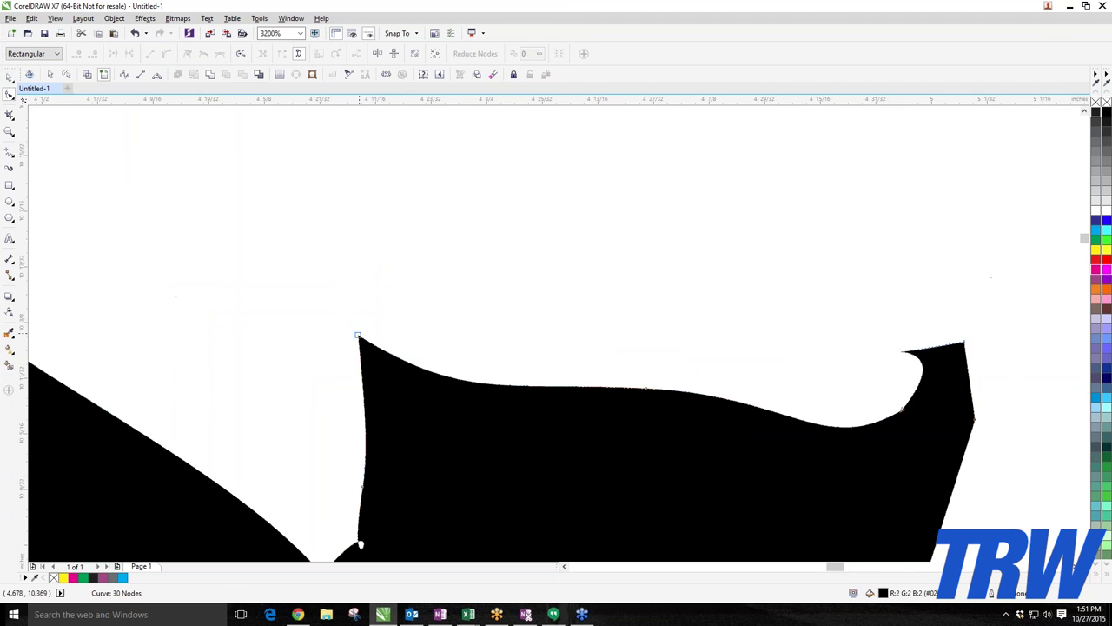
scroll(835, 325, "down", 1)
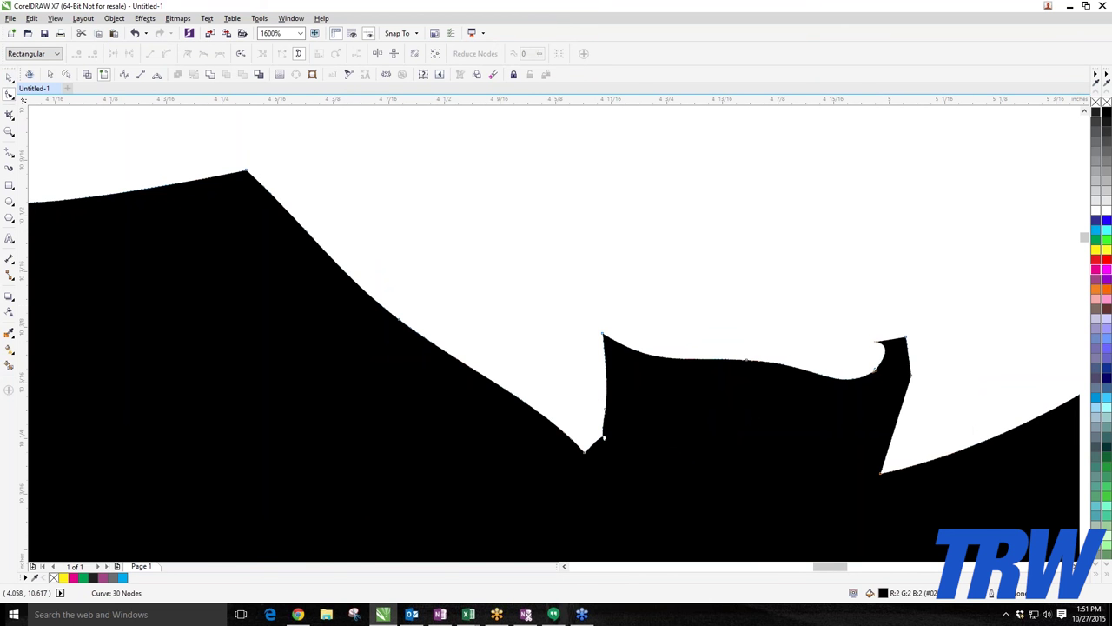
scroll(521, 322, "down", 1)
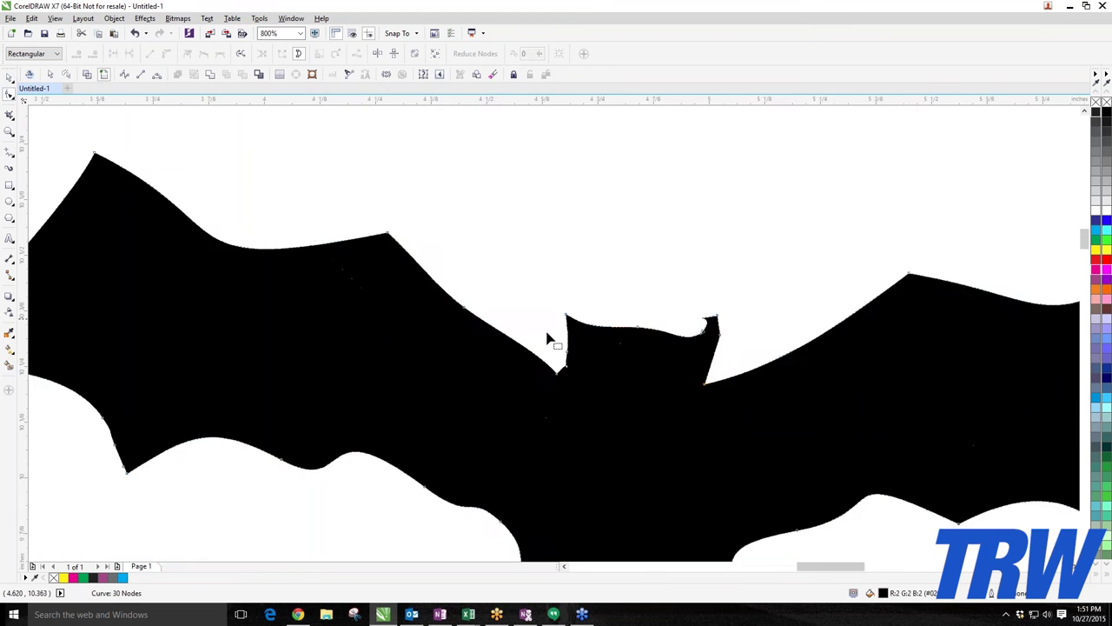
scroll(548, 335, "up", 4)
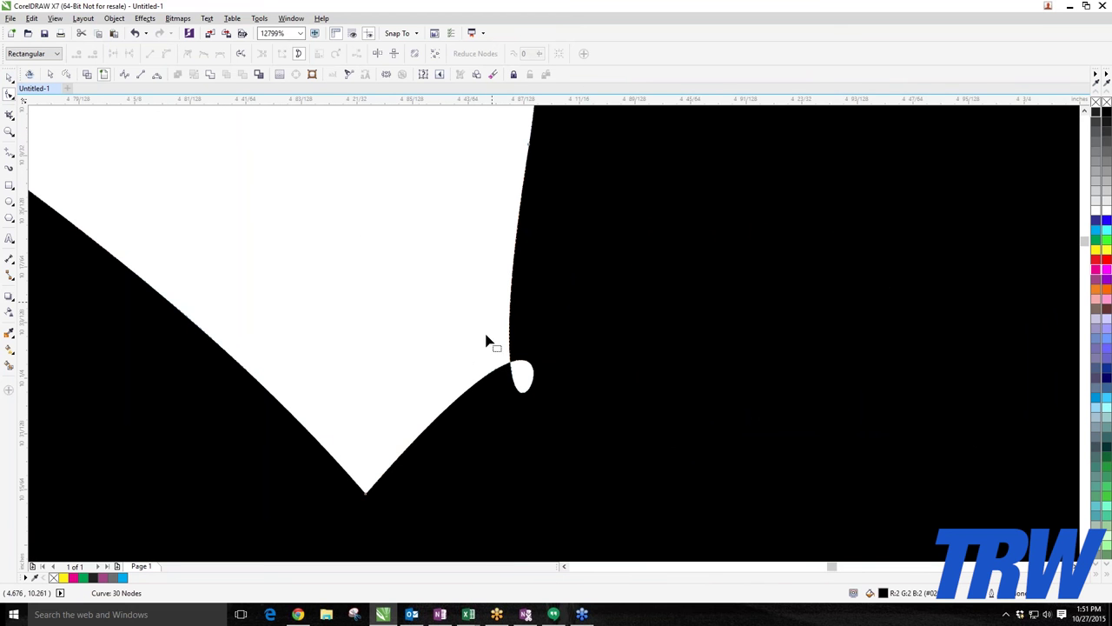
Try reshaping the looped curve segment at the base of the left ear, and undo the change.
left_click_drag(482, 328, 560, 406)
left_click_drag(522, 373, 438, 298)
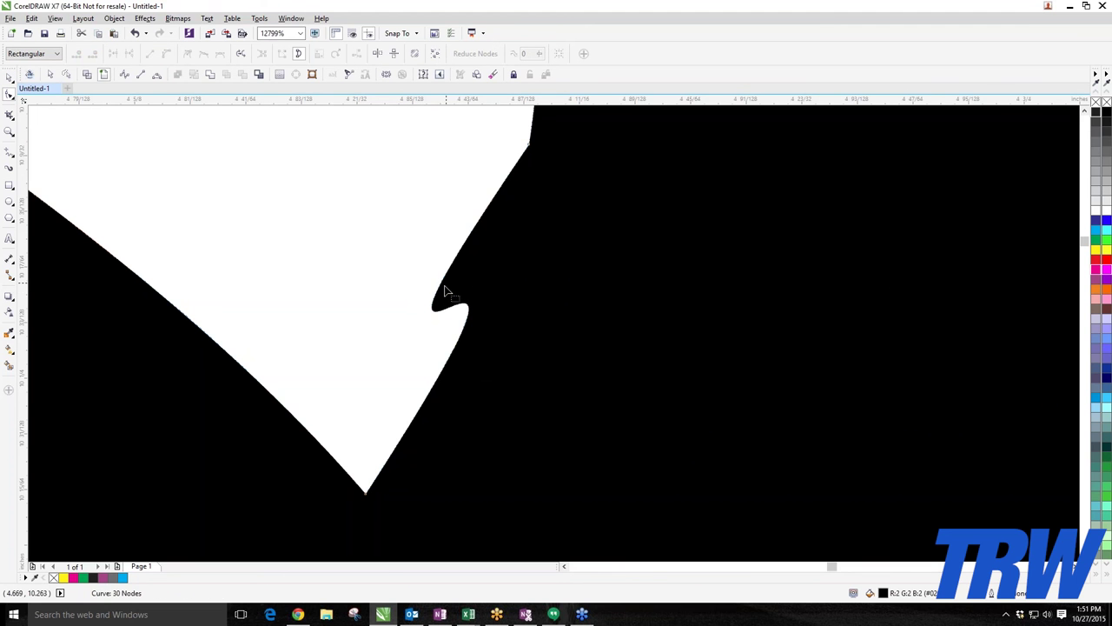
key("ctrl+z")
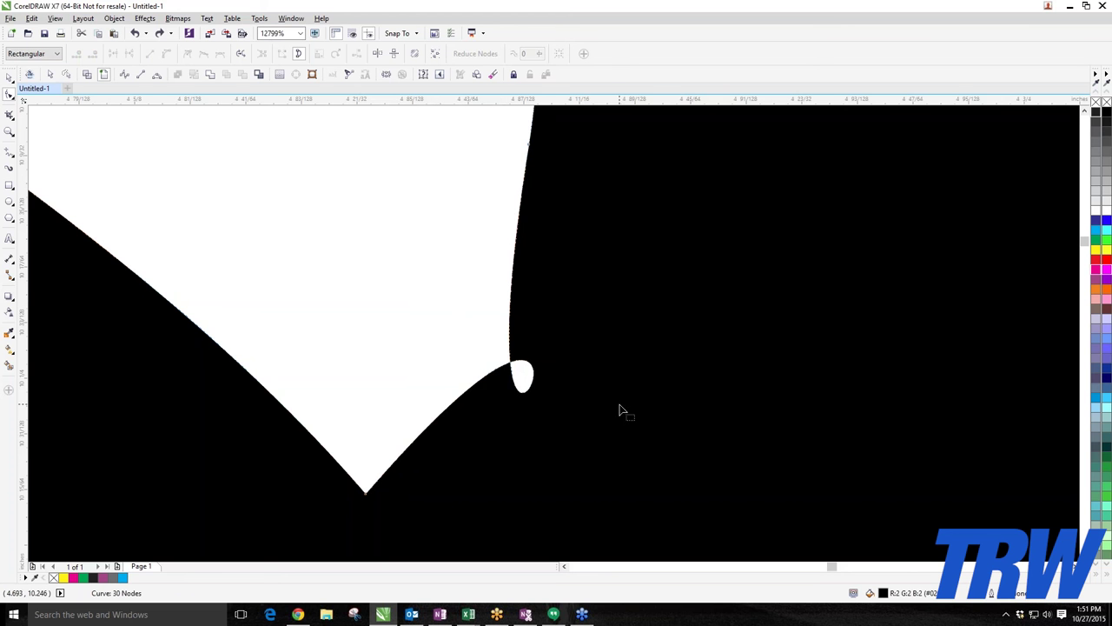
Pull the looped curve segment at the base of the left ear upward to untangle the outline.
scroll(621, 414, "up", 1)
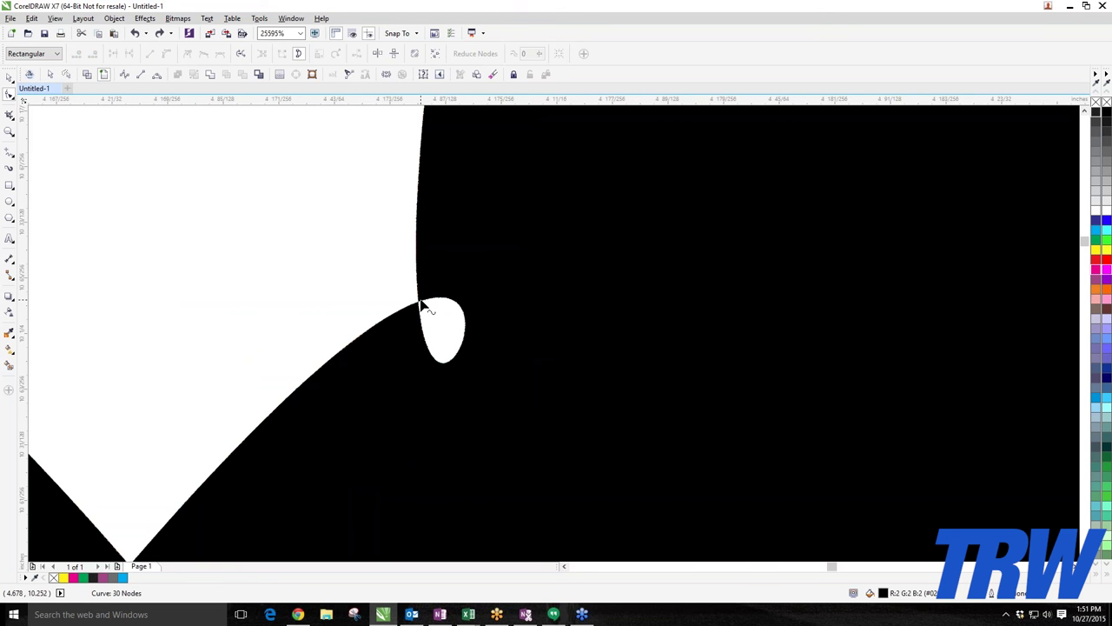
scroll(421, 305, "down", 1)
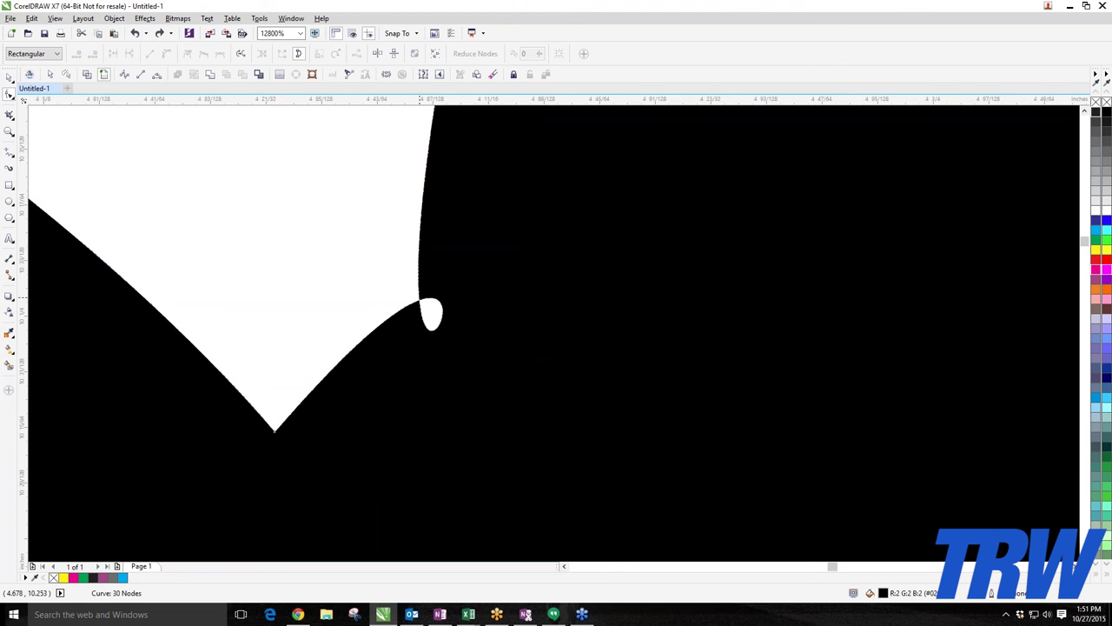
left_click_drag(420, 300, 408, 139)
scroll(368, 240, "down", 4)
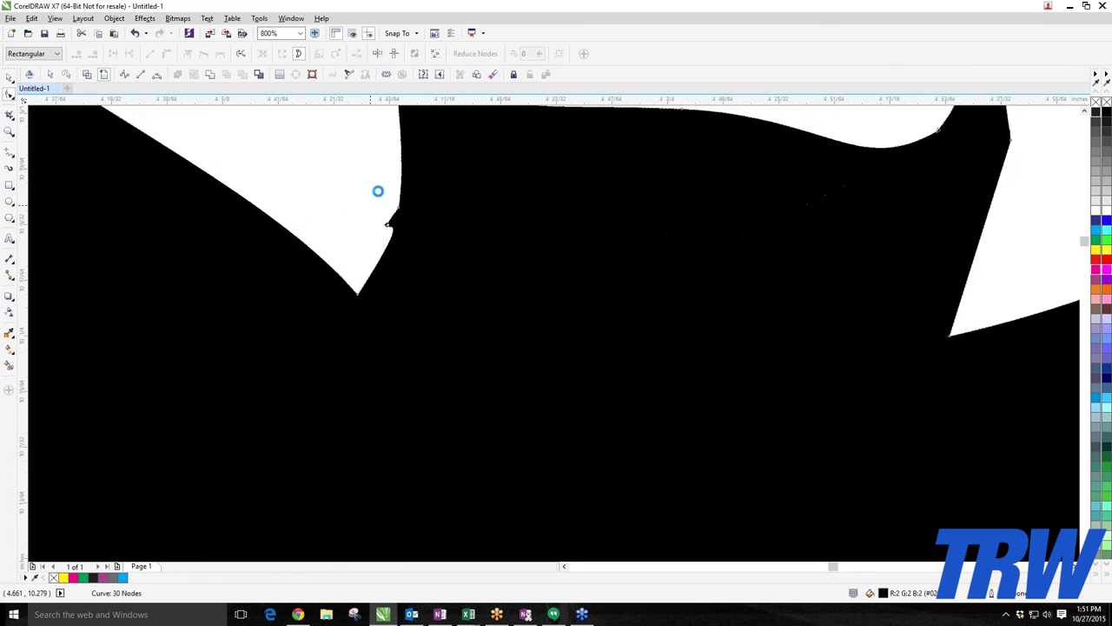
Delete the extra node above the kink at the base of the left ear to smooth its edge.
scroll(378, 191, "up", 3)
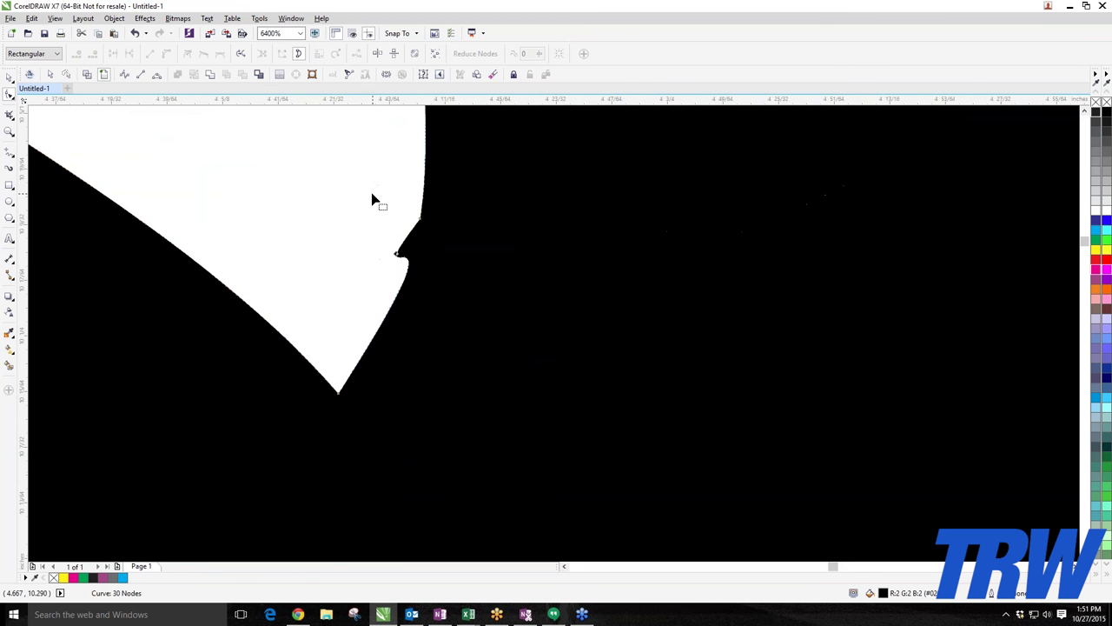
left_click(420, 217)
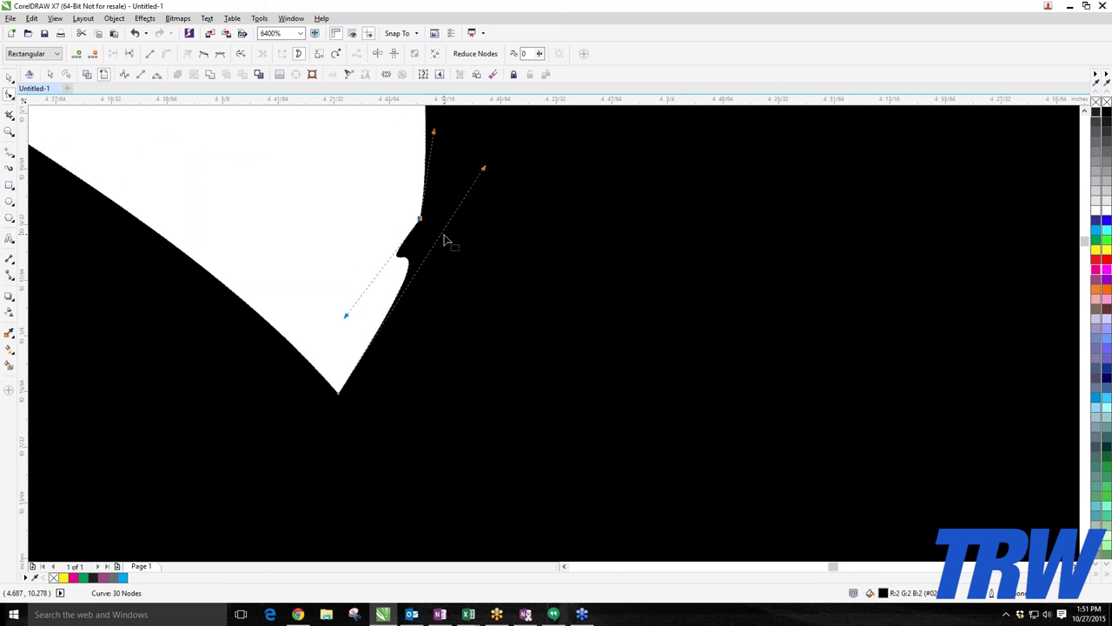
key("Delete")
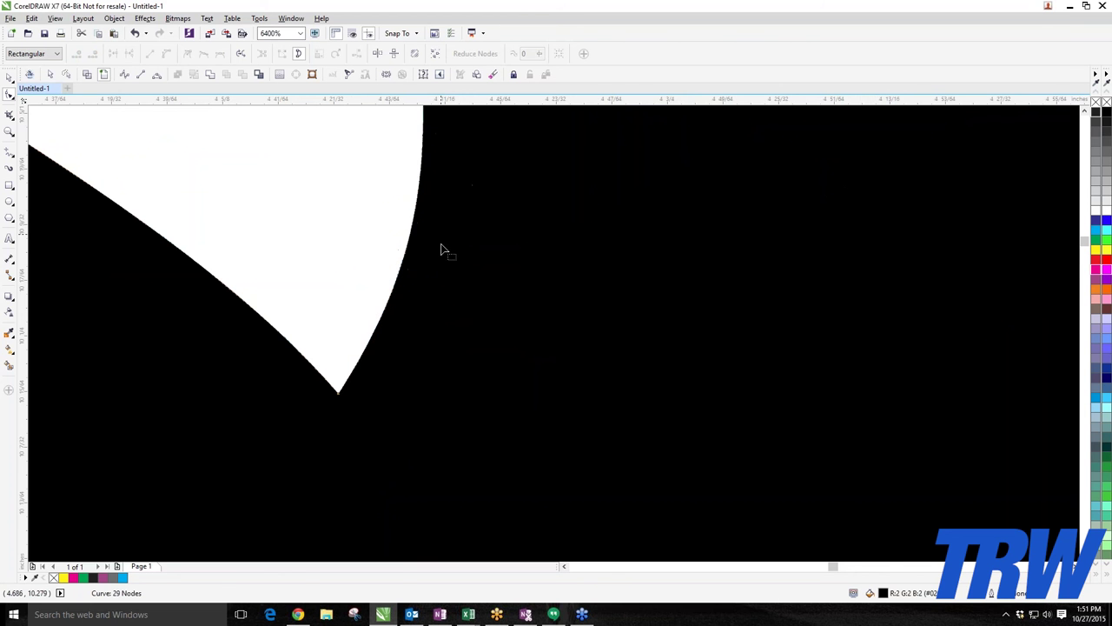
scroll(434, 301, "down", 2)
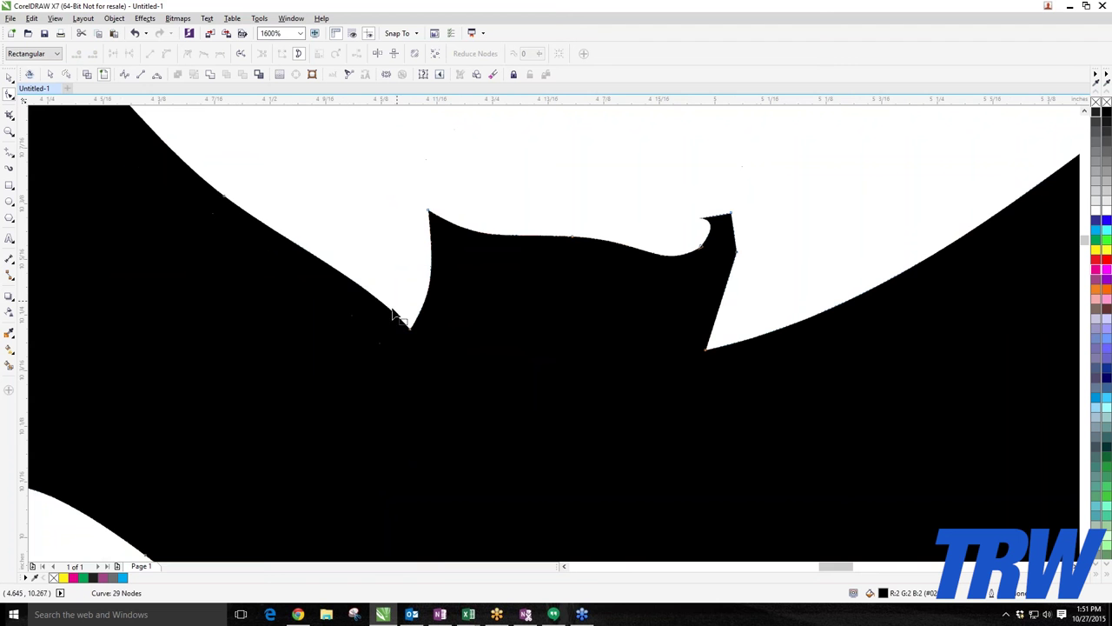
Delete the extra node on the outer edge of the bat's right ear to straighten that edge.
scroll(765, 235, "up", 2)
scroll(769, 239, "up", 1)
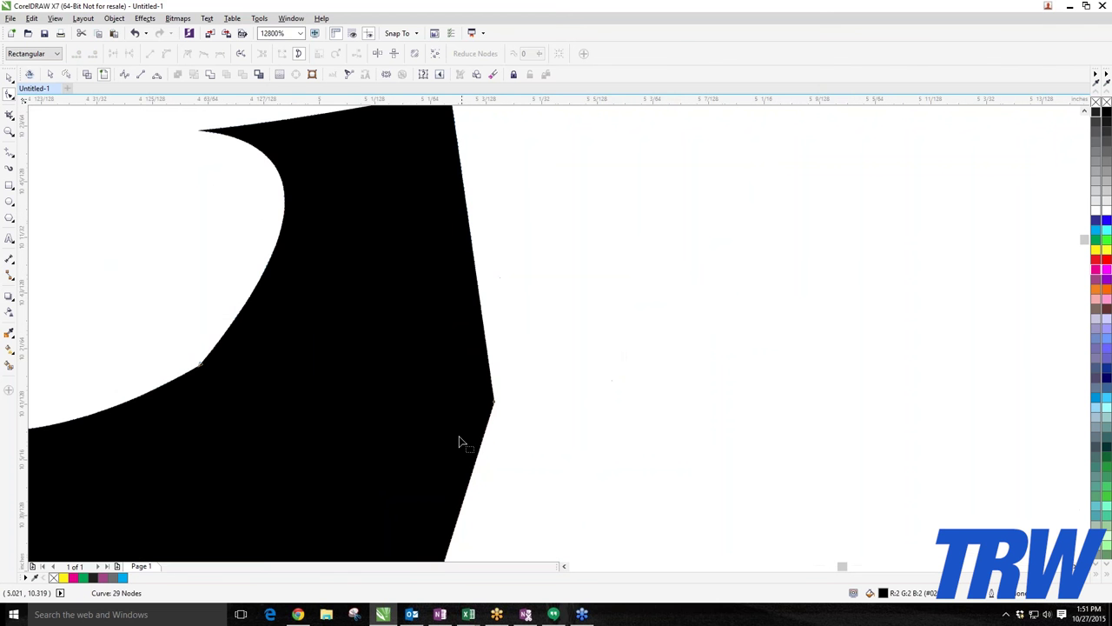
scroll(449, 256, "down", 3)
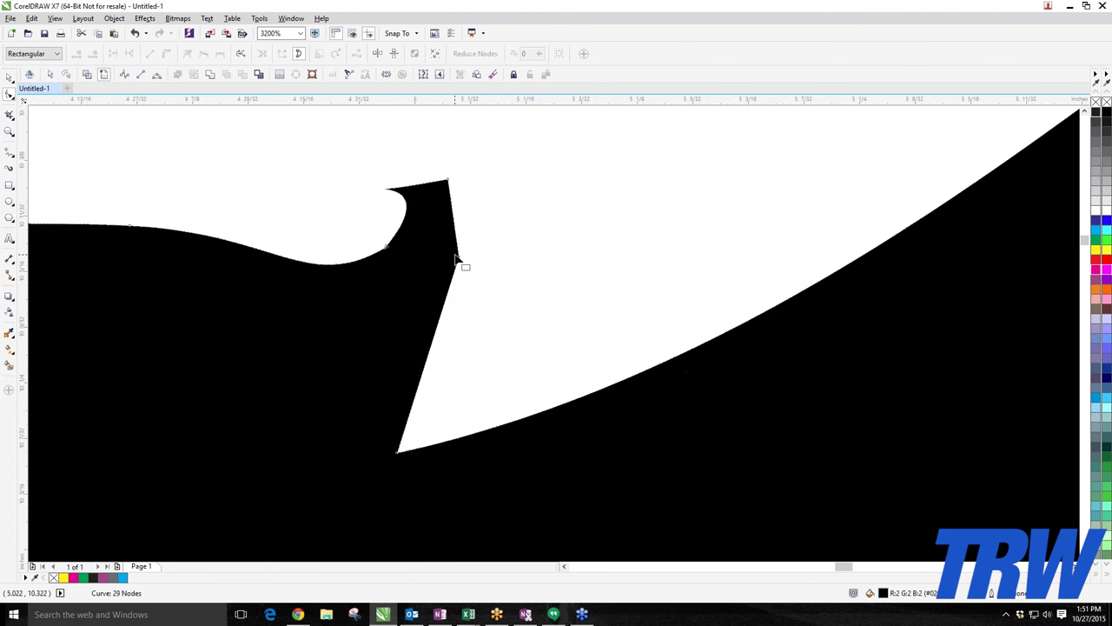
scroll(460, 260, "up", 3)
left_click(470, 268)
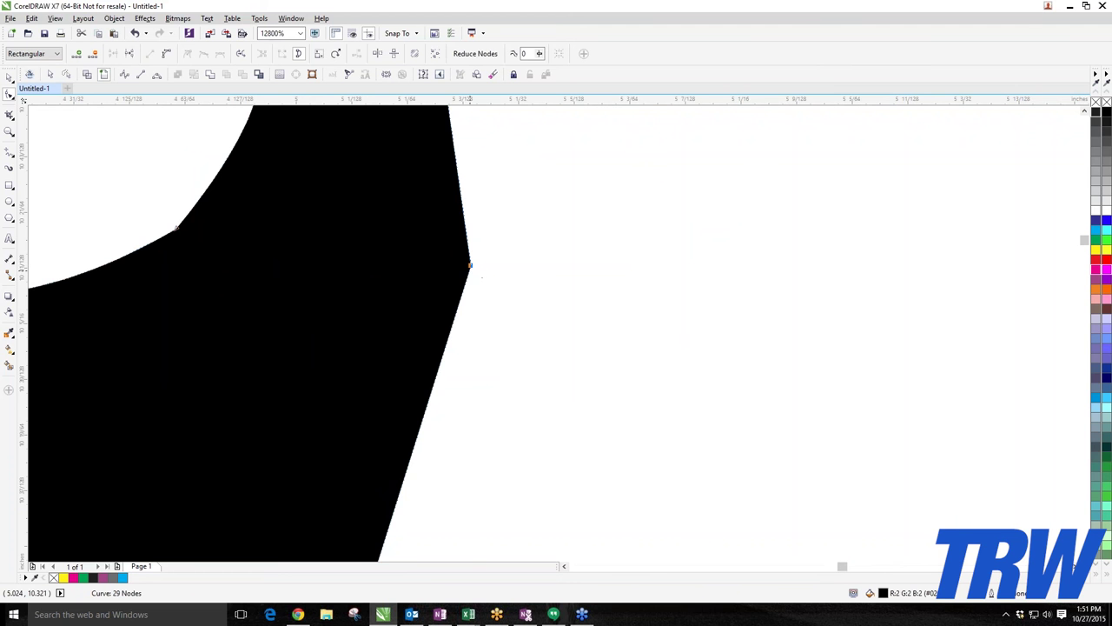
key("Delete")
Add a node on the curved upper edge of the bat's left wing, where the outline dips.
scroll(470, 293, "down", 2)
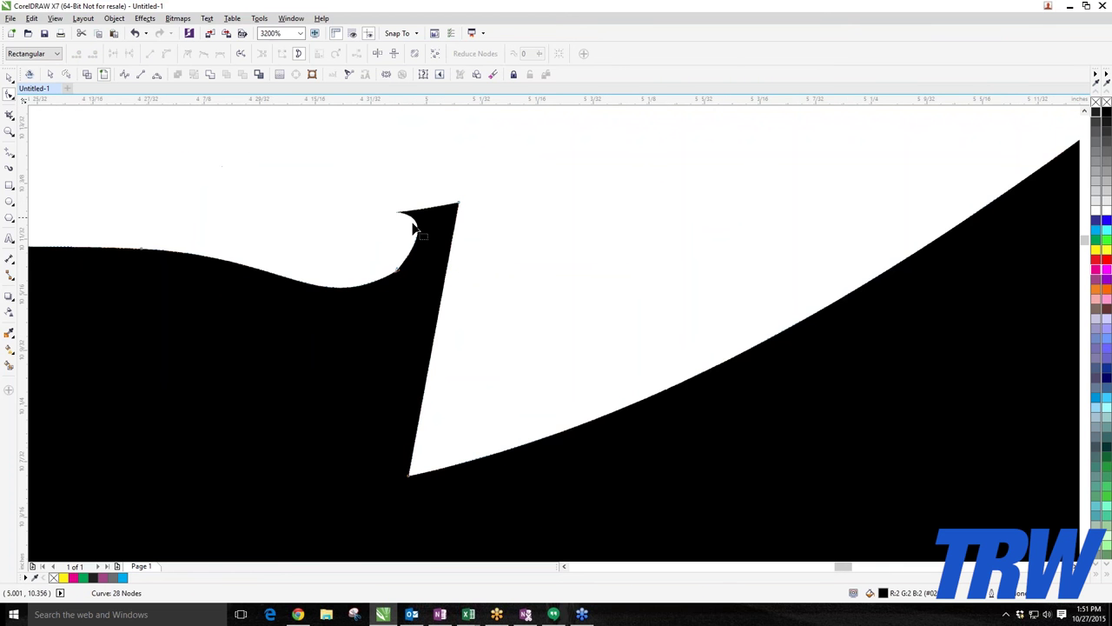
scroll(457, 236, "down", 2)
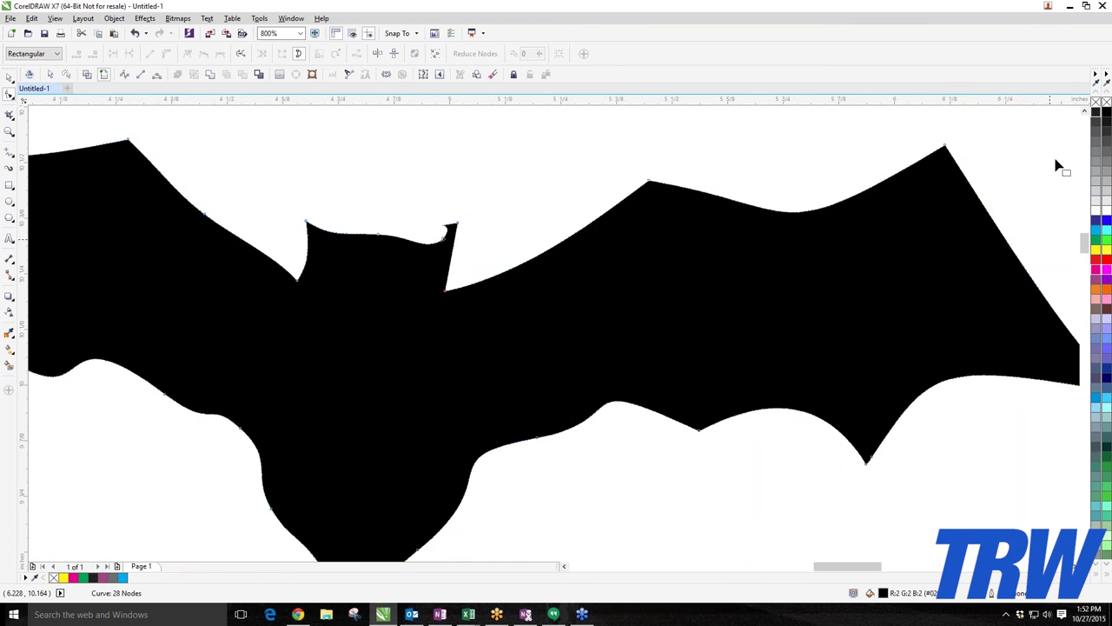
scroll(687, 276, "down", 1)
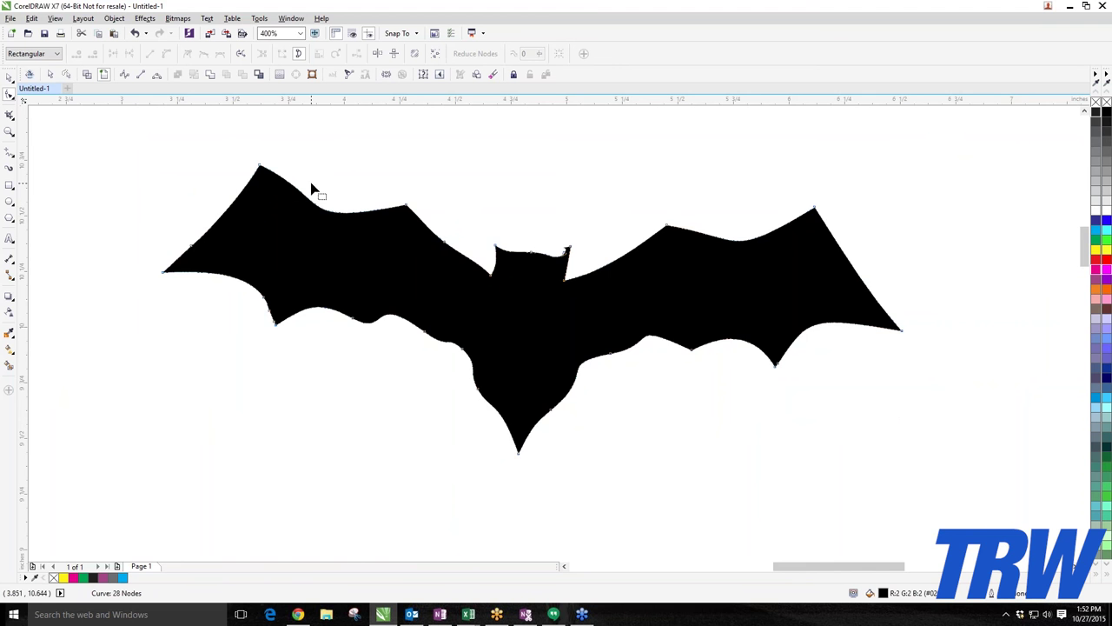
scroll(297, 204, "up", 4)
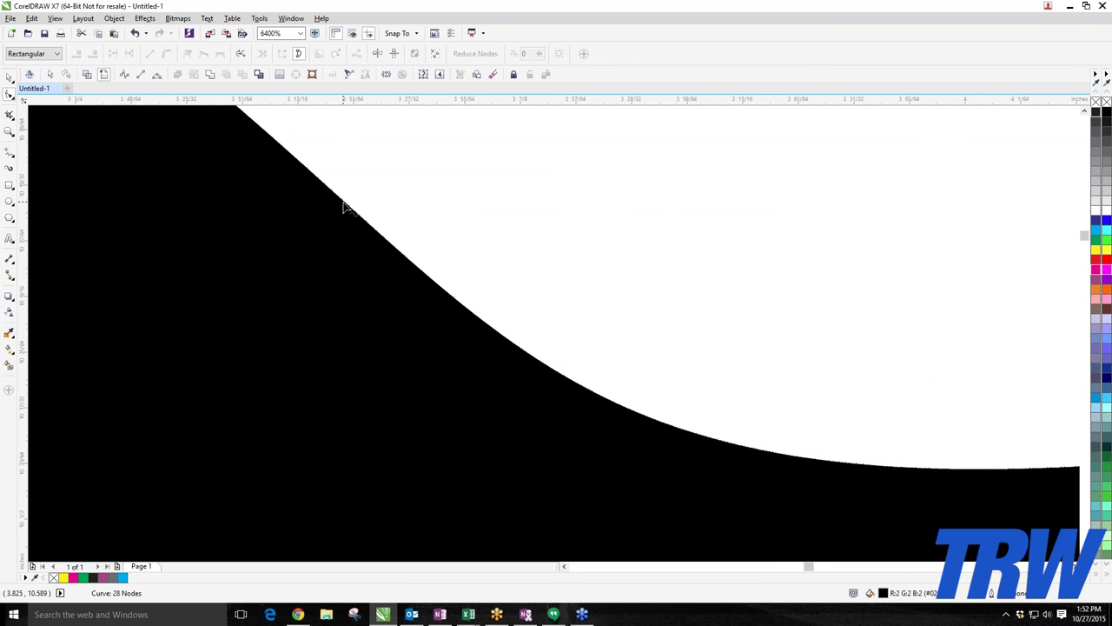
scroll(346, 207, "down", 3)
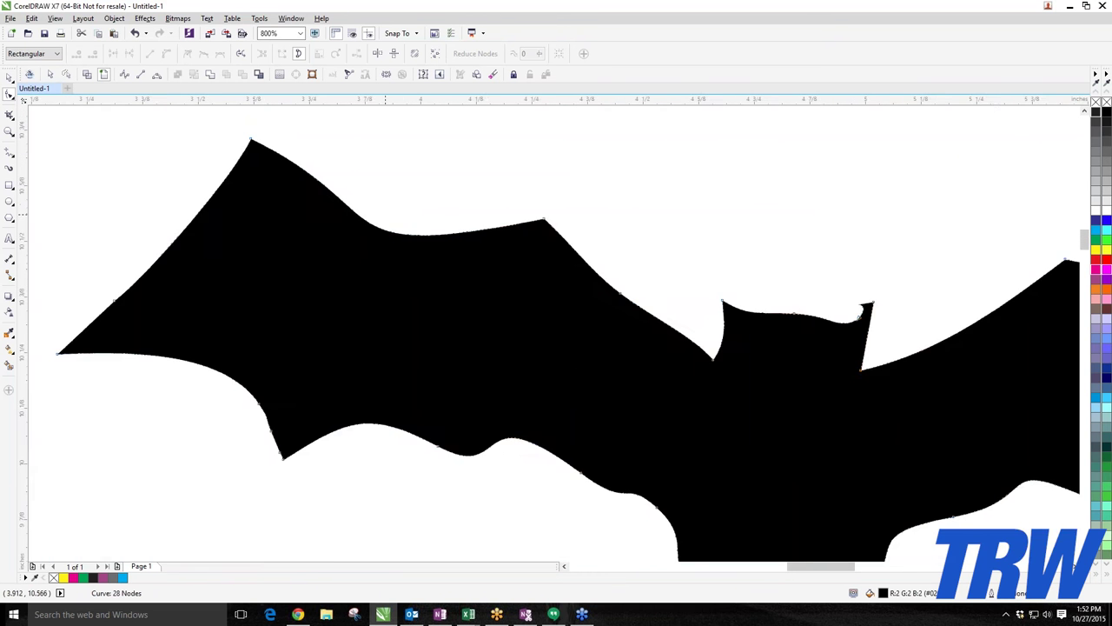
scroll(402, 226, "up", 2)
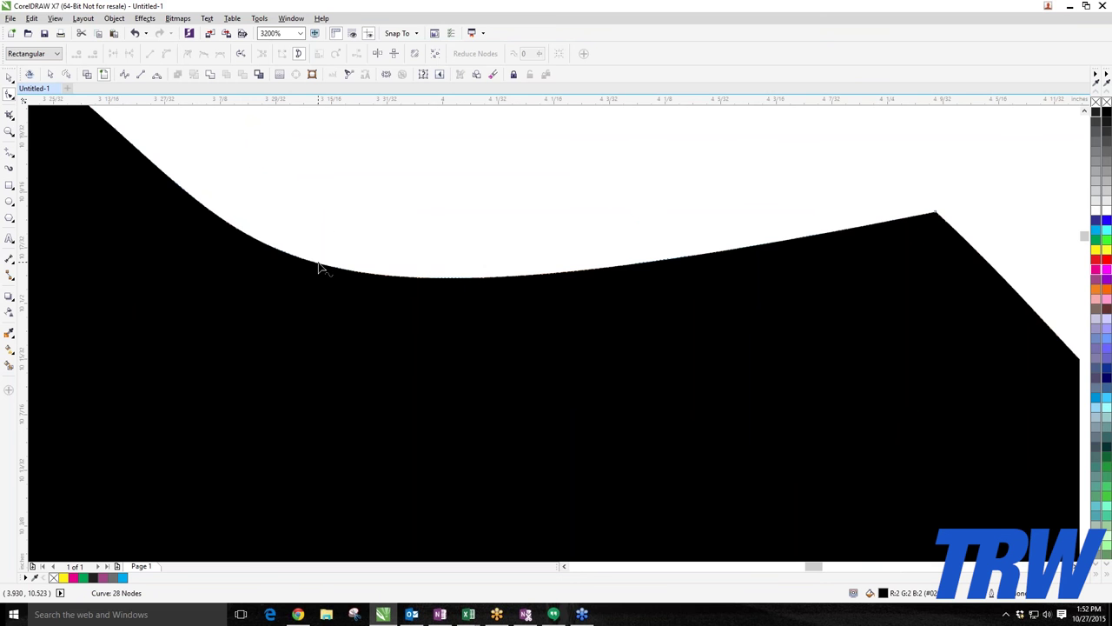
left_click(320, 266)
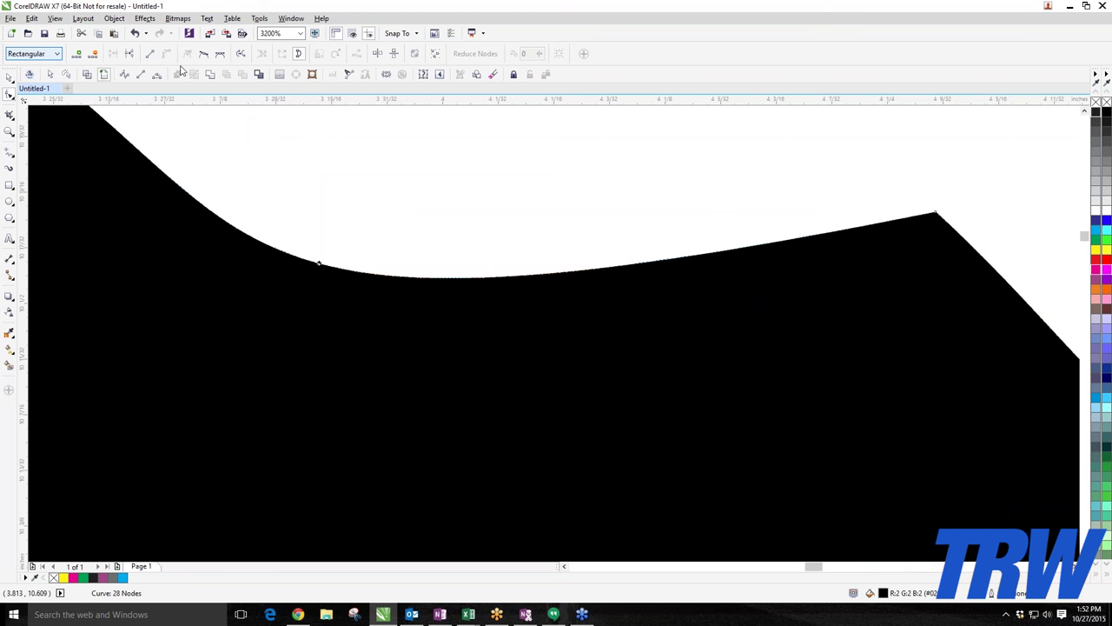
left_click(210, 74)
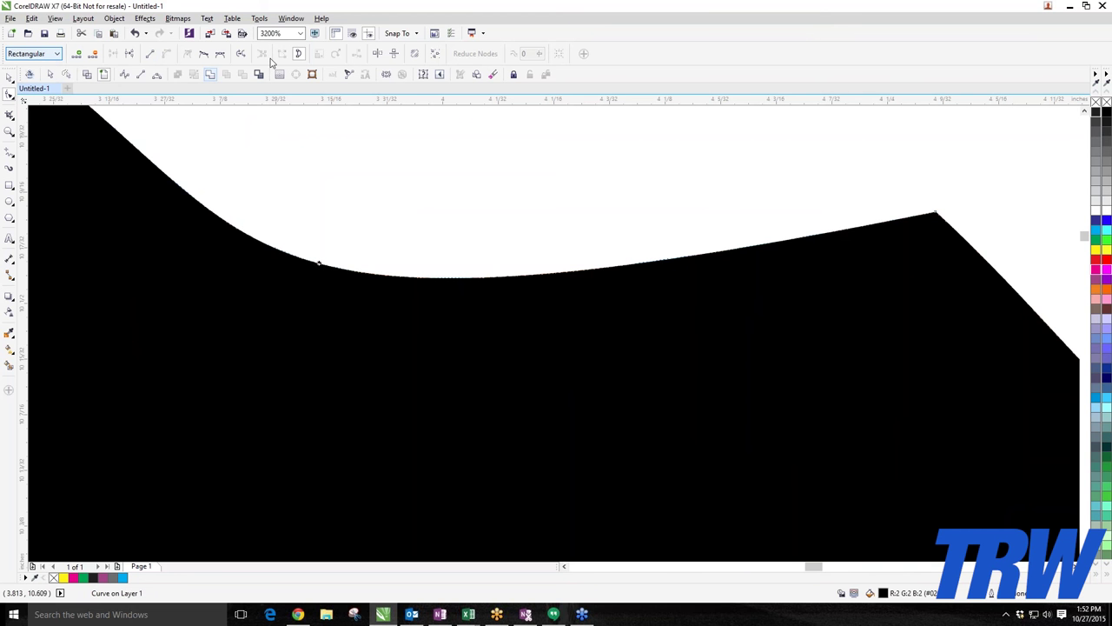
left_click(76, 54)
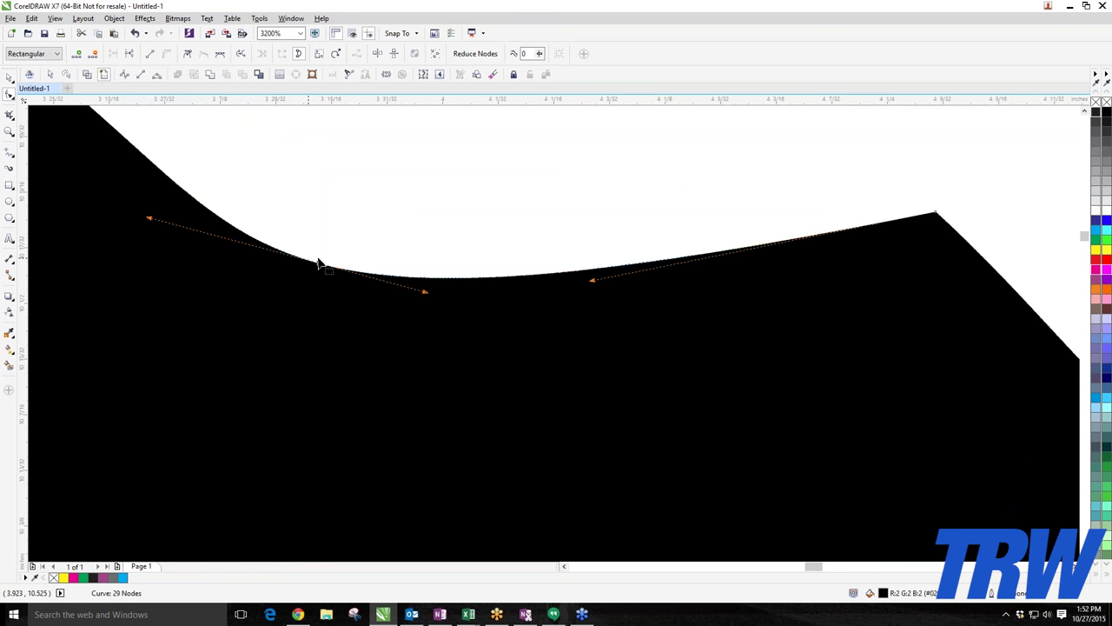
Pull the new node's outer control handle up and inward to reshape the left wing's upper edge into a steep bend.
scroll(122, 376, "down", 3)
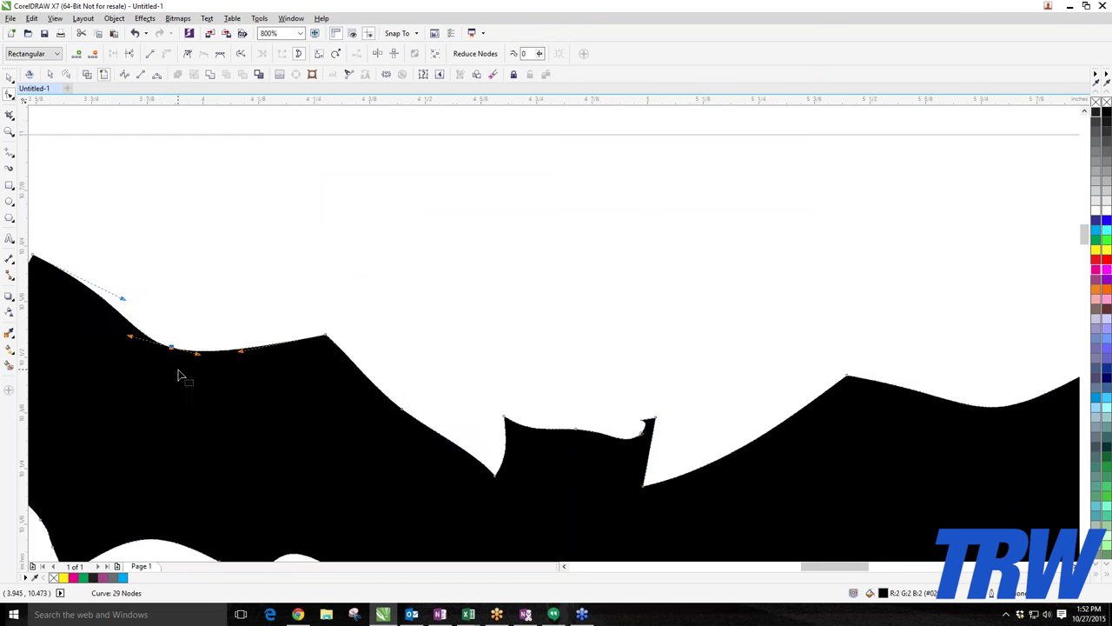
scroll(179, 295, "up", 3)
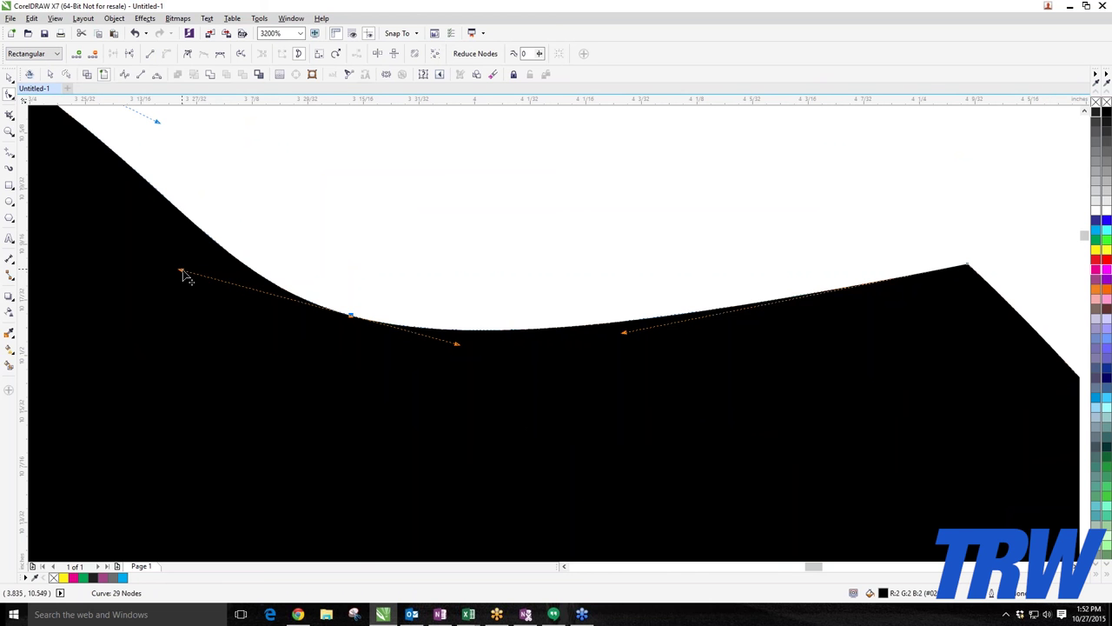
left_click_drag(182, 272, 345, 186)
scroll(344, 186, "down", 3)
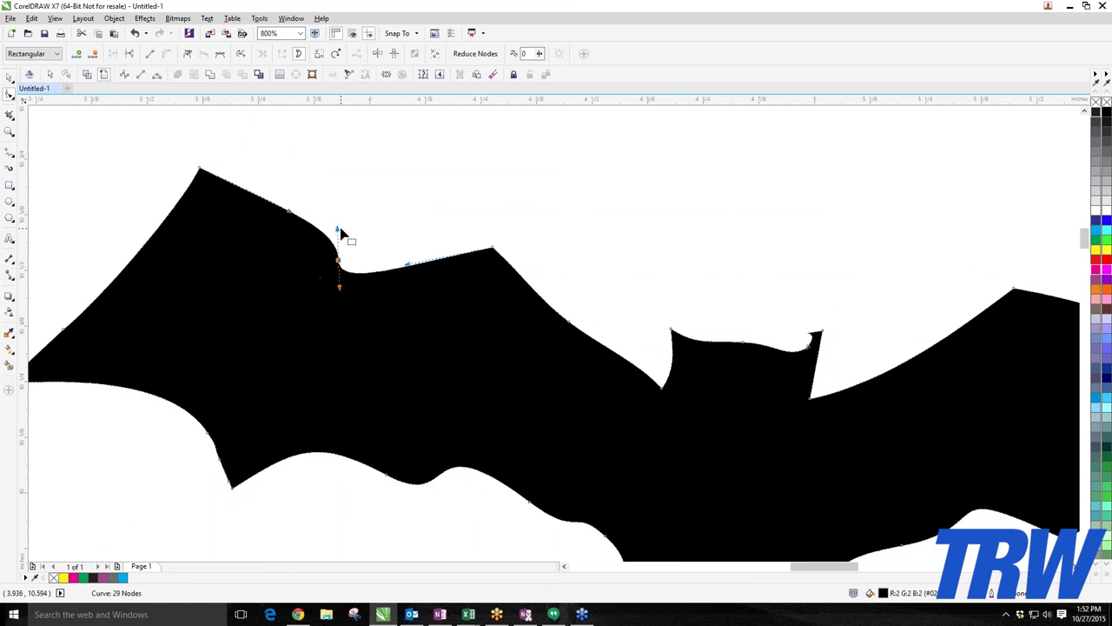
scroll(343, 236, "up", 3)
scroll(112, 182, "down", 2)
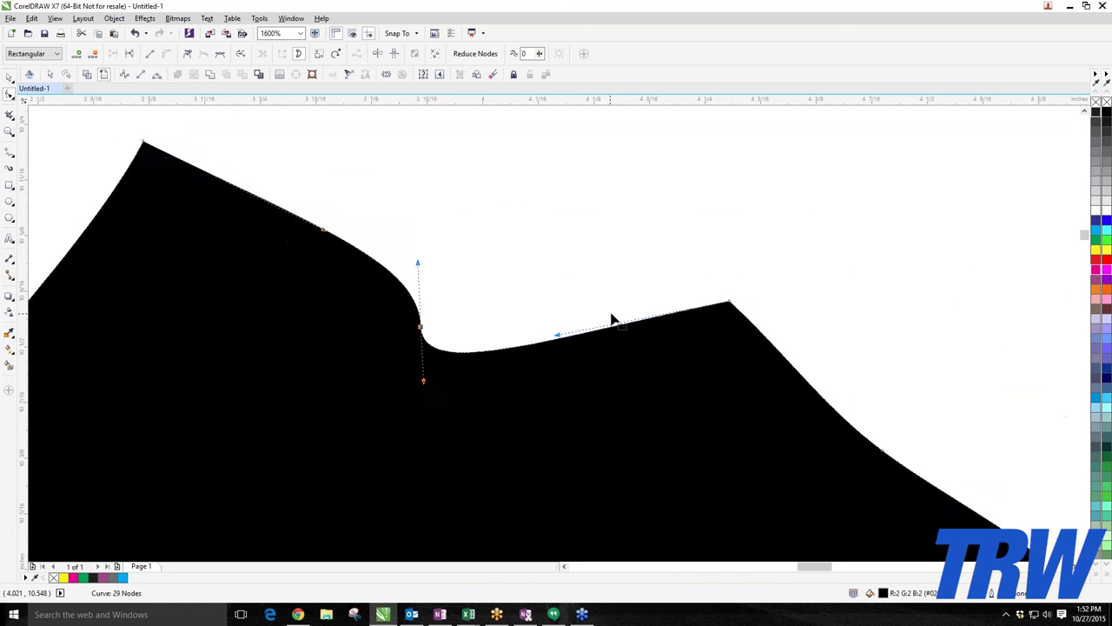
scroll(658, 324, "down", 2)
scroll(538, 326, "down", 1)
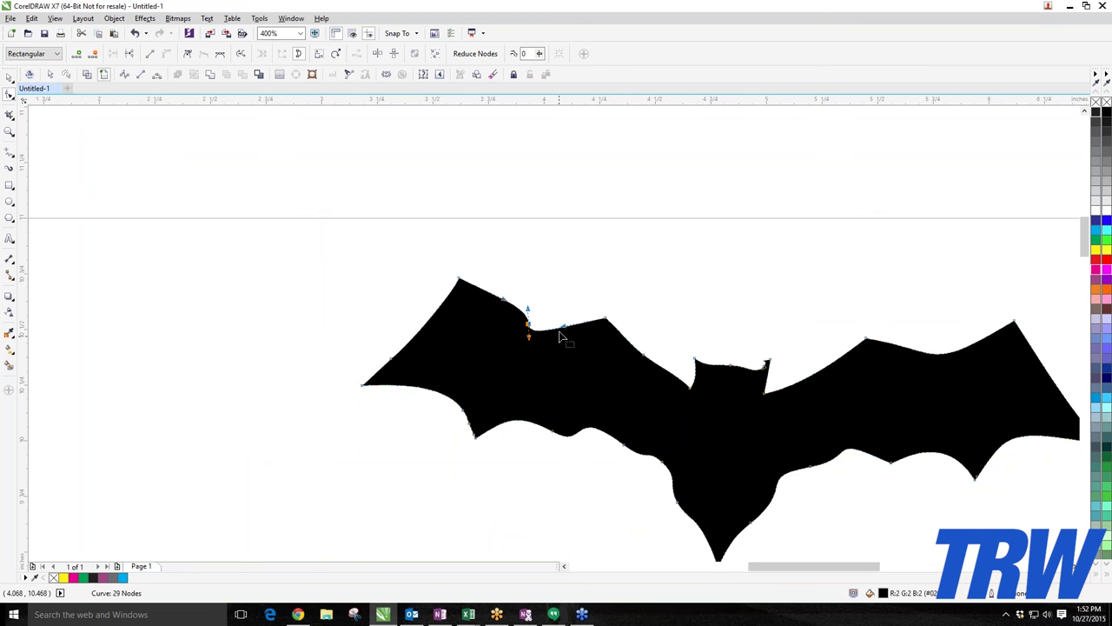
Apply To Curve to the node at the tip of the left wing, then delete the node to round the tip.
scroll(523, 334, "up", 1)
scroll(280, 388, "up", 1)
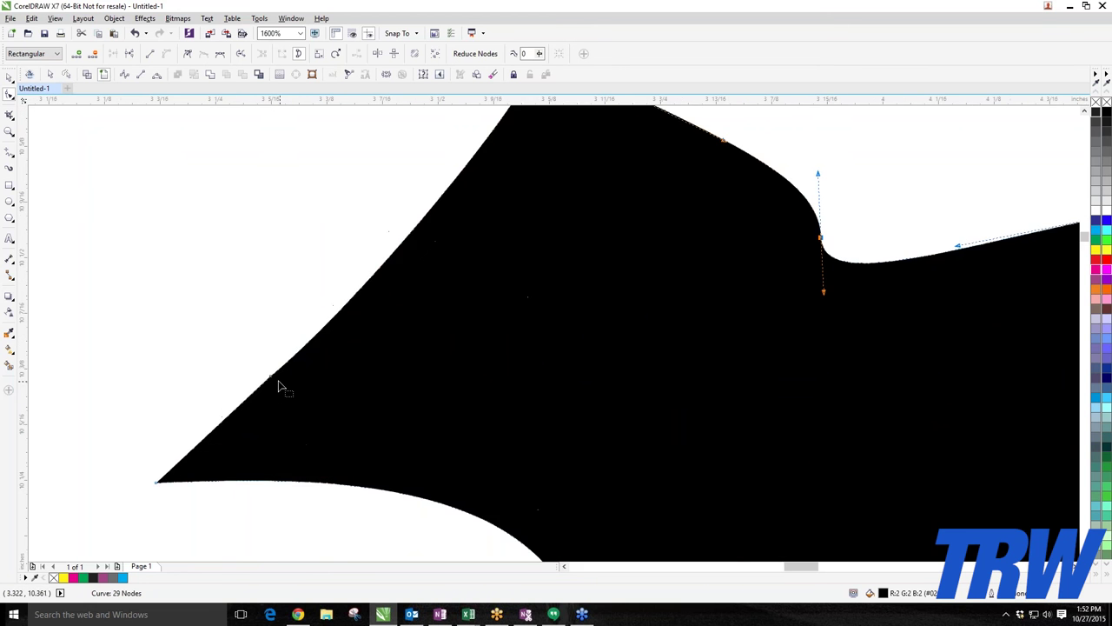
left_click(348, 316)
scroll(348, 316, "down", 1)
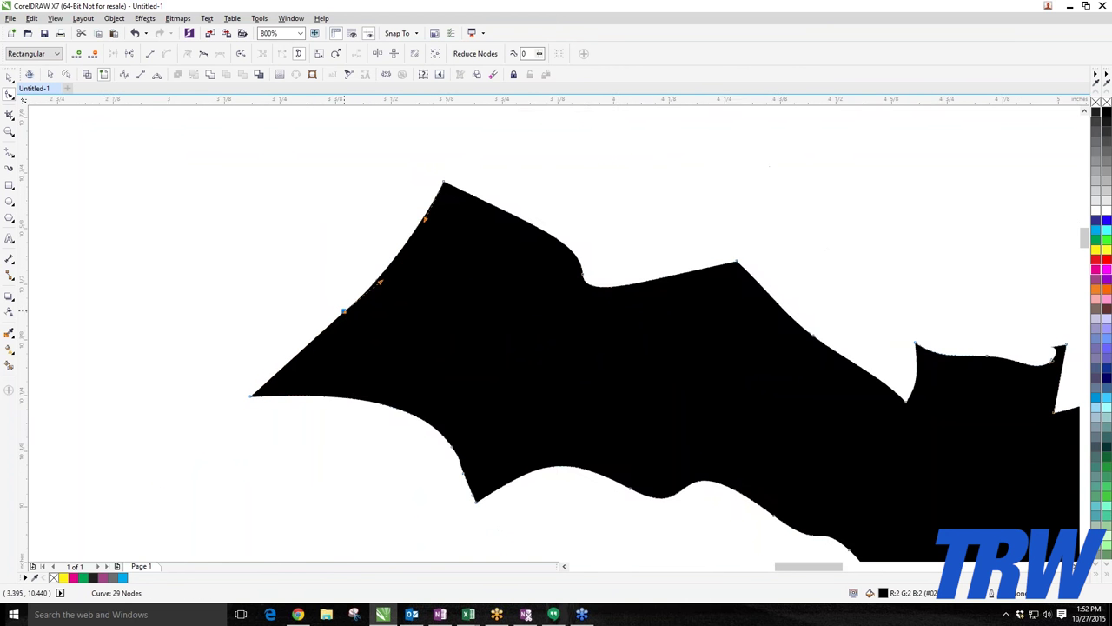
scroll(252, 395, "up", 4)
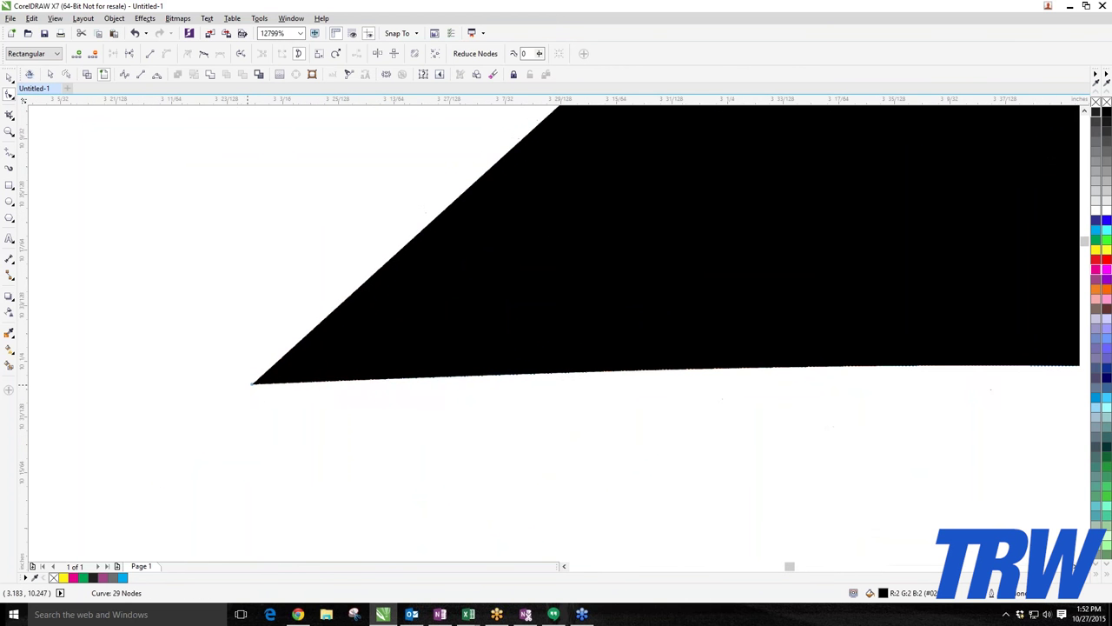
left_click(253, 388)
right_click(253, 388)
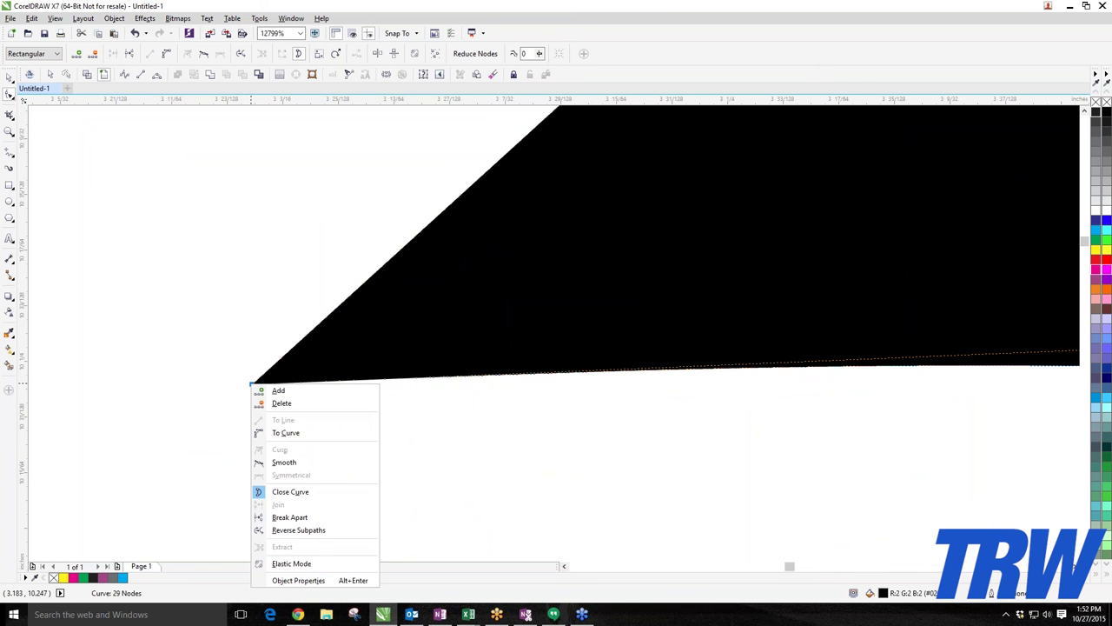
left_click(287, 433)
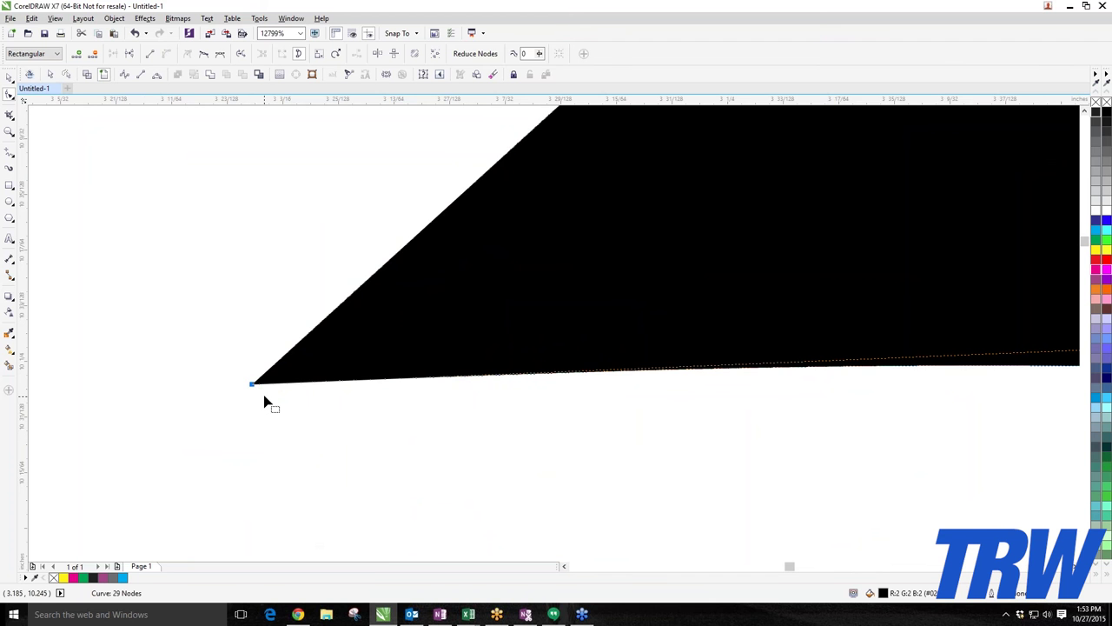
key("Delete")
scroll(345, 392, "down", 2)
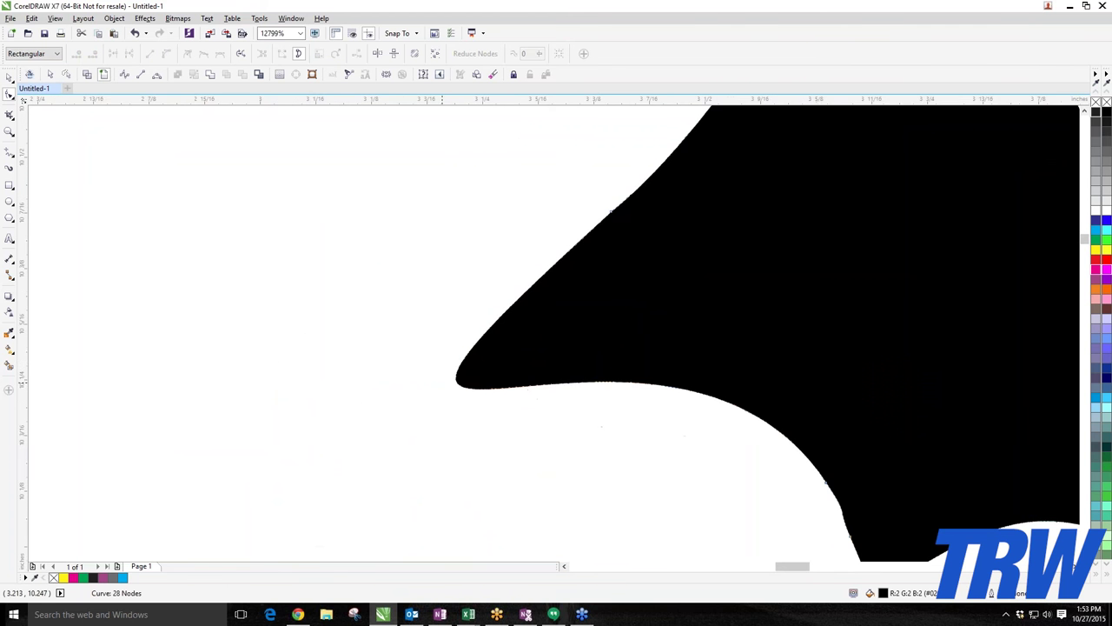
scroll(469, 367, "down", 1)
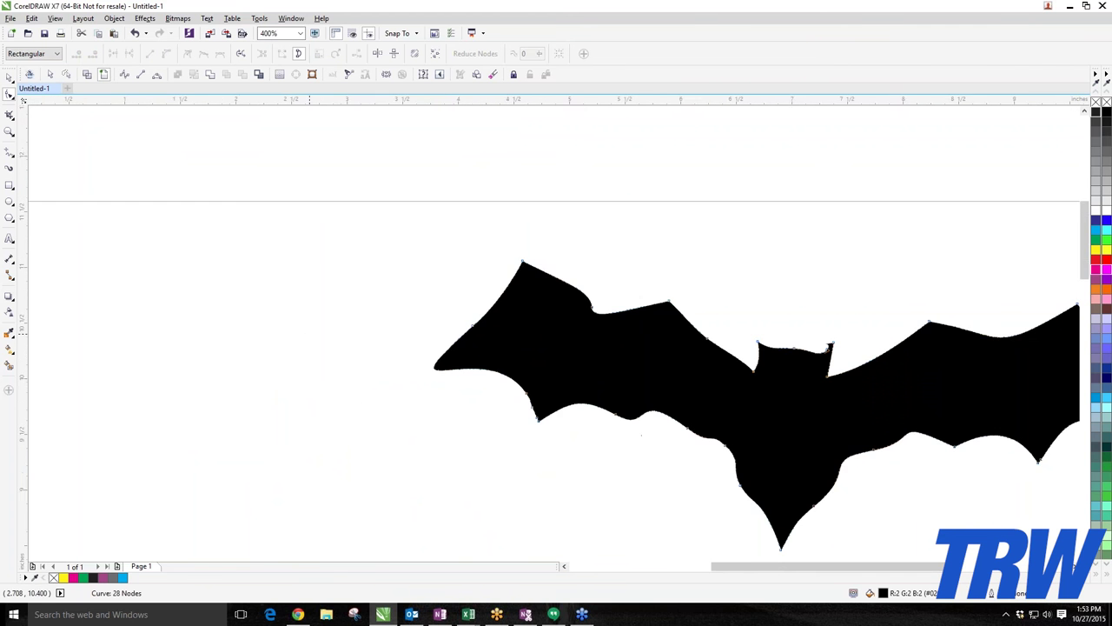
Marquee-select the whole bat with the Pick tool and delete it from the page.
scroll(397, 383, "down", 4)
scroll(463, 352, "up", 2)
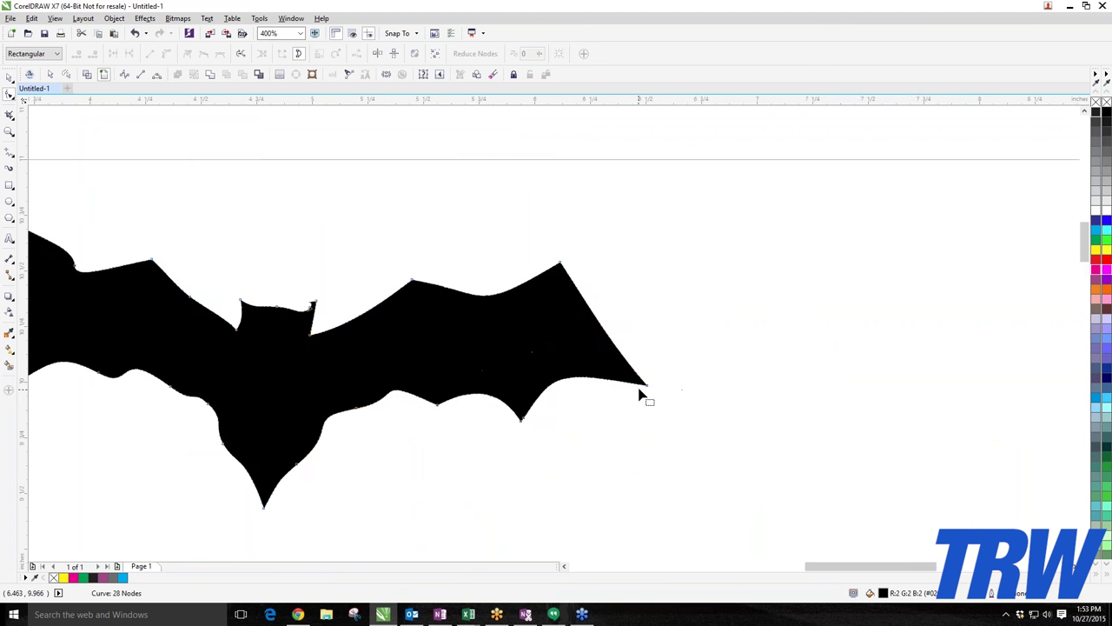
scroll(504, 390, "down", 1)
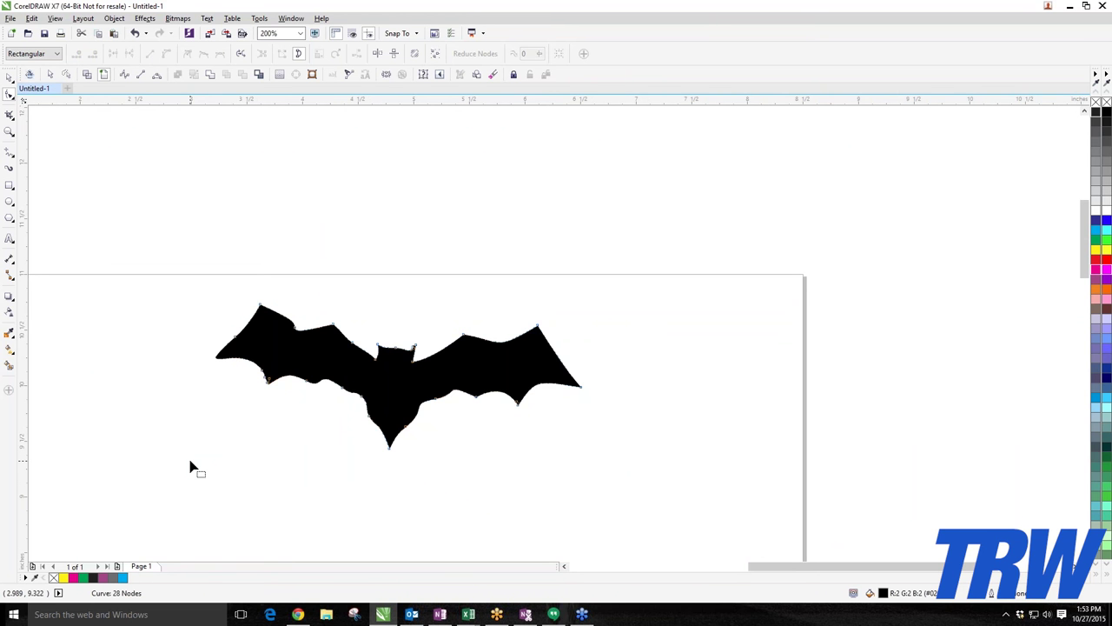
left_click(10, 76)
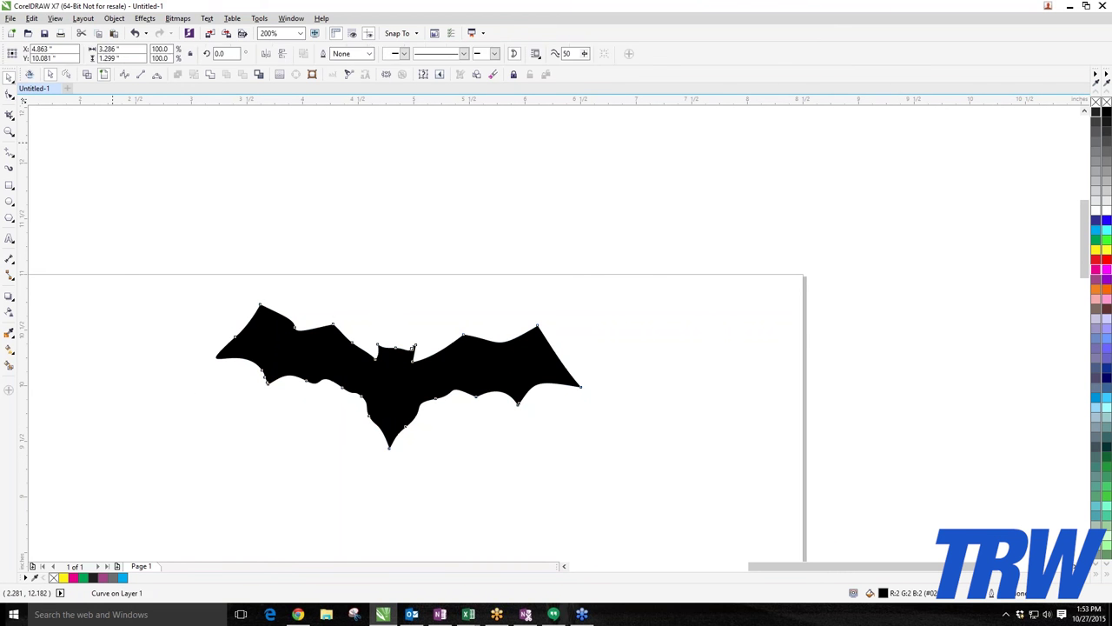
key("Escape")
left_click_drag(123, 159, 715, 505)
key("Delete")
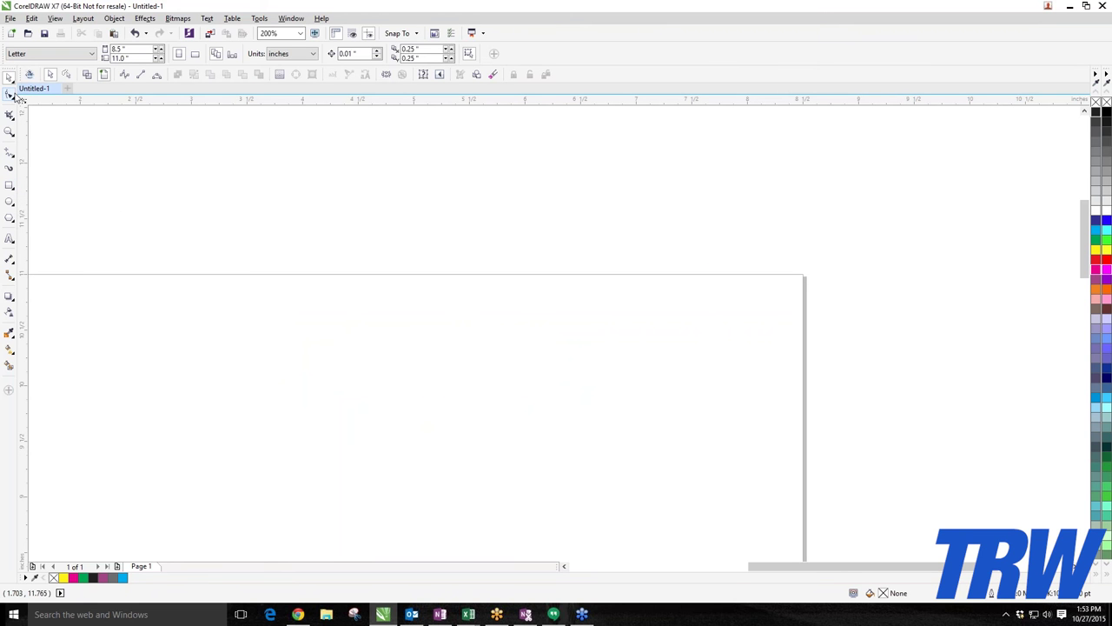
Draw a rectangle about 2.77 by 1.38 inches near the top of the page.
left_click(9, 188)
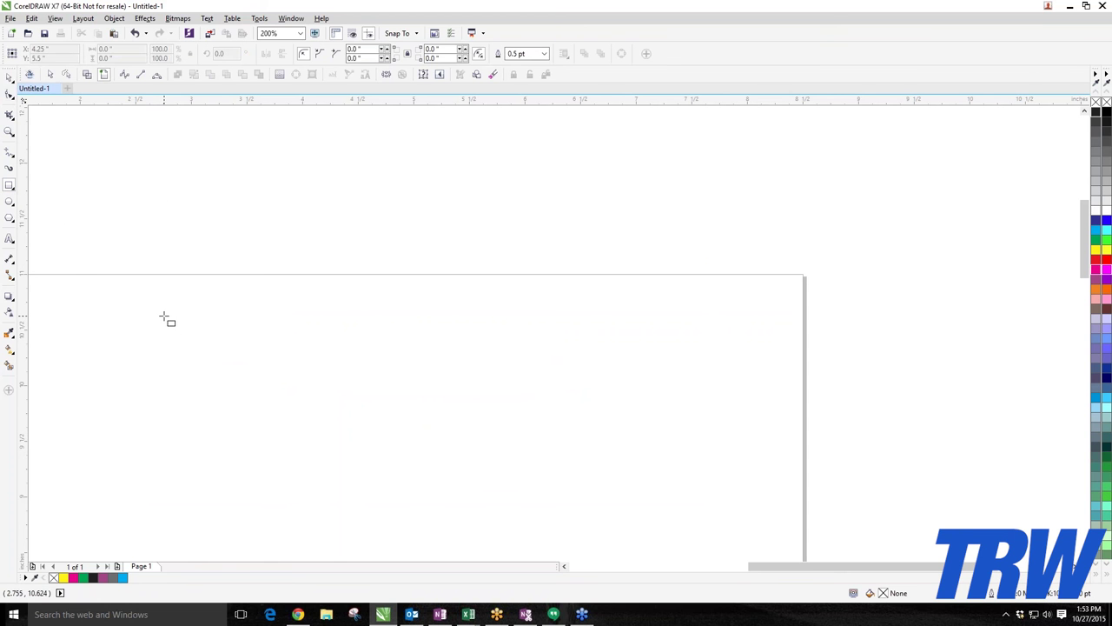
left_click_drag(164, 316, 471, 468)
scroll(339, 398, "down", 1)
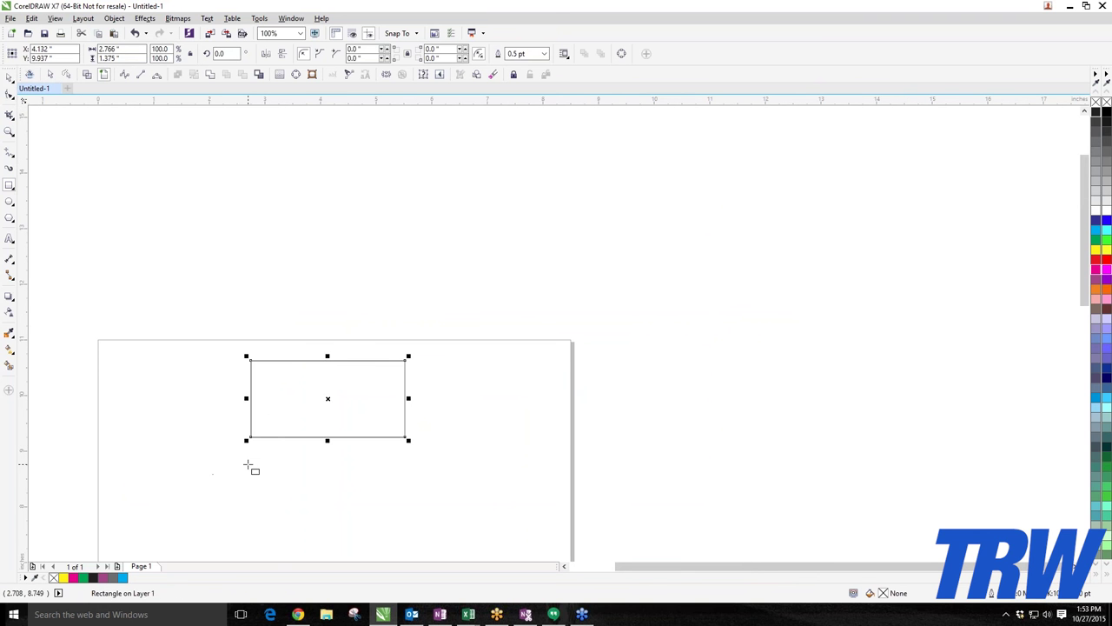
Try drawing a wide rectangle about 7.66 by 1.33 inches below the first one, and undo it.
left_click_drag(248, 466, 674, 494)
scroll(674, 495, "down", 2)
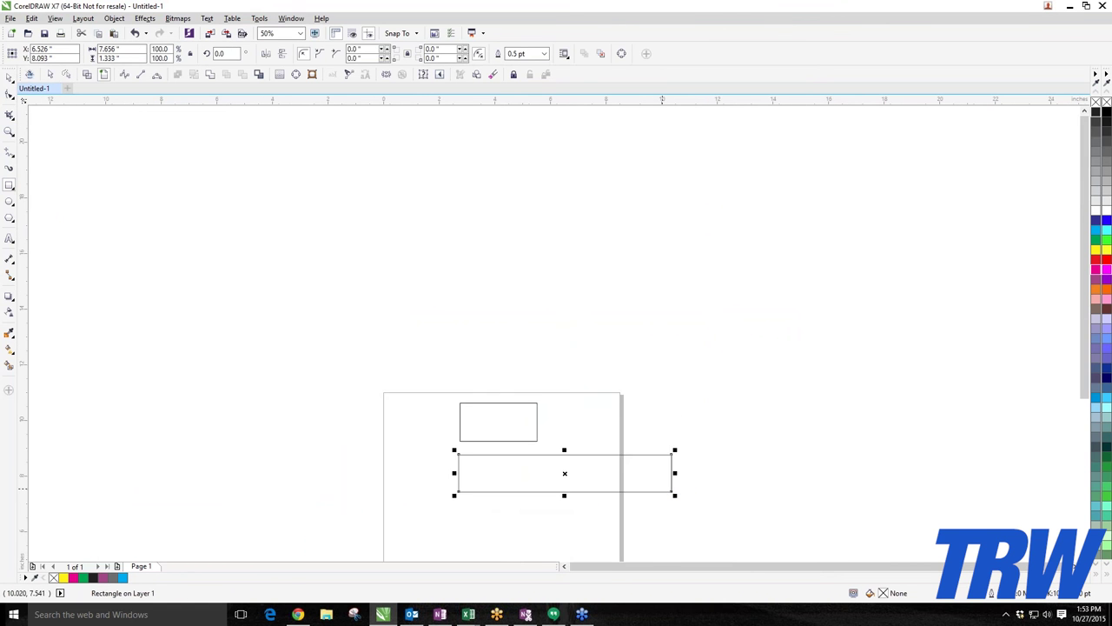
scroll(662, 489, "up", 2)
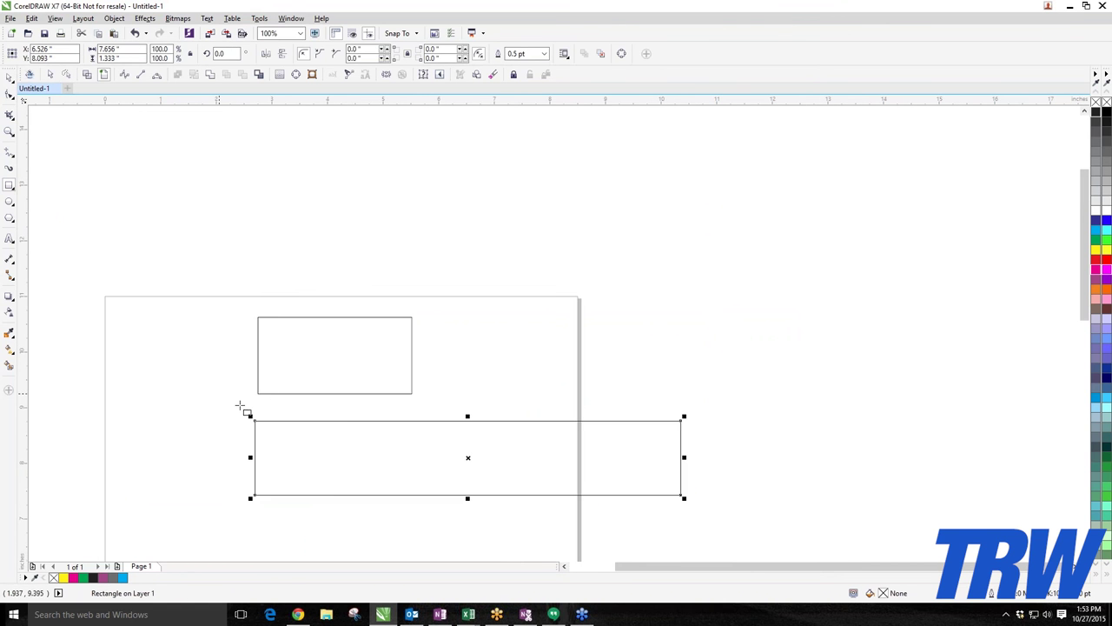
key("ctrl+z")
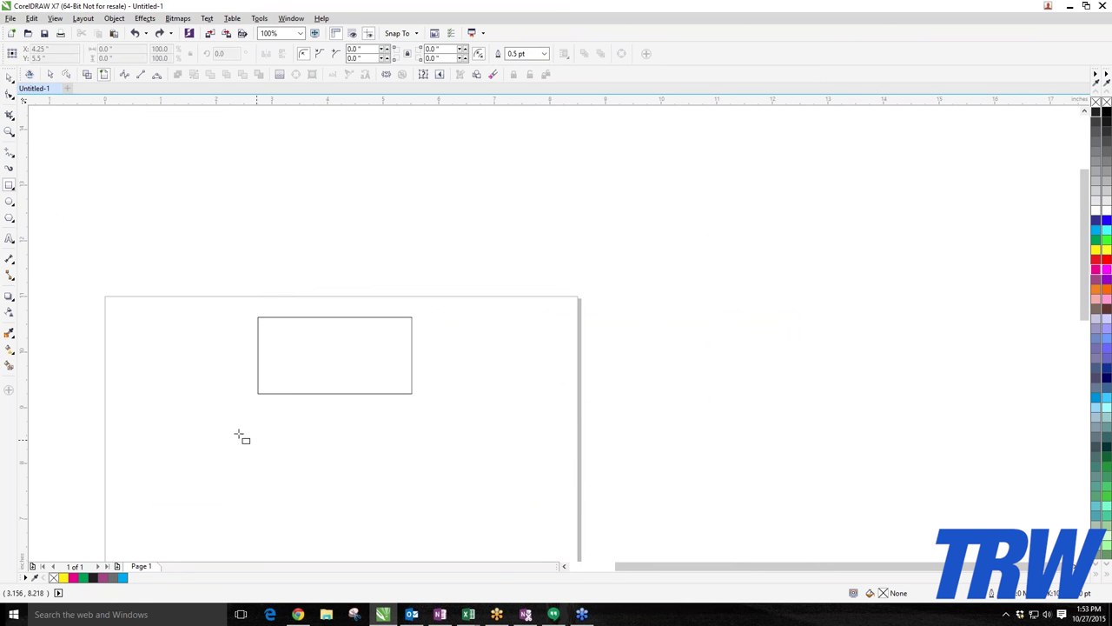
Draw a square about 1.89 inches per side below the rectangle, and delete it.
left_click_drag(233, 424, 340, 531)
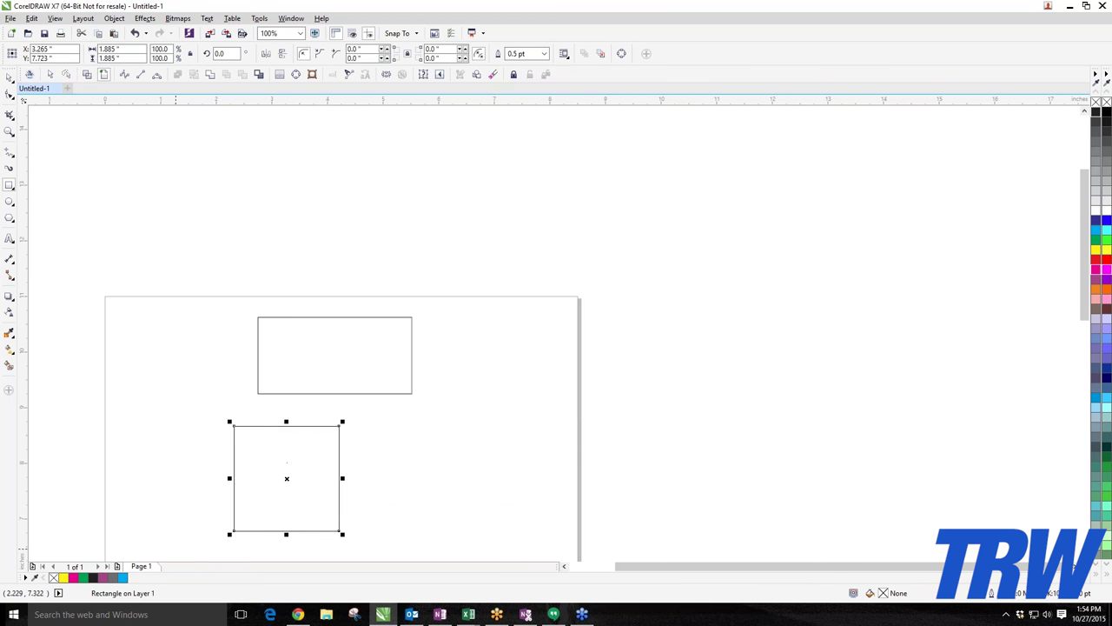
key("Delete")
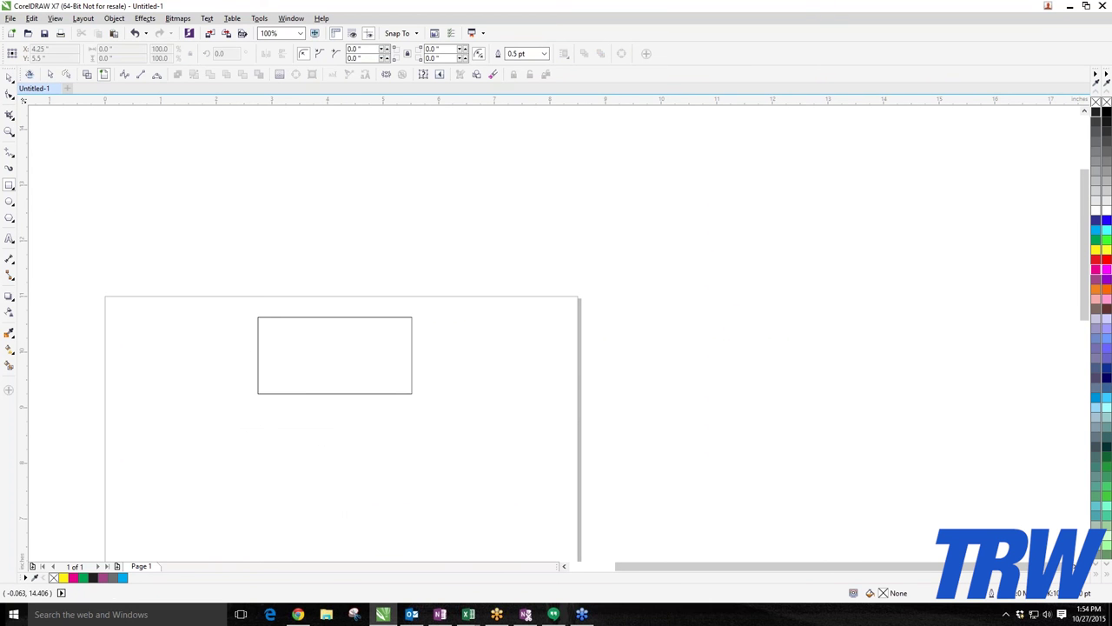
Select the rectangle with the Pick tool, display its corner nodes with the Shape tool, and return to the Pick tool.
left_click(9, 78)
scroll(283, 362, "up", 1)
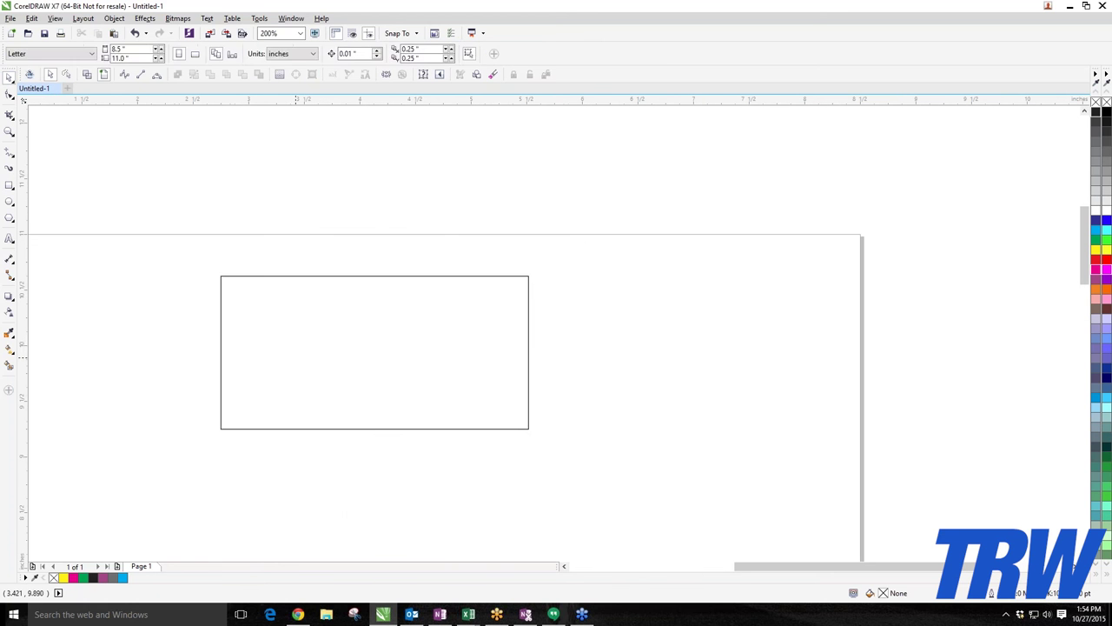
left_click(295, 355)
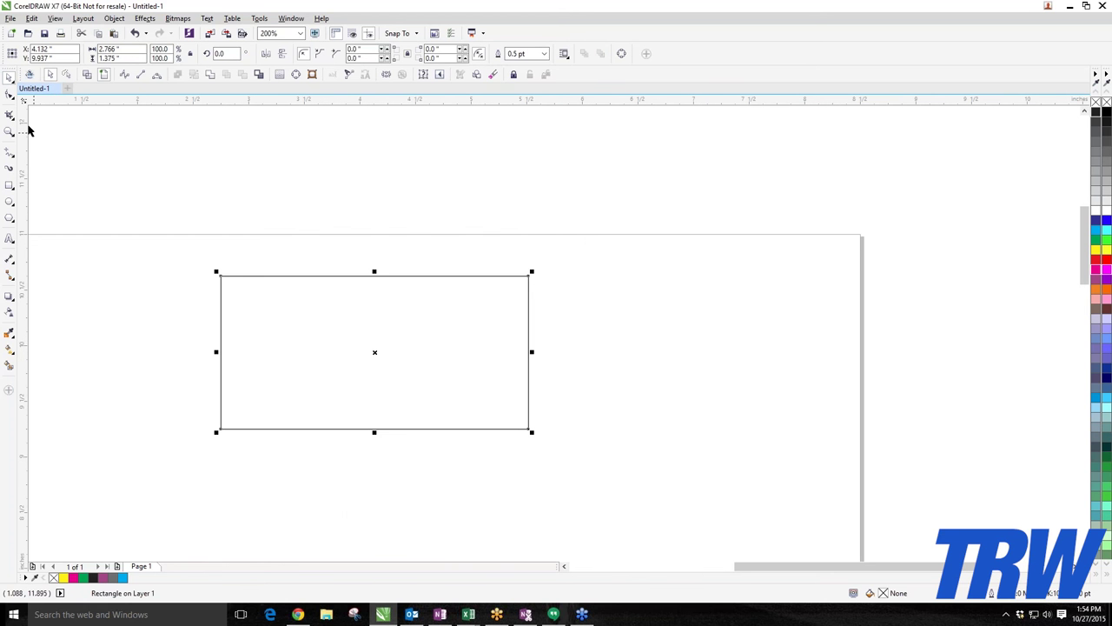
left_click(11, 97)
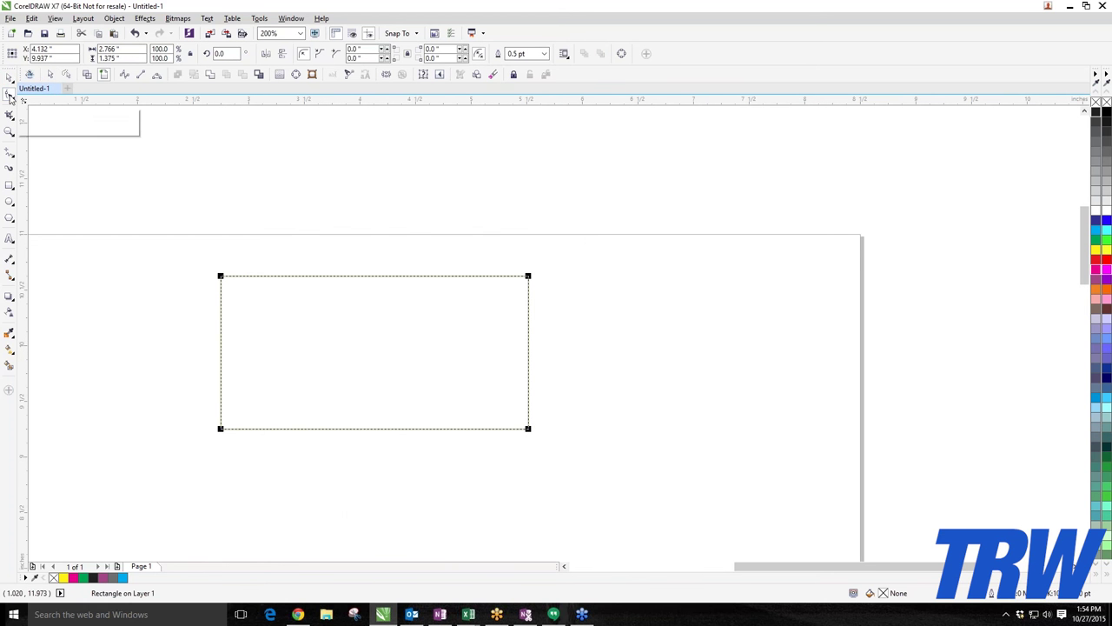
left_click(10, 78)
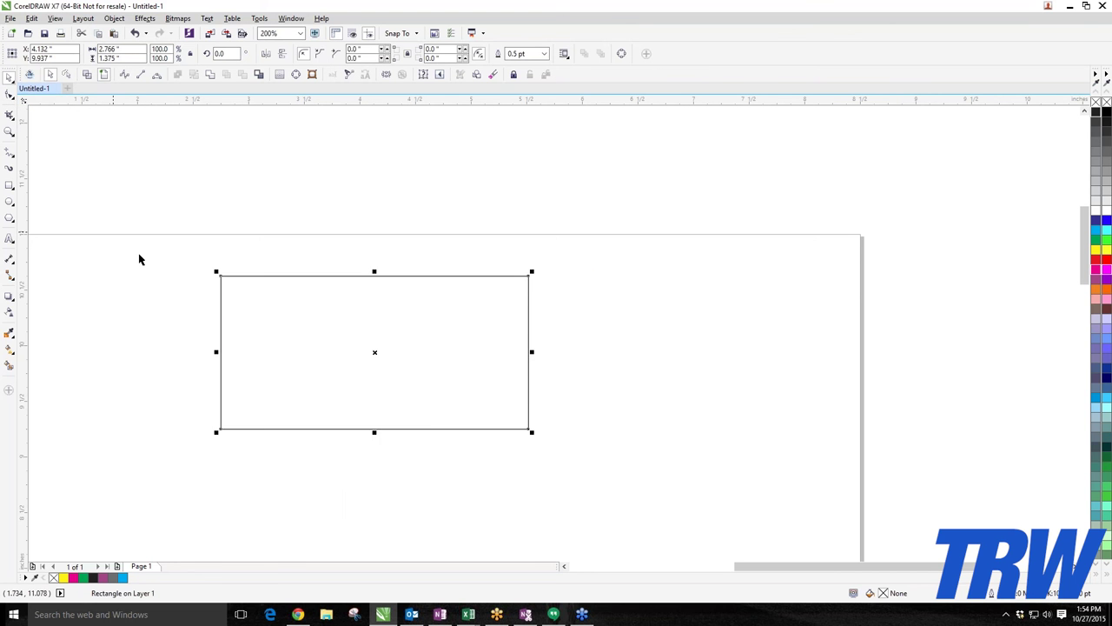
Move the rectangle slightly up and left to about X 3.92, Y 10.04 inches, and fill it with red.
left_click_drag(297, 321, 509, 303)
left_click_drag(509, 302, 274, 310)
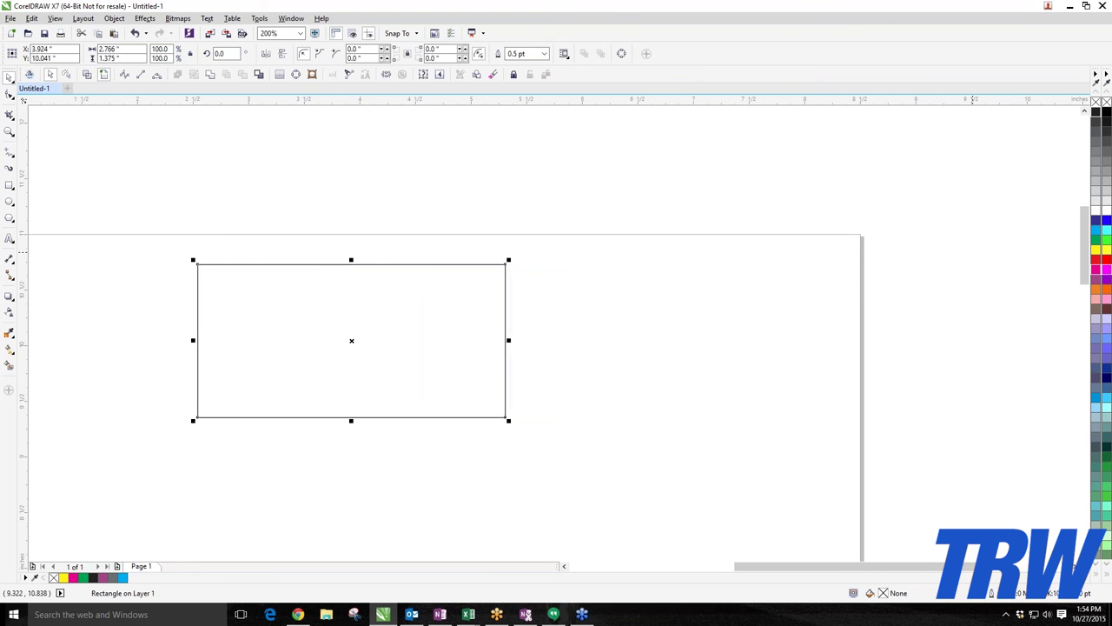
left_click(1096, 259)
left_click(596, 302)
scroll(250, 316, "up", 2)
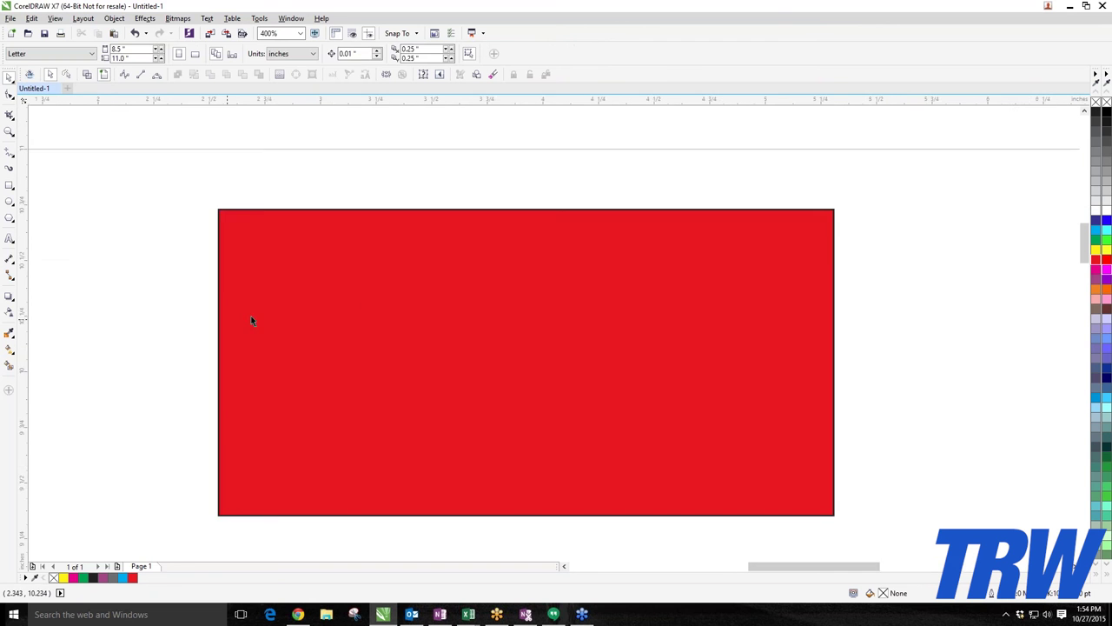
Round all four corners of the red rectangle to a radius of about 0.3 in using the Shape tool.
scroll(344, 311, "down", 2)
left_click(412, 328)
left_click_drag(413, 329, 442, 354)
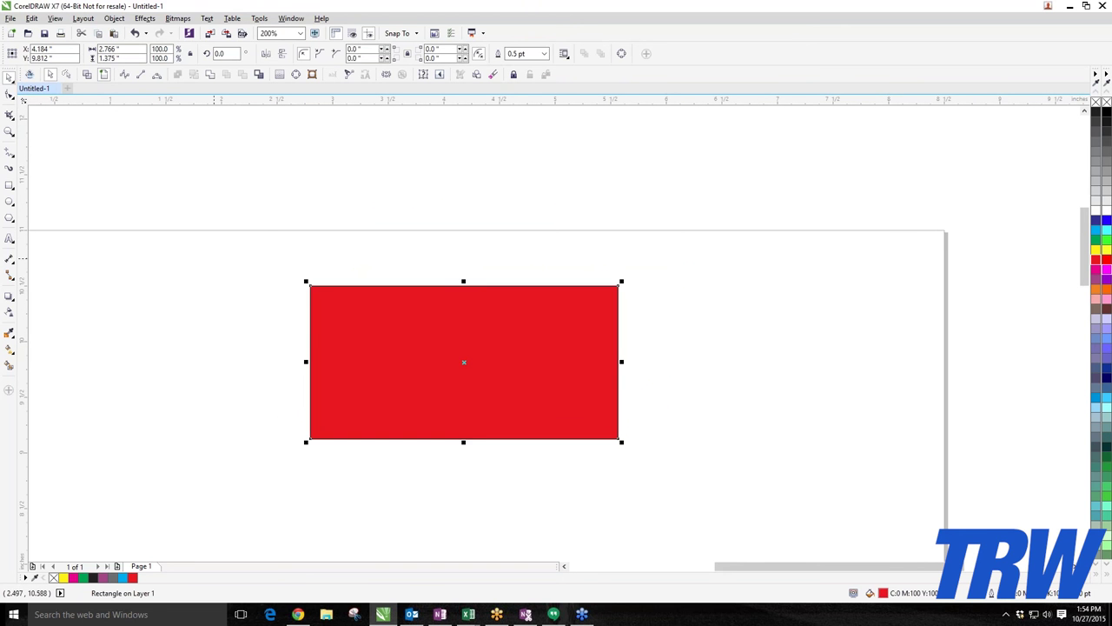
left_click(9, 96)
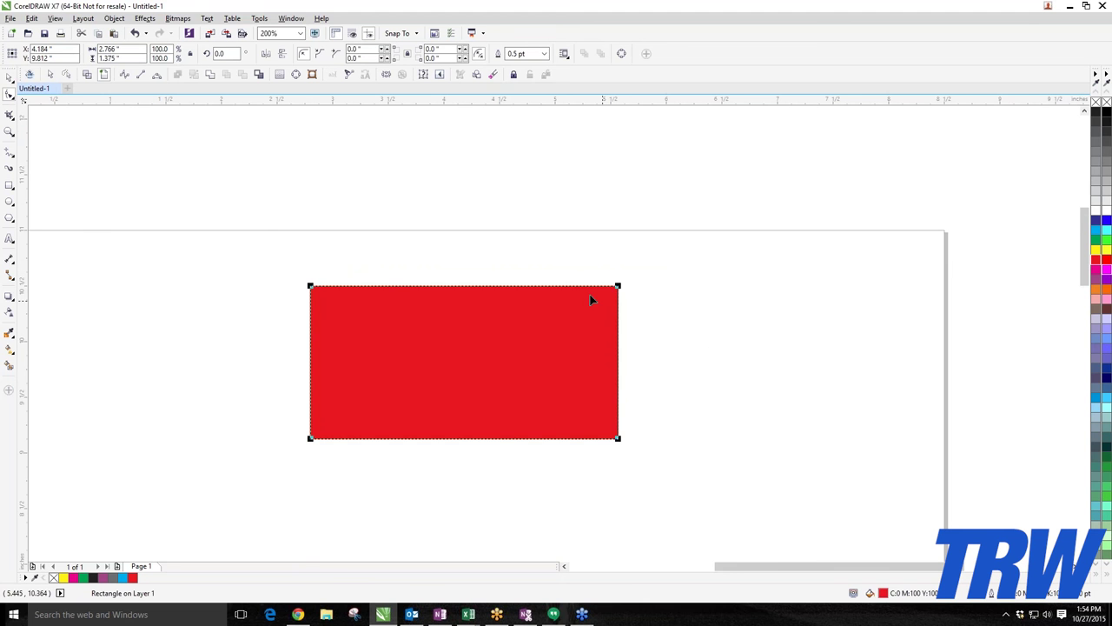
scroll(615, 296, "up", 1)
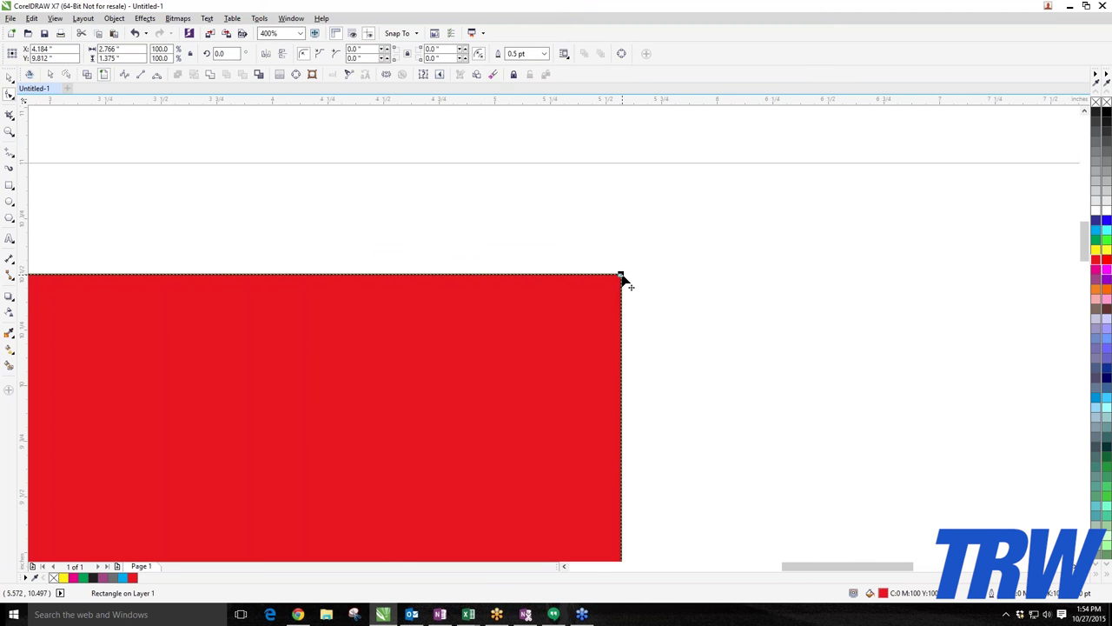
scroll(633, 316, "down", 1)
scroll(628, 402, "up", 1)
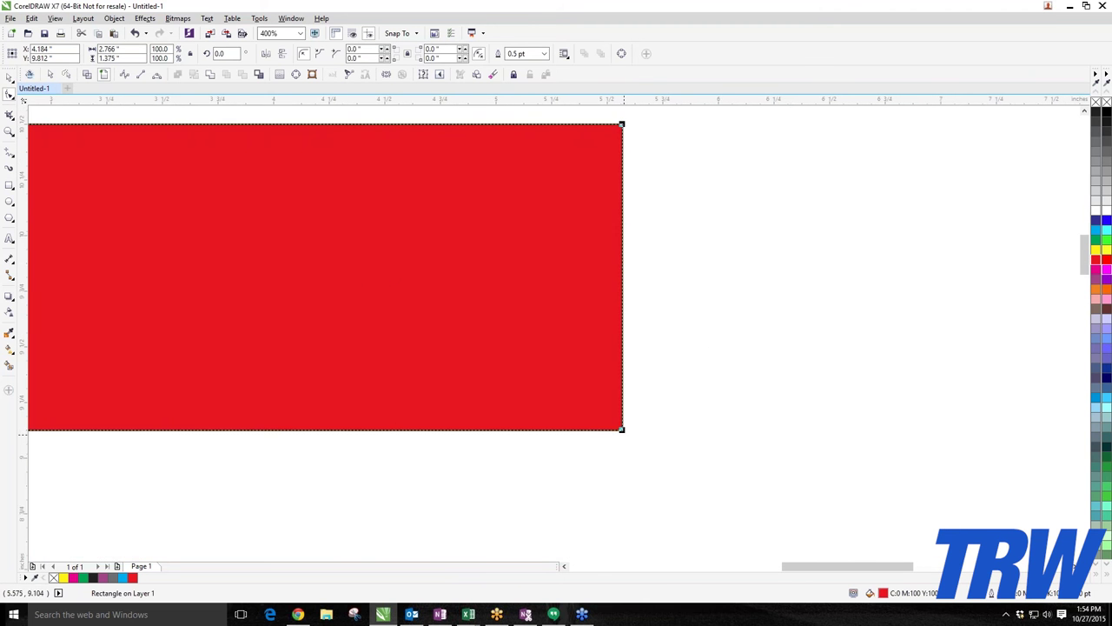
scroll(623, 428, "down", 1)
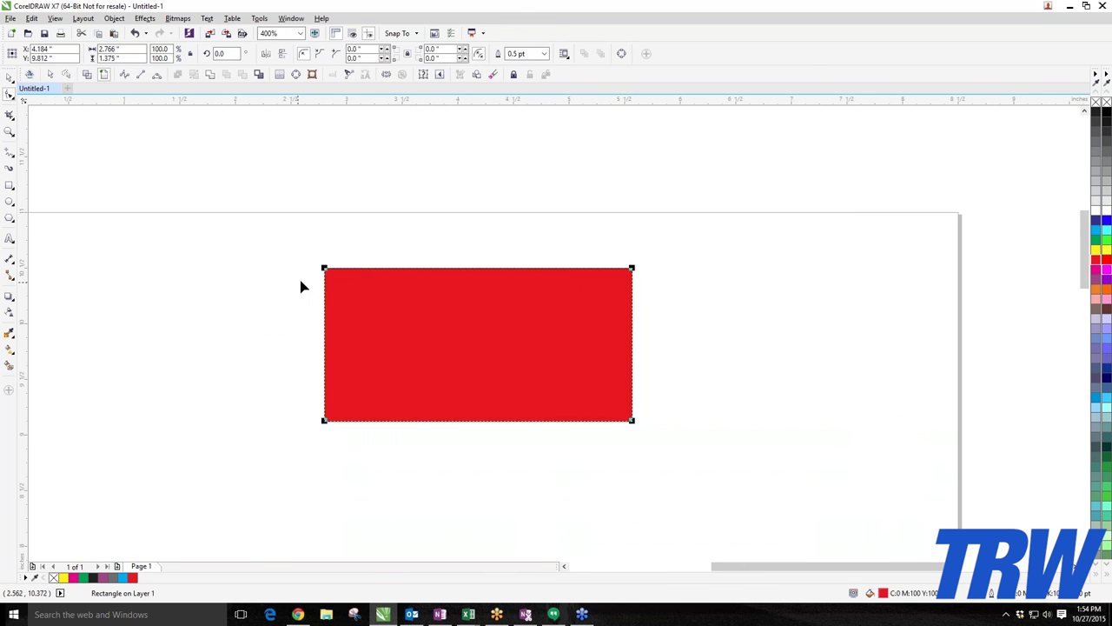
scroll(387, 285, "up", 1)
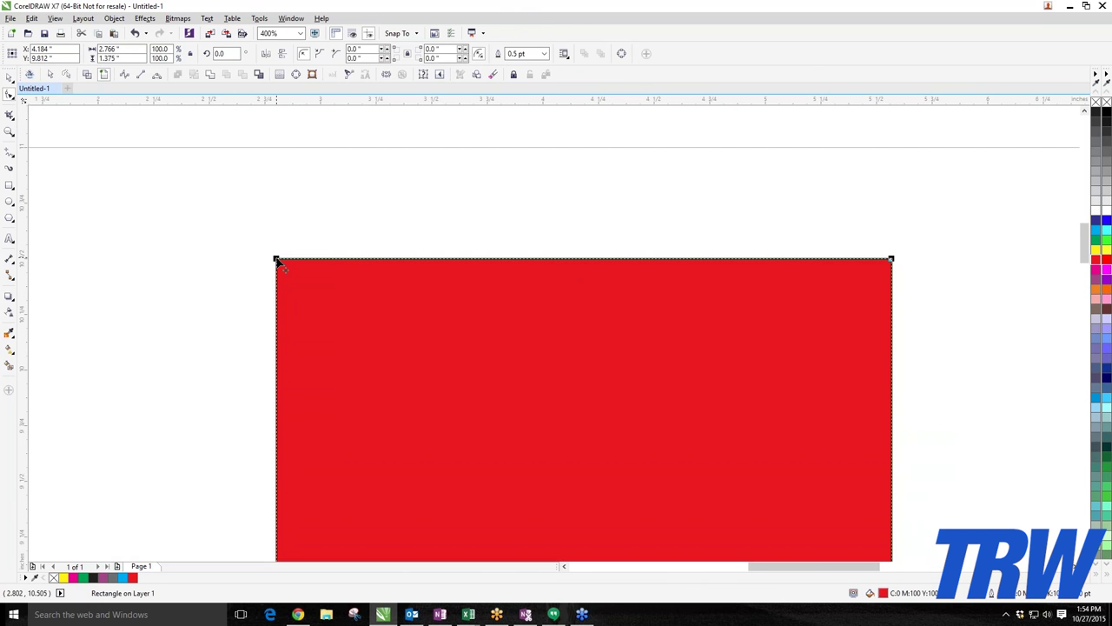
left_click_drag(276, 261, 340, 261)
scroll(243, 261, "down", 1)
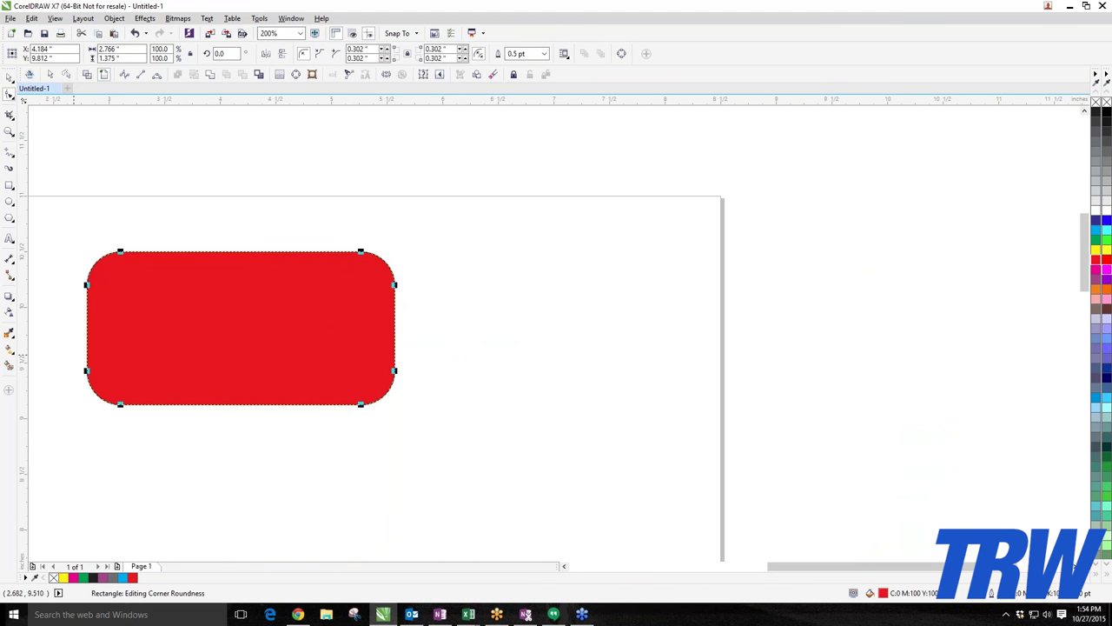
scroll(428, 358, "down", 1)
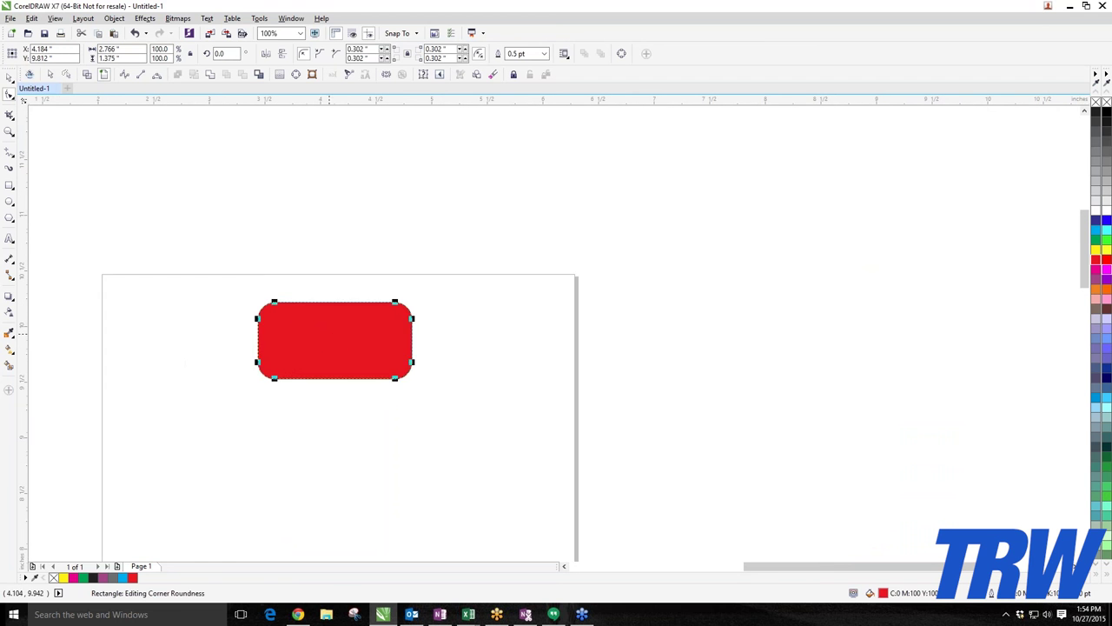
scroll(325, 328, "up", 1)
Change the red rectangle's corner style to scalloped and then to chamfered.
left_click(8, 78)
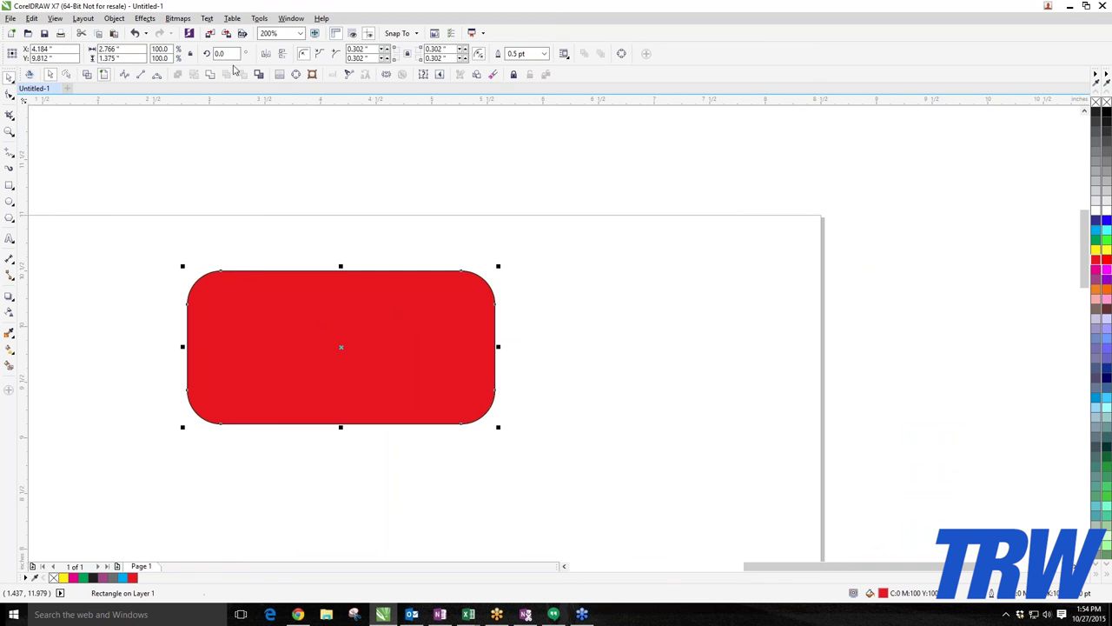
left_click(320, 54)
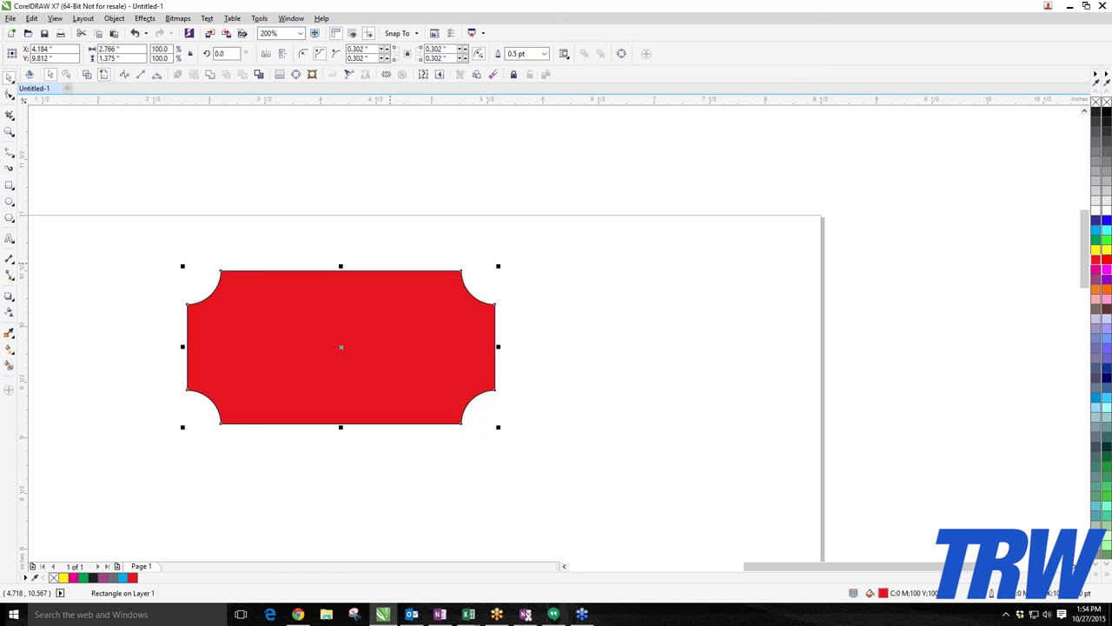
left_click(338, 55)
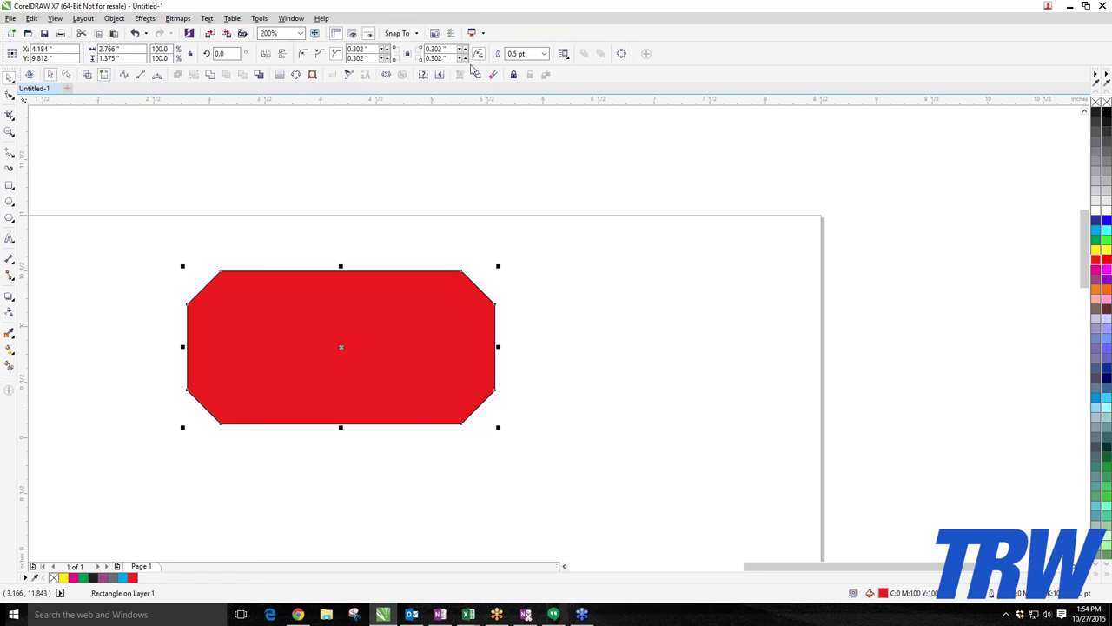
Move the red rectangle to about X 4.585 in, Y 10.093 in and set its corner style to round.
left_click(338, 191)
left_click_drag(329, 305, 484, 275)
left_click_drag(484, 275, 376, 272)
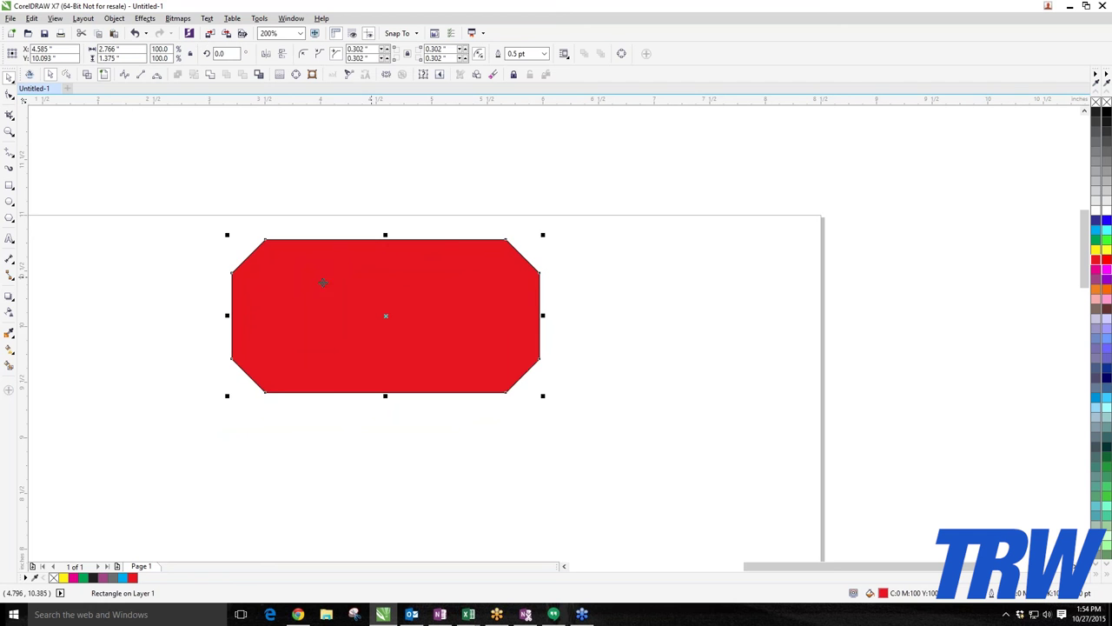
left_click(302, 54)
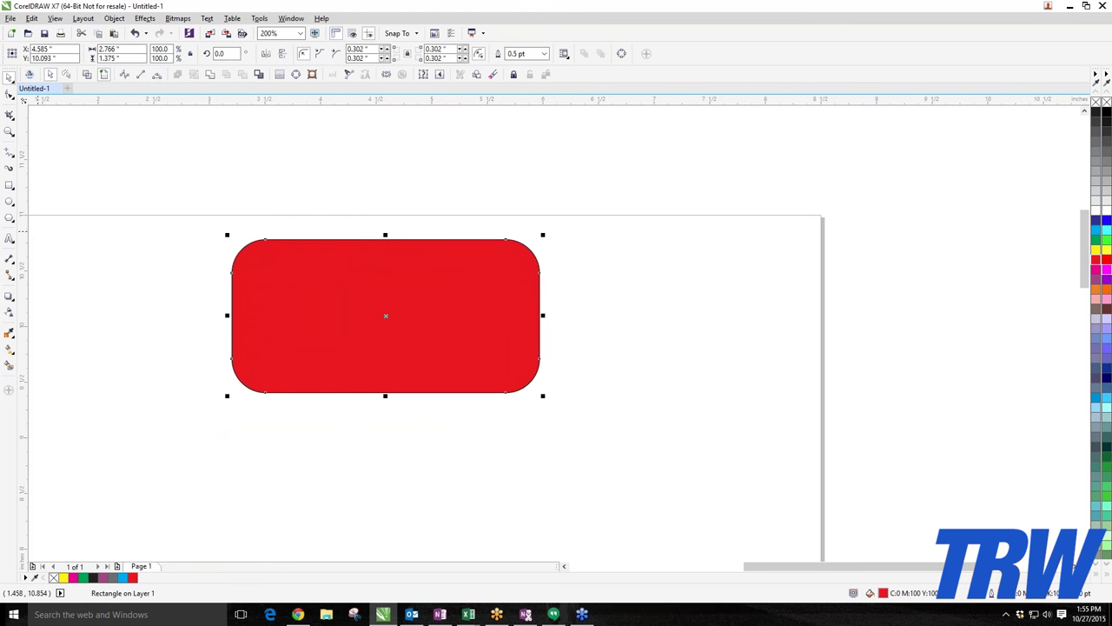
Make the red rectangle's corners scalloped and enlarge their radius with the Shape tool to about 0.688 in.
left_click(9, 94)
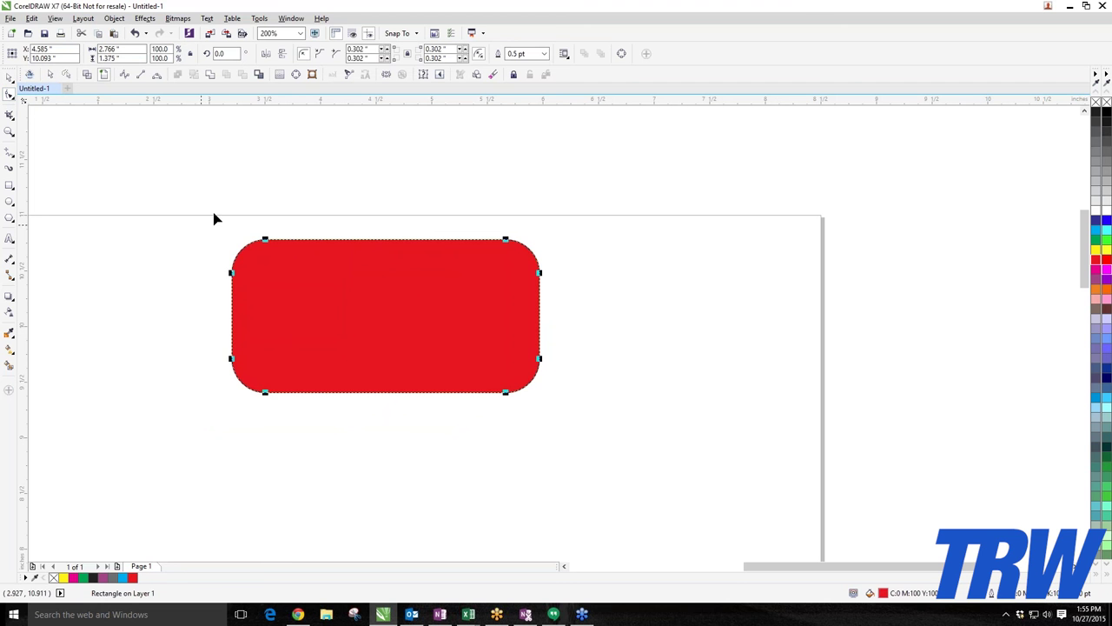
left_click(319, 54)
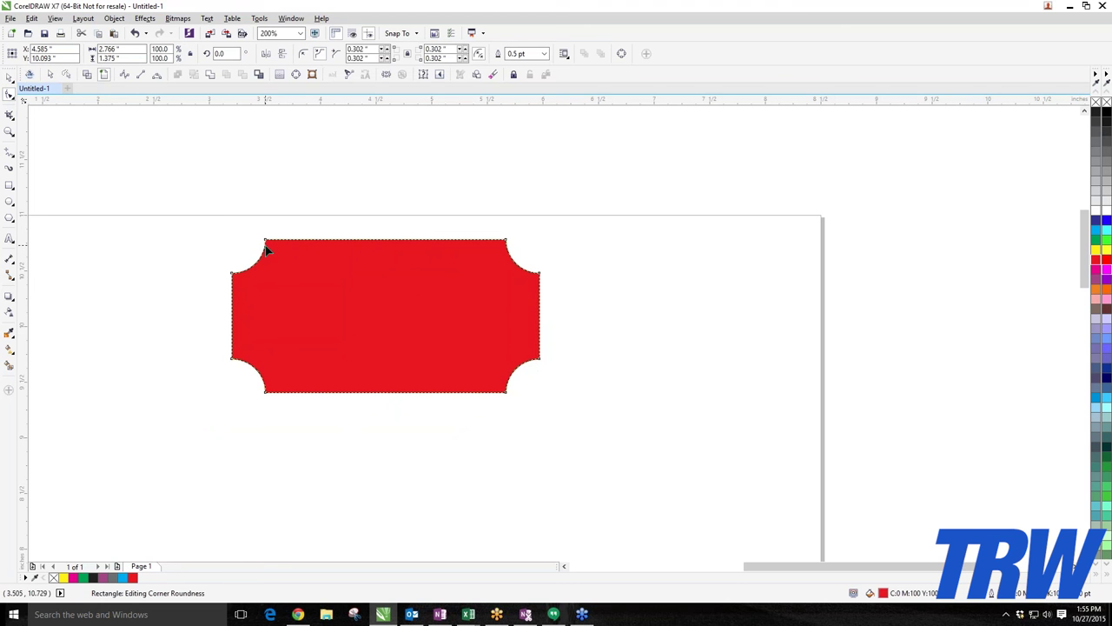
left_click_drag(266, 248, 284, 239)
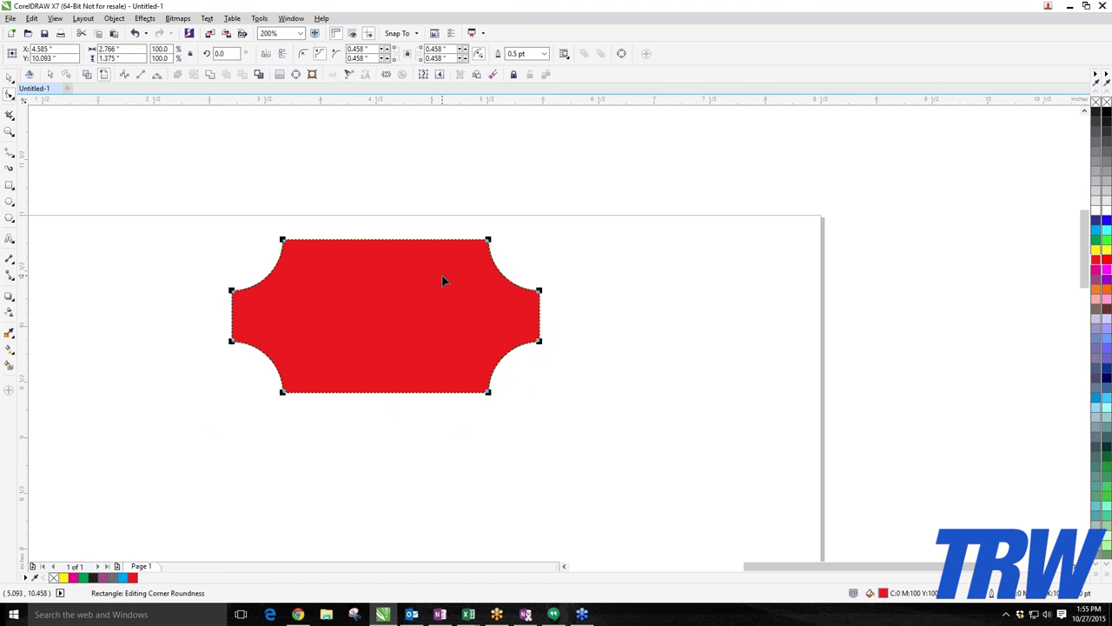
left_click_drag(287, 242, 312, 242)
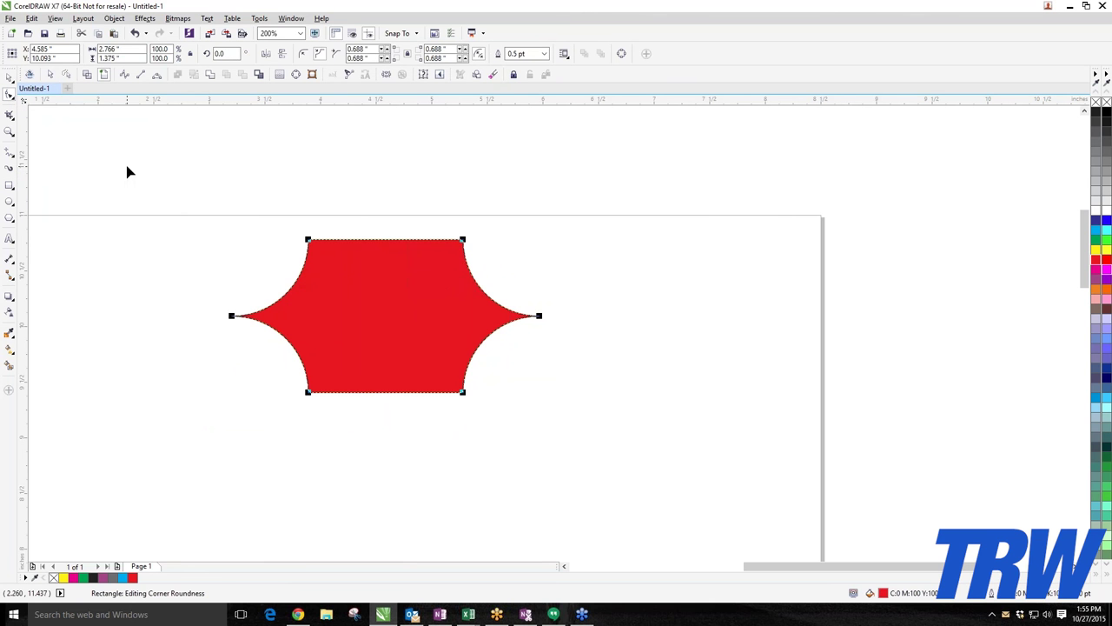
left_click(10, 76)
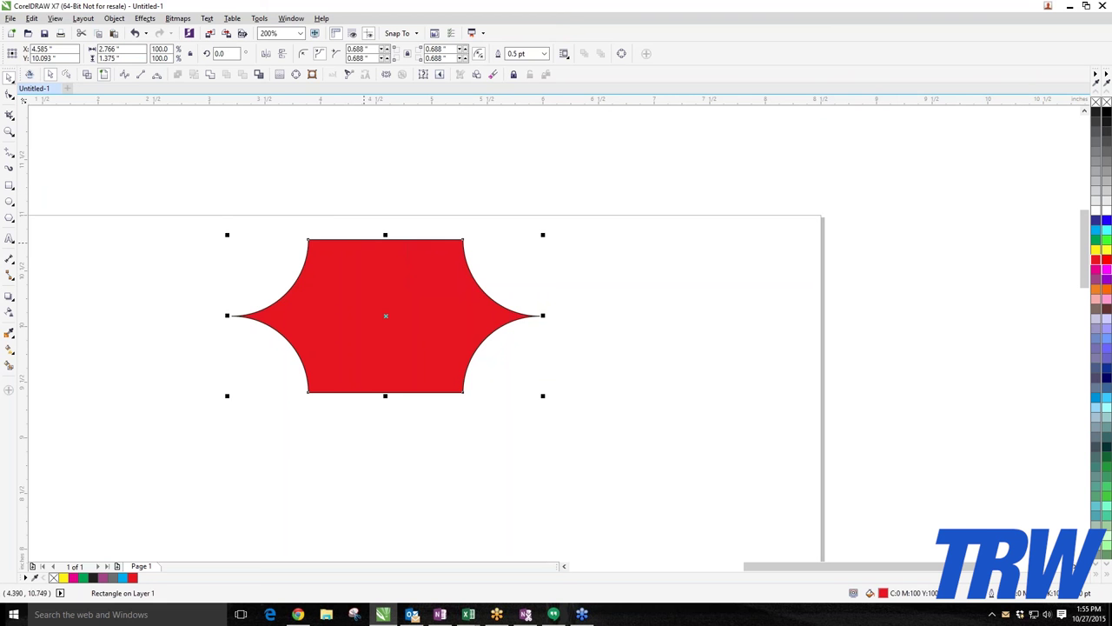
Delete the red scalloped shape from the page.
left_click(138, 207)
left_click_drag(138, 207, 626, 469)
key("Delete")
scroll(291, 261, "down", 1)
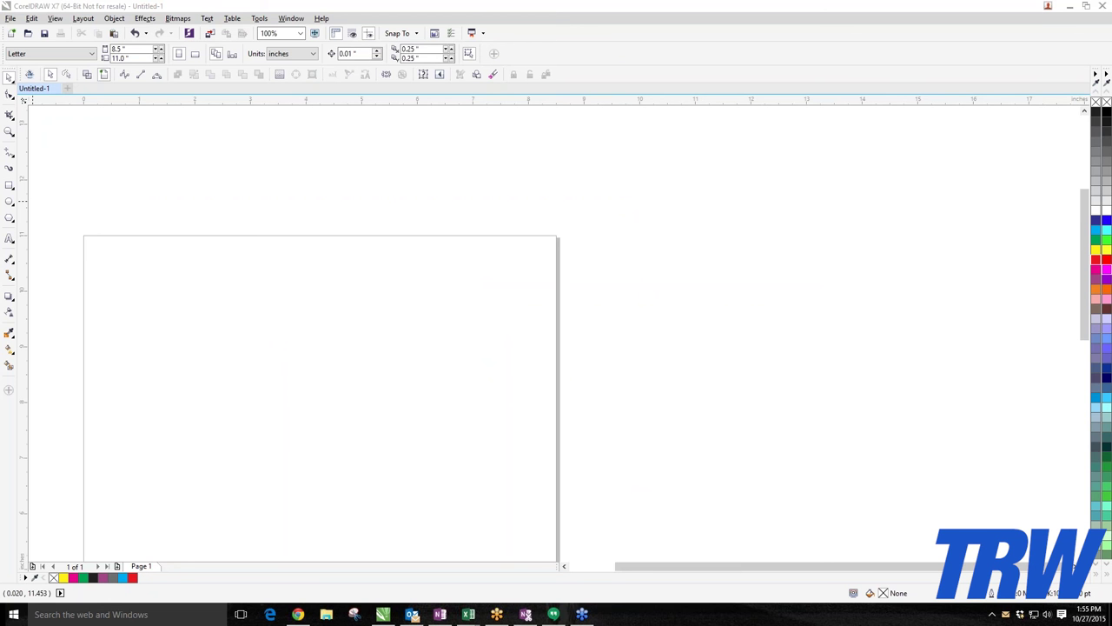
Paste the bat bitmap, enlarge it to about 3.8 in square and place it in the upper middle of the page.
key("ctrl+v")
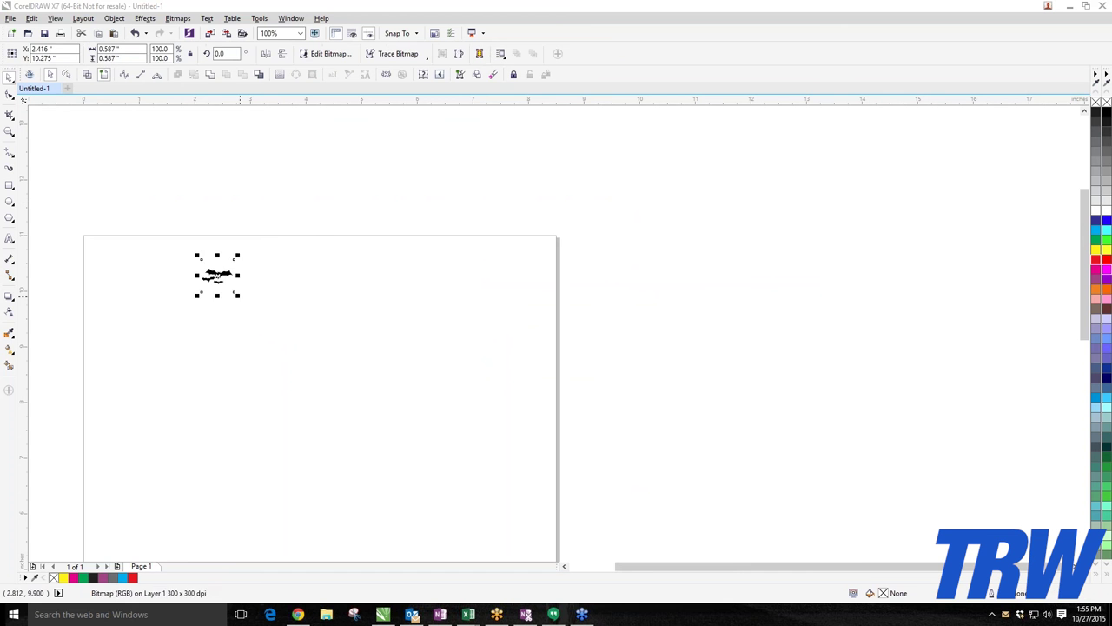
left_click_drag(238, 295, 418, 472)
left_click_drag(324, 382, 262, 392)
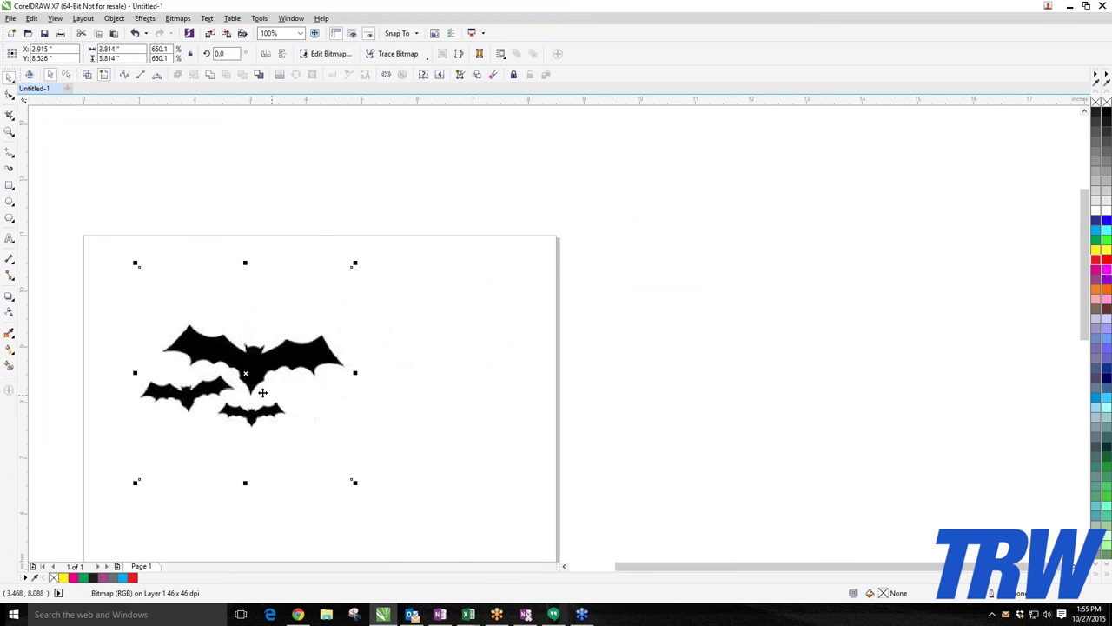
scroll(249, 405, "up", 2)
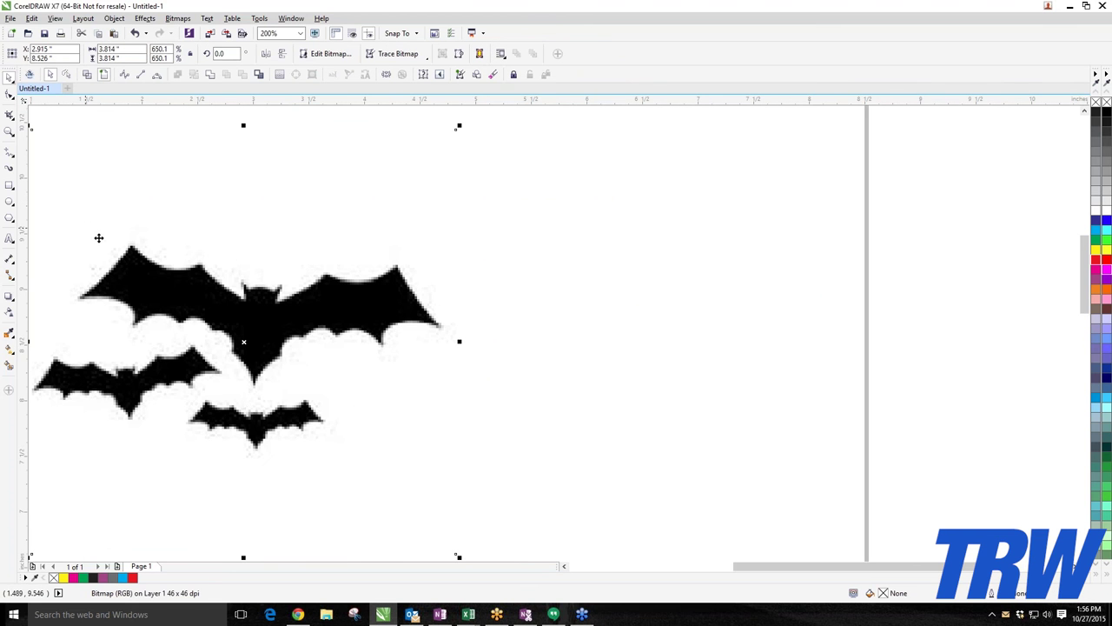
left_click_drag(162, 285, 304, 257)
scroll(280, 257, "down", 2)
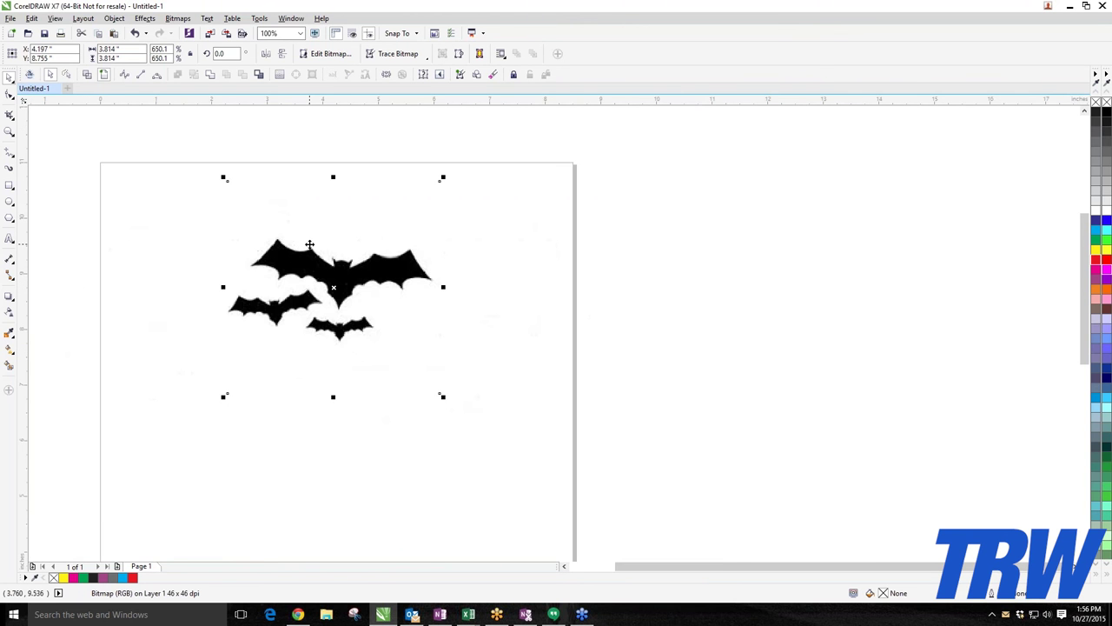
scroll(310, 244, "up", 2)
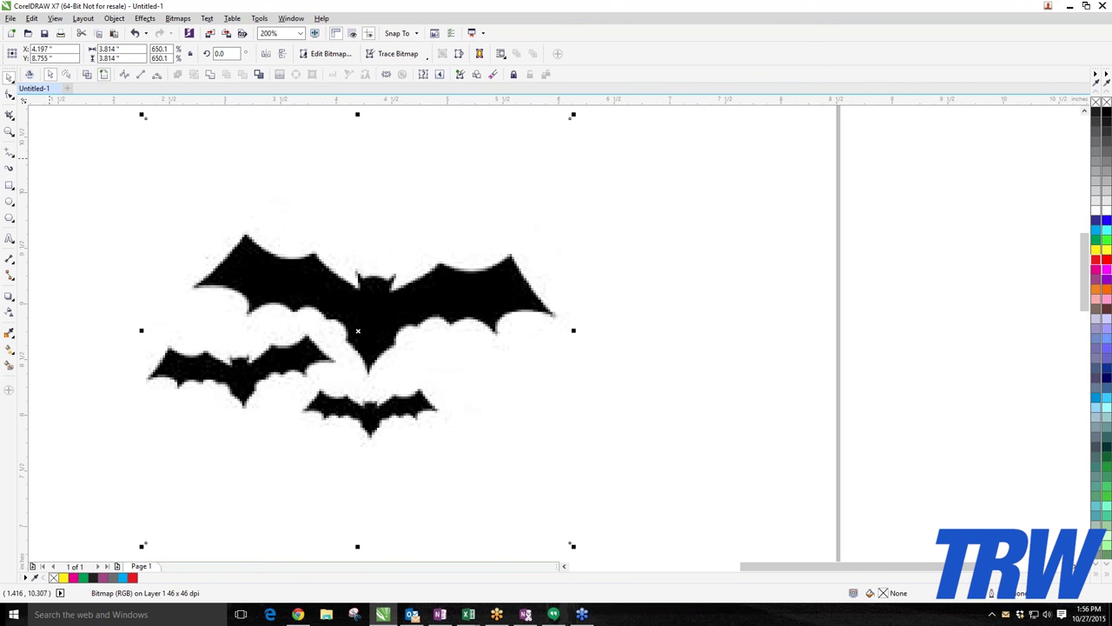
Draw a freehand hooked curve about 1.8 by 1.45 in to the right of the bats with the Freehand tool.
left_click(14, 161)
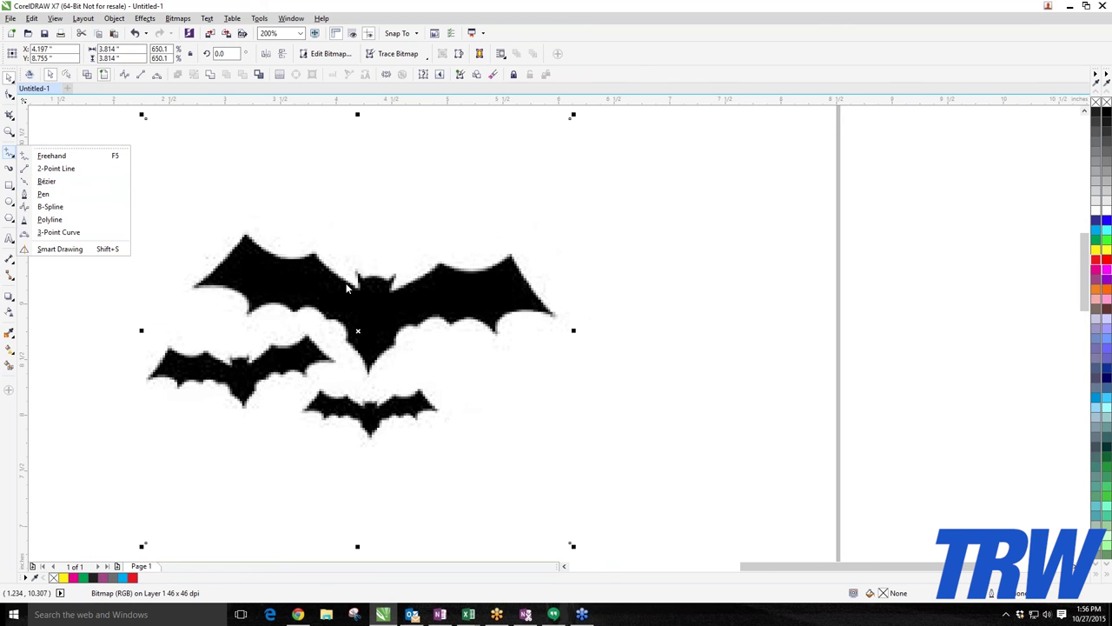
left_click(54, 168)
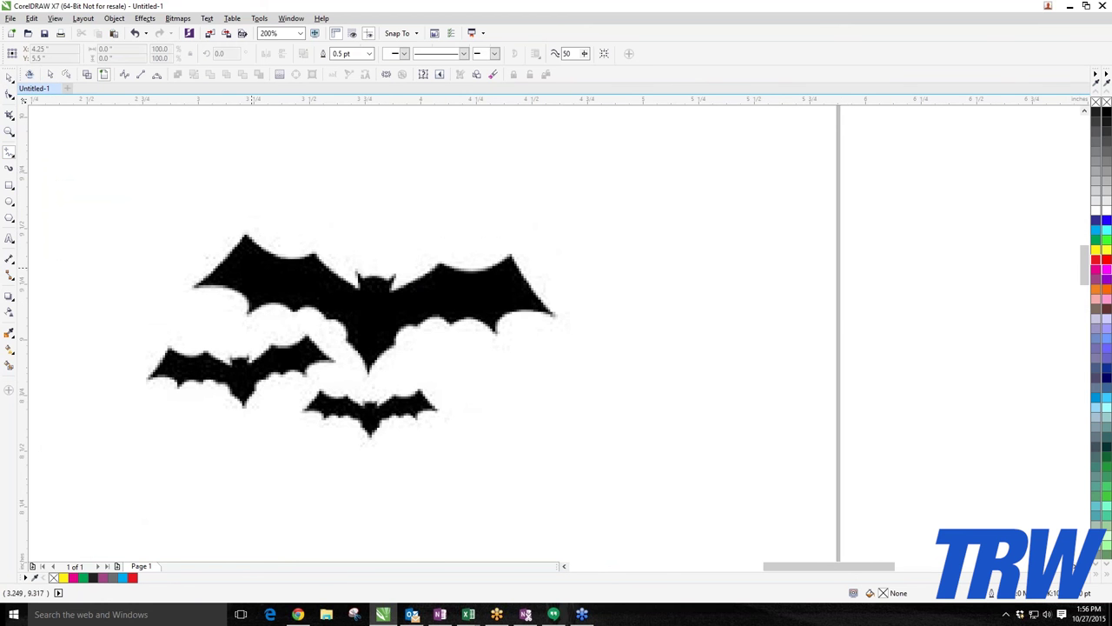
scroll(252, 260, "up", 2)
scroll(231, 221, "down", 3)
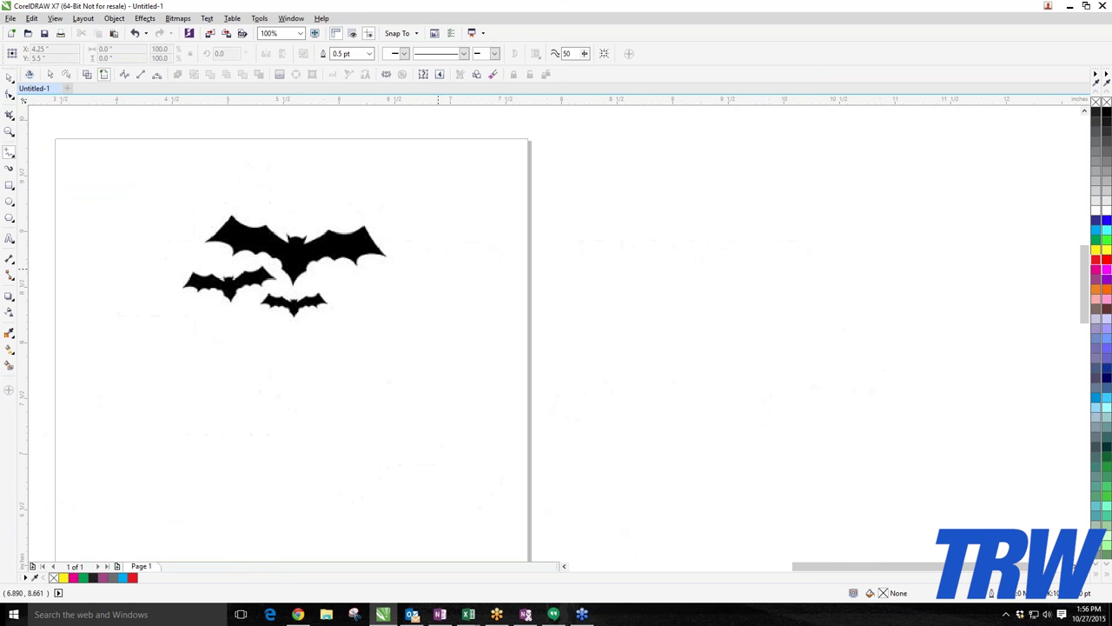
scroll(438, 270, "up", 1)
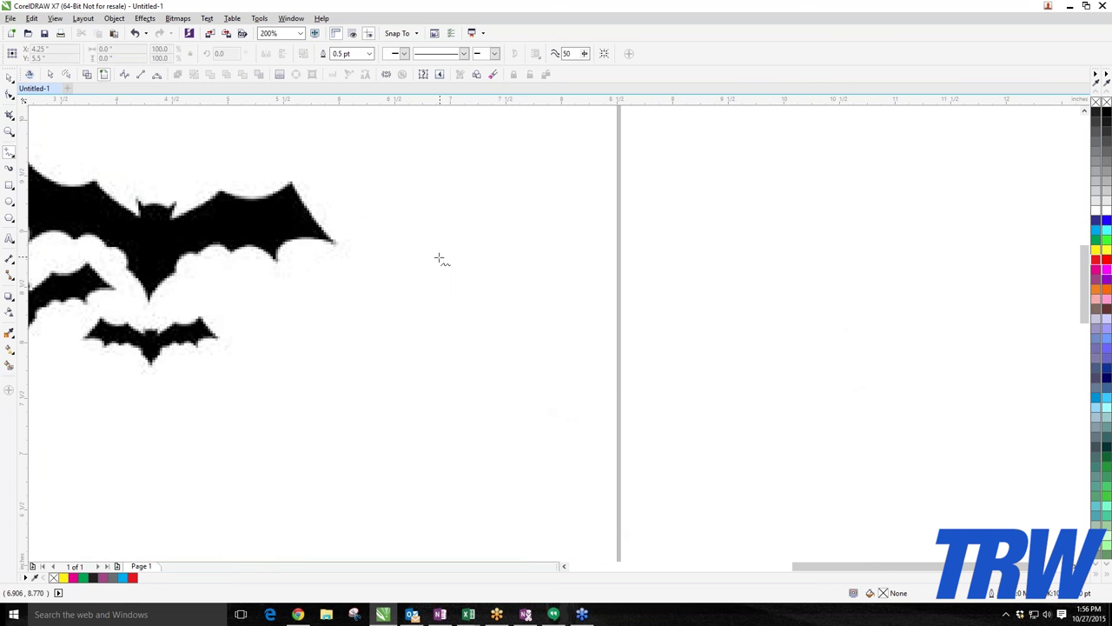
mouse_move(439, 257)
left_mouse_down()
mouse_move(443, 349)
mouse_move(558, 418)
mouse_move(492, 346)
left_mouse_up()
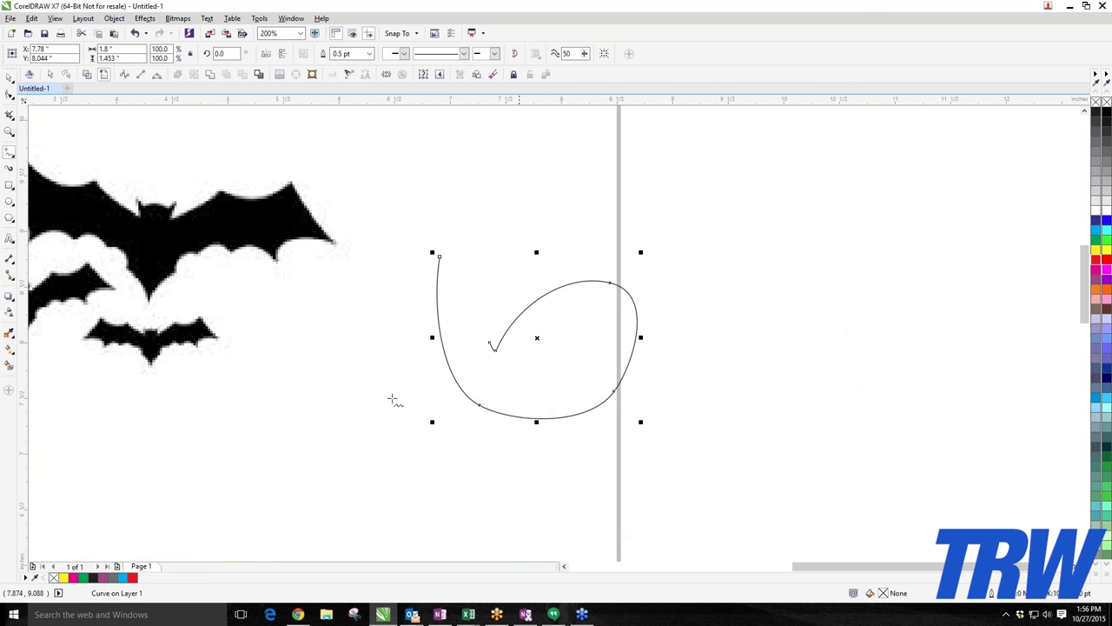
Draw a straight horizontal line above the bats and a freehand wave about 6 by 3.3 in across the page's right edge.
scroll(382, 390, "down", 1)
scroll(386, 395, "down", 1)
scroll(461, 409, "up", 1)
left_click(368, 243)
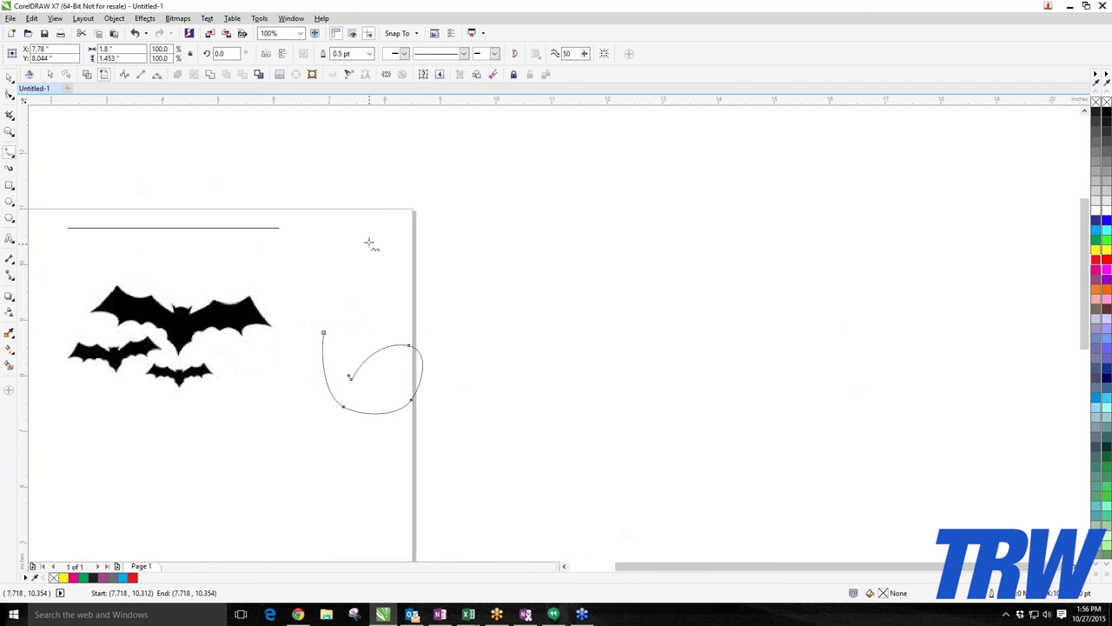
mouse_move(369, 244)
left_mouse_down()
mouse_move(434, 227)
mouse_move(648, 396)
mouse_move(702, 273)
left_mouse_up()
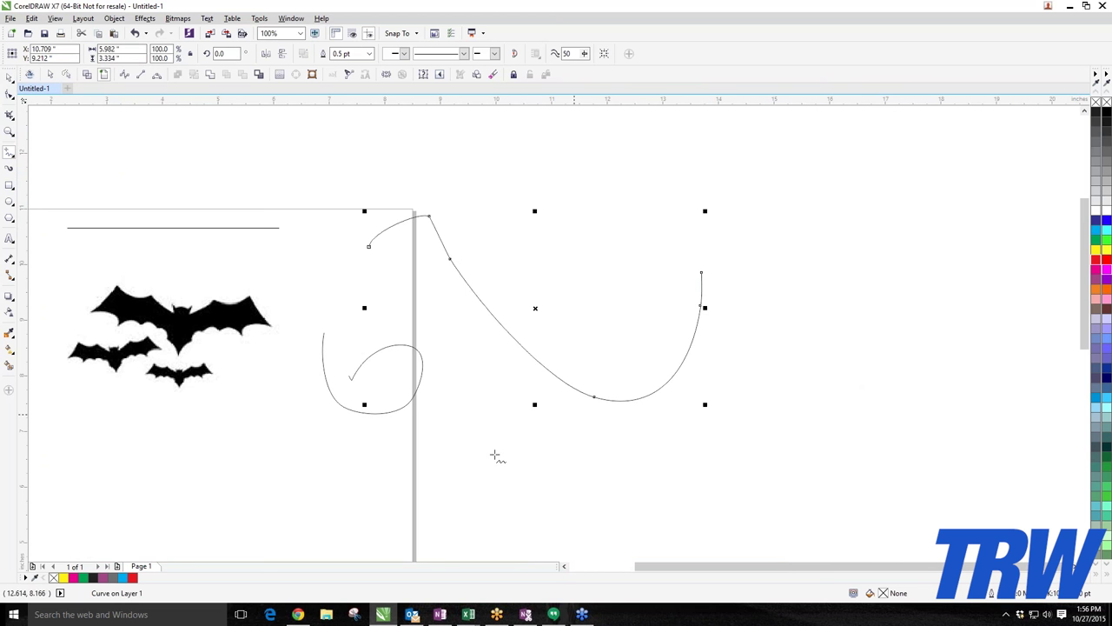
Draw two freehand loops, one about 5.4 by 3.5 in below the bats and one about 4.8 by 3.9 in beside it.
scroll(296, 330, "down", 2)
scroll(235, 417, "up", 2)
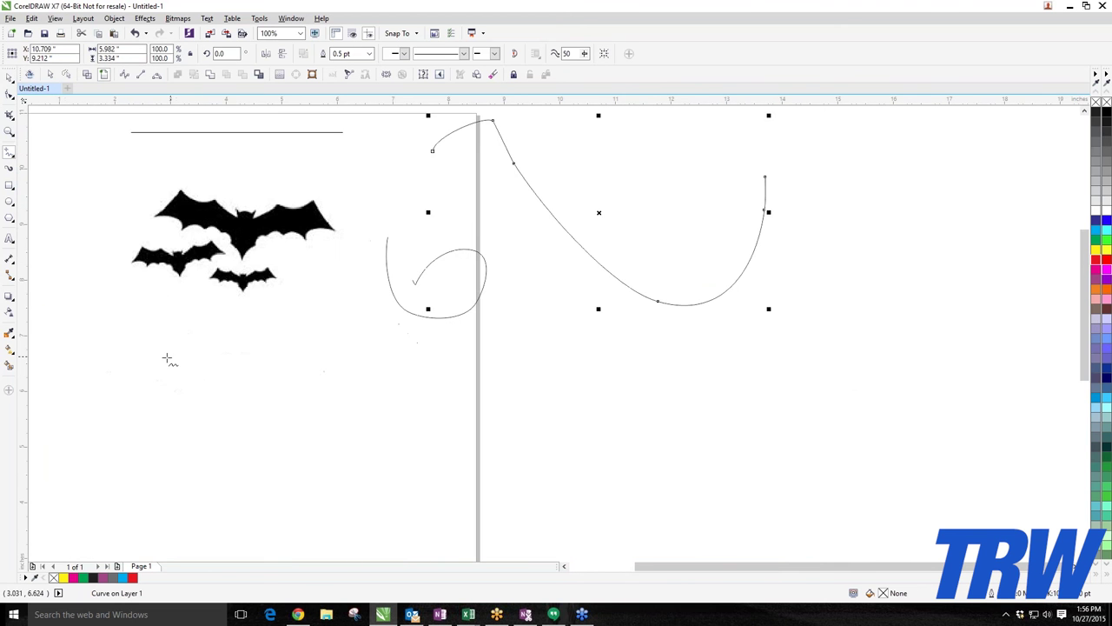
mouse_move(165, 356)
left_mouse_down()
mouse_move(181, 415)
mouse_move(388, 438)
mouse_move(155, 301)
mouse_move(226, 393)
left_mouse_up()
mouse_move(658, 340)
left_mouse_down()
mouse_move(422, 507)
mouse_move(408, 299)
left_mouse_up()
Examine the large freehand loop below the bats, where its two ends cross.
left_click(9, 79)
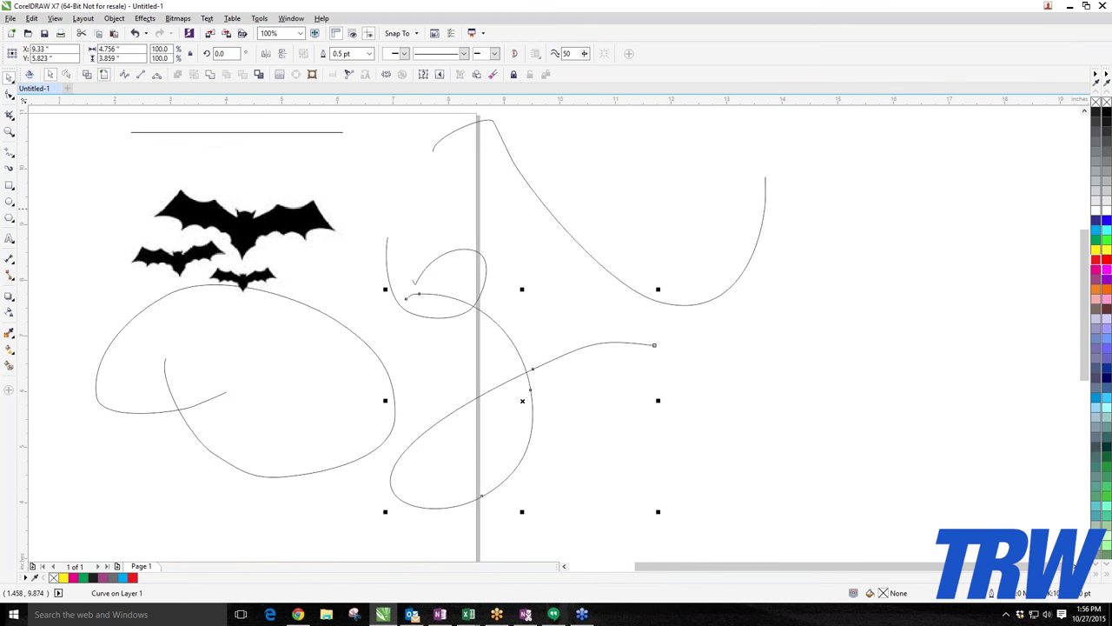
left_click(185, 335)
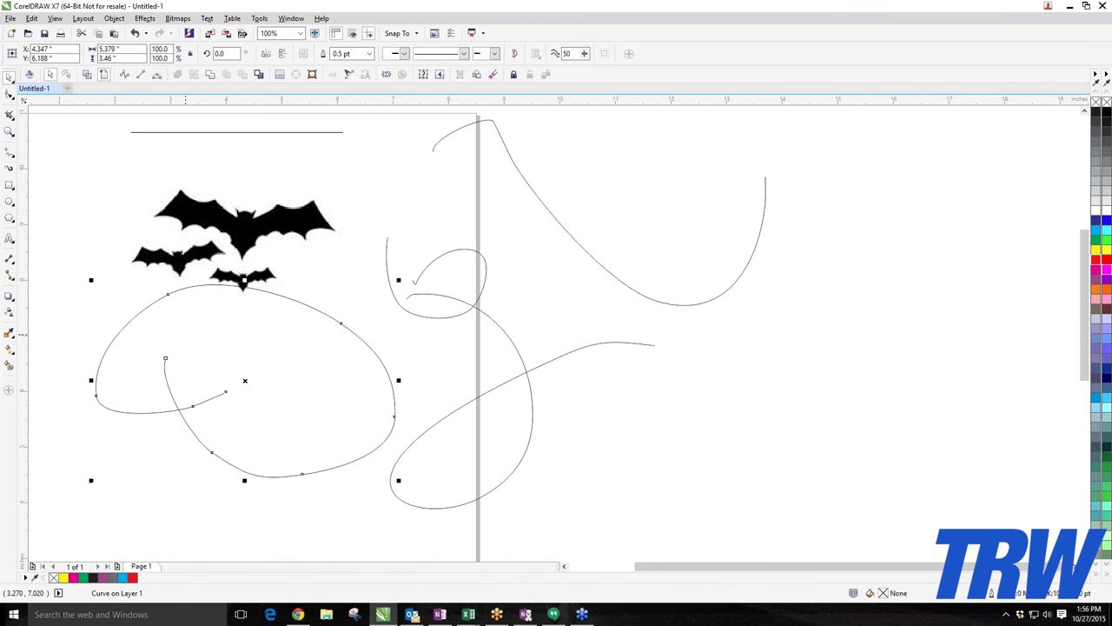
left_click(146, 423)
scroll(147, 422, "up", 2)
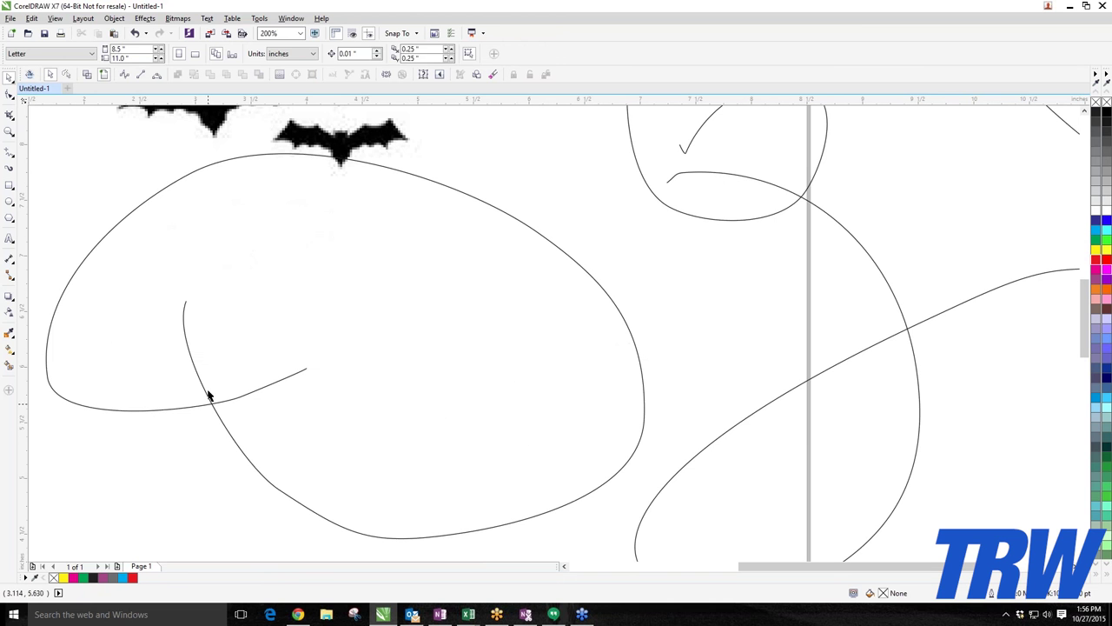
Delete the large freehand loop below the bats.
left_click(188, 345)
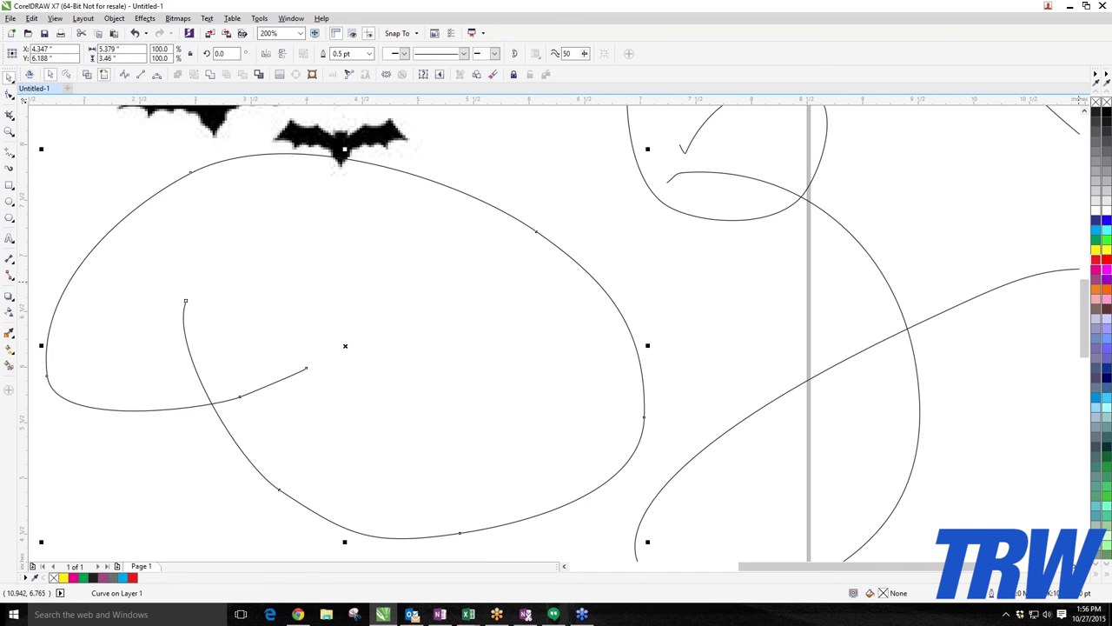
left_click(1017, 289)
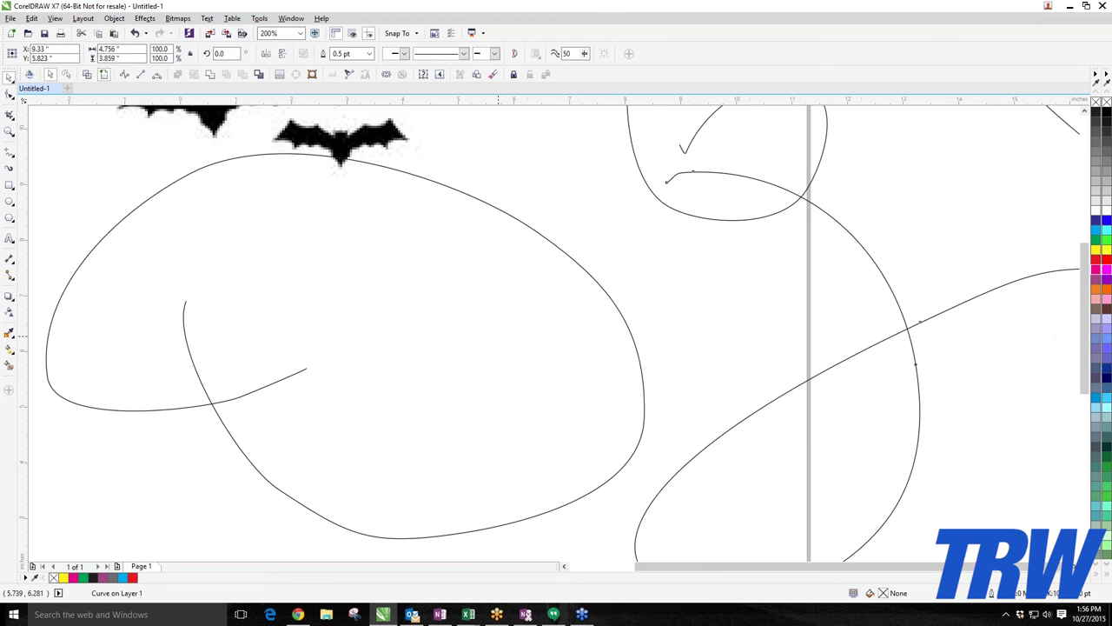
scroll(498, 336, "down", 4)
scroll(498, 336, "up", 2)
key("Tab")
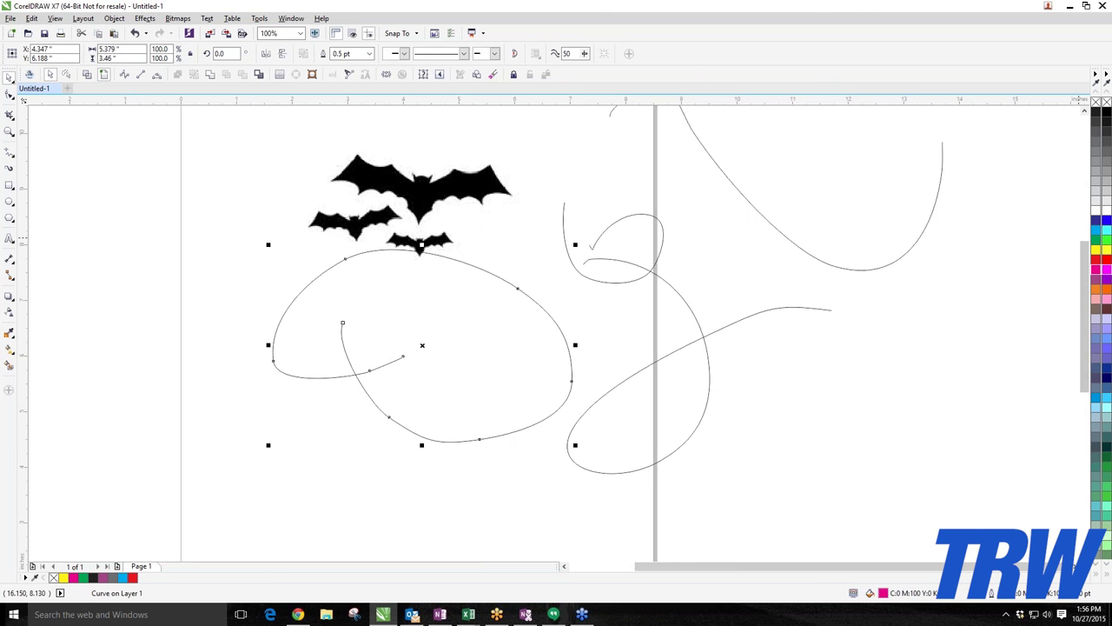
left_click(1095, 260)
key("Delete")
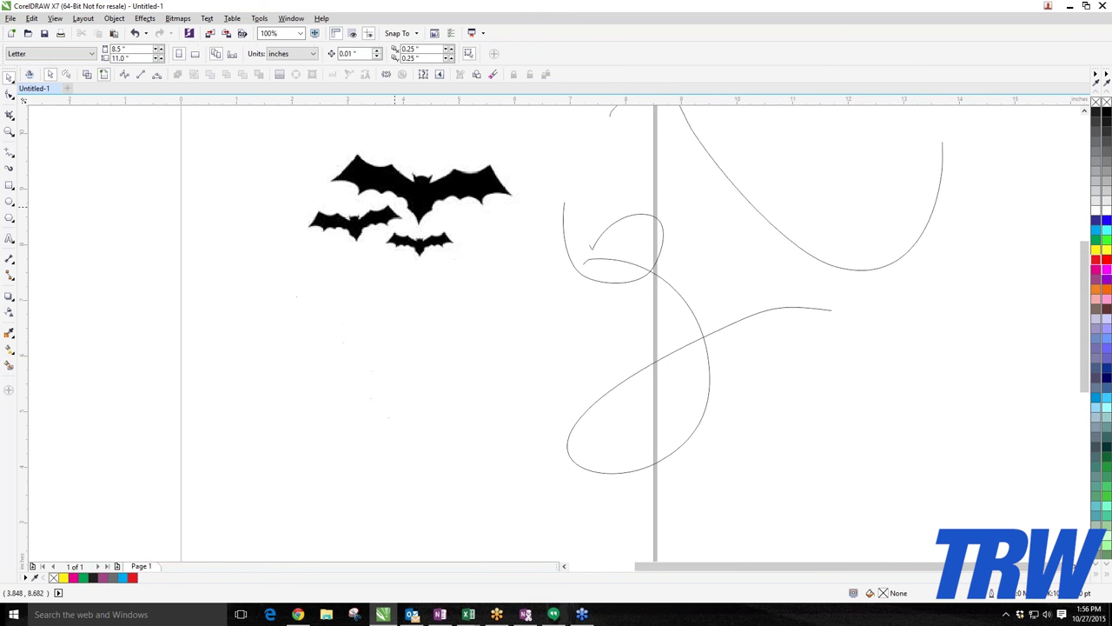
Delete the remaining freehand loop and wave curve across the page's right edge, leaving only the bats.
scroll(618, 264, "down", 2)
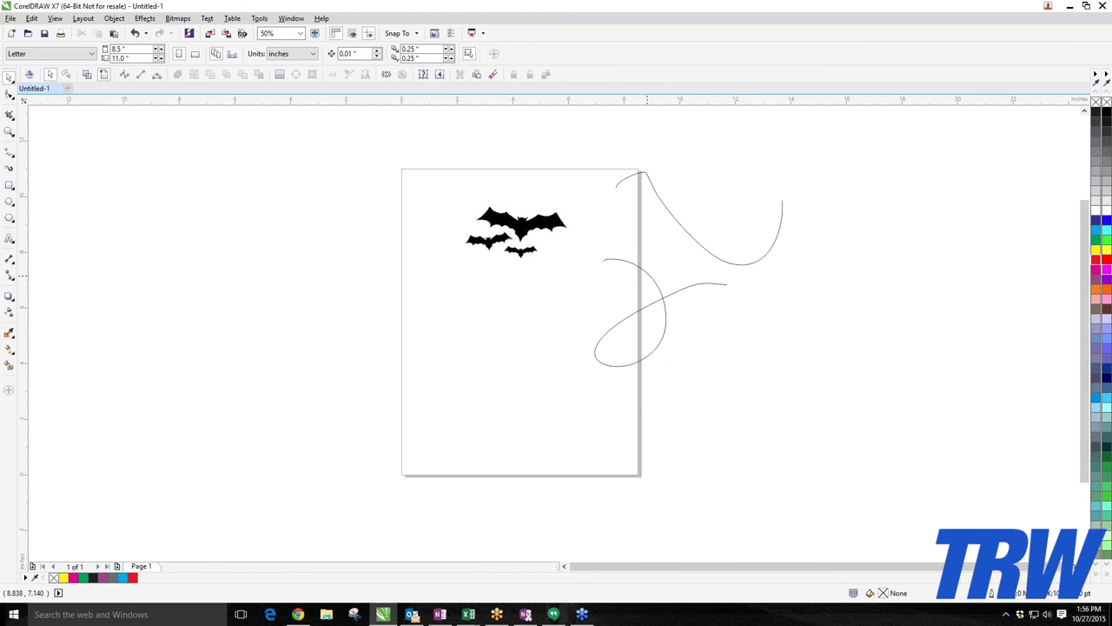
left_click(660, 311)
key("Delete")
left_click(695, 241)
key("Delete")
left_click_drag(829, 306, 973, 478)
Draw a nearly horizontal line about 7.9 in long below the bats with the 2-Point Line tool and cross it with two diagonals.
left_click(14, 161)
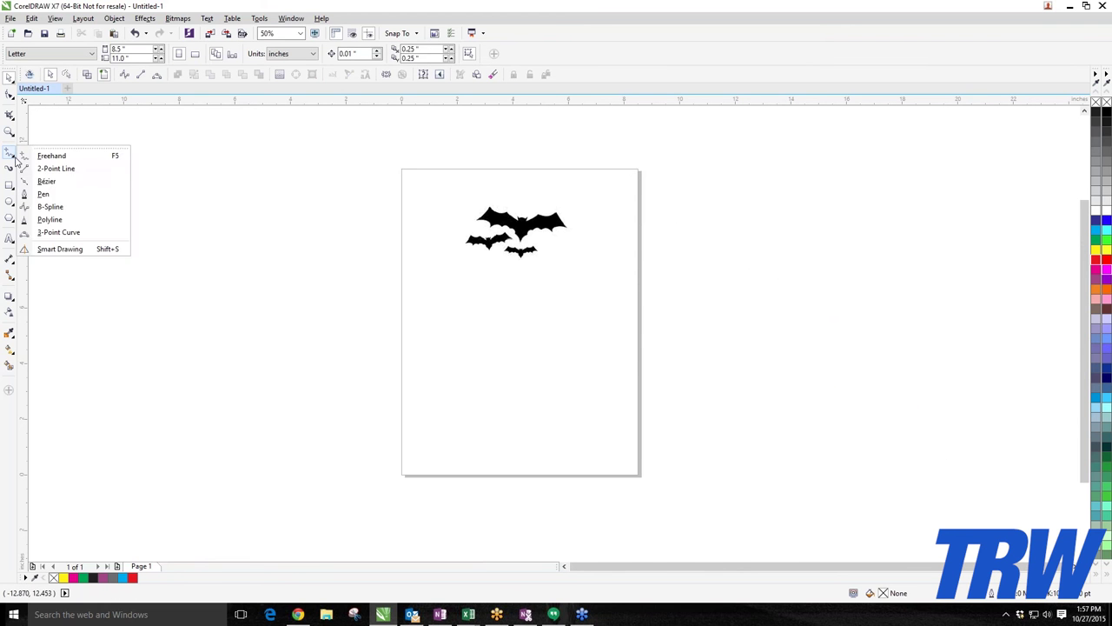
left_click(48, 168)
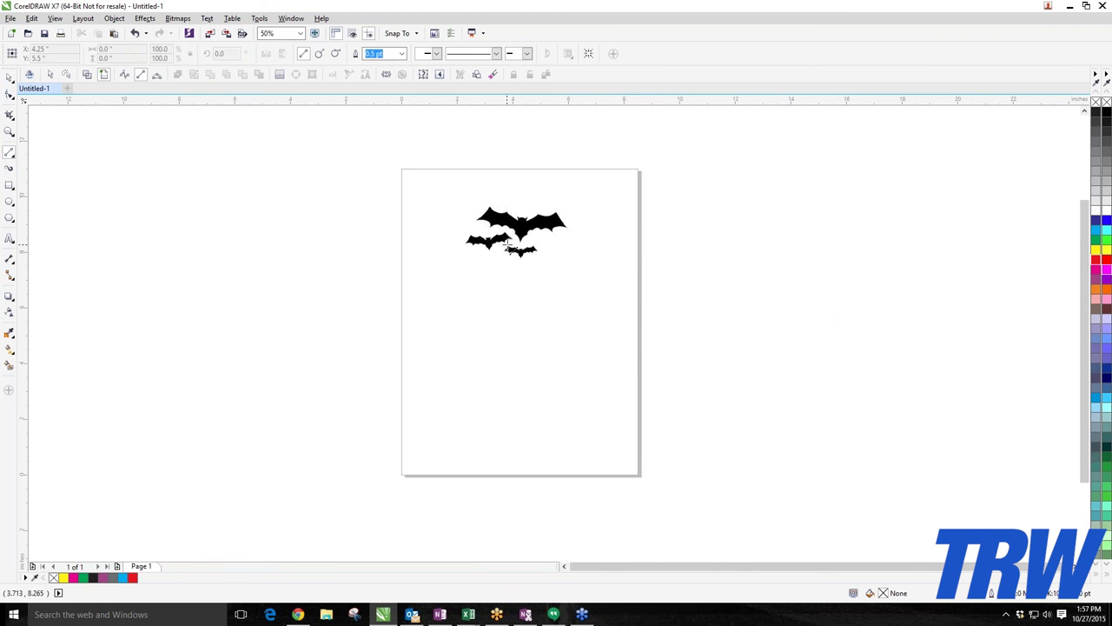
scroll(532, 304, "up", 2)
left_click_drag(293, 330, 733, 325)
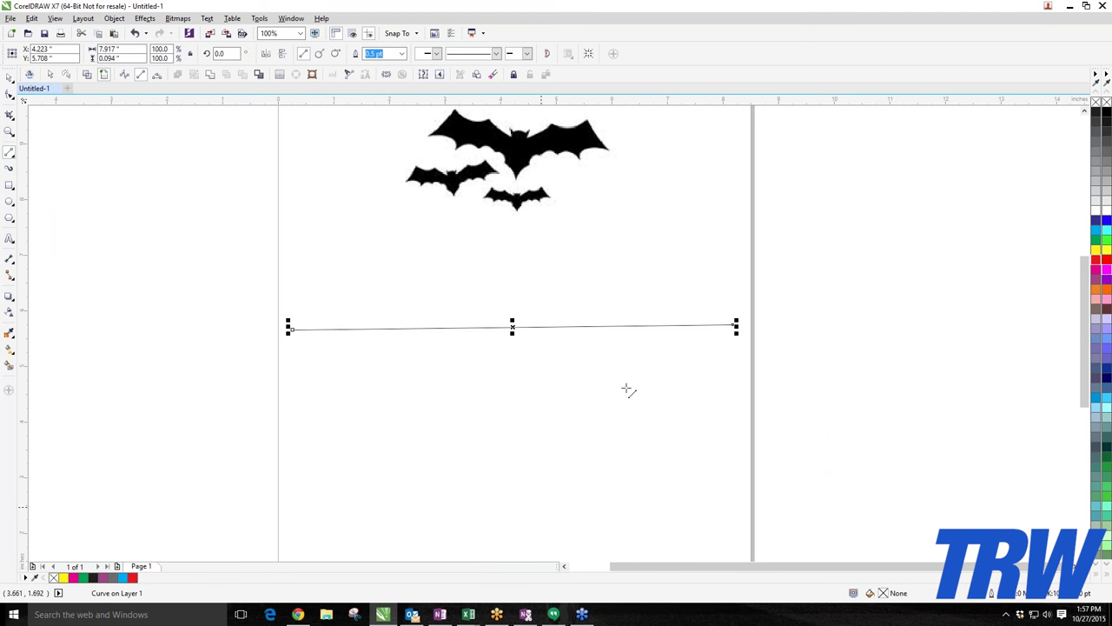
left_click_drag(380, 274, 563, 466)
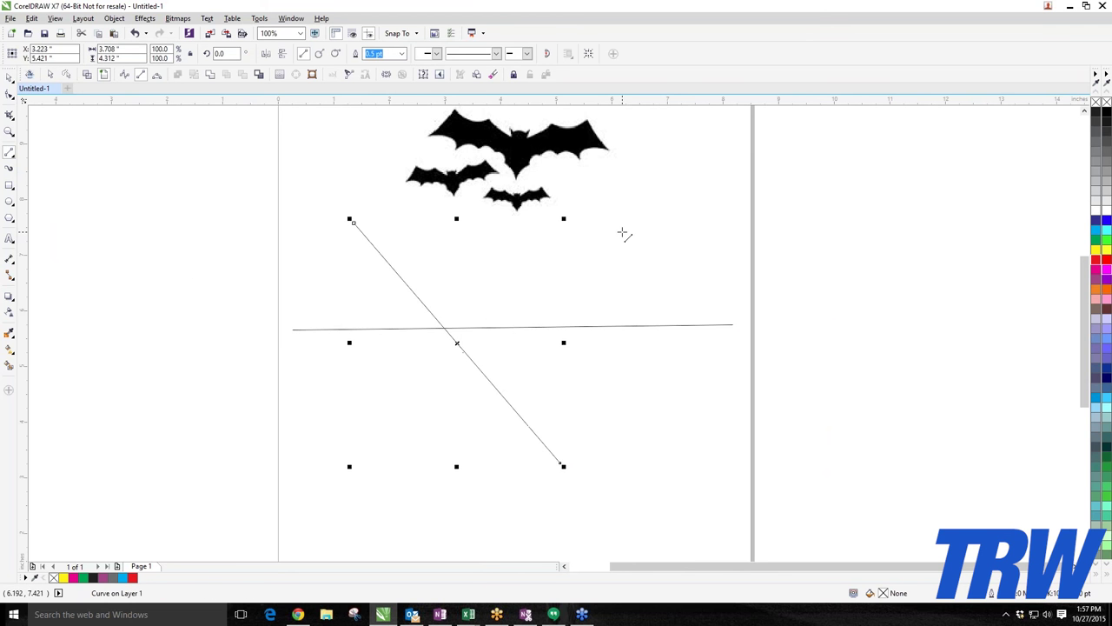
left_click_drag(623, 231, 385, 446)
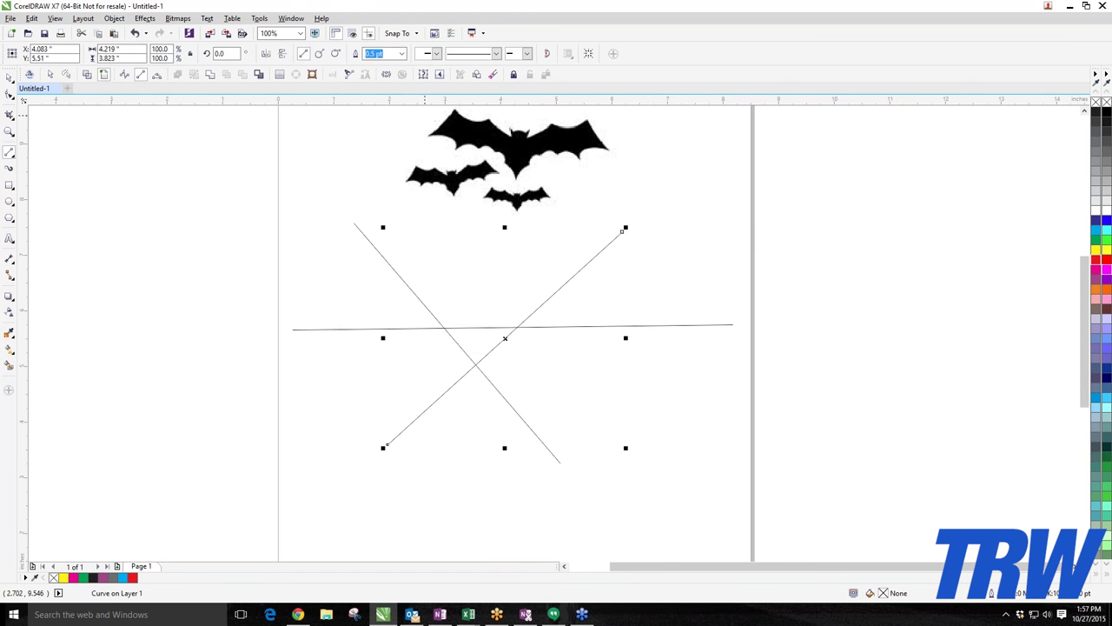
Add five more two-point lines at various angles crossing the ones below the bats, including a steep one about 5.7 in tall.
left_click(355, 215)
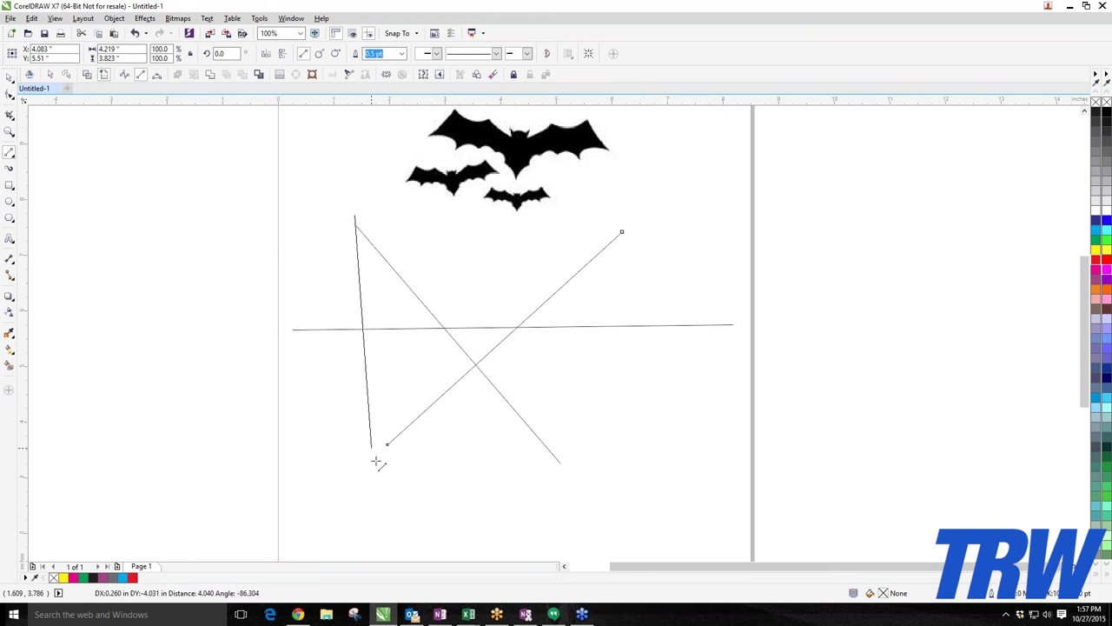
left_click(377, 484)
left_click_drag(413, 438, 399, 450)
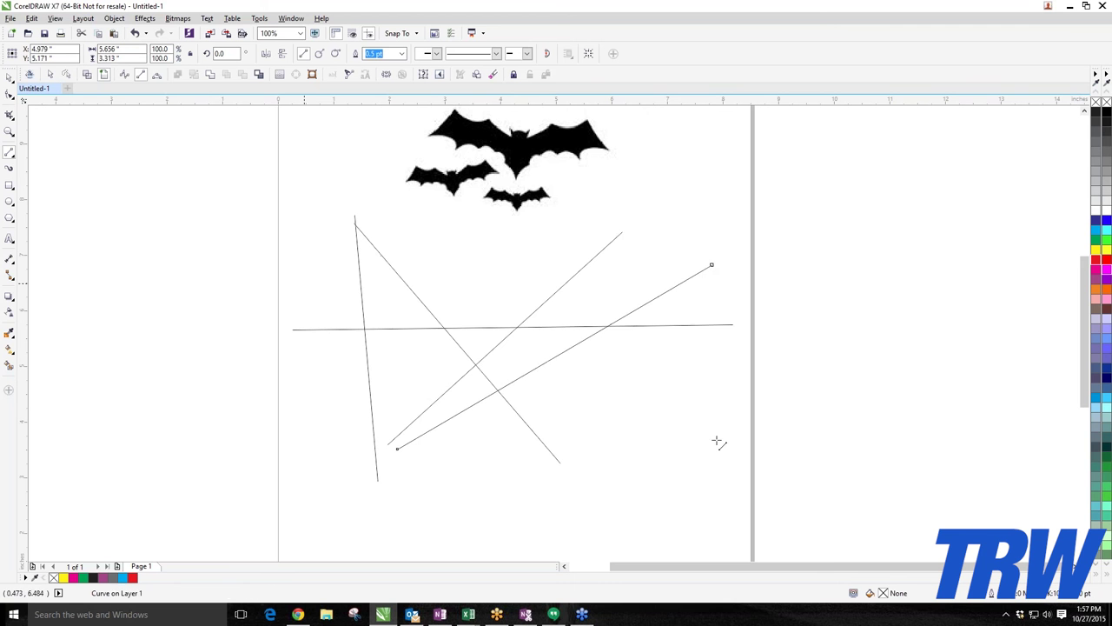
left_click_drag(718, 442, 304, 284)
left_click_drag(654, 217, 524, 509)
left_click_drag(469, 226, 504, 543)
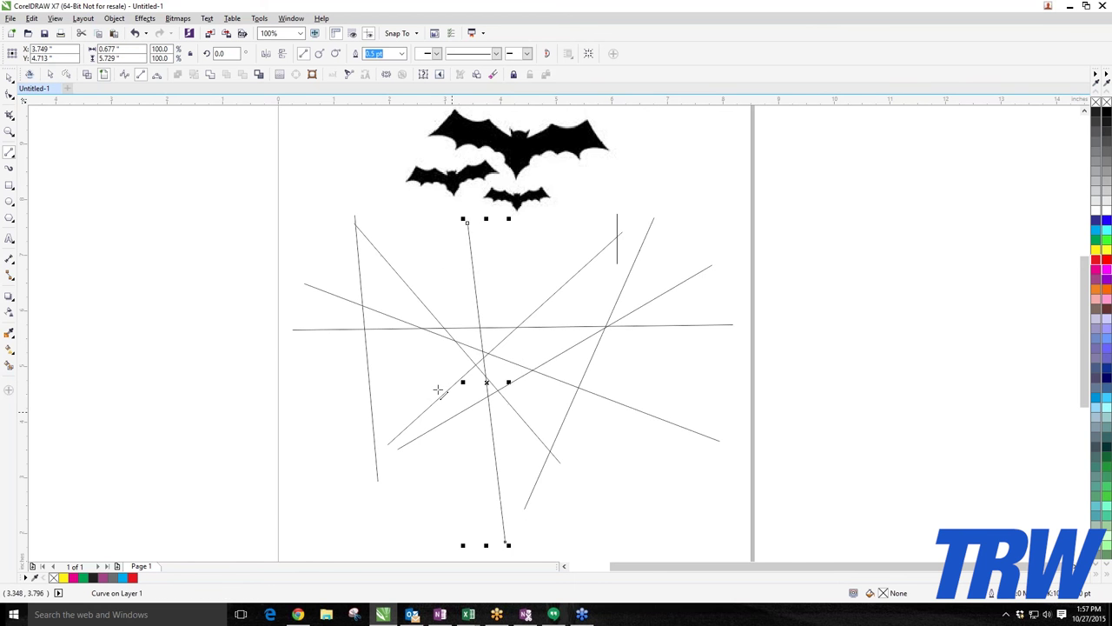
Select all the two-point lines below the bats together and delete them.
scroll(439, 388, "down", 2)
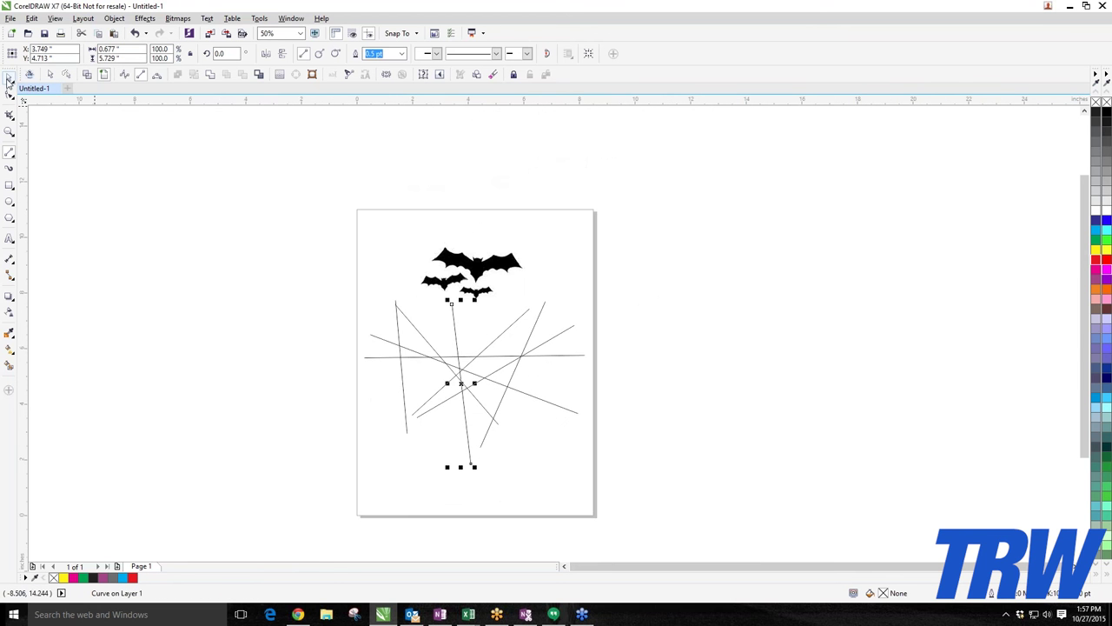
scroll(455, 357, "up", 2)
left_click_drag(153, 200, 767, 496)
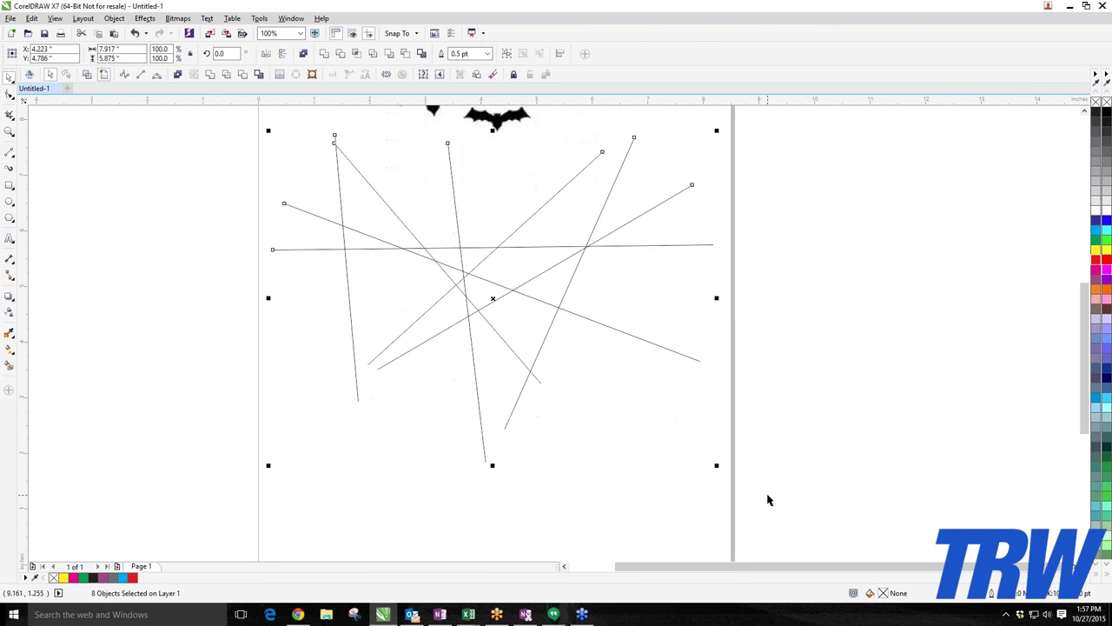
key("Delete")
scroll(345, 157, "down", 3)
scroll(359, 184, "up", 4)
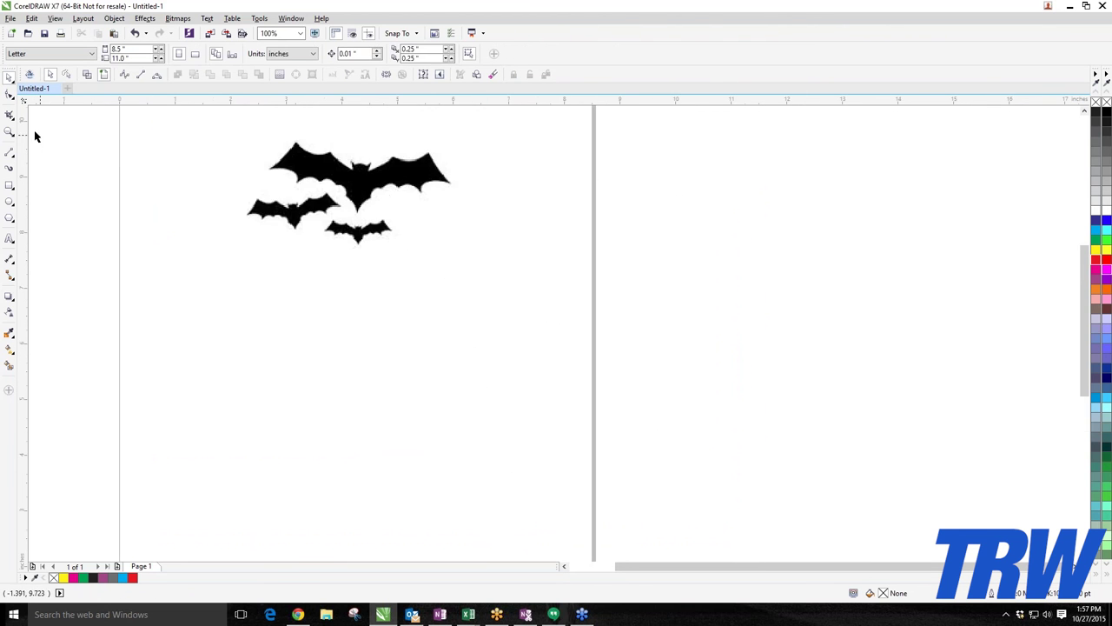
Draw a Bézier segment along the outer edge of the large bat's left wing, from its upper tip to its outer tip.
left_click(11, 159)
left_click(51, 179)
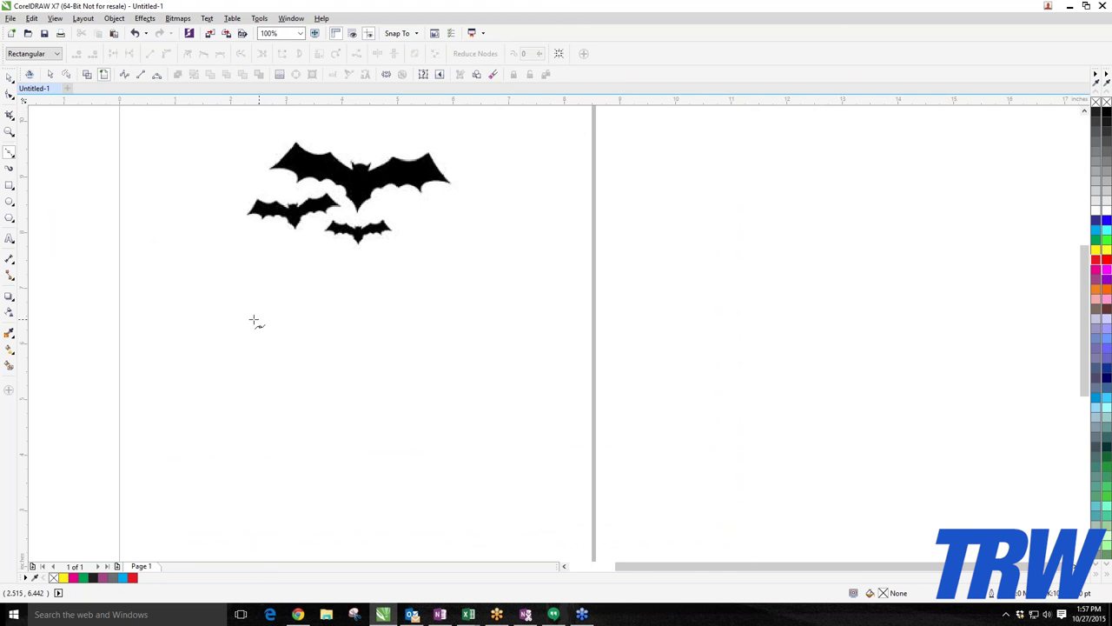
scroll(203, 328, "down", 3)
scroll(192, 348, "up", 3)
scroll(217, 313, "down", 2)
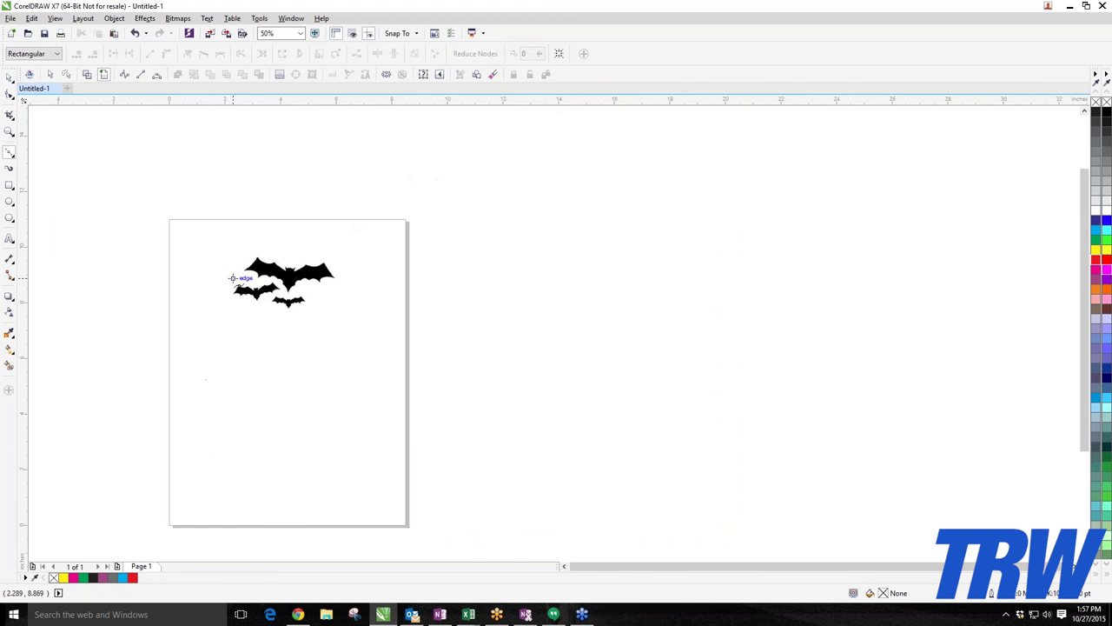
scroll(252, 260, "up", 5)
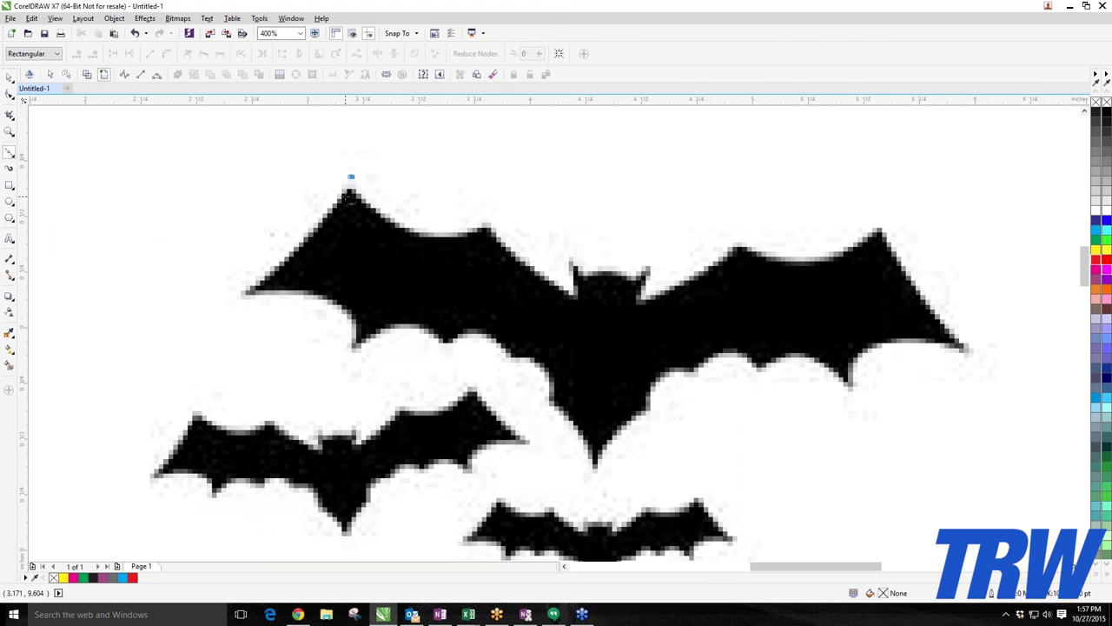
mouse_move(242, 295)
left_mouse_down()
mouse_move(203, 303)
mouse_move(244, 295)
mouse_move(236, 290)
left_mouse_up()
key("space")
scroll(248, 302, "down", 1)
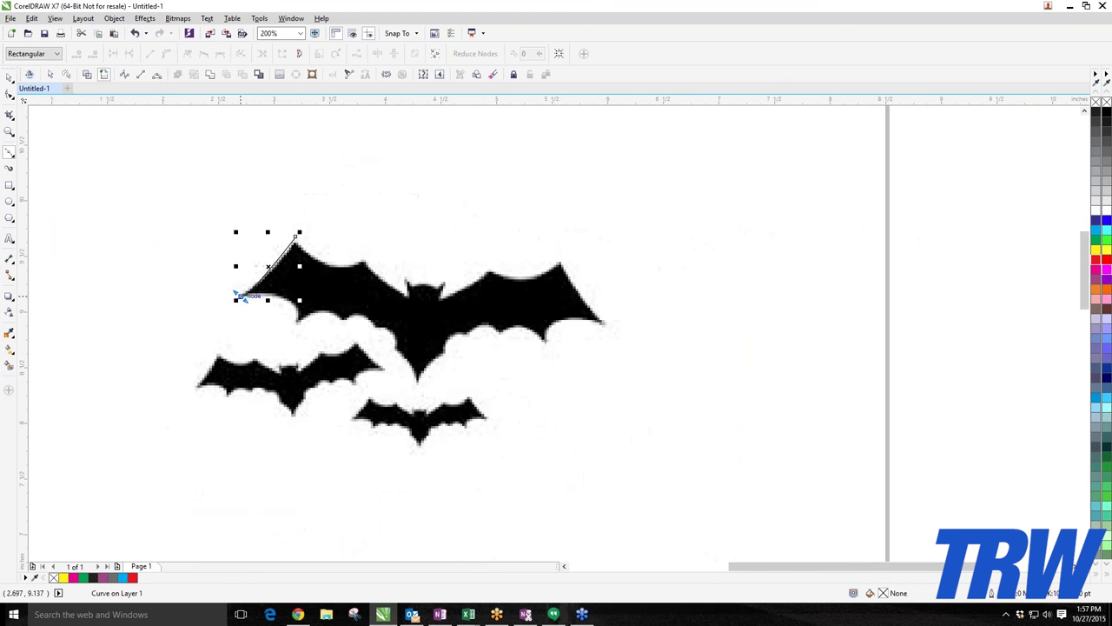
Extend the Bézier path from the left wing's outer tip in a zigzag of four straight segments beside the large bat.
scroll(248, 300, "up", 2)
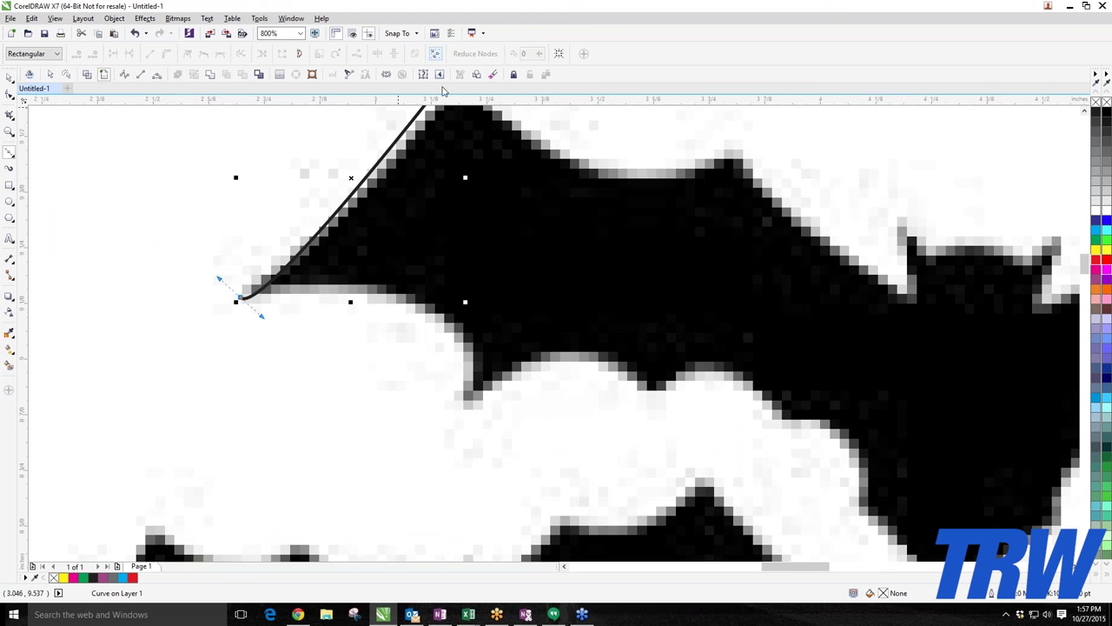
scroll(184, 263, "down", 2)
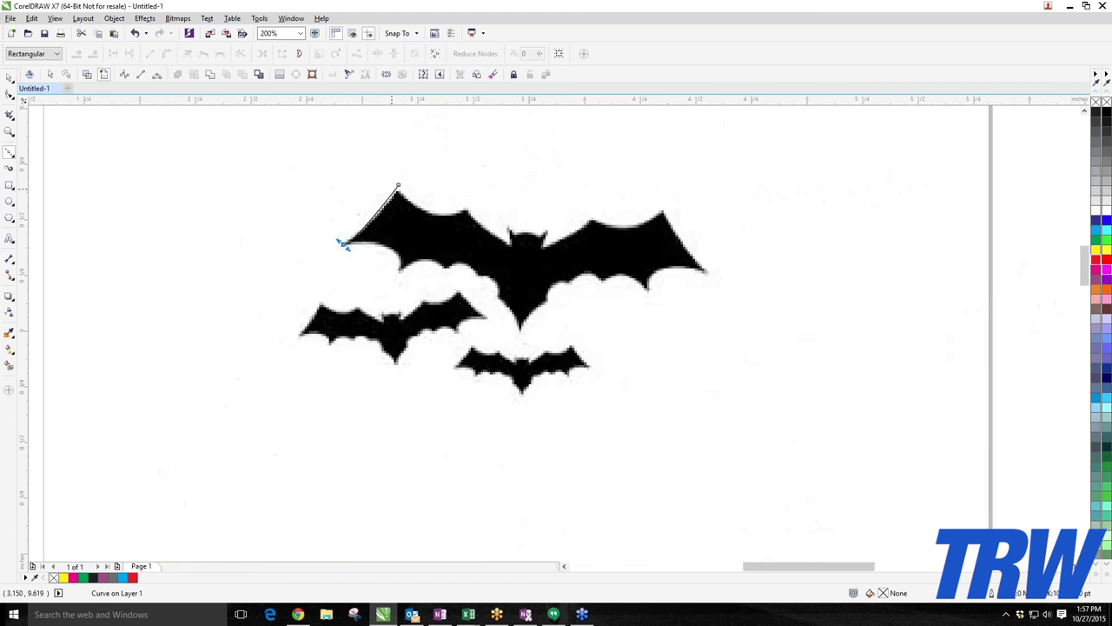
scroll(354, 274, "up", 1)
scroll(324, 291, "up", 1)
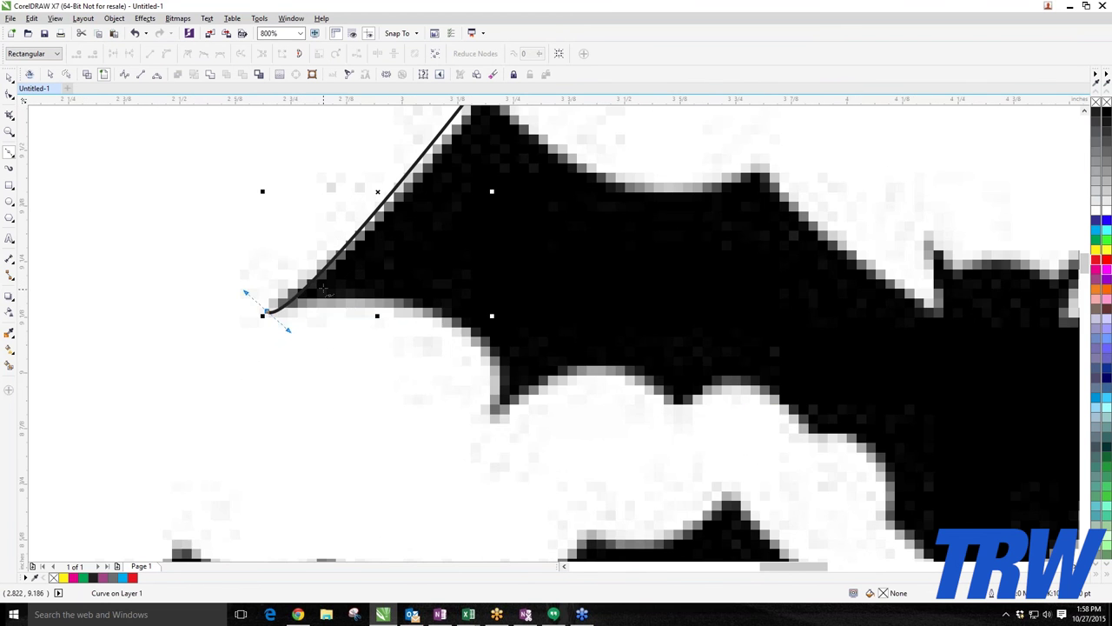
scroll(324, 291, "down", 1)
scroll(335, 348, "down", 1)
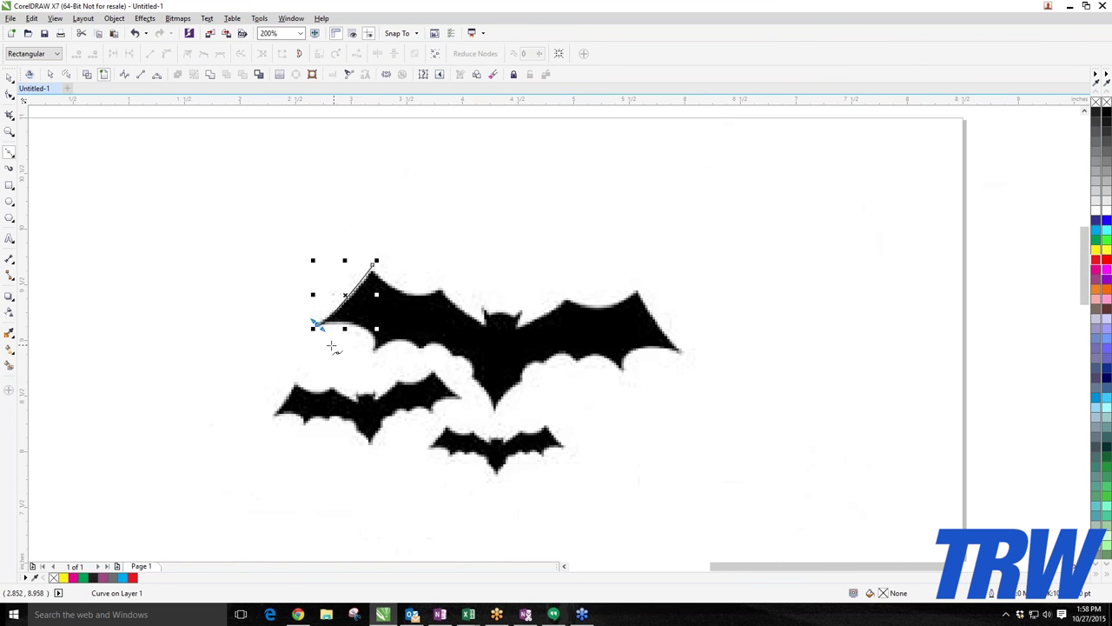
left_click(261, 234)
left_click(173, 325)
left_click(199, 214)
left_click(154, 211)
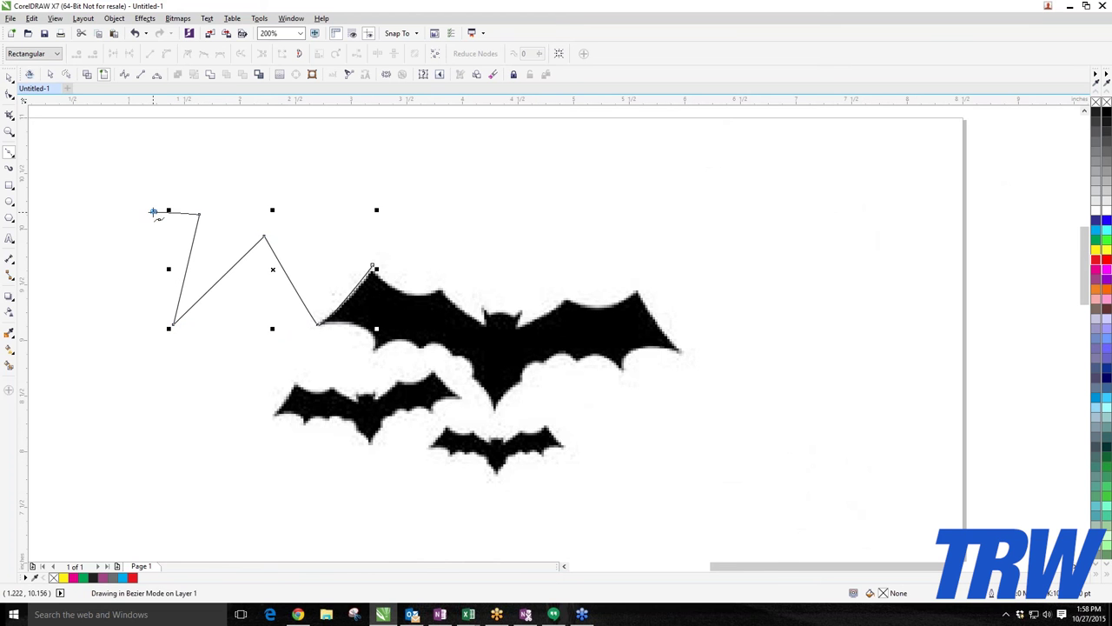
Continue the Bézier path down the page's left side and beneath the small bats to a point below the large bat's right wing.
left_click(95, 276)
left_click(99, 352)
left_click(208, 429)
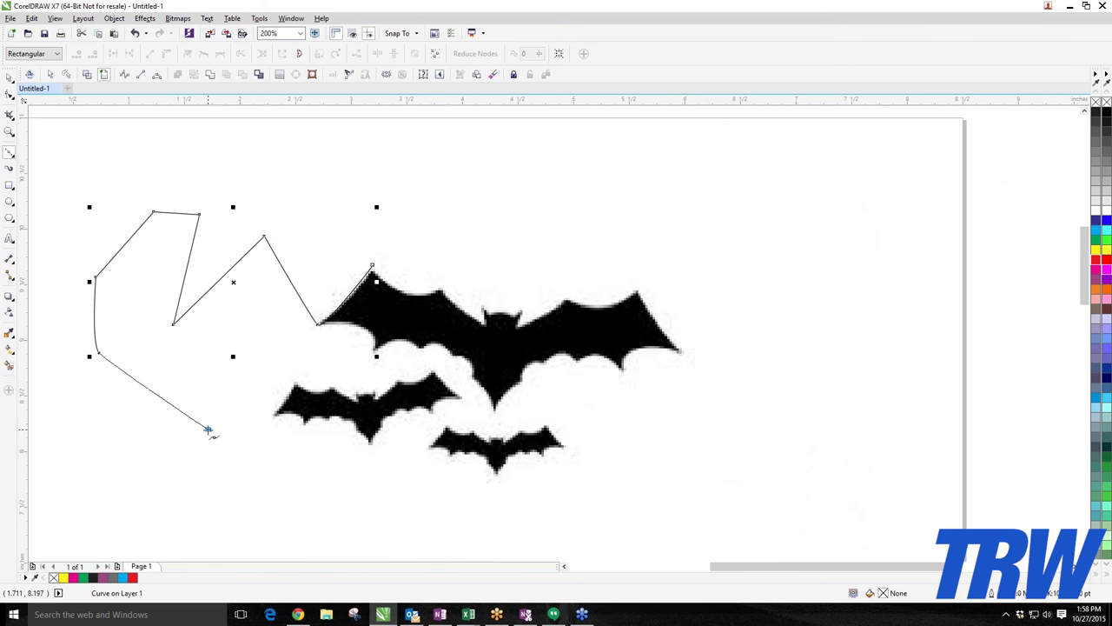
left_click(389, 497)
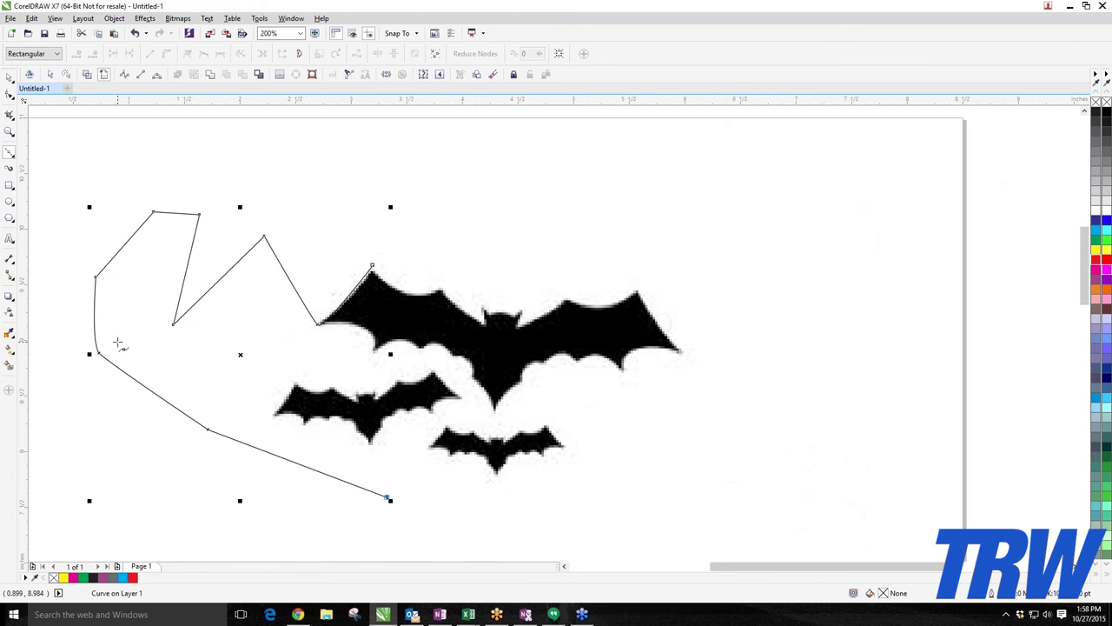
scroll(127, 342, "down", 2)
scroll(253, 432, "up", 2)
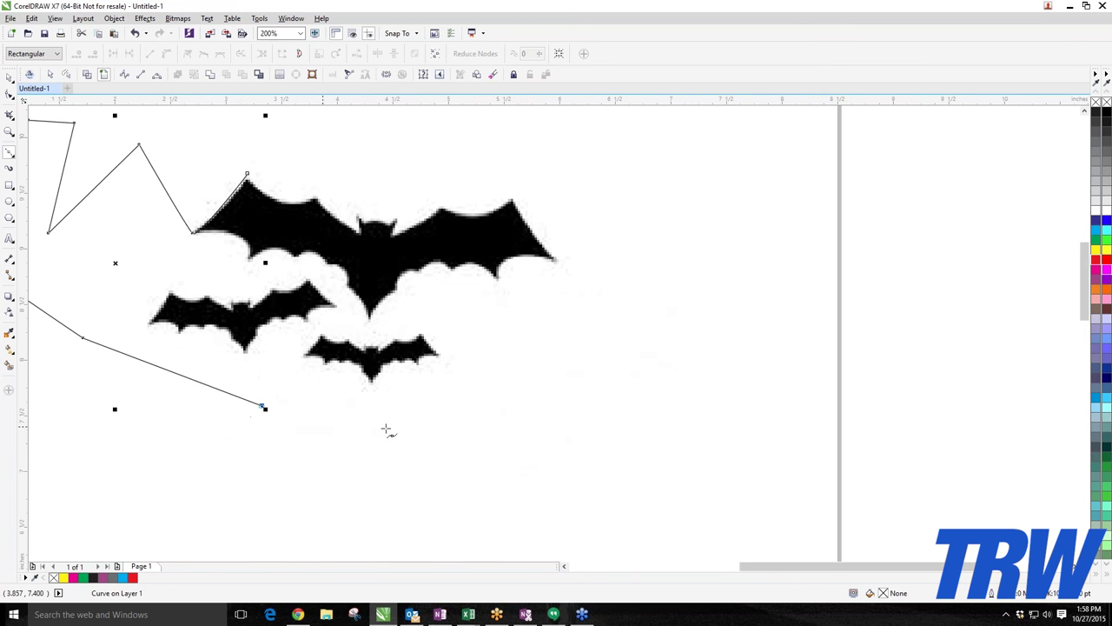
left_click(339, 426)
left_click(540, 364)
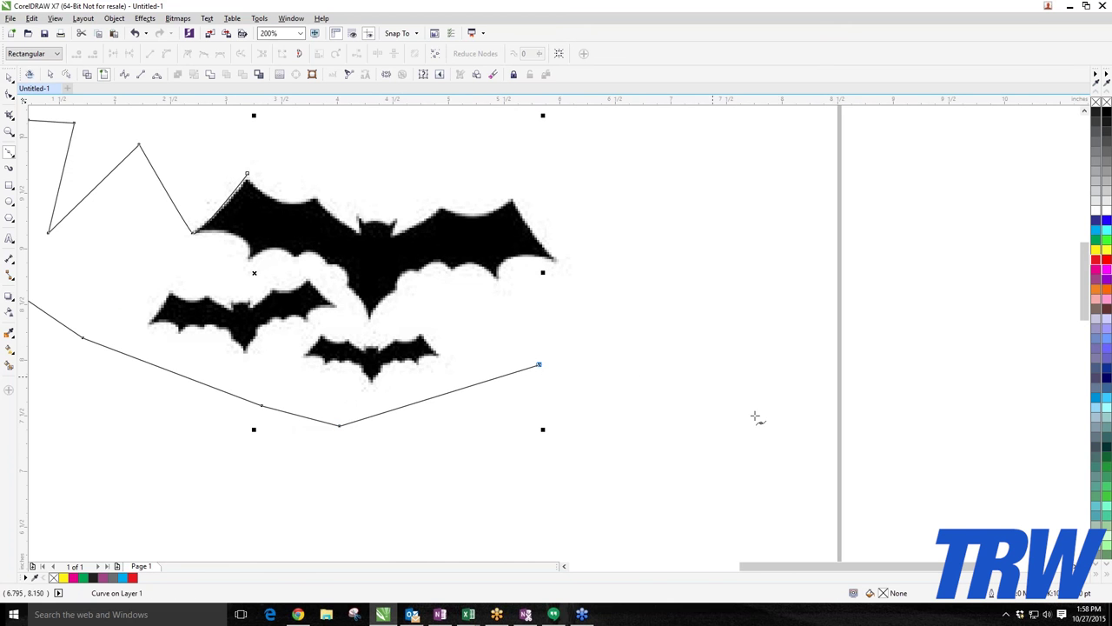
Continue the Bézier path with curved segments up around the large bat's right wing and over the page's top edge.
left_click(537, 165)
mouse_move(537, 165)
left_mouse_down()
mouse_move(393, 156)
mouse_move(515, 177)
mouse_move(390, 149)
mouse_move(441, 154)
mouse_move(467, 134)
mouse_move(512, 130)
mouse_move(506, 161)
mouse_move(534, 161)
left_mouse_up()
left_click_drag(481, 256, 531, 297)
left_click_drag(431, 171, 555, 129)
scroll(325, 169, "down", 2)
scroll(324, 169, "up", 1)
left_click_drag(325, 168, 283, 139)
left_click_drag(234, 189, 250, 138)
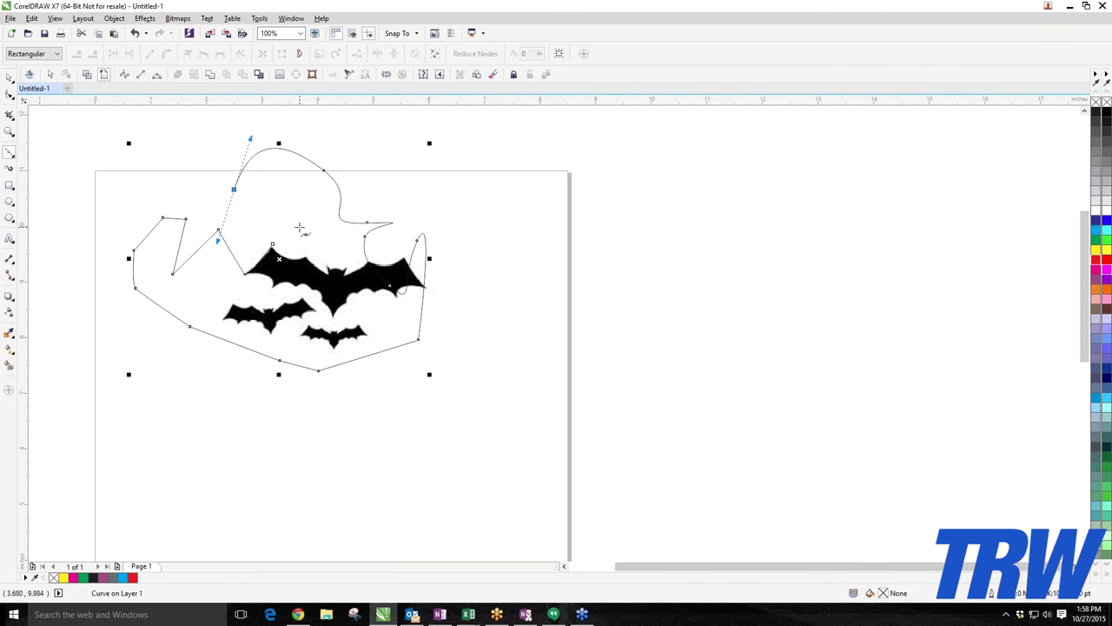
Extend the path across the large bat and around all the bats with mostly straight segments, ending in a curve off the page's left edge.
left_click(299, 228)
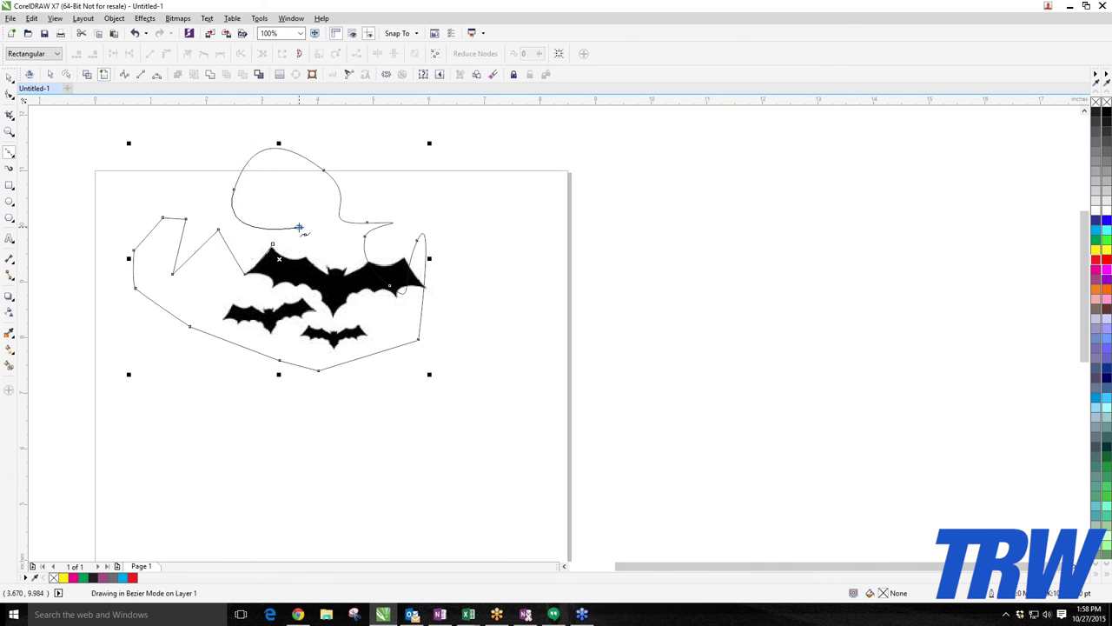
left_click(223, 422)
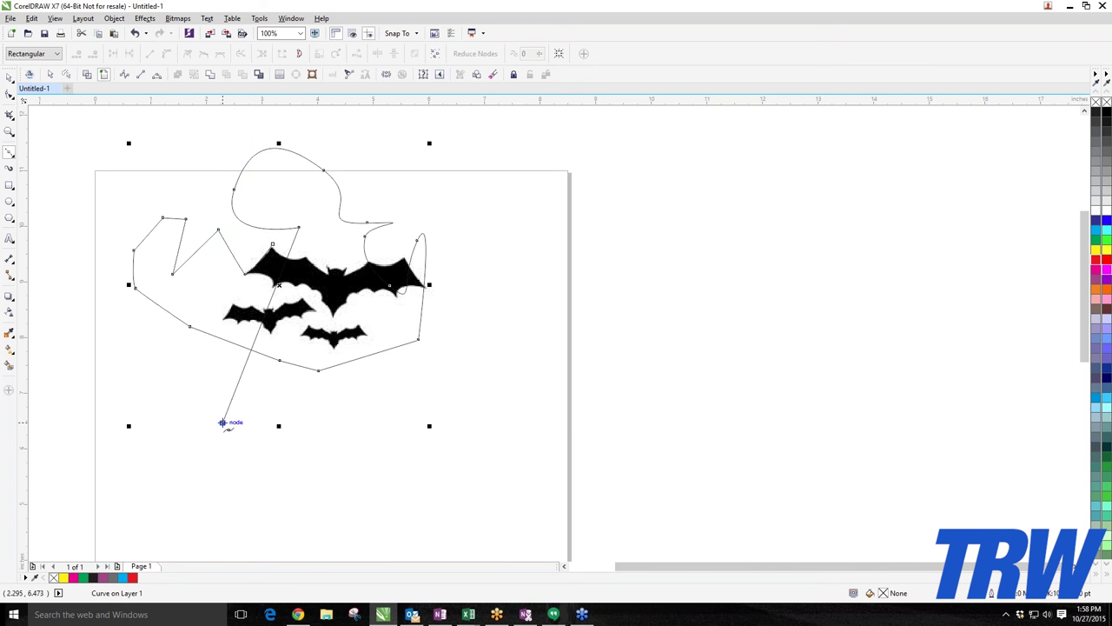
left_click(495, 378)
left_click(508, 208)
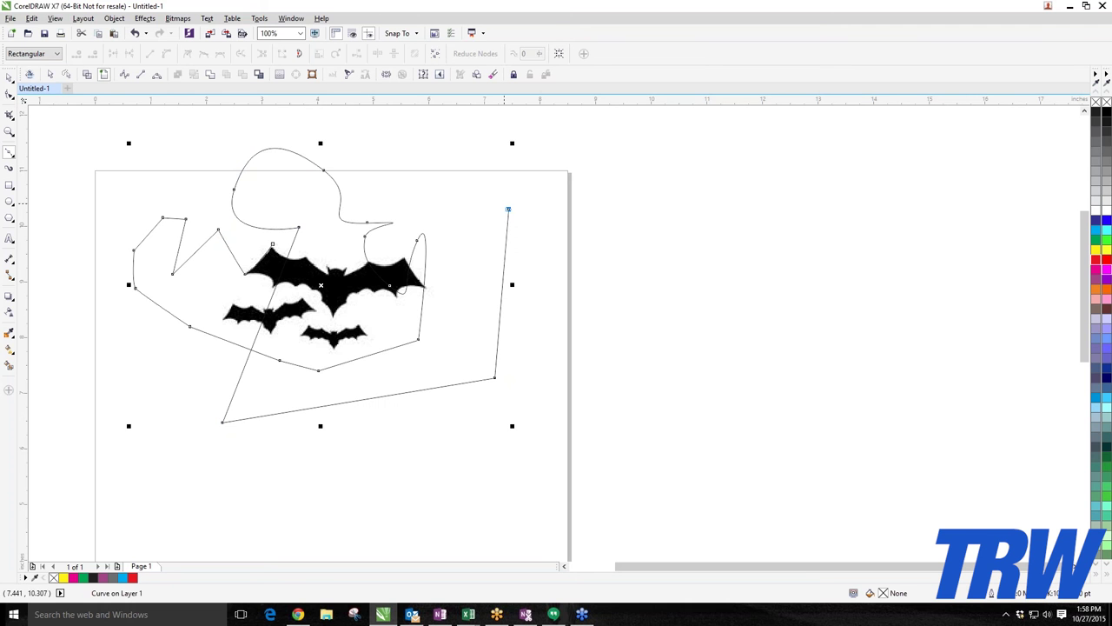
left_click(435, 189)
left_click(377, 153)
left_click(149, 174)
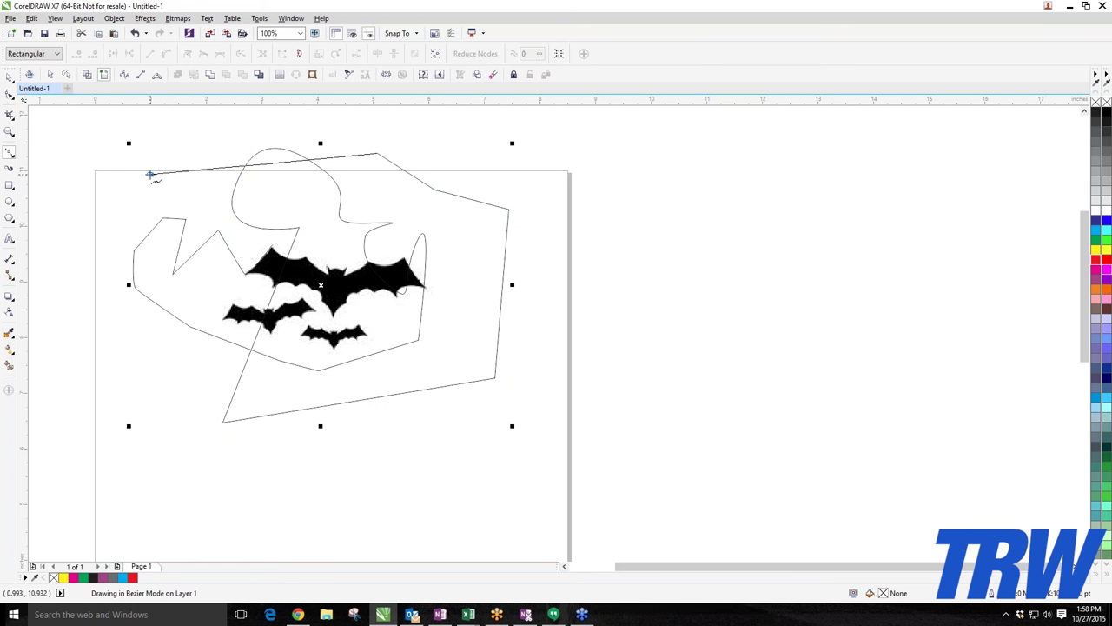
left_click_drag(74, 205, 69, 332)
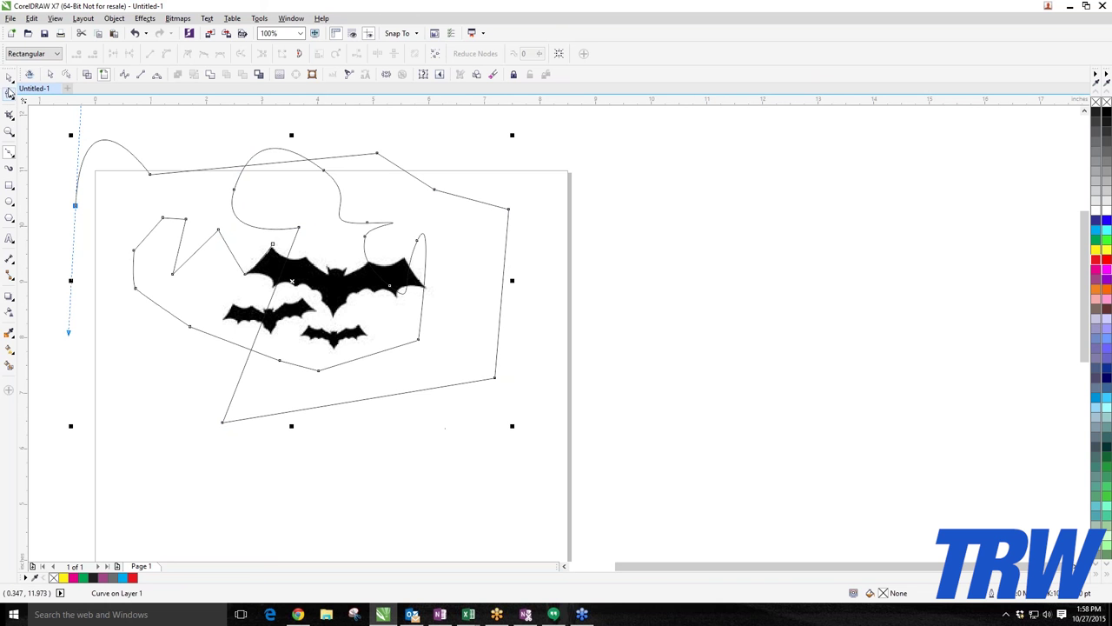
Delete the long Bézier path drawn around the bats.
left_click(8, 77)
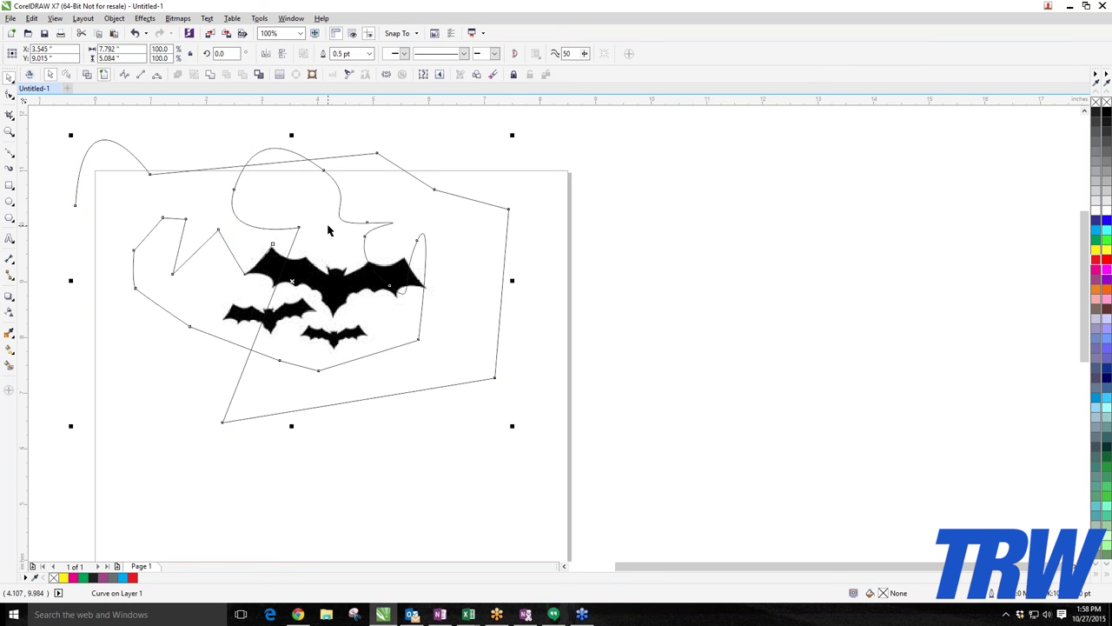
key("Delete")
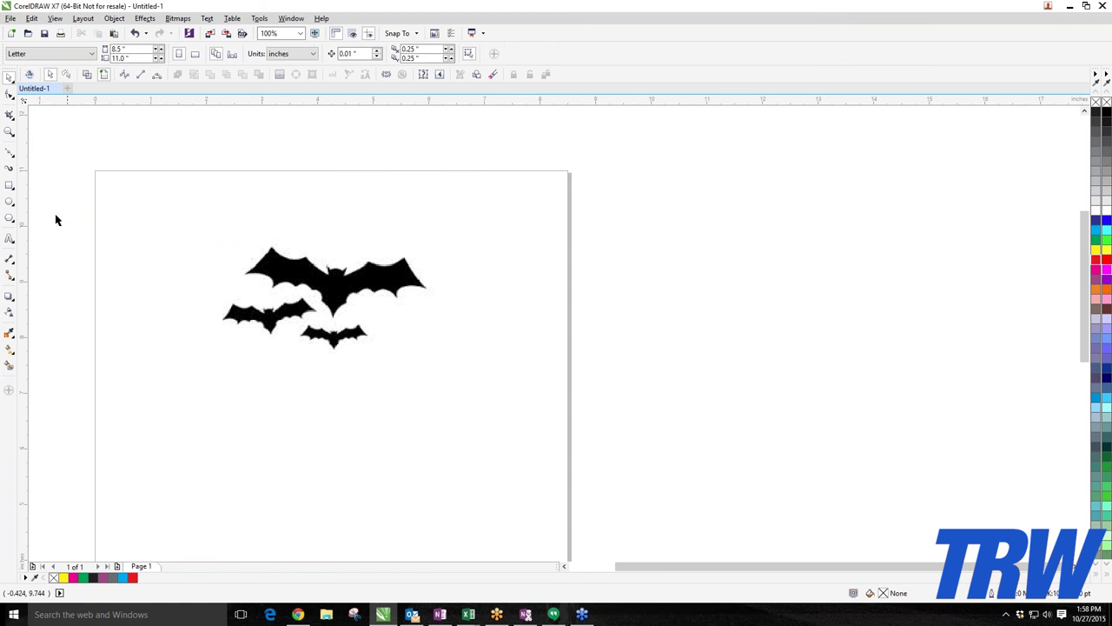
Draw an open U-shaped B-Spline about 4.2 × 1.7 in beneath the bats, using four control points.
left_click(10, 154)
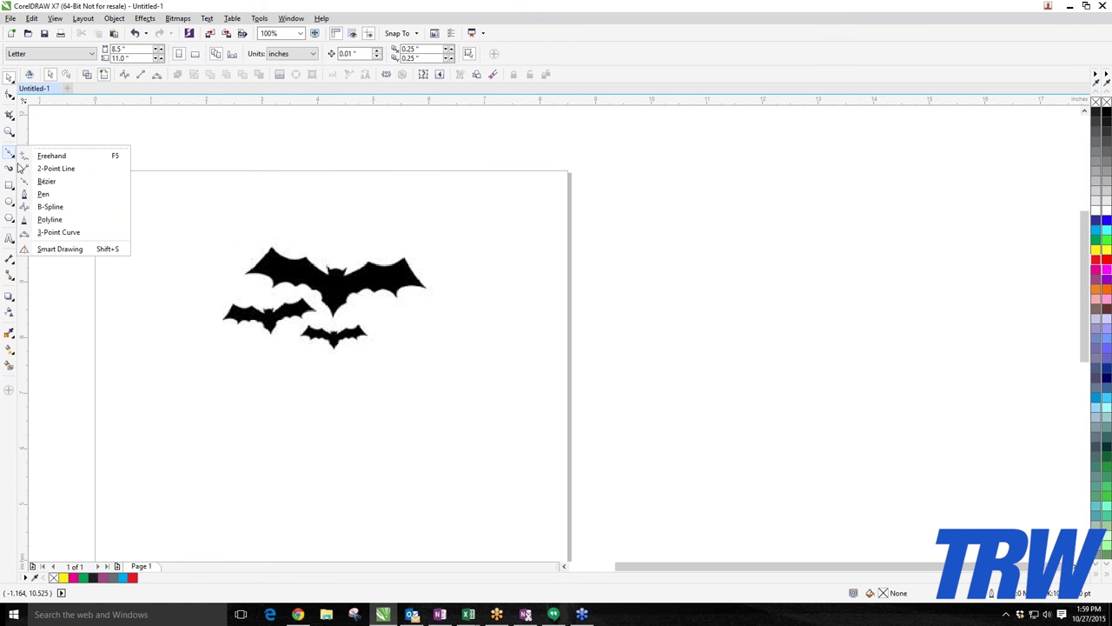
left_click(40, 211)
scroll(261, 347, "down", 3)
scroll(247, 417, "up", 5)
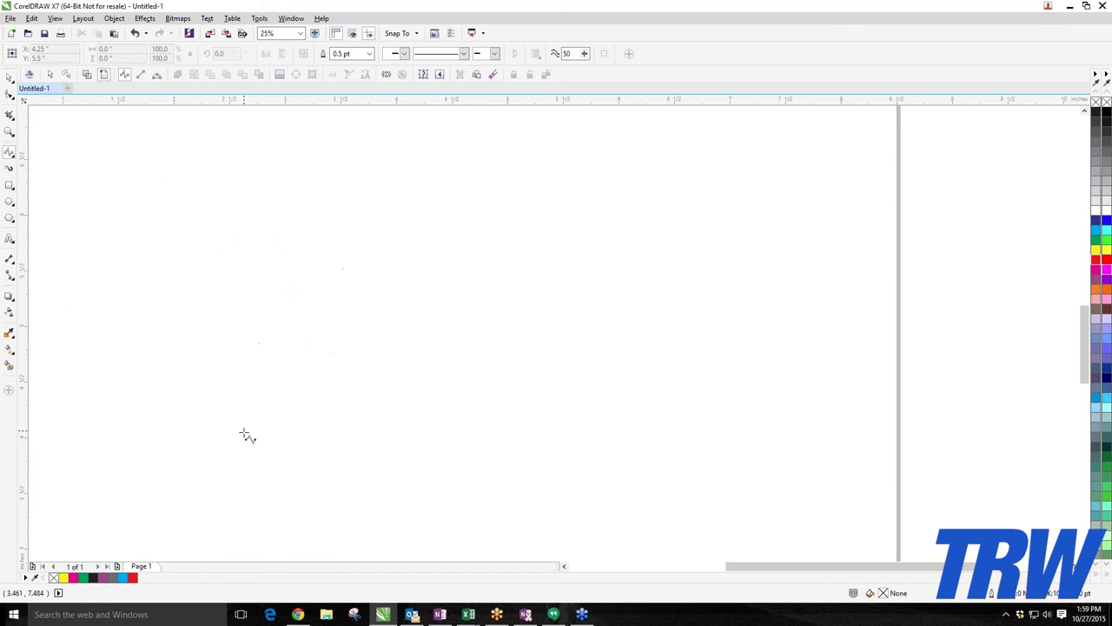
scroll(242, 390, "down", 2)
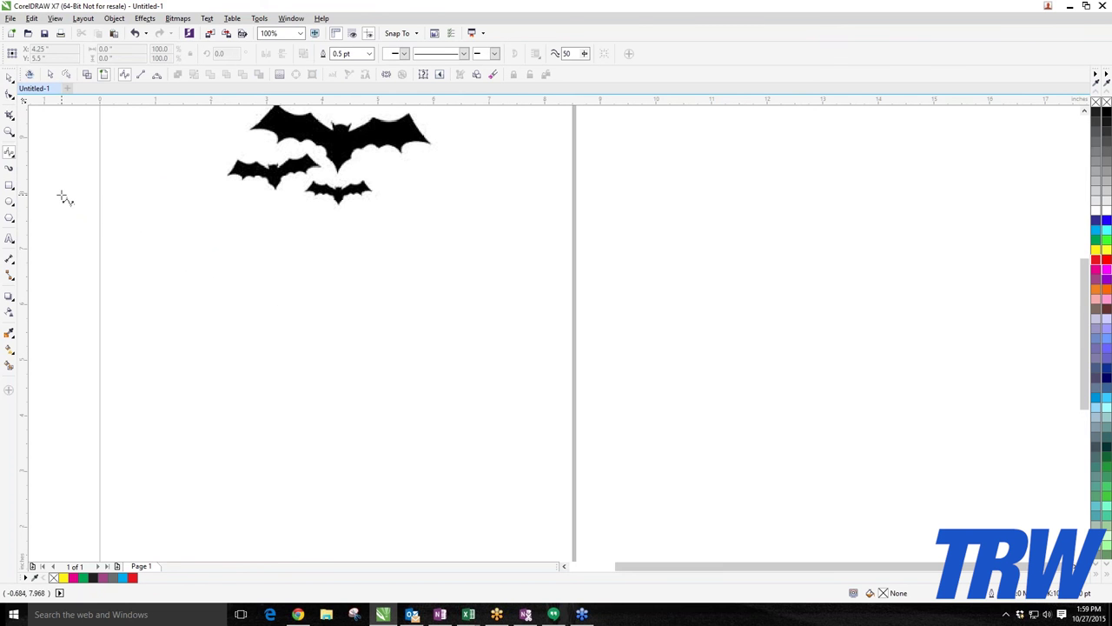
left_click(132, 270)
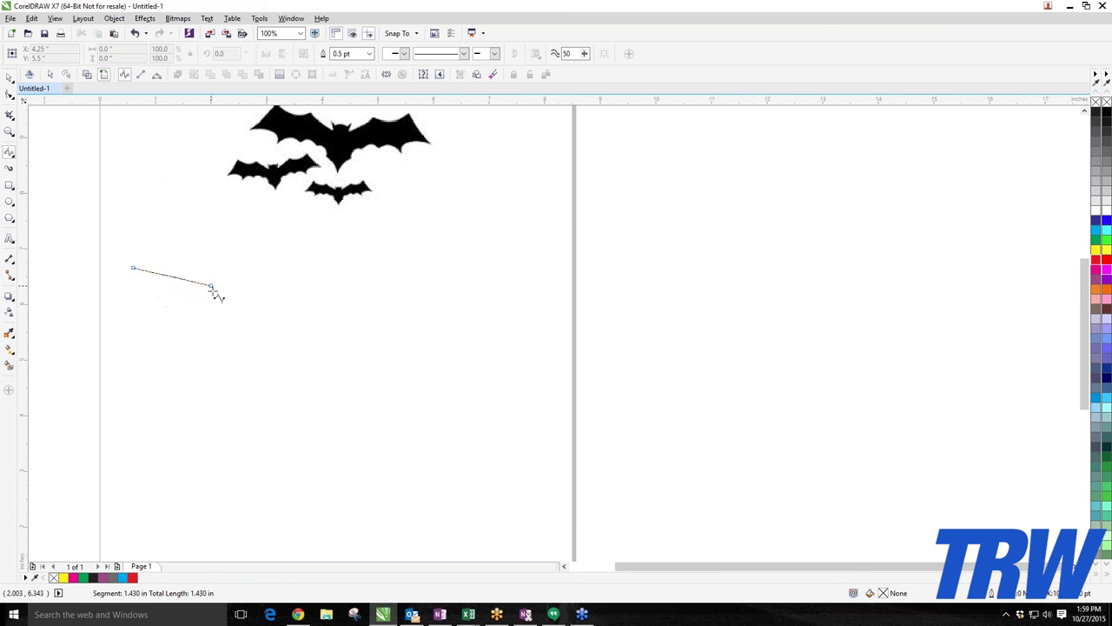
left_click(155, 357)
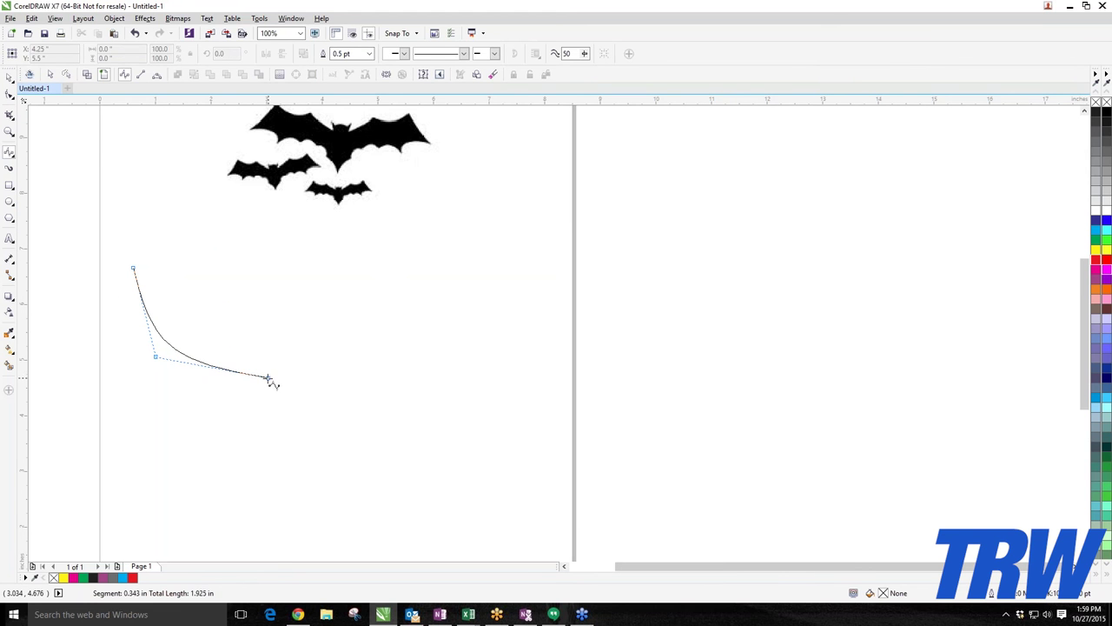
left_click(267, 377)
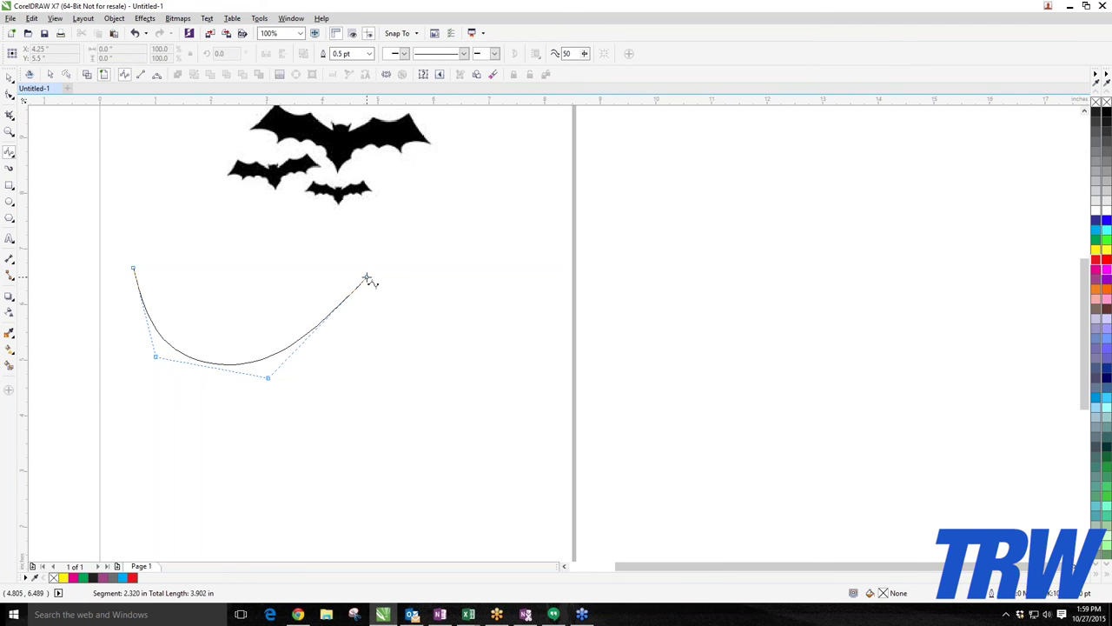
double_click(367, 278)
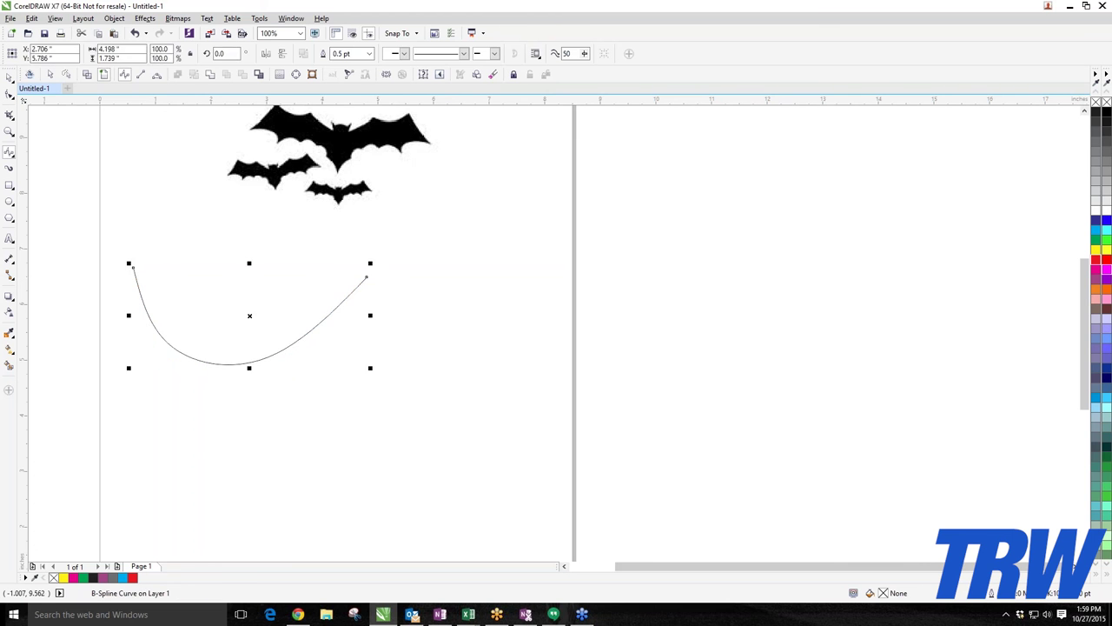
Examine the U-shaped B-spline's control points and guide lines with the Shape tool at several zoom levels.
left_click(9, 97)
scroll(168, 352, "up", 1)
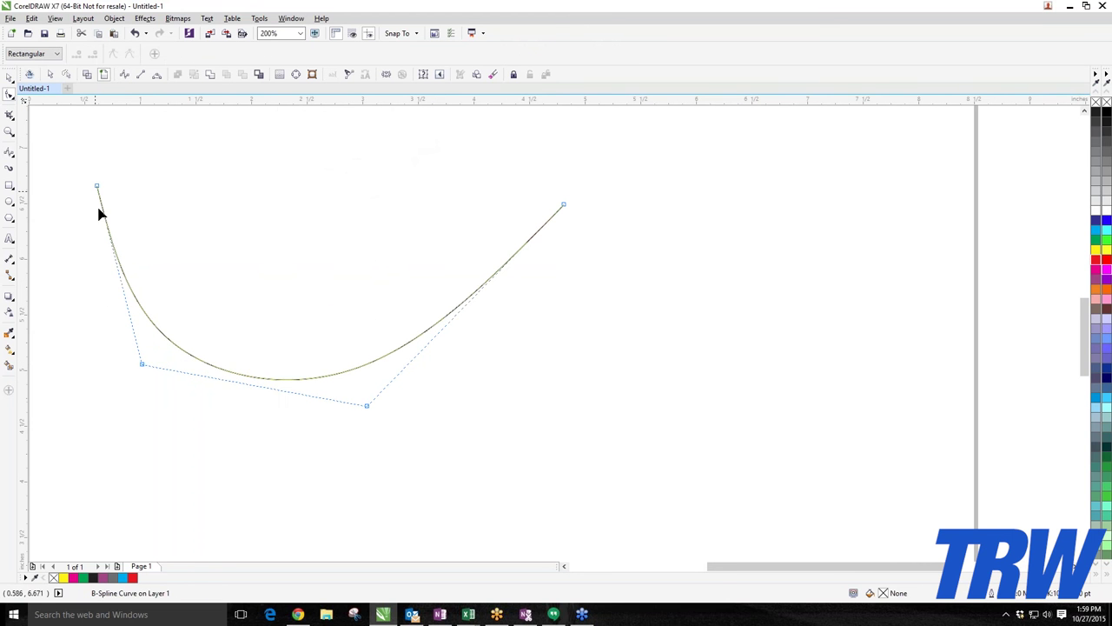
scroll(142, 365, "down", 1)
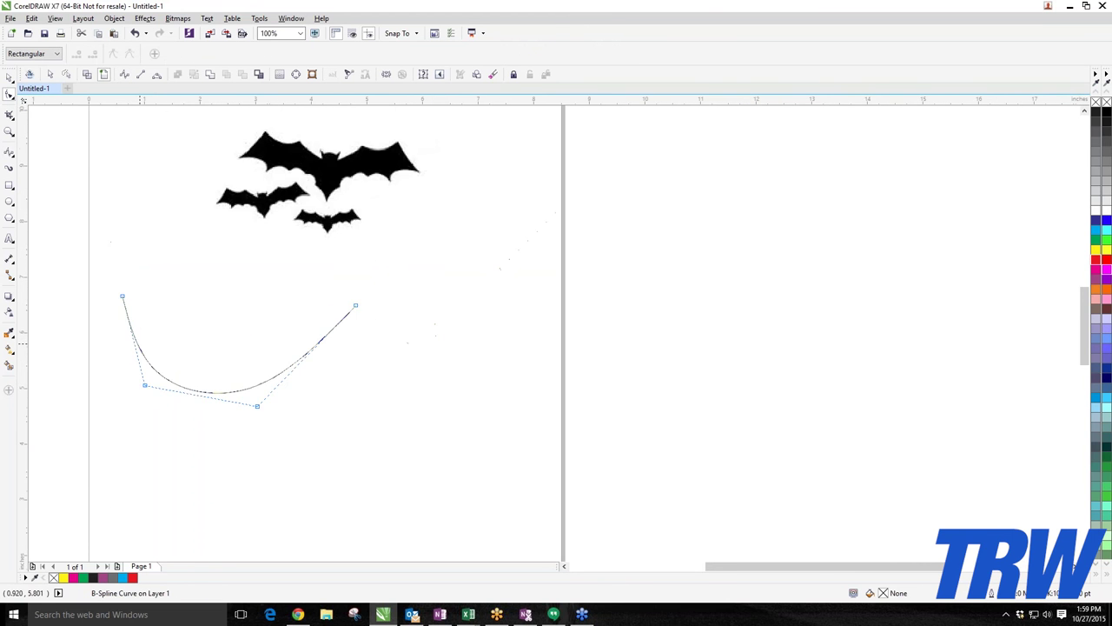
scroll(142, 349, "up", 1)
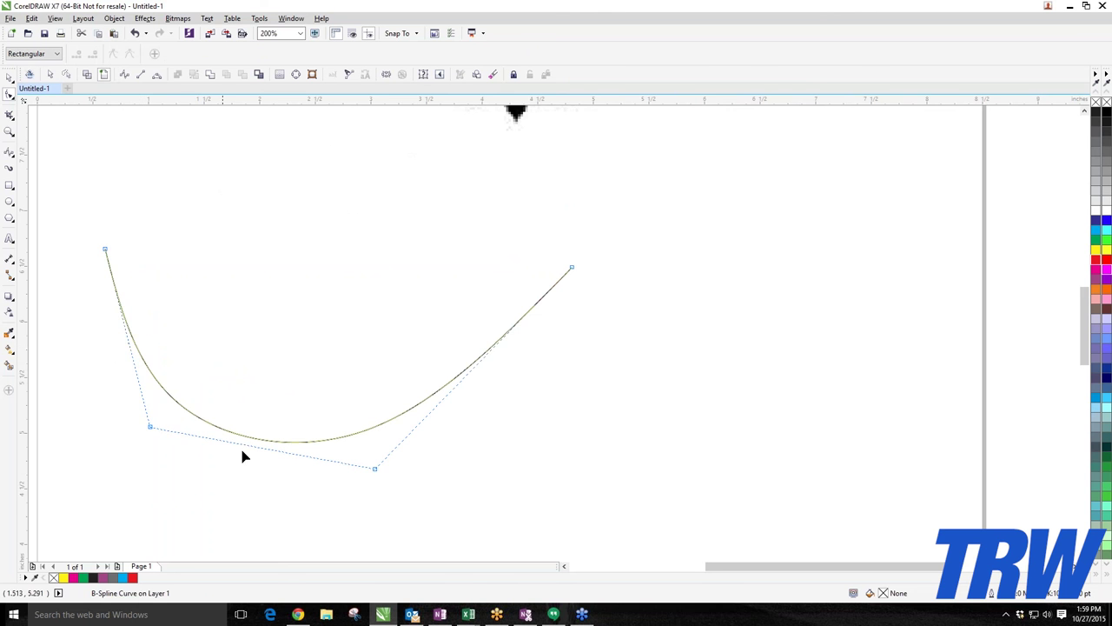
scroll(243, 456, "down", 1)
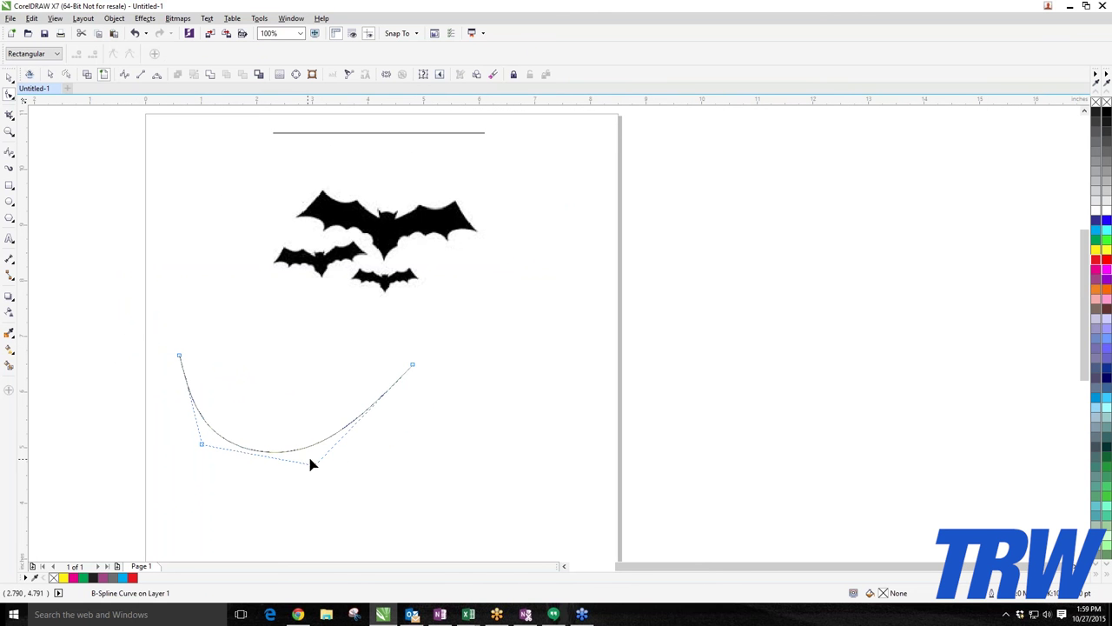
scroll(173, 413, "down", 1)
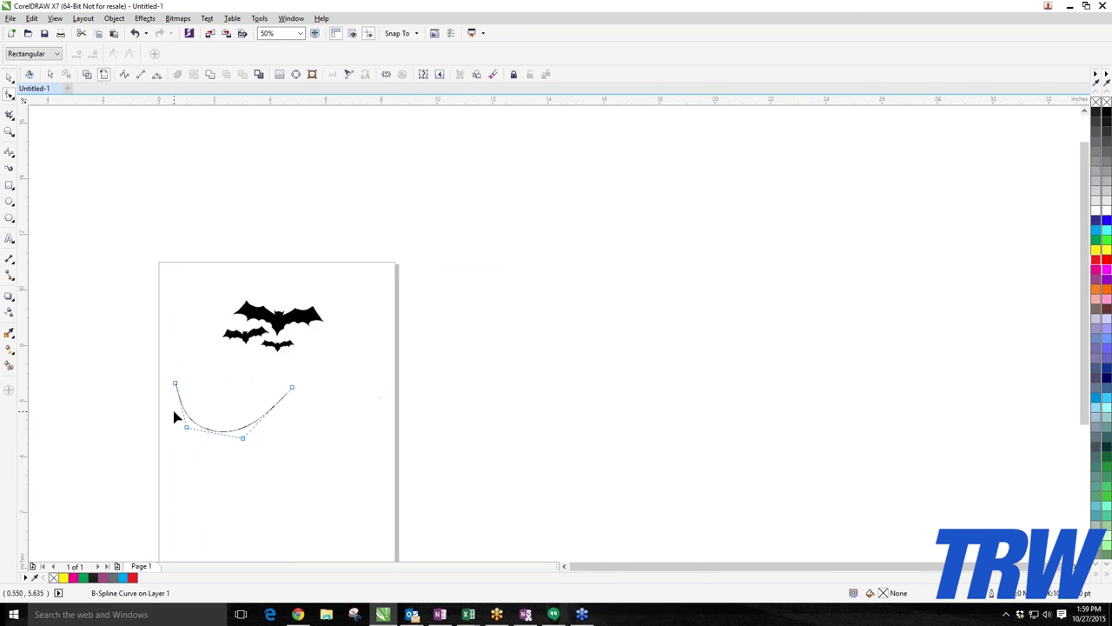
scroll(182, 423, "up", 1)
scroll(190, 432, "up", 1)
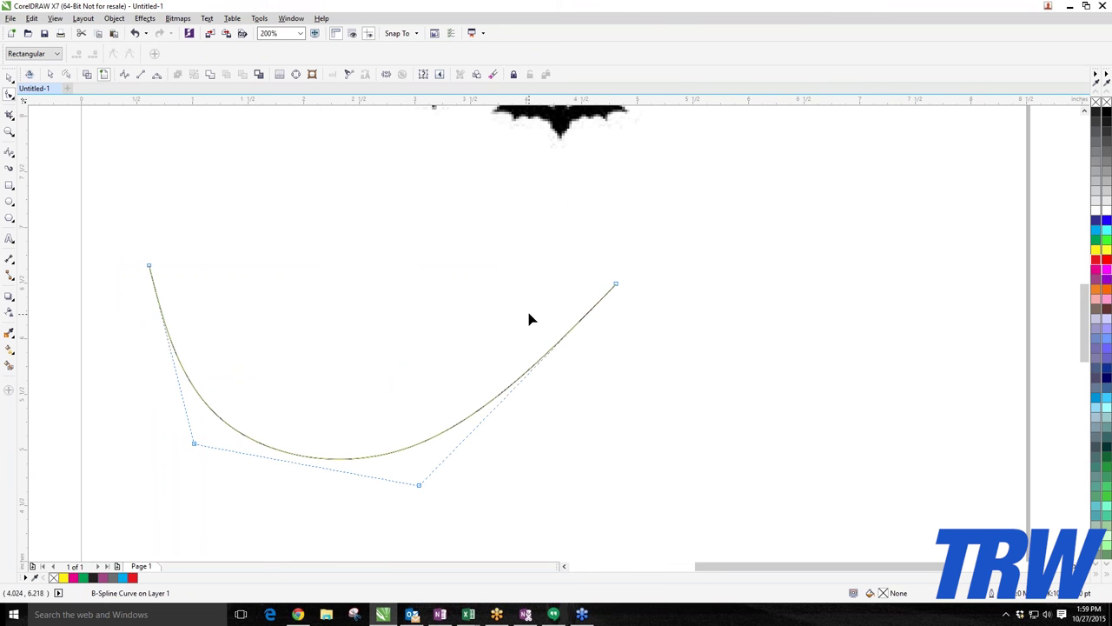
scroll(484, 324, "down", 1)
Delete the U-shaped B-spline beneath the bats.
left_click(9, 78)
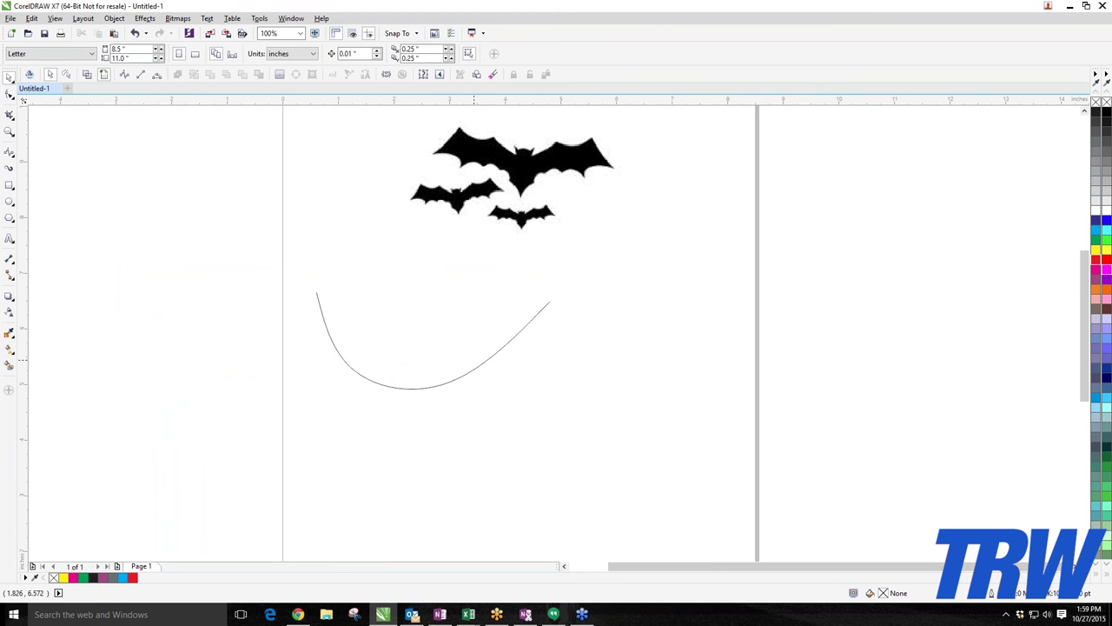
scroll(573, 326, "down", 1)
scroll(435, 285, "up", 2)
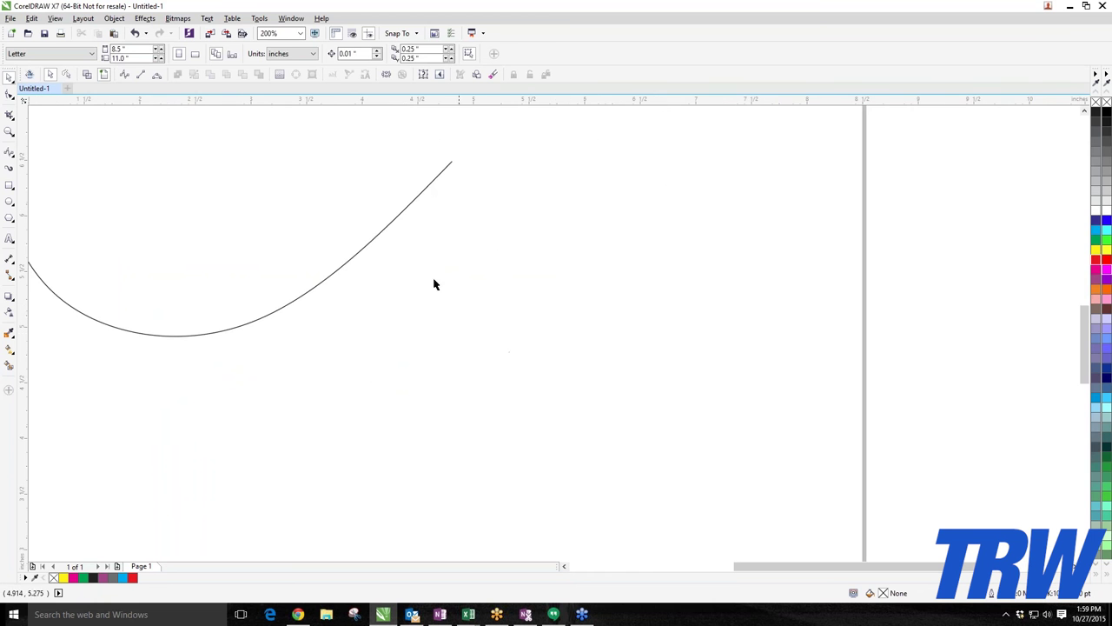
left_click(380, 236)
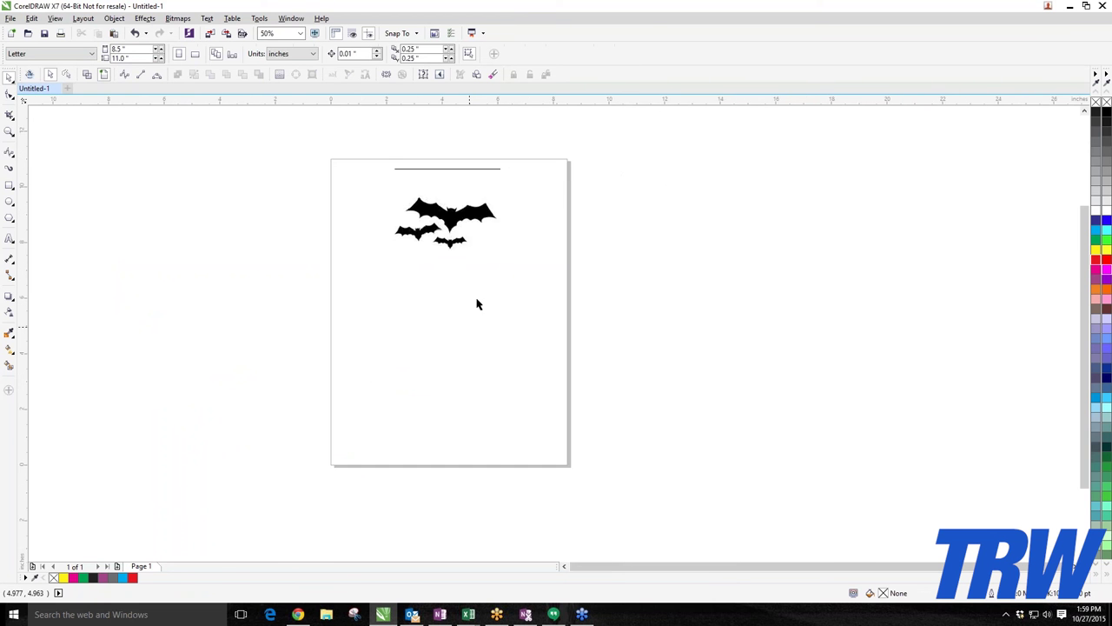
scroll(487, 257, "up", 1)
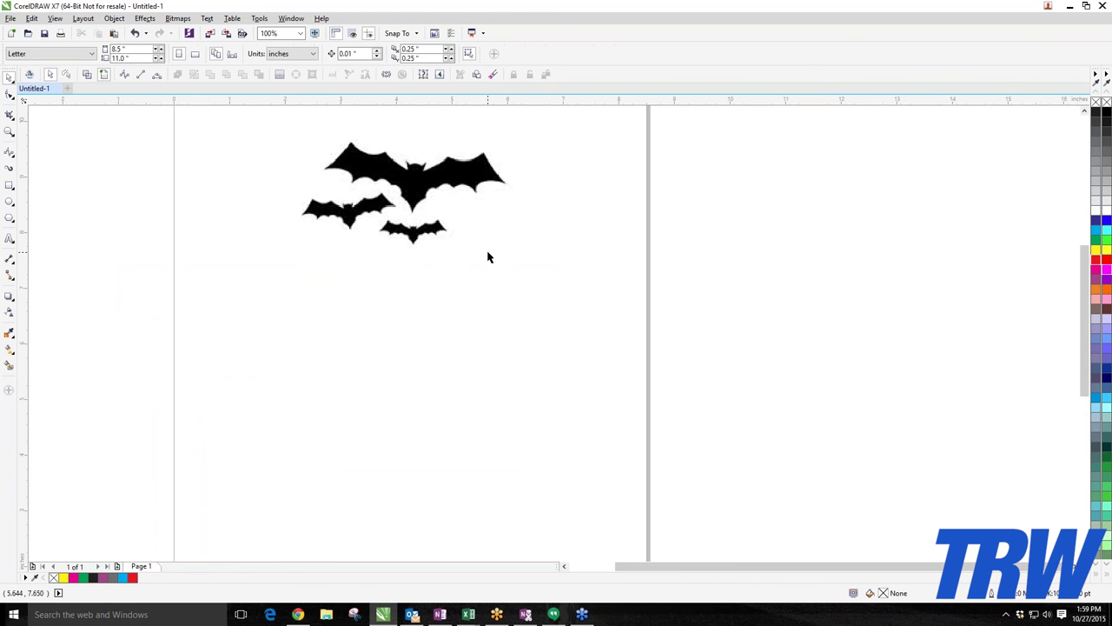
Draw an open B-Spline about 7.9 × 2.2 in beneath the bats, waving across the page, returning underneath and ending in an arch past the left page edge.
left_click(10, 151)
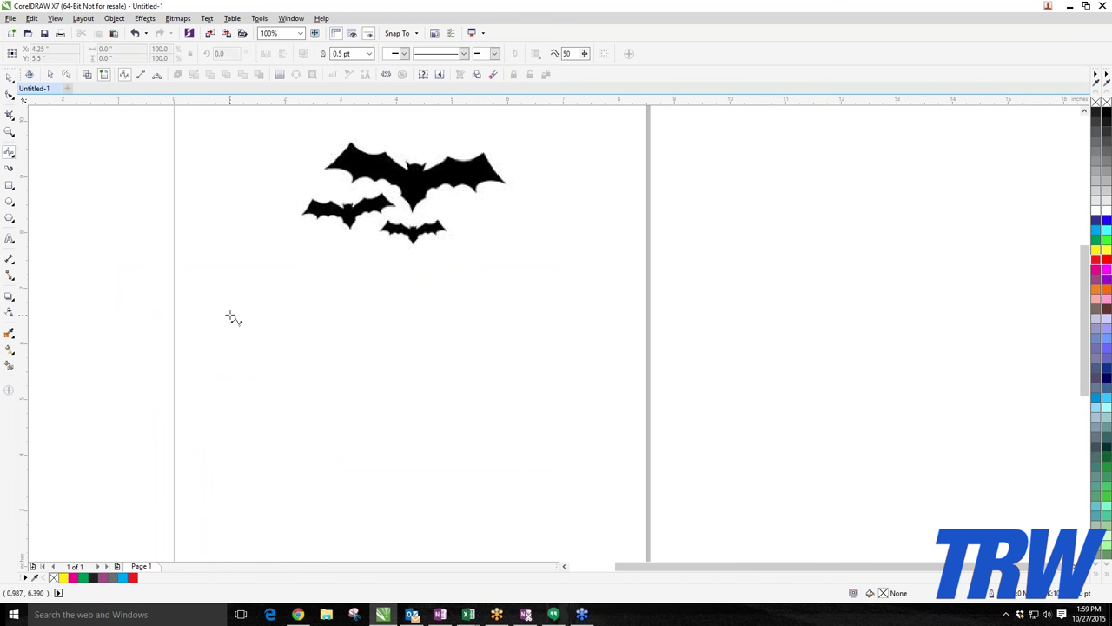
left_click(217, 348)
left_click(333, 287)
left_click(489, 351)
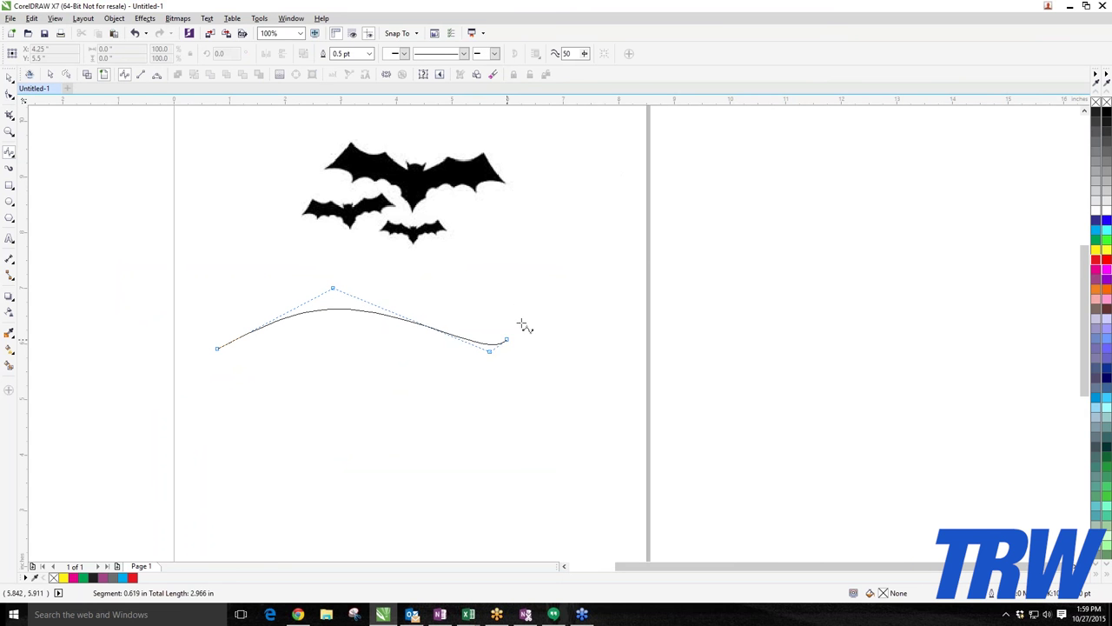
left_click(561, 259)
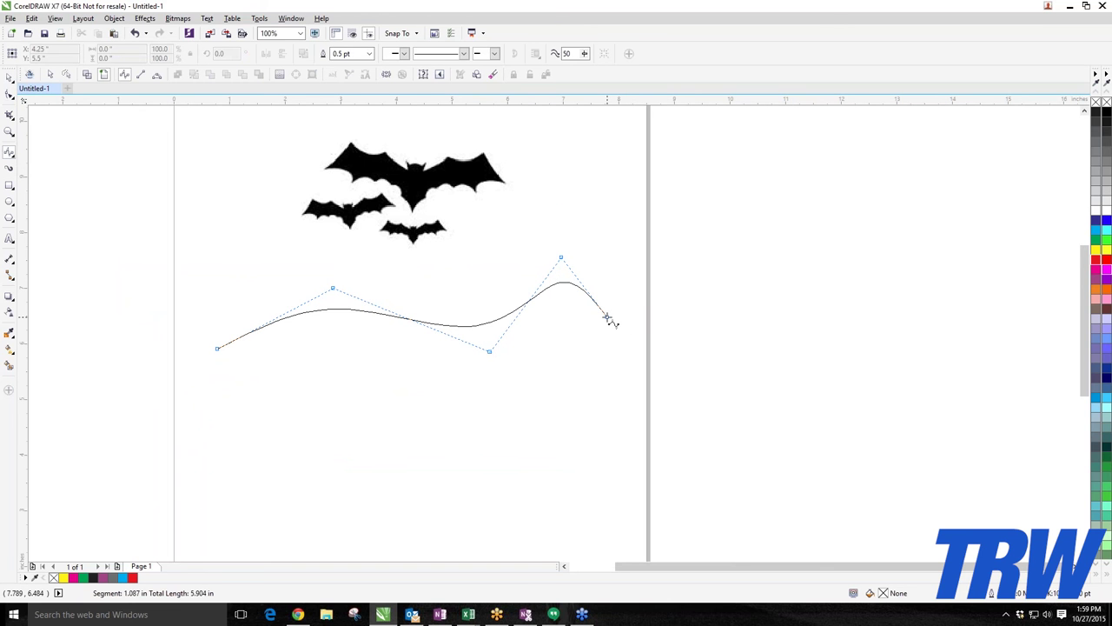
left_click(607, 319)
left_click(524, 381)
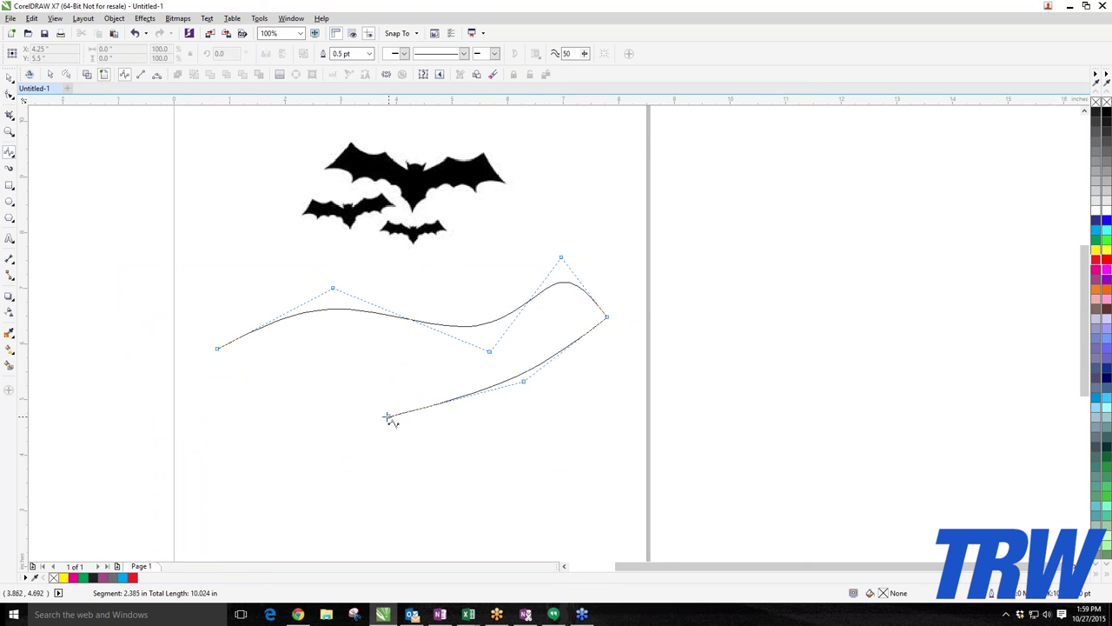
left_click(387, 416)
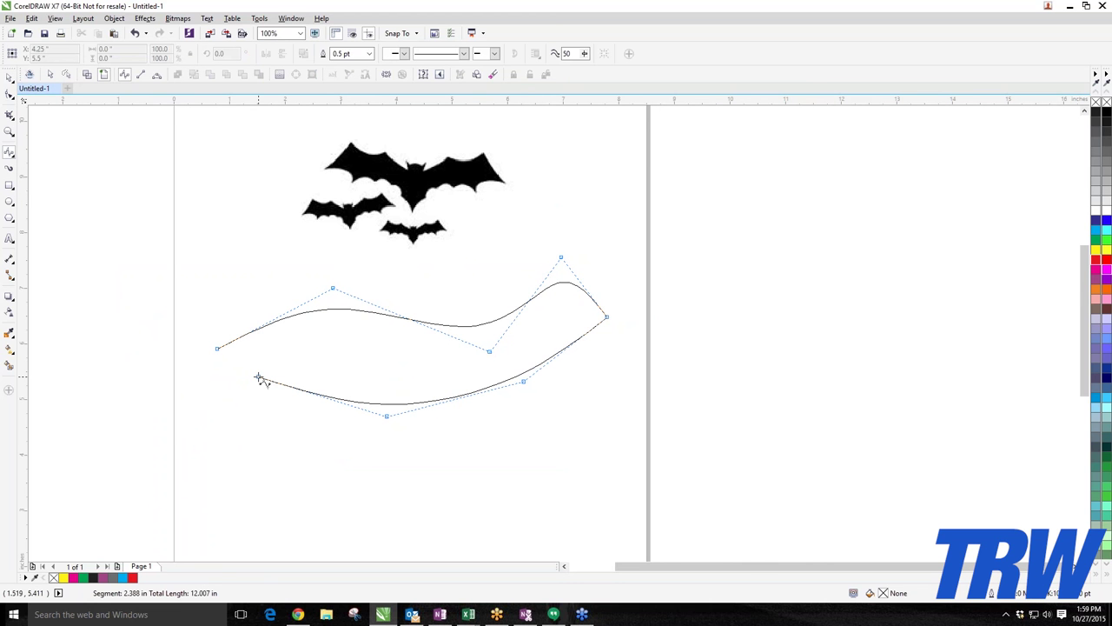
left_click(258, 378)
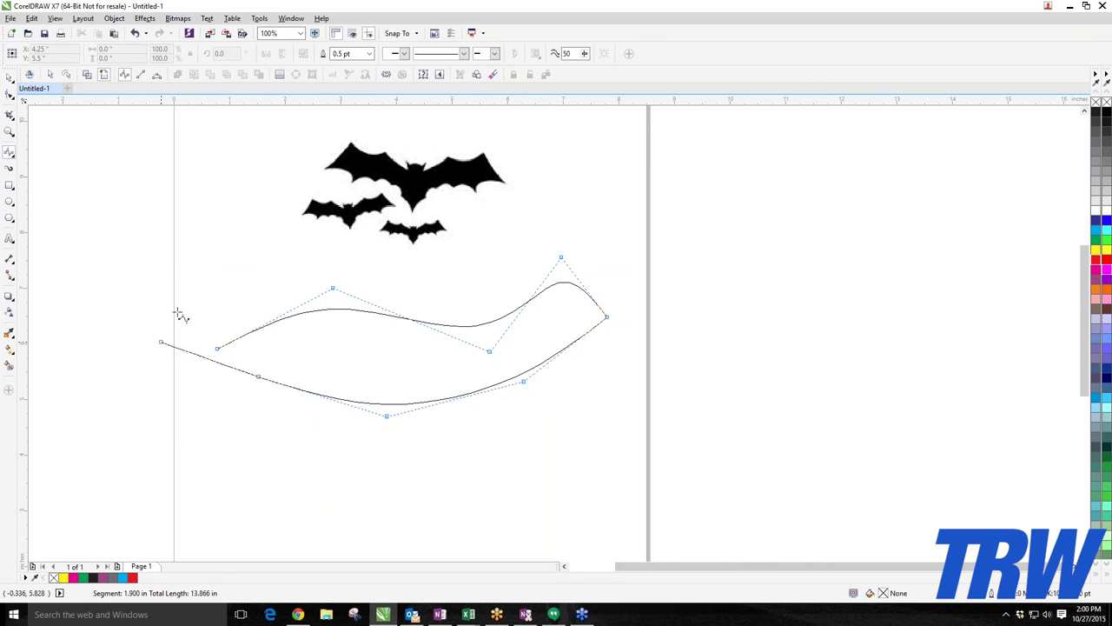
left_click(216, 286)
double_click(165, 403)
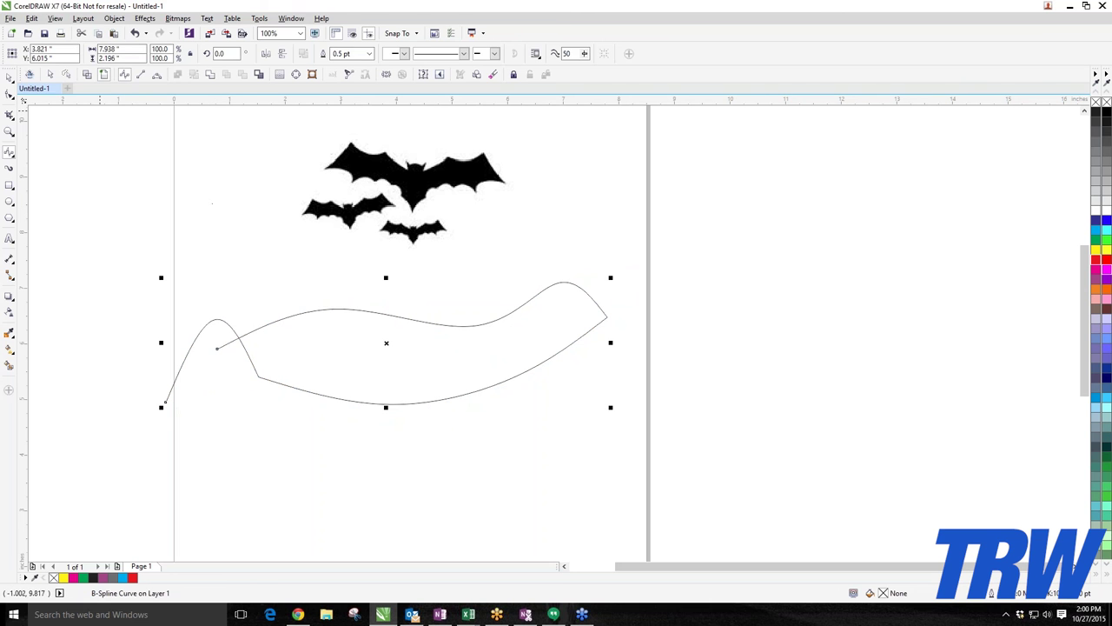
Move the wavy B-spline slightly down and to the left, and delete it.
left_click(10, 77)
left_click(9, 76)
left_click(287, 324)
left_click_drag(287, 324, 280, 352)
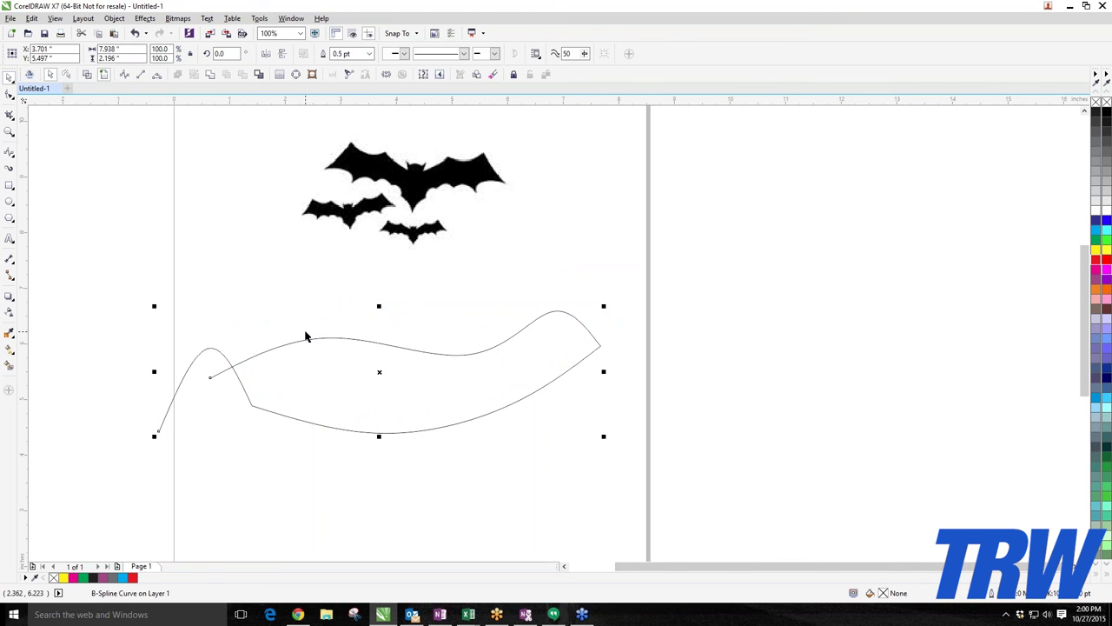
key("Delete")
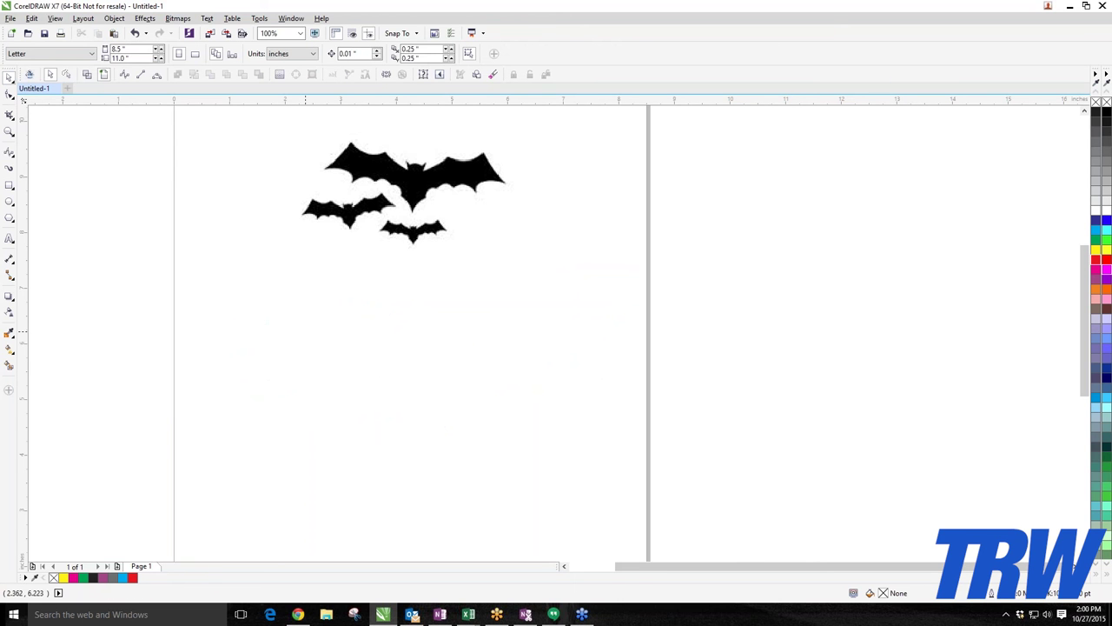
Delete the bat bitmap from the page.
left_click(407, 190)
key("Delete")
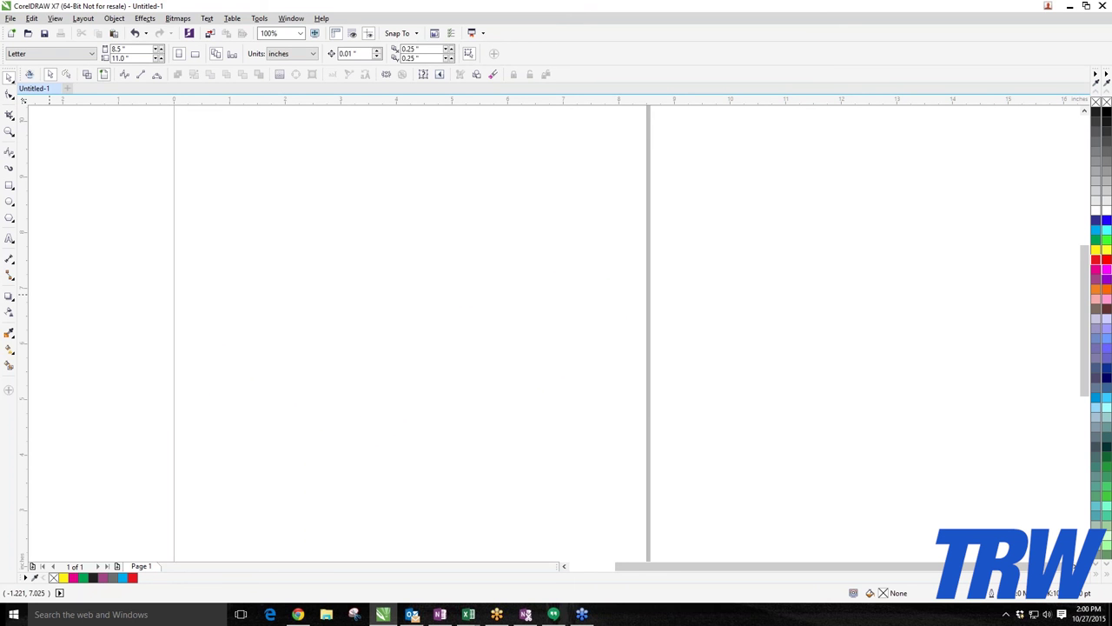
Add the artistic text "fafgag" in 24 pt Arial near the page's upper left.
left_click(9, 238)
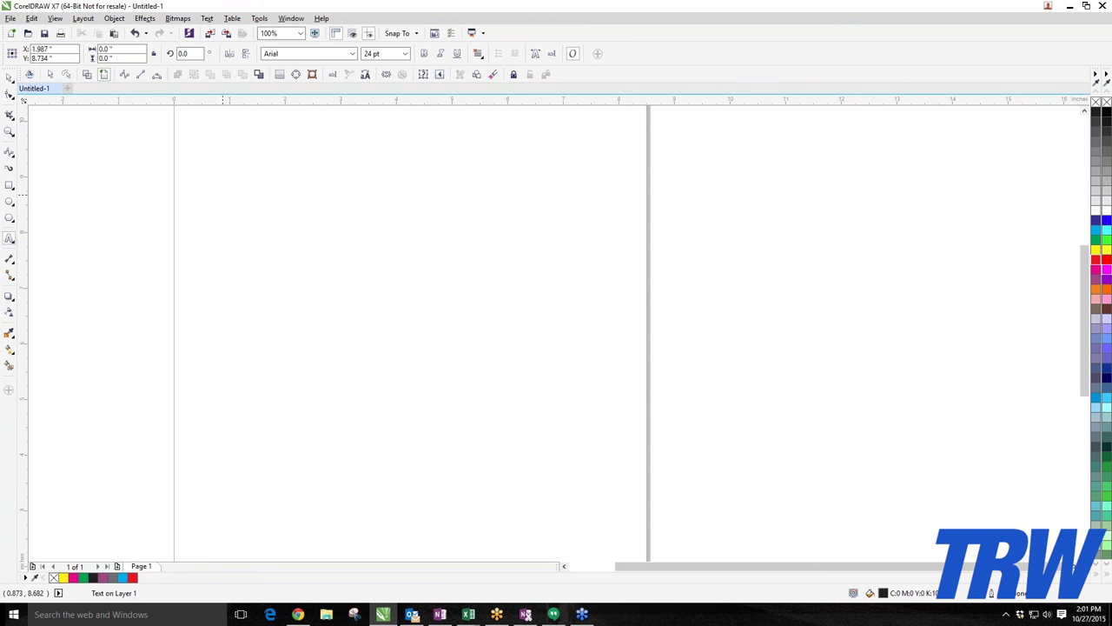
left_click(221, 186)
type("fafgag")
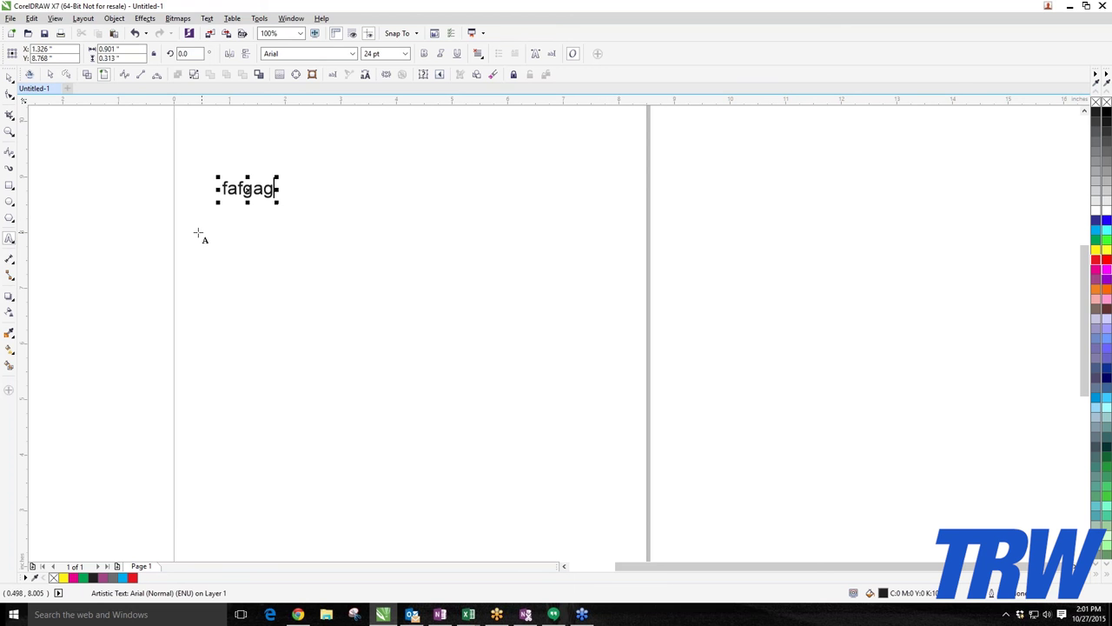
Create a paragraph text frame about 6.2 × 2.4 in below the artistic text, enter "sdadfgfdgdfgd" in it and deselect it.
left_click_drag(188, 235, 534, 368)
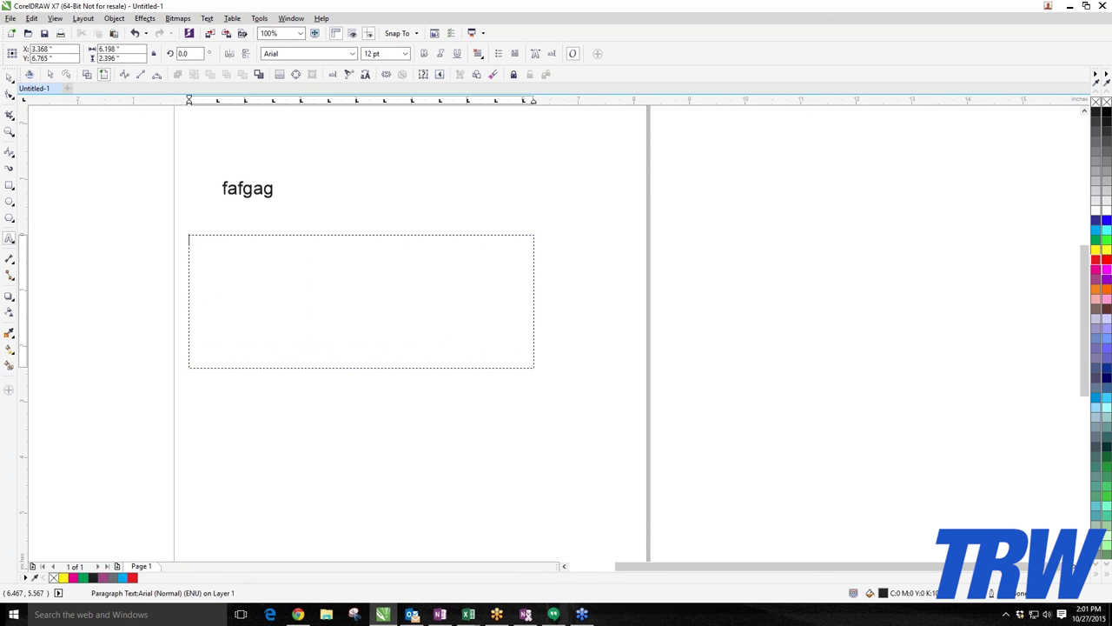
type("sdadfgfgdgfgd")
left_click(8, 77)
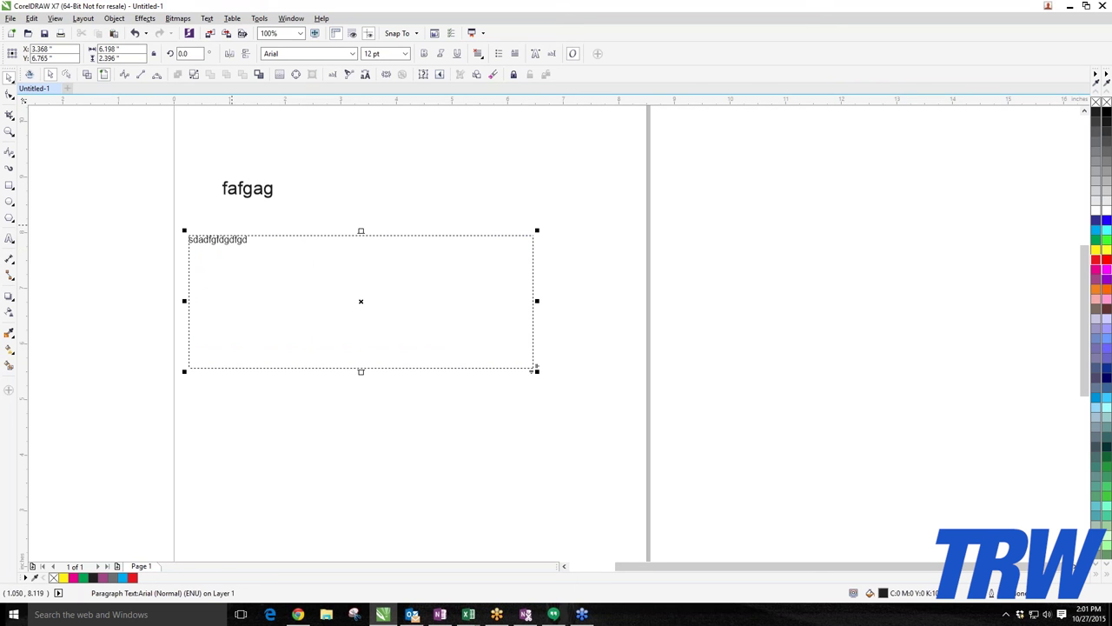
double_click(175, 228)
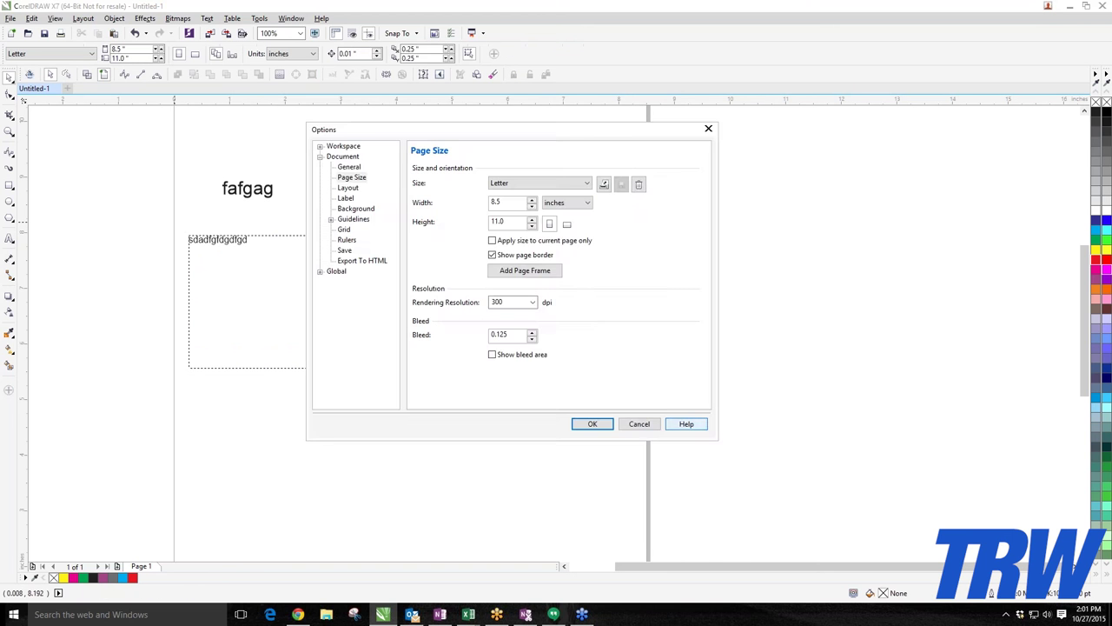
left_click(639, 423)
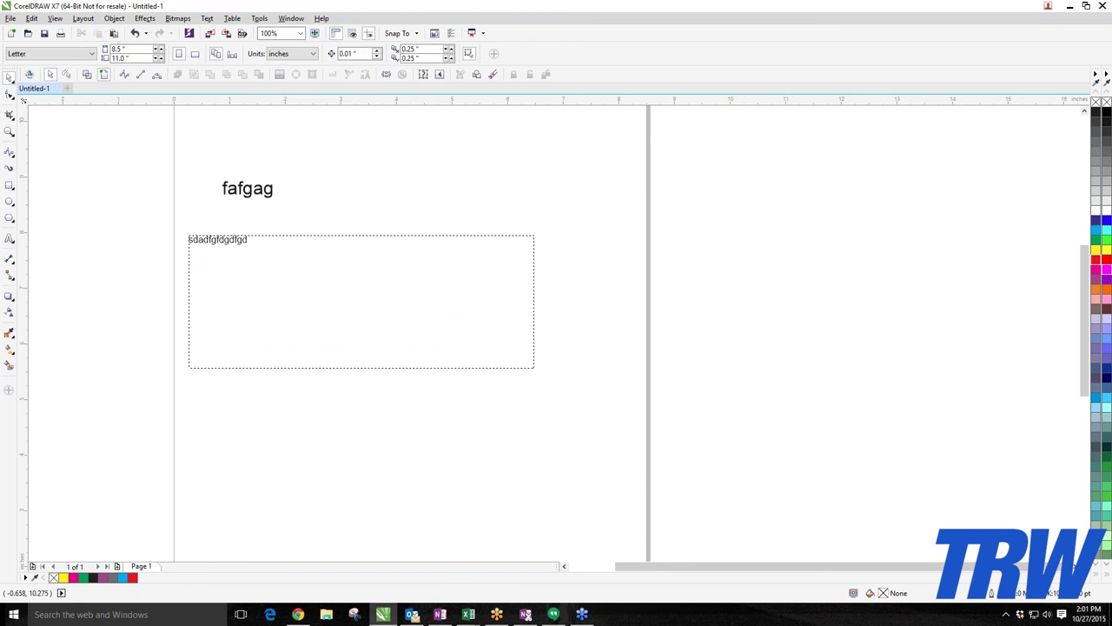
Delete the paragraph text frame and the artistic text "fafgag" from the page.
left_click_drag(154, 217, 640, 473)
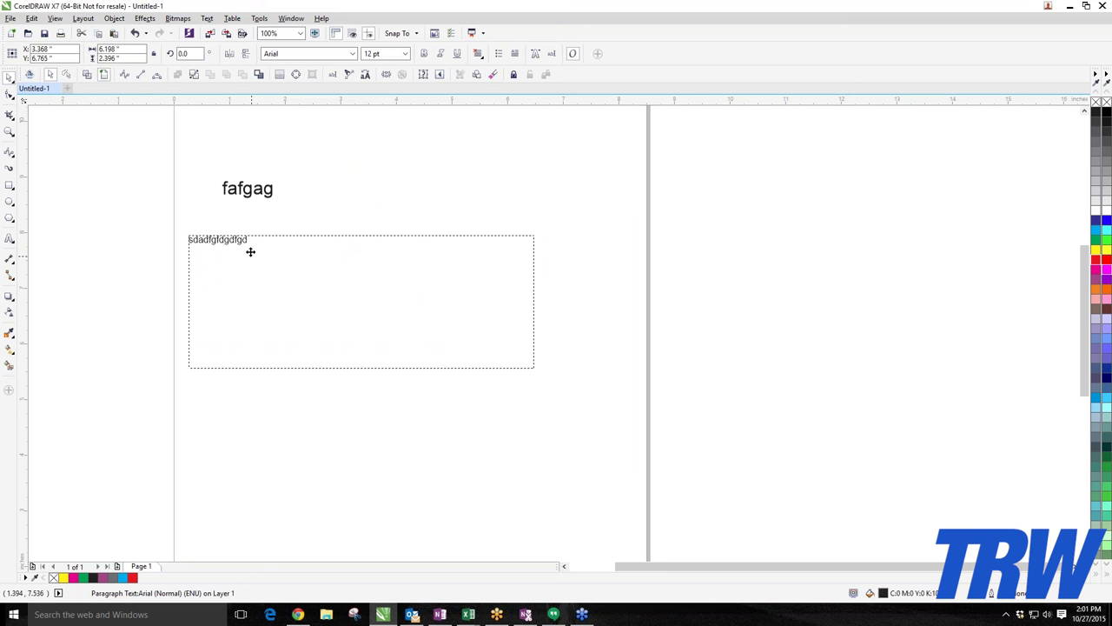
key("Delete")
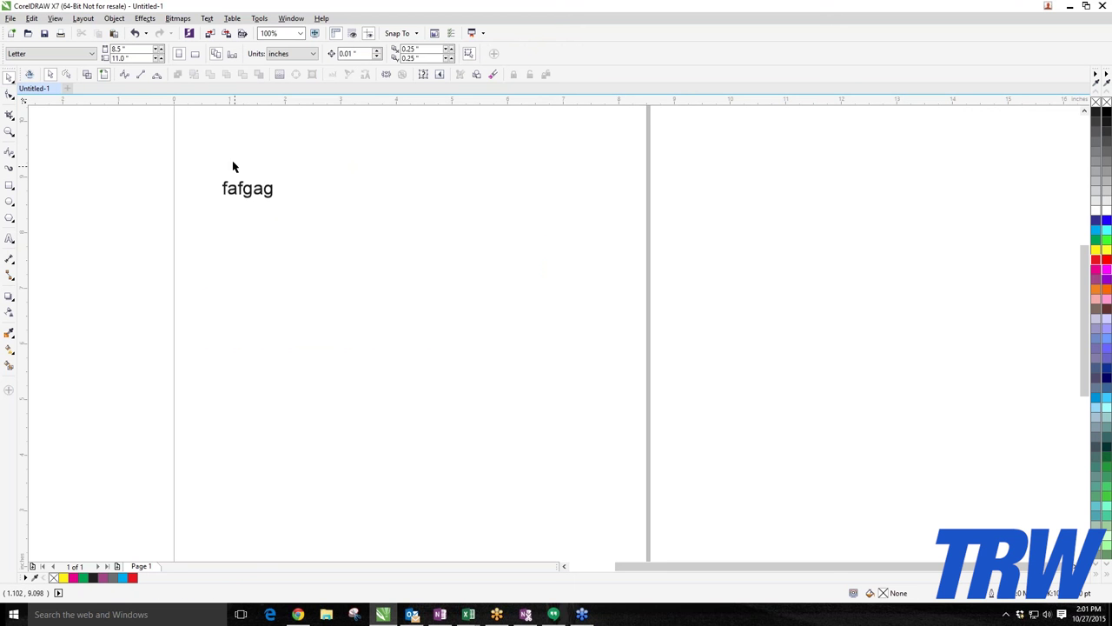
left_click_drag(118, 244, 391, 156)
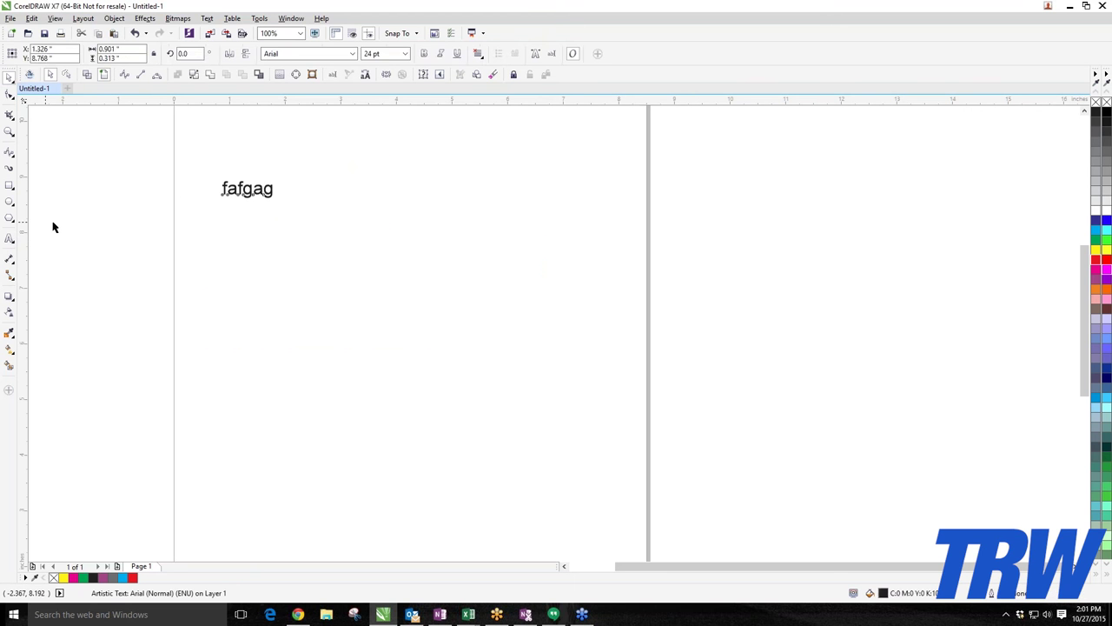
key("Delete")
Add the artistic text "BASEBALL" in 24 pt Arial on the upper part of the page.
left_click(9, 239)
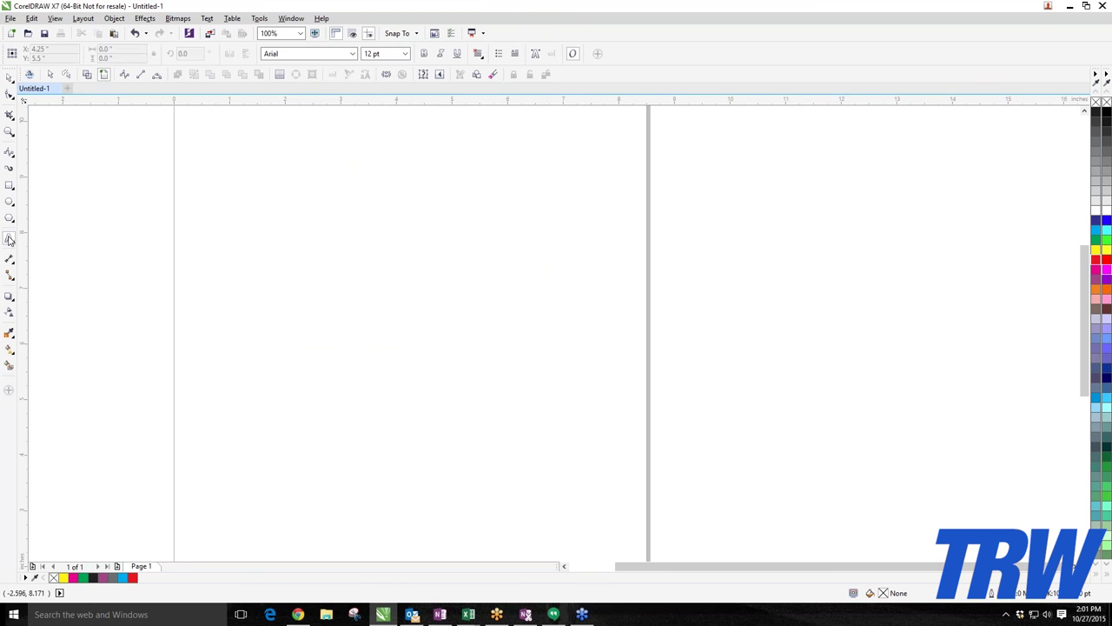
left_click(276, 224)
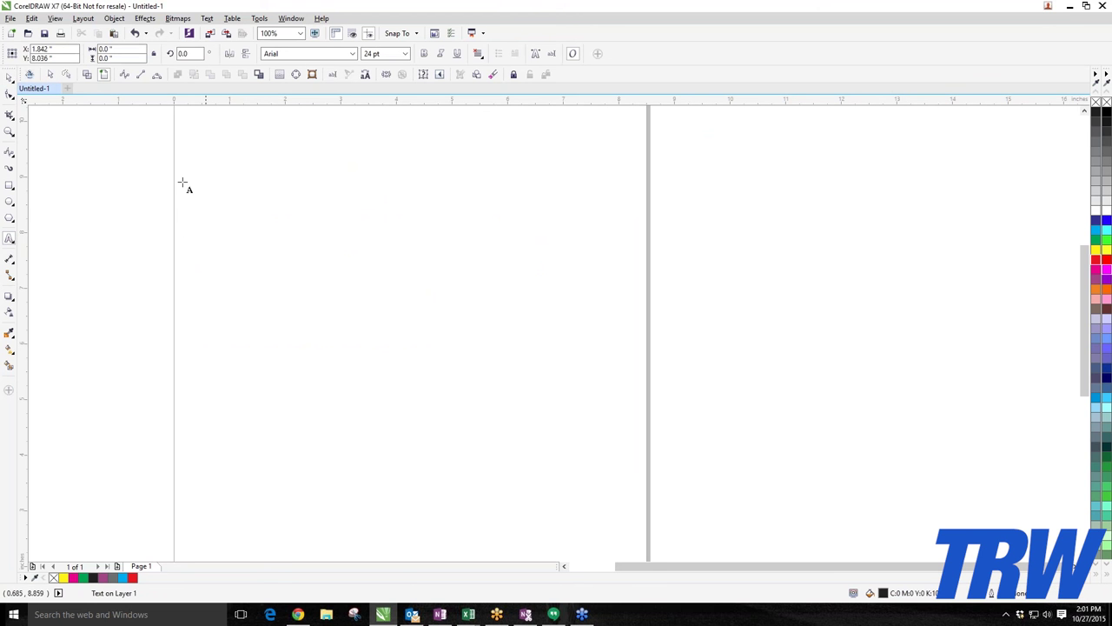
type("BASEBALL")
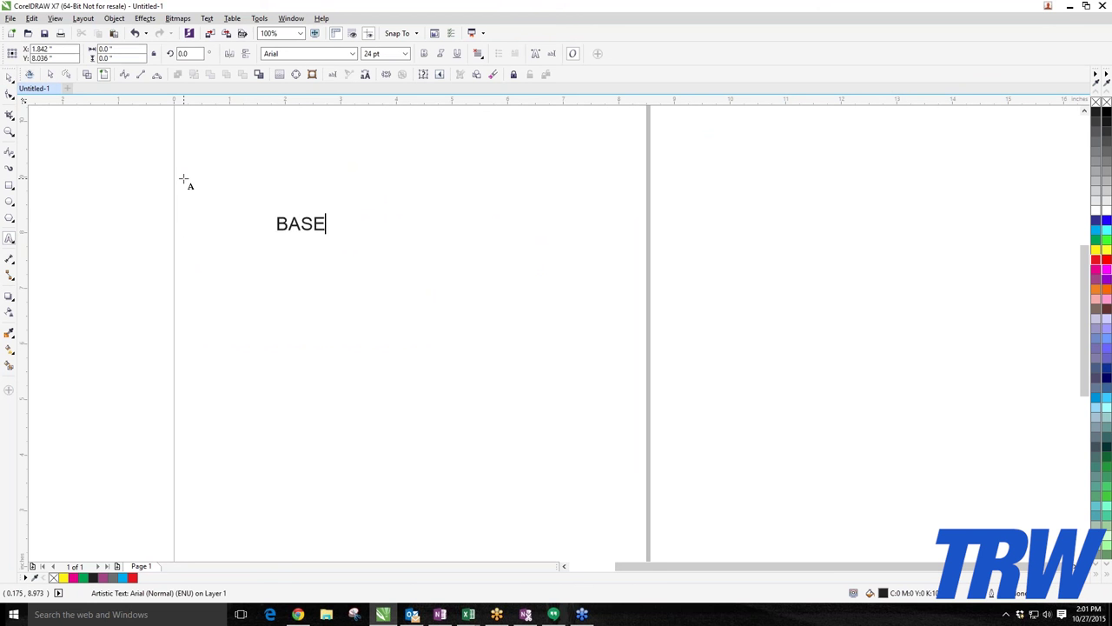
Select all the characters of the BASEBALL text and set its font size to 150 pt.
left_click(405, 53)
left_click(372, 143)
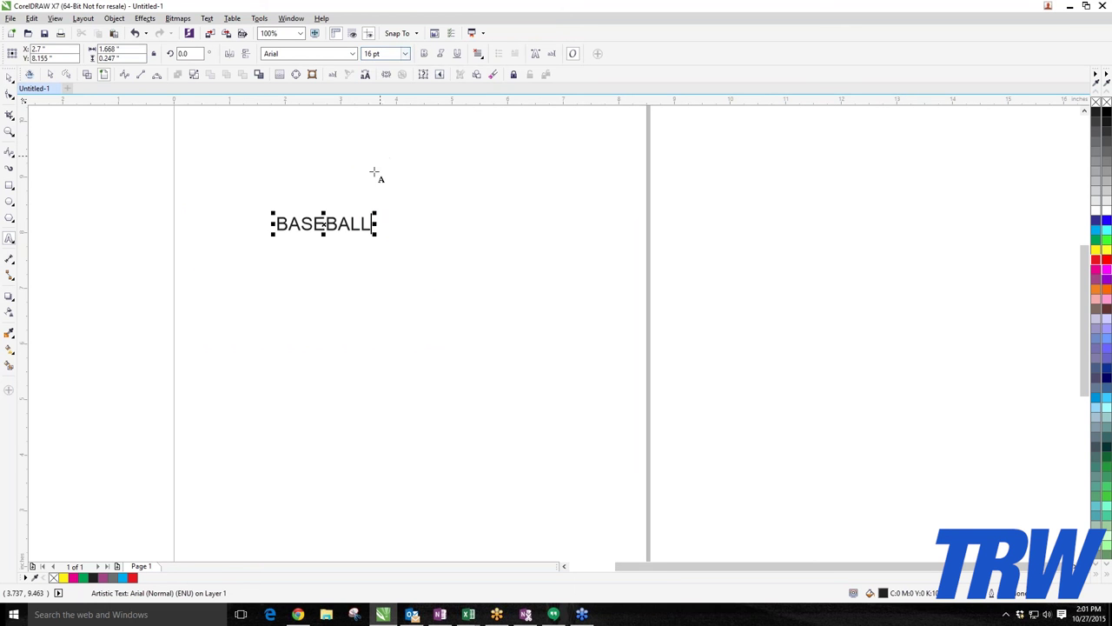
left_click_drag(373, 223, 279, 228)
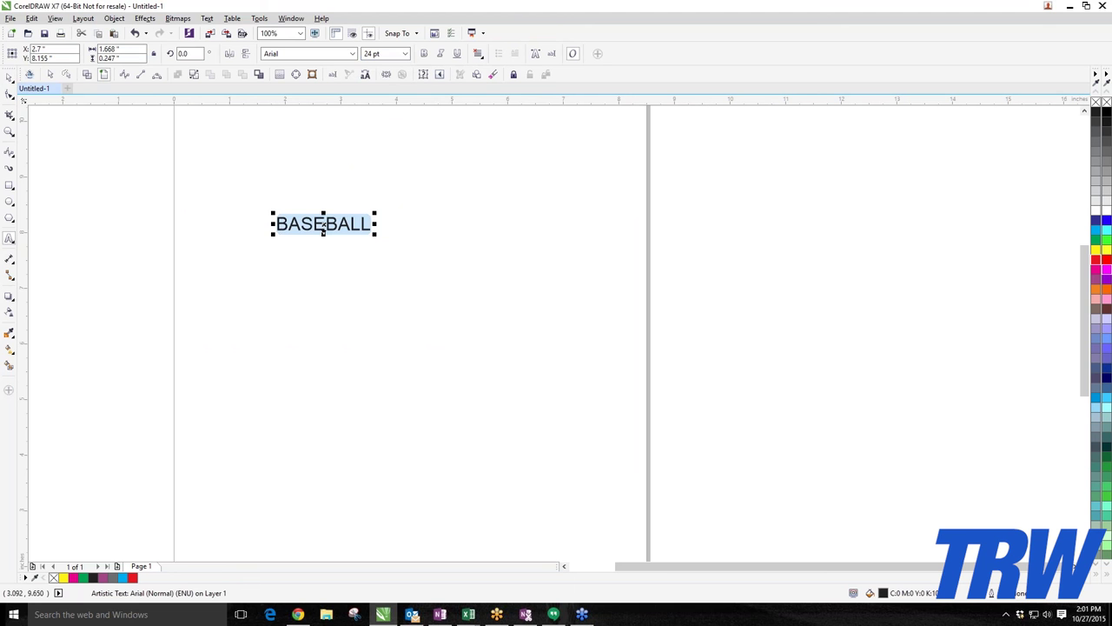
left_click(405, 53)
left_click(381, 164)
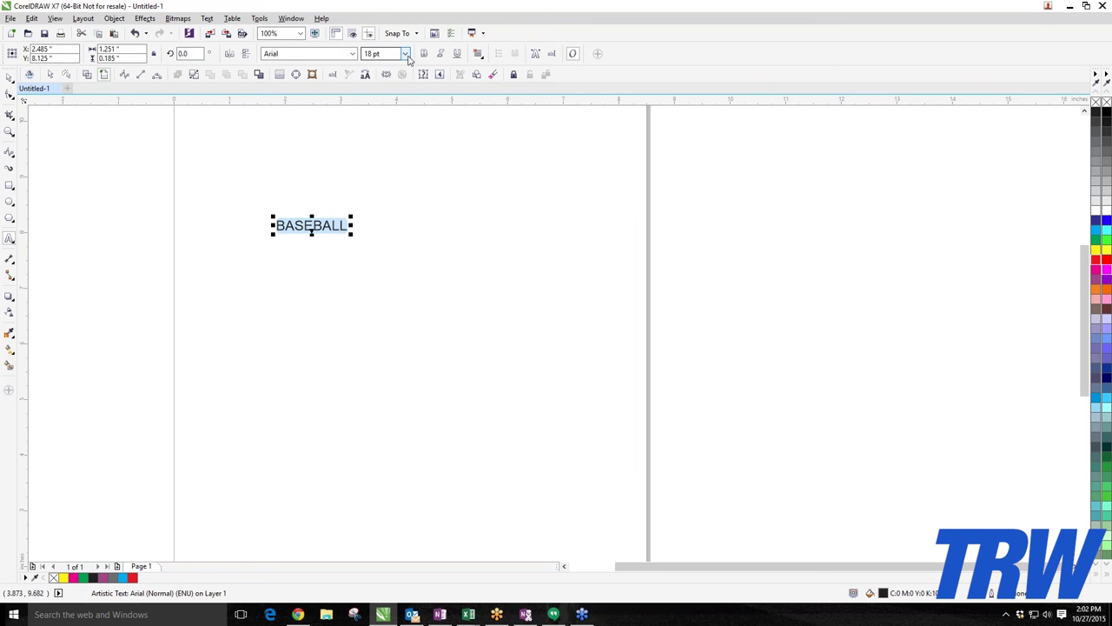
left_click(405, 53)
left_click(372, 213)
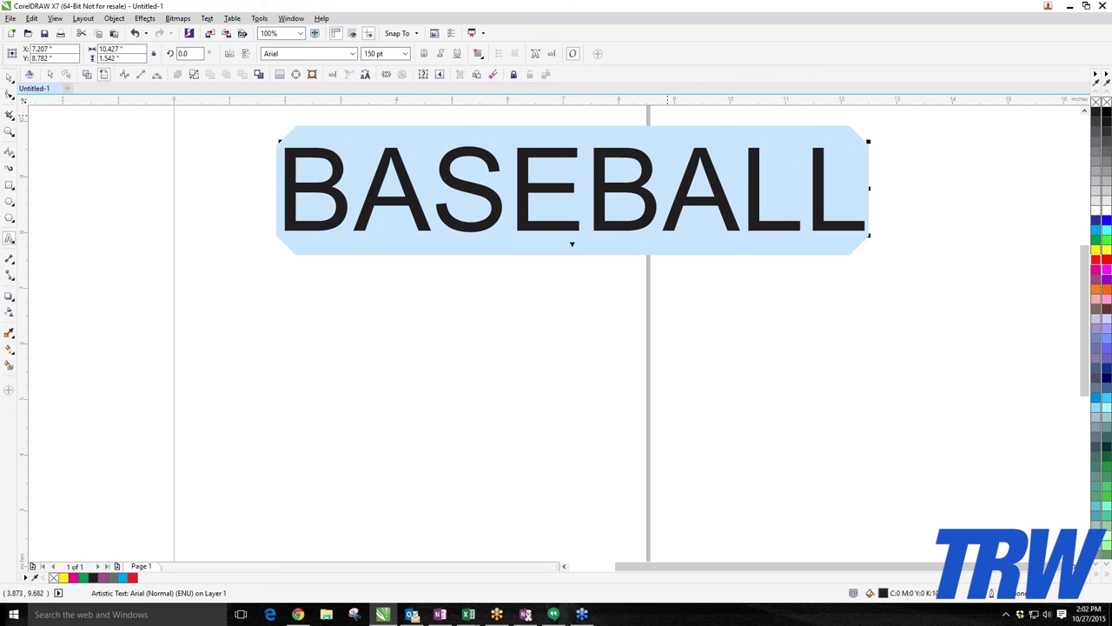
Move the BASEBALL text down and to the left, and enlarge it proportionally to about 13.8 in wide.
left_click(9, 77)
left_click_drag(352, 197, 211, 295)
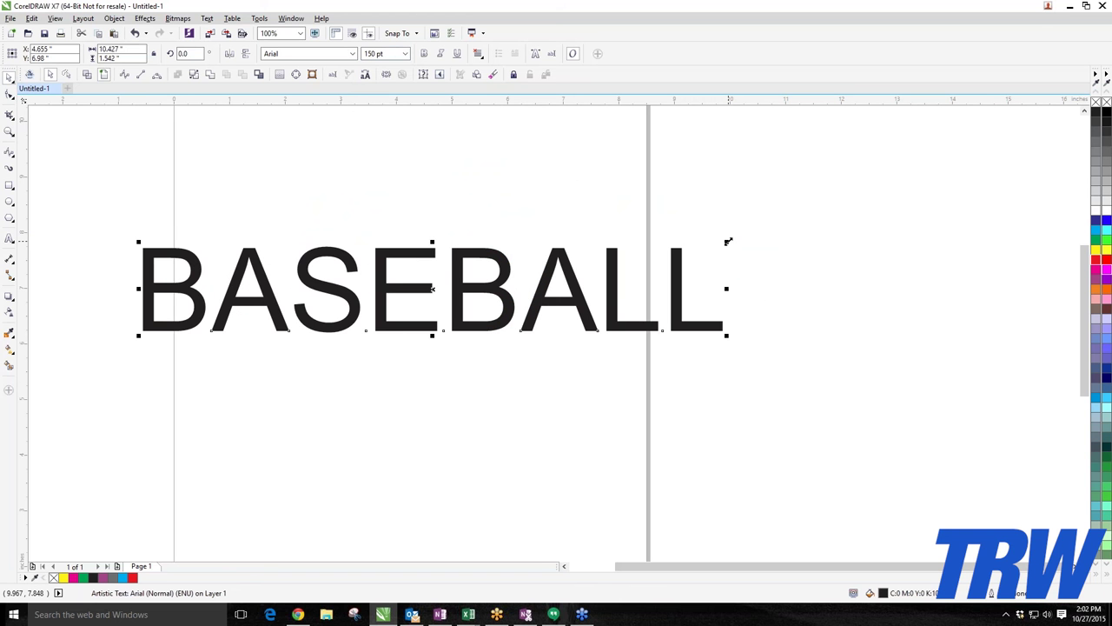
left_click_drag(728, 241, 916, 199)
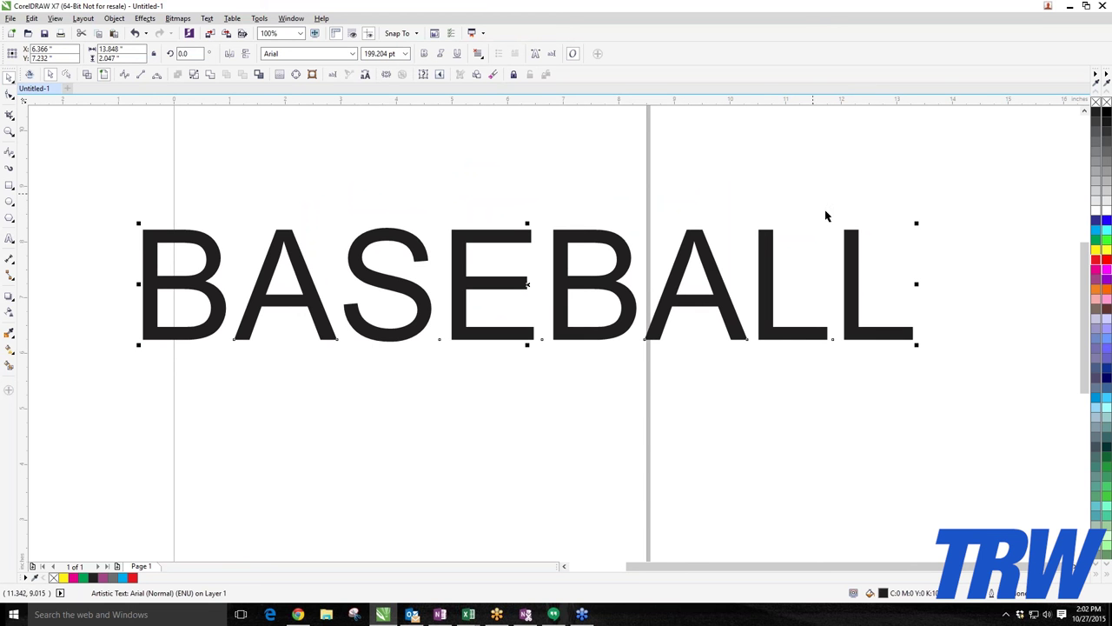
Squeeze the BASEBALL text horizontally to about 10 in, stretch it to about 15 in wide, and deselect it.
left_click_drag(916, 284, 703, 285)
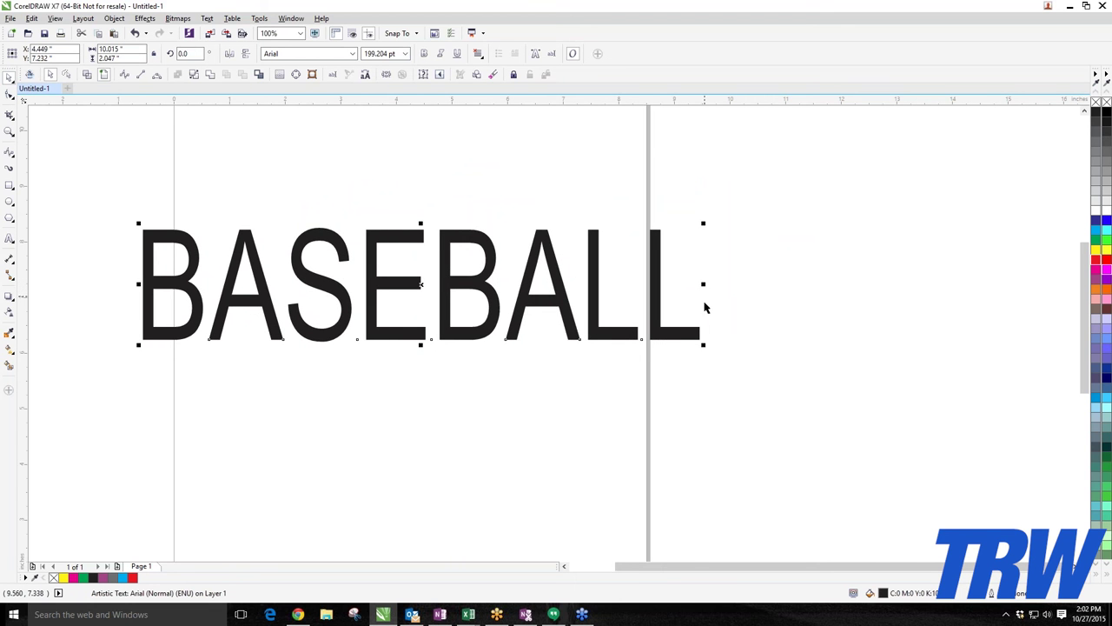
left_click_drag(703, 284, 982, 283)
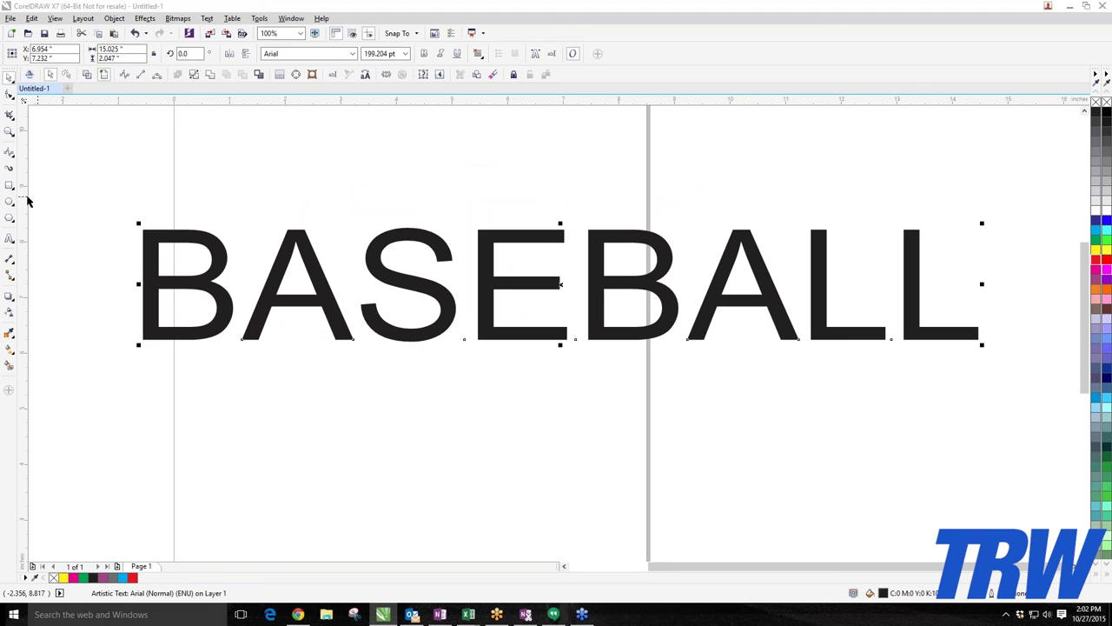
left_click(213, 185)
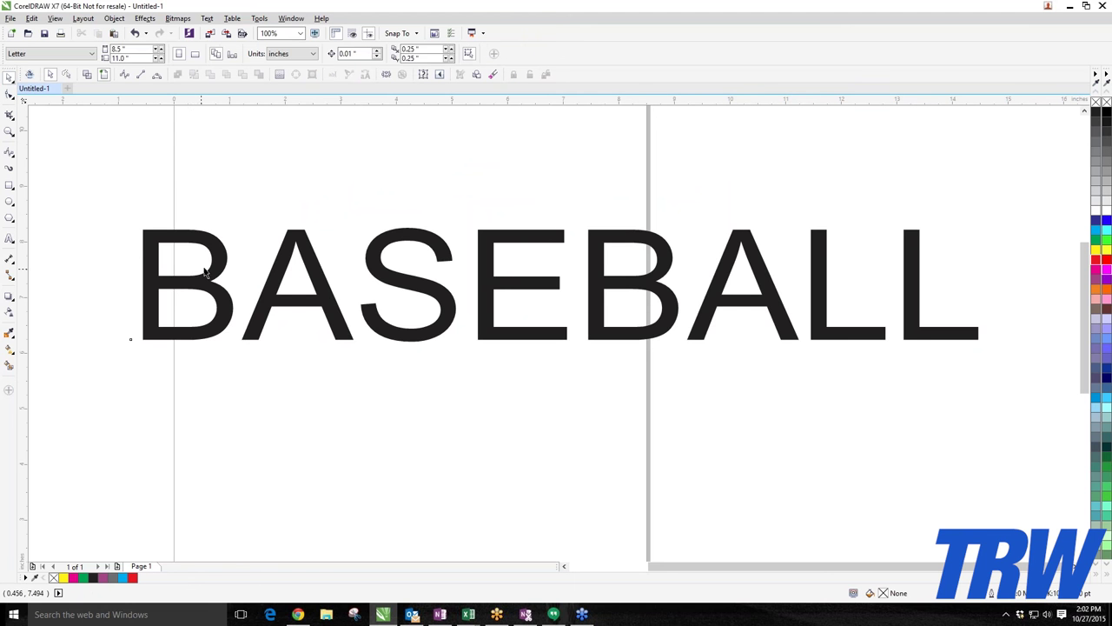
Reduce the BASEBALL text proportionally to about 9.2 in wide and reposition it across the upper part of the page.
left_click_drag(219, 267, 177, 239)
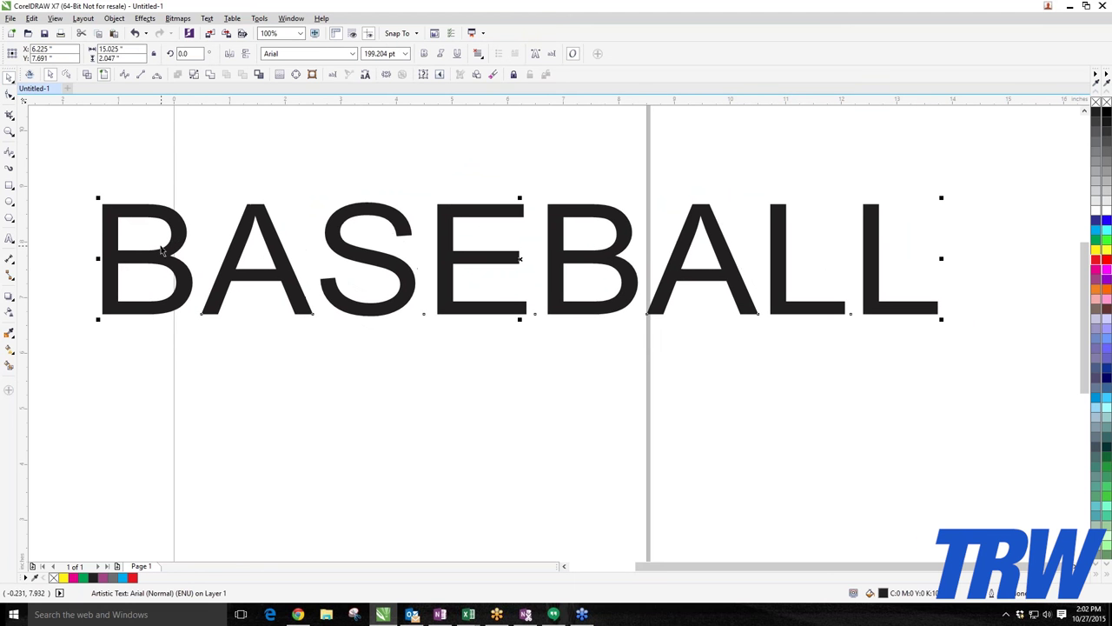
left_click(77, 193)
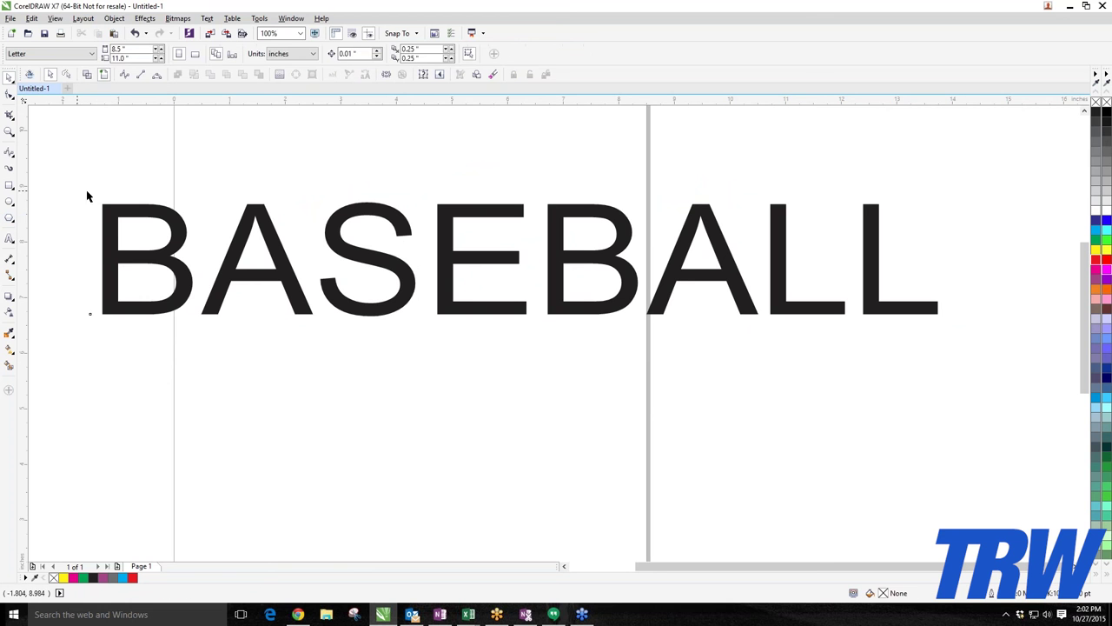
left_click_drag(103, 227, 109, 196)
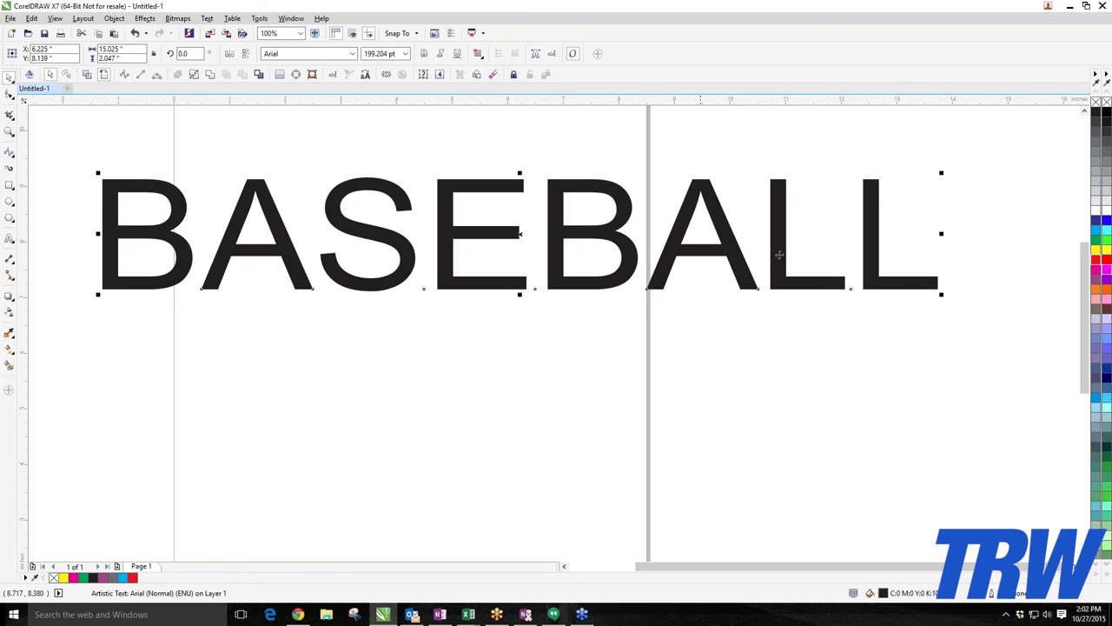
left_click_drag(941, 173, 616, 217)
left_click_drag(483, 291, 494, 234)
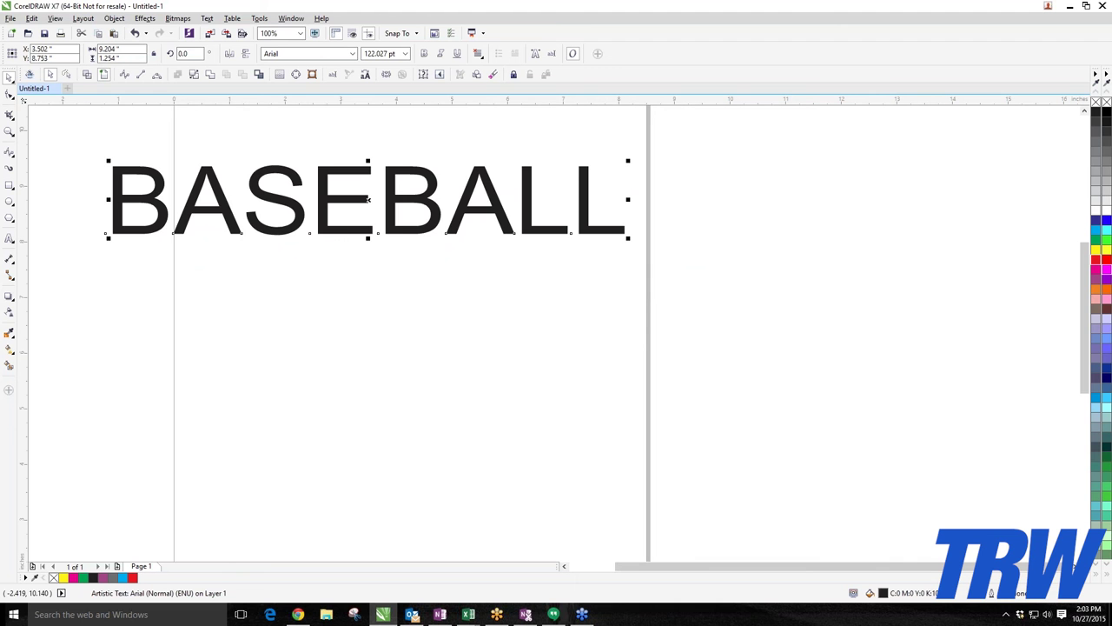
left_click_drag(369, 200, 391, 253)
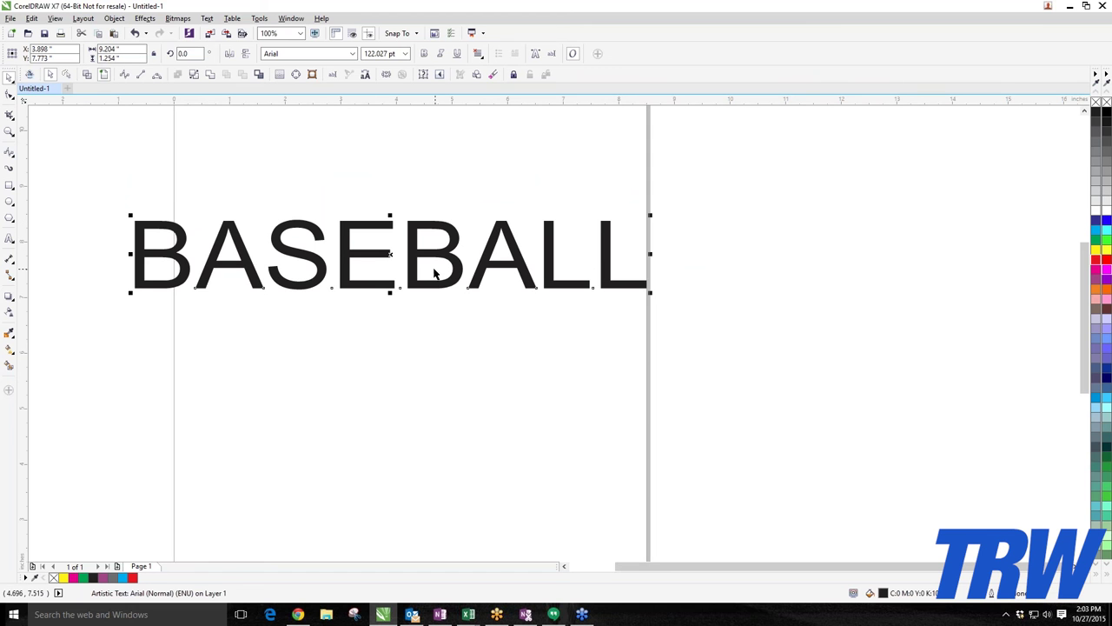
Widen the letter spacing of BASEBALL with the Shape tool to about 9.9 in overall, and move the text up.
left_click(9, 96)
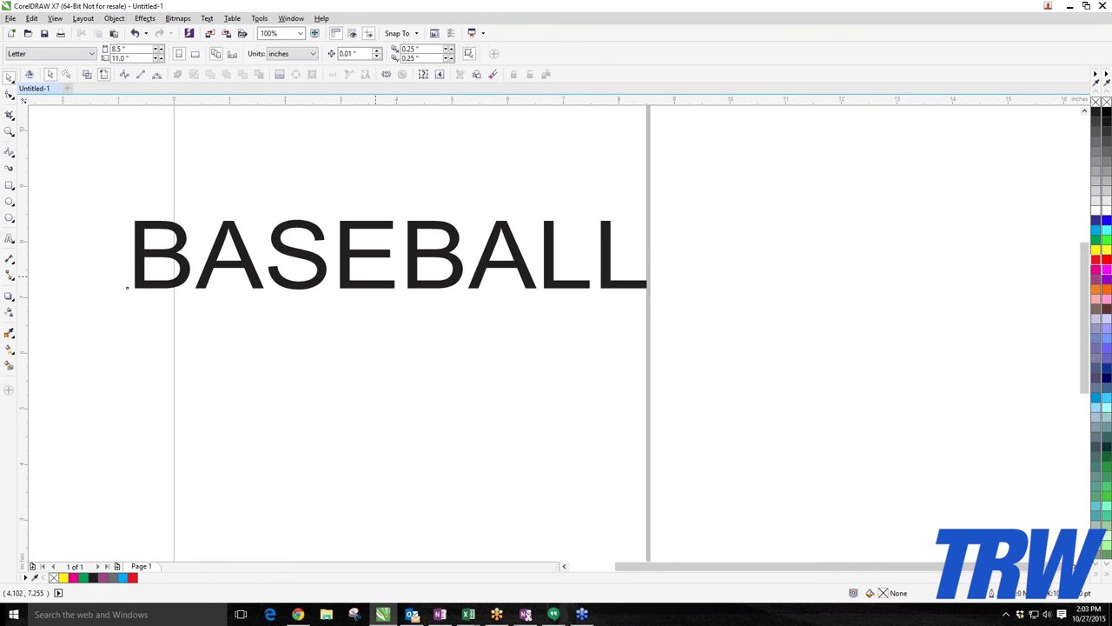
left_click(10, 97)
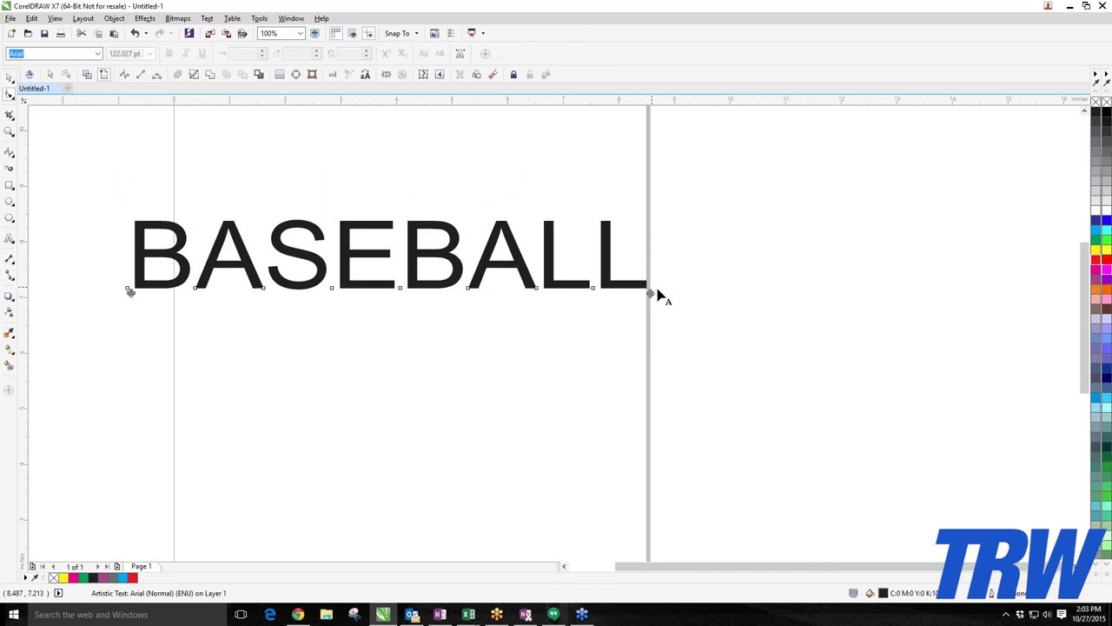
left_click_drag(651, 293, 691, 293)
left_click(730, 287)
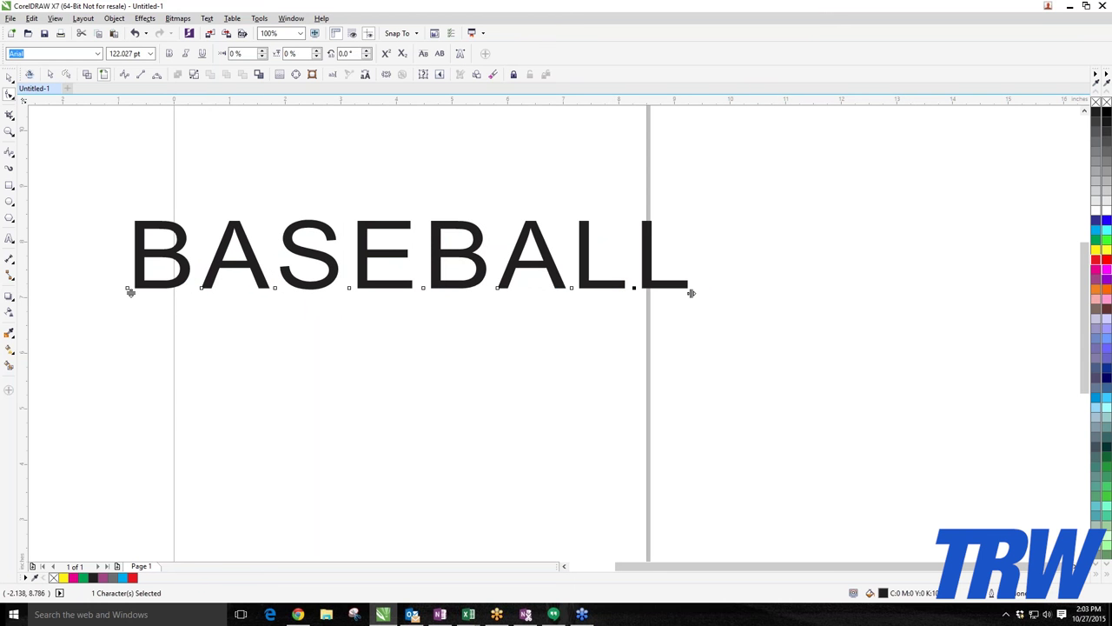
left_click(10, 78)
left_click(287, 291)
Draw an ellipse about 7.7 × 6.4 in below the BASEBALL text.
scroll(286, 291, "down", 1)
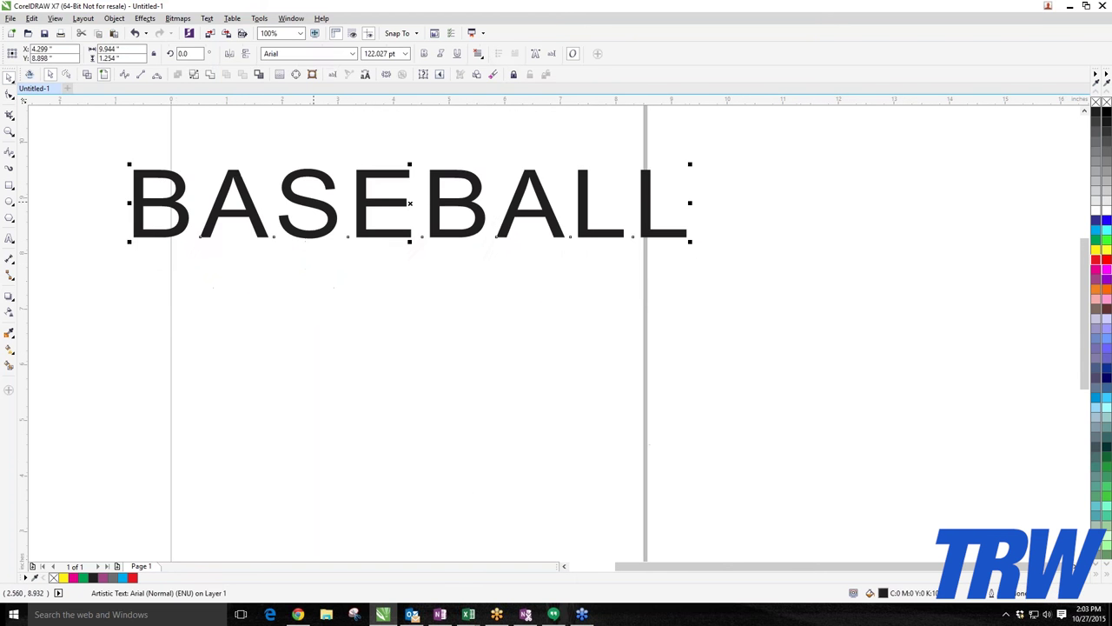
scroll(313, 204, "down", 1)
left_click(10, 200)
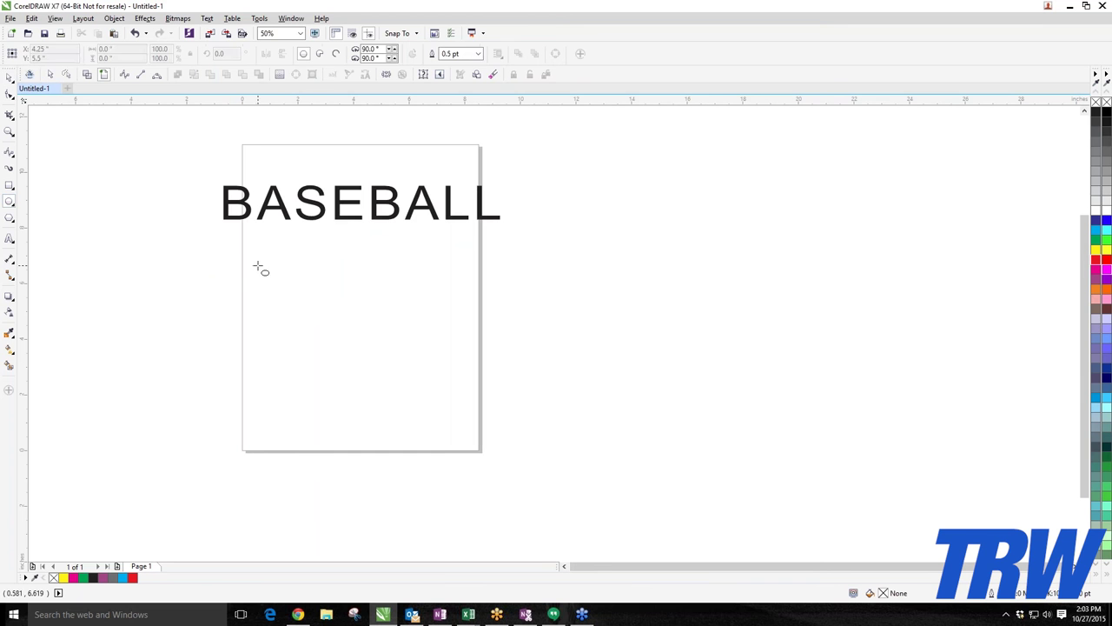
left_click_drag(258, 261, 472, 437)
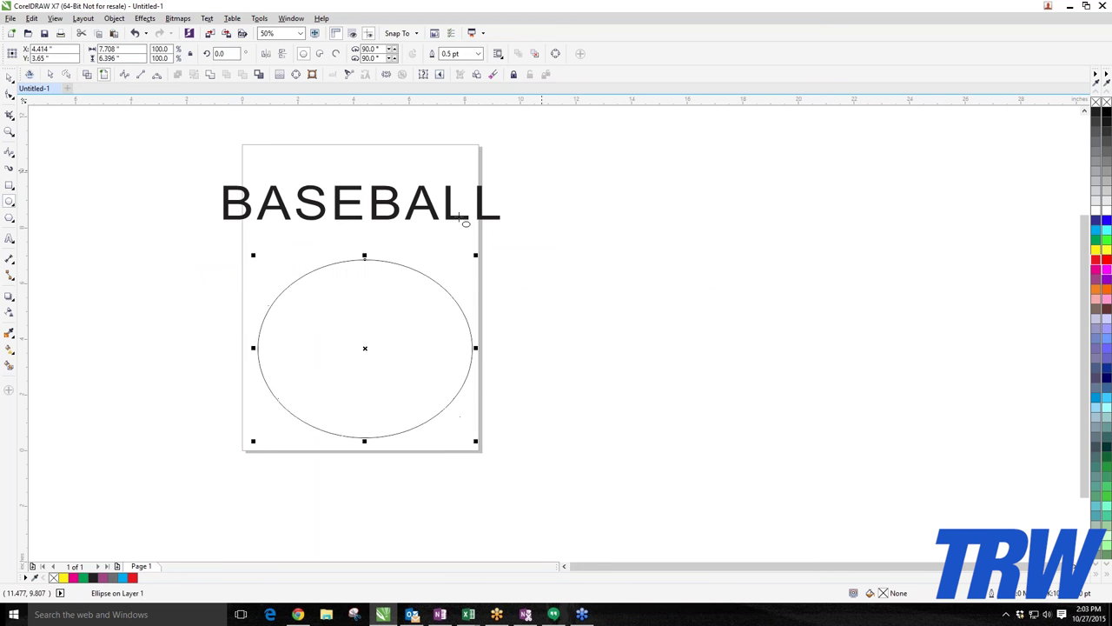
Move the ellipse slightly to the left and the BASEBALL text up to the page's upper edge.
left_click(10, 77)
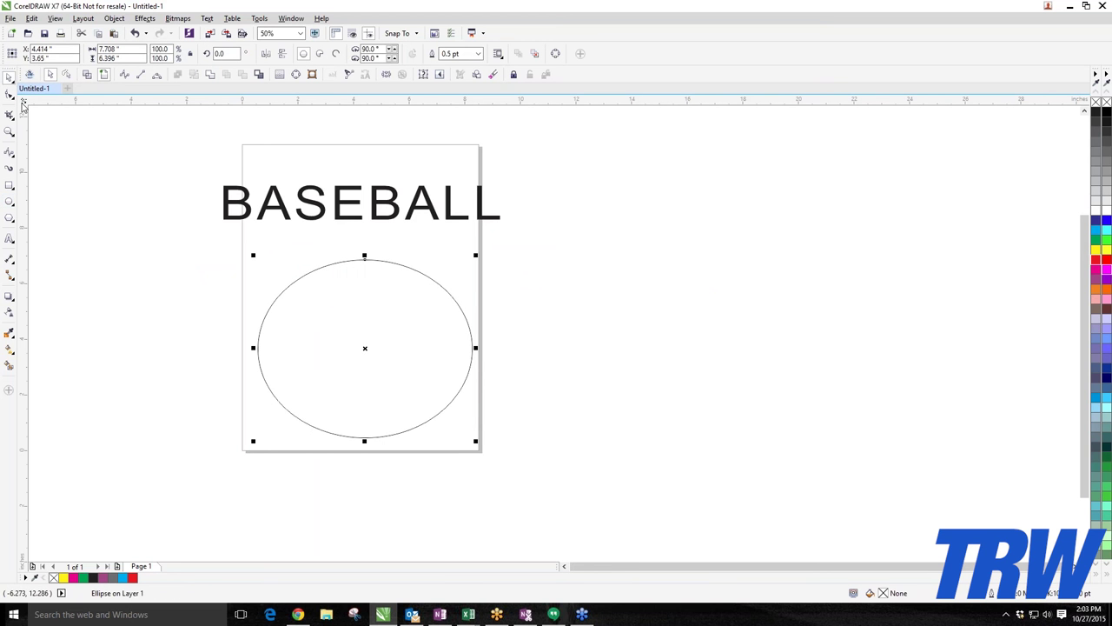
left_click(477, 422)
left_click_drag(365, 259, 344, 258)
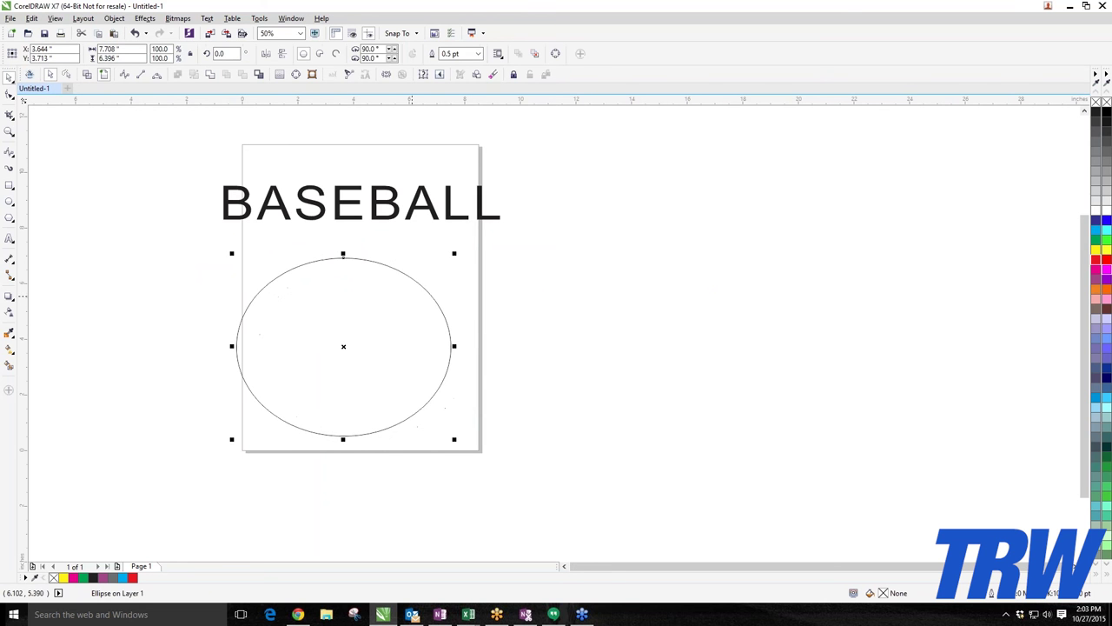
left_click_drag(398, 219, 391, 186)
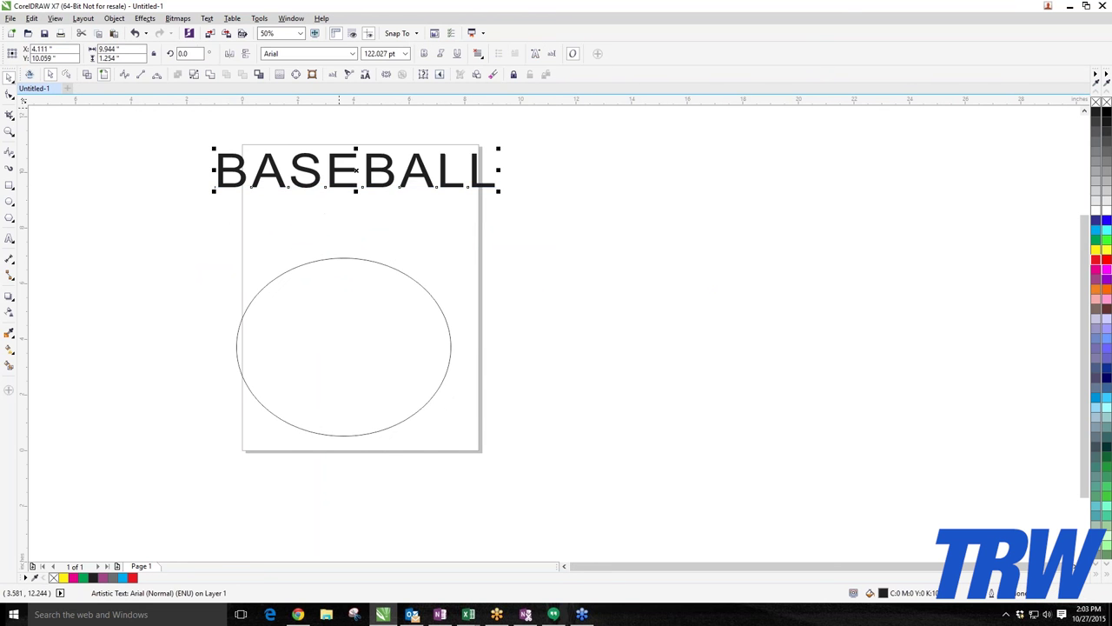
Fit the BASEBALL text to the ellipse as its path, centred over the top at a 0.25 in offset.
left_click(208, 18)
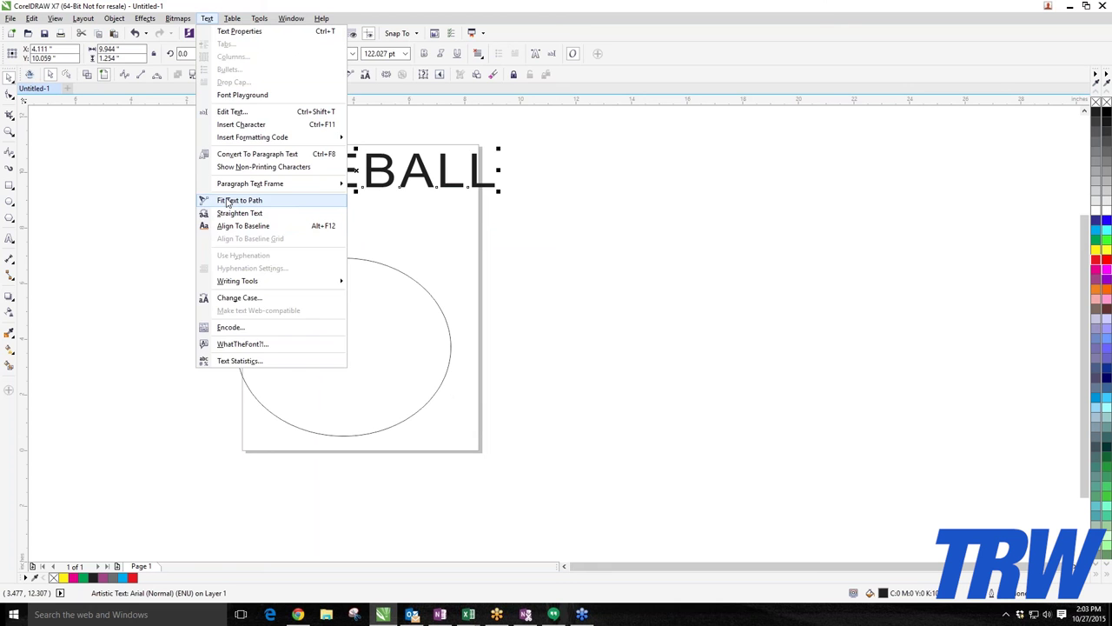
left_click(228, 201)
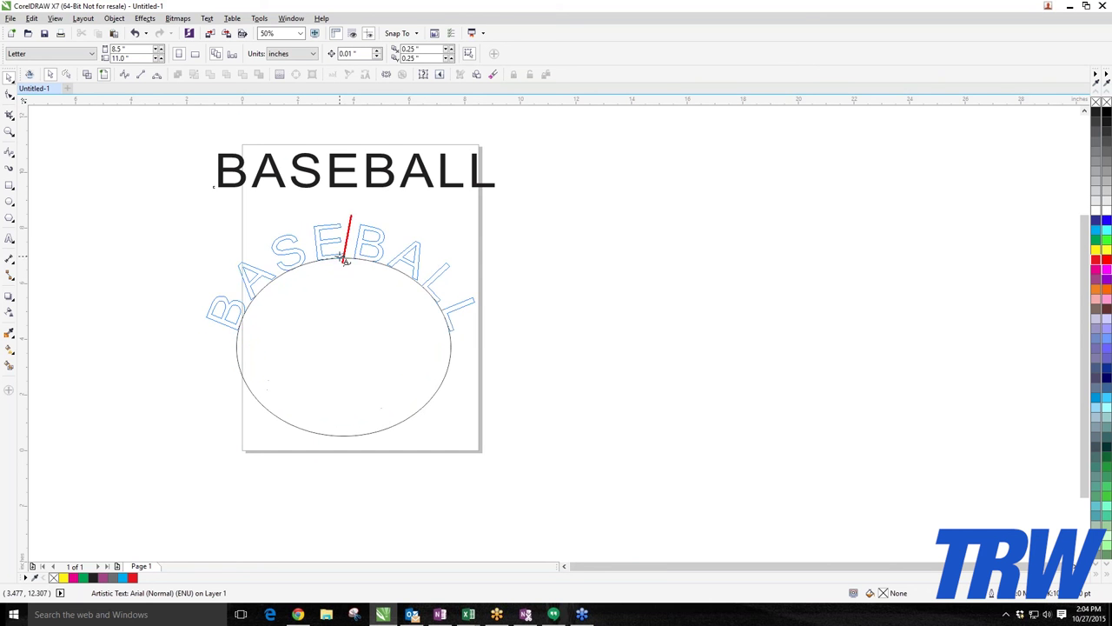
left_click_drag(344, 258, 346, 256)
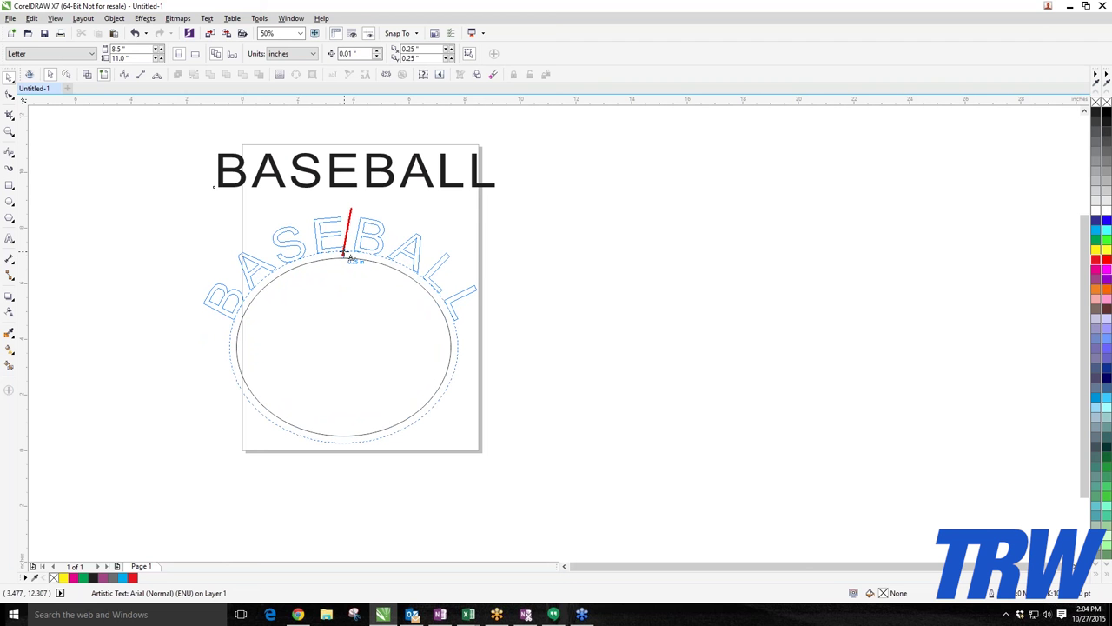
left_click(351, 254)
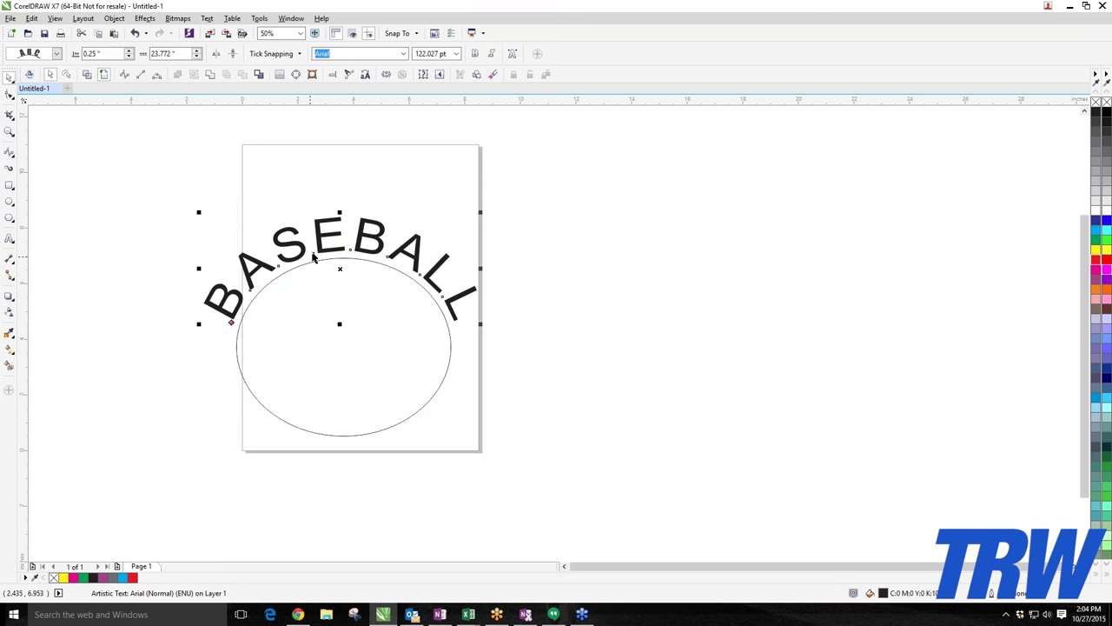
Enlarge the BASEBALL text on the ellipse to about 204 pt and leave it selected.
left_click_drag(480, 212, 664, 125)
scroll(479, 280, "down", 1)
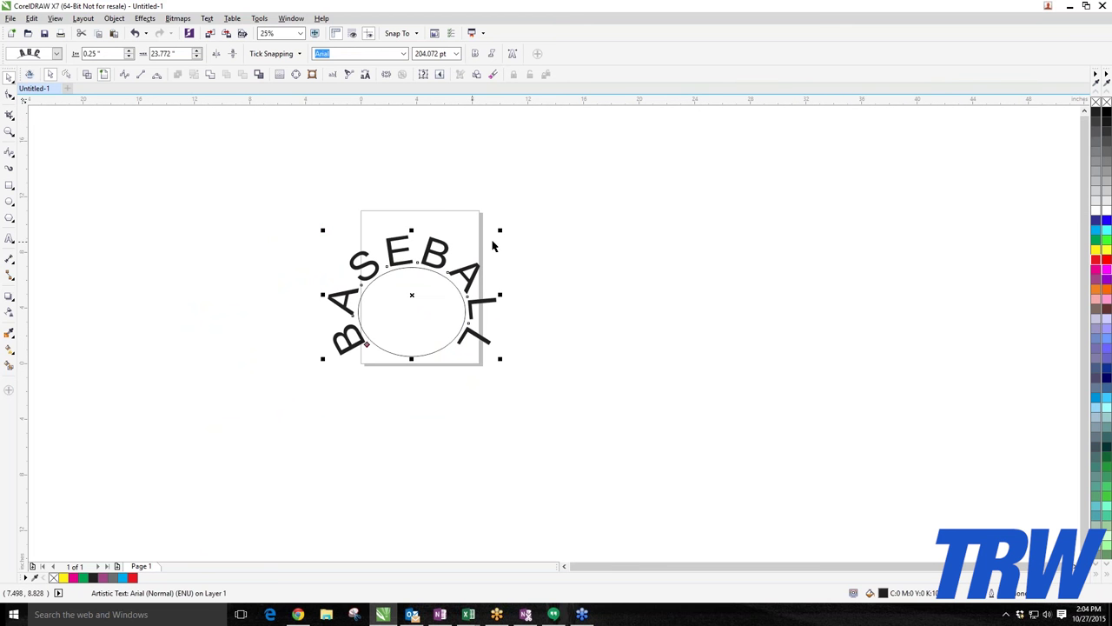
left_click(488, 248)
left_click(474, 263)
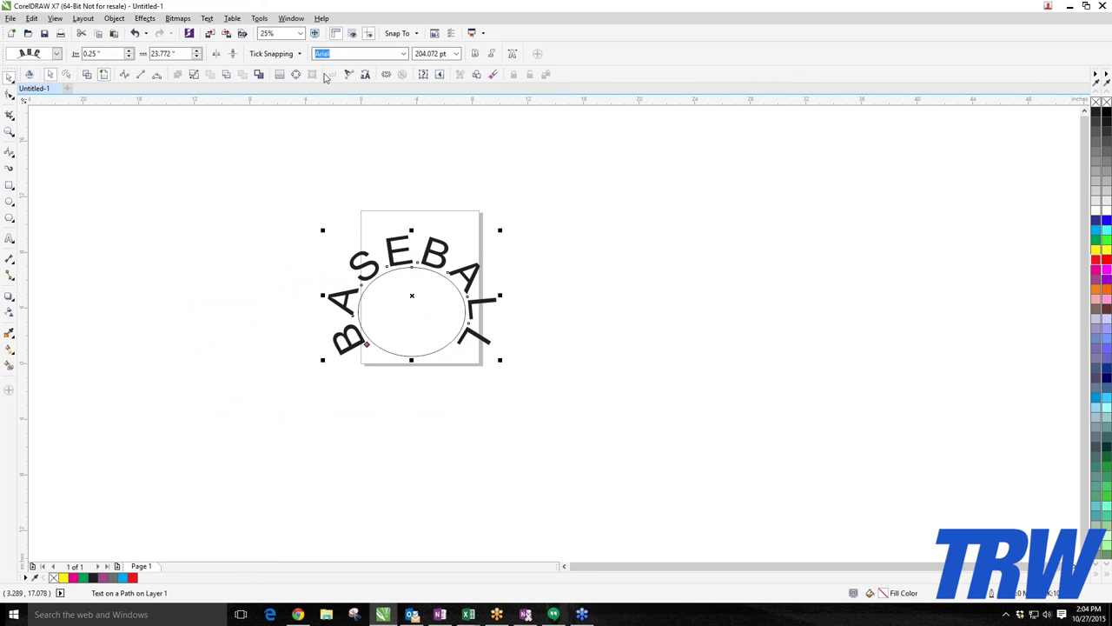
left_click(207, 18)
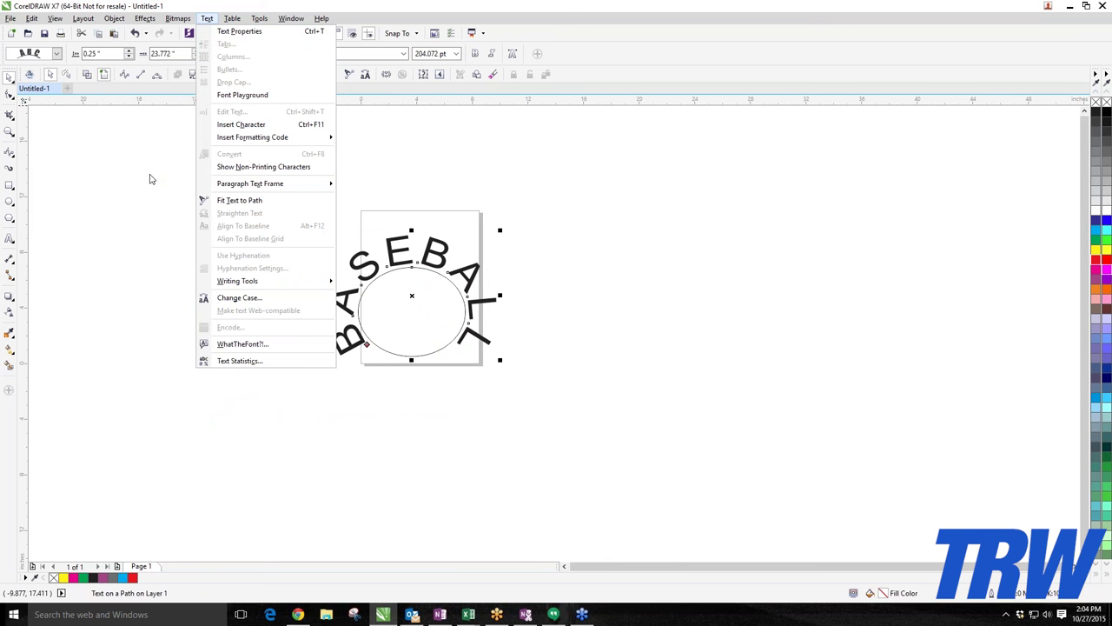
key("Escape")
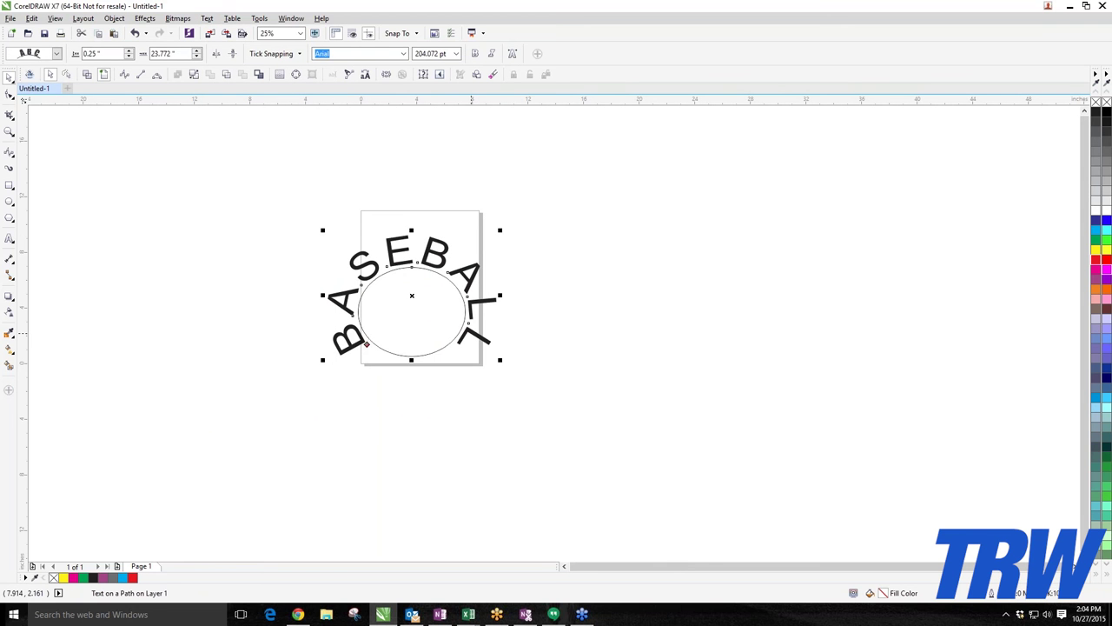
double_click(470, 334)
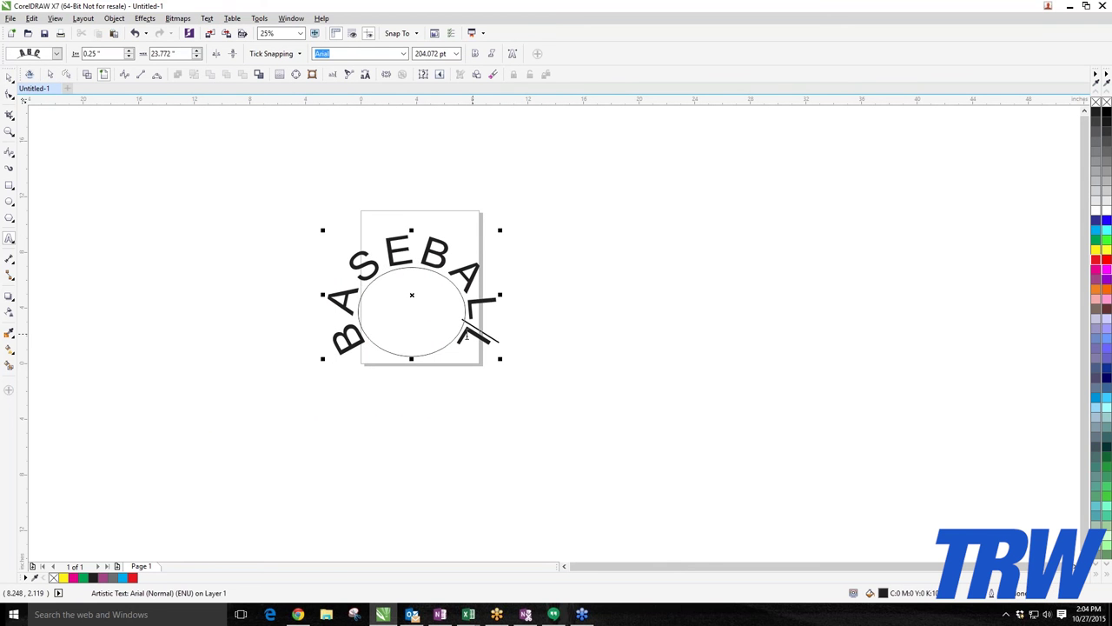
key("ctrl+shift+t")
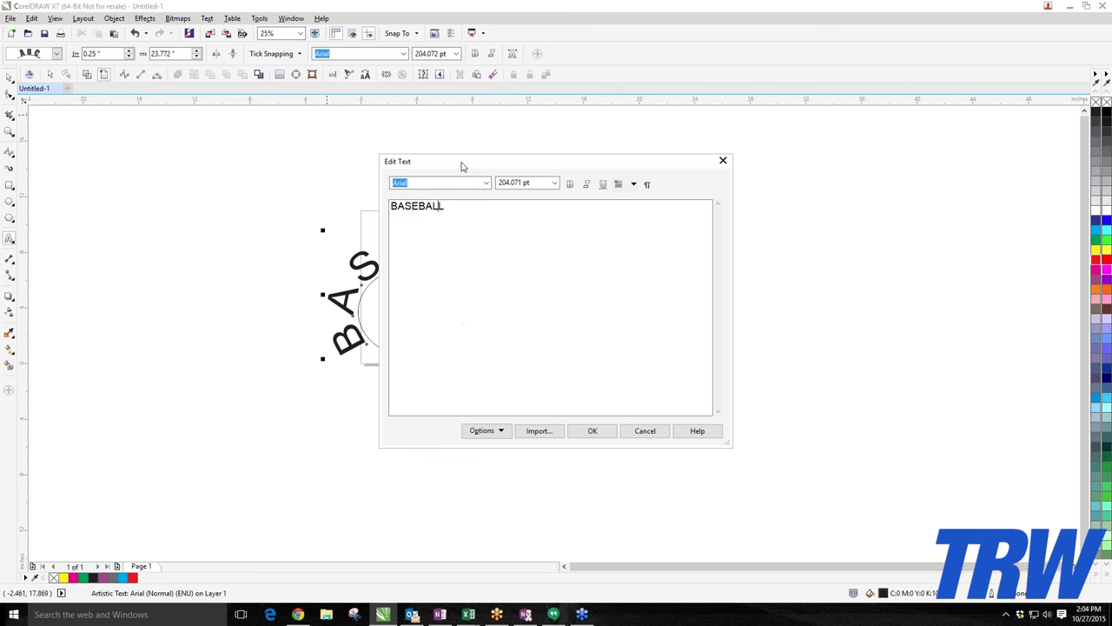
left_click_drag(456, 208, 391, 209)
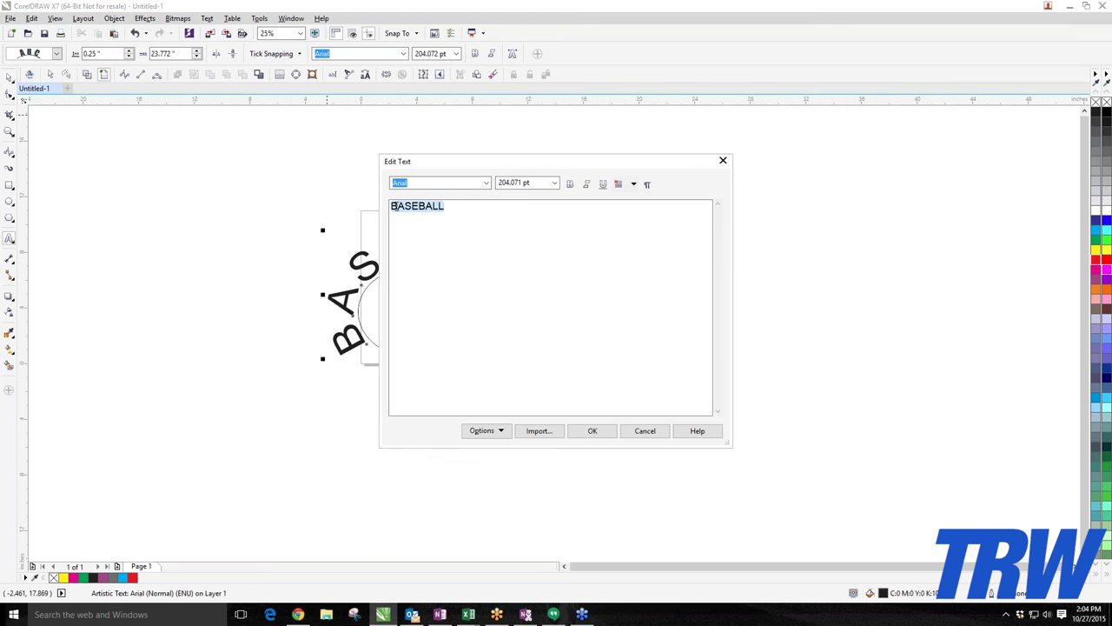
left_click(722, 162)
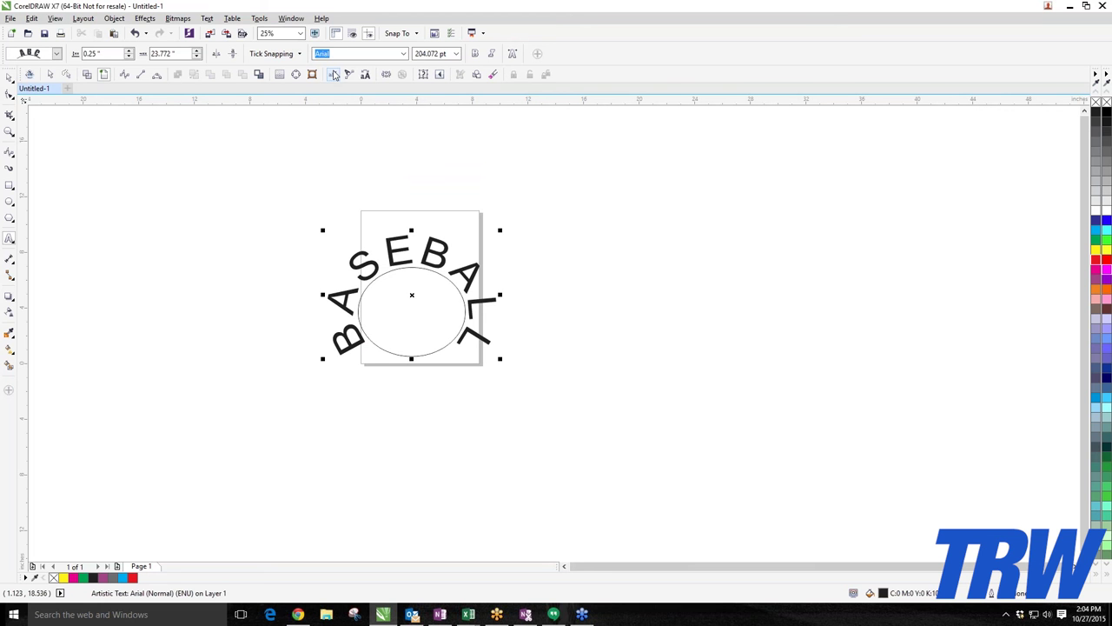
Replace the BASEBALL text on the ellipse with "The dog went to the park and loved it" and shrink it to about 87 pt.
left_click(209, 18)
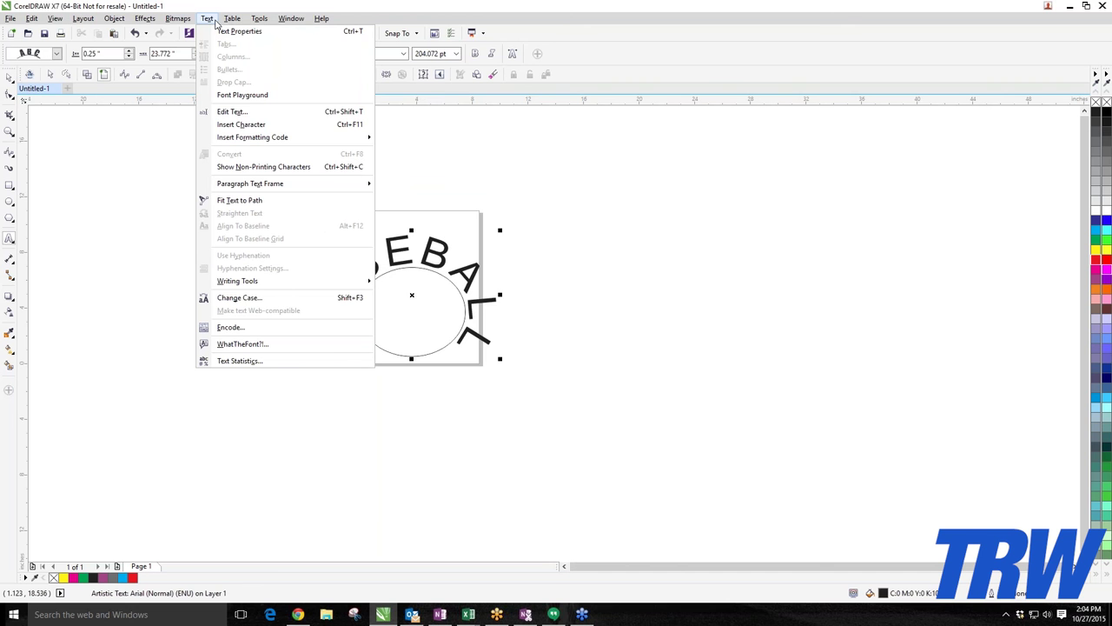
left_click(246, 113)
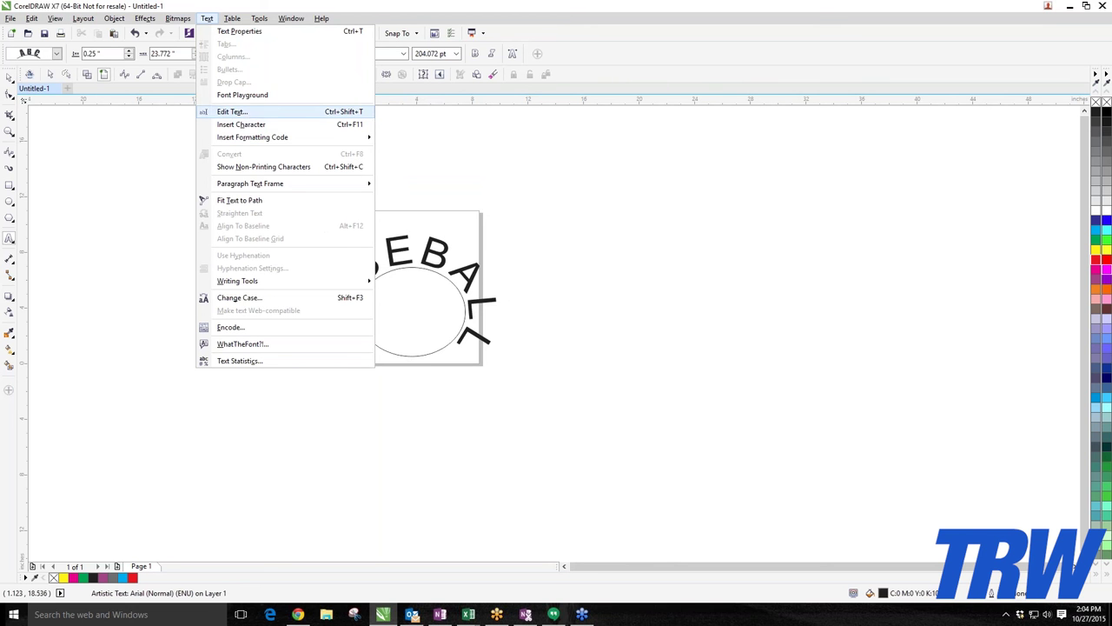
left_click_drag(451, 206, 389, 212)
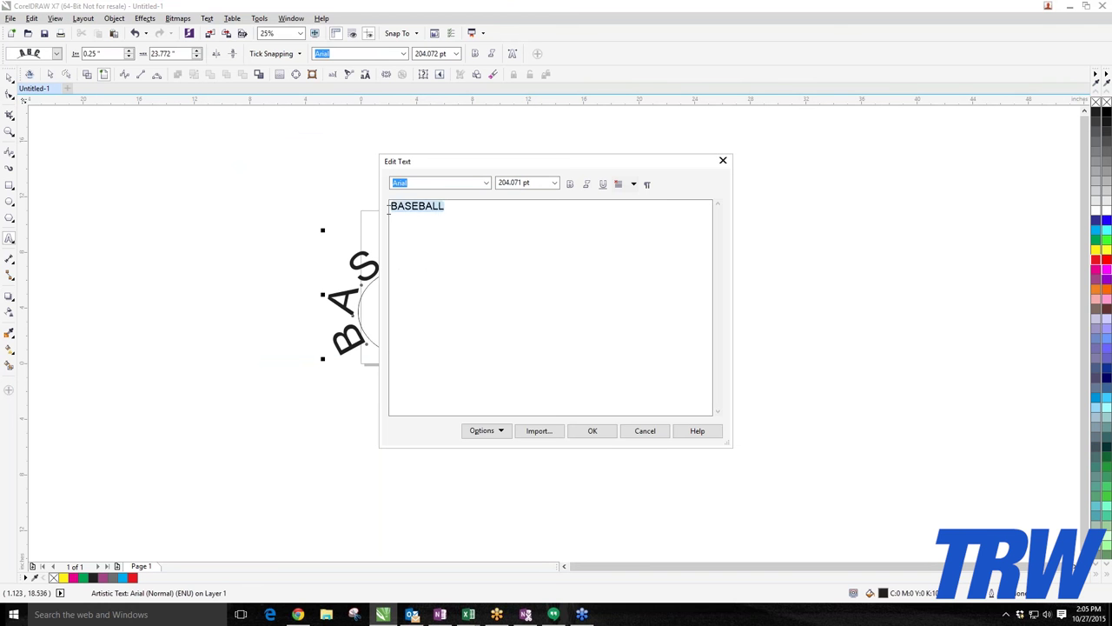
type("The dog went to the park and loved it")
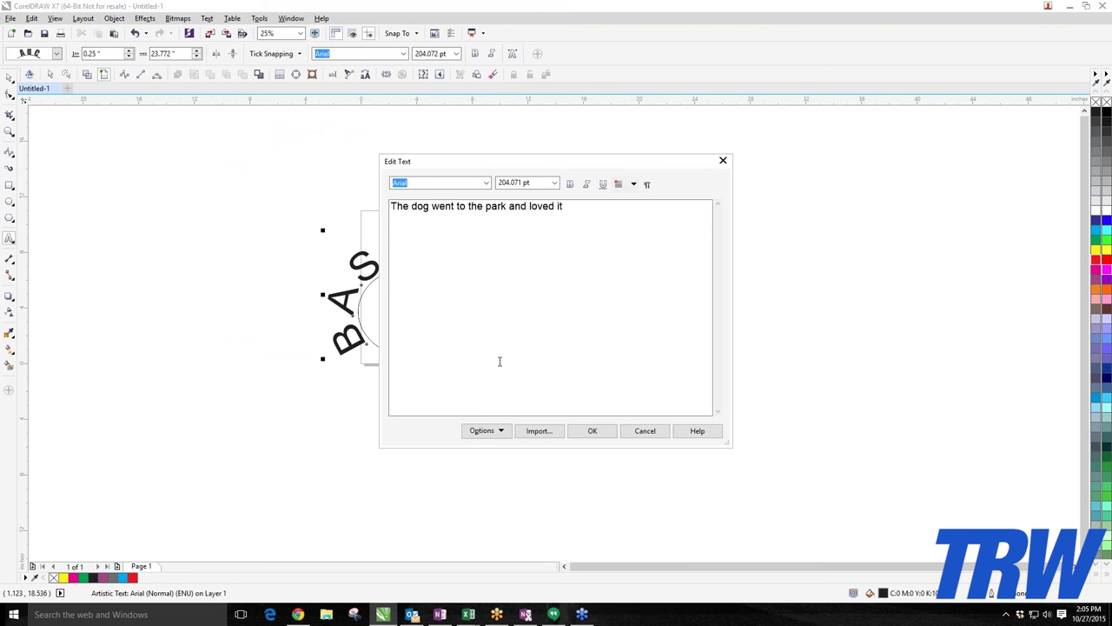
left_click(594, 432)
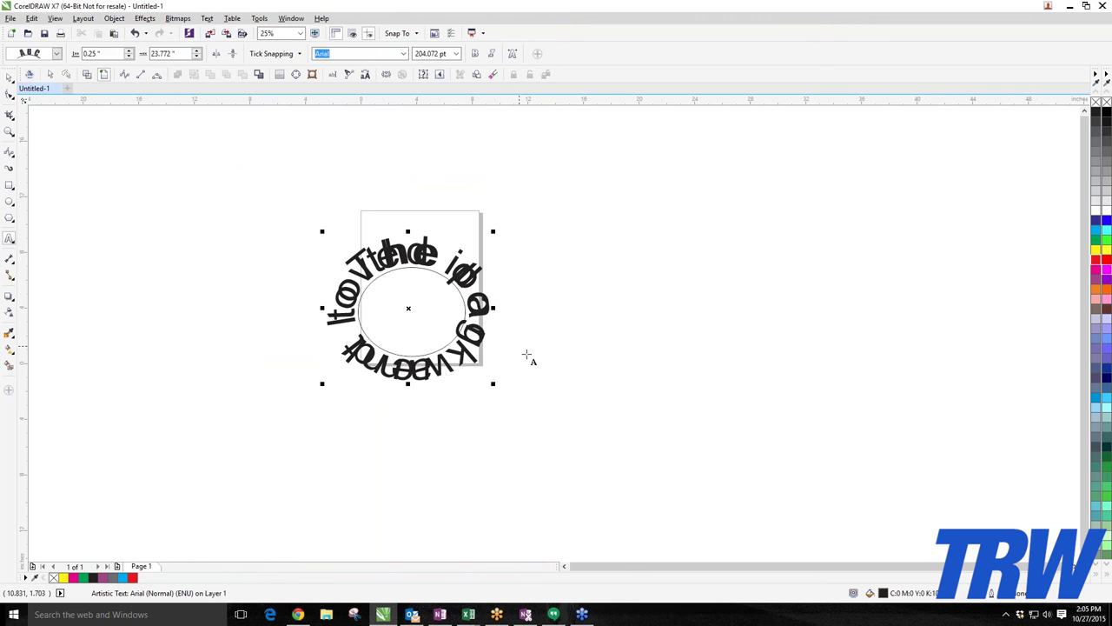
mouse_move(493, 383)
left_mouse_down()
mouse_move(474, 357)
mouse_move(401, 370)
left_mouse_up()
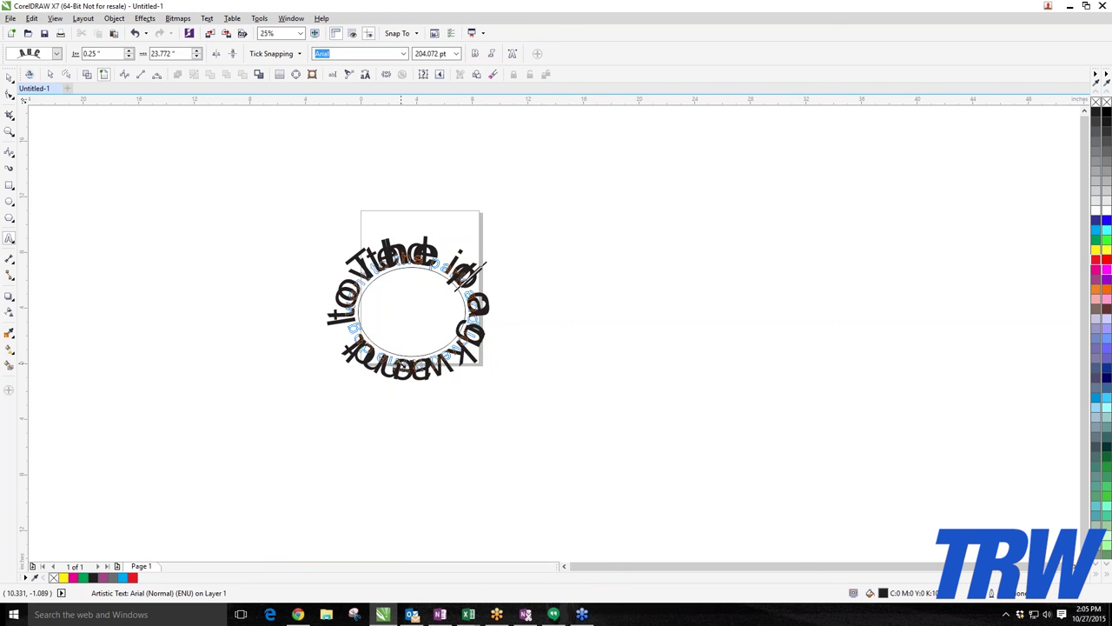
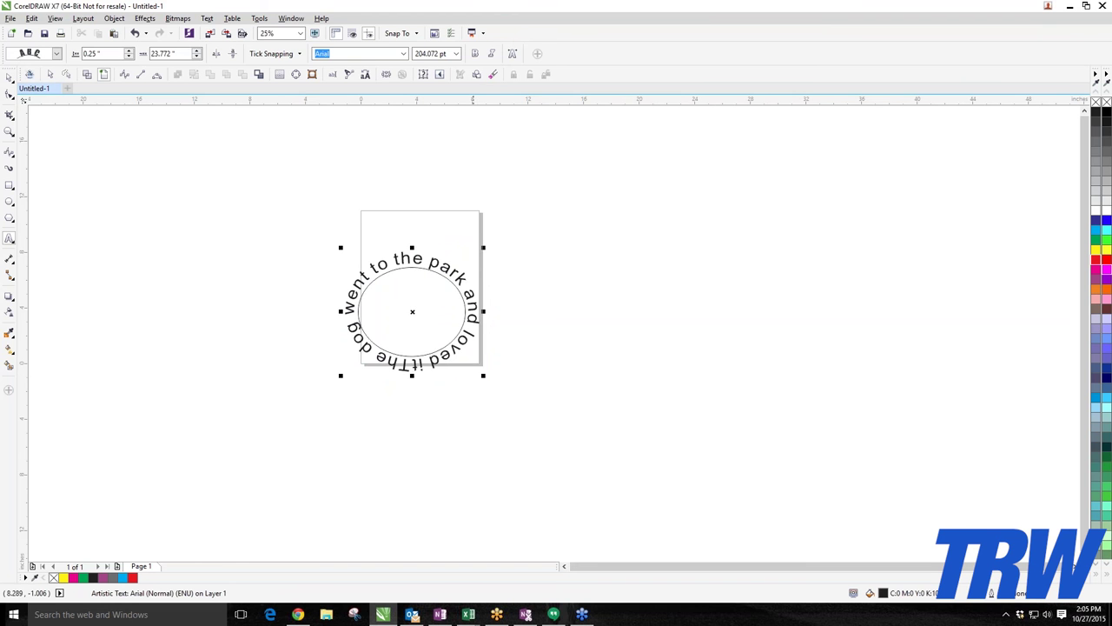
scroll(478, 285, "up", 2)
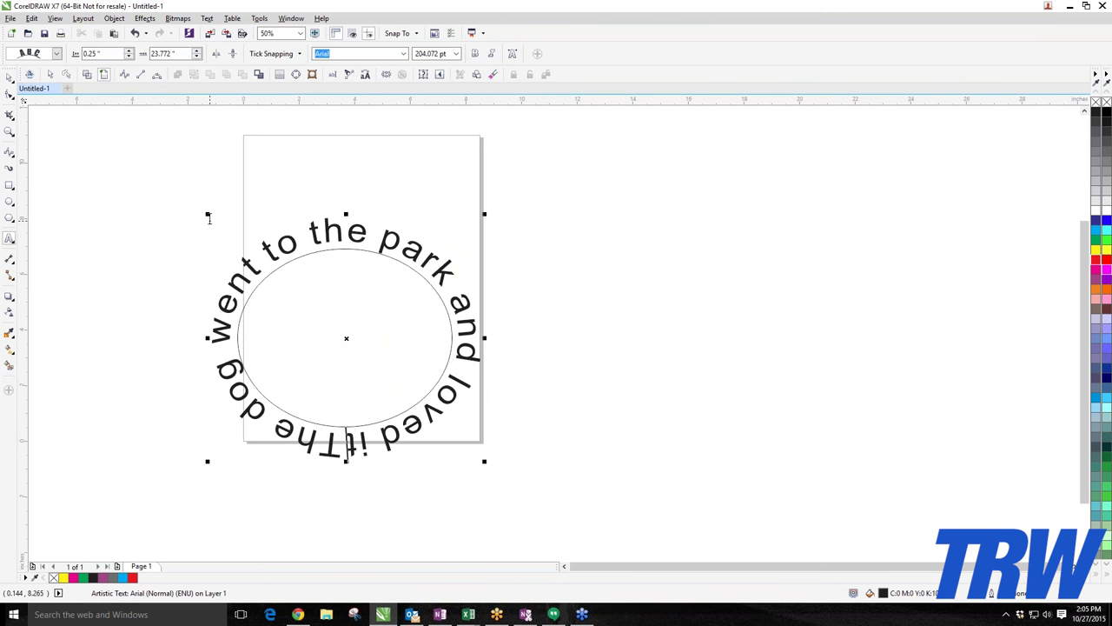
Add separate artistic text "the dog went" on the empty area beside the page and enlarge it to about 81 pt.
left_click(675, 254)
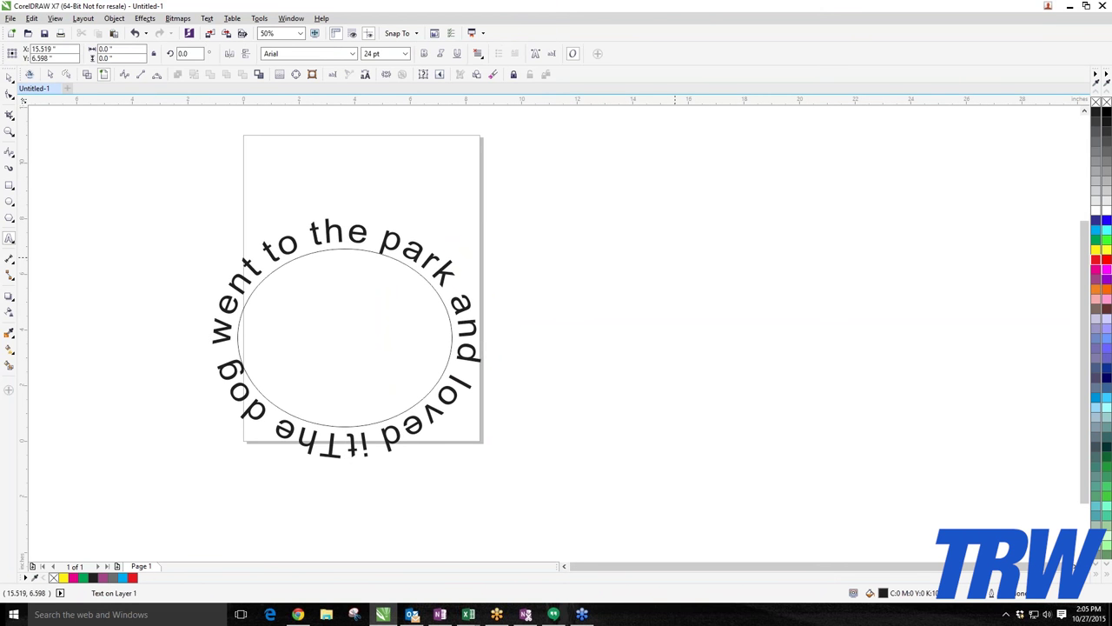
type("the ")
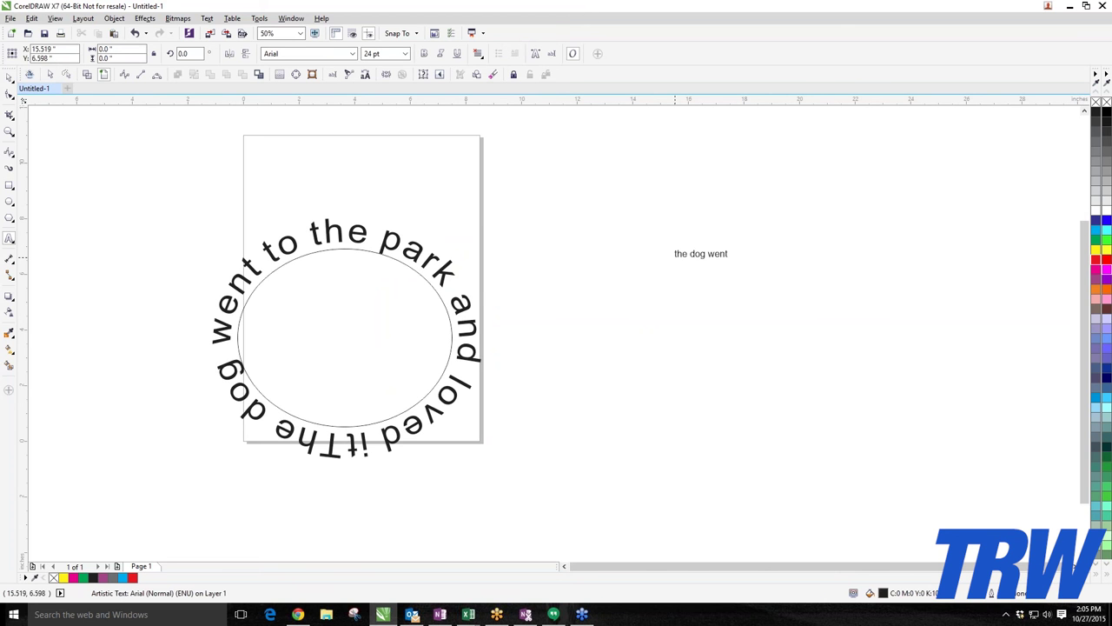
type("dog went")
left_click(670, 247)
key("ctrl+a")
left_click_drag(670, 248, 546, 224)
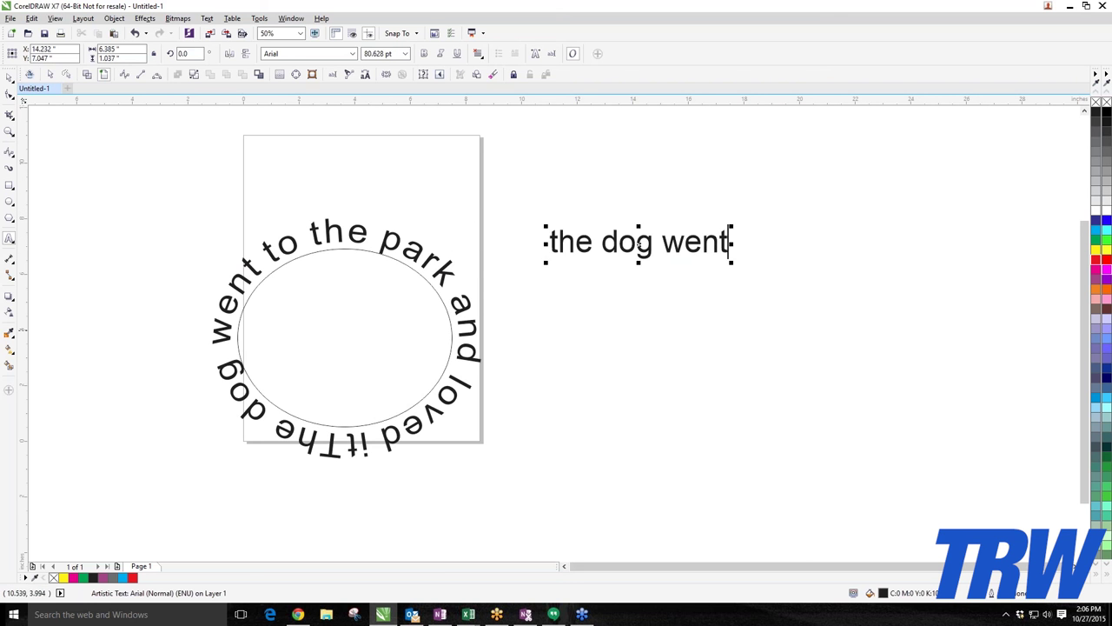
Shrink the sentence on the ellipse to about 54 pt, and enlarge it again to about 87 pt so it wraps all around.
key("ctrl+space")
double_click(456, 348)
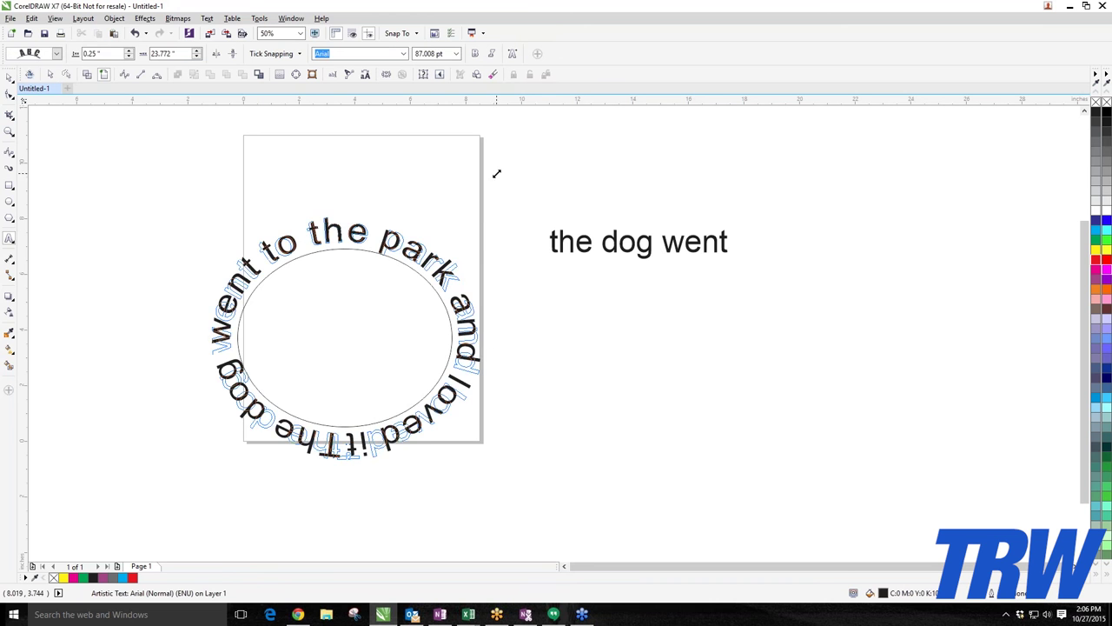
left_click_drag(462, 203, 382, 232)
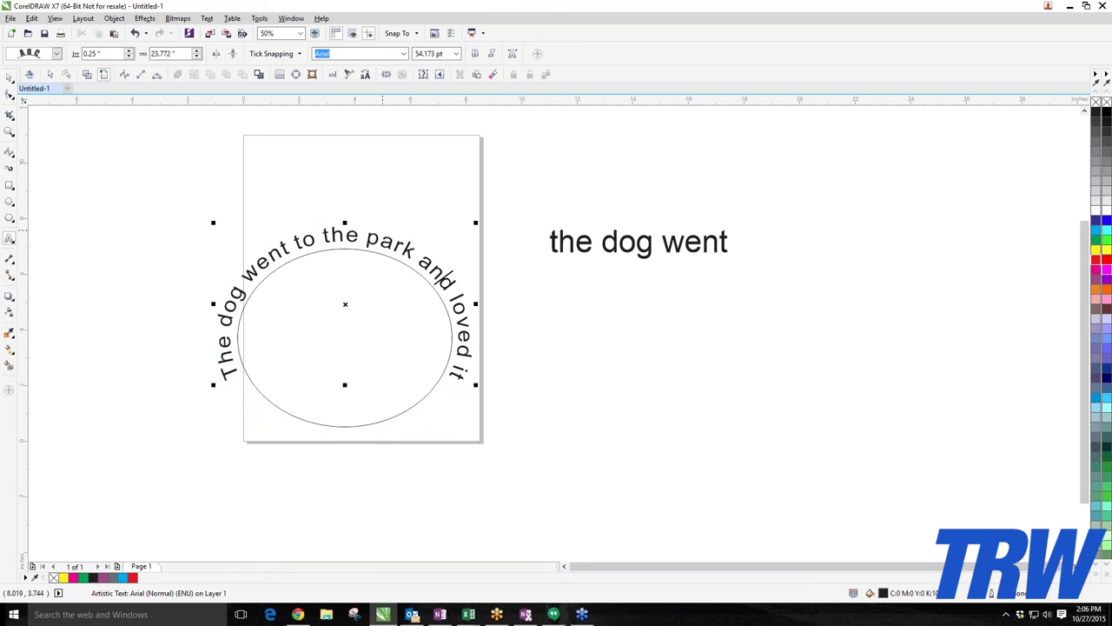
key("Escape")
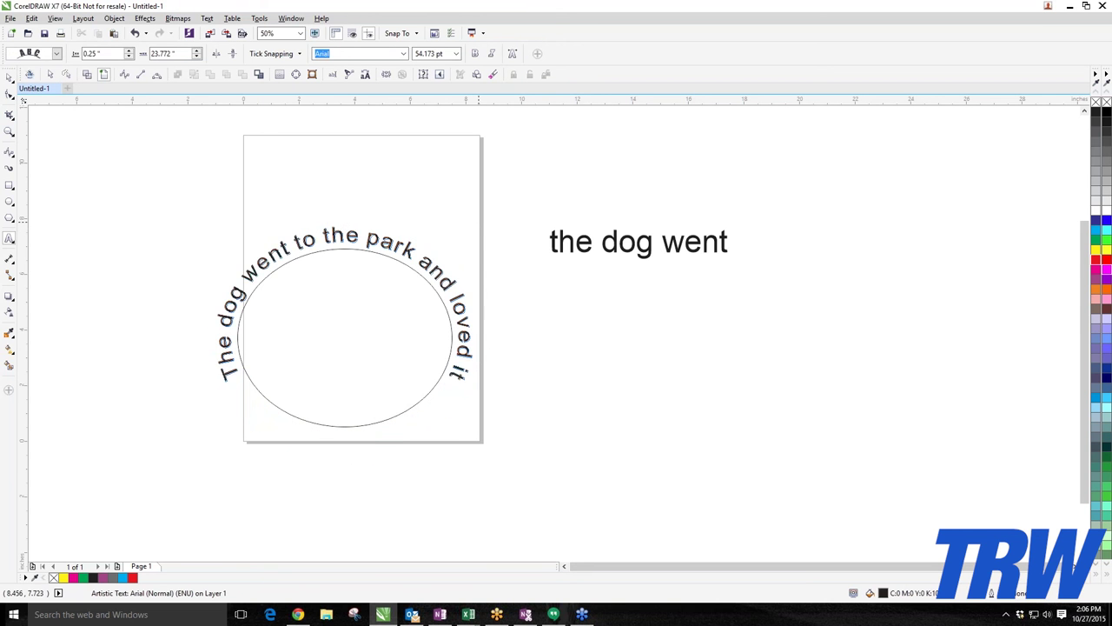
left_click_drag(477, 222, 649, 130)
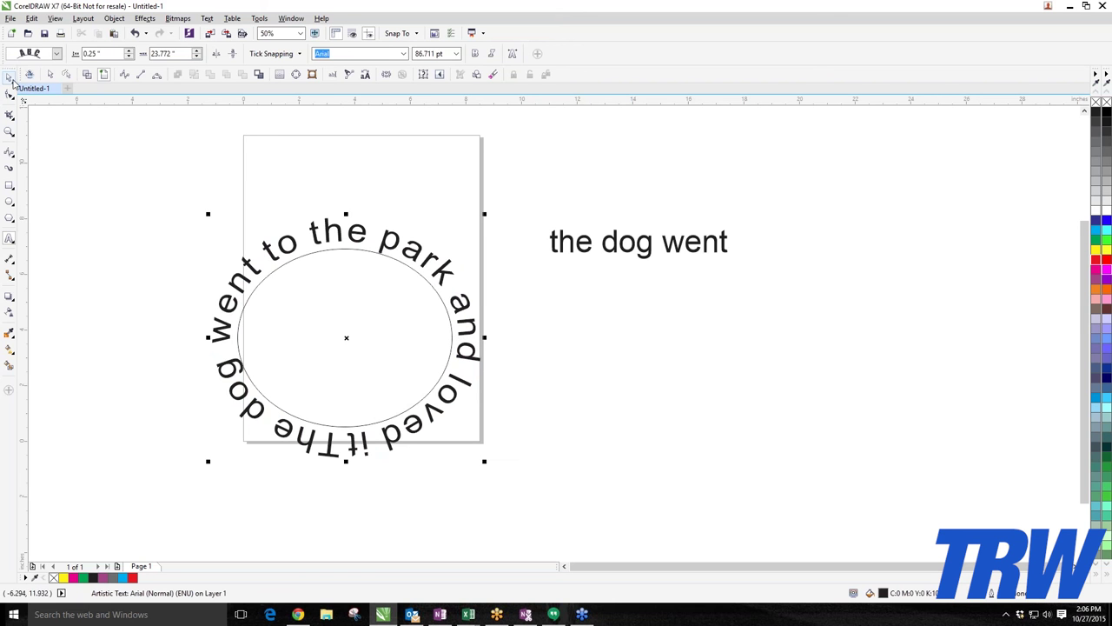
Delete the ellipse inside the circular text and move the text up to about X 3.73 in, Y 5.78 in.
left_click(9, 95)
left_click(365, 315)
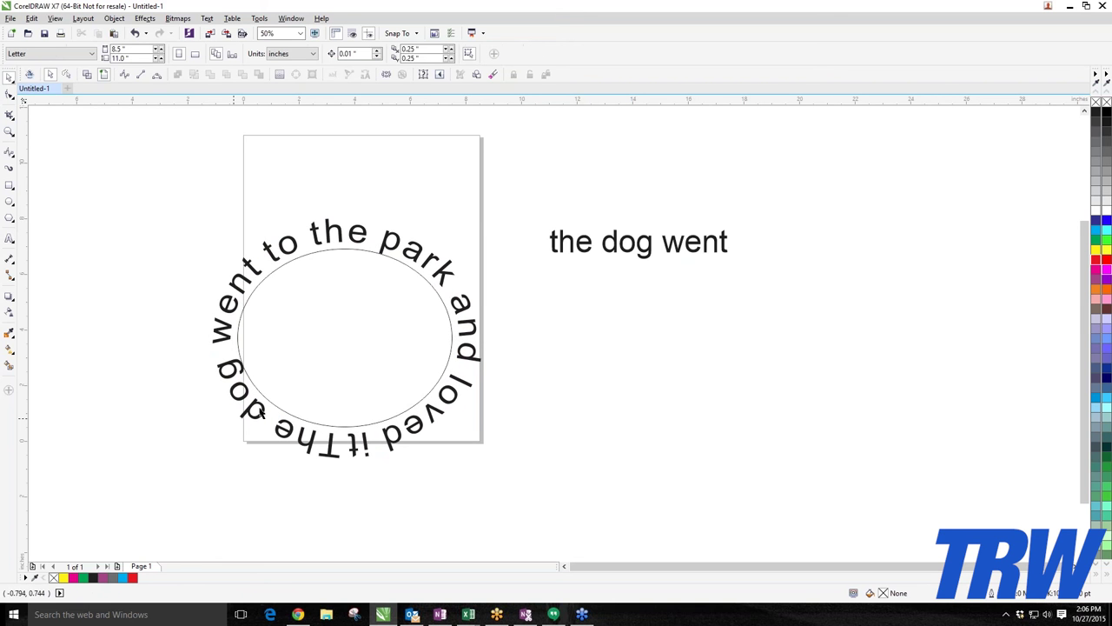
left_click(450, 318)
left_click(452, 312)
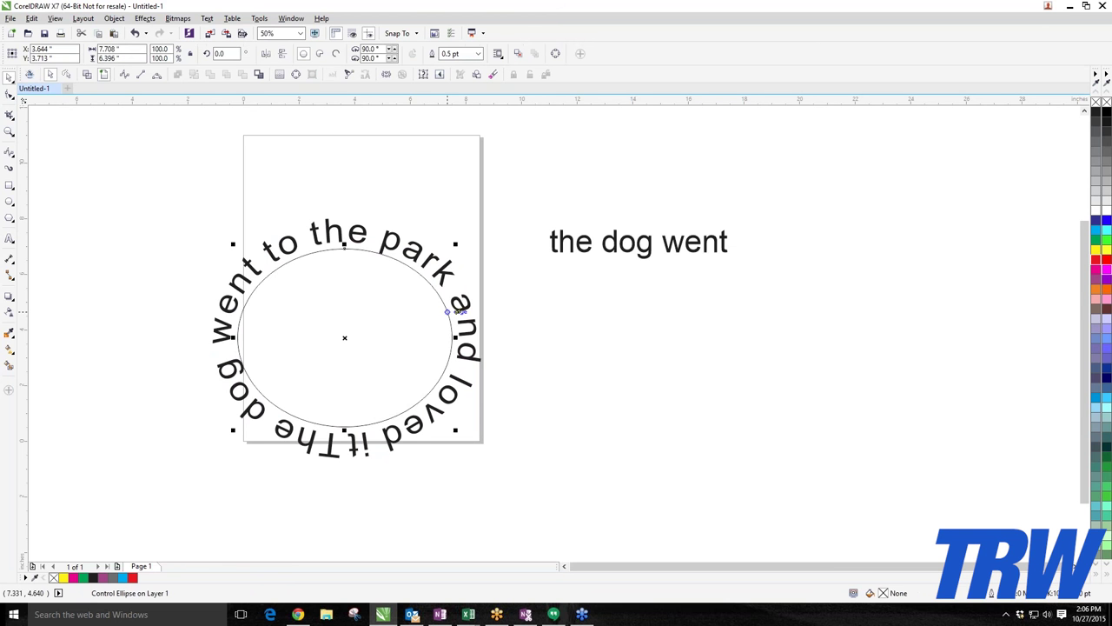
left_click(437, 316)
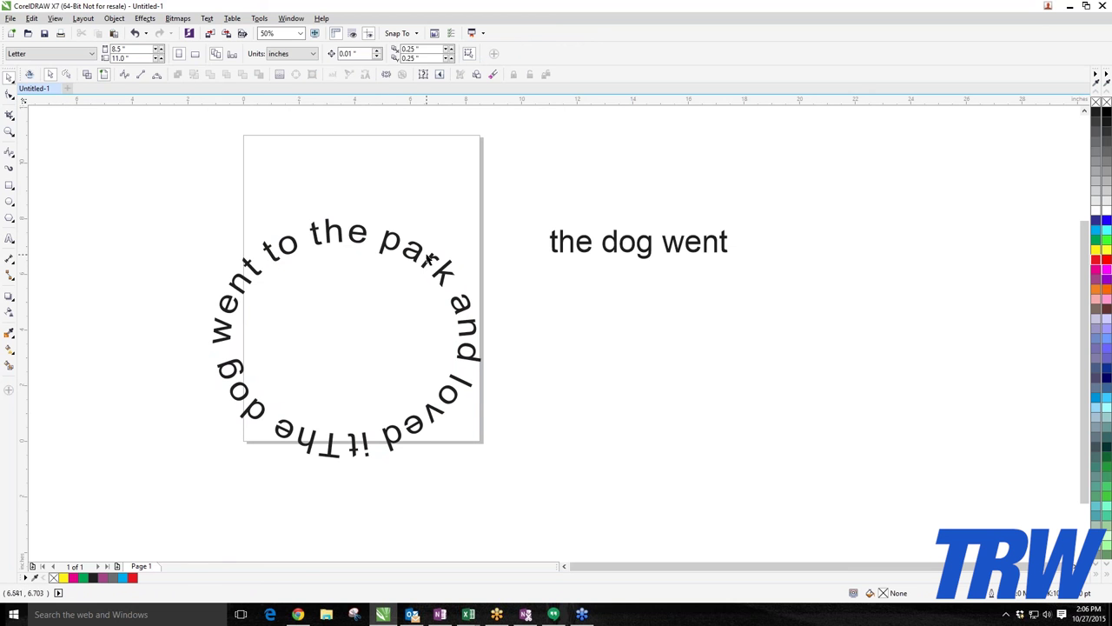
left_click_drag(430, 258, 428, 202)
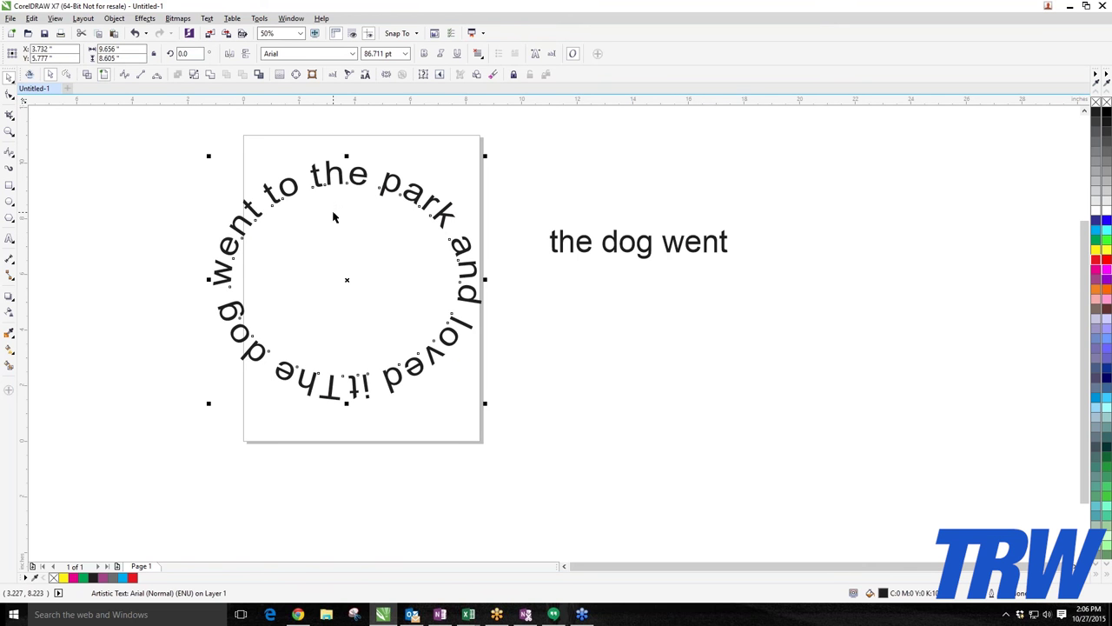
left_click(116, 243)
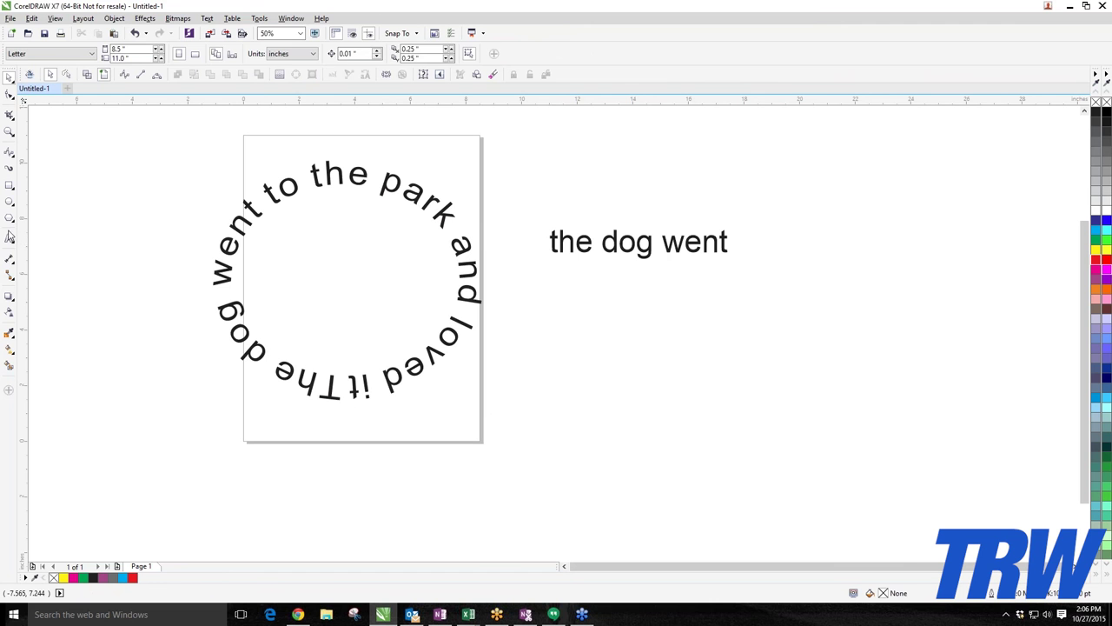
Draw a heart about 5.0 × 4.75 in inside the ring of text, centred at about X 3.44 in, Y 5.66 in.
left_click(10, 219)
left_click(57, 292)
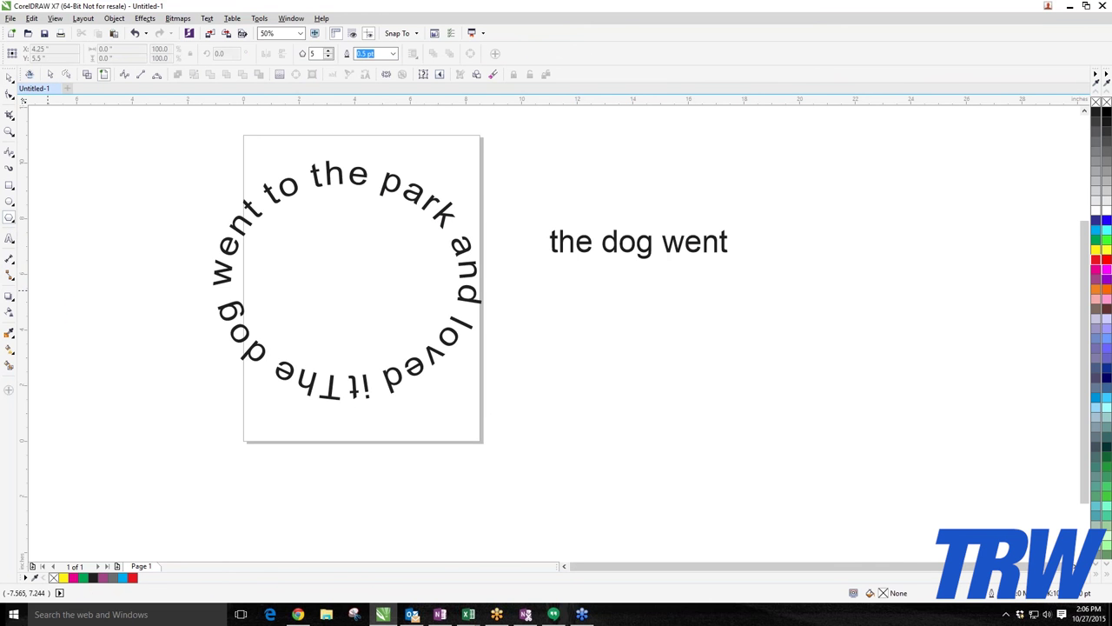
left_click(304, 54)
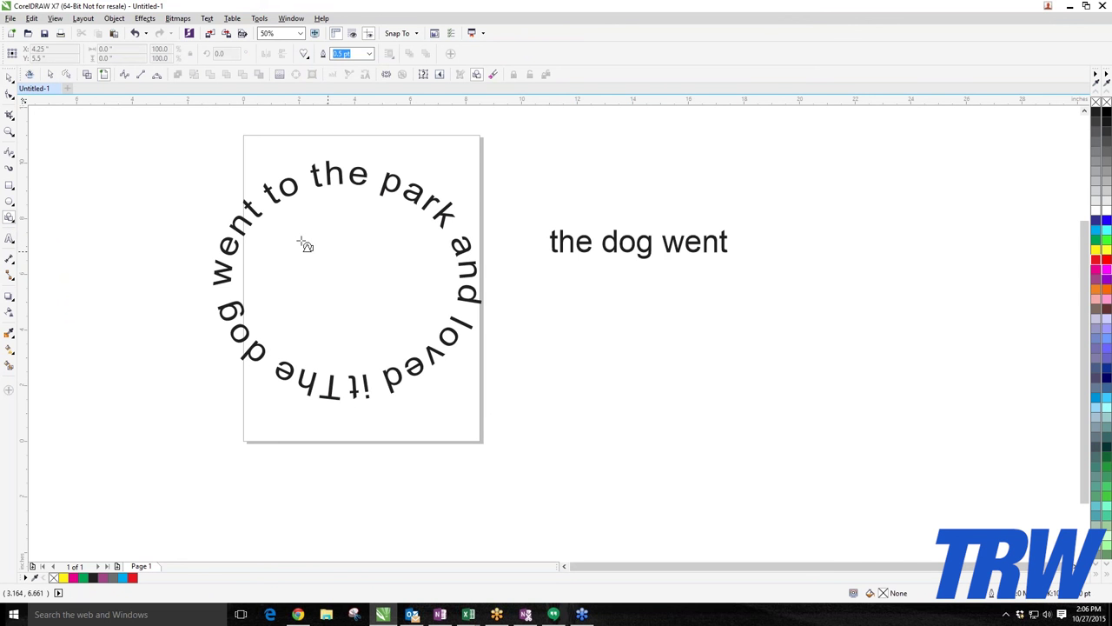
left_click_drag(274, 219, 417, 356)
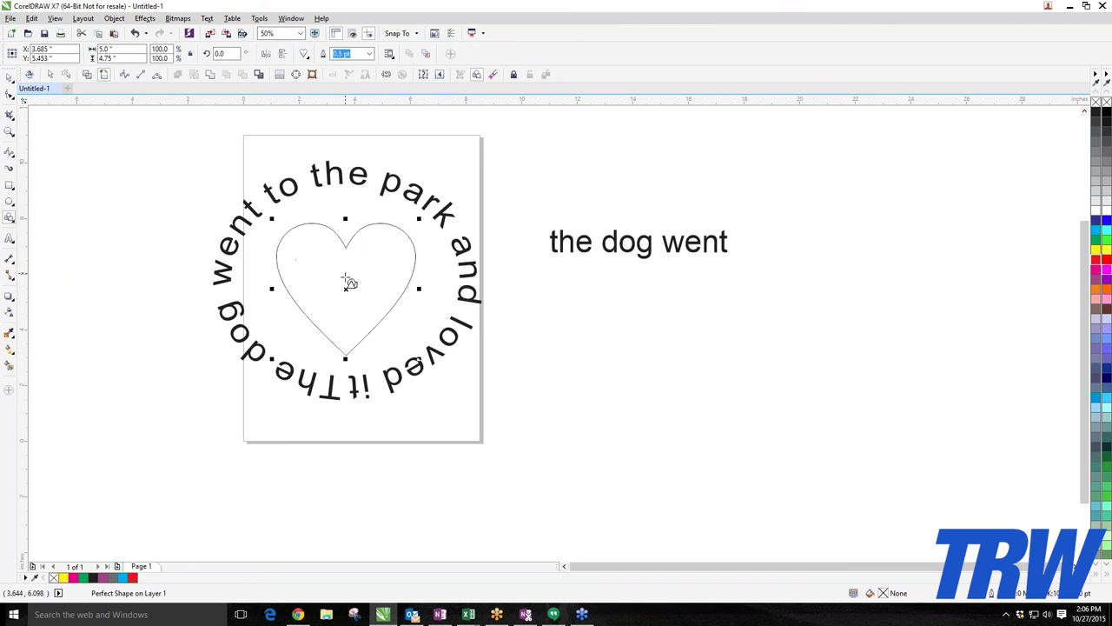
left_click_drag(347, 288, 340, 283)
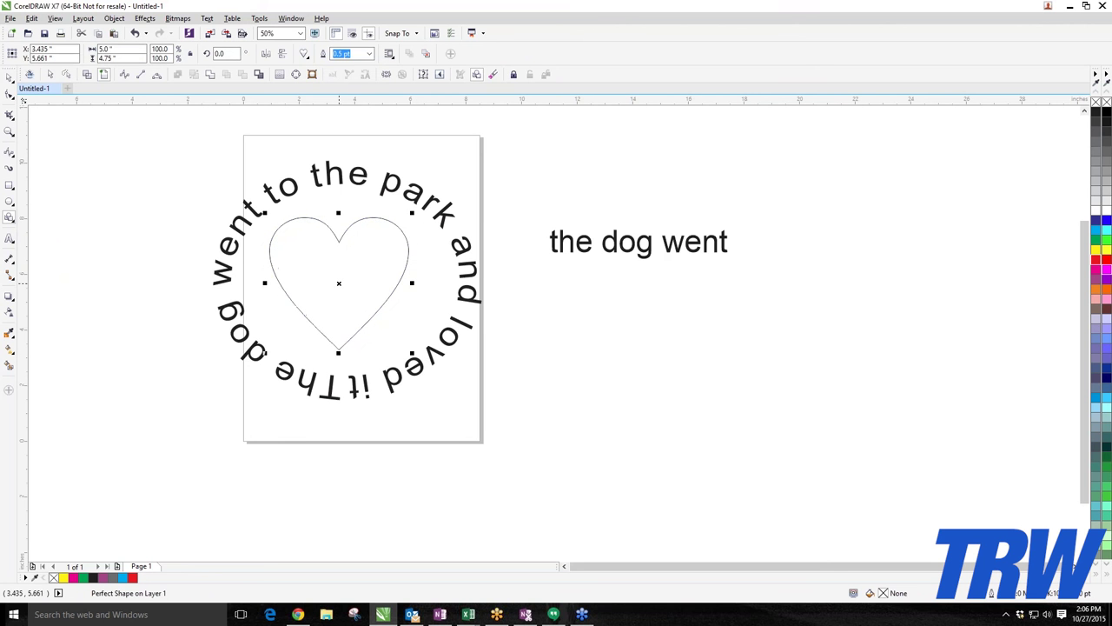
Fill the heart magenta and the circular text yellow, and leave both objects selected.
left_click(1097, 269)
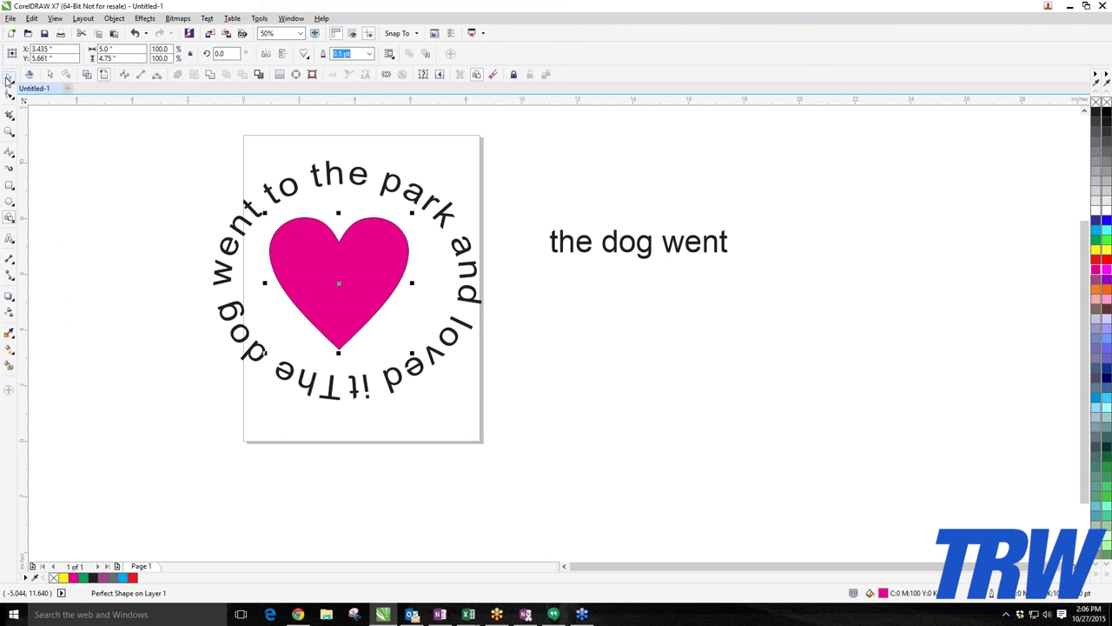
left_click(367, 202)
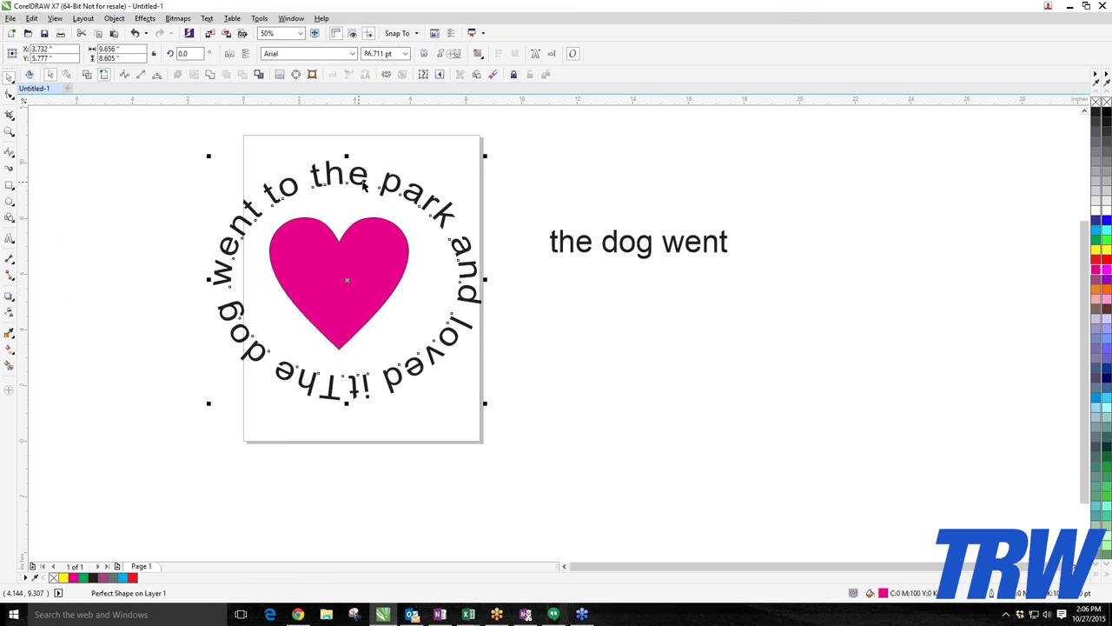
left_click(1097, 250)
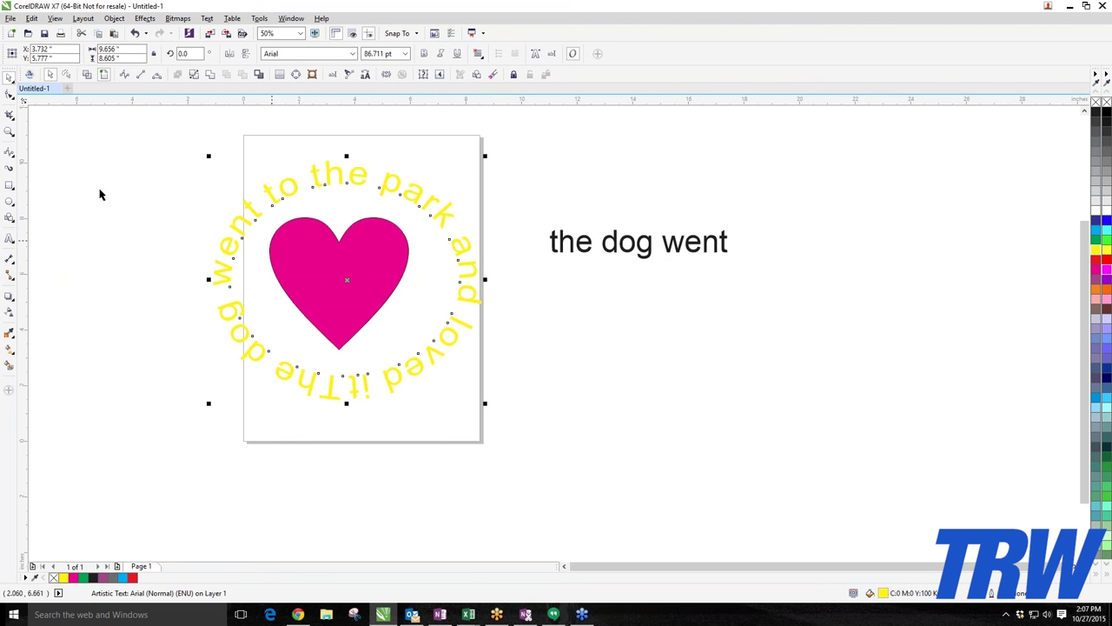
left_click(146, 257)
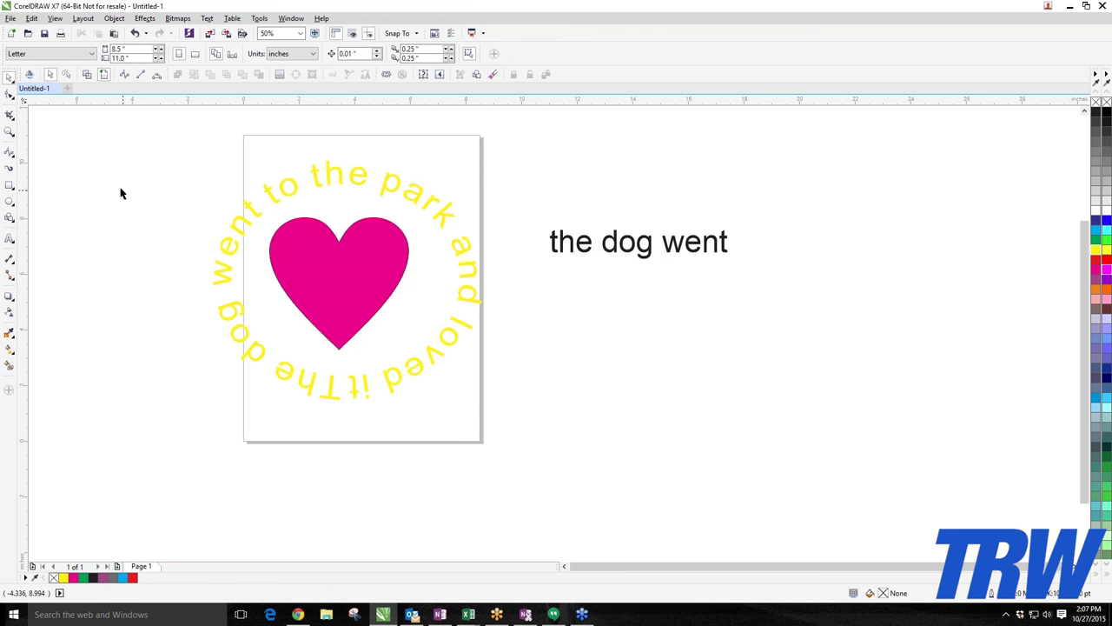
left_click_drag(139, 143, 519, 474)
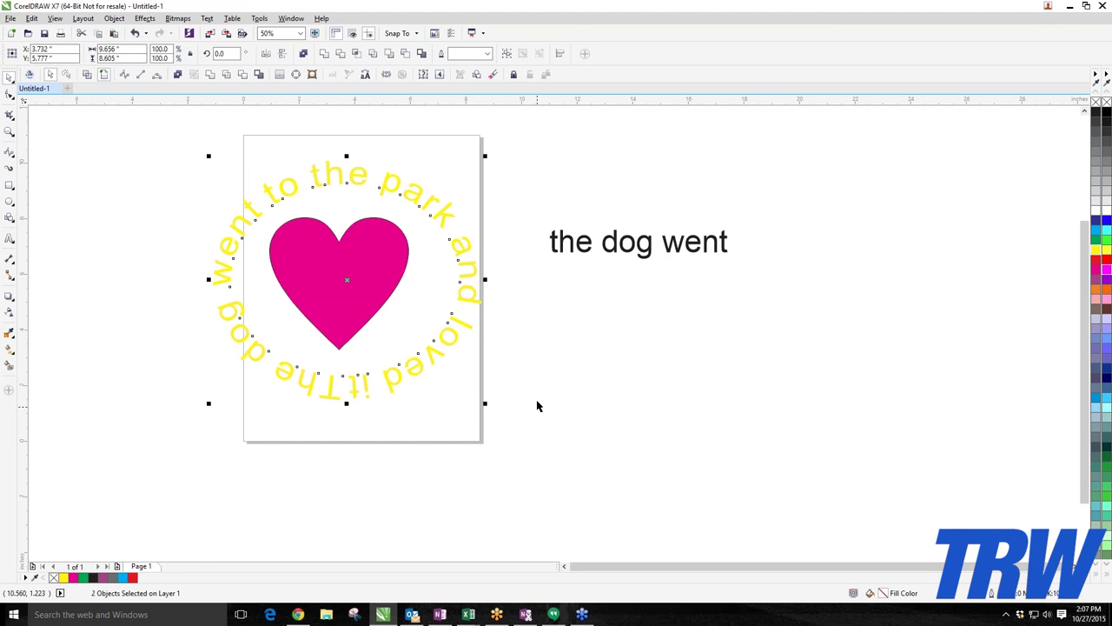
Replace the wording of the artistic text beside the page with "trw rules" using the Edit Text dialog.
left_click(565, 288)
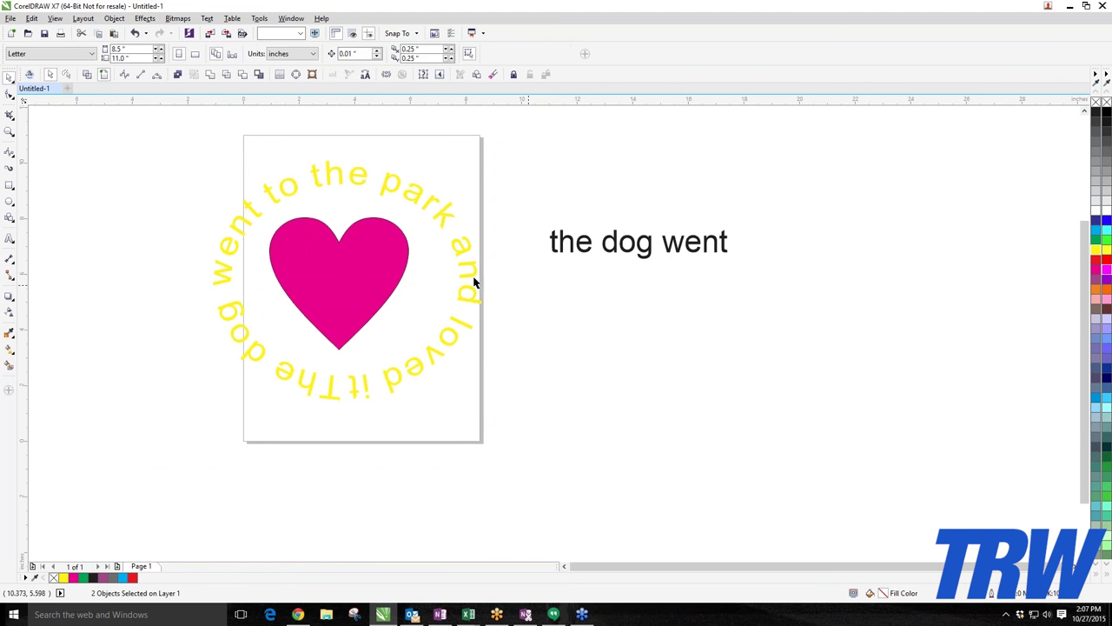
left_click(207, 19)
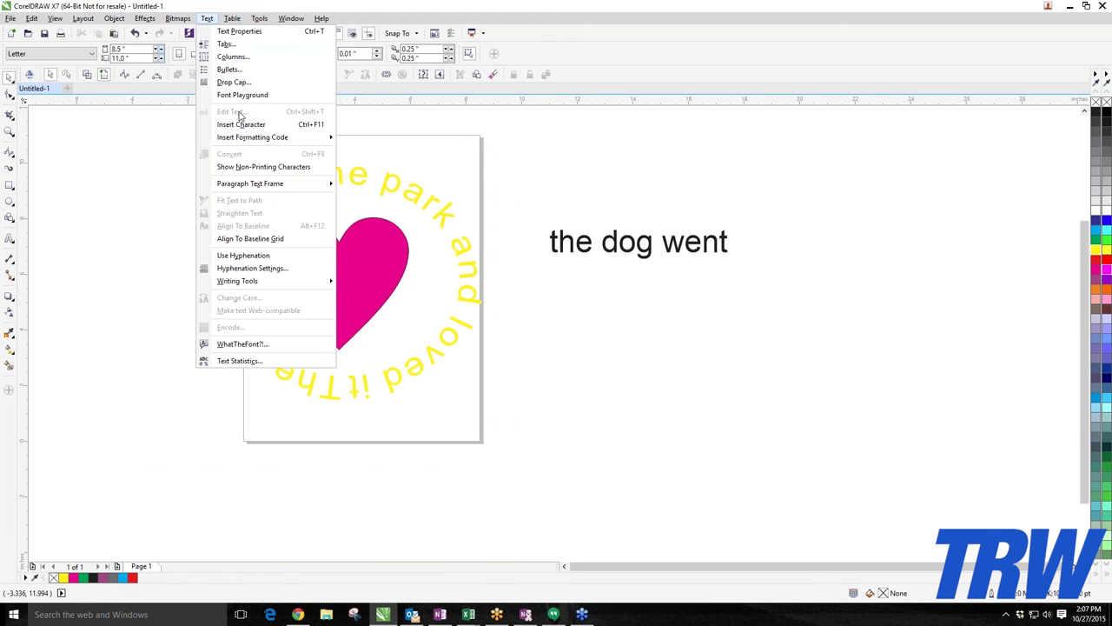
left_click(151, 182)
left_click(591, 244)
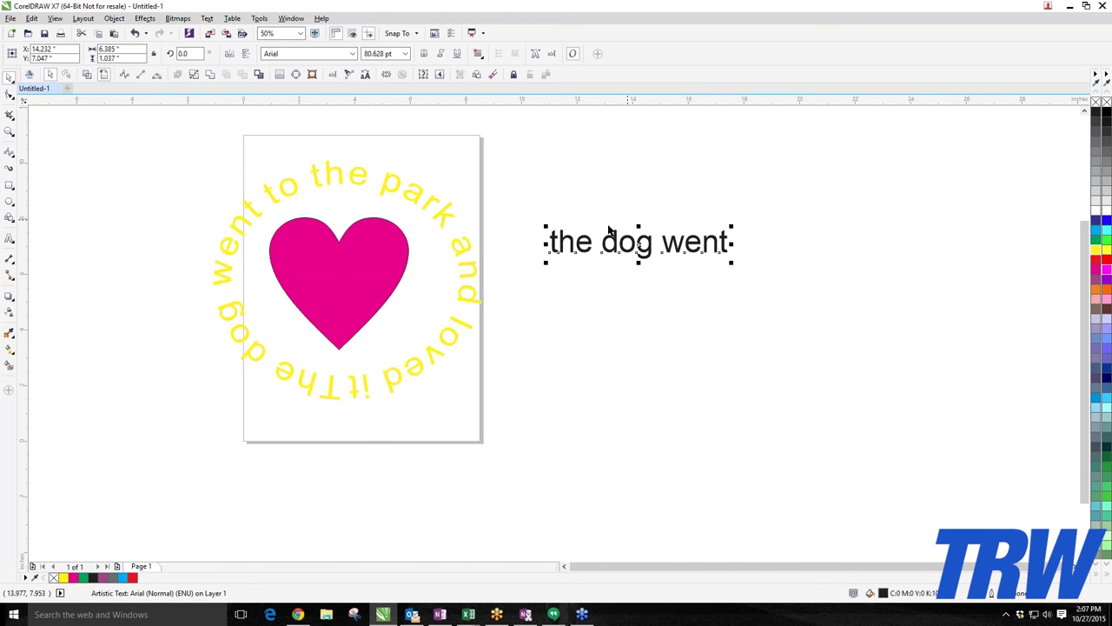
left_click(208, 18)
left_click(231, 112)
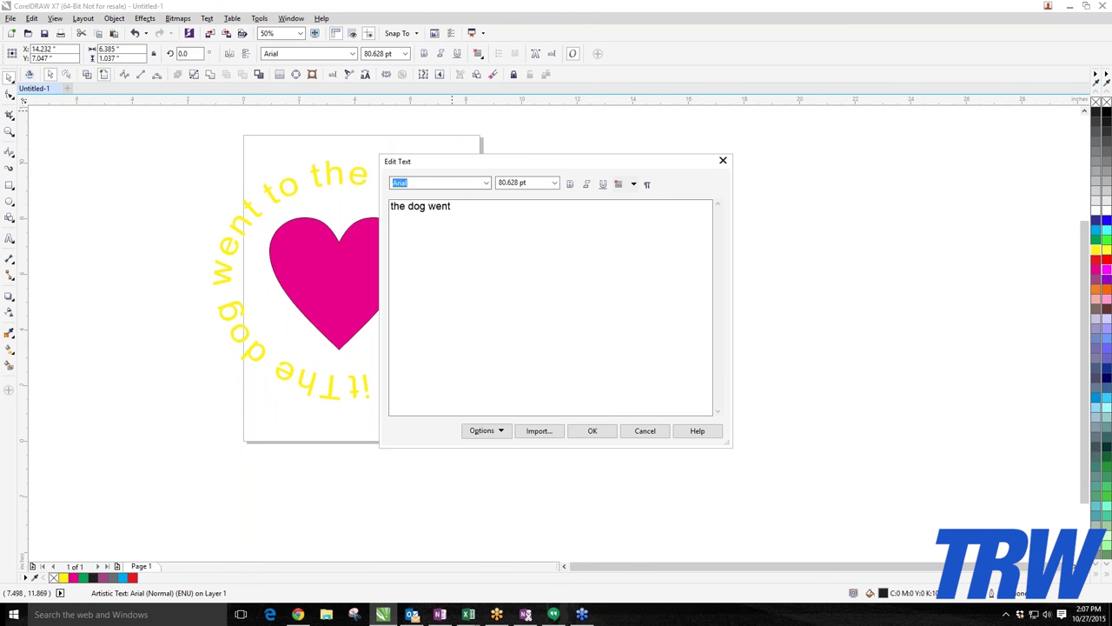
left_click_drag(454, 207, 390, 206)
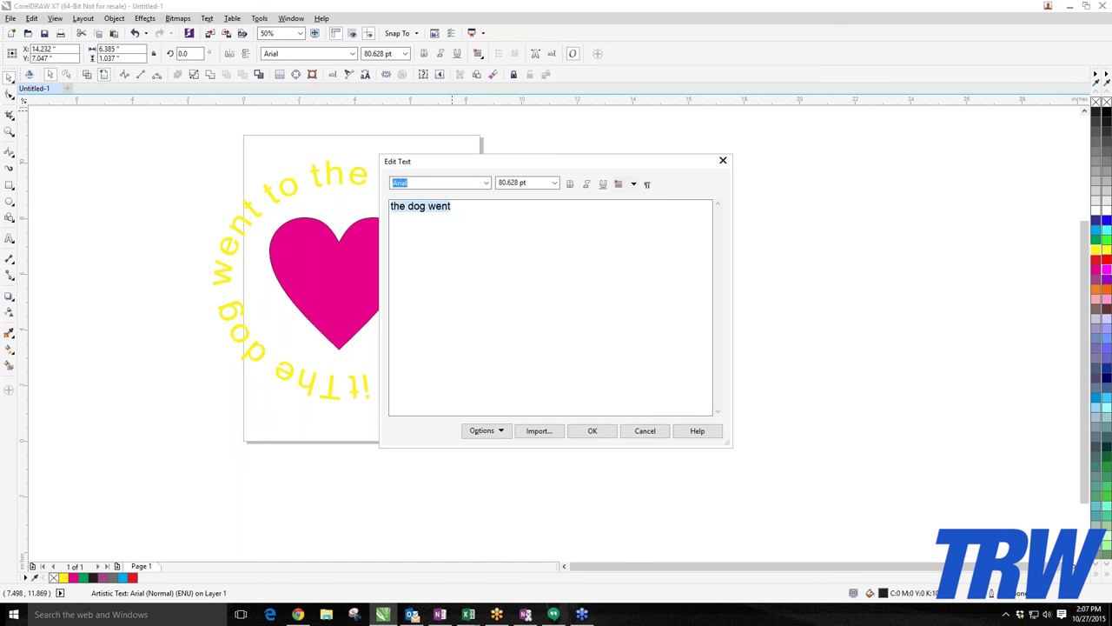
type("trw rules")
left_click(593, 431)
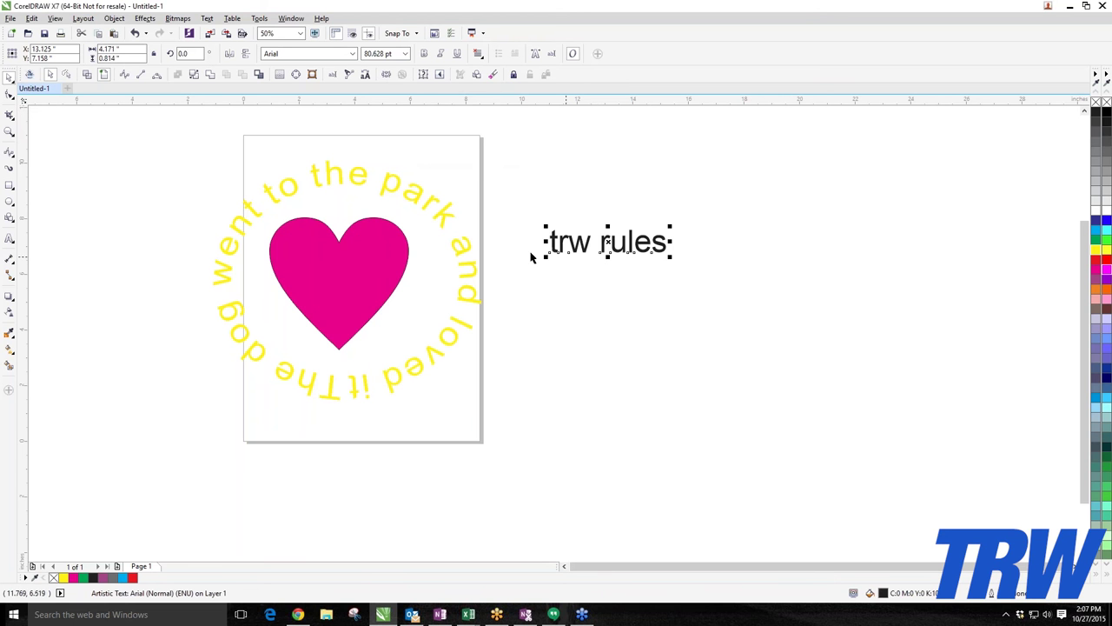
Delete the artistic text beside the page, the yellow circular text and the magenta heart.
key("Delete")
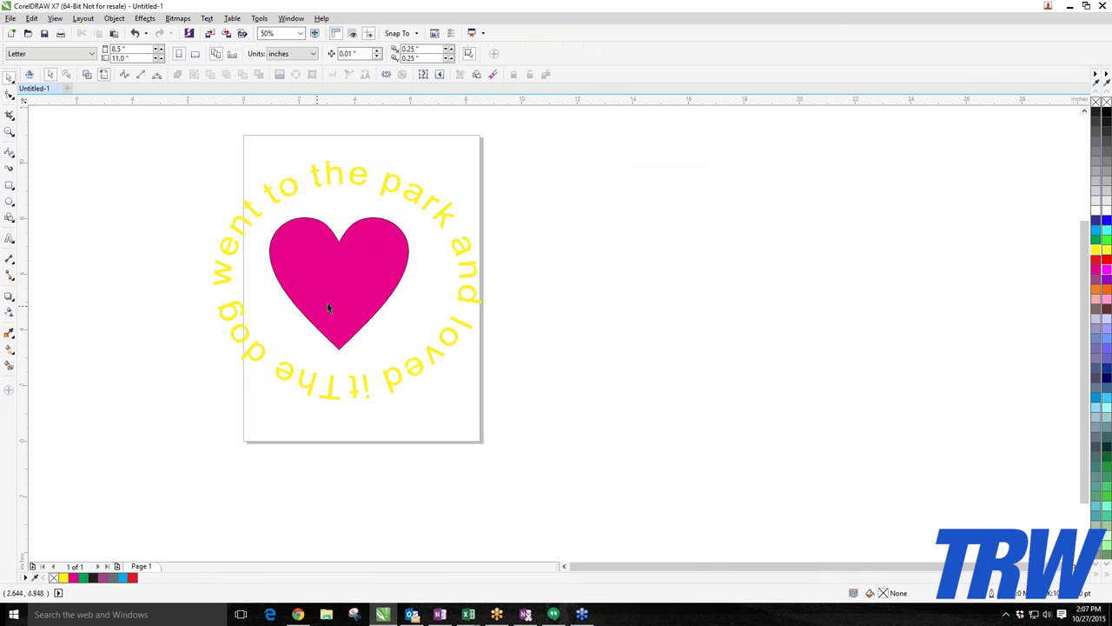
left_click_drag(298, 258, 564, 206)
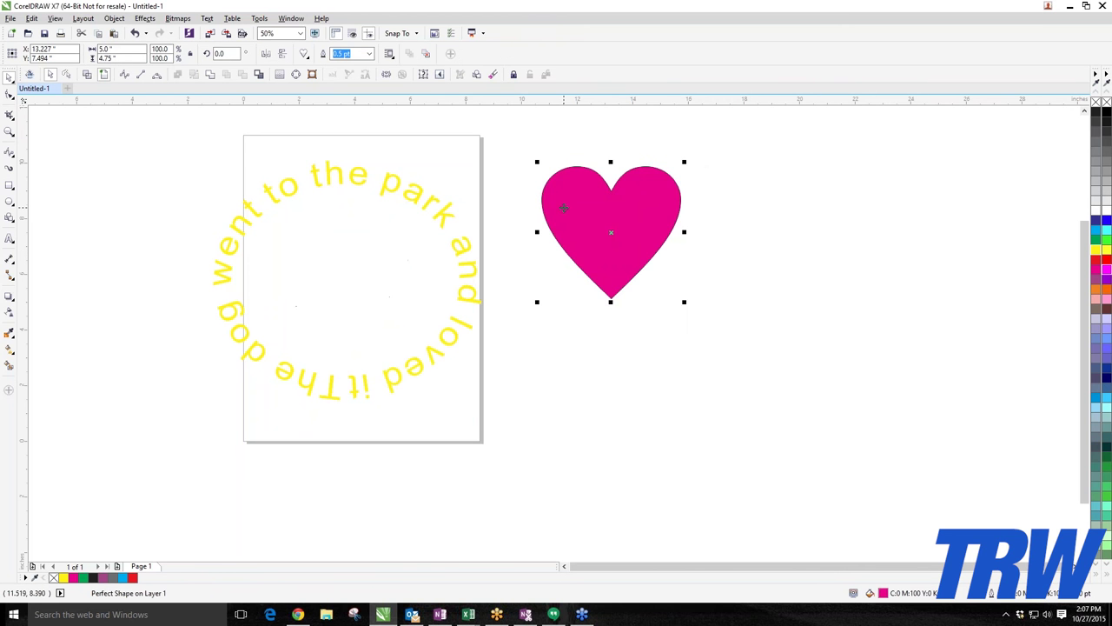
left_click(139, 149)
left_click_drag(139, 149, 488, 443)
key("Delete")
left_click_drag(604, 205, 302, 253)
key("Delete")
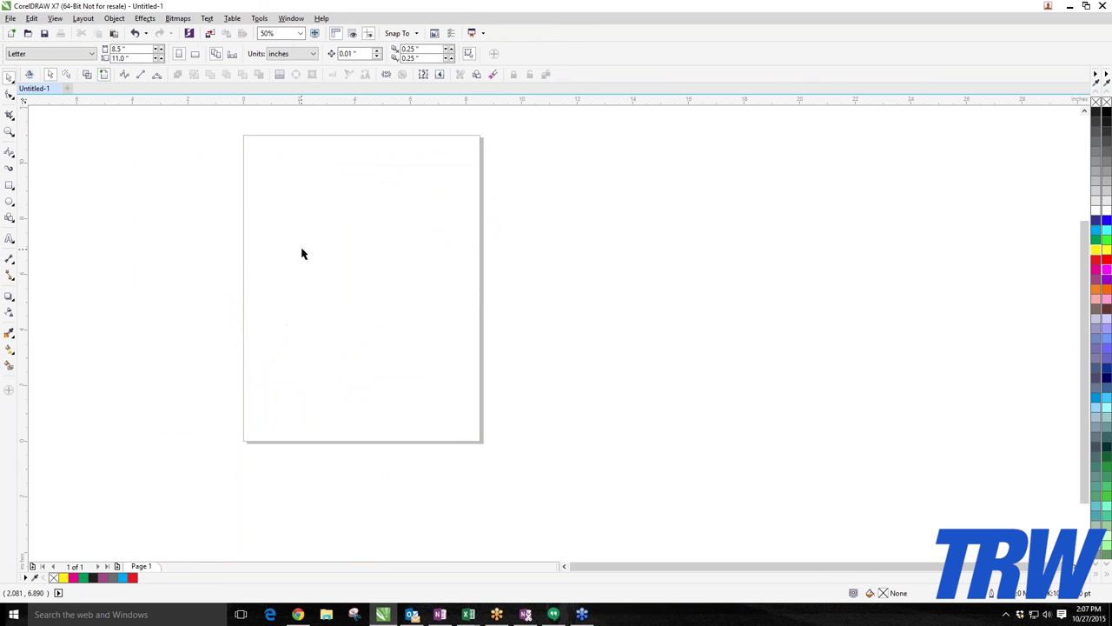
scroll(302, 252, "down", 2)
scroll(300, 251, "up", 2)
left_click(8, 219)
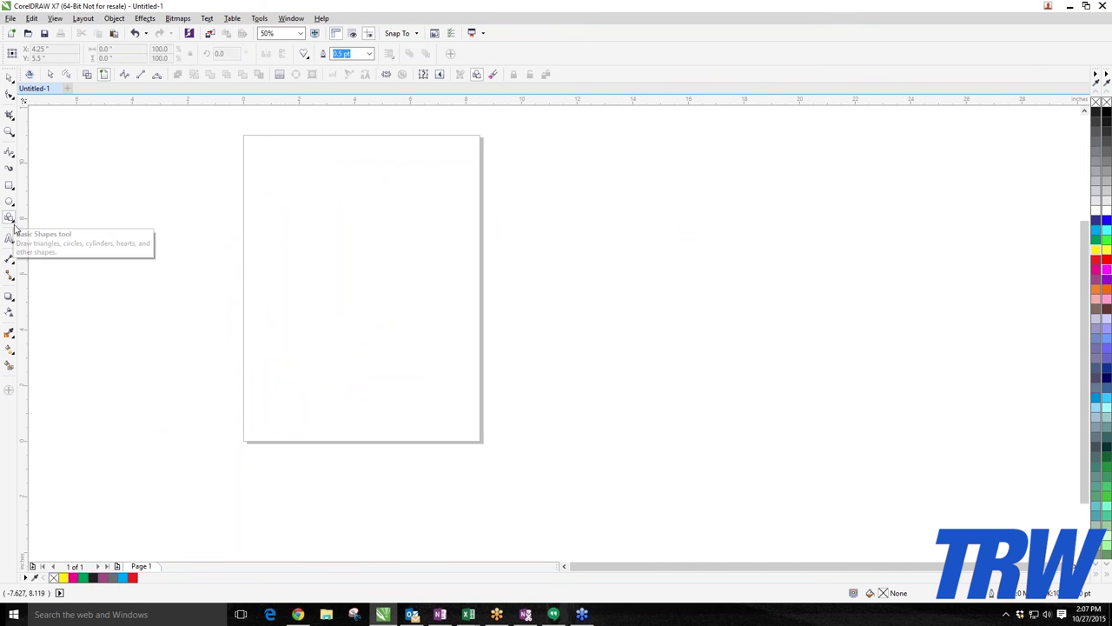
left_click(14, 160)
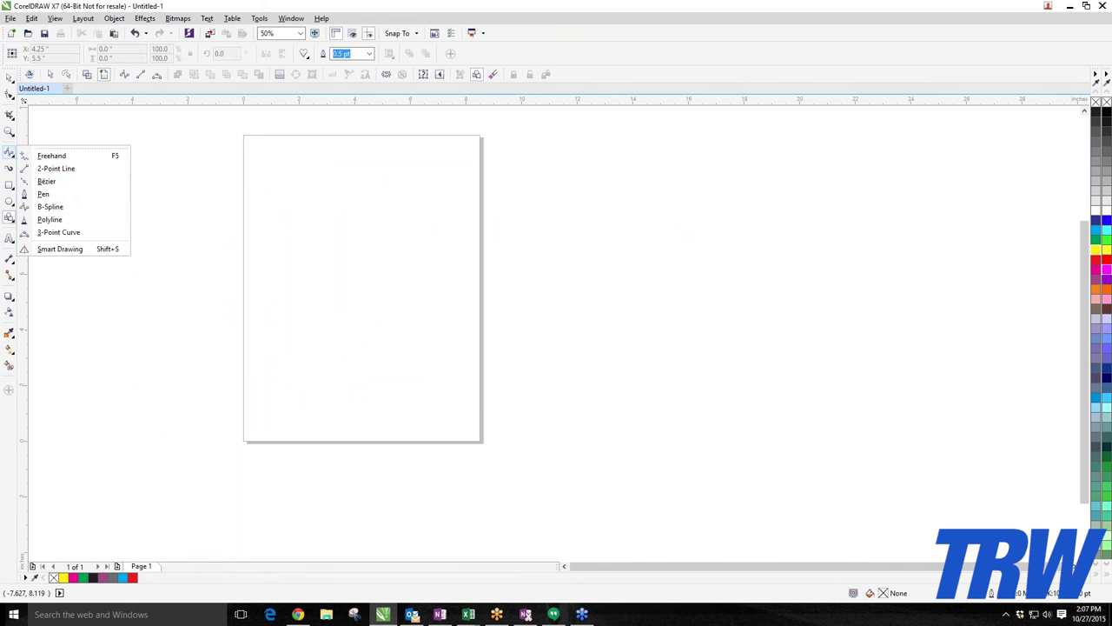
left_click(46, 181)
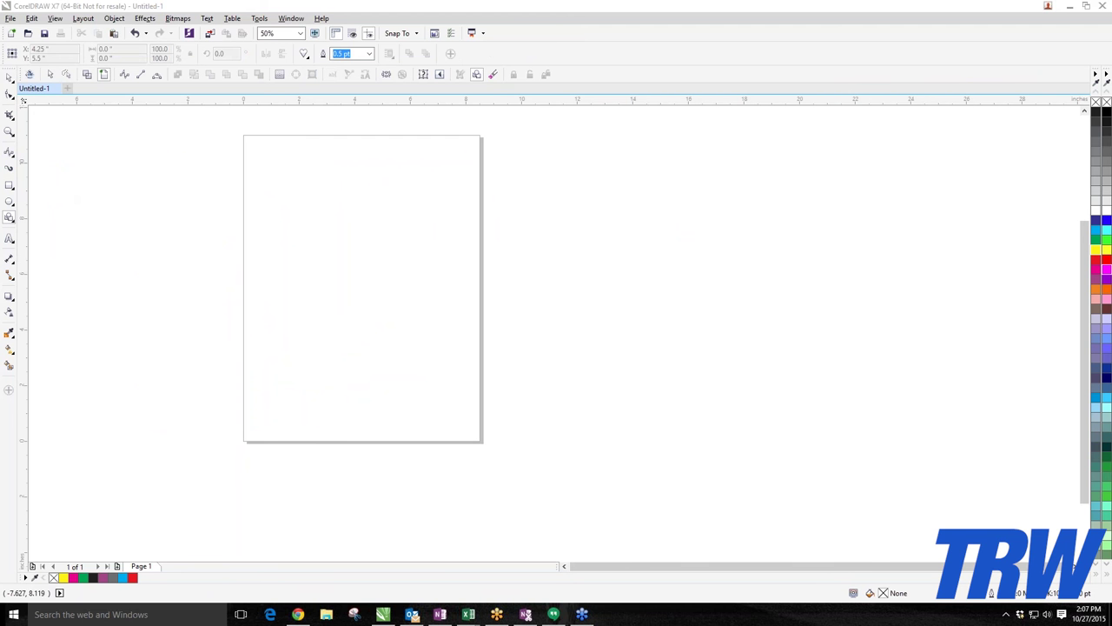
Place the basketball bitmap on the page, scaled to about 6.12 × 6.15 in and centred at about X 4.33 in, Y 5.71 in.
left_click(321, 249)
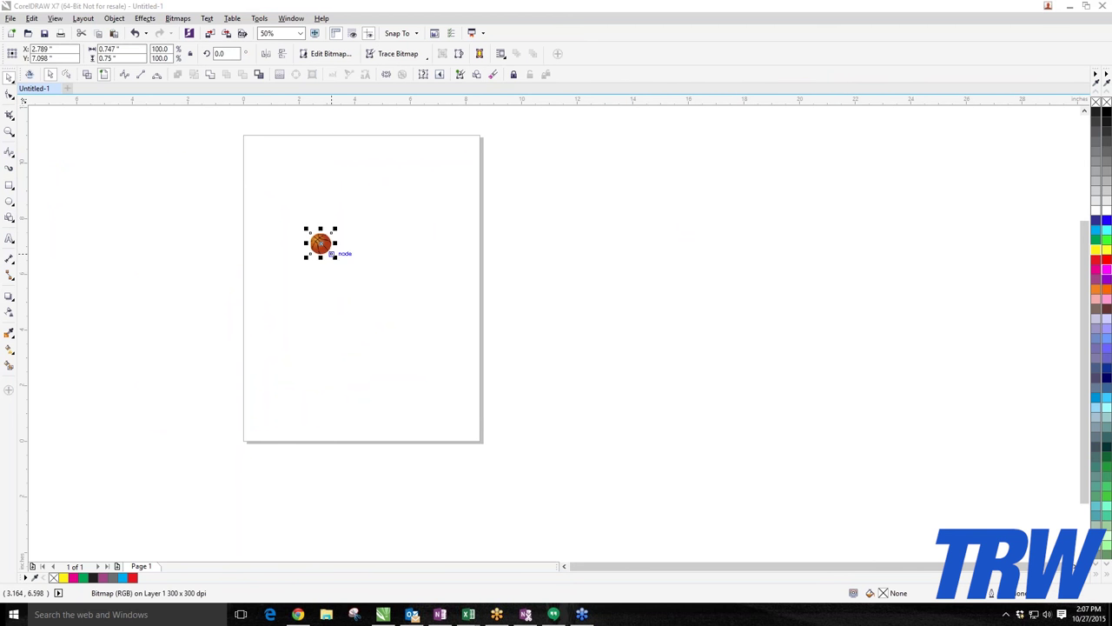
left_click_drag(334, 257, 646, 529)
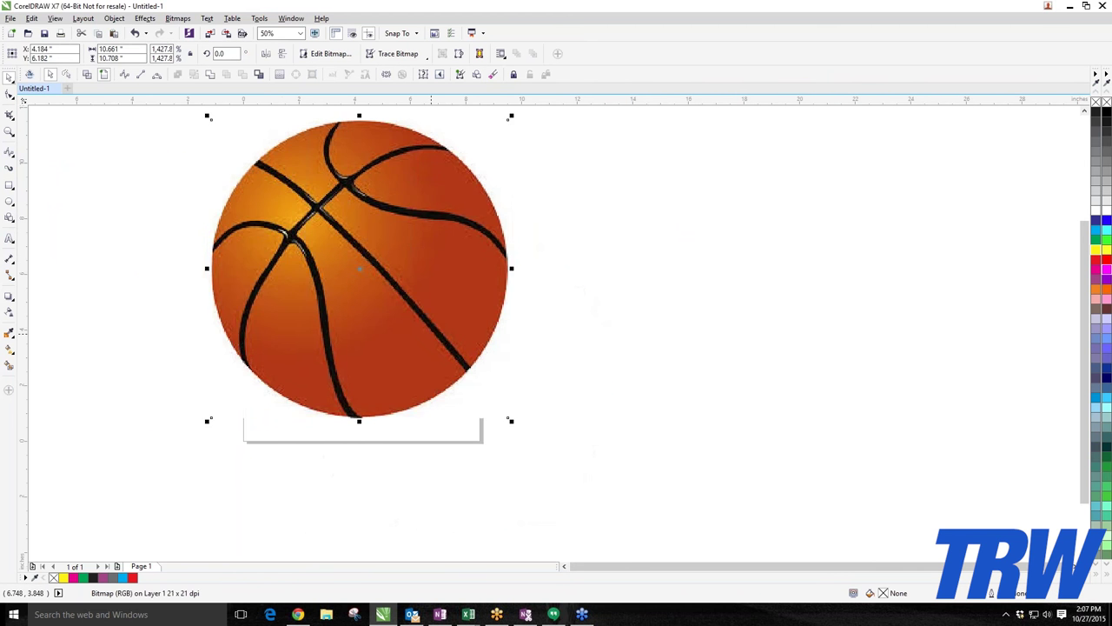
scroll(432, 334, "down", 1)
left_click_drag(464, 229, 442, 251)
scroll(442, 251, "up", 1)
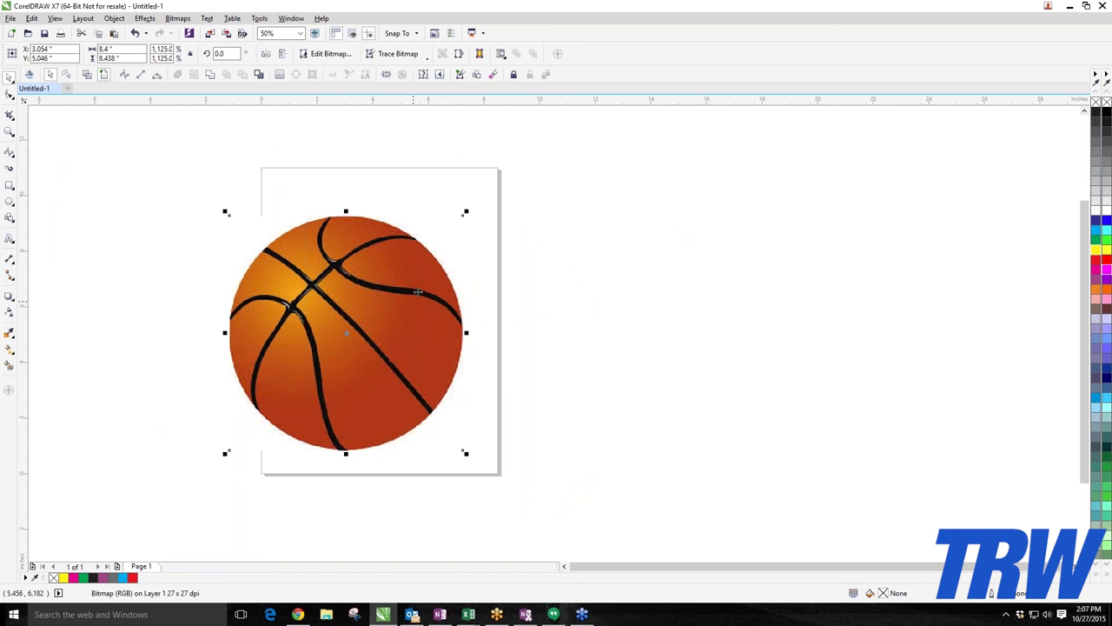
left_click_drag(464, 211, 403, 275)
left_click_drag(359, 316, 427, 266)
scroll(417, 304, "up", 1)
scroll(417, 304, "down", 1)
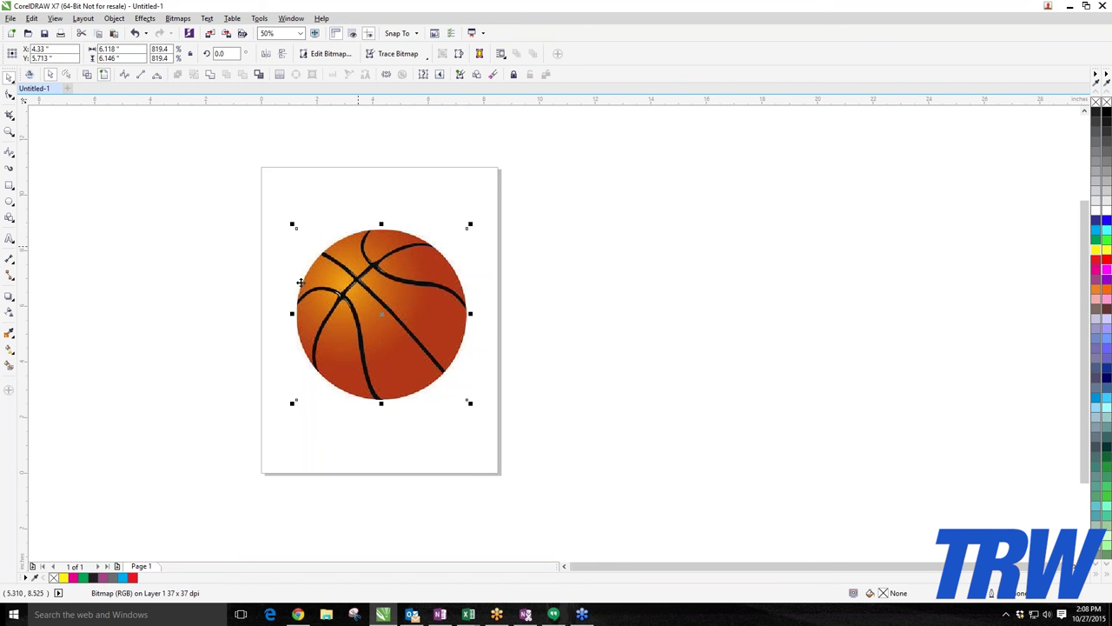
Draw an ellipse about 6.12 × 6.15 in around the outline of the basketball.
scroll(467, 336, "up", 1)
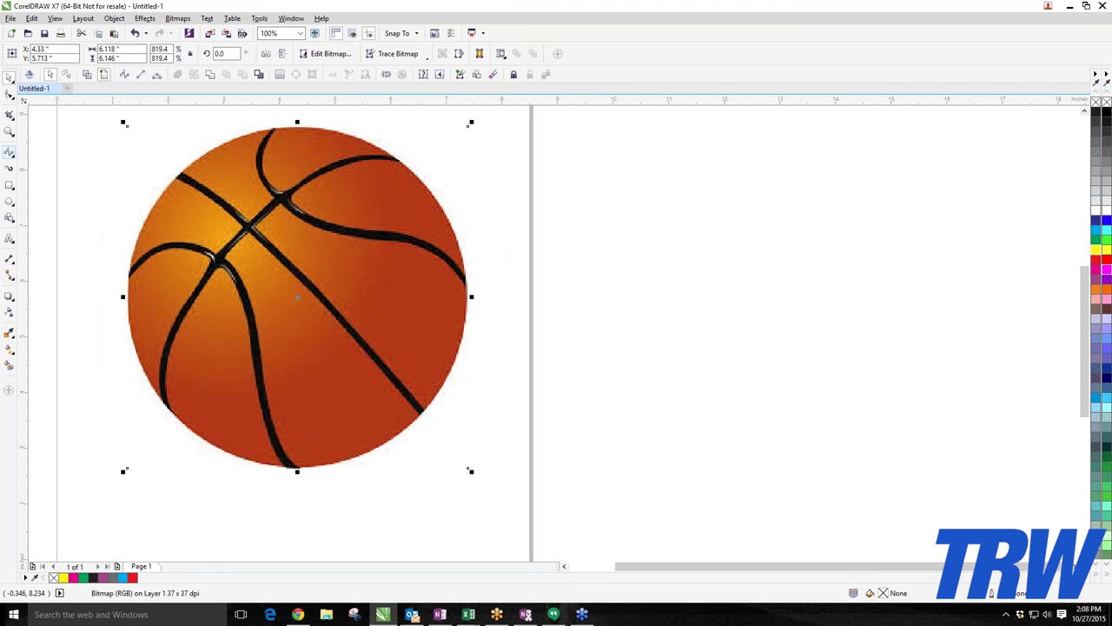
left_click(10, 201)
left_click_drag(127, 126, 470, 470)
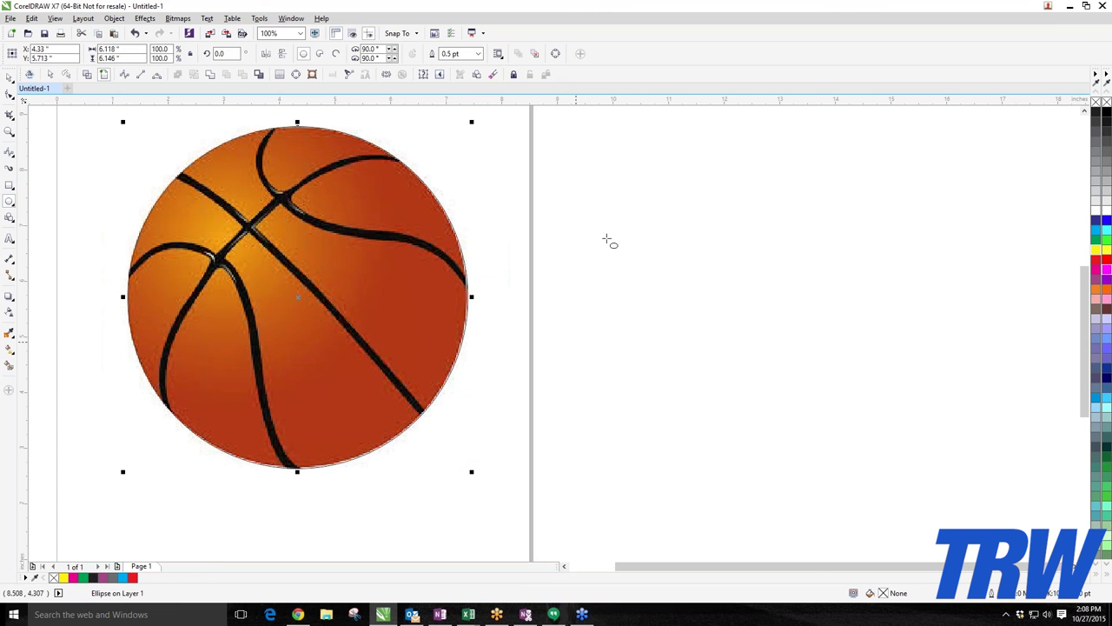
left_click(9, 76)
scroll(220, 228, "down", 1)
scroll(221, 229, "up", 1)
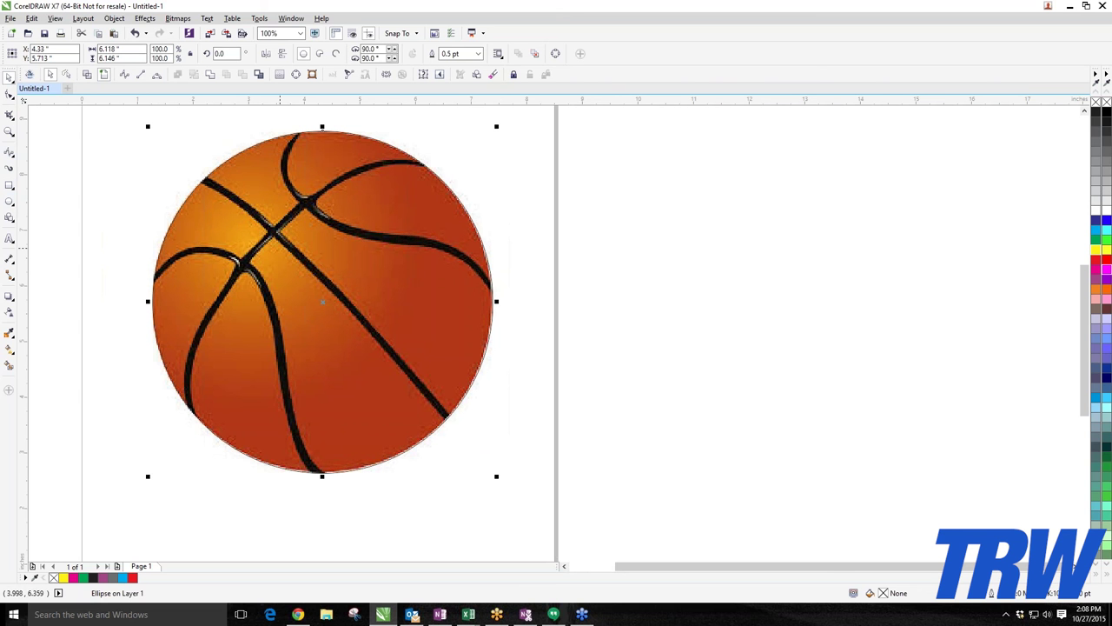
Trace the basketball's long diagonal seam from its upper-left edge to its lower-right edge with a B-spline about 5.2 in long.
left_click(10, 153)
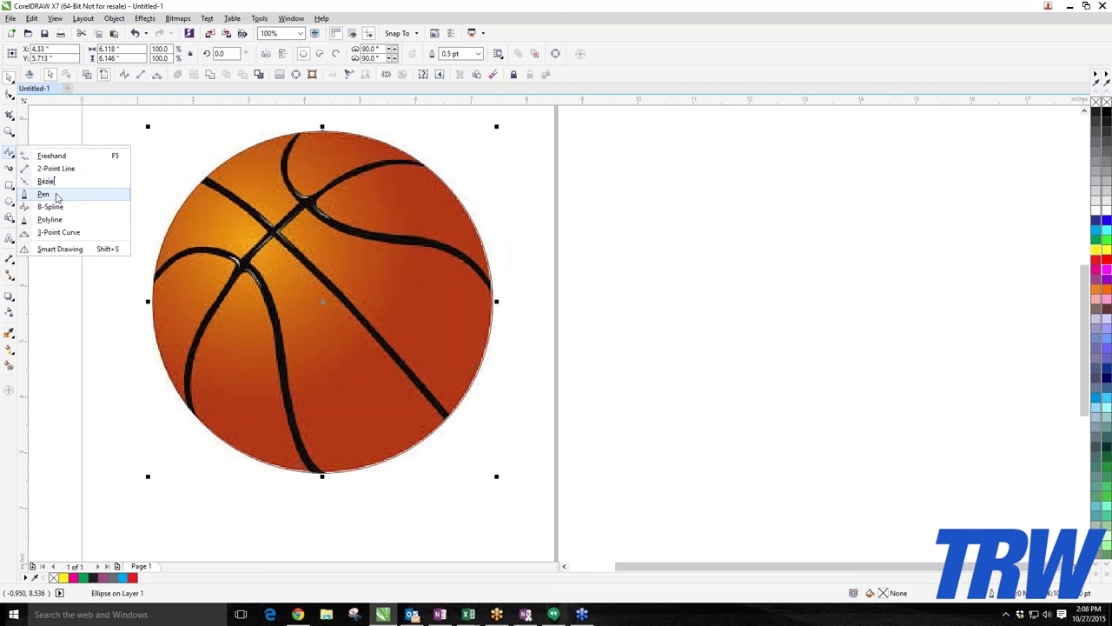
left_click(58, 219)
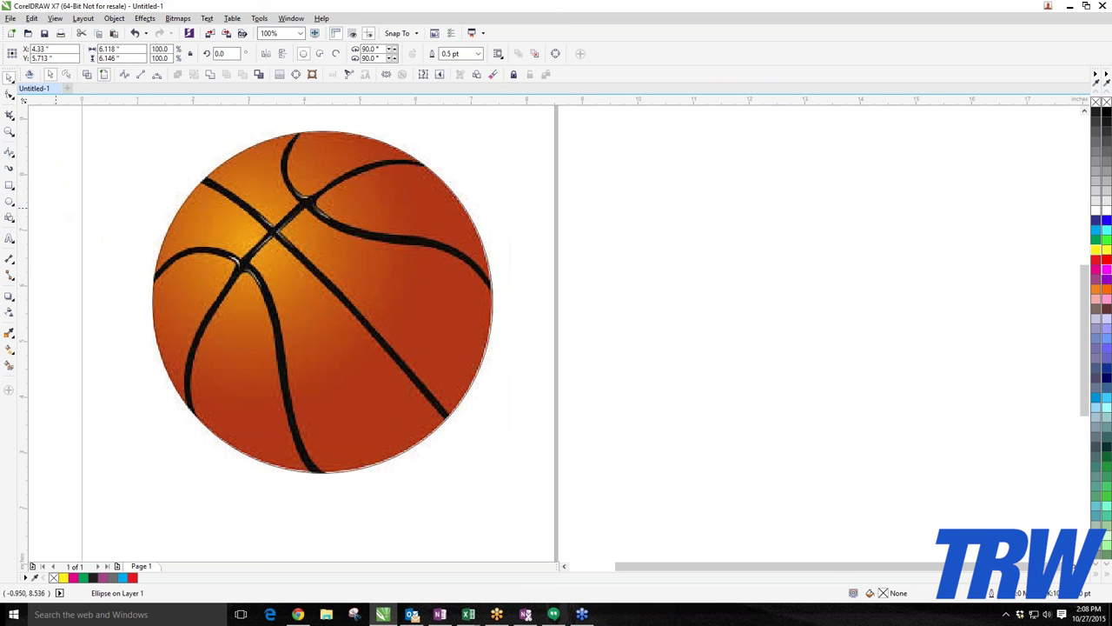
left_click(203, 182)
left_click(330, 282)
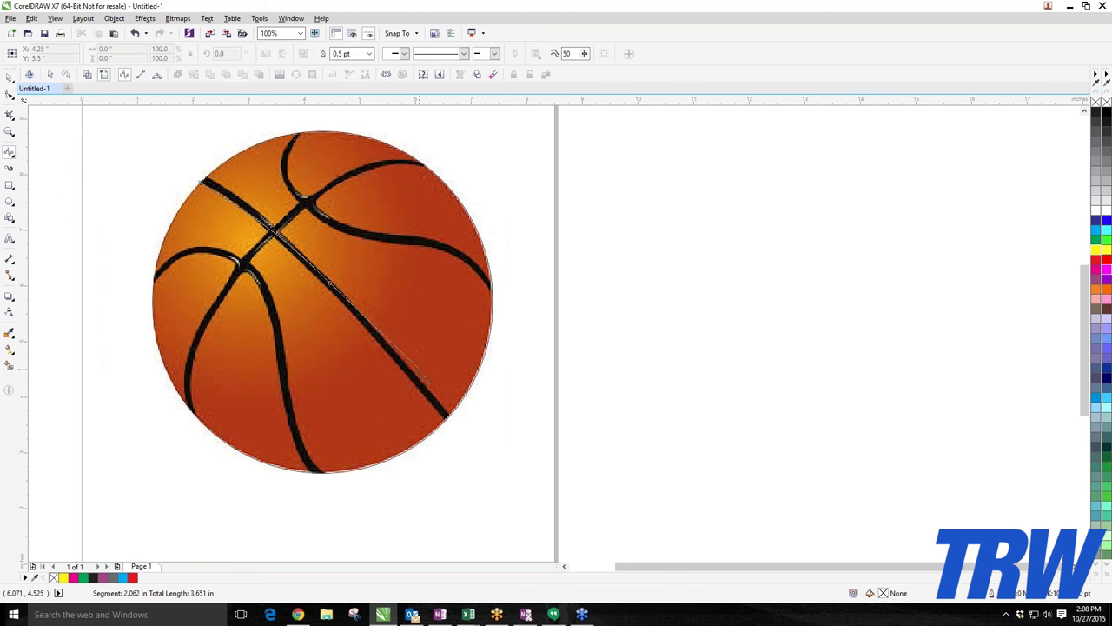
double_click(449, 422)
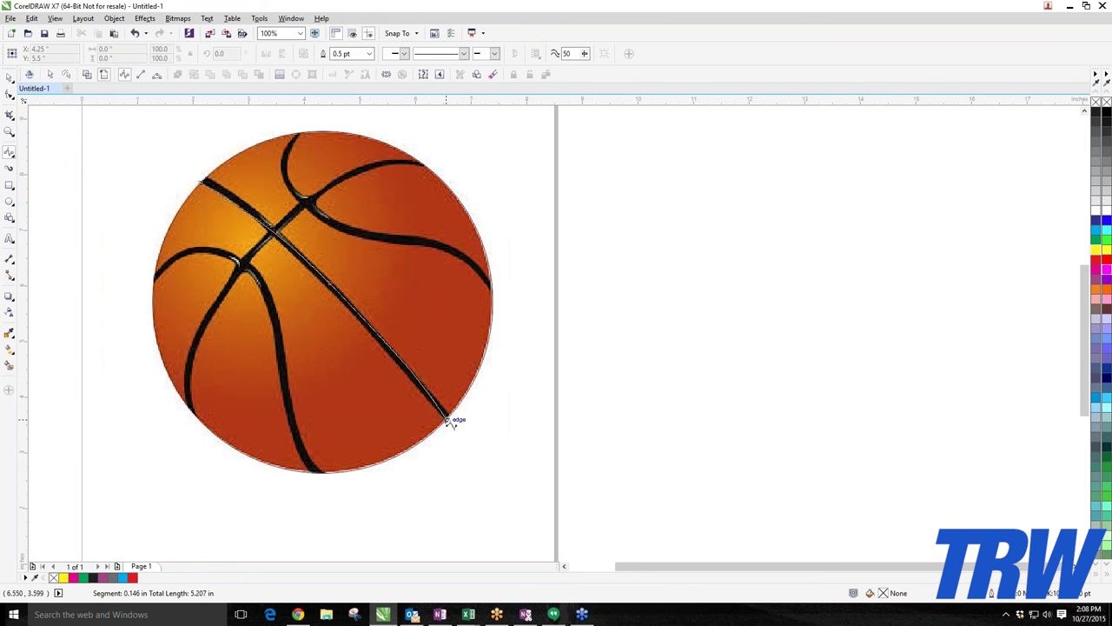
Trace the crossing seam from the ball's upper-right edge to its lower-left edge with a B-spline about 5.3 in long.
left_click(423, 163)
left_click(322, 184)
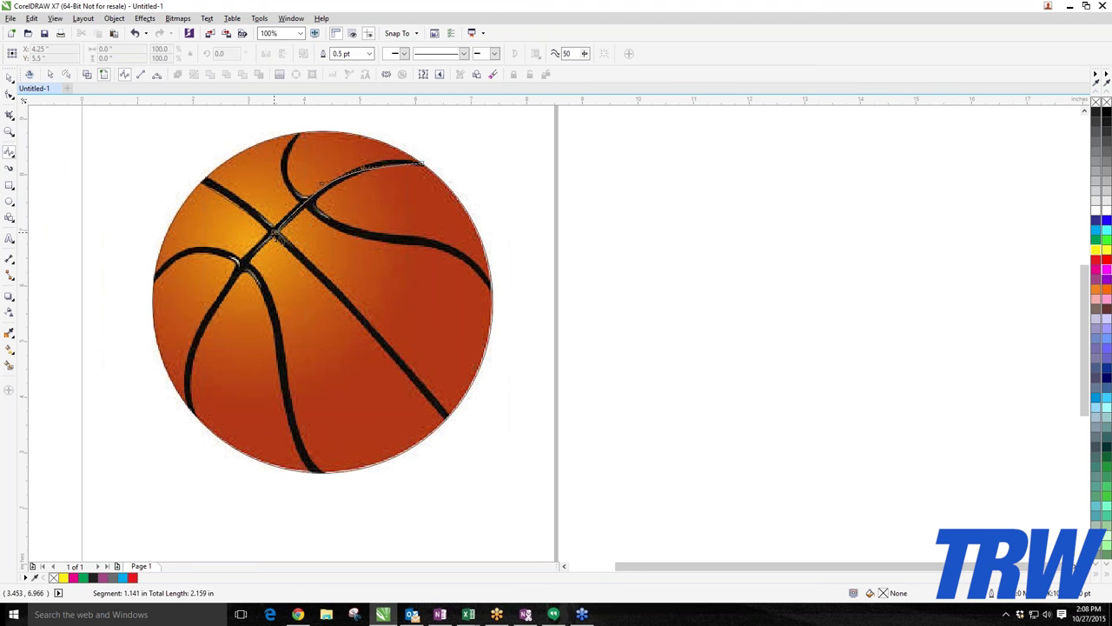
left_click(273, 231)
left_click(246, 264)
left_click(201, 335)
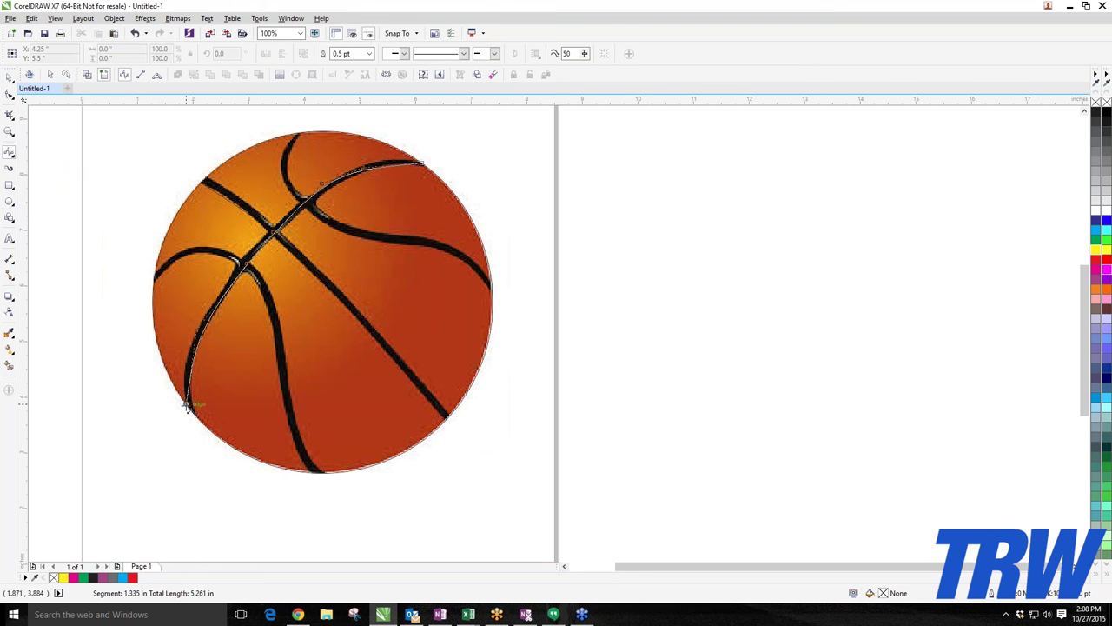
double_click(186, 405)
Trace the curved seam from the ball's left edge to its bottom with a B-spline spanning about 2.90 × 3.97 in.
left_click(153, 277)
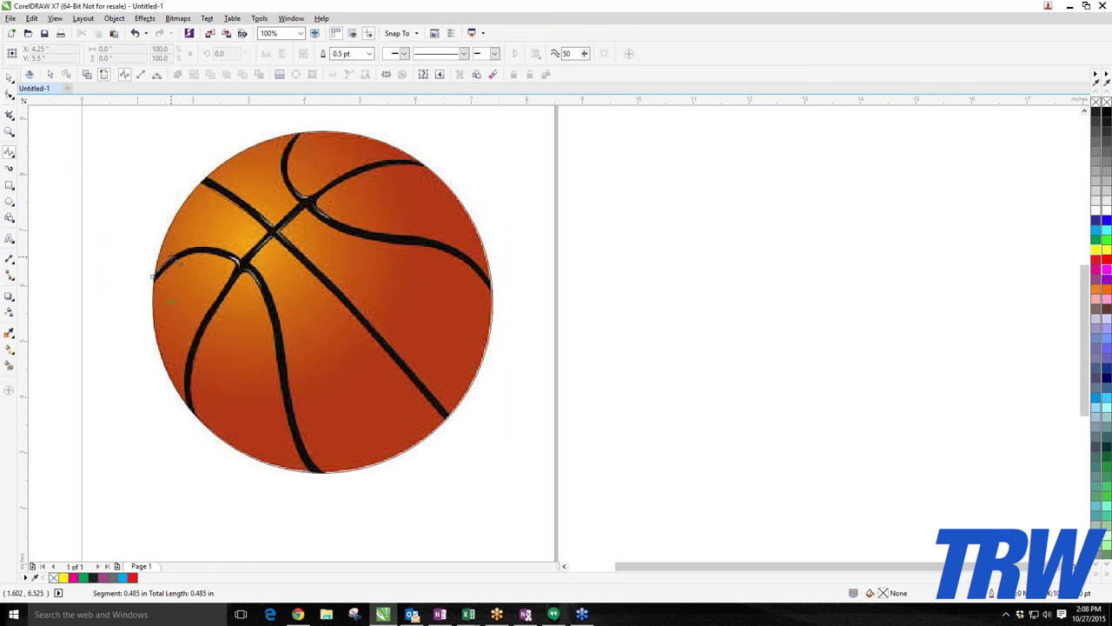
left_click(199, 252)
left_click(253, 271)
left_click(272, 338)
left_click(285, 397)
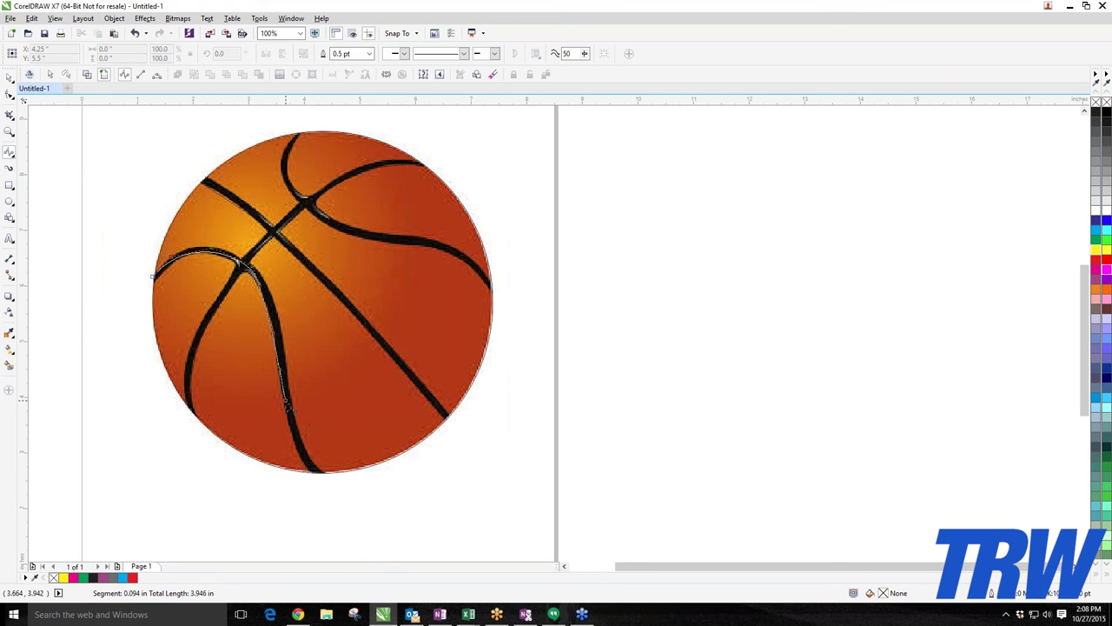
double_click(318, 476)
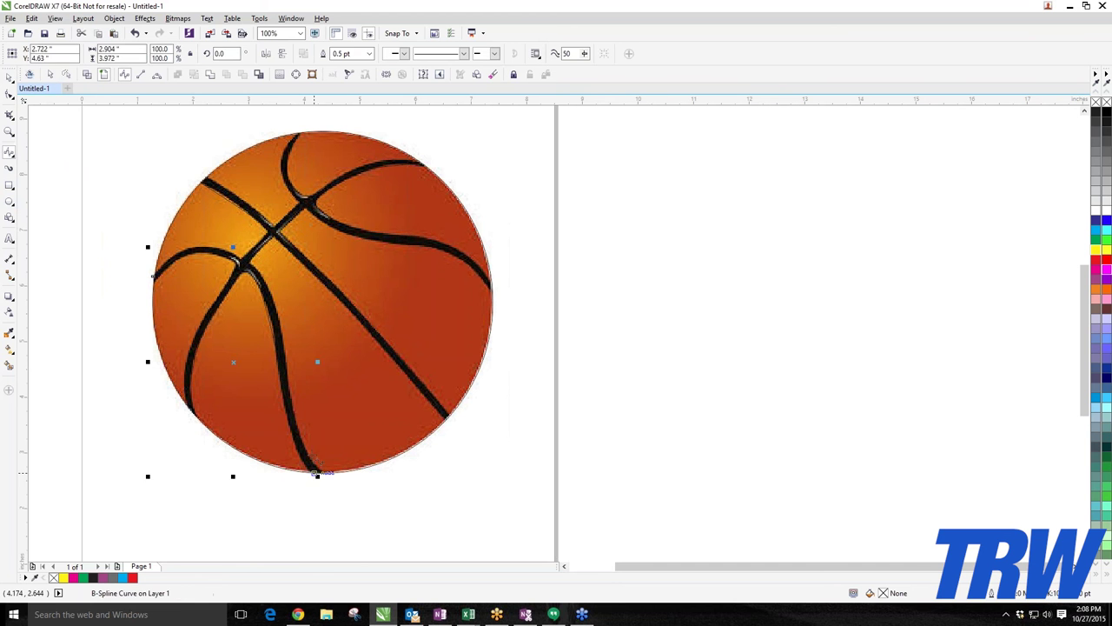
Trace the curved seam from the ball's top to its right edge with a B-spline spanning about 3.69 × 2.74 in.
left_click(296, 133)
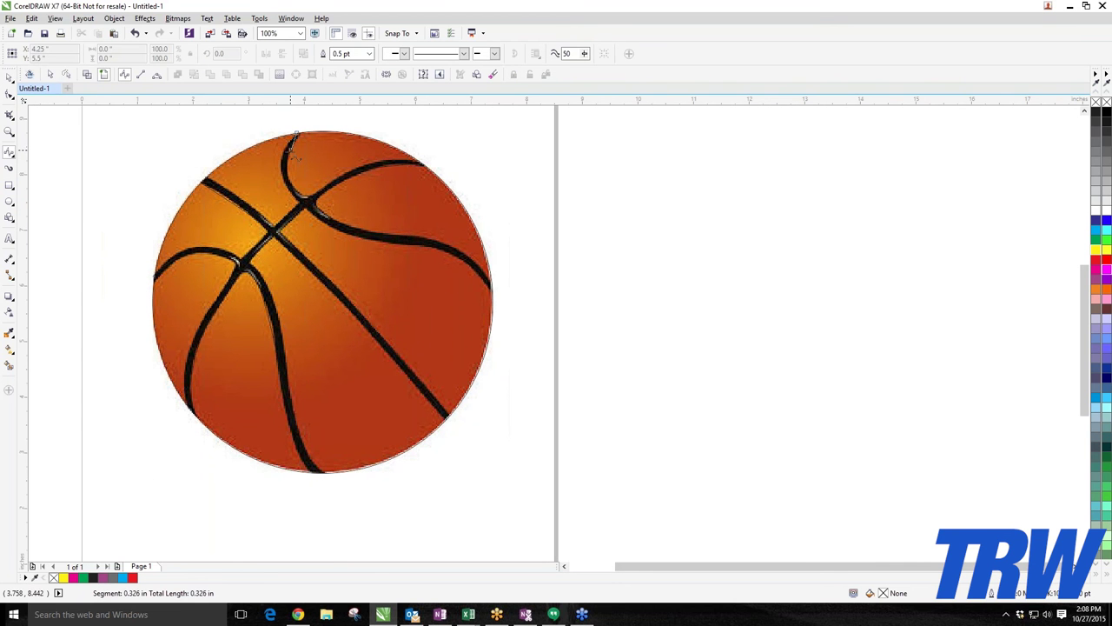
left_click(284, 163)
left_click(322, 214)
left_click(410, 241)
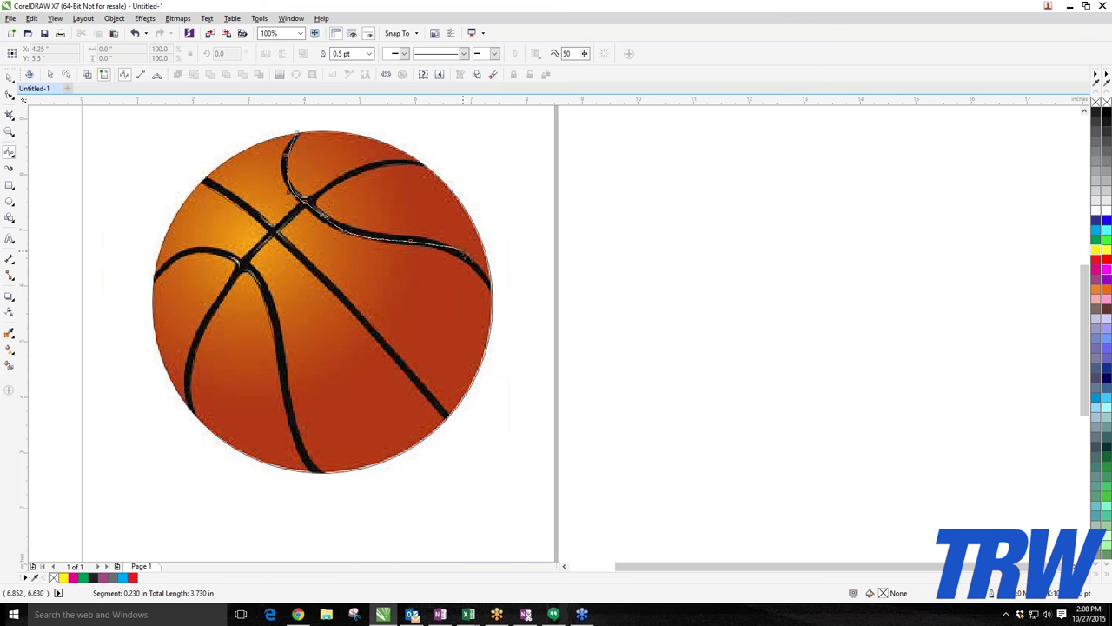
left_click(493, 284)
double_click(501, 289)
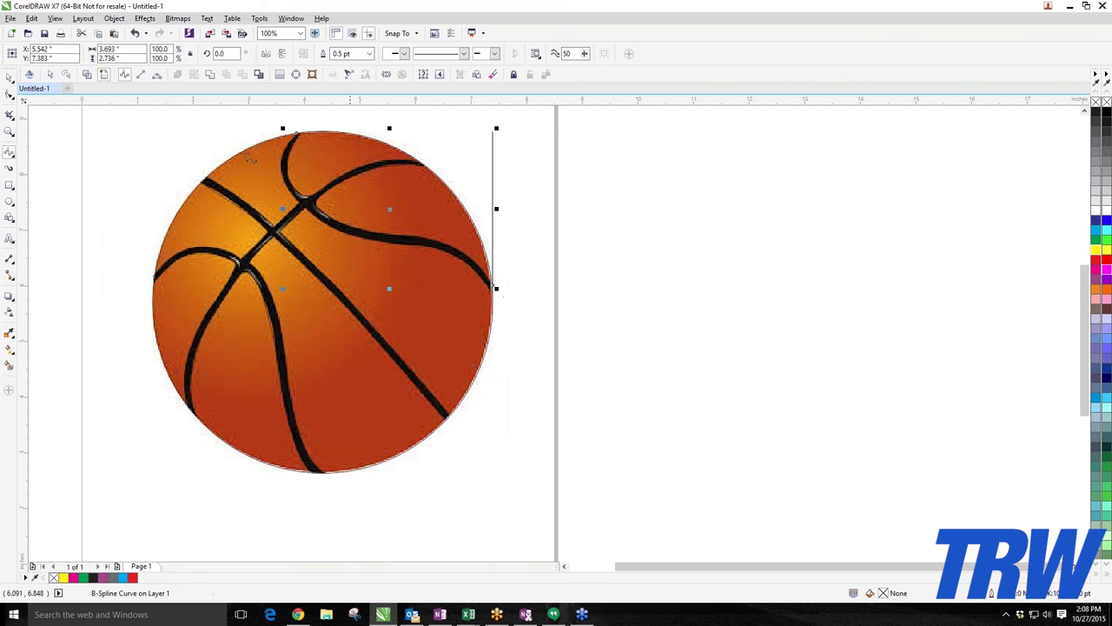
Move the basketball bitmap away from the traced outline and delete it.
left_click(9, 77)
scroll(178, 209, "down", 2)
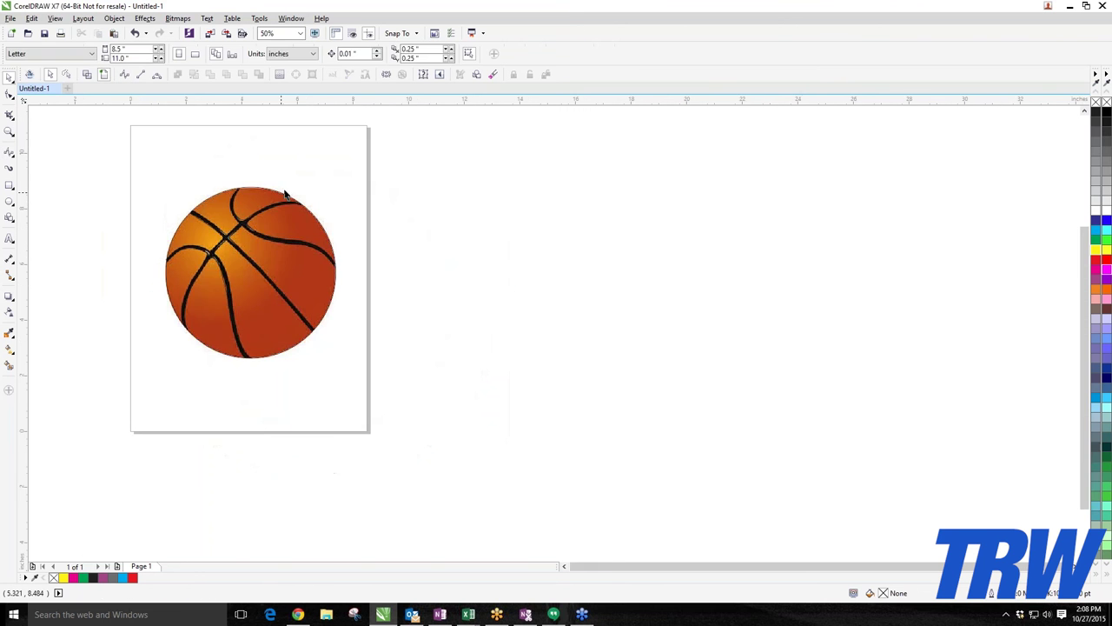
left_click(303, 189)
left_click_drag(303, 189, 701, 182)
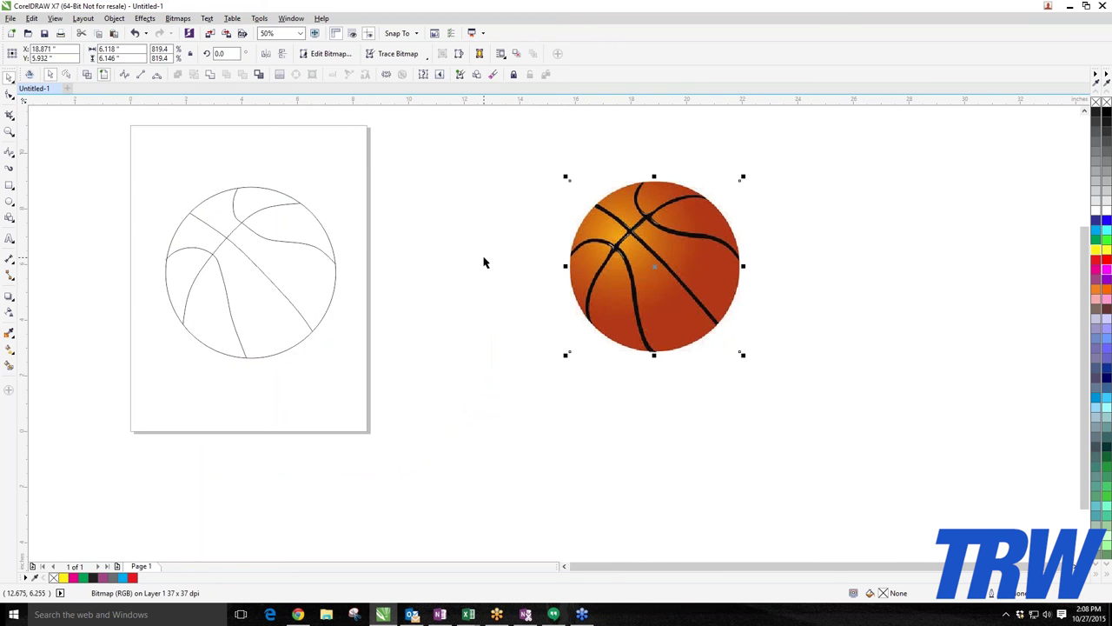
key("Delete")
scroll(169, 229, "up", 2)
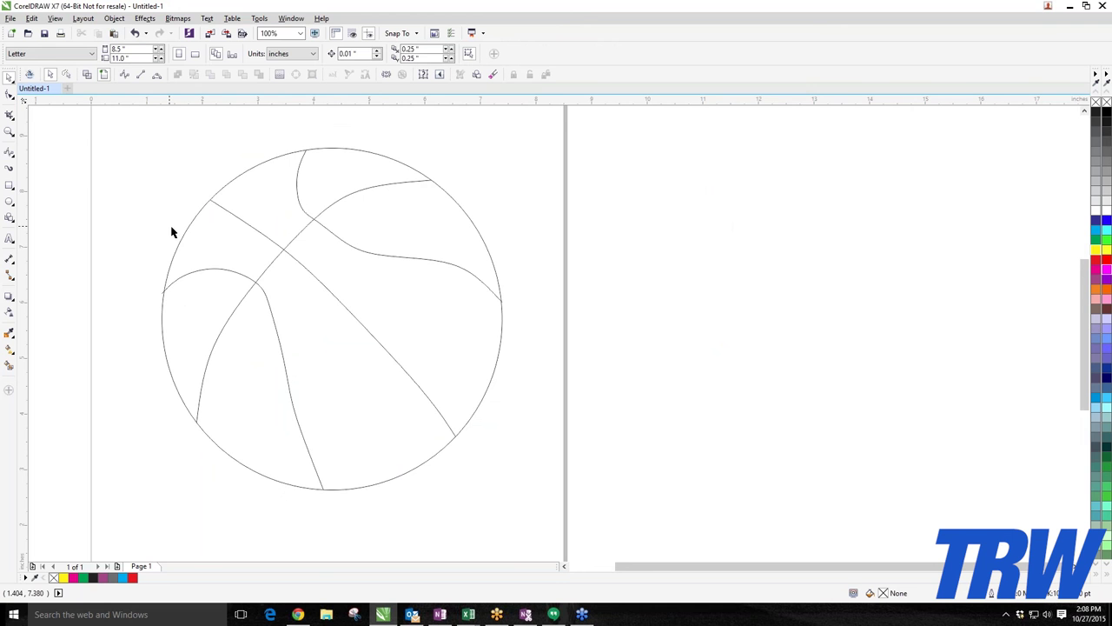
scroll(174, 228, "up", 1)
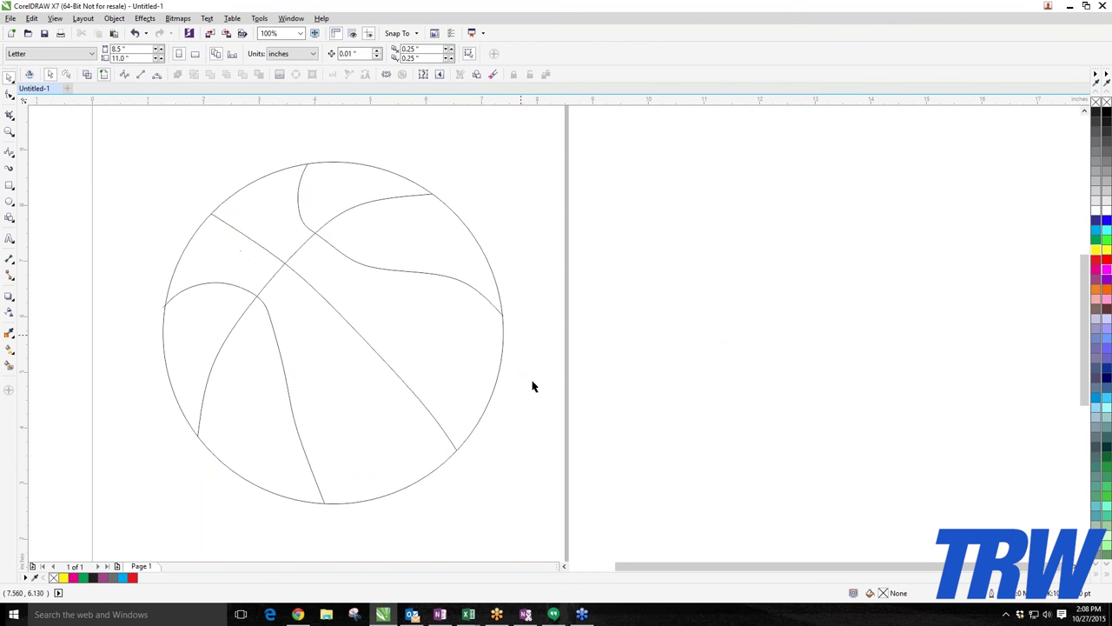
Select the whole traced basketball and set its outline width to 16 pt.
scroll(494, 432, "down", 1)
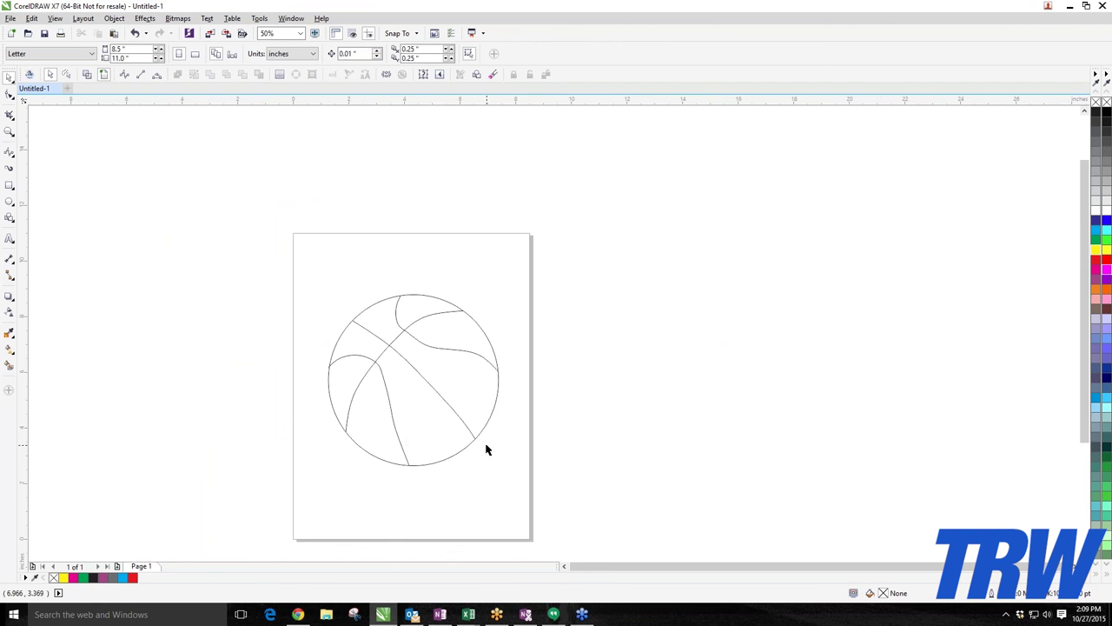
scroll(487, 450, "up", 1)
scroll(112, 139, "down", 1)
key("ctrl+a")
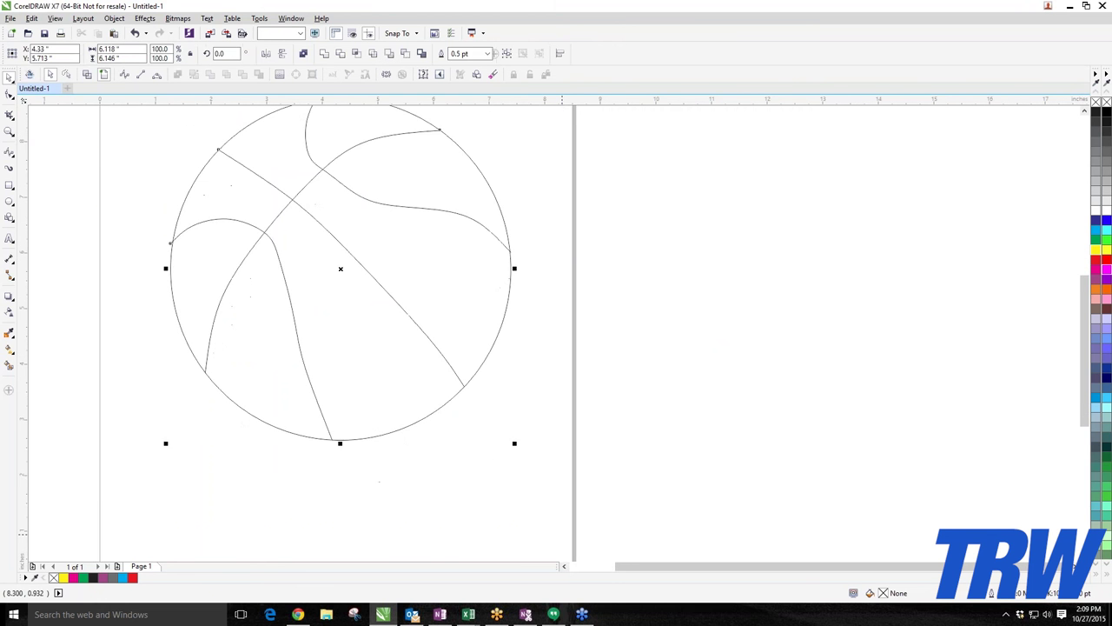
scroll(459, 471, "down", 2)
scroll(469, 501, "up", 1)
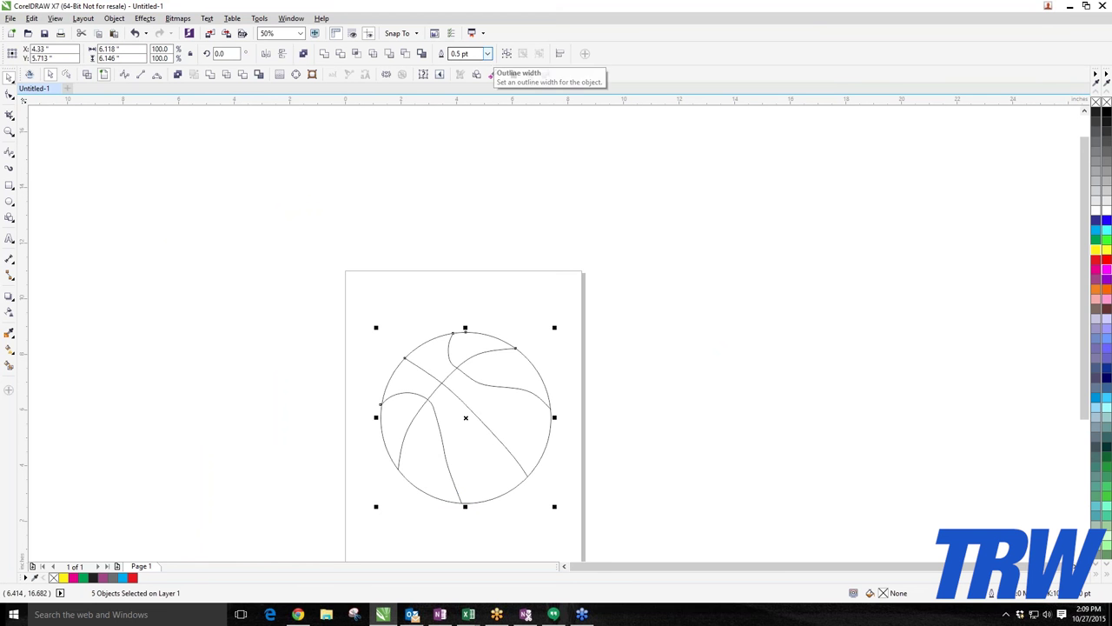
left_click(487, 54)
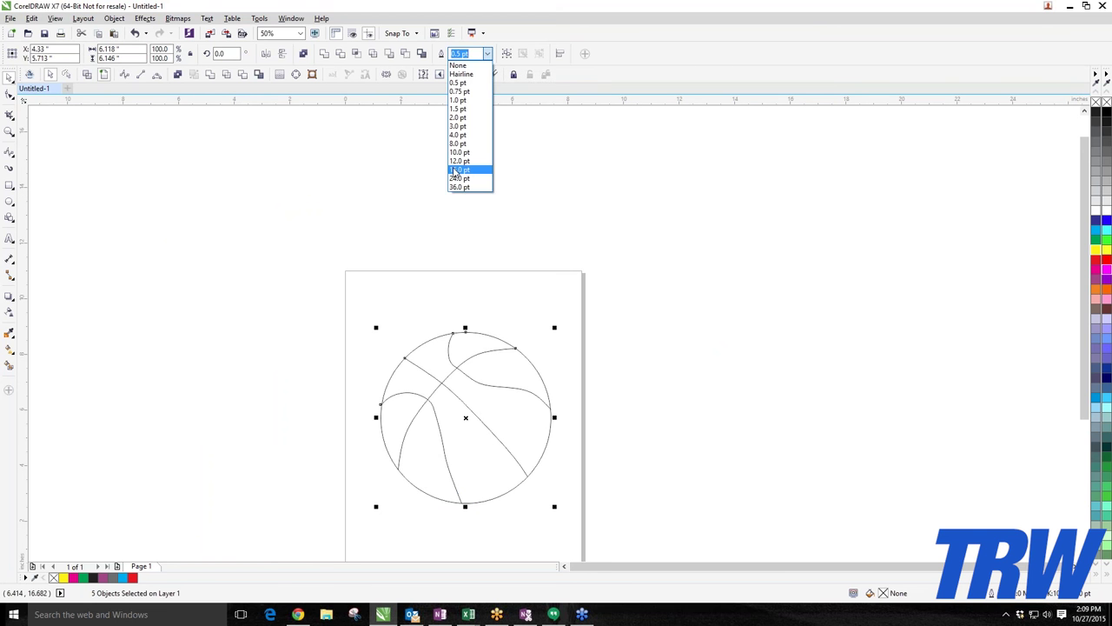
left_click(459, 169)
scroll(533, 467, "up", 1)
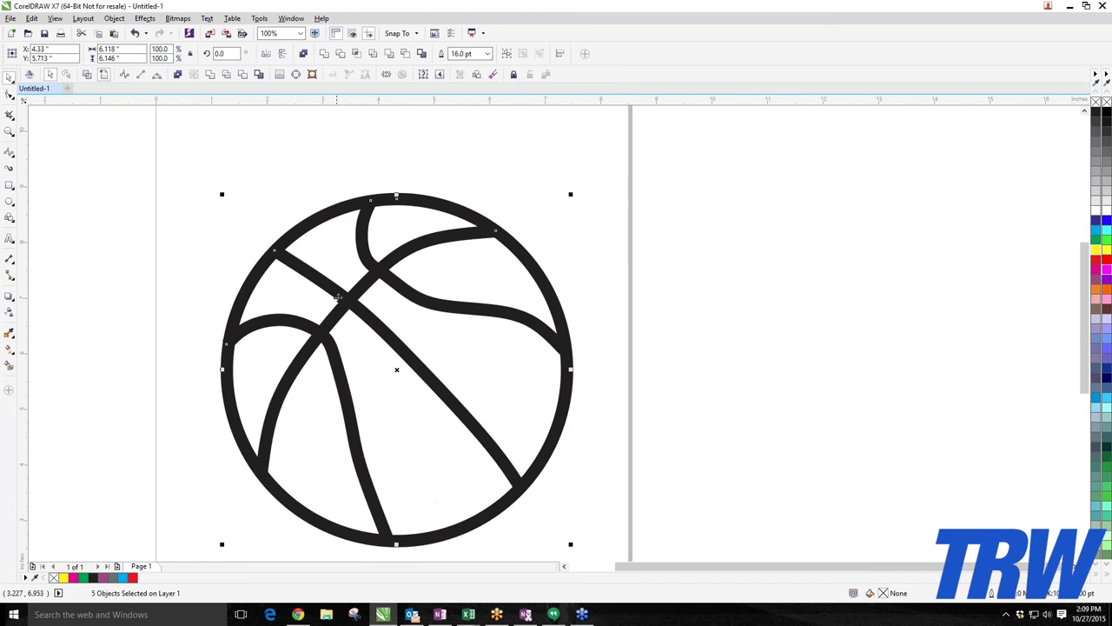
scroll(234, 302, "down", 1)
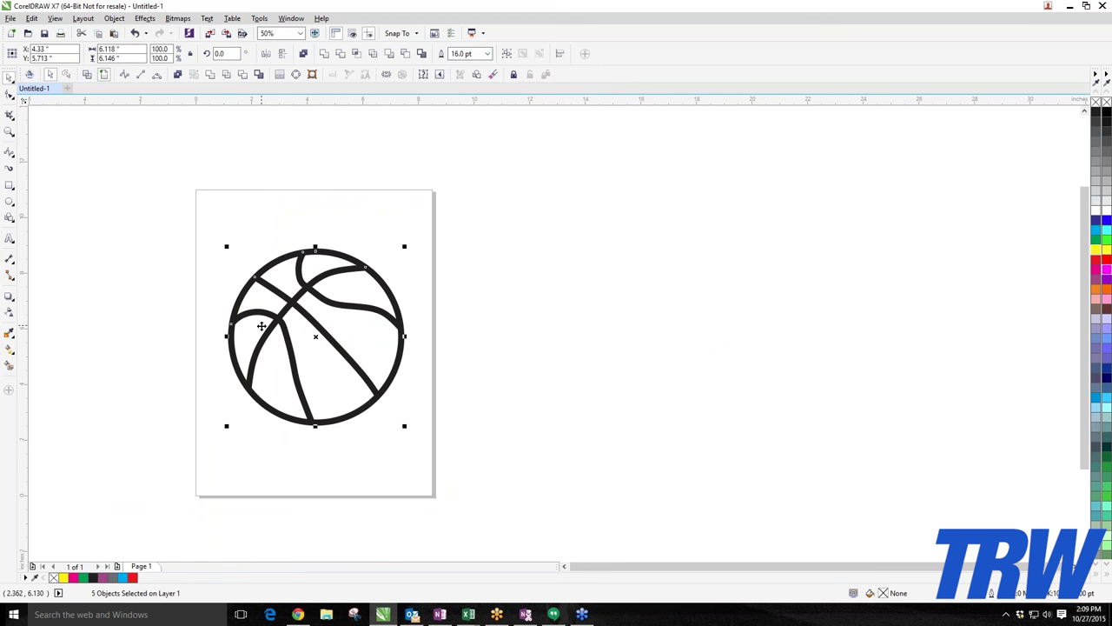
Move the ball up the page to about X 4.095, Y 7.013 in and switch the view to Wireframe.
left_click_drag(273, 321, 269, 284)
left_click(55, 18)
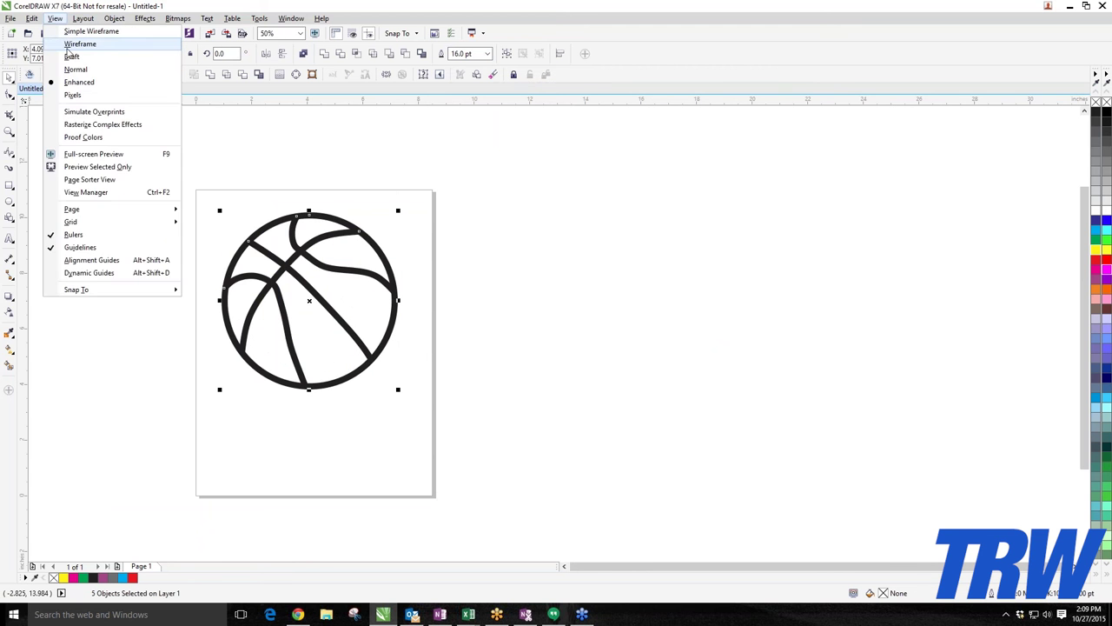
left_click(76, 43)
scroll(325, 282, "up", 2)
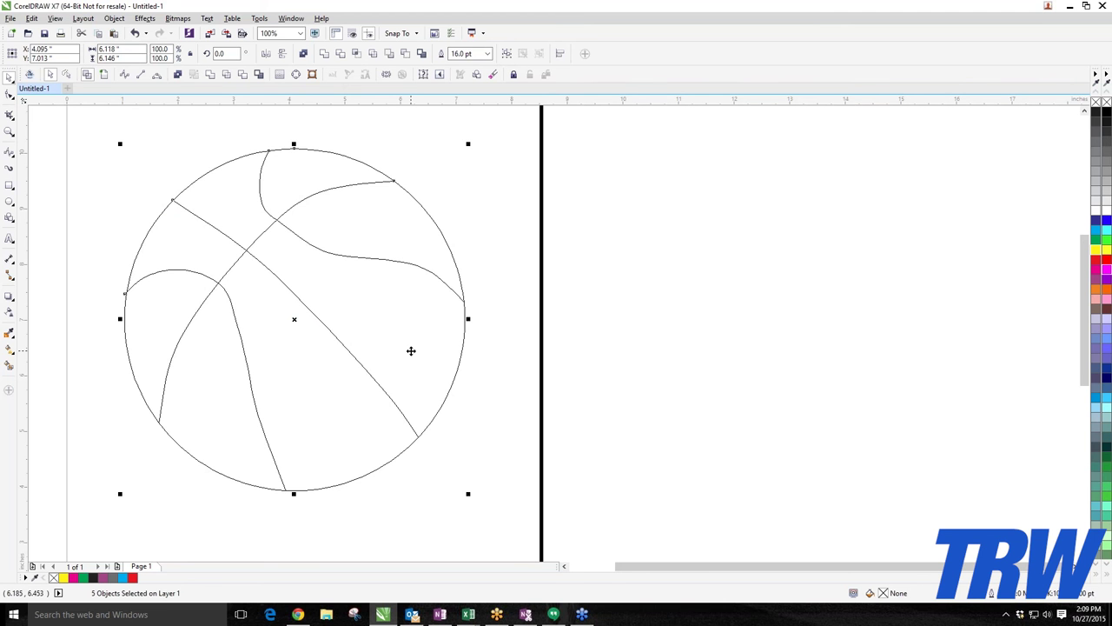
Convert the outlines of the selected circle and seams to objects, working in Wireframe view.
left_click(103, 75)
left_click(107, 18)
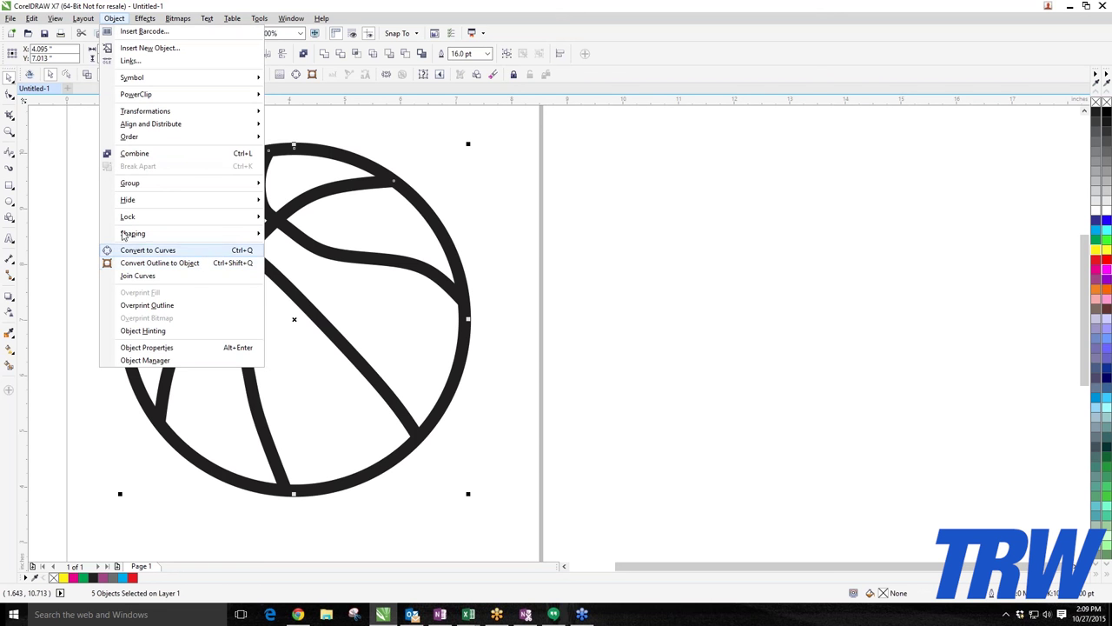
left_click(90, 77)
left_click(89, 76)
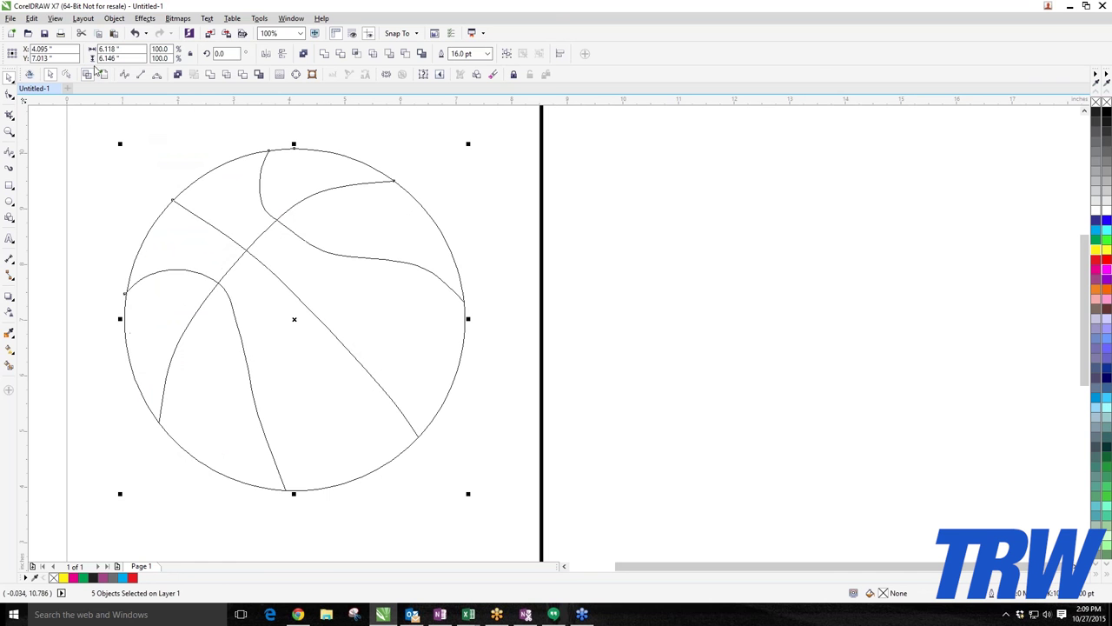
left_click(116, 18)
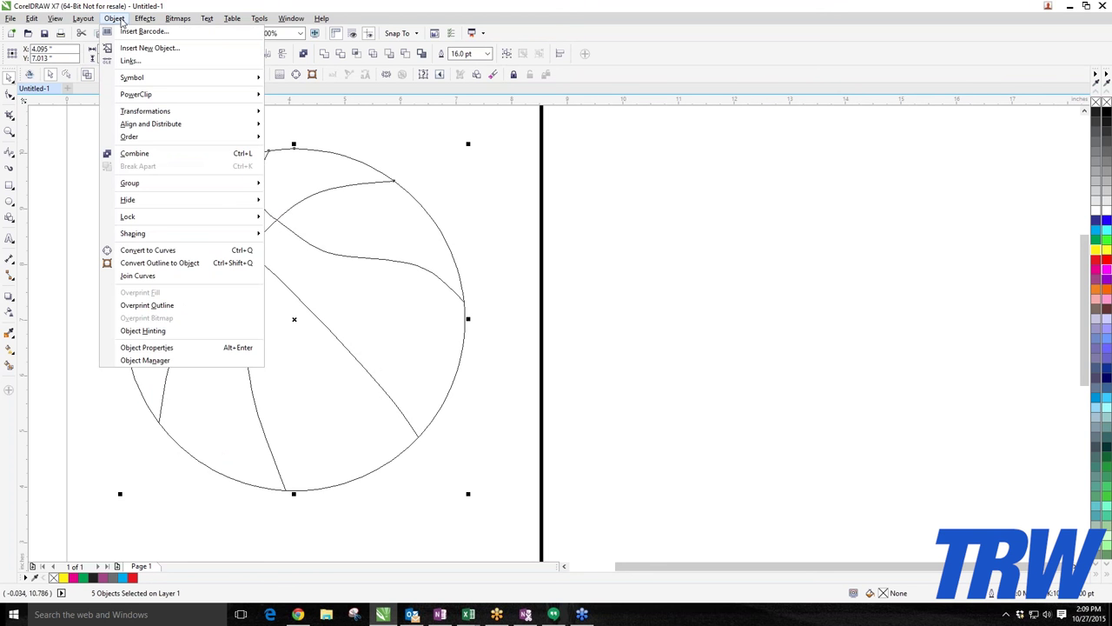
left_click(165, 263)
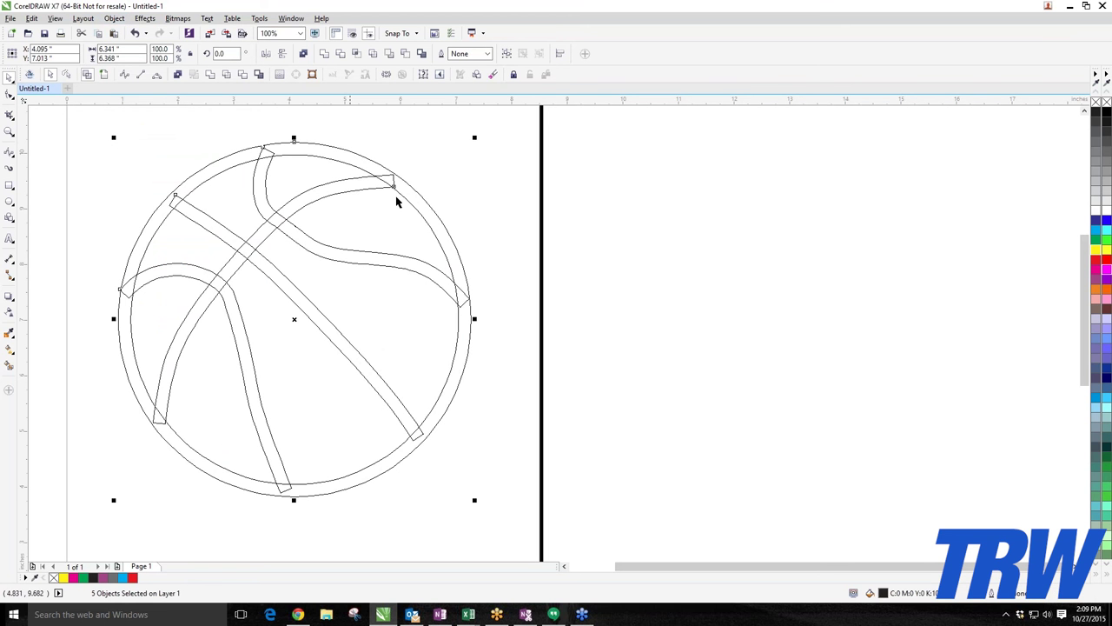
Compare the converted outlines in Enhanced and Wireframe views and examine where the seam ends overlap the ball's ring.
left_click(104, 74)
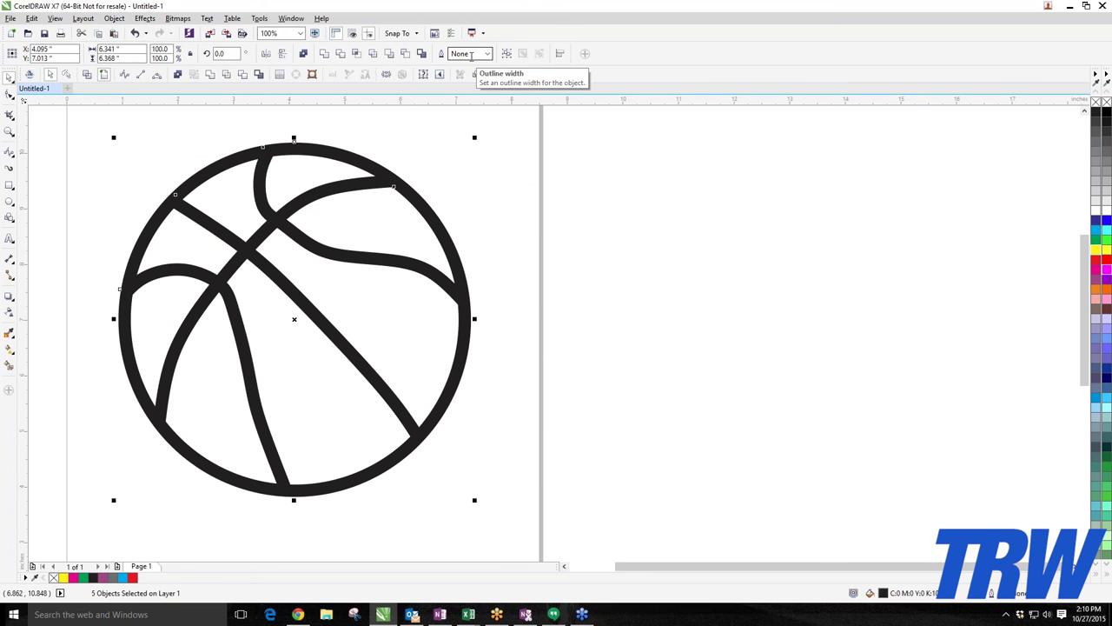
left_click(104, 75)
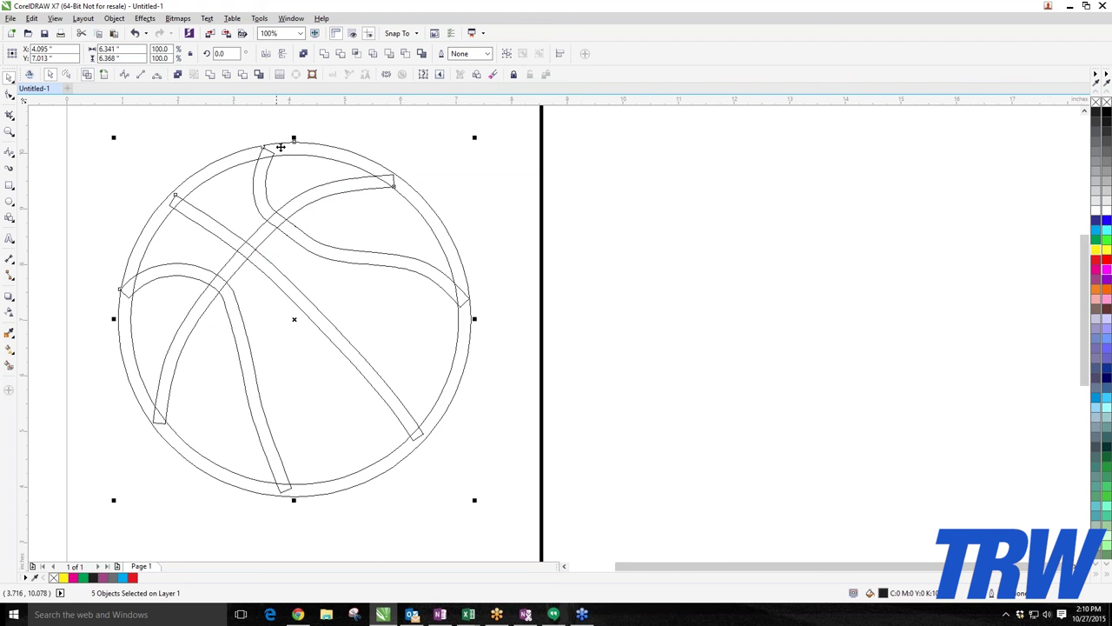
scroll(307, 146, "up", 1)
scroll(335, 174, "down", 1)
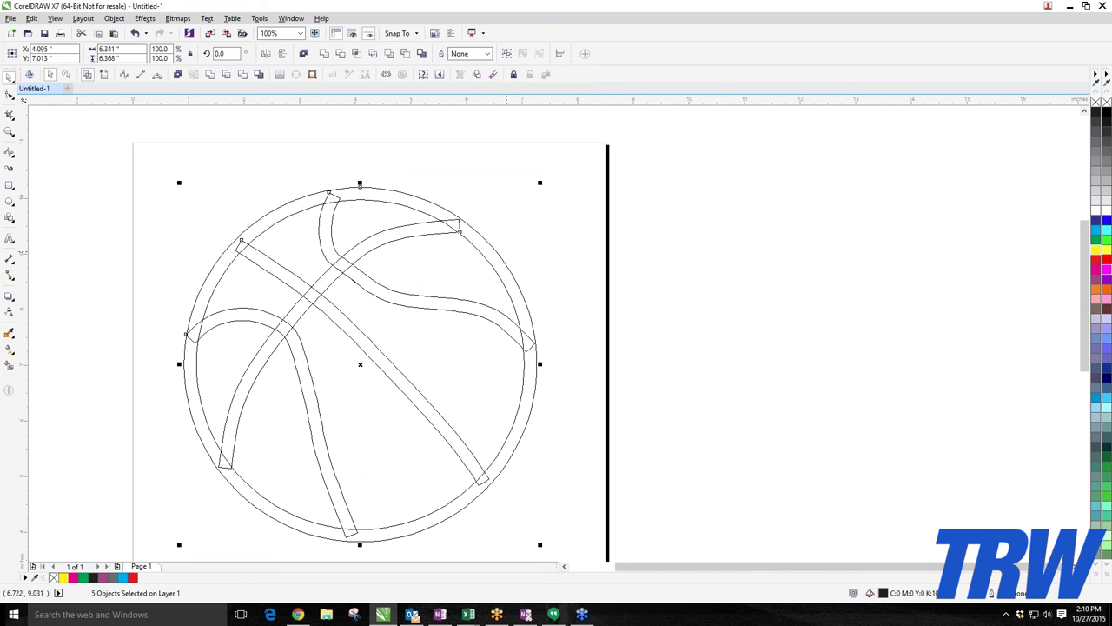
scroll(448, 336, "down", 1)
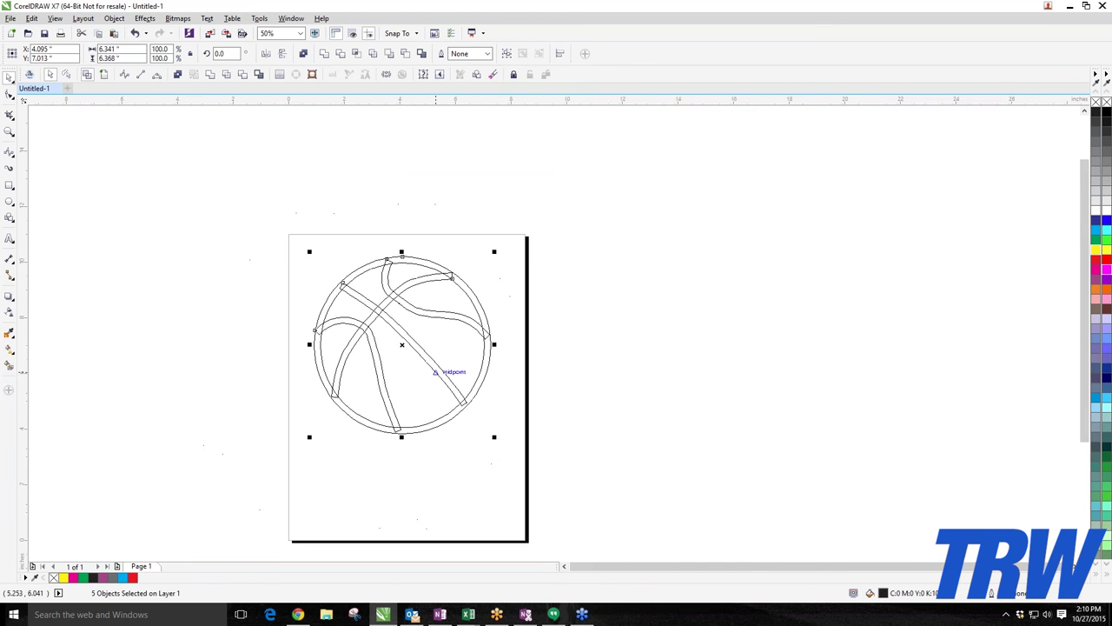
scroll(434, 373, "up", 1)
scroll(207, 276, "up", 1)
scroll(210, 285, "up", 2)
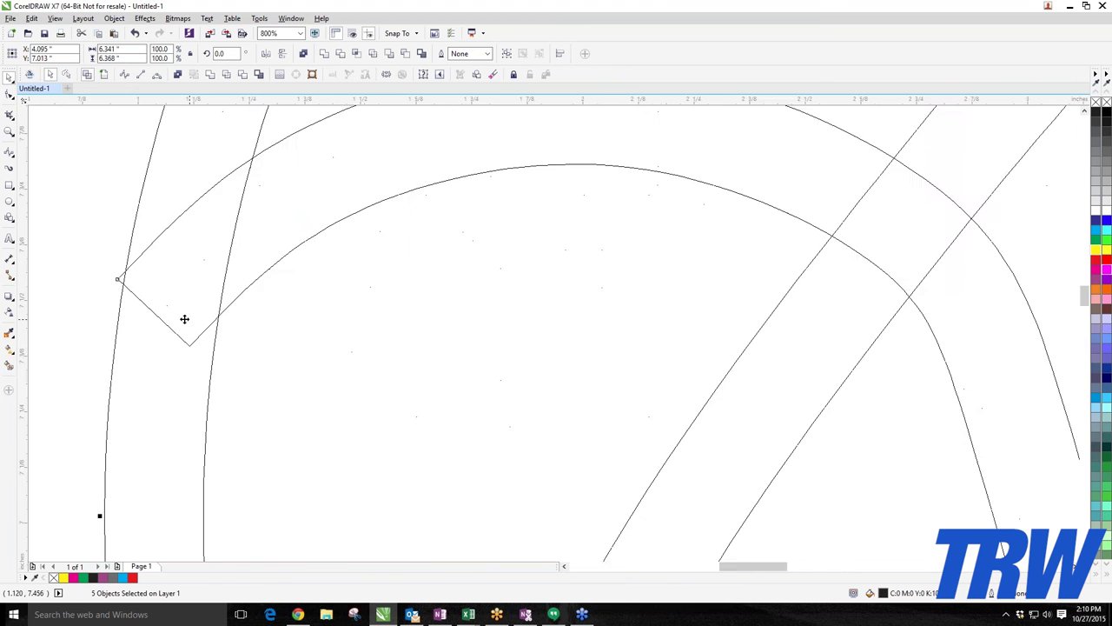
scroll(132, 274, "down", 4)
scroll(281, 211, "up", 1)
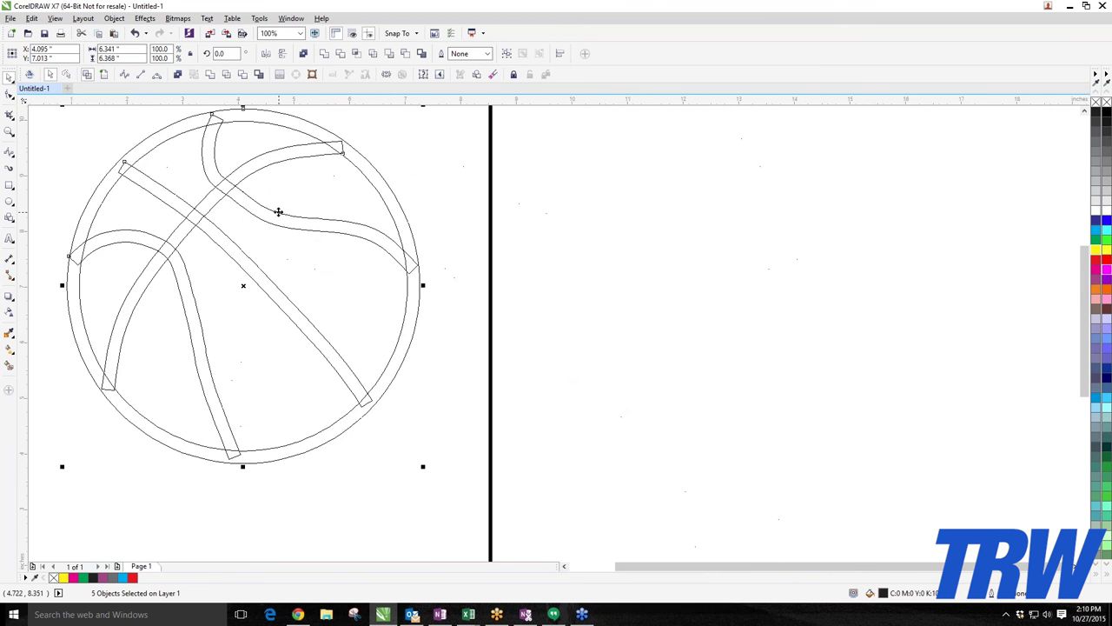
Weld the selected ring and seam shapes into a single curve.
scroll(278, 211, "down", 1)
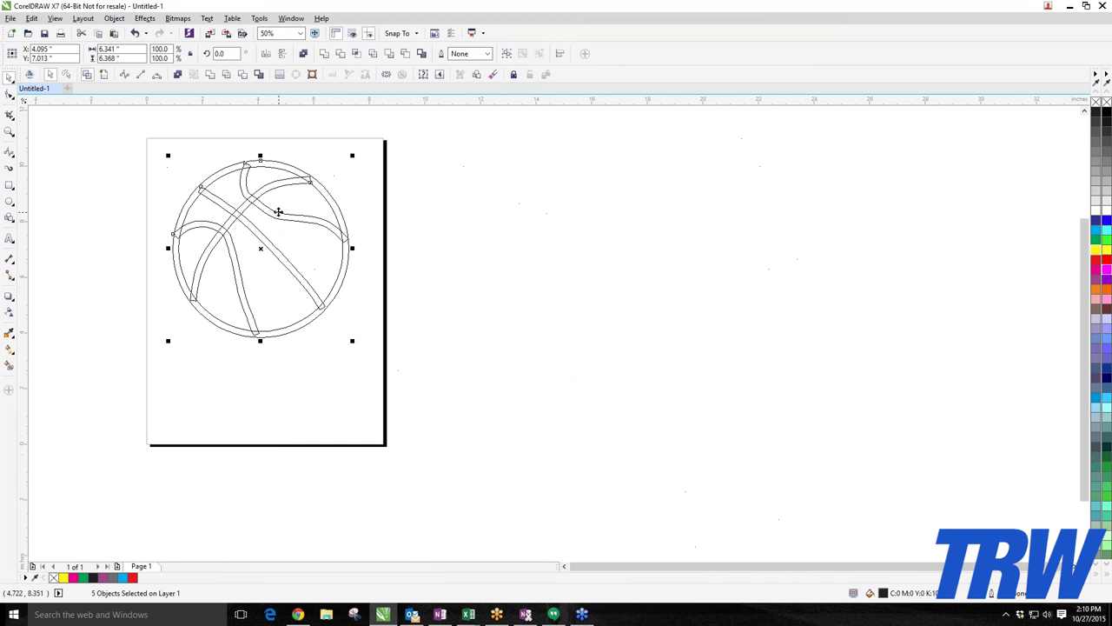
left_click(114, 18)
mouse_move(153, 233)
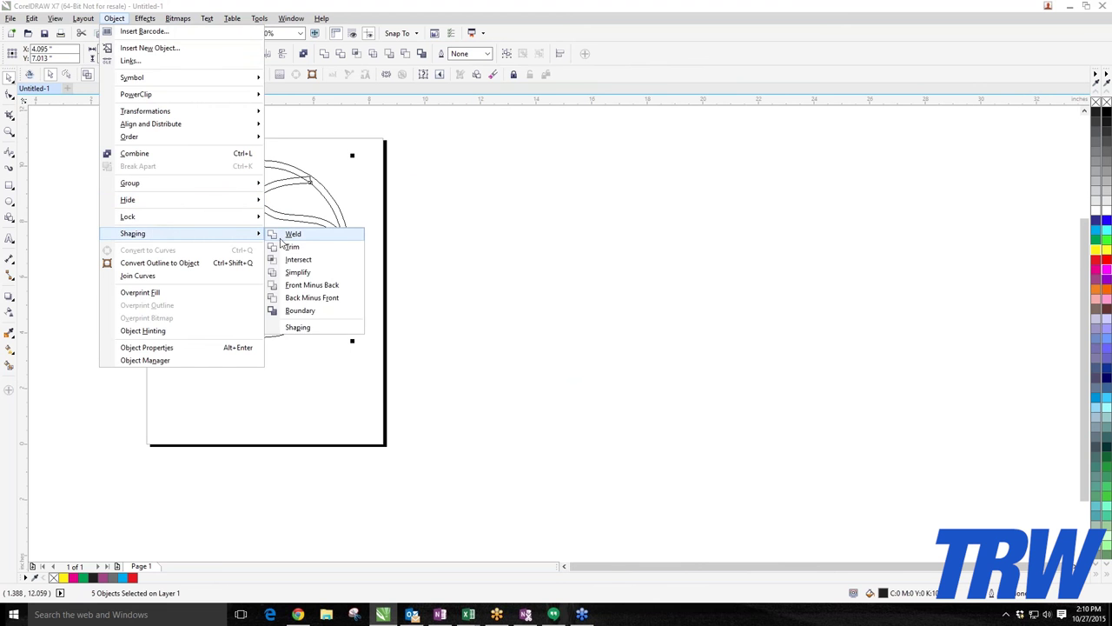
left_click(282, 236)
scroll(241, 179, "up", 2)
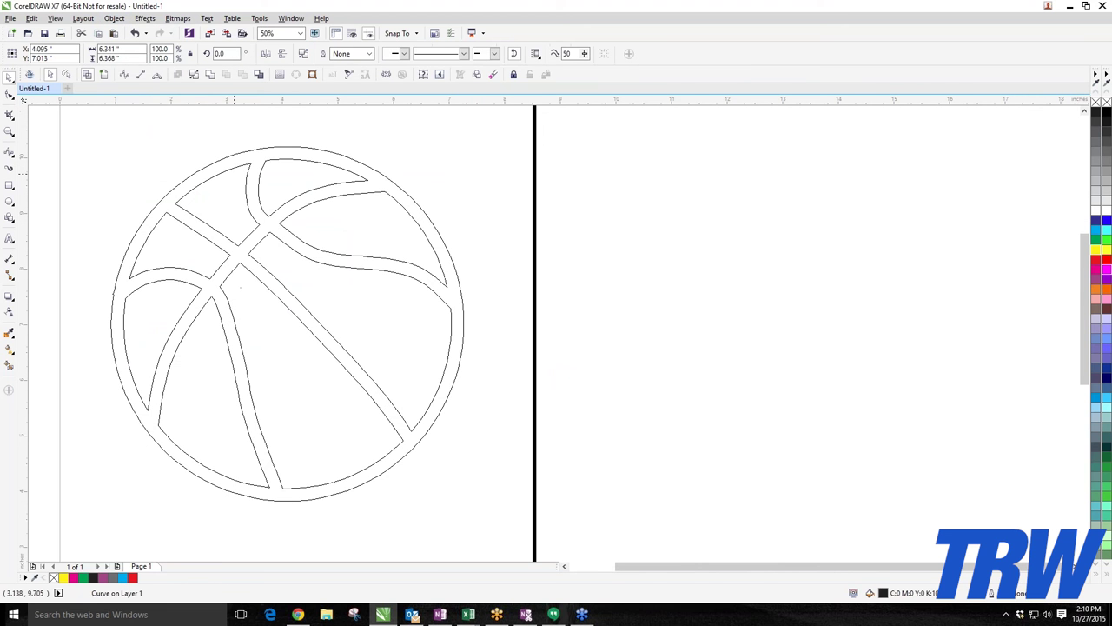
Switch back to Enhanced view and reposition the welded ball to about X 3.783, Y 6.753 in.
left_click(93, 178)
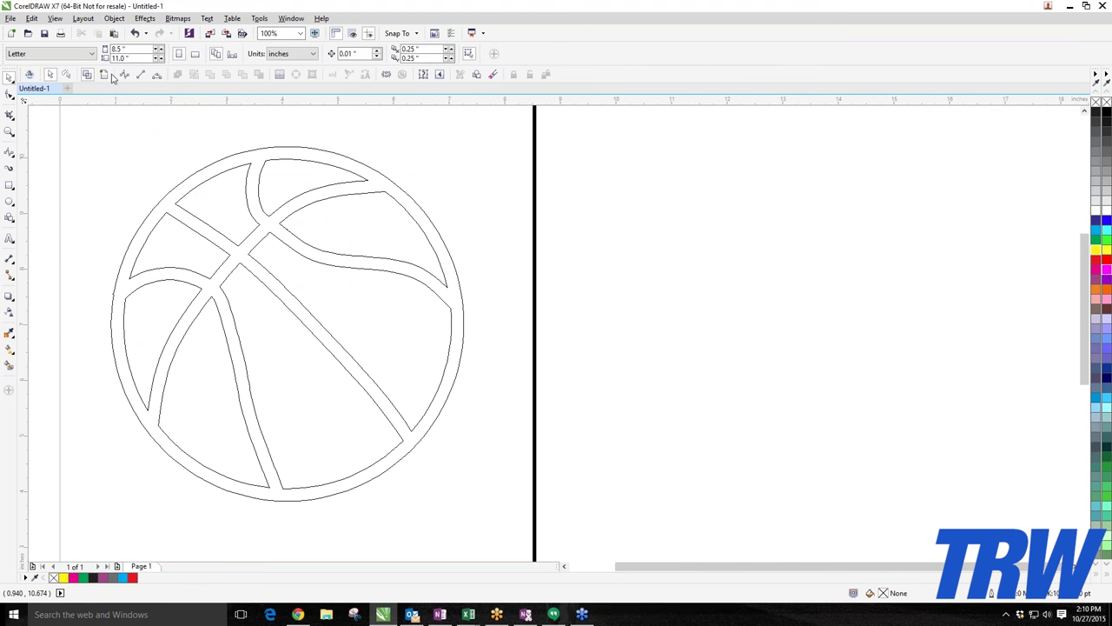
left_click(352, 189)
left_click_drag(351, 189, 380, 168)
scroll(329, 213, "down", 1)
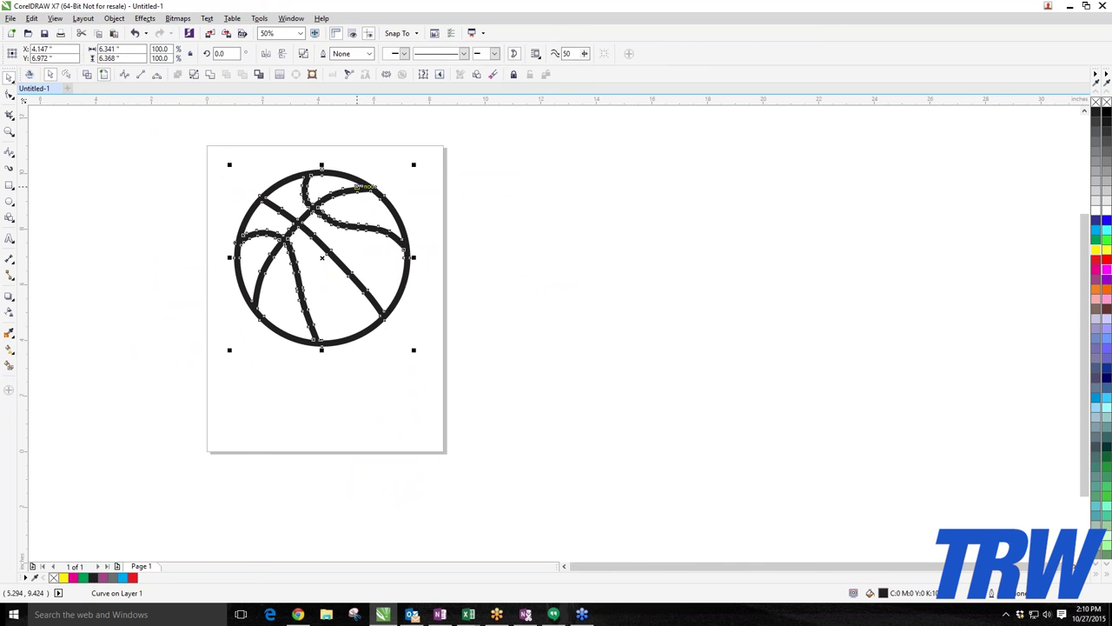
left_click(218, 166)
scroll(279, 211, "up", 1)
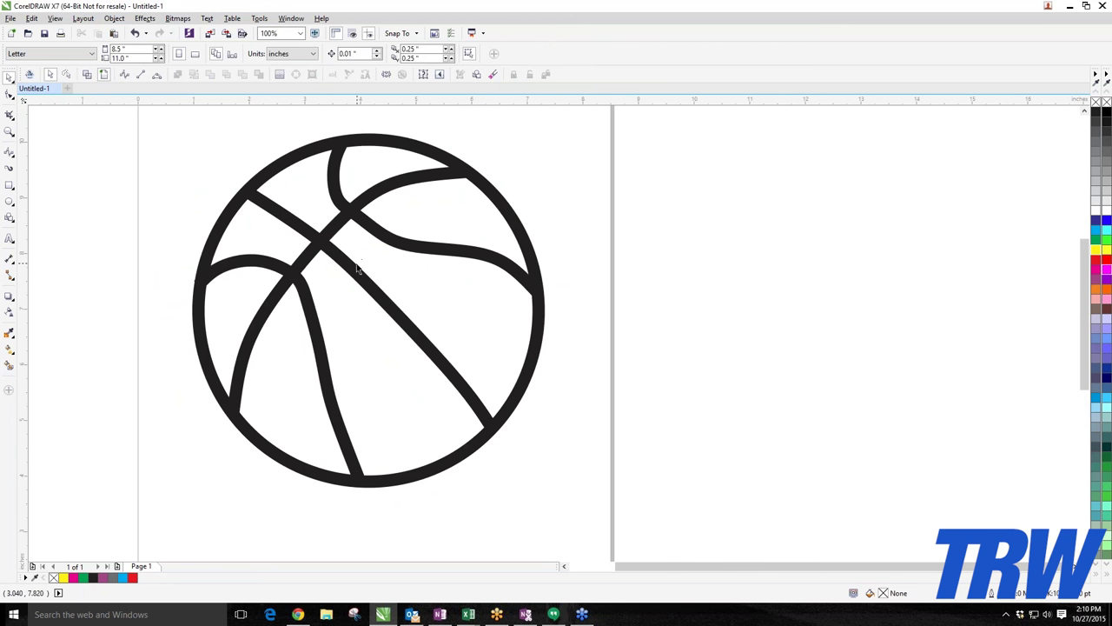
left_click_drag(354, 269, 334, 281)
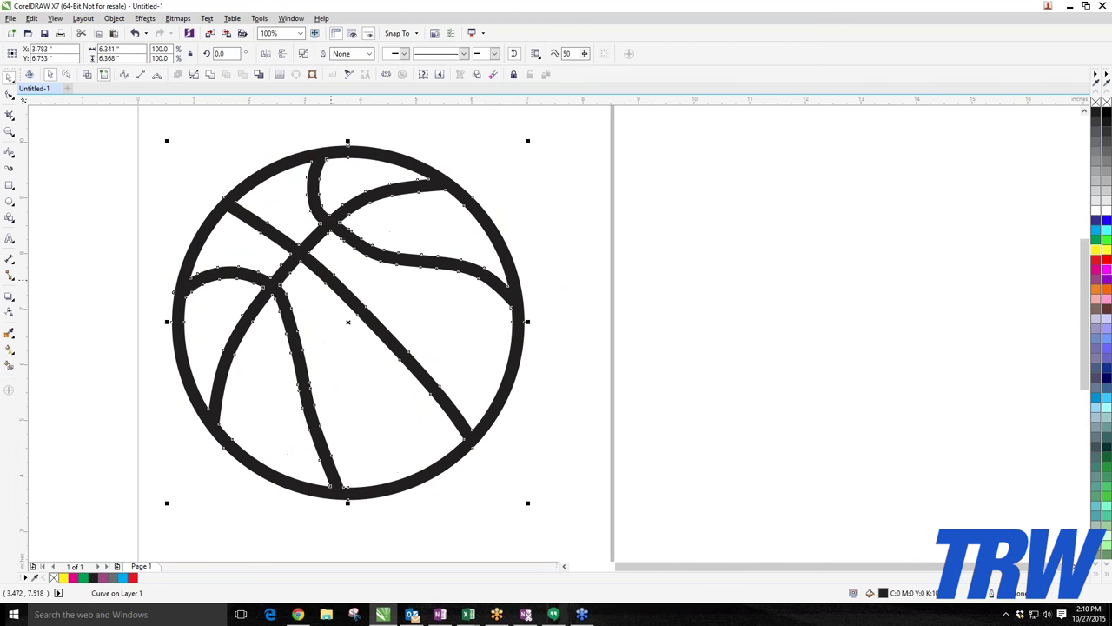
left_click(177, 243)
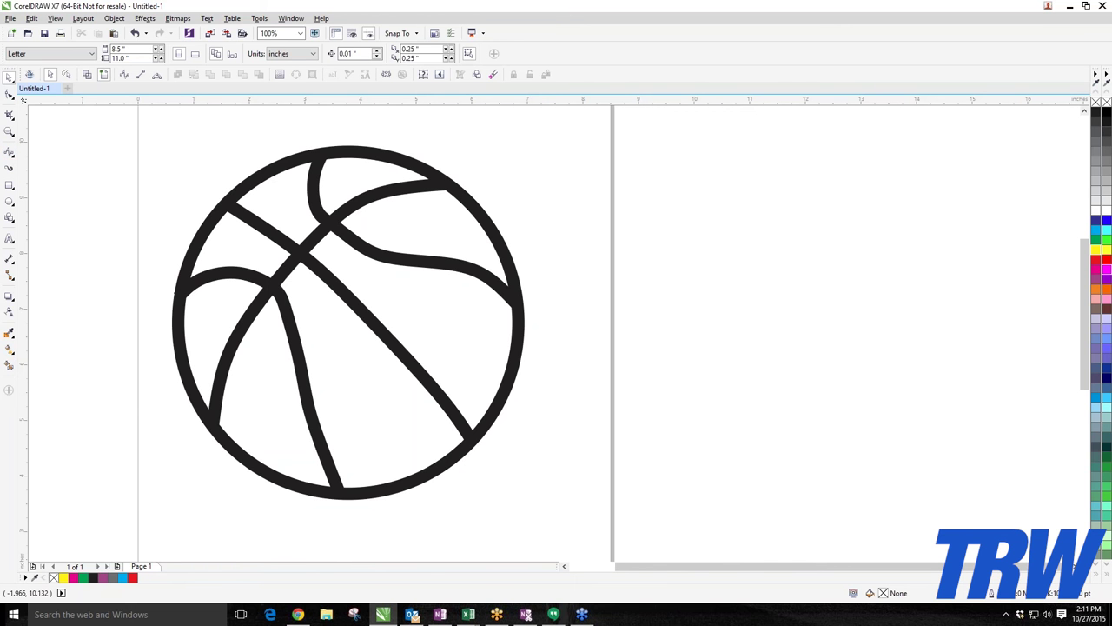
Fill all eight panels of the ball with pink (R:255 G:0 B:102) using the Smart Fill tool with the default outline option.
left_click(9, 365)
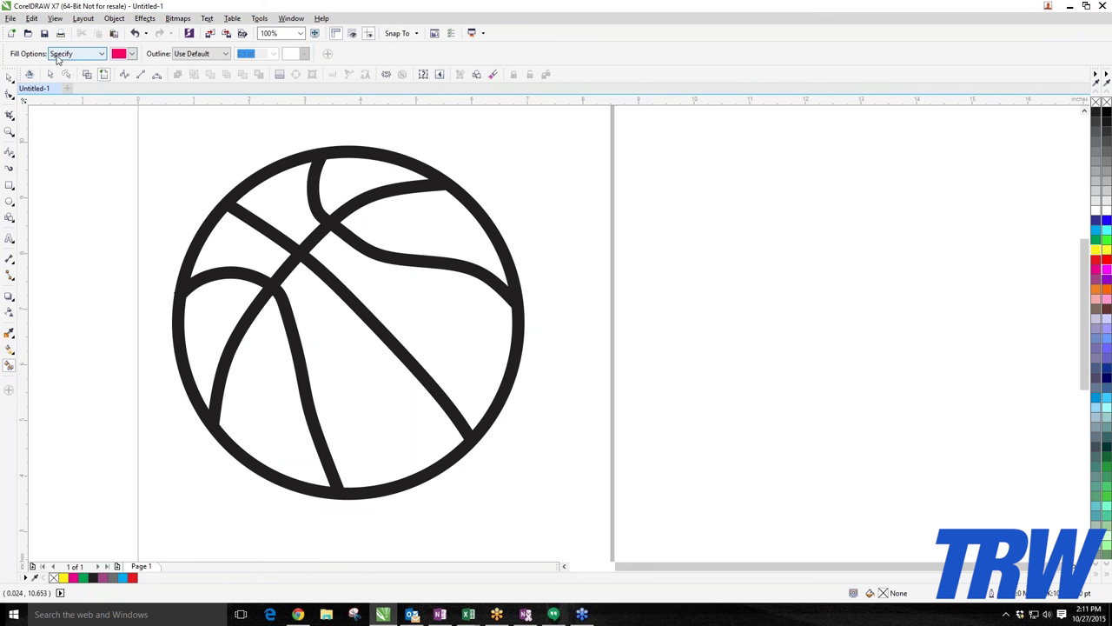
left_click(132, 54)
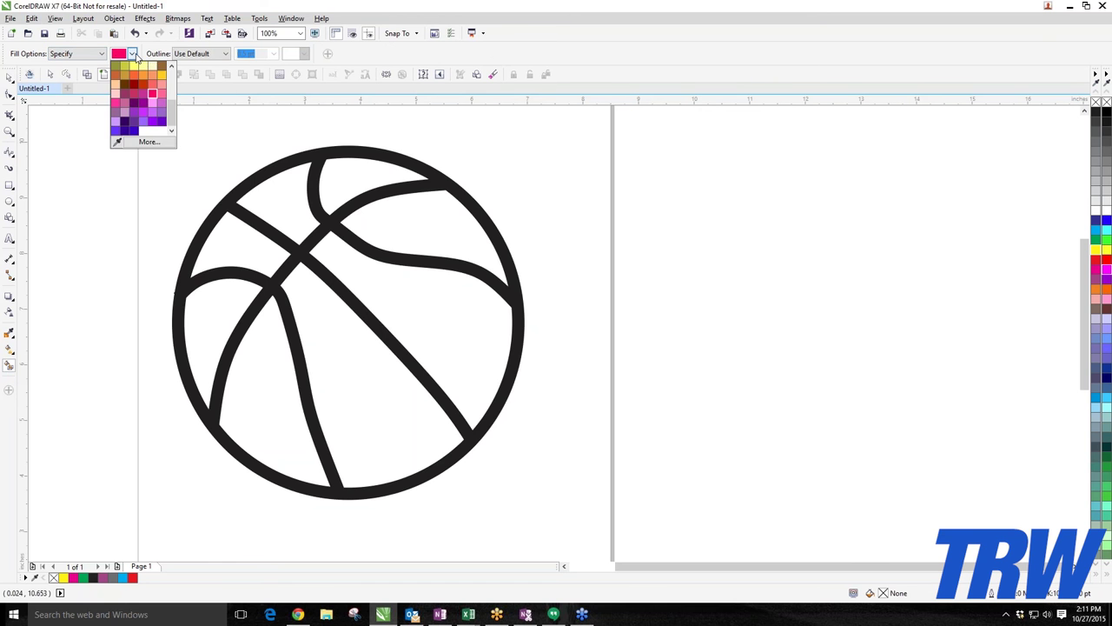
left_click(180, 57)
left_click(199, 54)
left_click(196, 65)
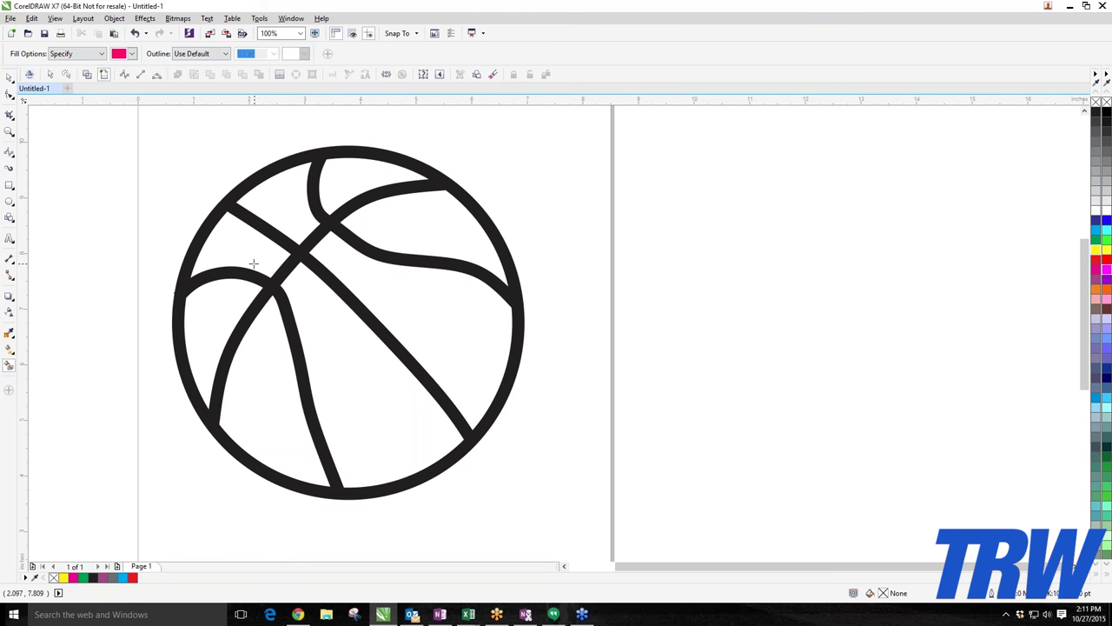
left_click(231, 236)
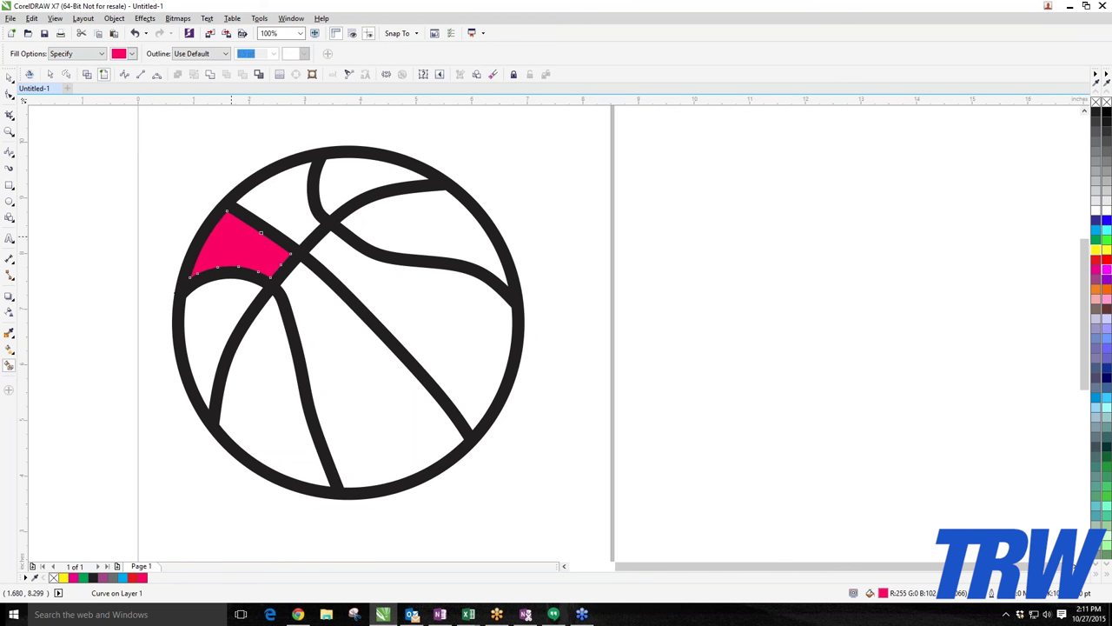
left_click(268, 203)
left_click(324, 181)
left_click(401, 228)
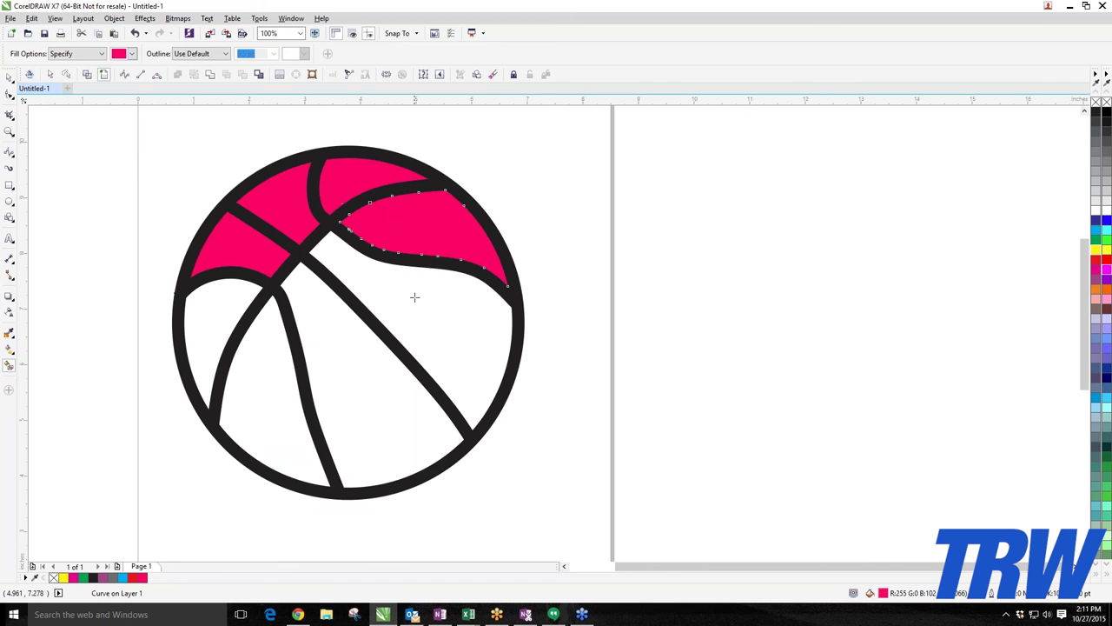
left_click(415, 302)
left_click(337, 357)
left_click(274, 382)
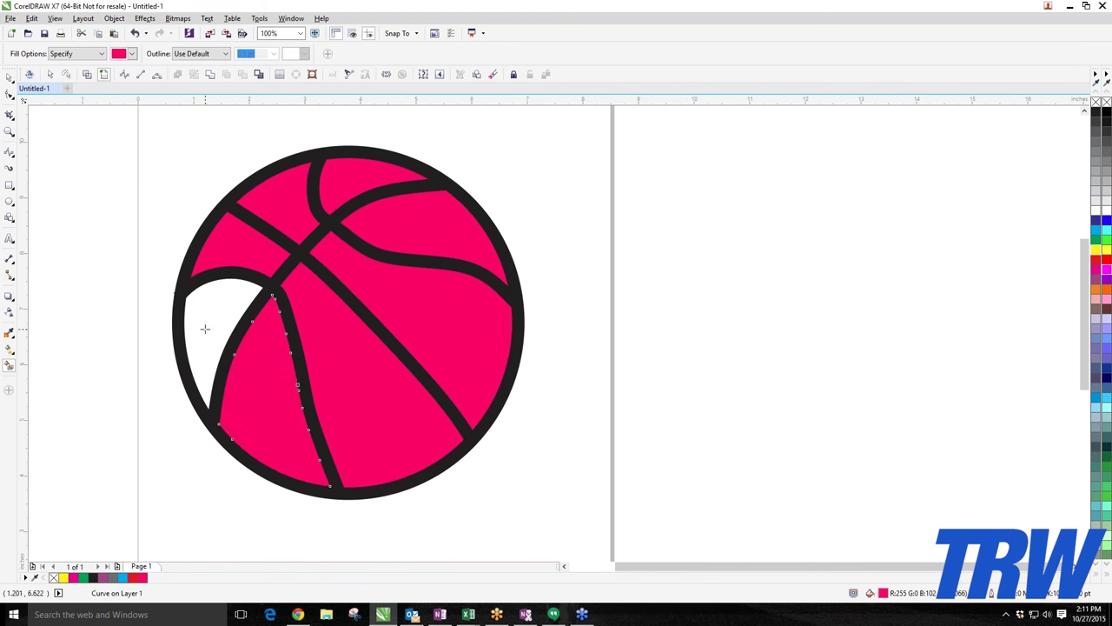
left_click(209, 325)
Move the black ball outline off the pink panels to their right, at about X 11.053, Y 6.612 in.
left_click(8, 81)
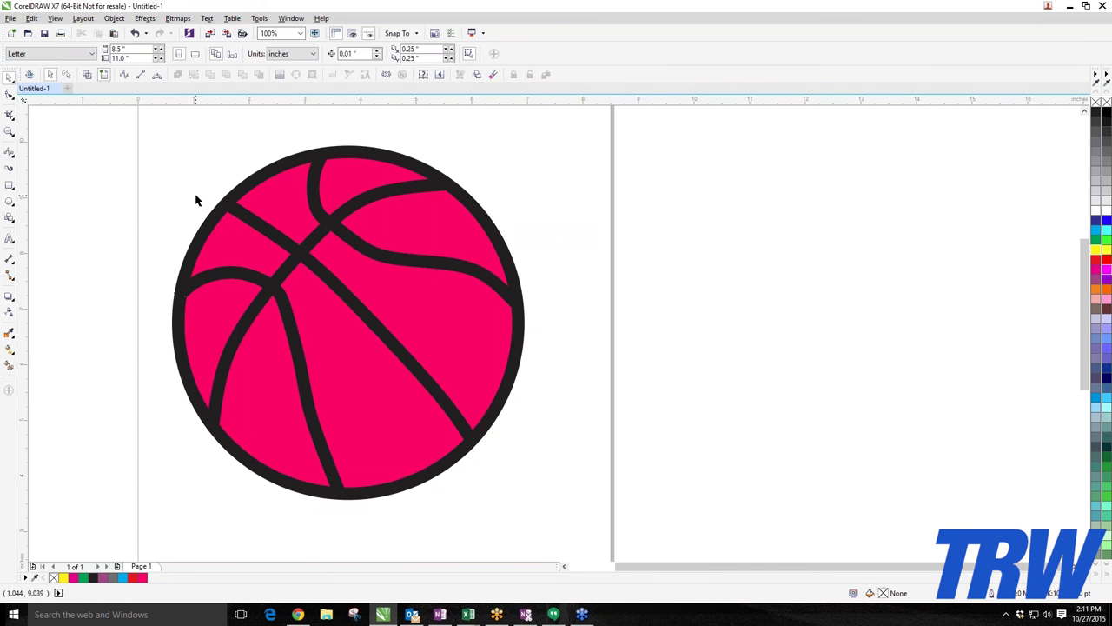
left_click(226, 206)
left_click_drag(226, 207, 630, 210)
scroll(288, 309, "down", 3)
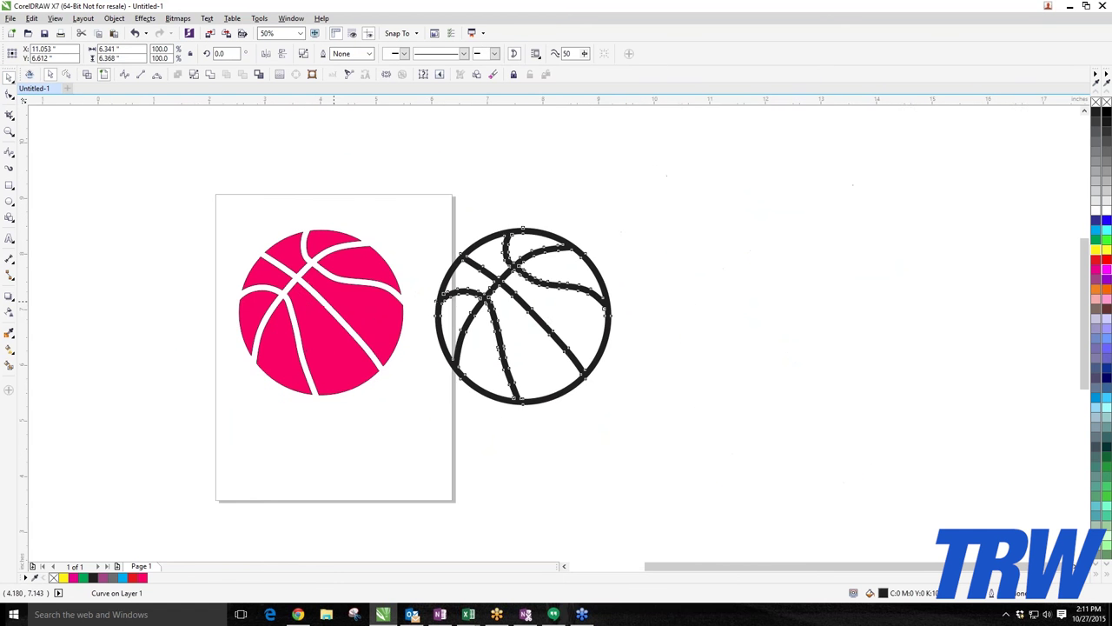
scroll(184, 225, "up", 3)
scroll(184, 225, "down", 2)
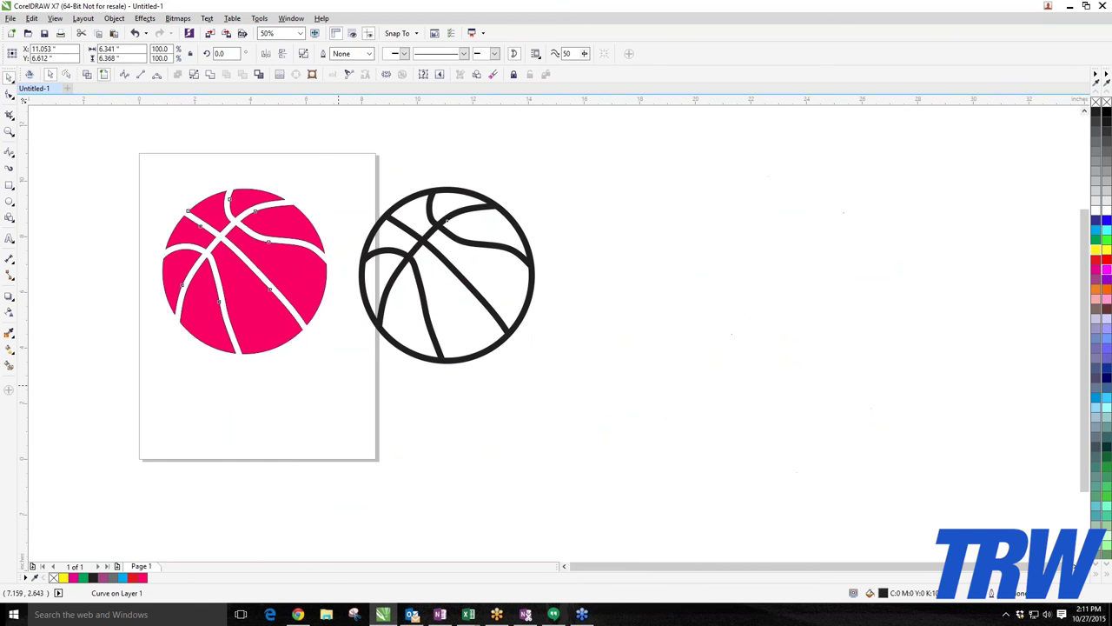
Recolor all eight pink ball panels orange (C:0 M:60 Y:100) and move the black ball outline farther to their right.
left_click_drag(152, 170, 298, 300)
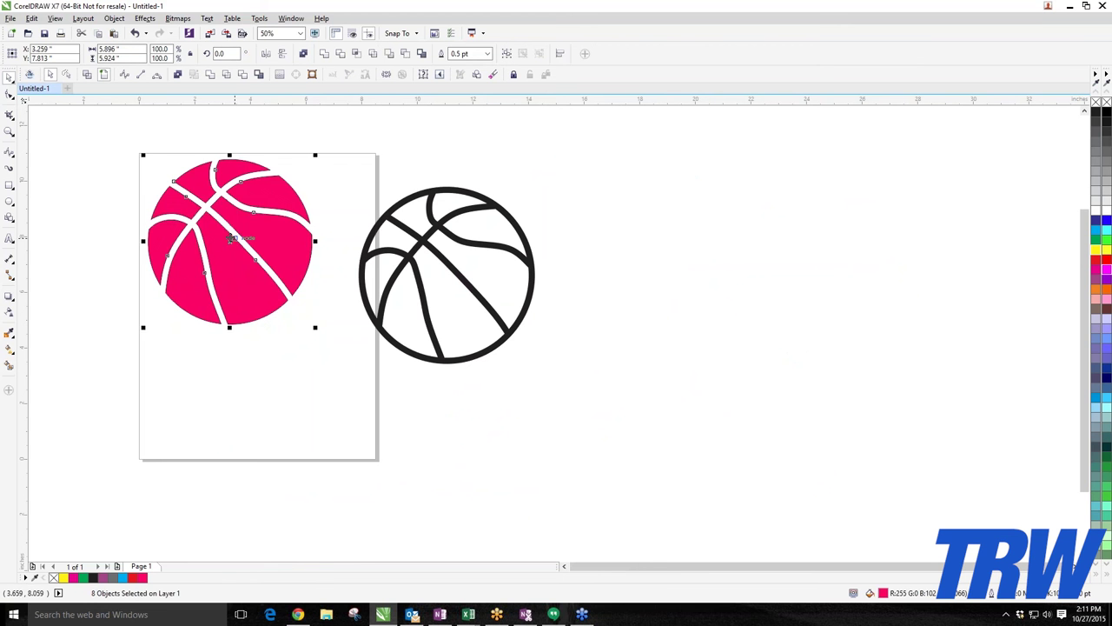
left_click_drag(231, 240, 227, 257)
left_click(1097, 293)
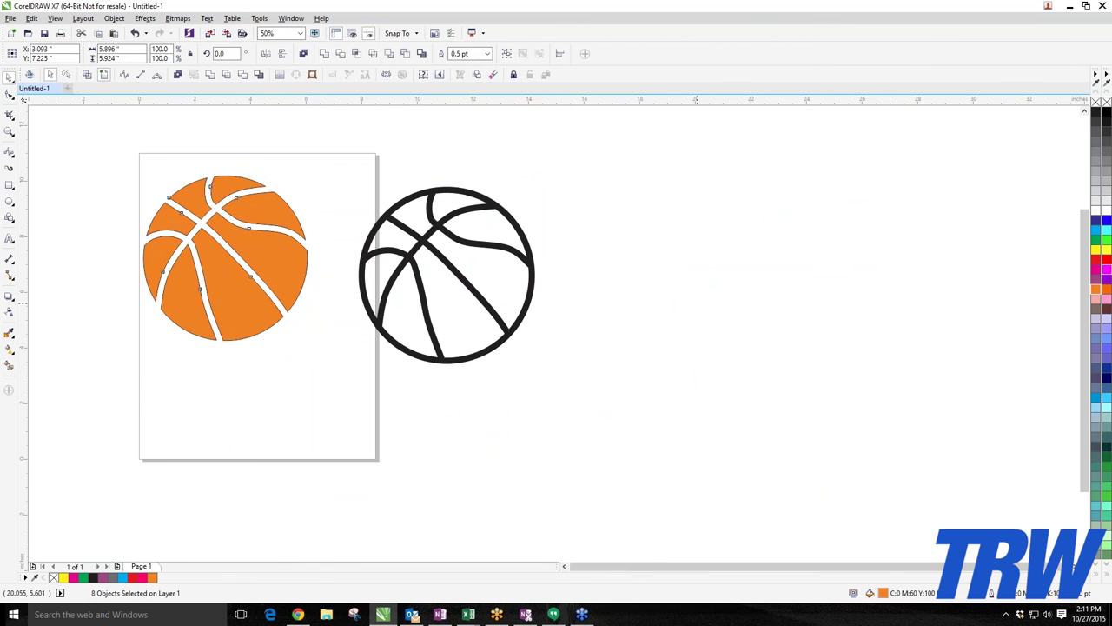
key("Escape")
scroll(229, 219, "up", 2)
scroll(213, 227, "down", 2)
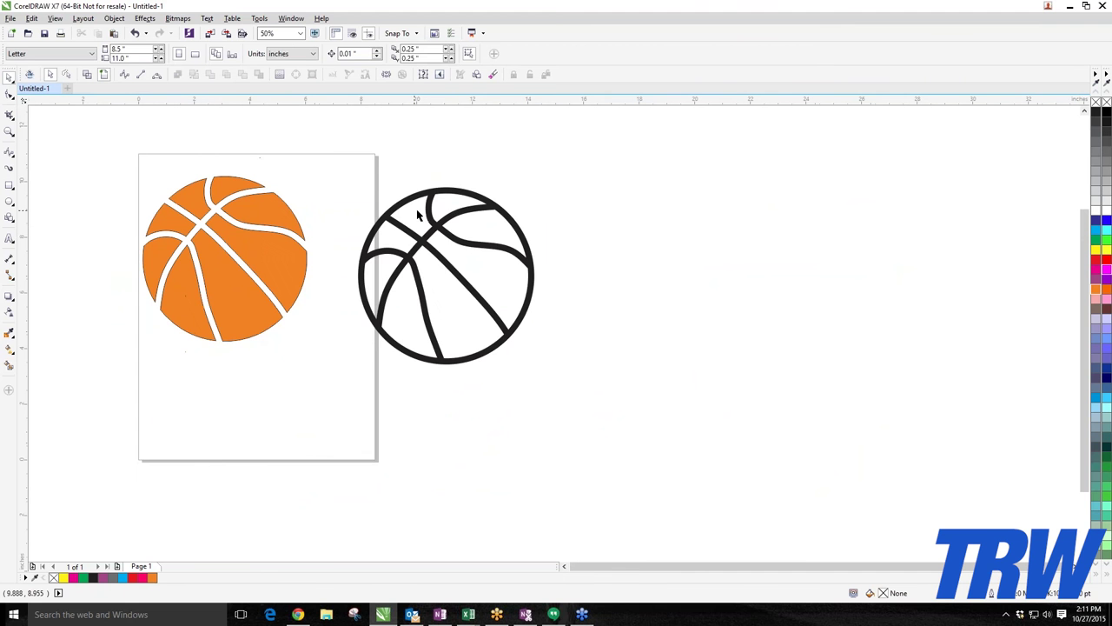
left_click_drag(415, 237, 557, 243)
Group the eight orange panels into one object and position the group at about X 3.921, Y 5.945 in.
left_click_drag(91, 153, 341, 342)
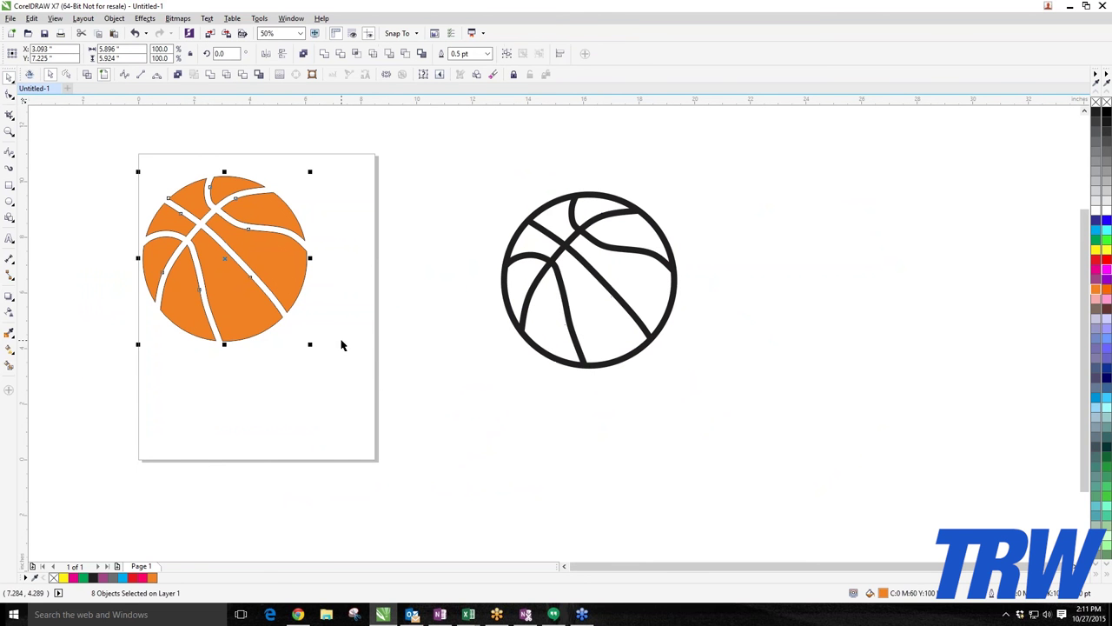
left_click_drag(176, 226, 200, 229)
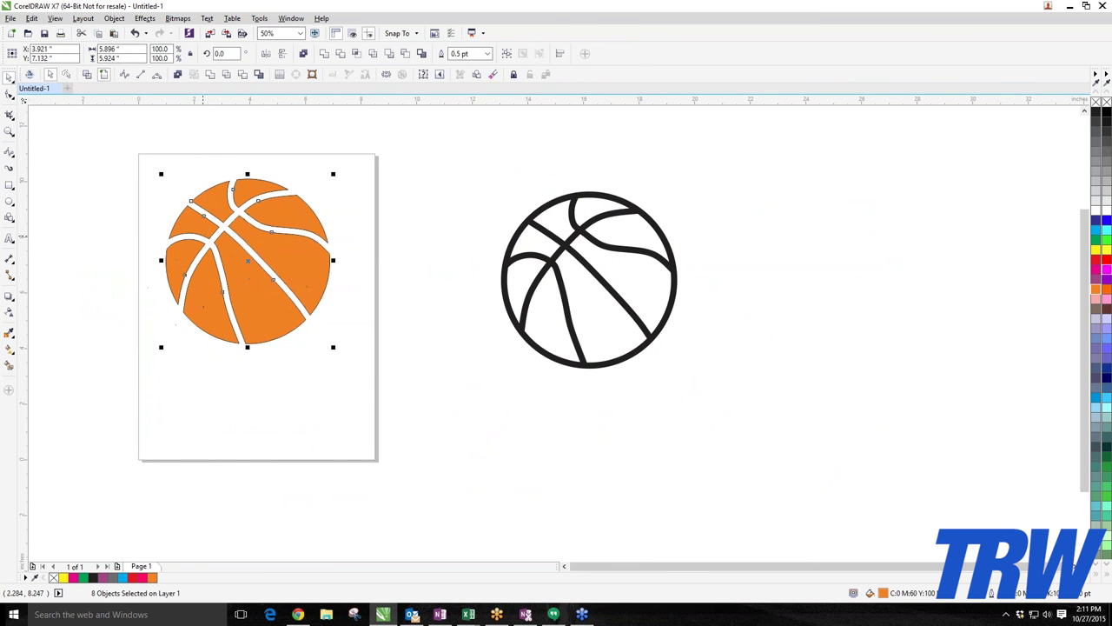
right_click(201, 230)
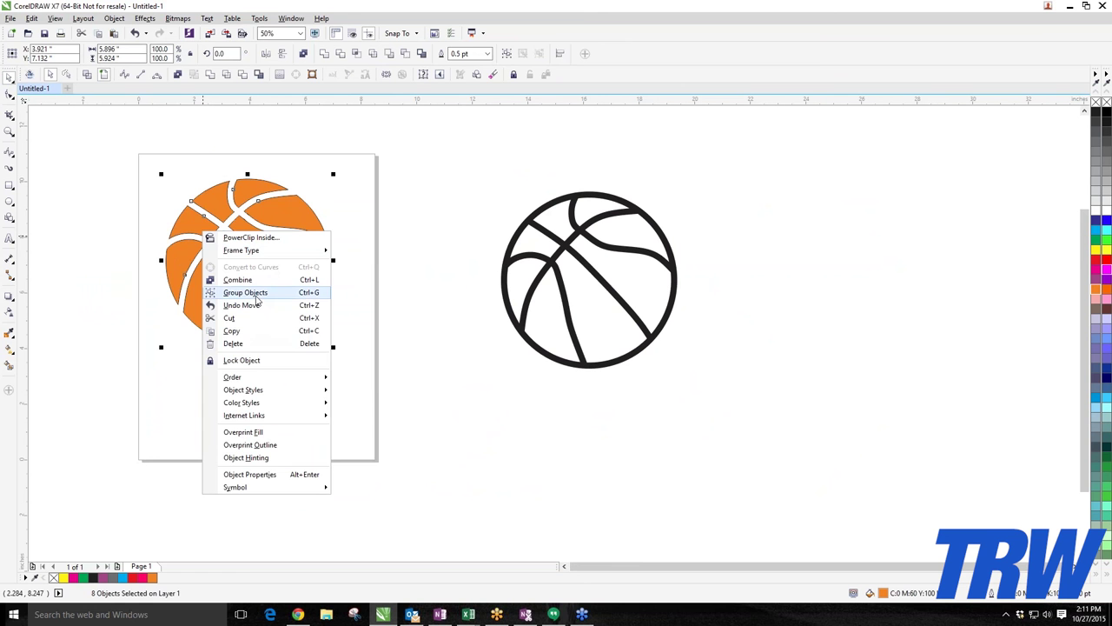
left_click(257, 300)
left_click_drag(276, 298, 277, 324)
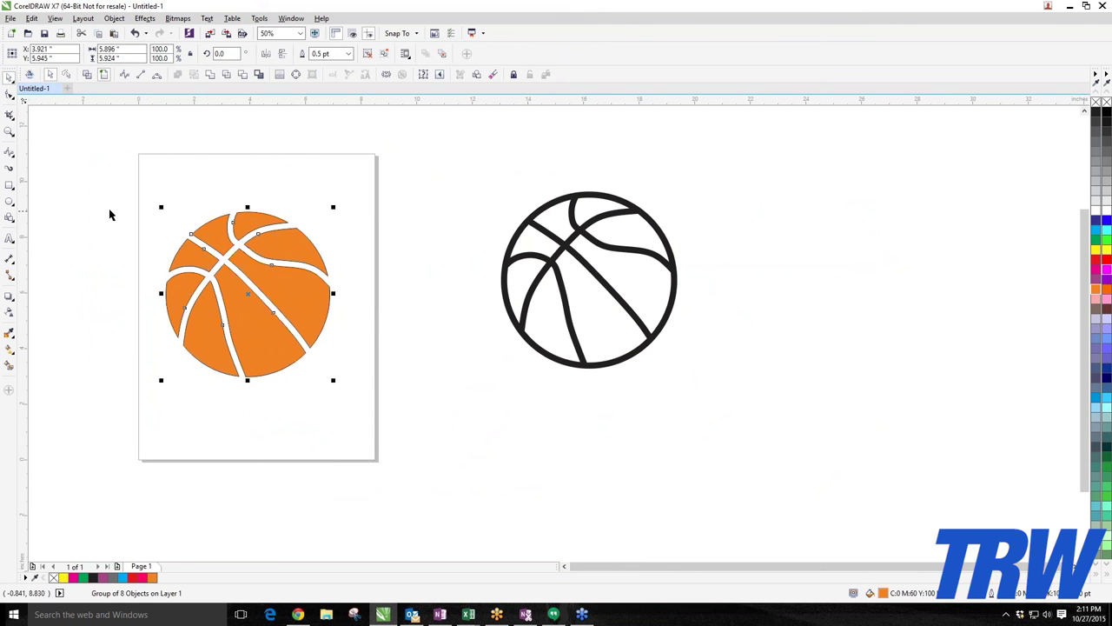
Move the orange ball group to about X 4.044, Y 7.087 in and the black outline beside it at about X 10.778, Y 7.143 in.
scroll(200, 240, "up", 1)
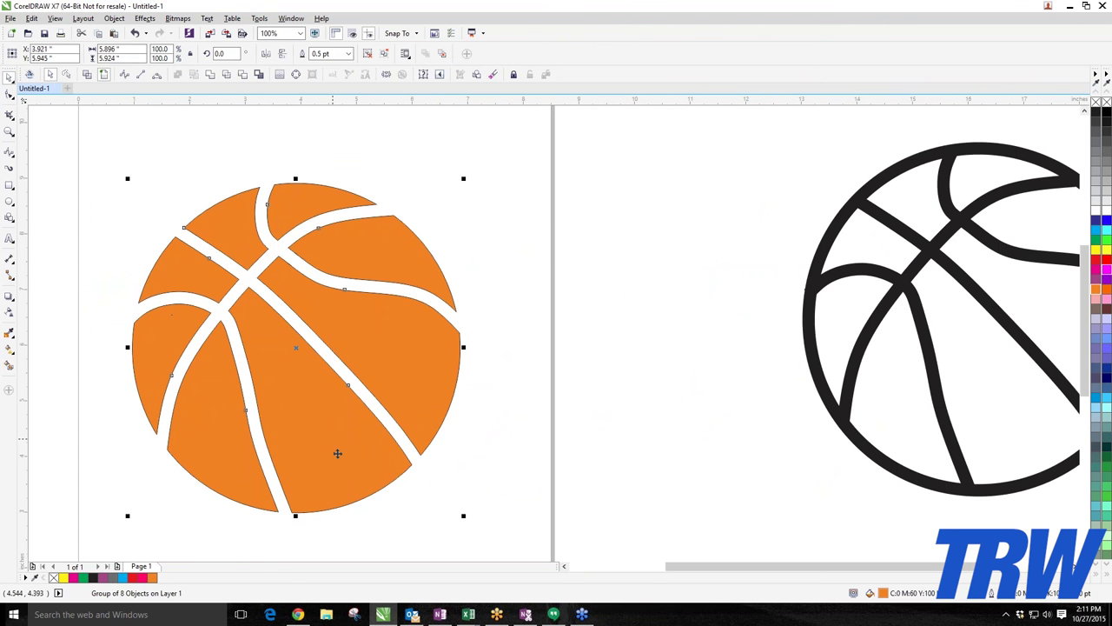
scroll(308, 249, "down", 1)
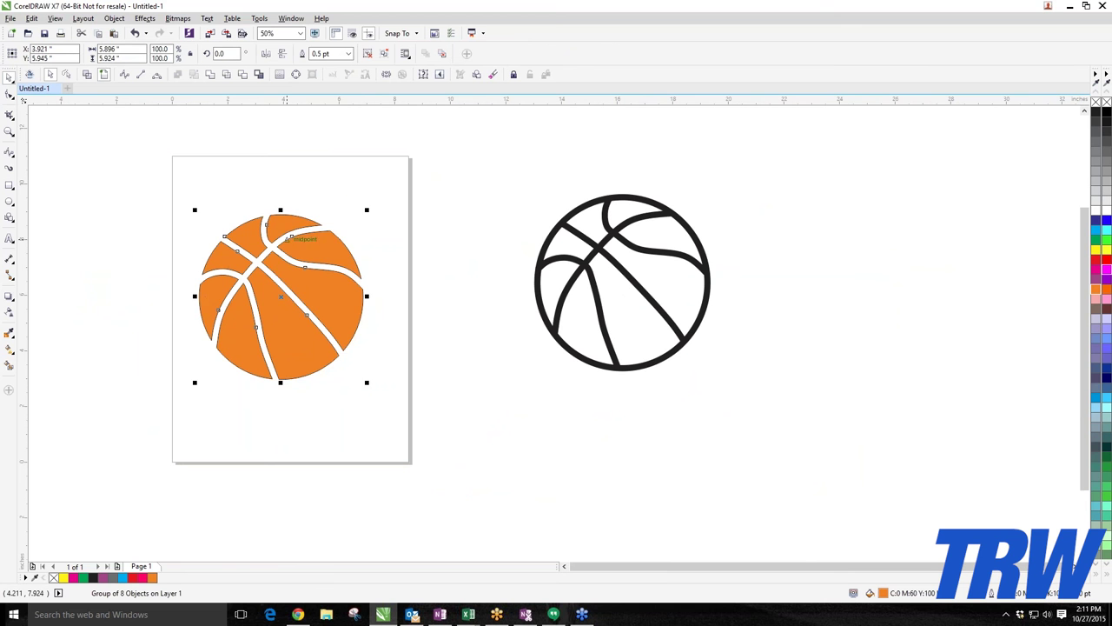
left_click_drag(286, 238, 290, 206)
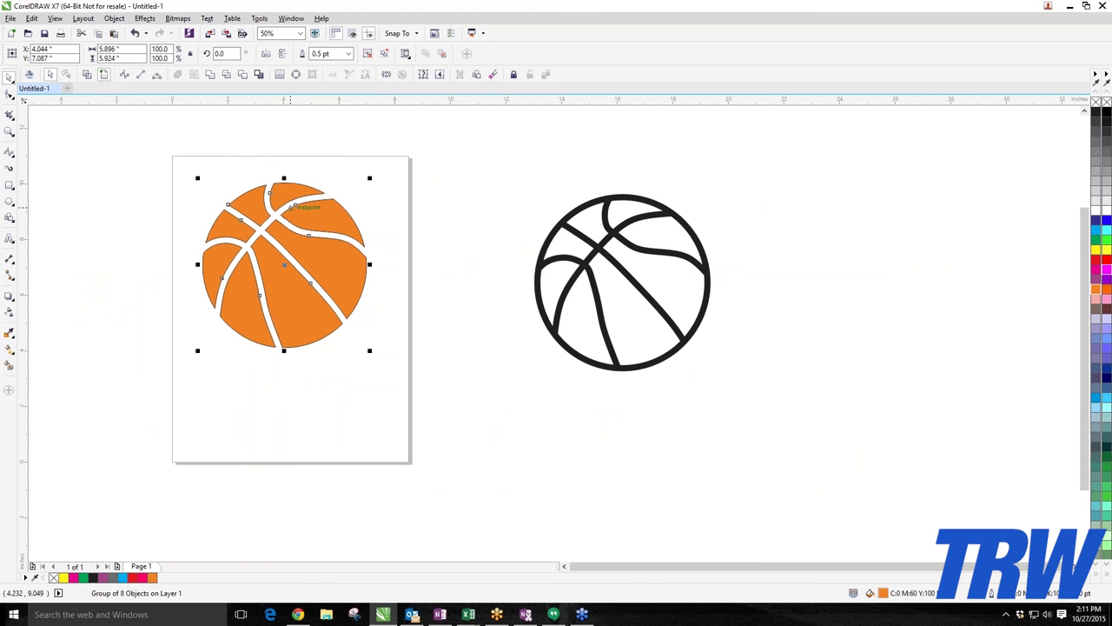
left_click(591, 271)
left_click_drag(591, 272, 440, 242)
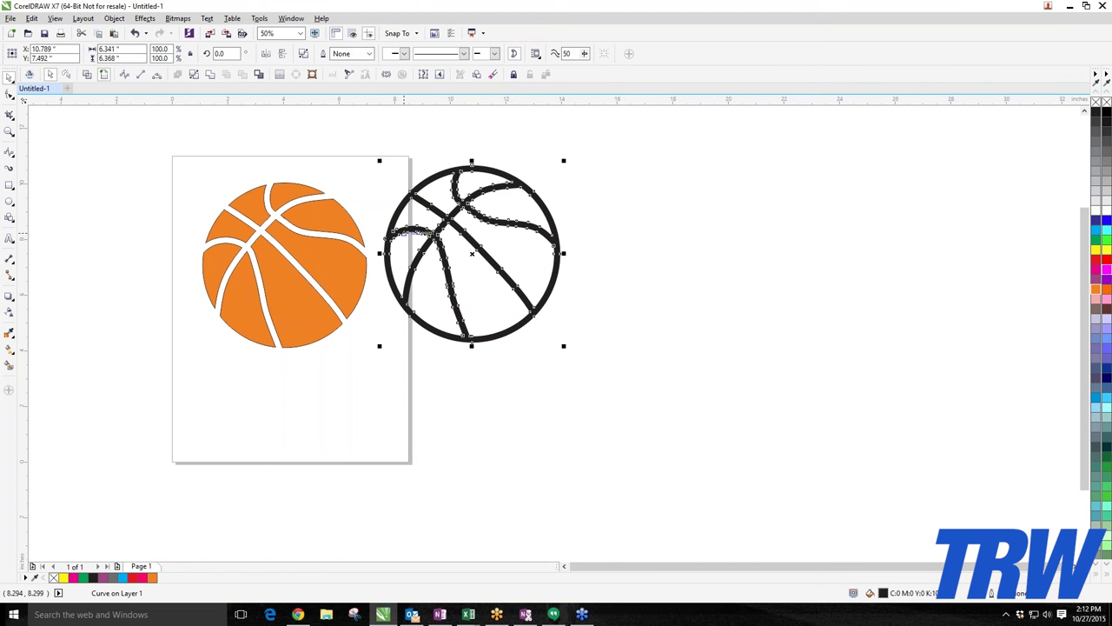
left_click_drag(423, 233, 405, 244)
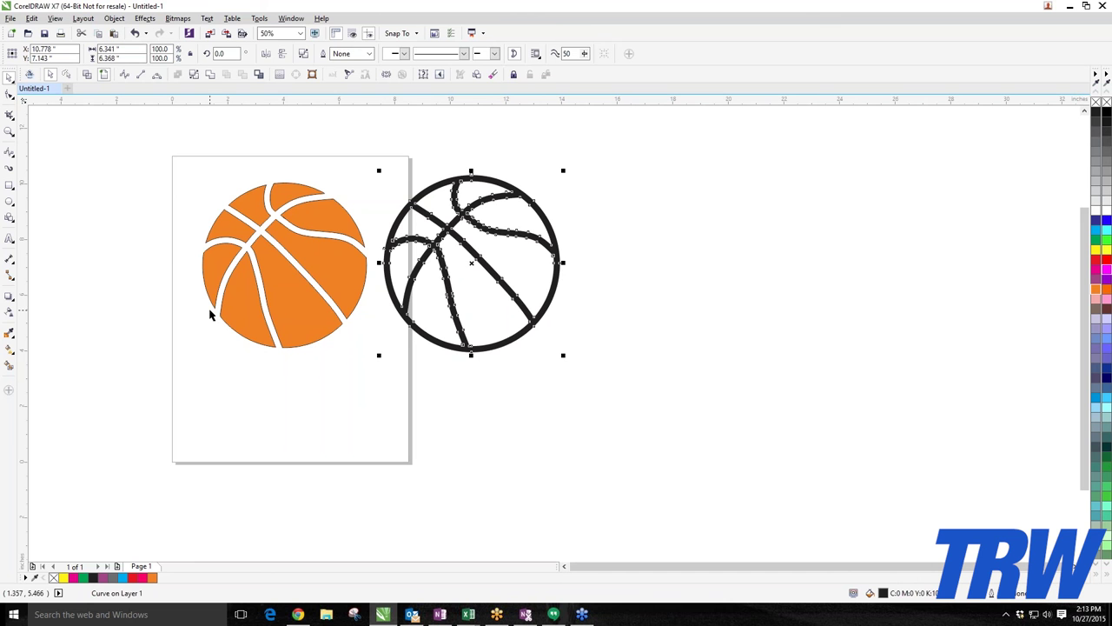
Delete both the orange ball group and the black ball outline from the drawing.
left_click(197, 465)
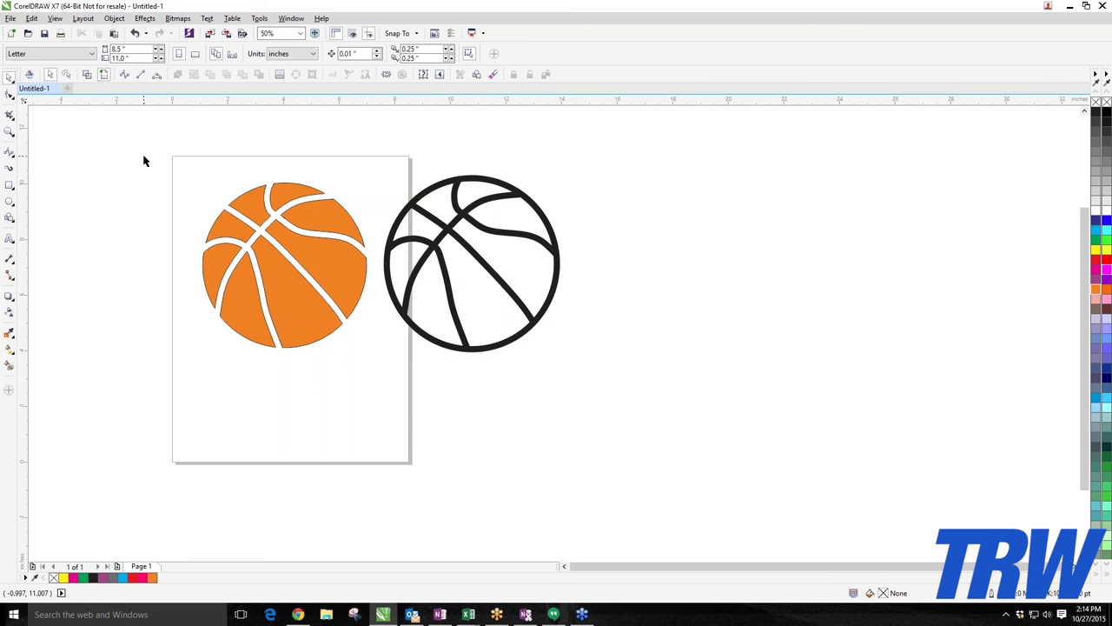
left_click_drag(145, 157, 591, 360)
key("Delete")
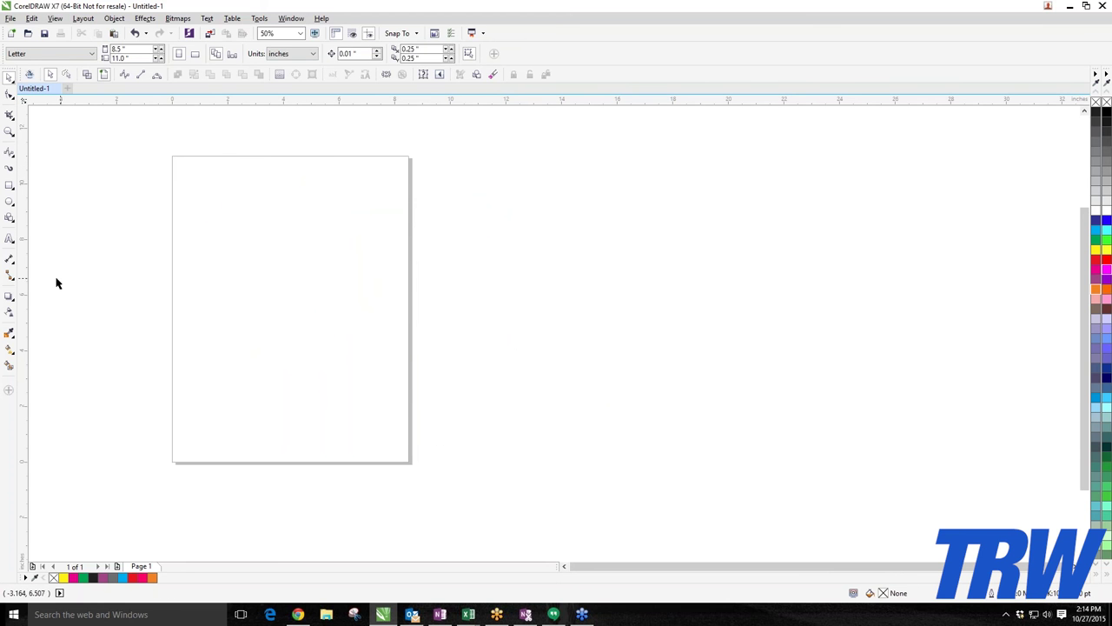
Add the artistic text CHEER in Arial, enlarge it to about 214.8 pt and place it at about X 5.063, Y 8.229 in.
left_click(10, 238)
left_click(227, 219)
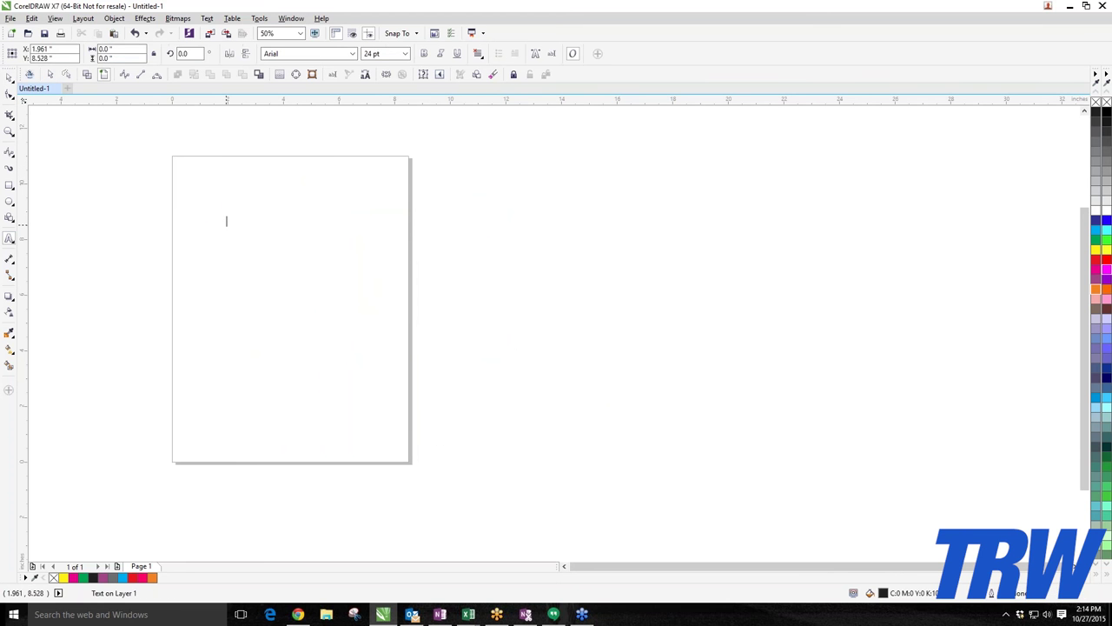
type("CHEER")
key("Escape")
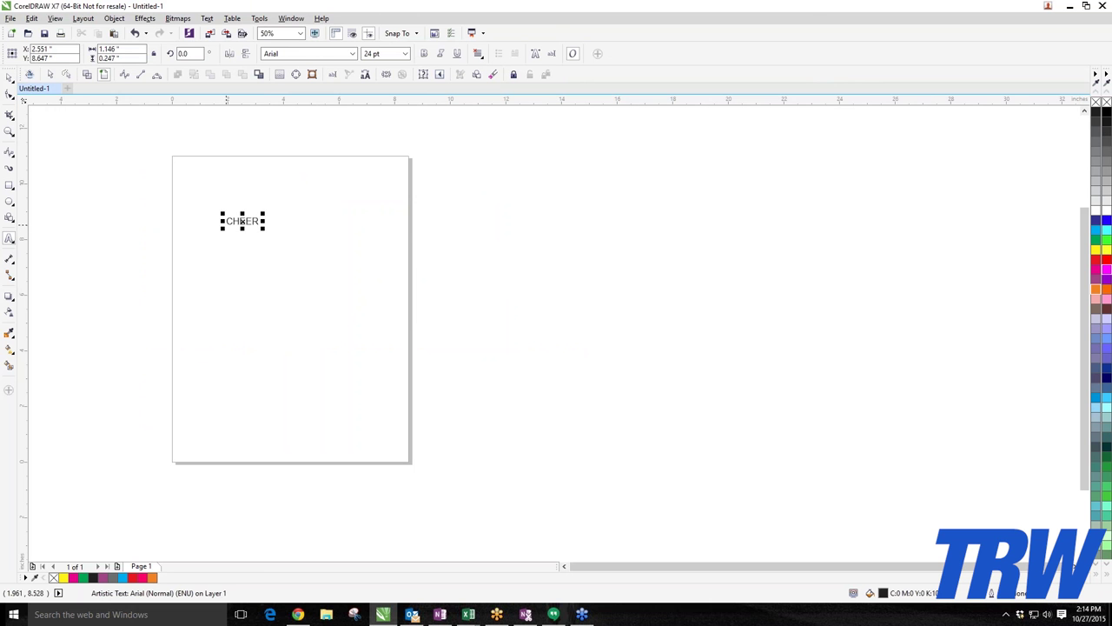
left_click_drag(263, 230, 514, 281)
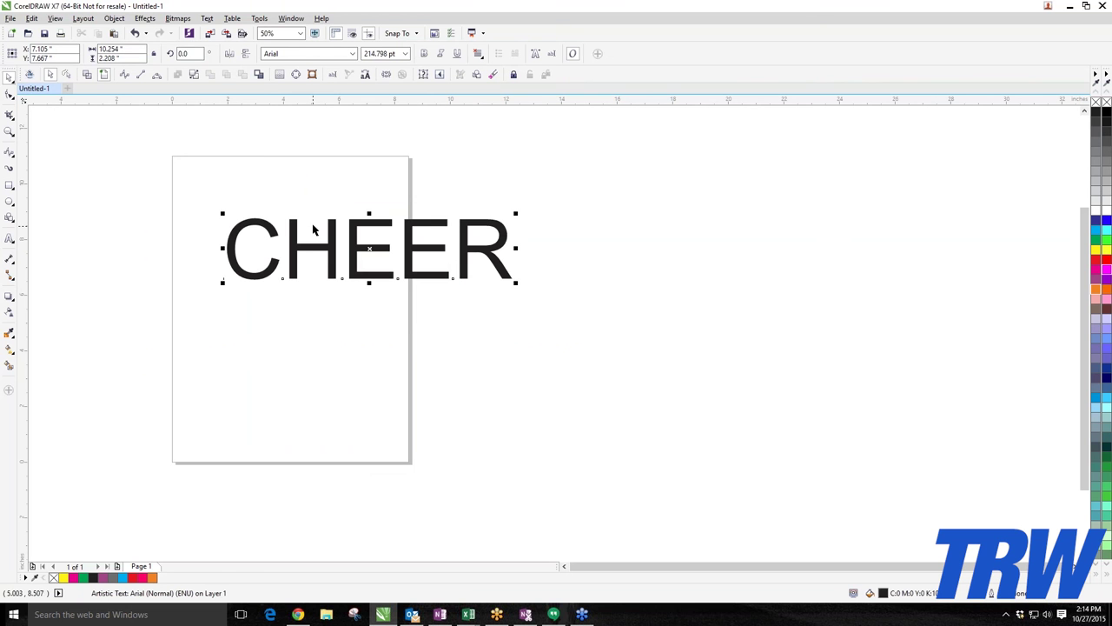
left_click_drag(319, 229, 261, 213)
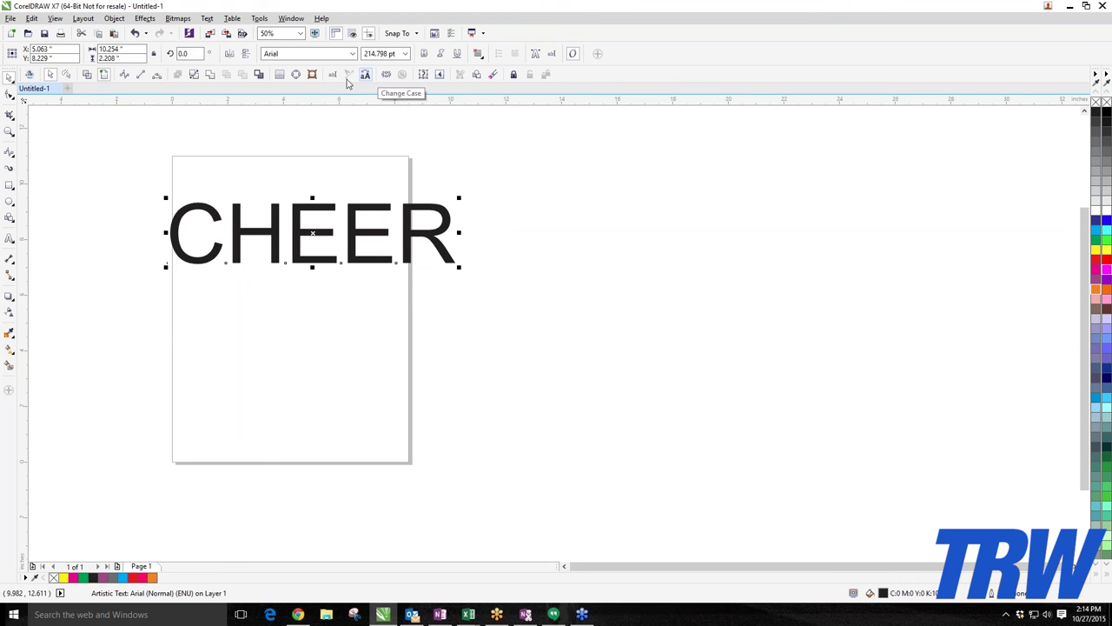
Convert the CHEER text to curves and move it down to about X 4.966, Y 7.367 in.
right_click(351, 217)
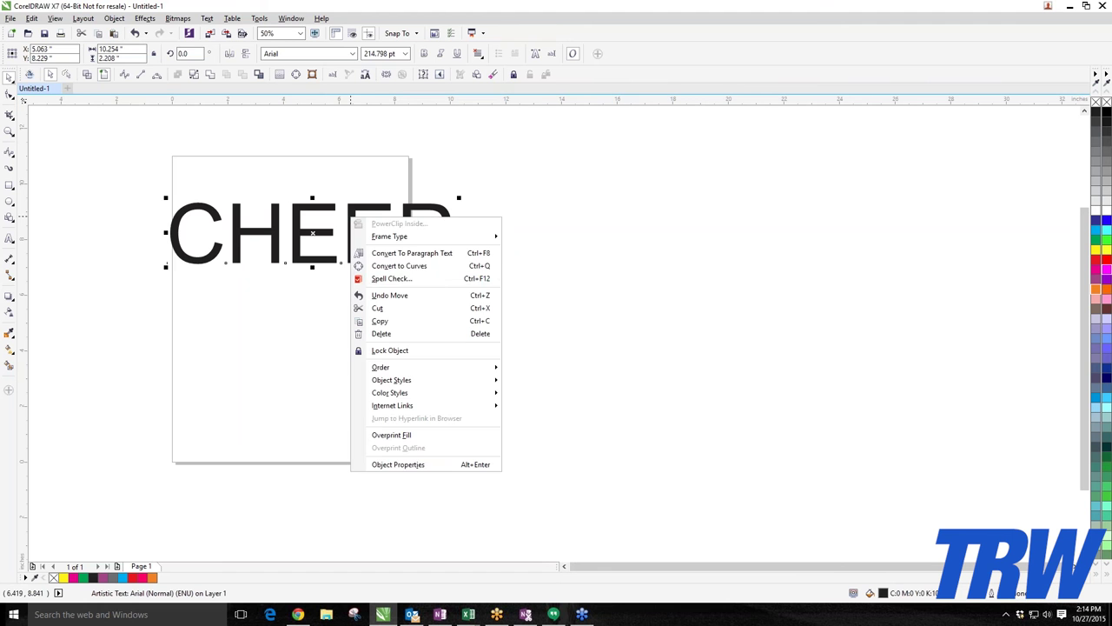
left_click(411, 266)
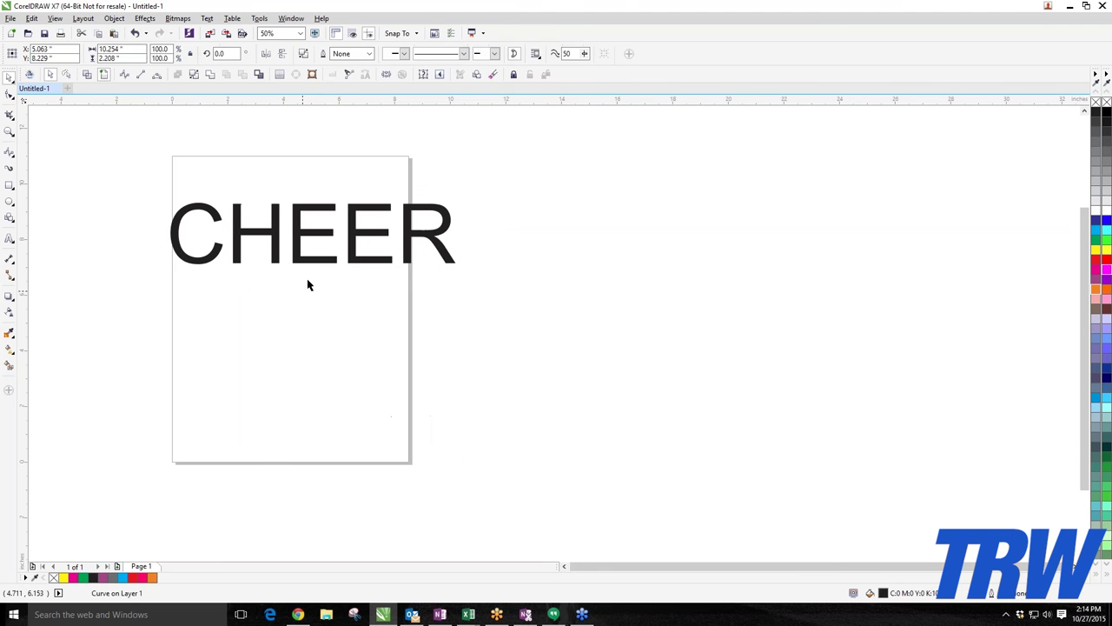
mouse_move(319, 237)
left_mouse_down()
mouse_move(319, 178)
mouse_move(317, 257)
left_mouse_up()
mouse_move(317, 257)
left_mouse_down()
mouse_move(329, 190)
mouse_move(313, 251)
left_mouse_up()
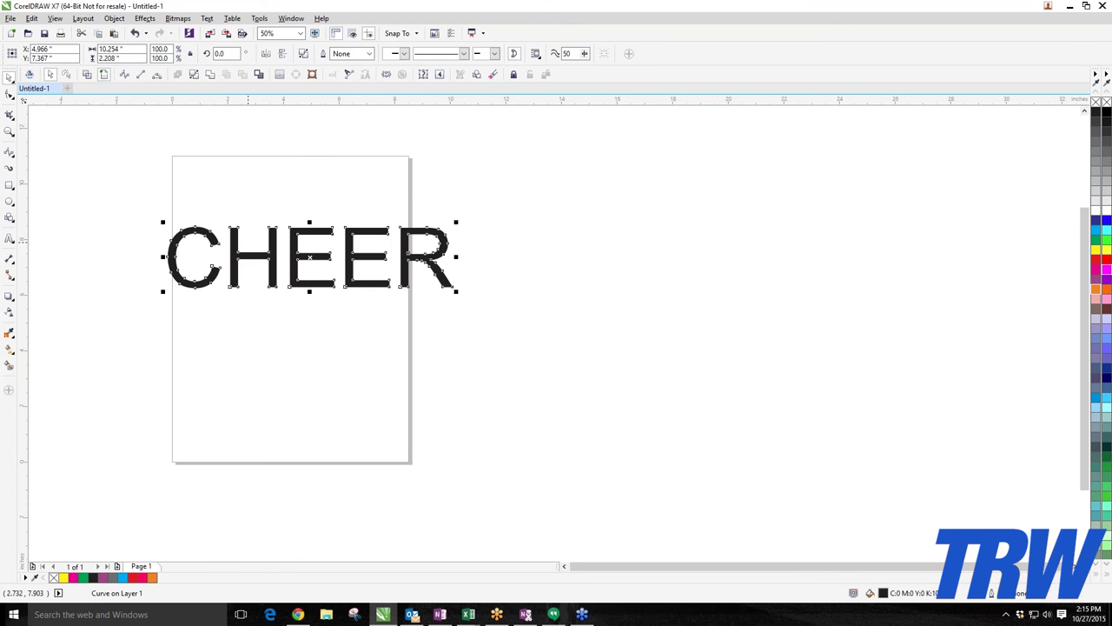
Move the CHEER curve up near the top of the page, to about X 5.39, Y 9.122 in, and leave it deselected.
left_click(179, 179)
left_click_drag(137, 185, 546, 358)
left_click(164, 332)
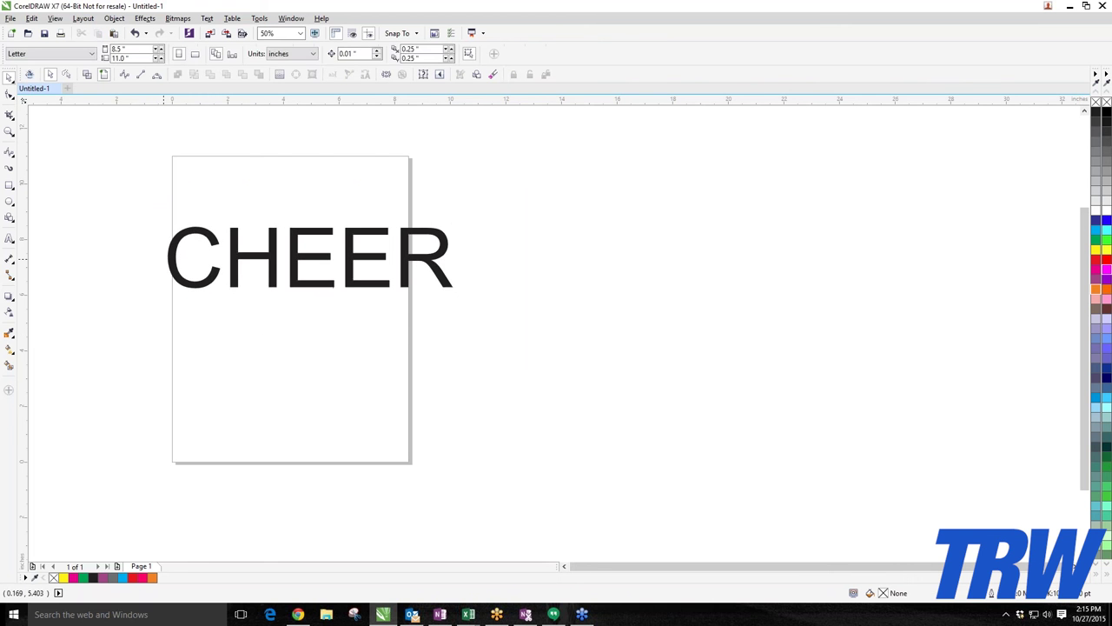
left_click_drag(188, 235, 200, 179)
left_click(196, 174)
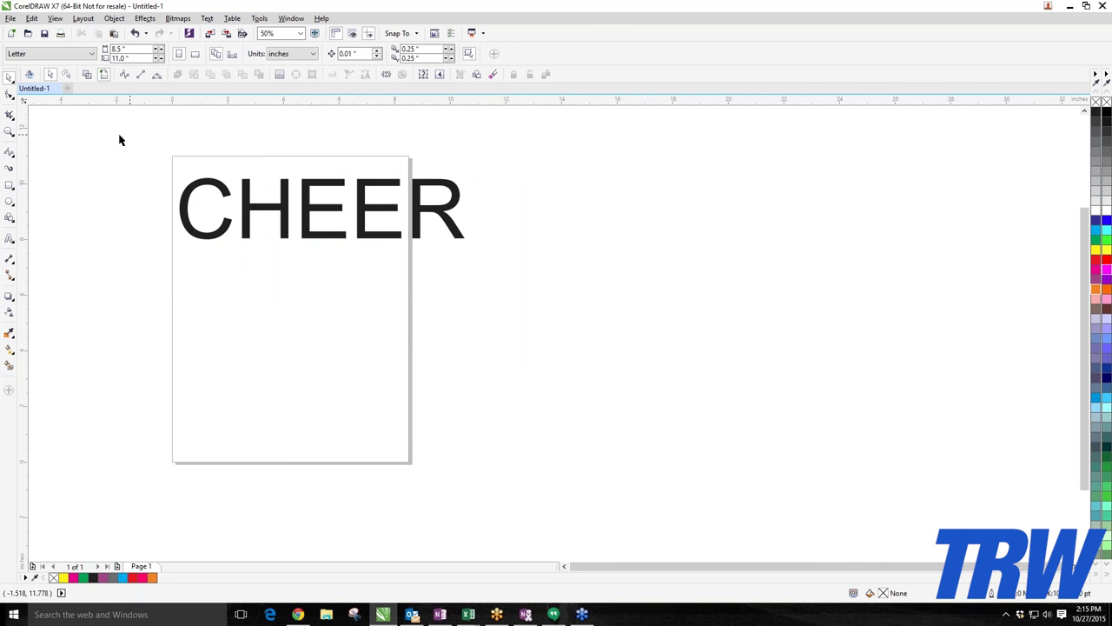
left_click_drag(112, 126, 369, 253)
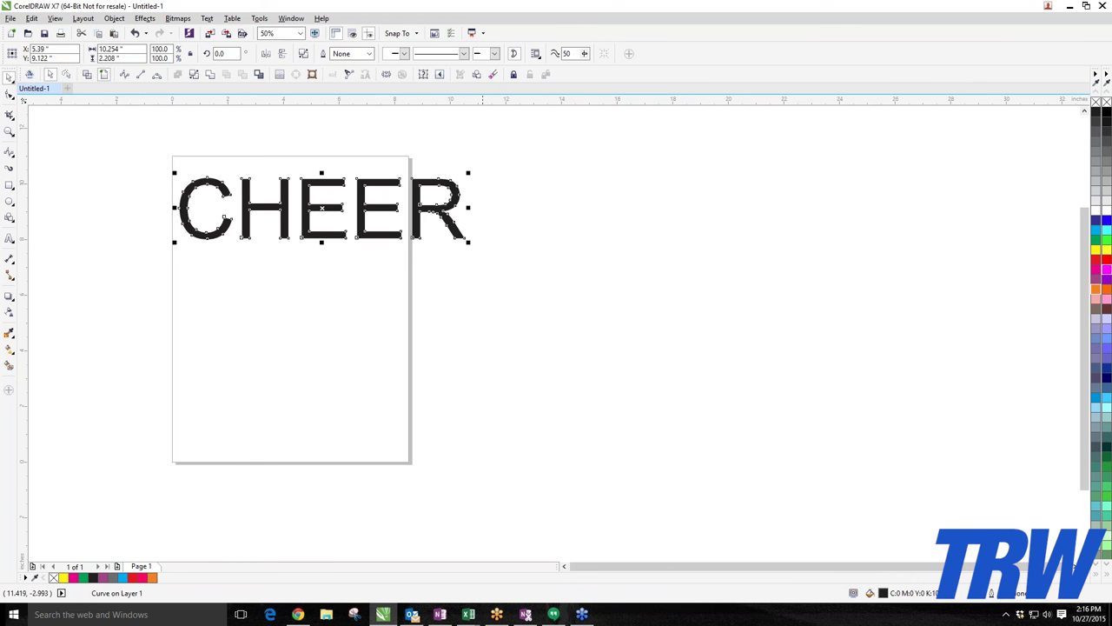
key("Escape")
left_click(226, 188)
key("Escape")
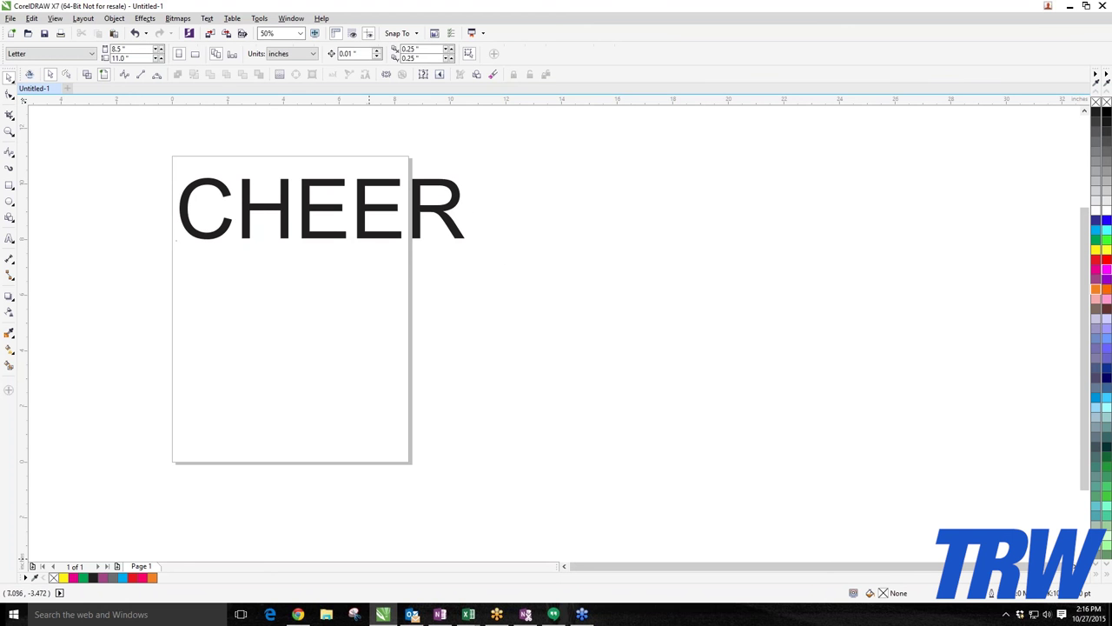
Add the artistic text Arial in 24 pt Arial below the CHEER lettering as a font label.
left_click(9, 239)
left_click(281, 283)
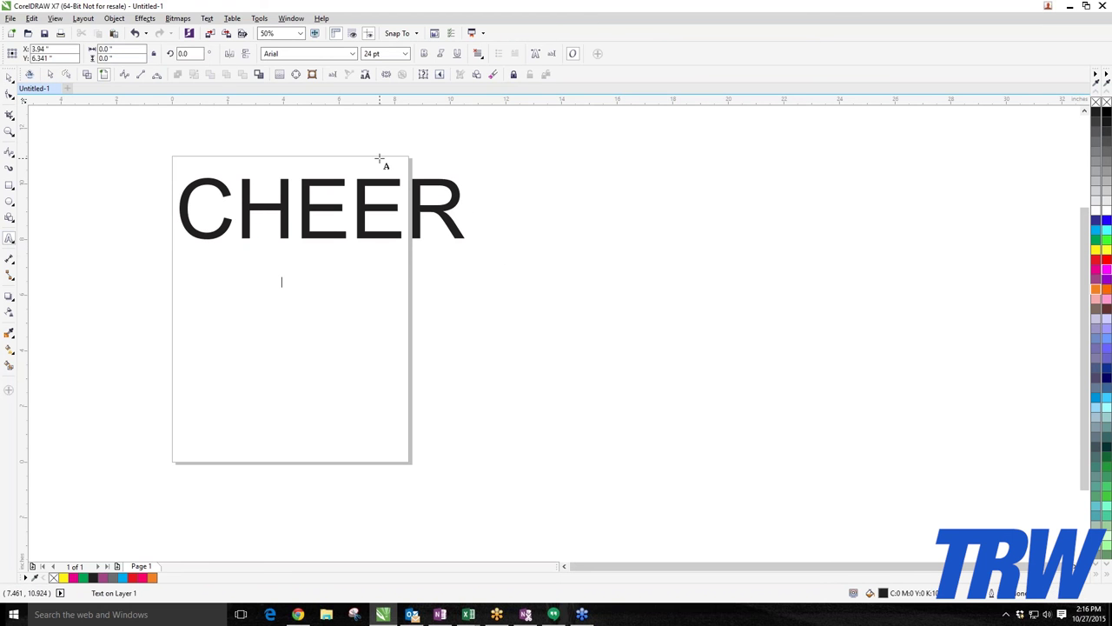
type("Arial")
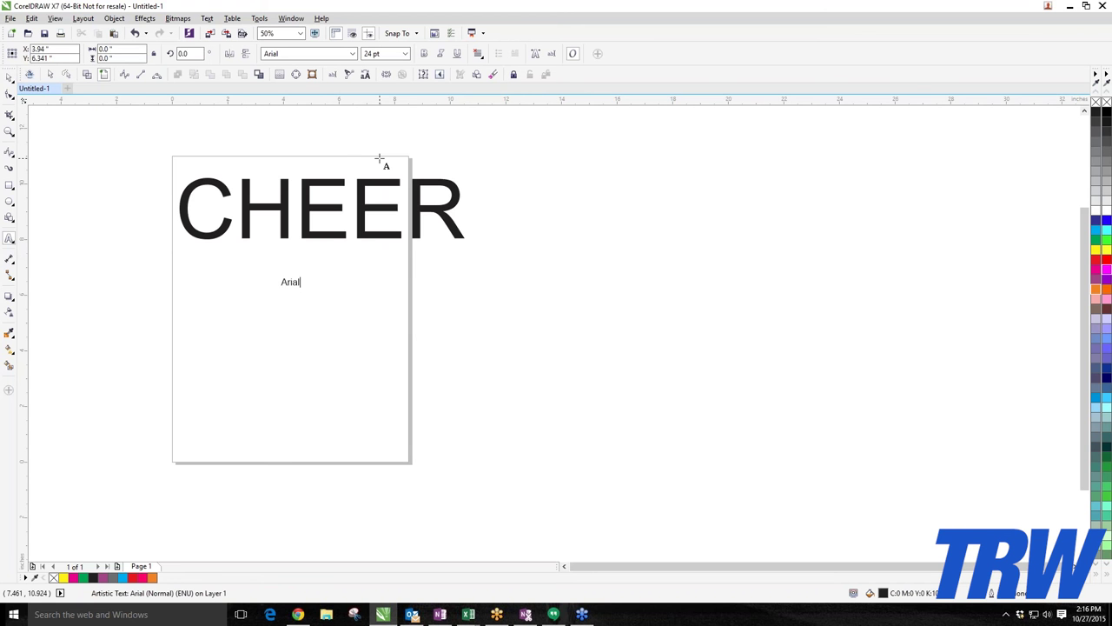
left_click(9, 76)
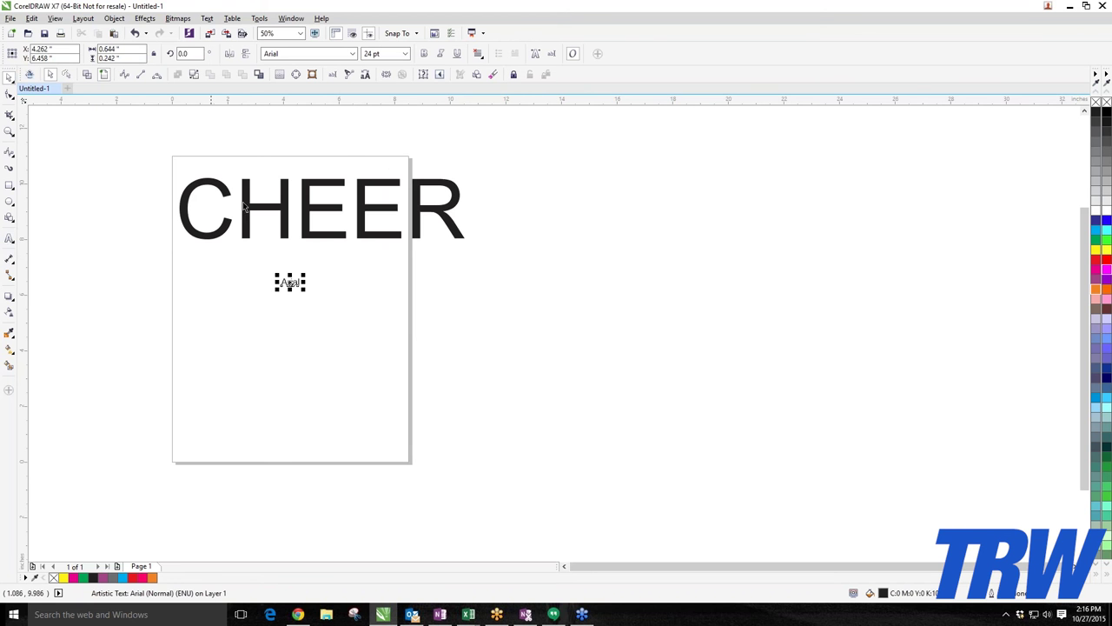
Bring the CHEER curve closer to its Arial label and scale both together down to about 8.375 by 2.606 in.
left_click_drag(244, 206, 236, 225)
left_click(295, 362)
left_click_drag(133, 147, 656, 356)
left_click_drag(459, 193, 408, 209)
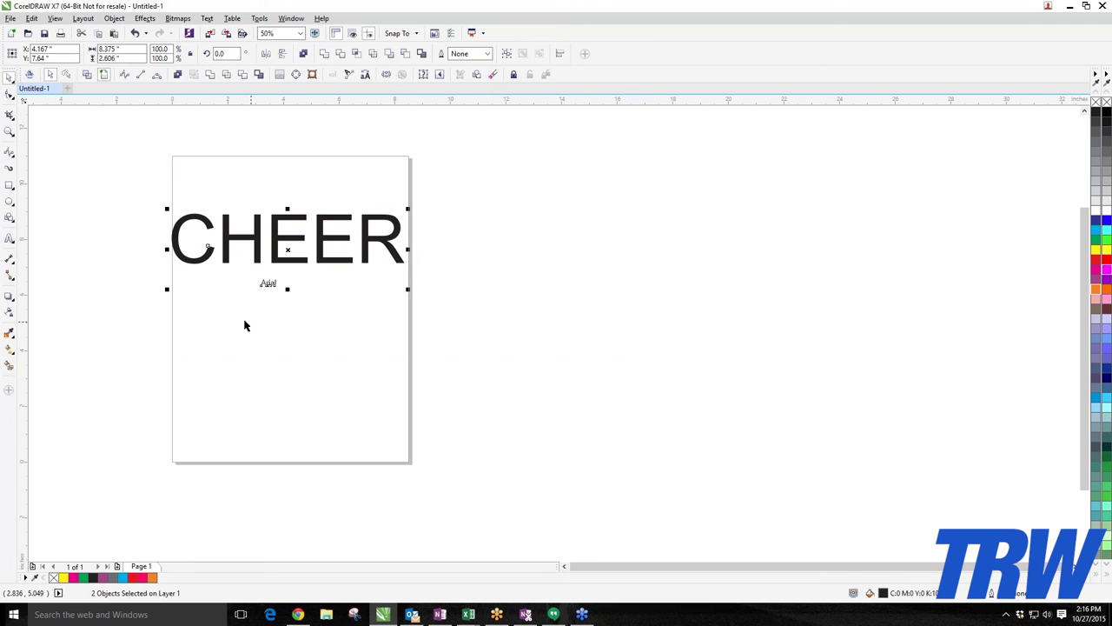
Delete the CHEER curve together with its Arial label.
left_click_drag(124, 154, 582, 361)
key("Delete")
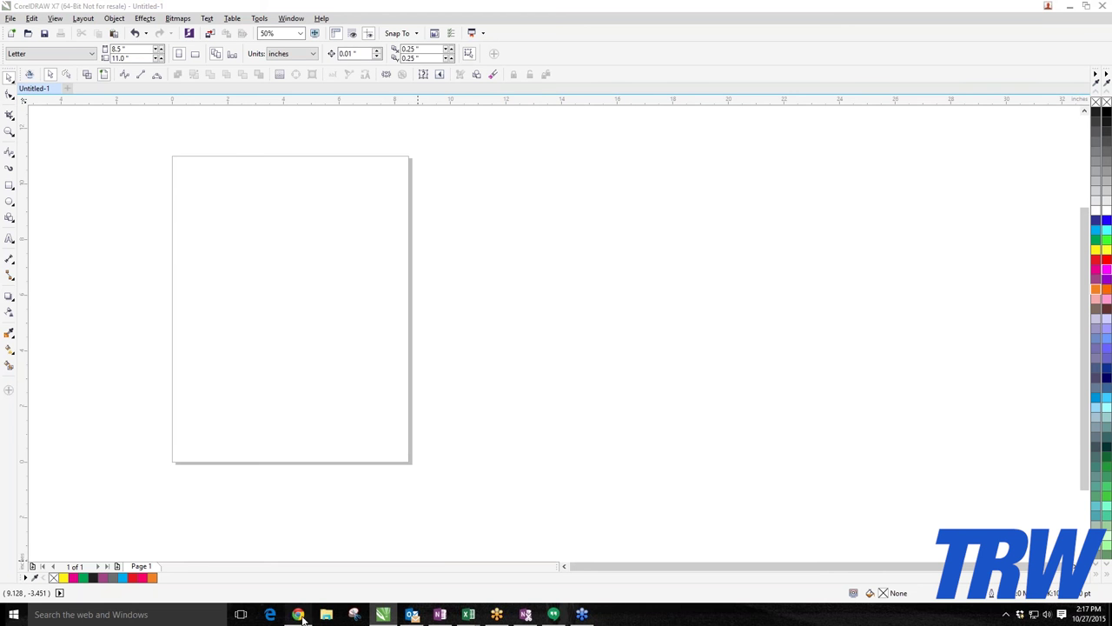
left_click(271, 615)
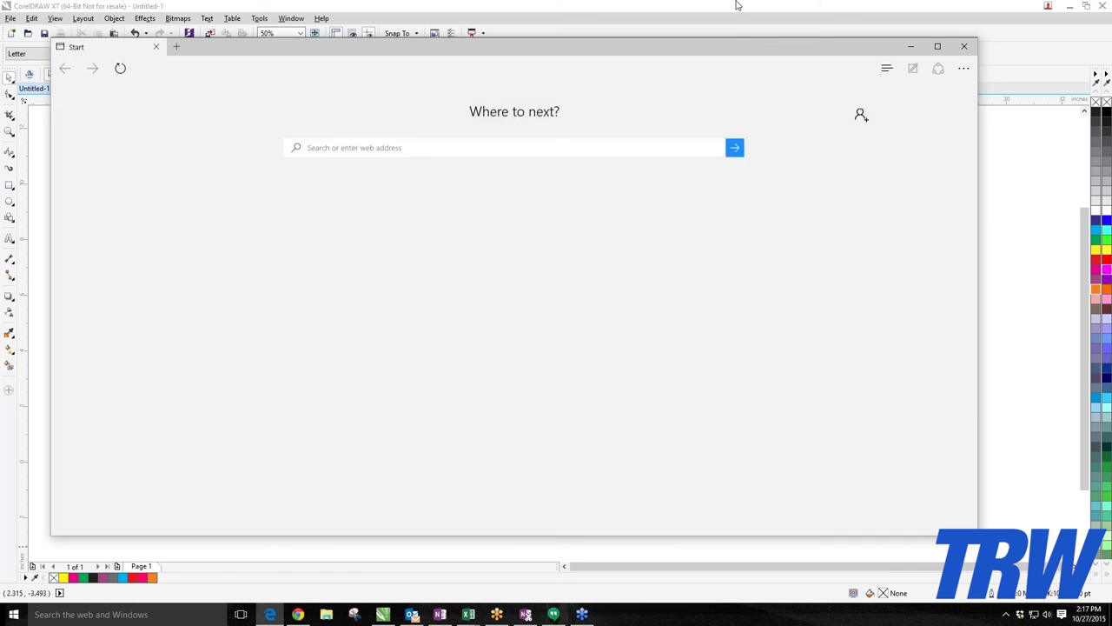
left_click(735, 5)
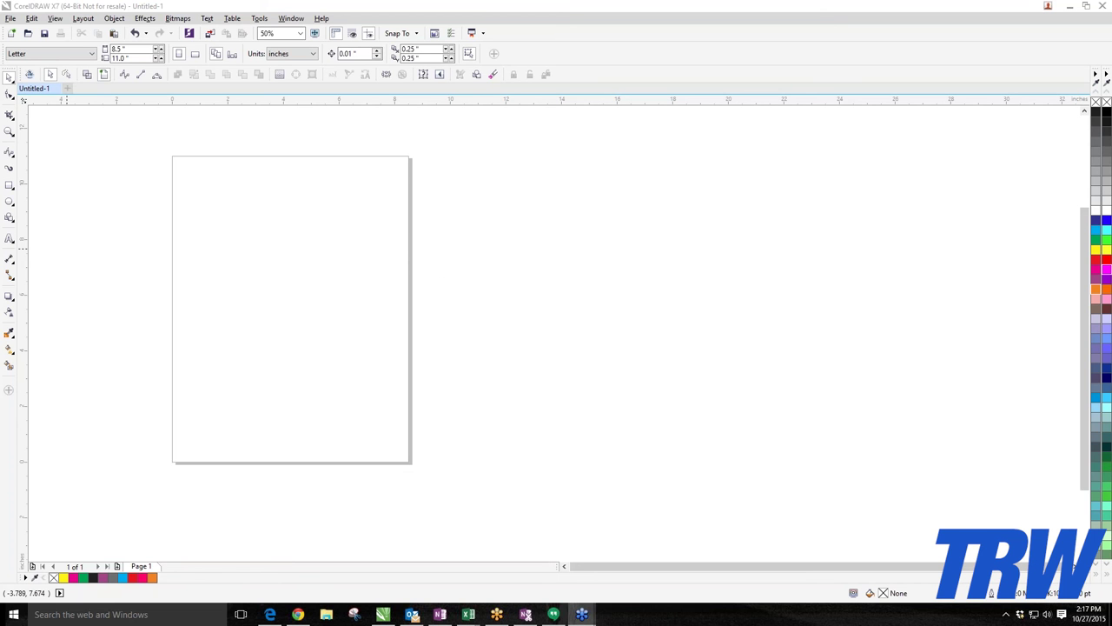
left_click(562, 335)
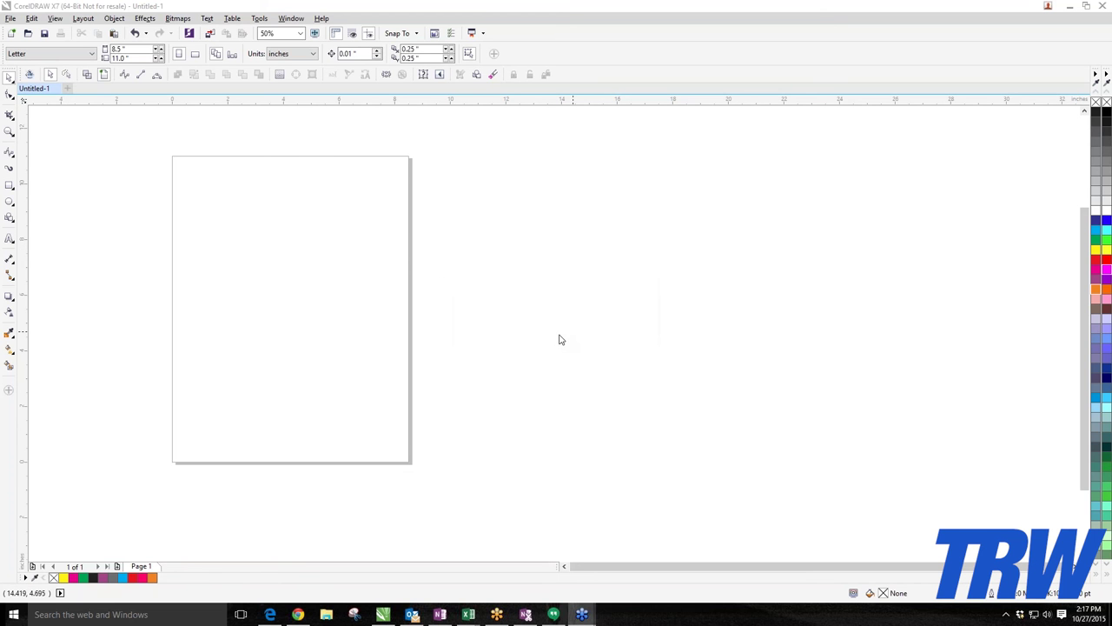